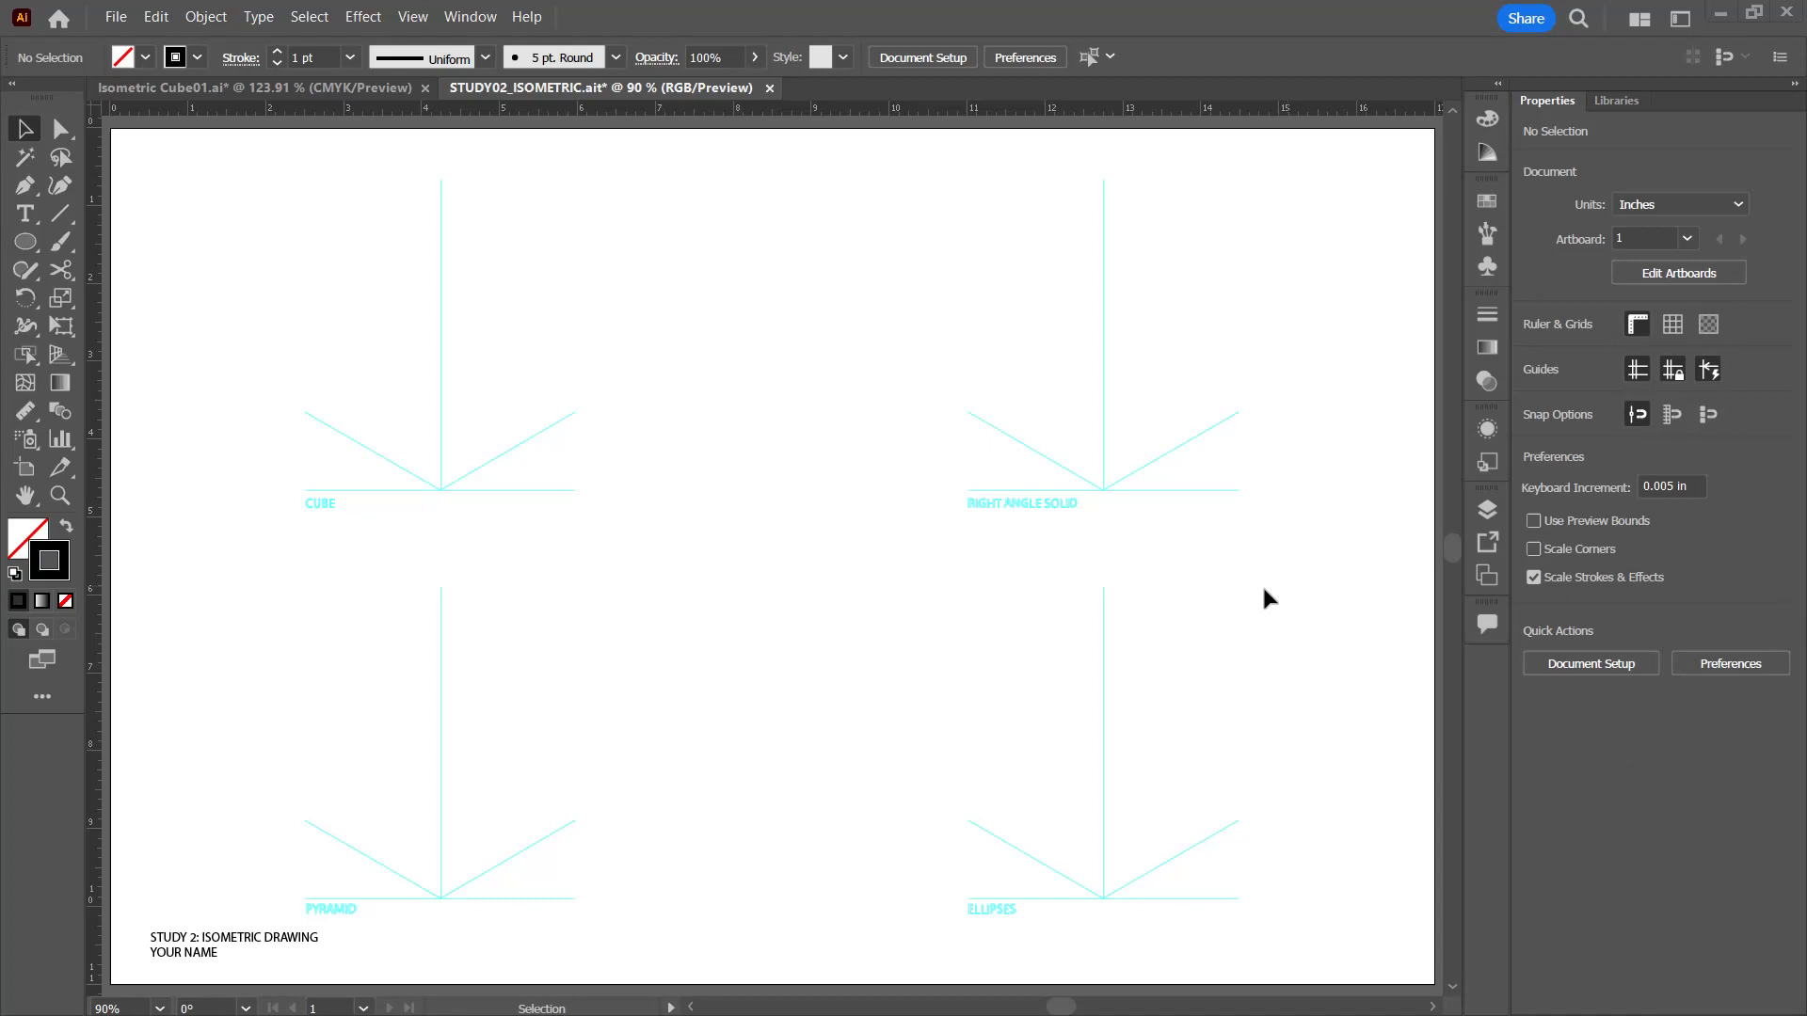
Step: Toggle the Name and Guides layers off and back on, and show the Measurements layer
click(1484, 514)
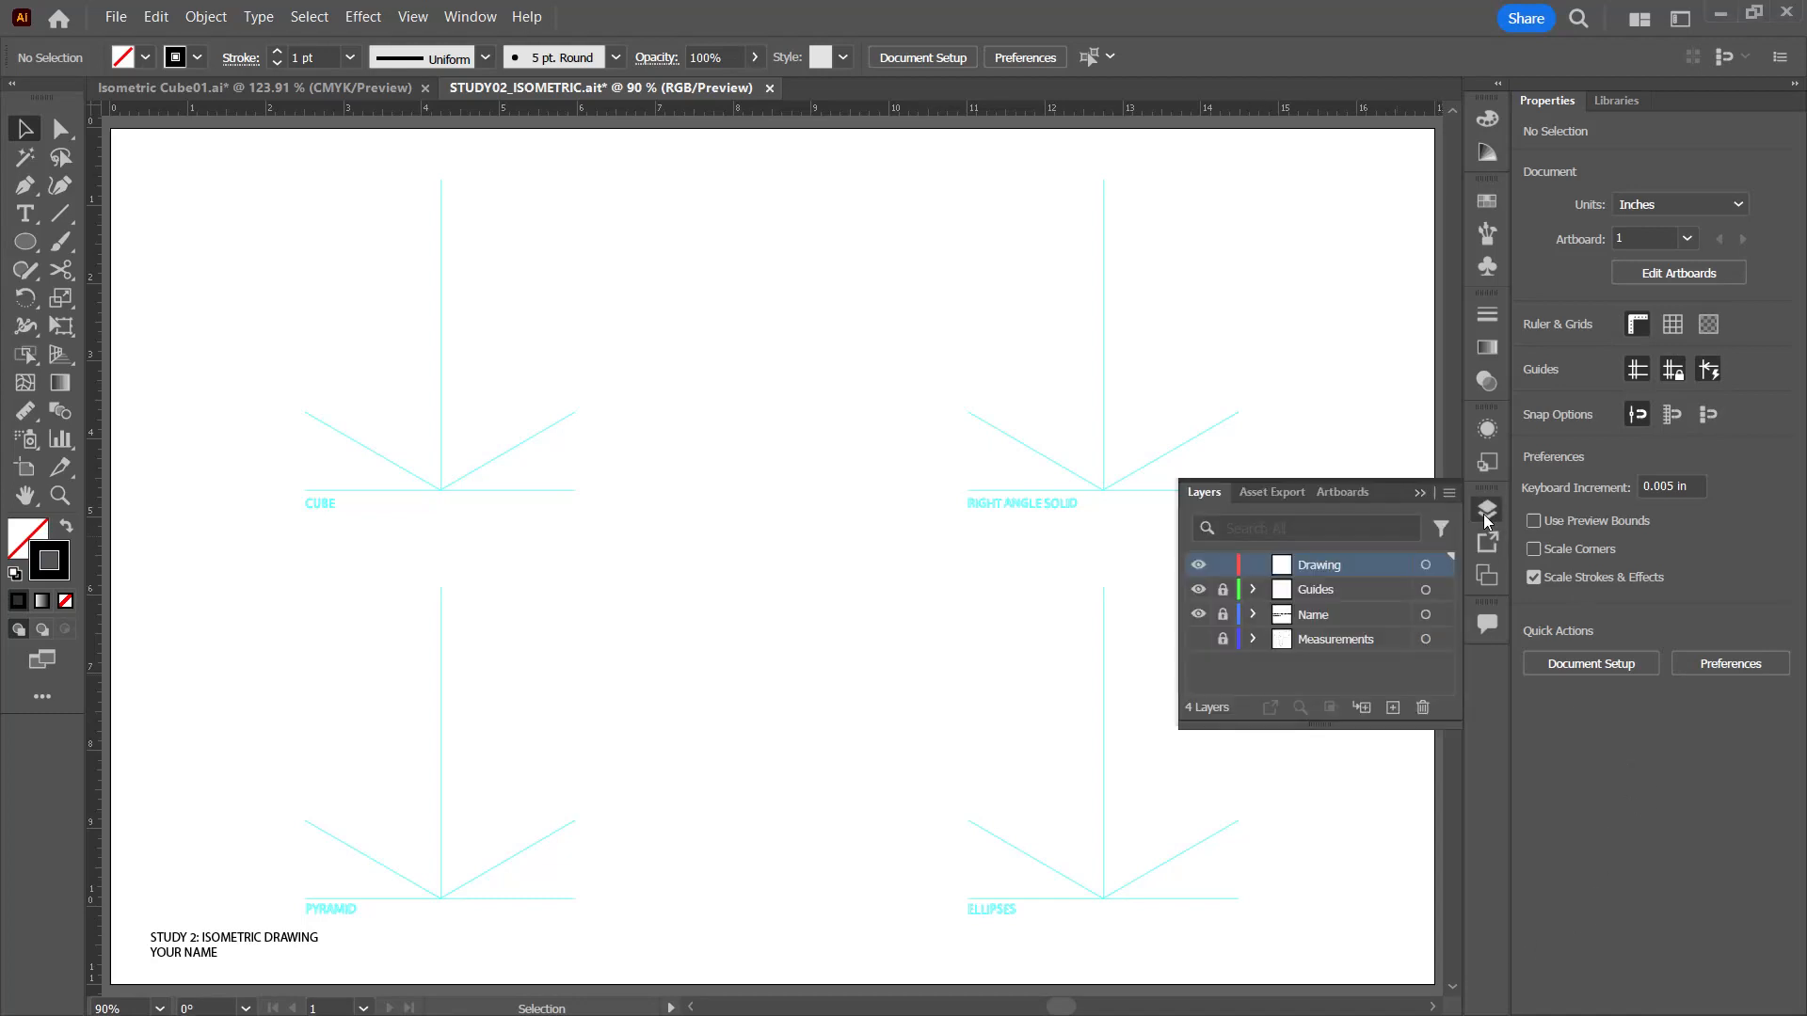
click(1198, 614)
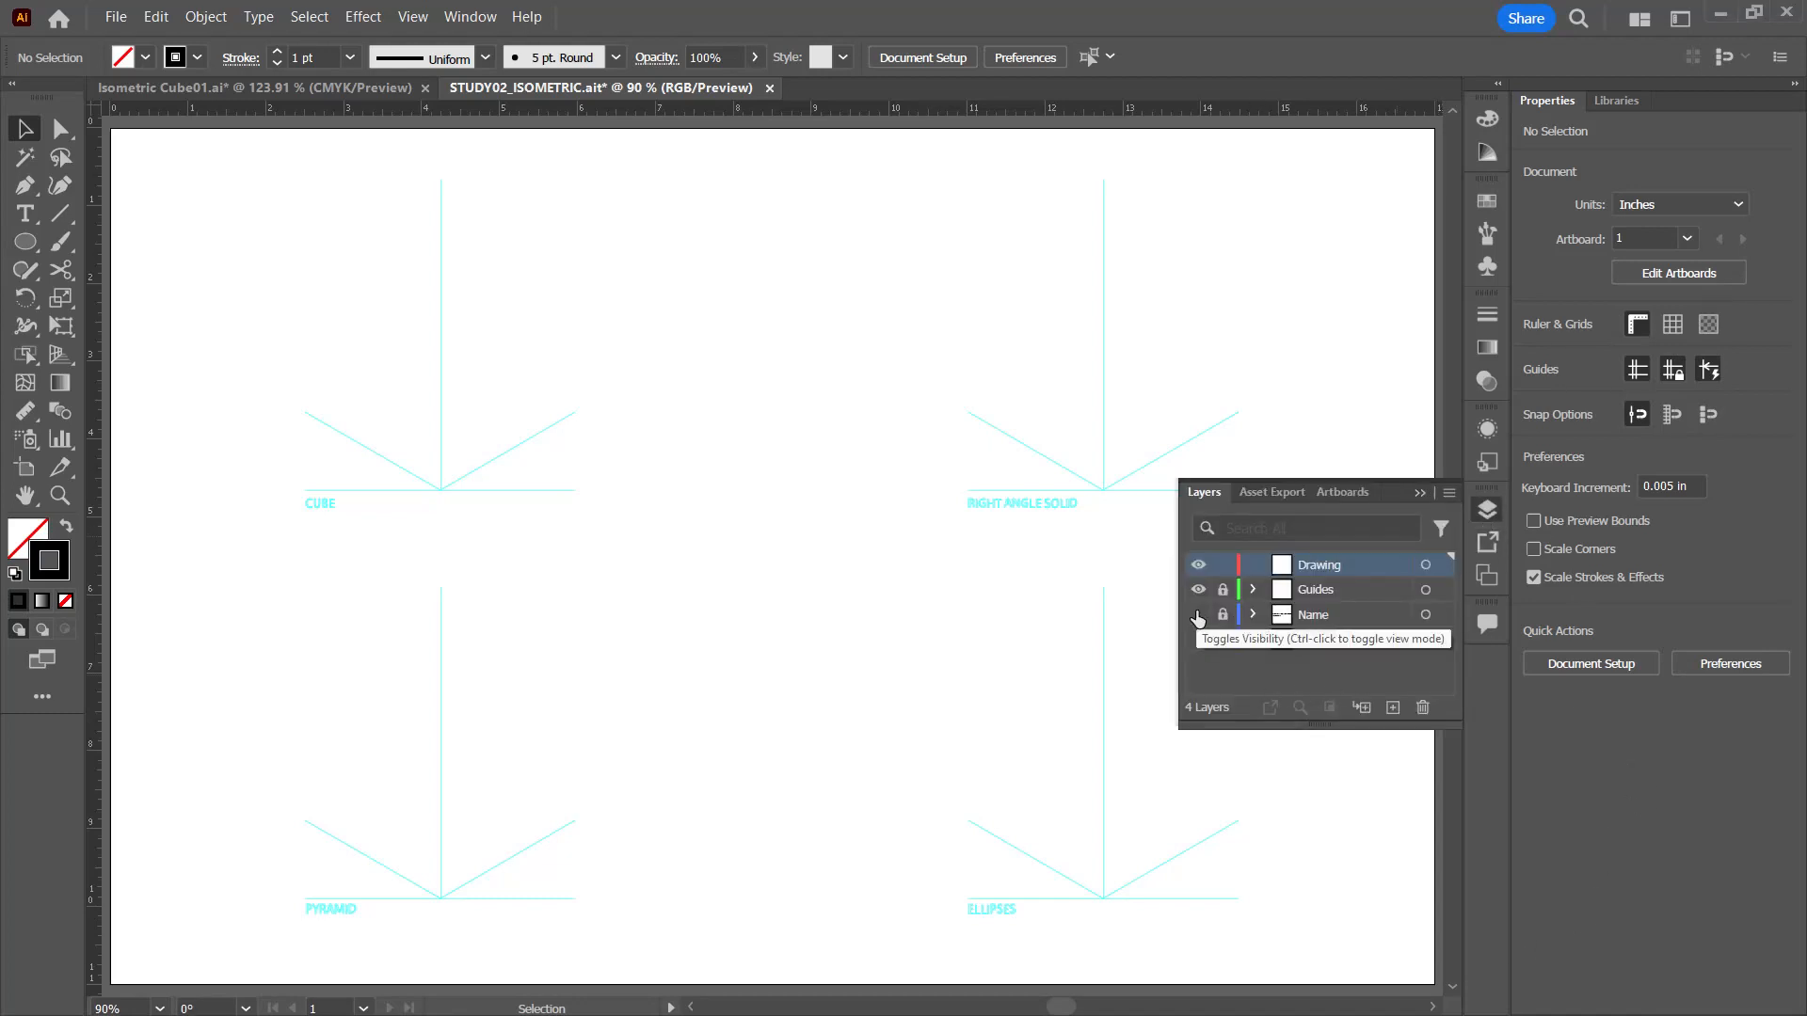
click(1197, 614)
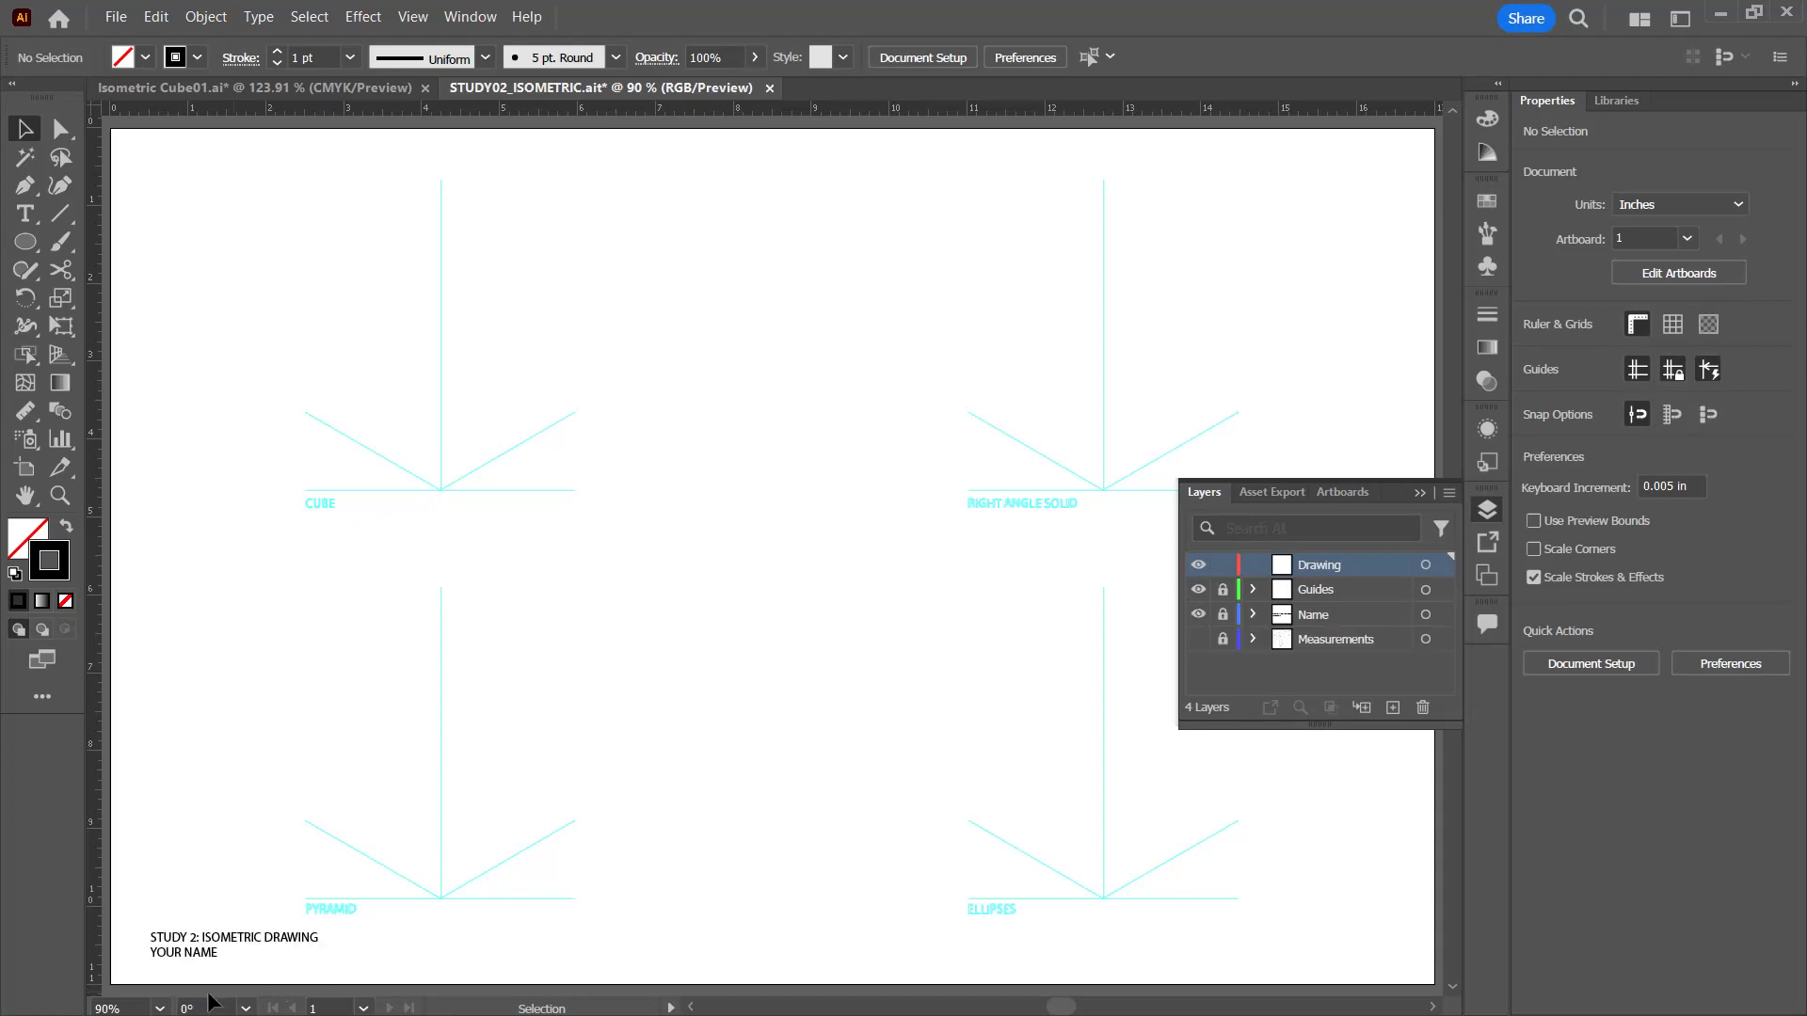
click(1197, 591)
click(1197, 591)
click(1198, 640)
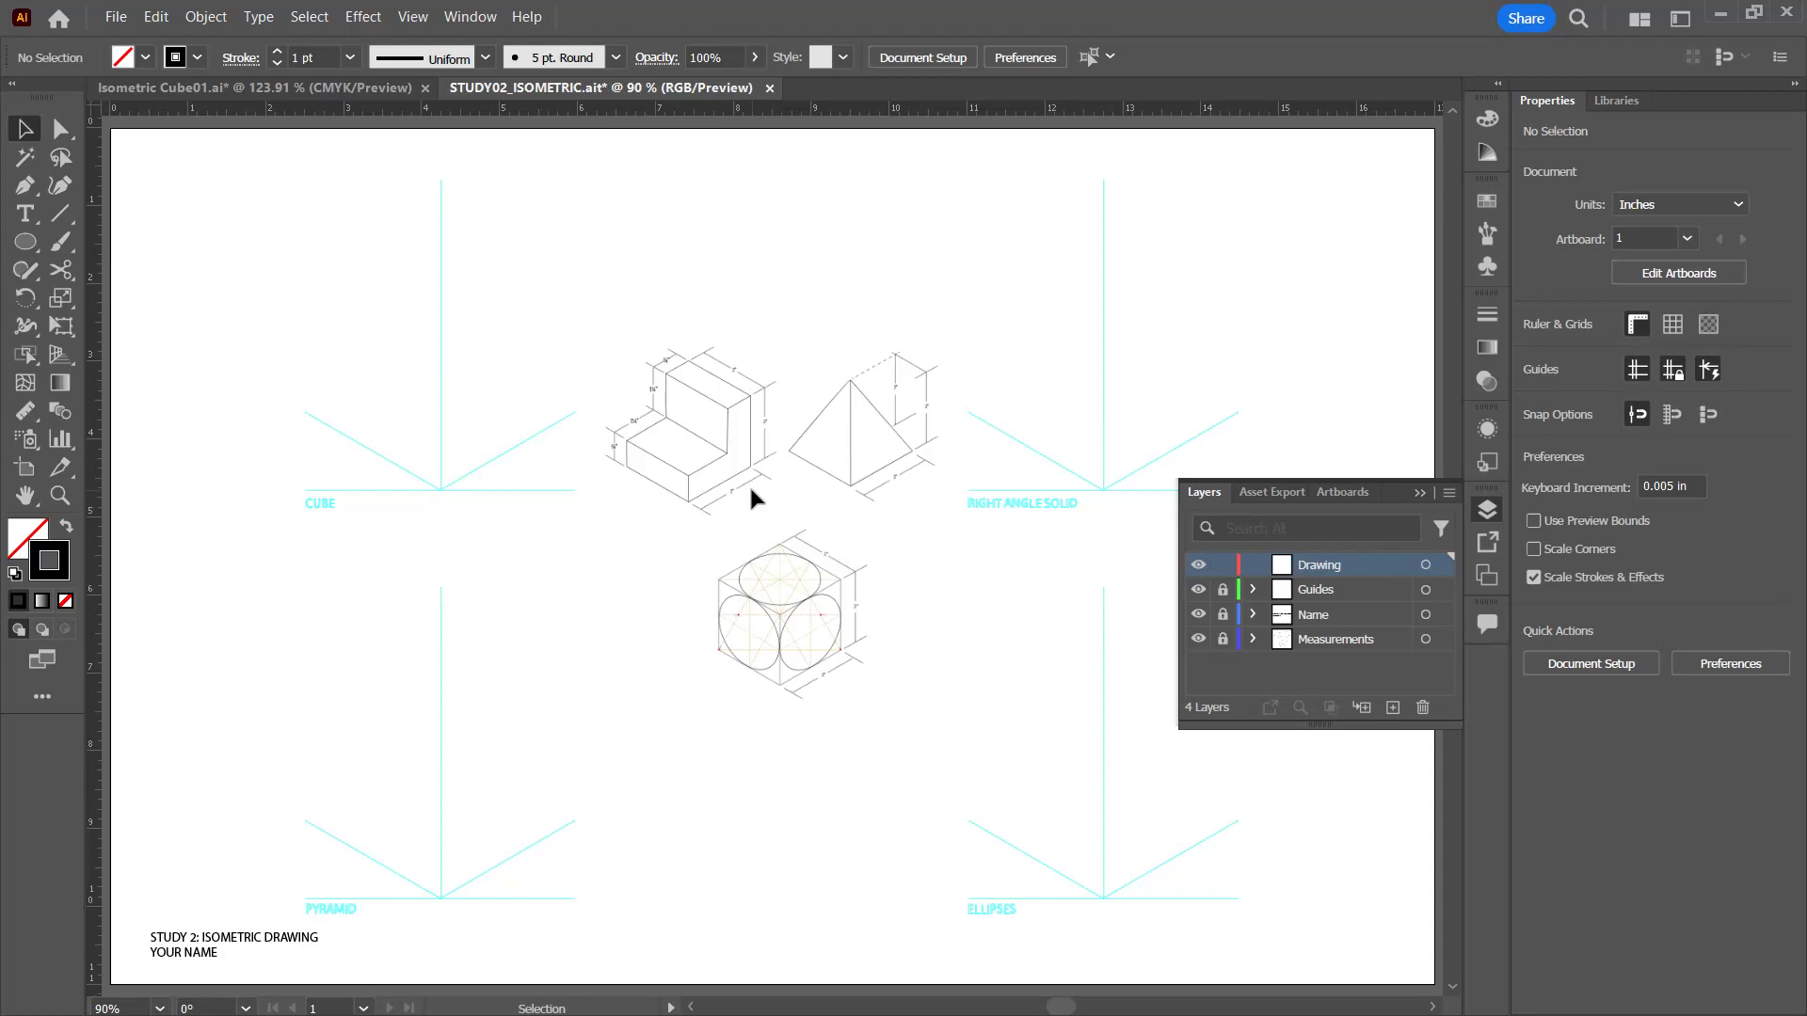
Step: Examine the dimensioned reference drawings of the right angle solid, pyramid and ellipse cube up close, ending with the whole artboard in view
key(ctrl+equal)
key(ctrl+equal)
key(ctrl+equal)
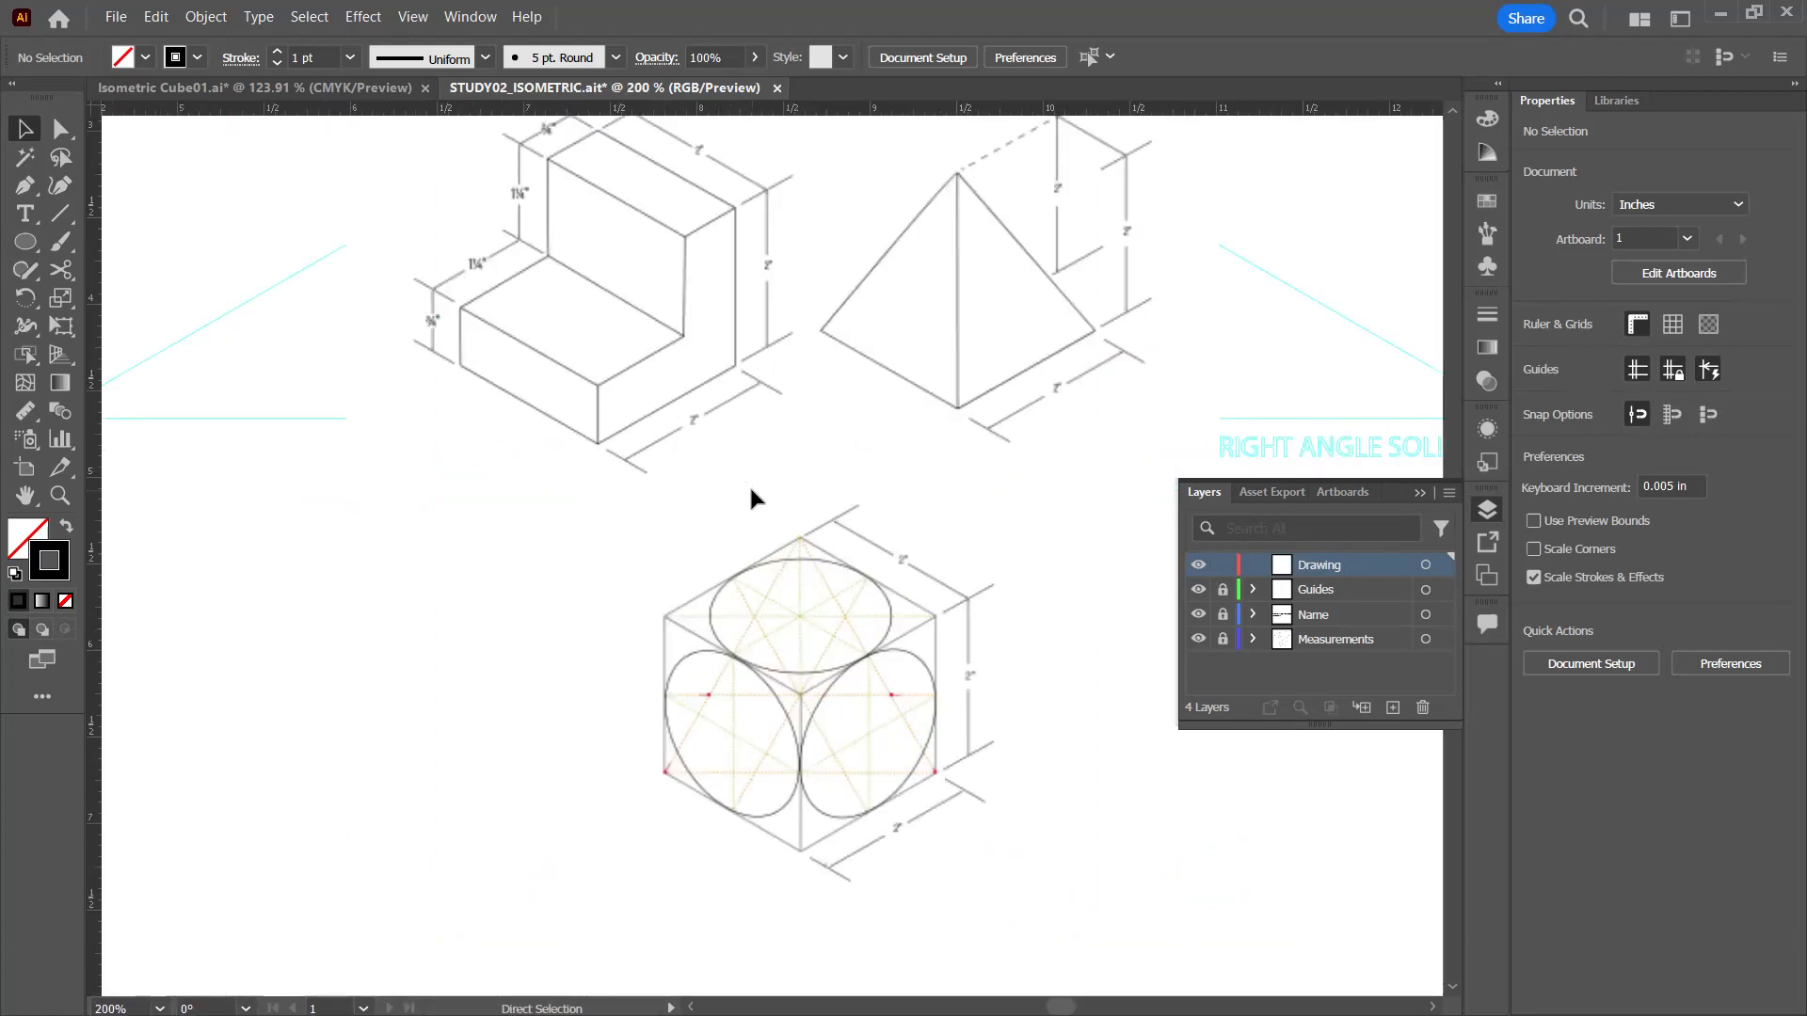
key(ctrl+equal)
key(ctrl+equal)
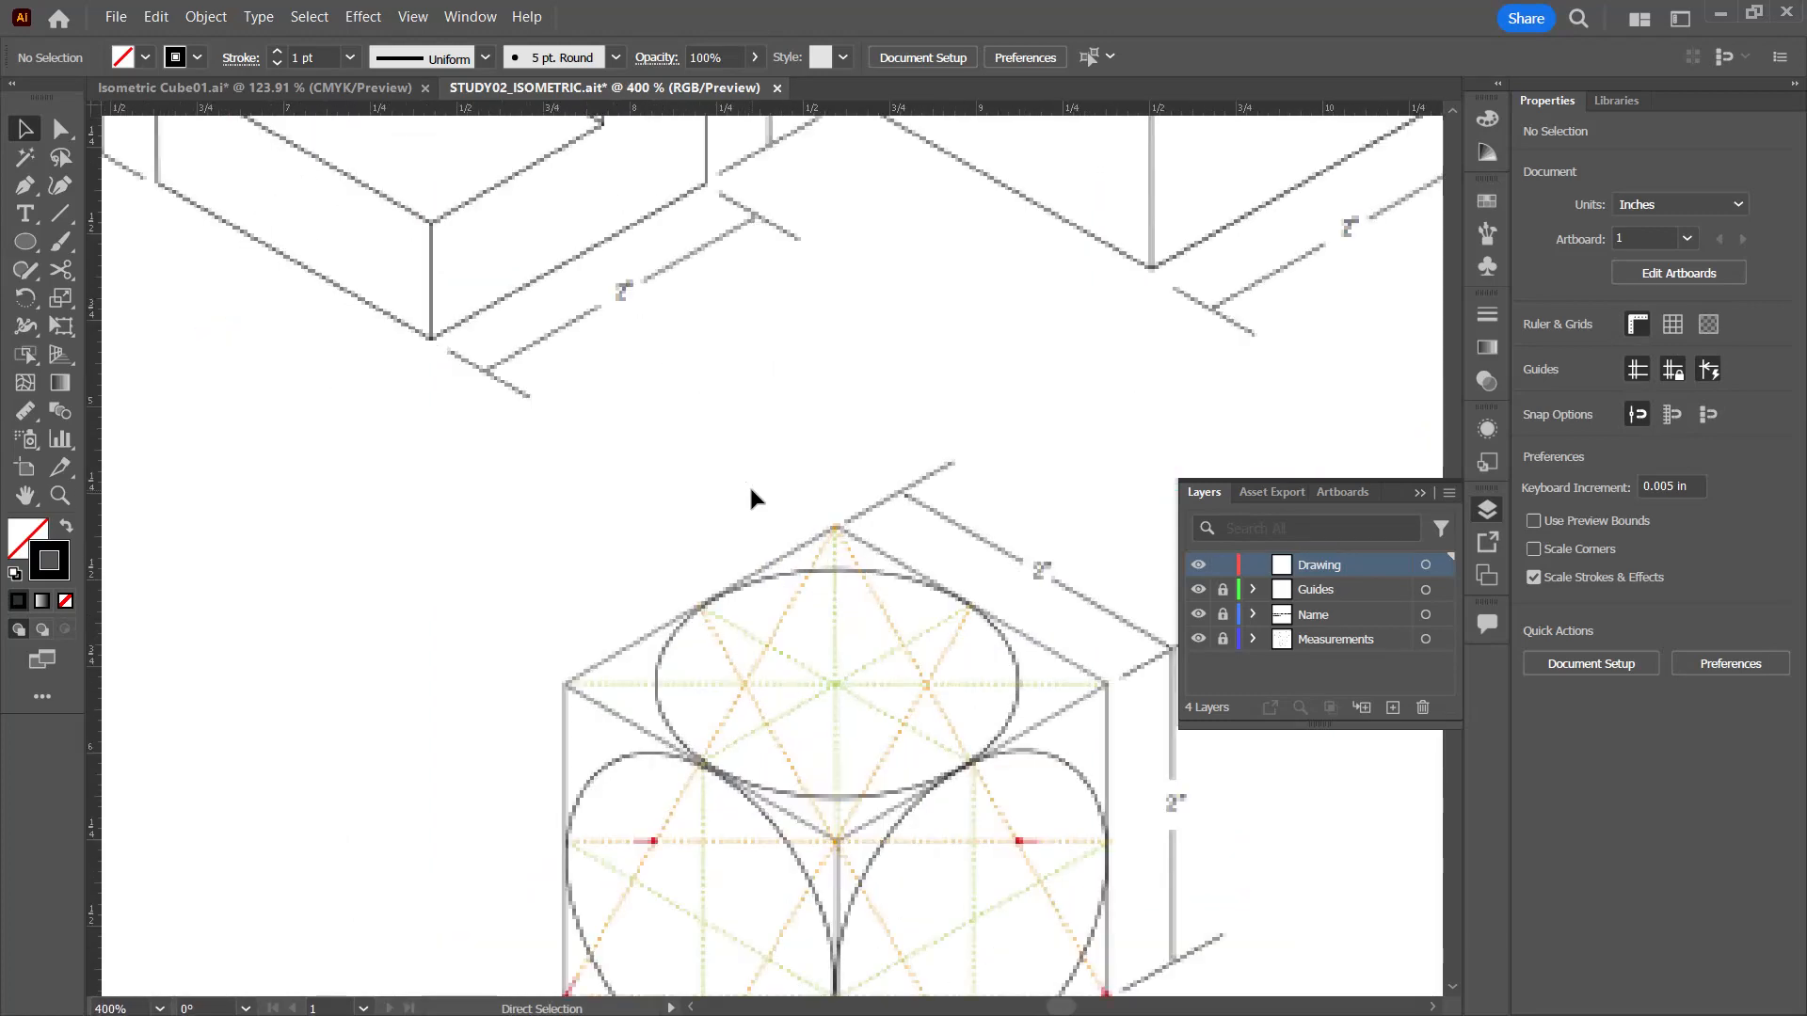
key(ctrl+minus)
key(ctrl+minus)
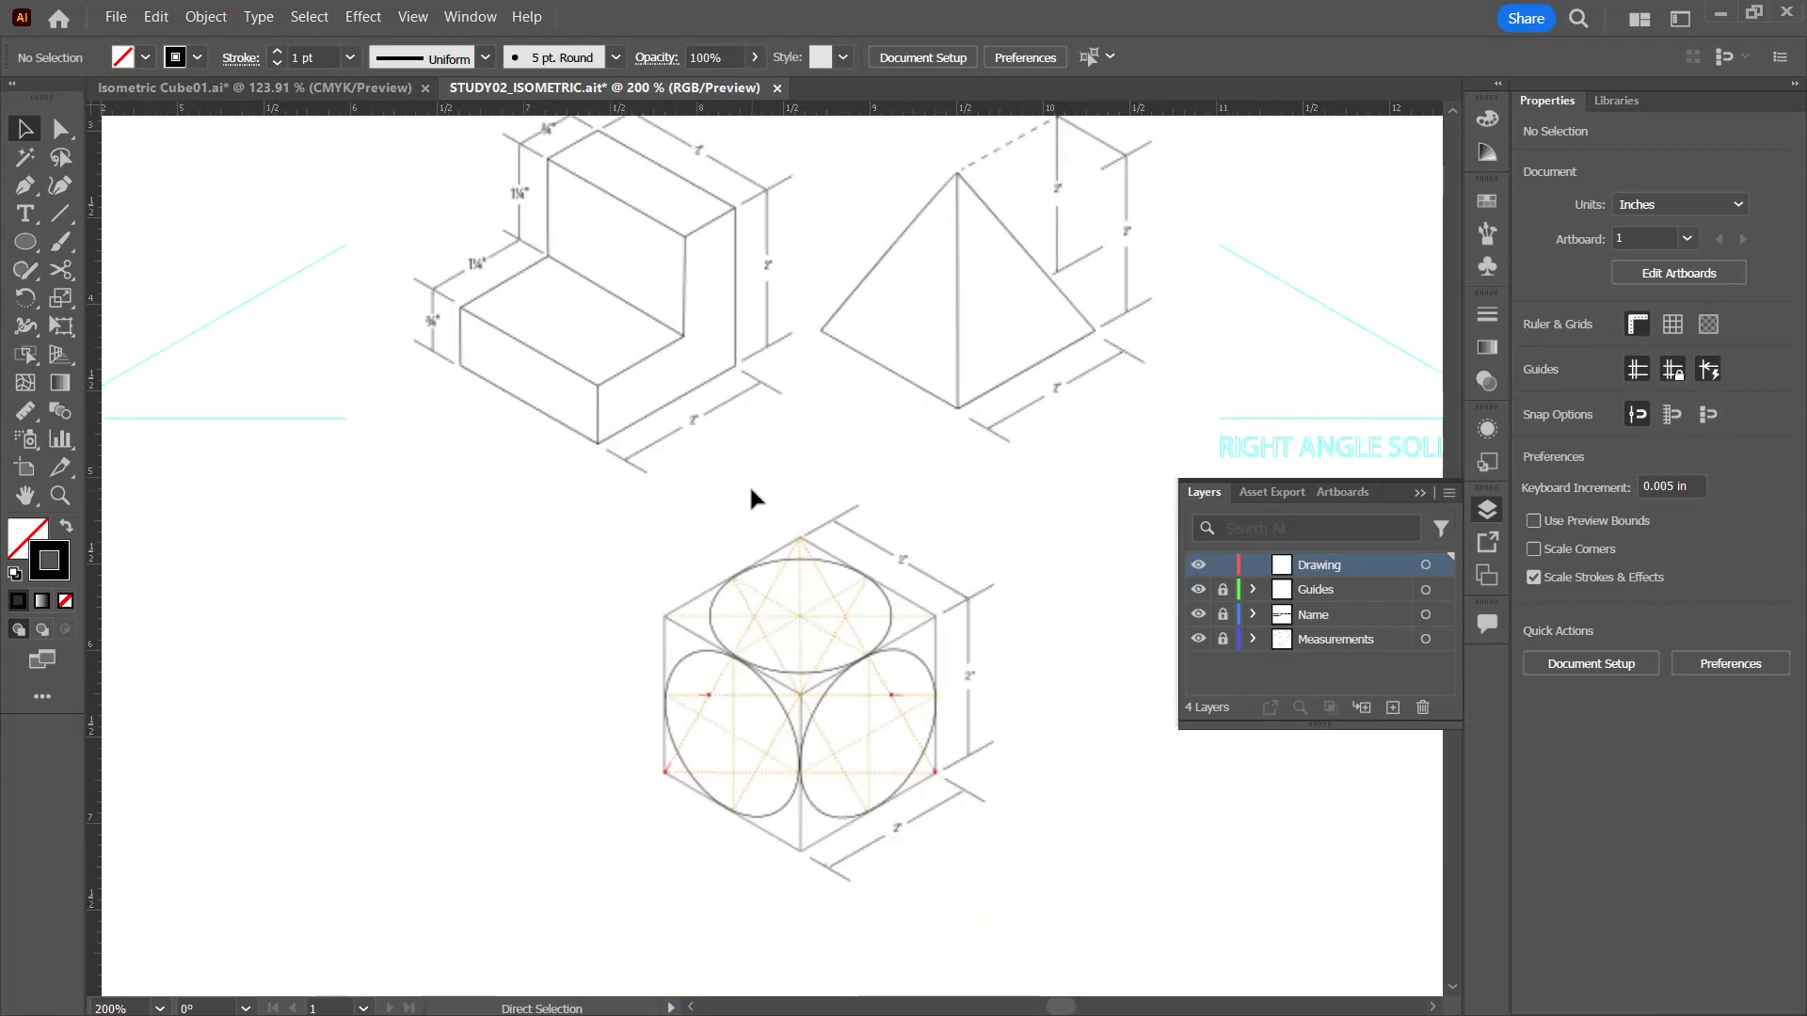
key(ctrl+equal)
key(ctrl+equal)
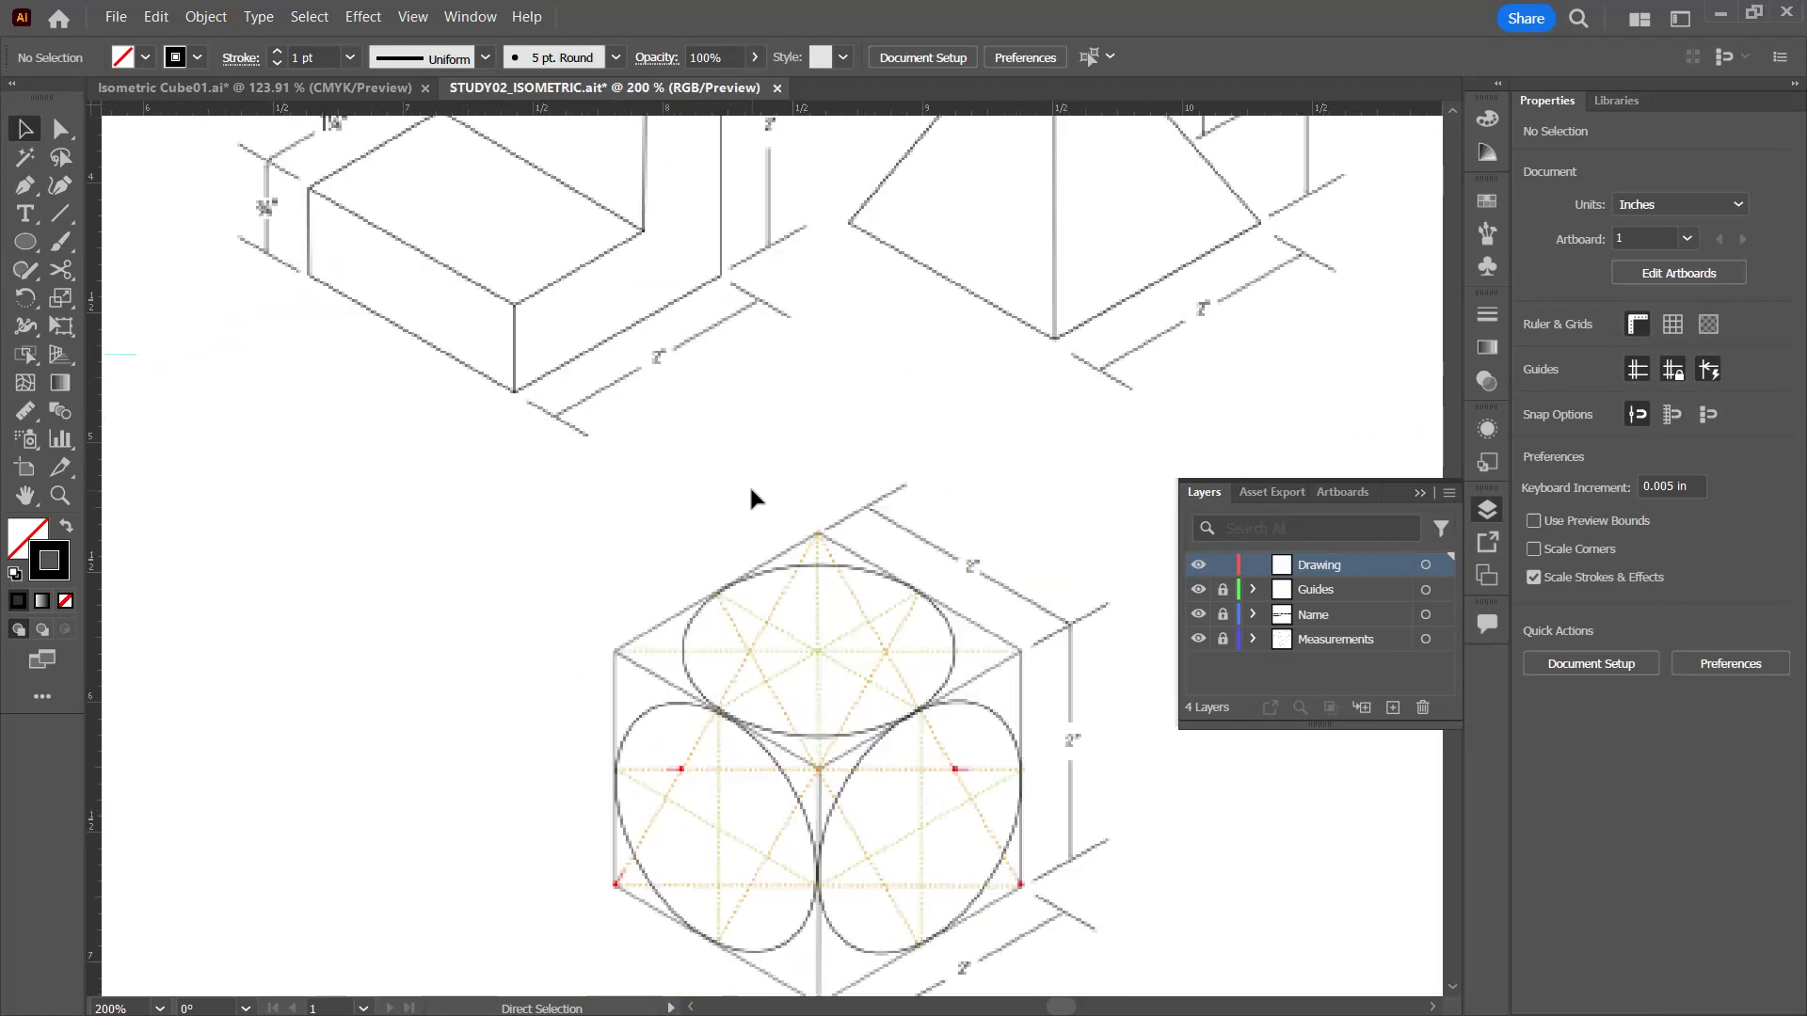
key(ctrl+minus)
key(ctrl+minus)
key(ctrl+minus)
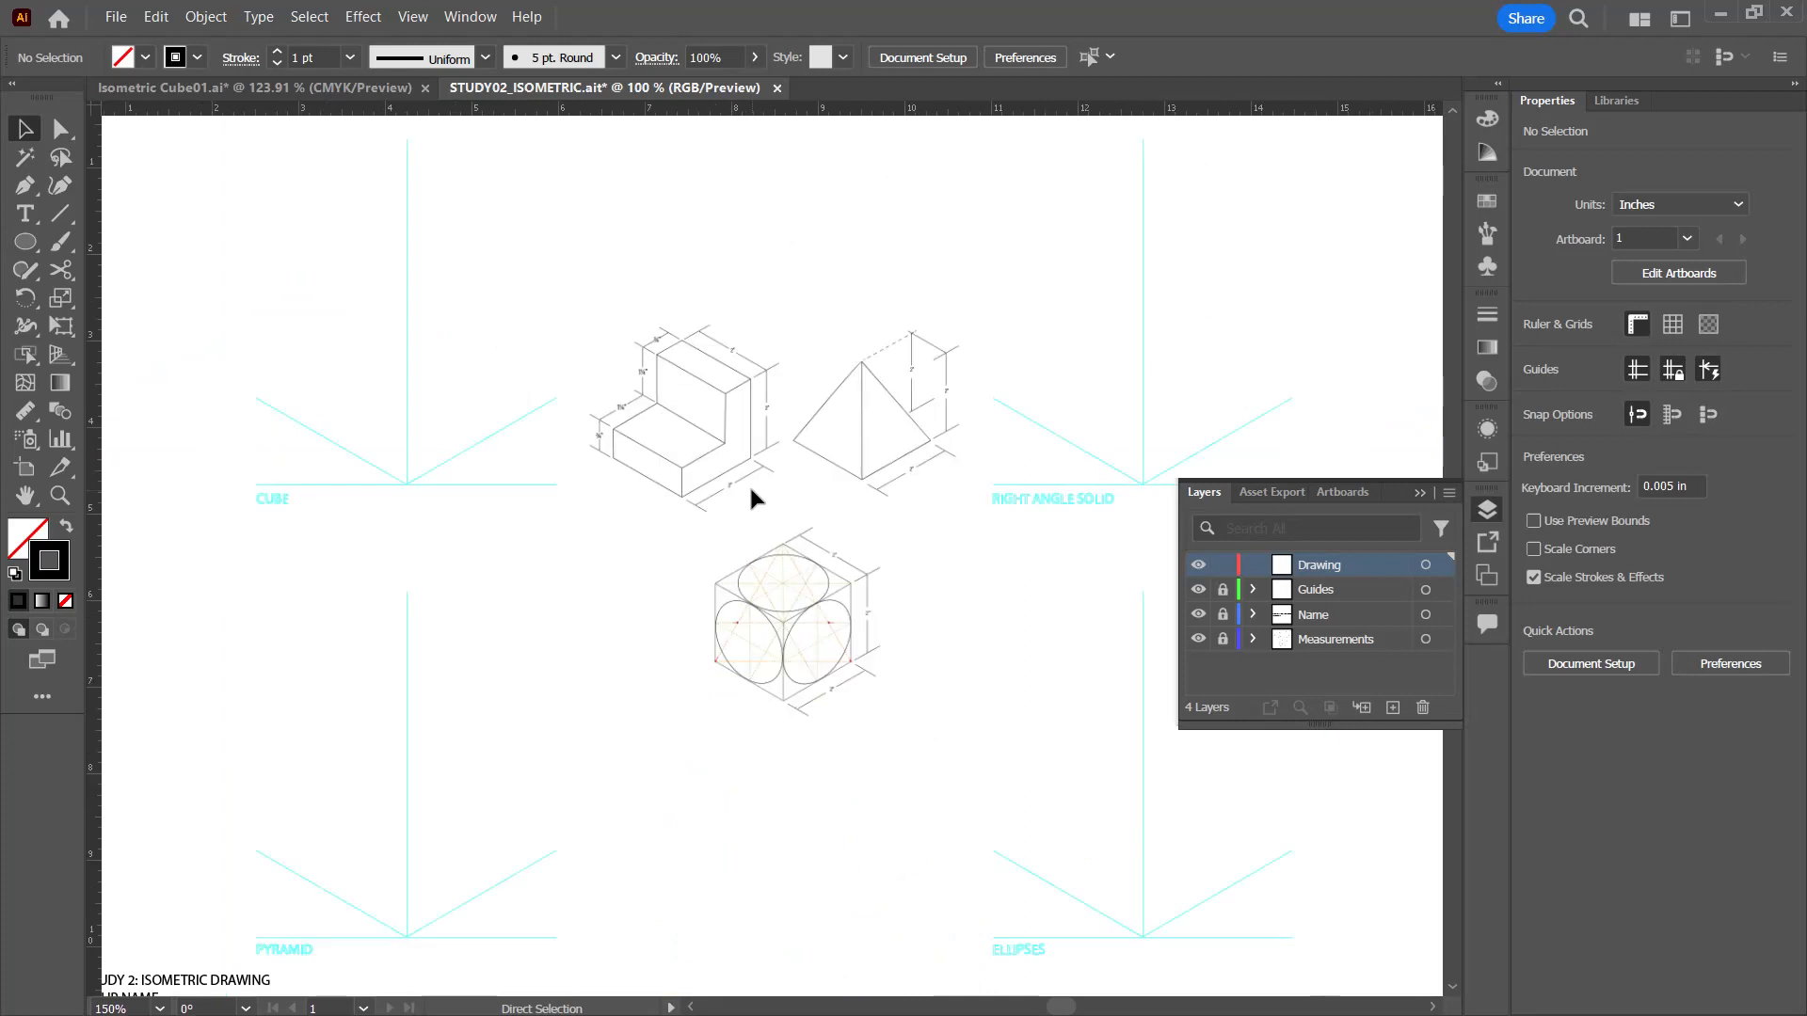
key(ctrl+minus)
key(ctrl+equal)
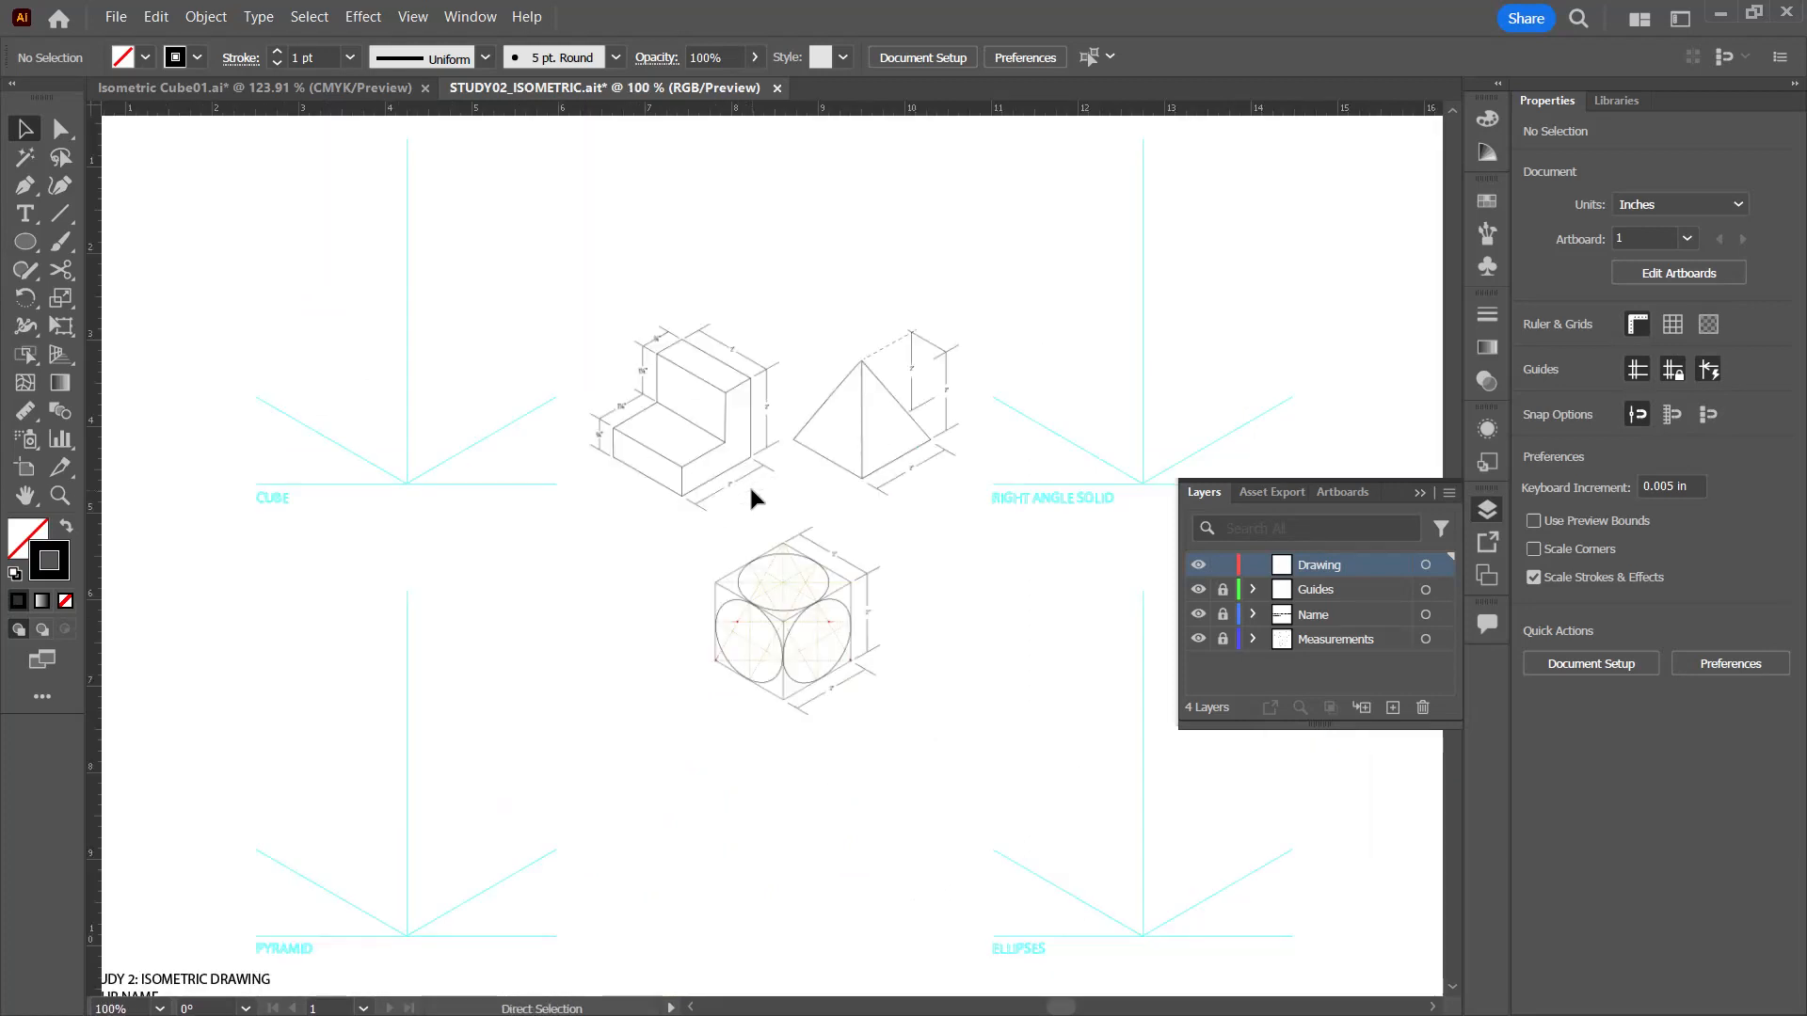
key(ctrl+0)
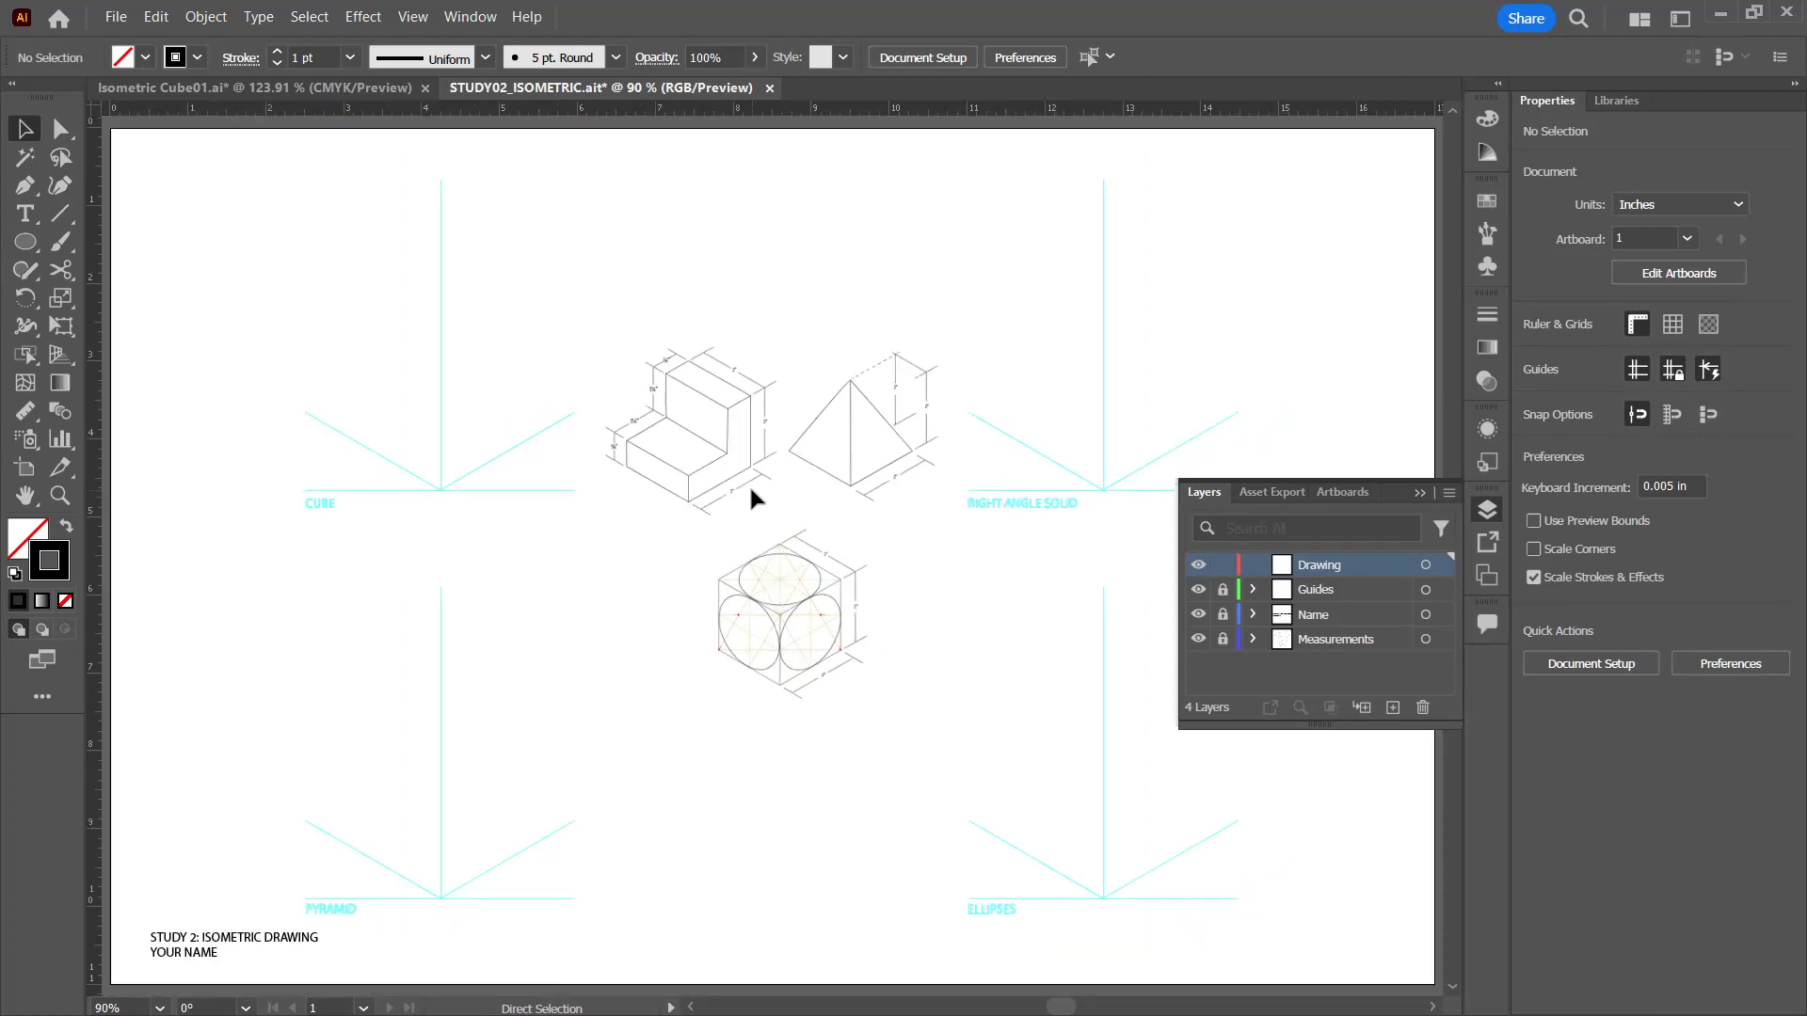
Step: Hide the Measurements layer so only the guides and name text remain on the artboard
click(1420, 494)
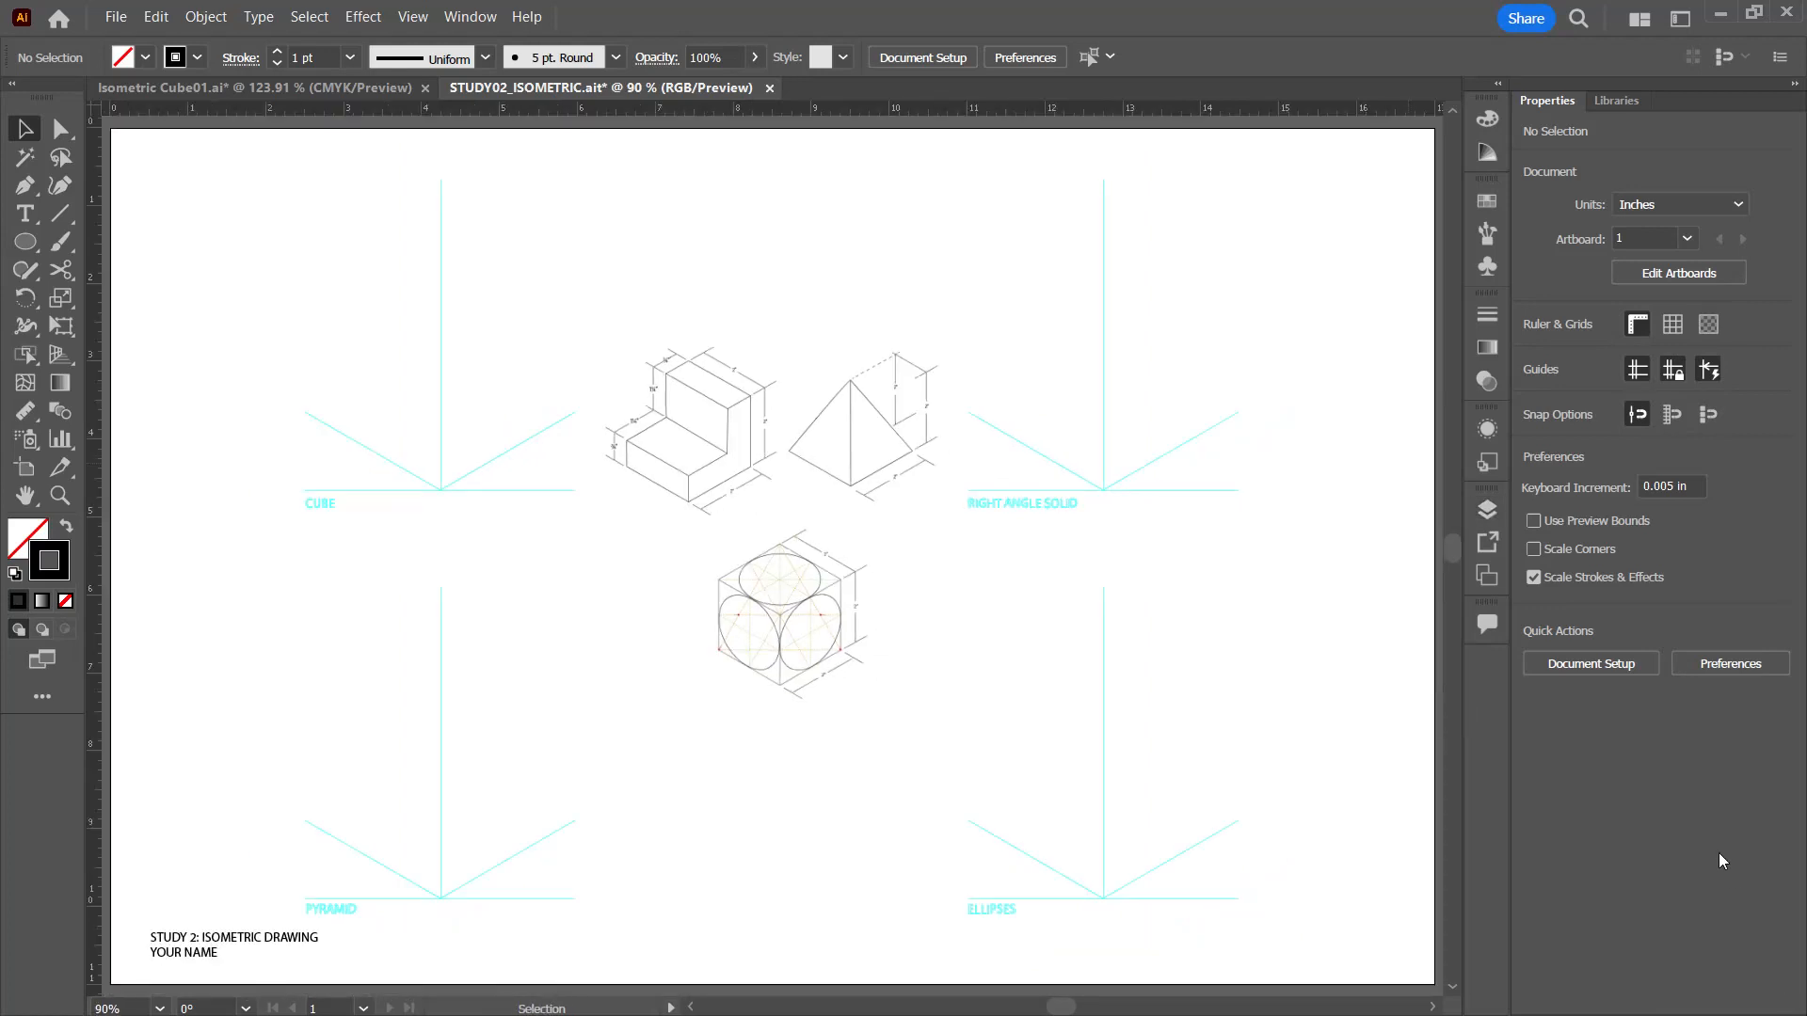
click(1486, 509)
click(1419, 494)
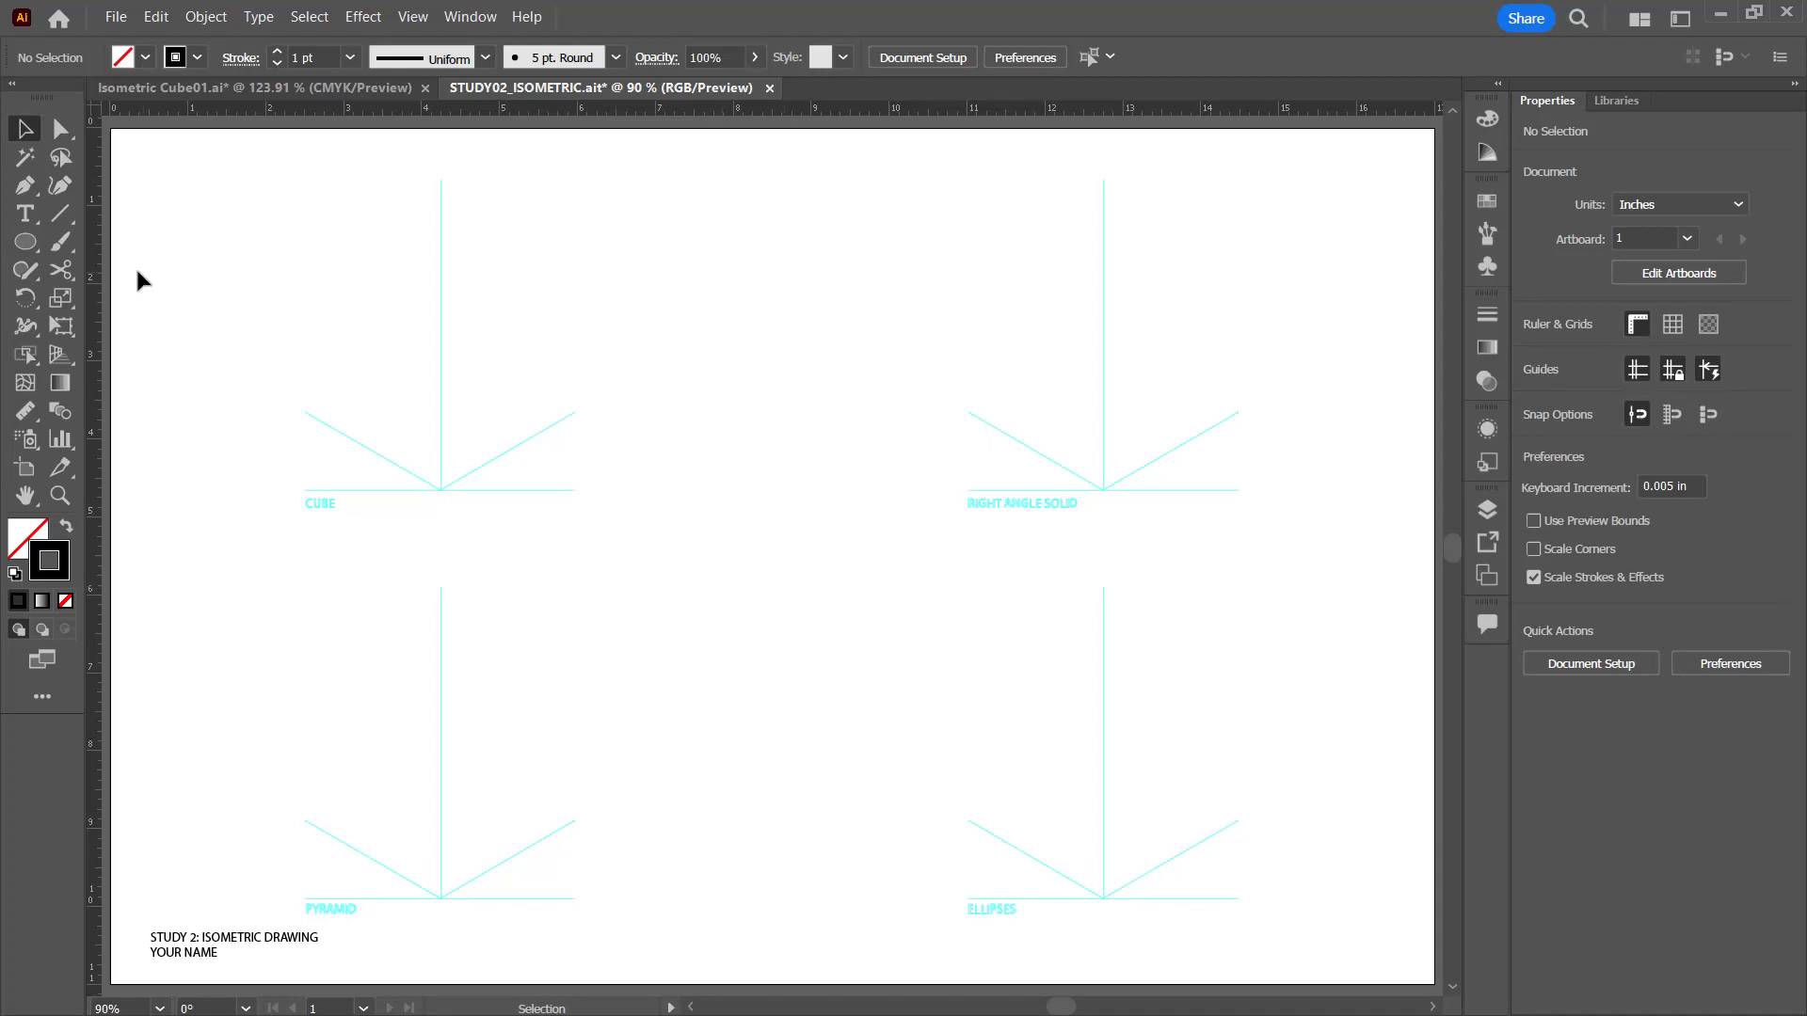
Step: Draw a horizontal line about 4.34 in long in the empty middle of the artboard and deselect it
click(61, 215)
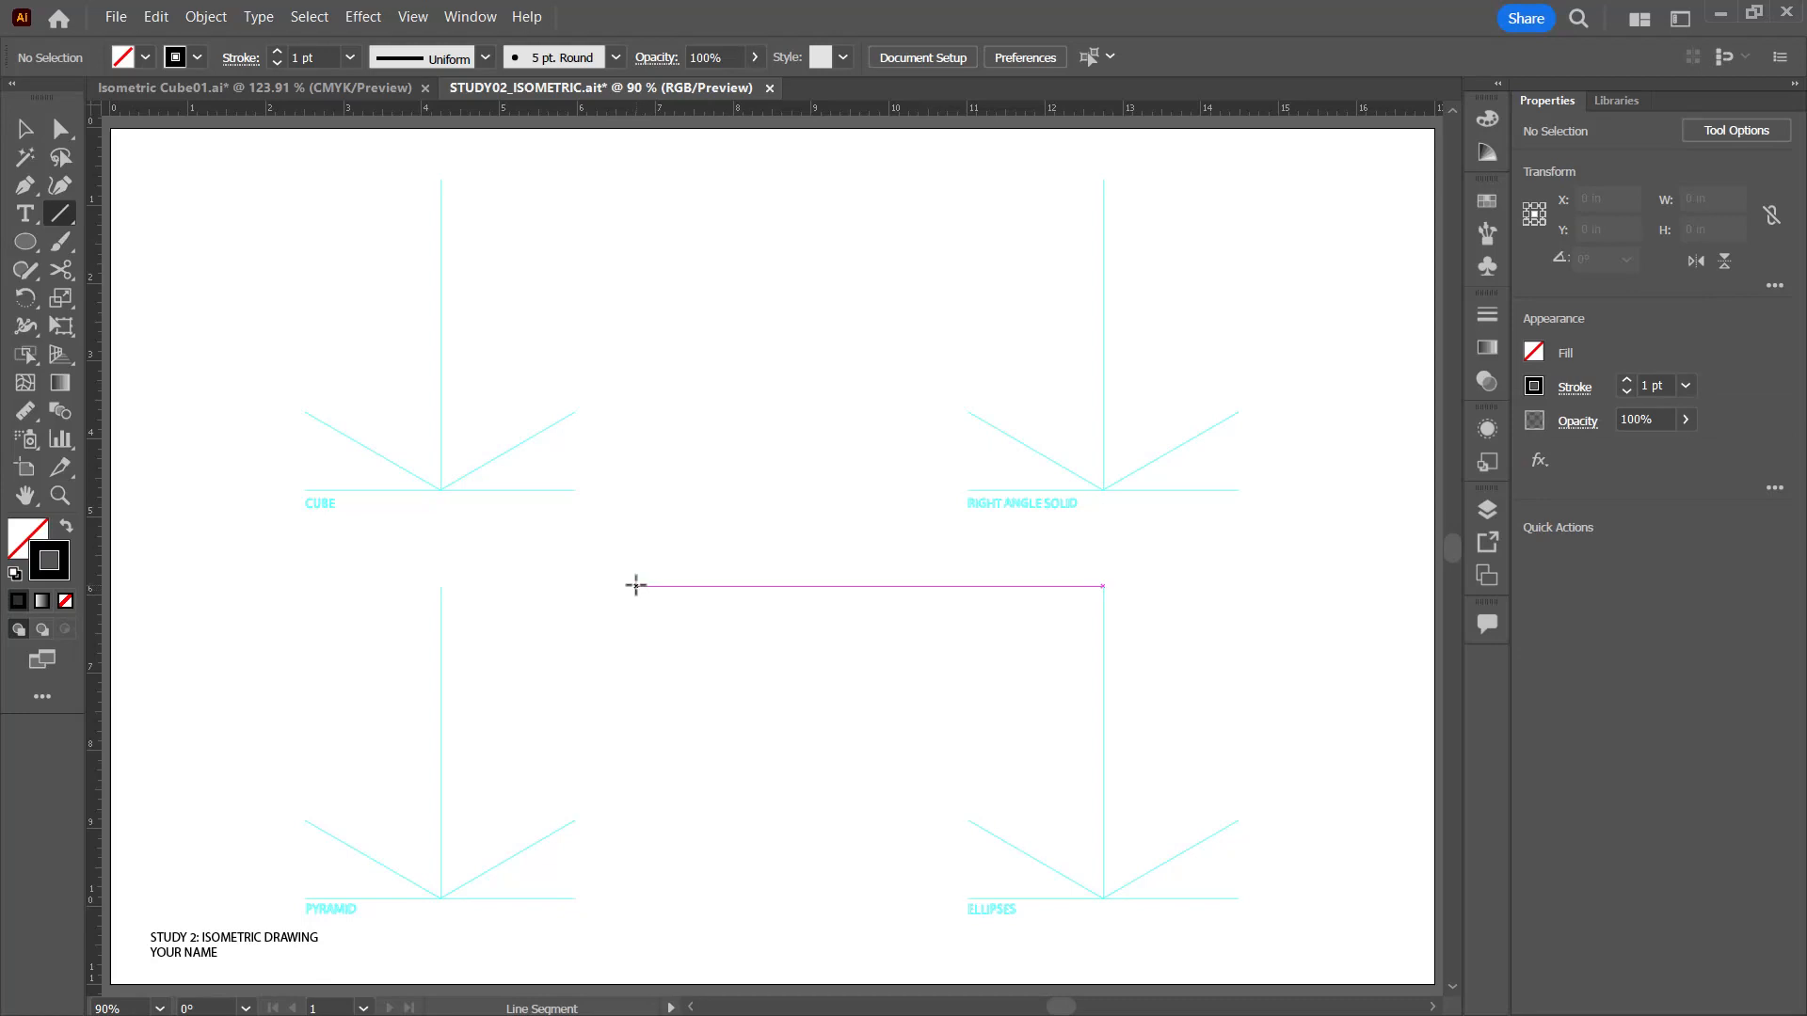
mouse_move(610, 586)
mouse_down()
mouse_move(988, 586)
mouse_move(919, 589)
mouse_move(948, 587)
mouse_up()
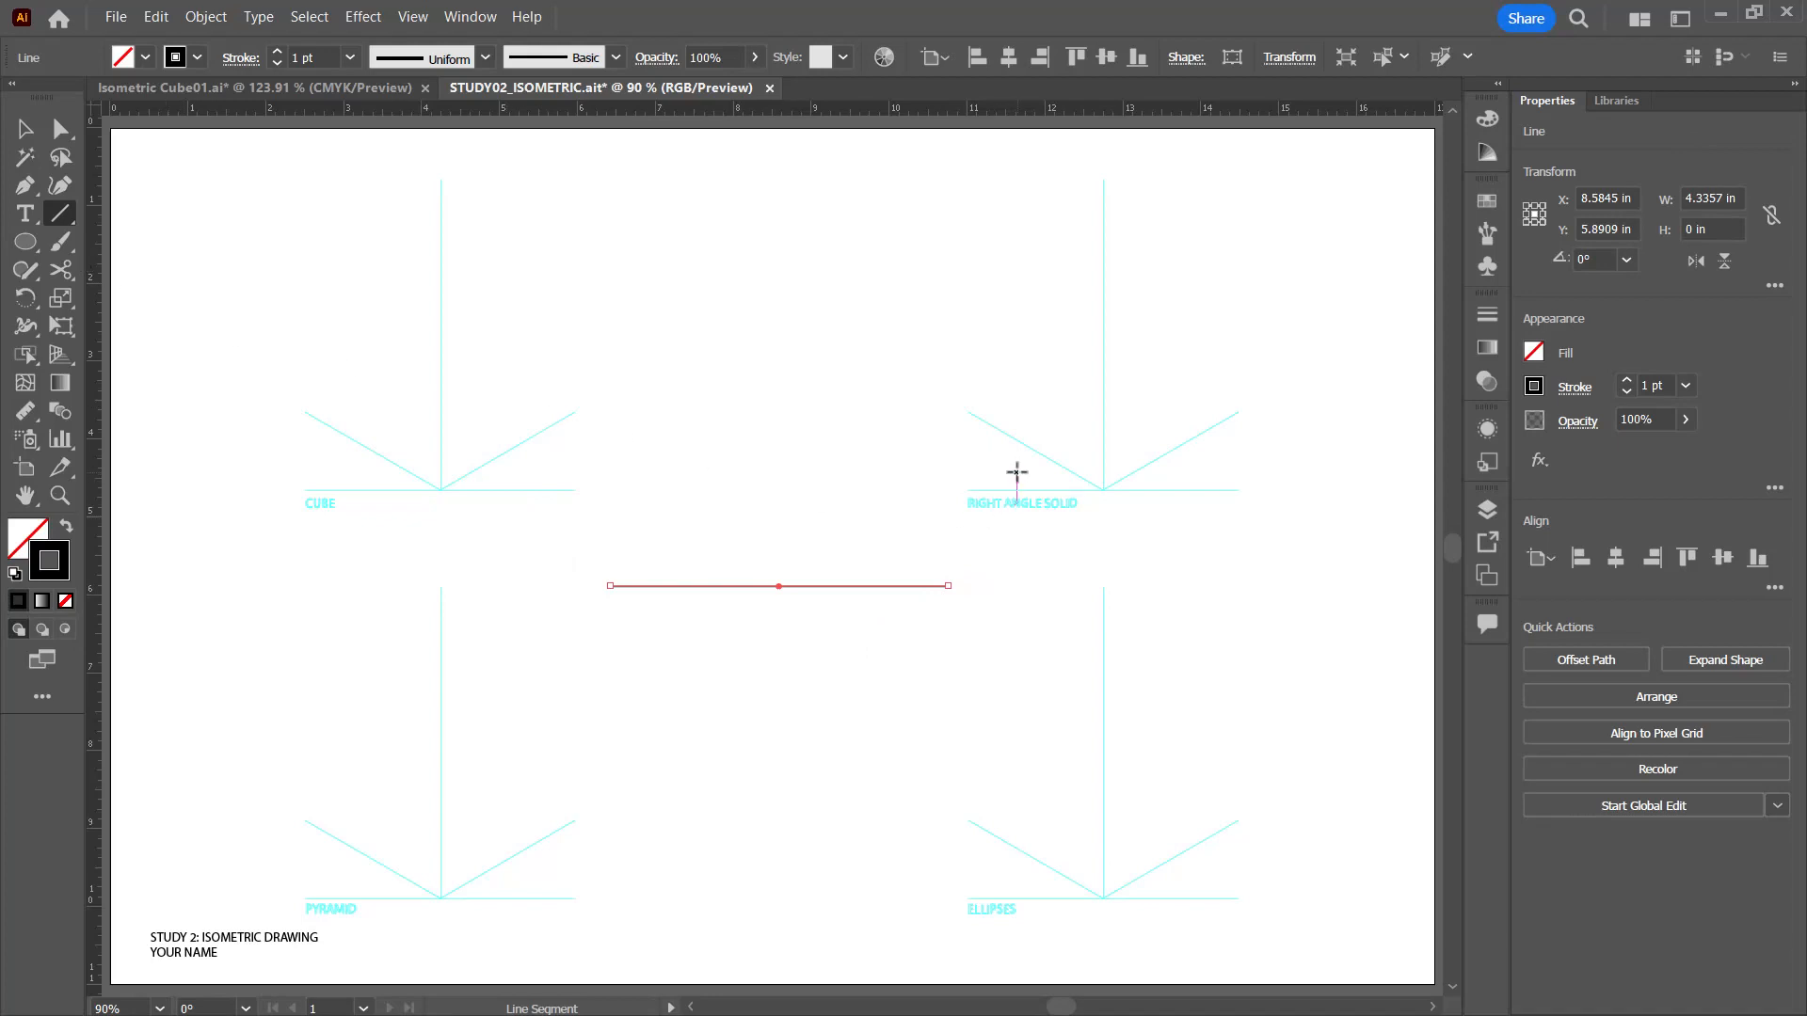
key(alt)
key(ctrl)
ctrl+click(792, 472)
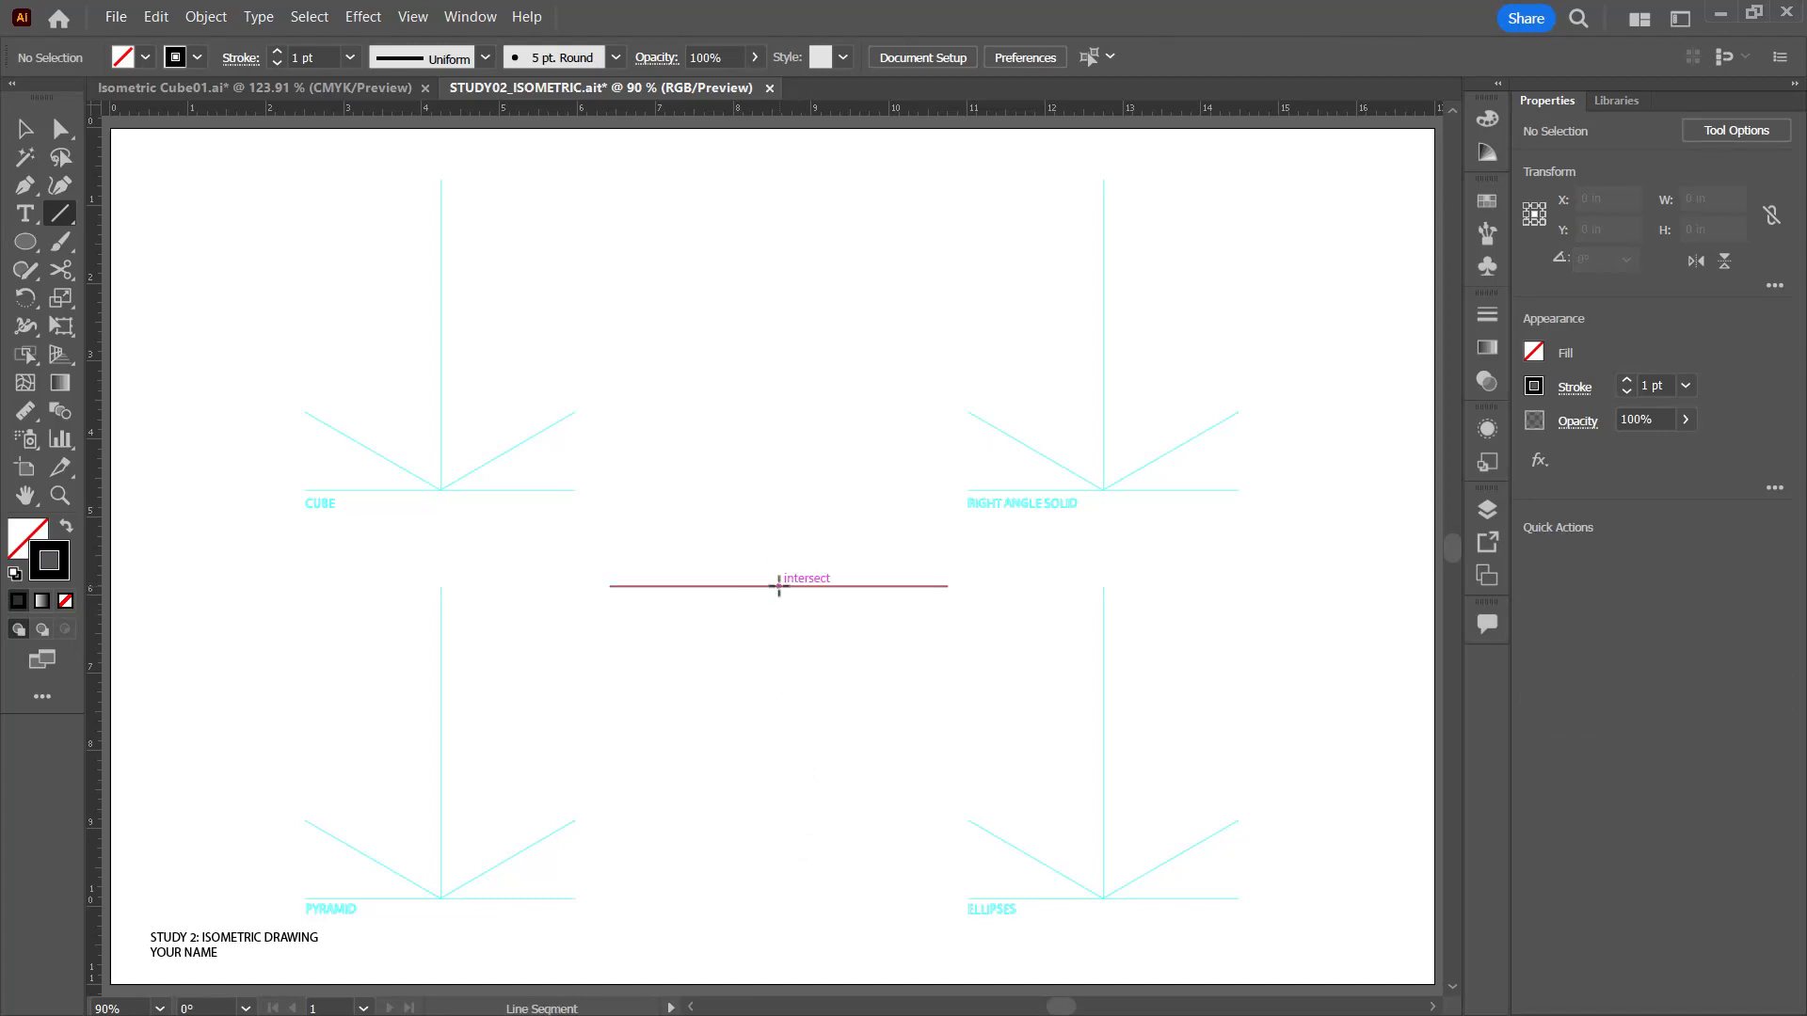
Step: Add a 3 in line segment at 30° starting from the midpoint of the horizontal line
click(778, 586)
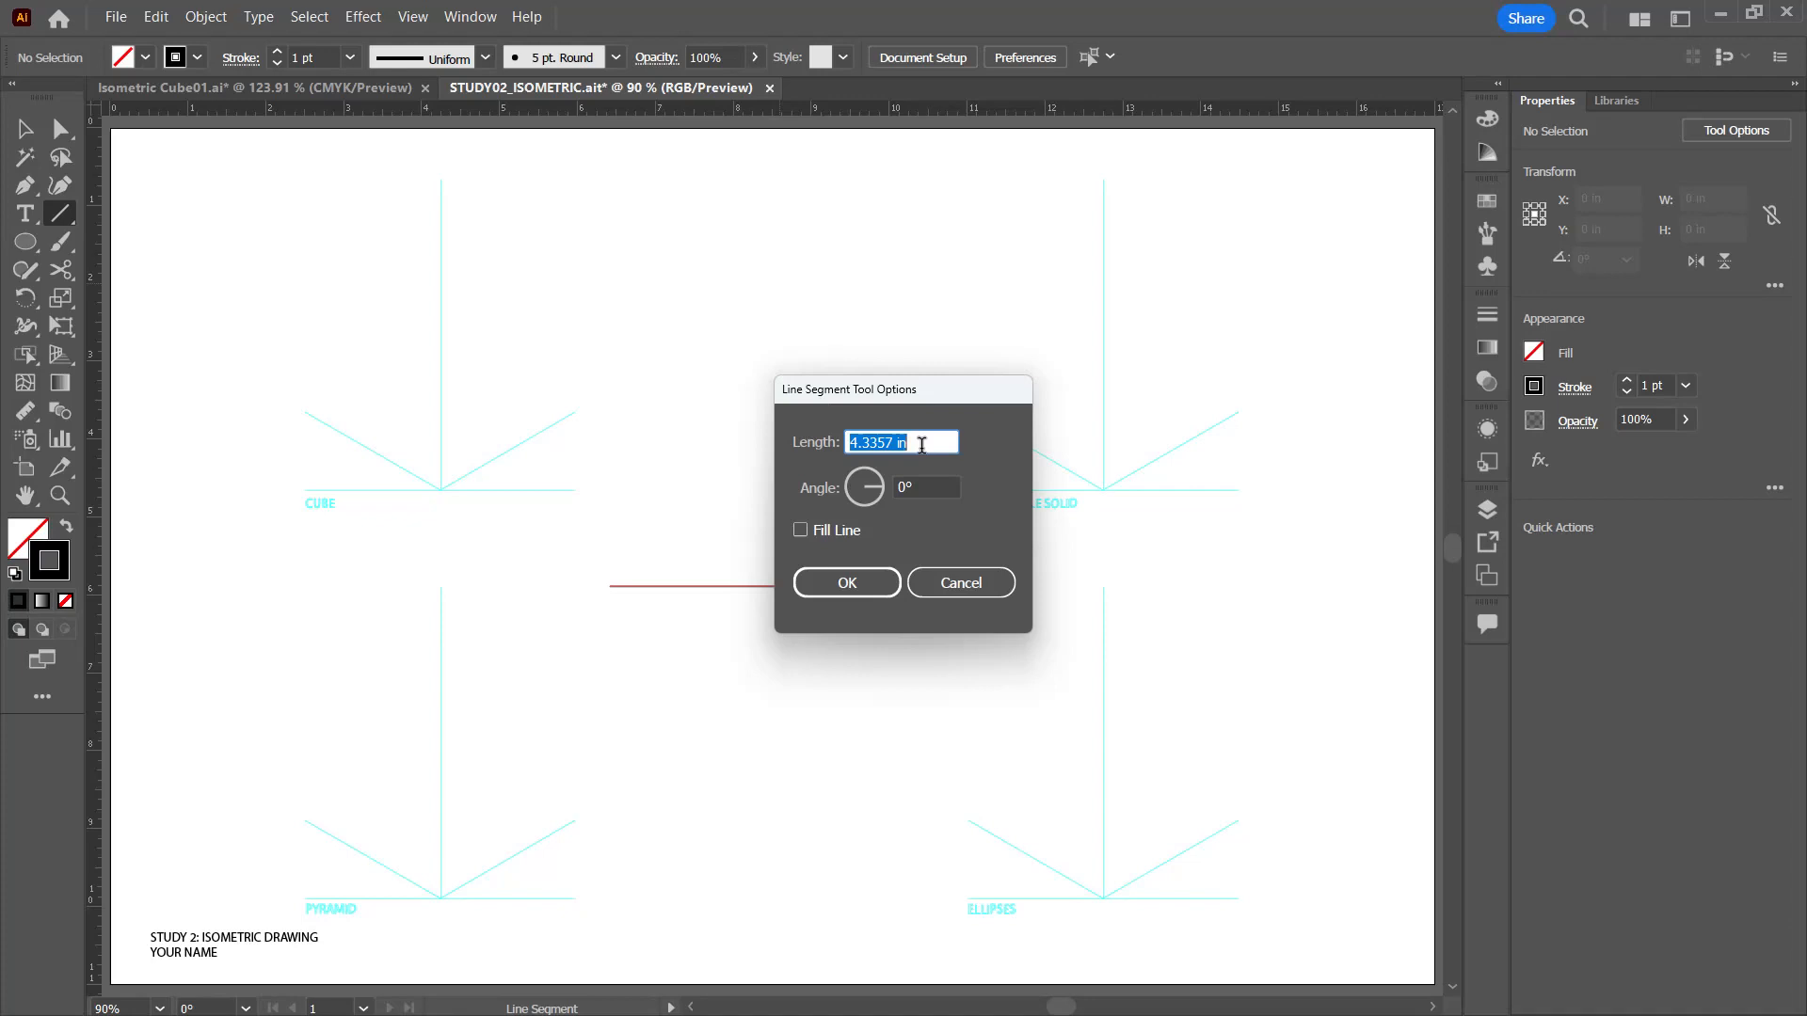
key(Tab)
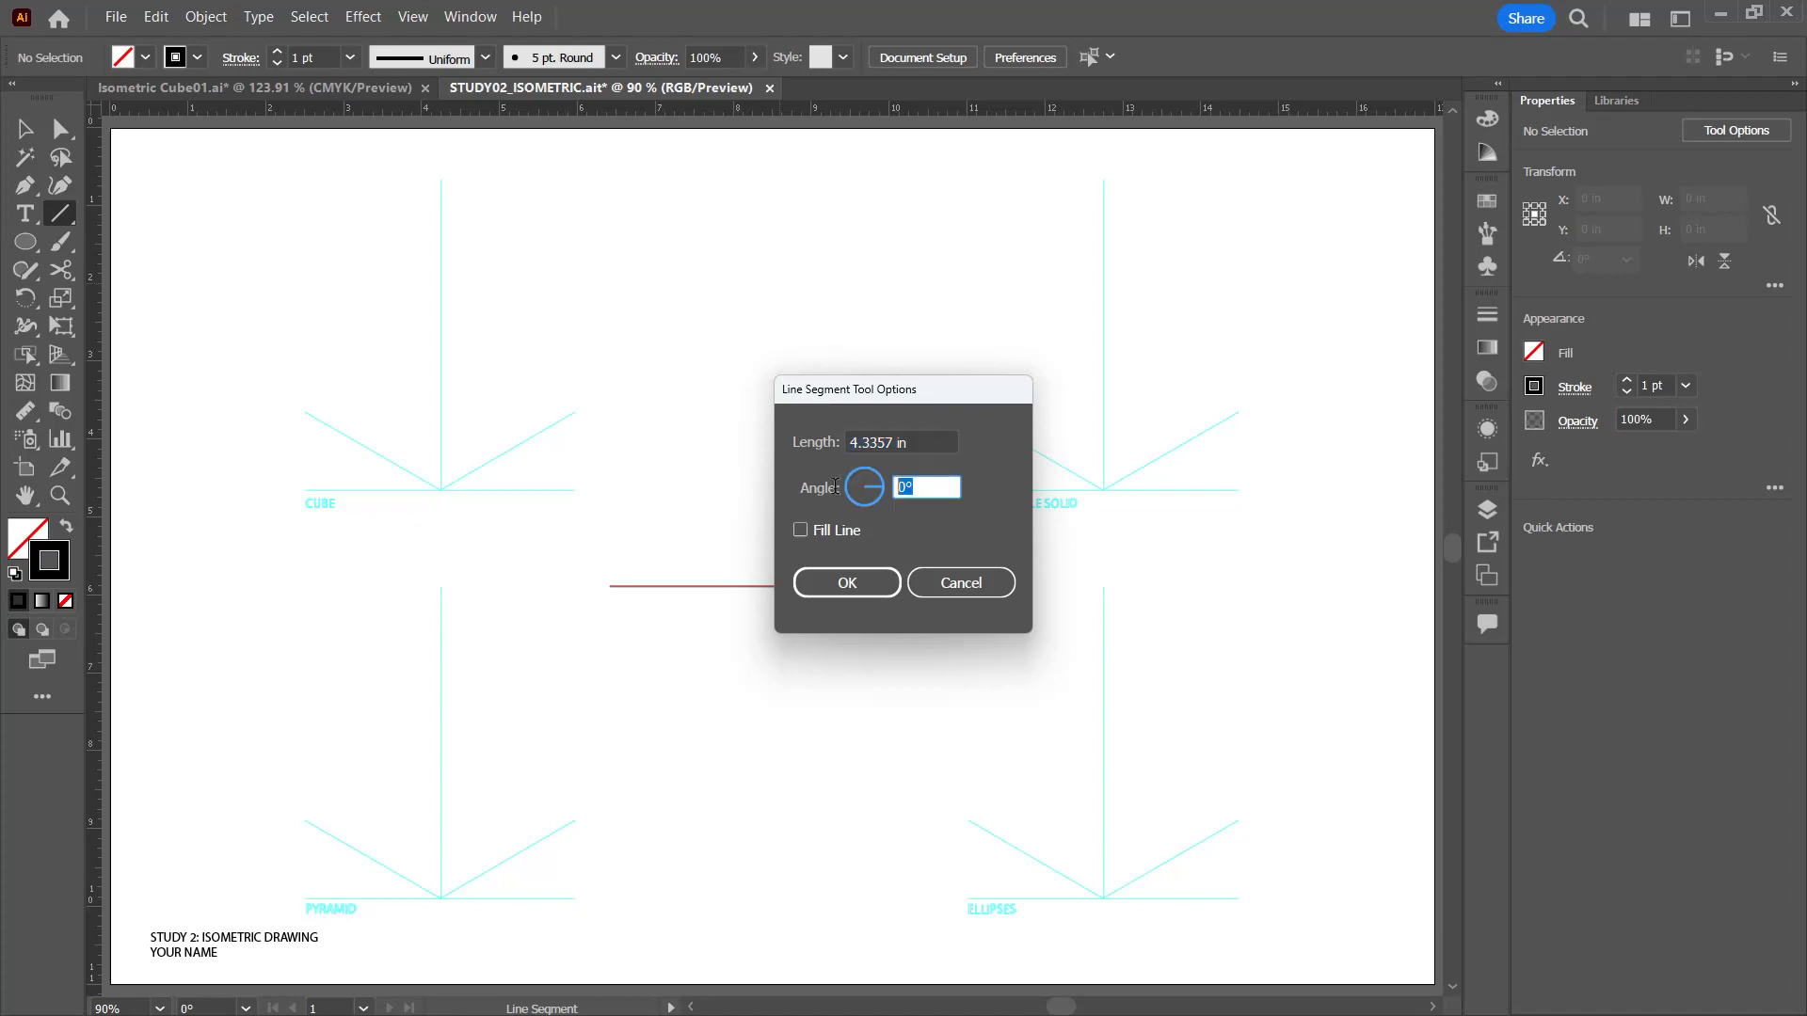
text(30)
drag(908, 441, 772, 432)
text(3)
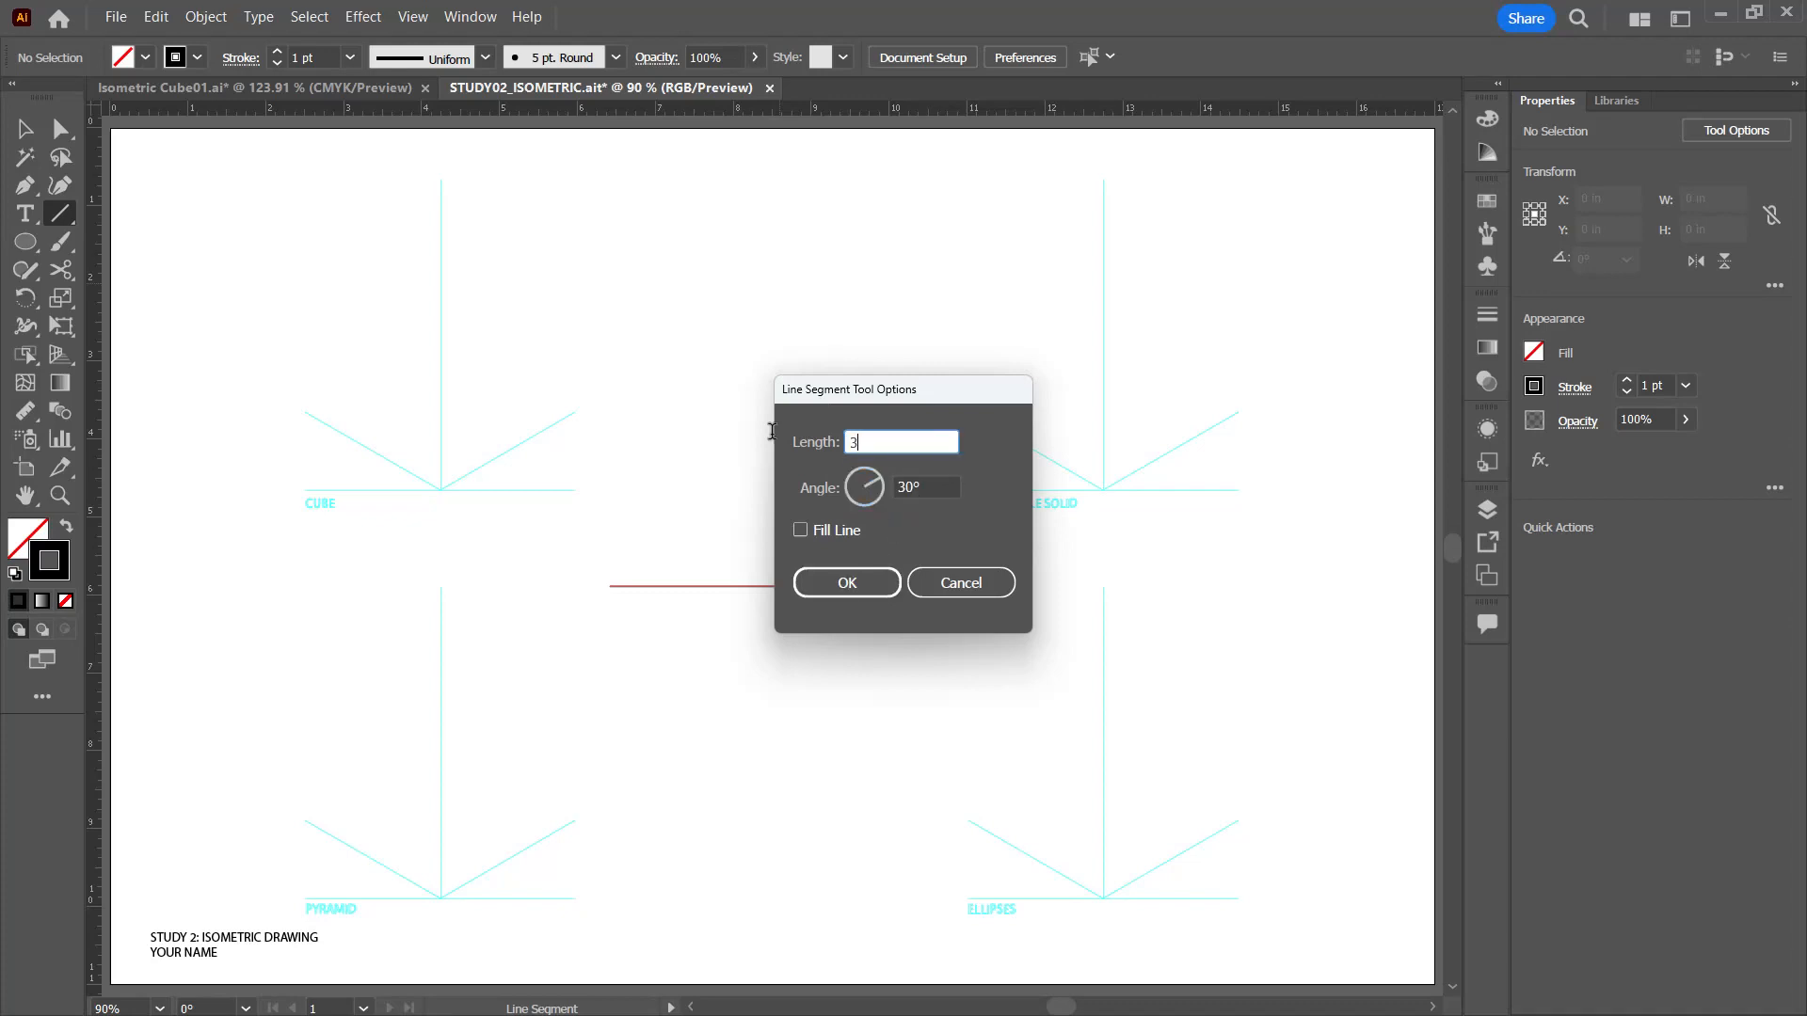
click(876, 581)
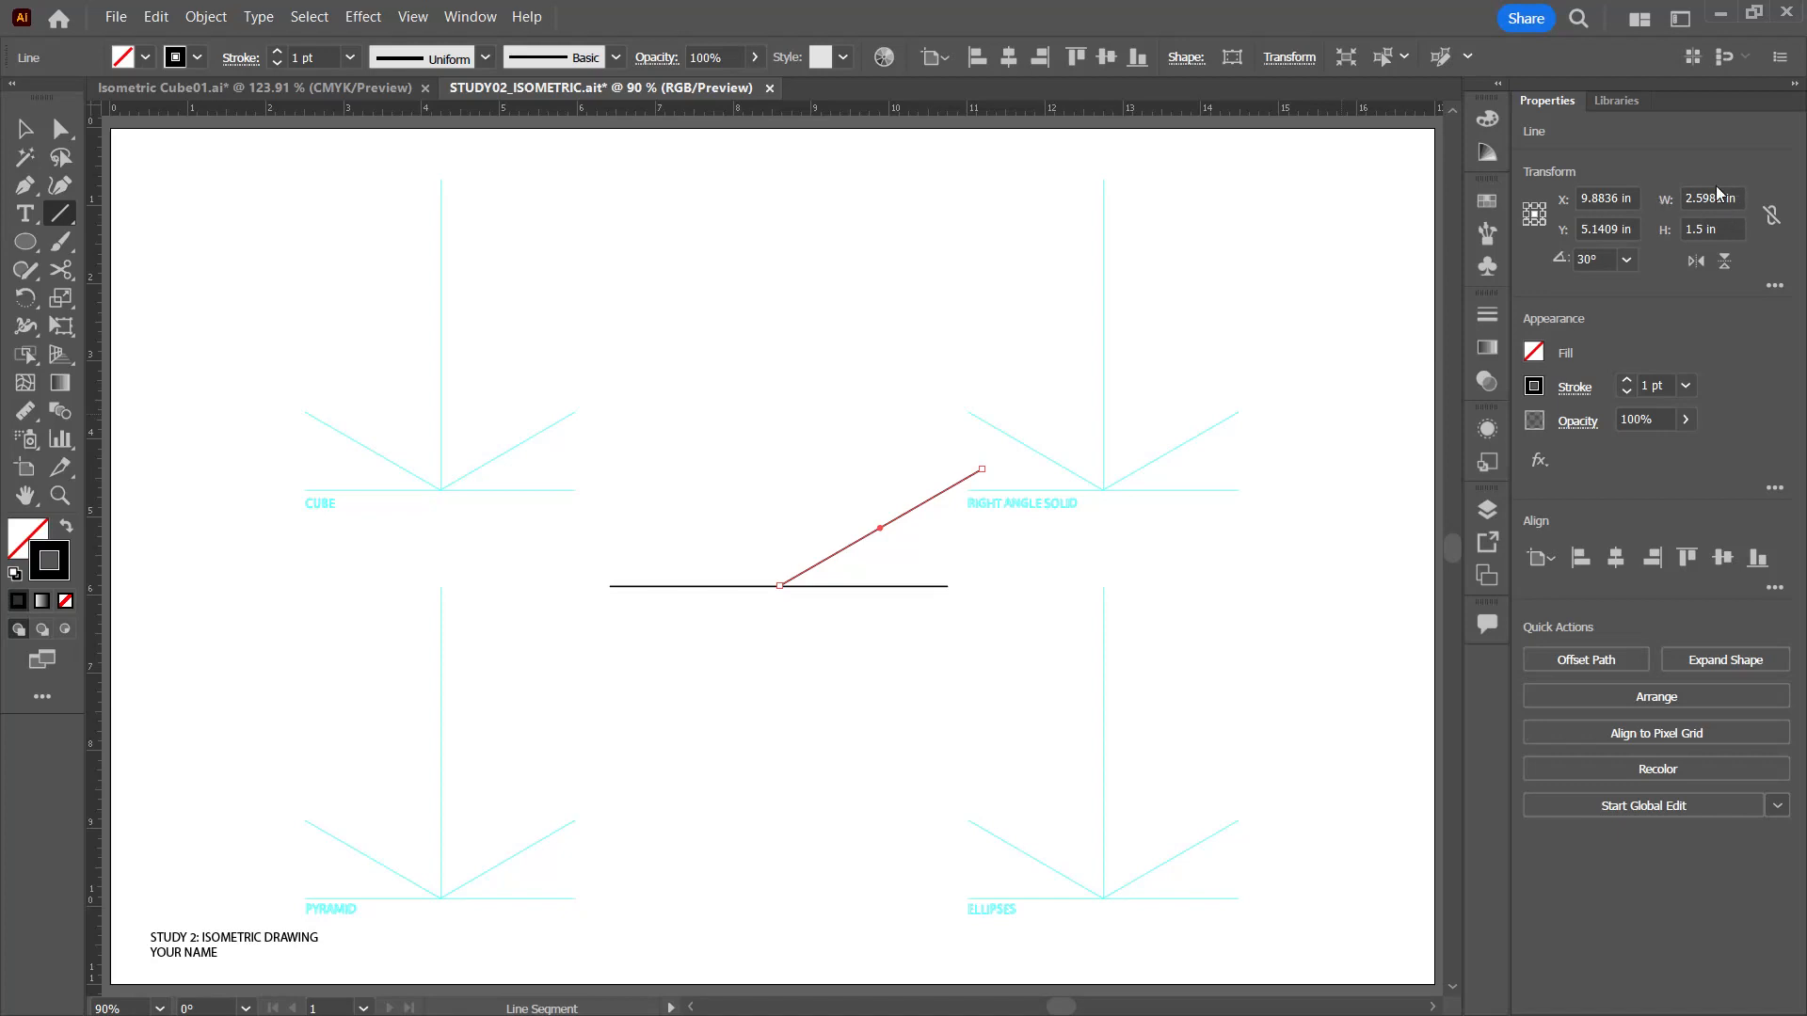
Step: Check the length and angle of the 30° line in its extended transform options, and deselect it
click(1780, 289)
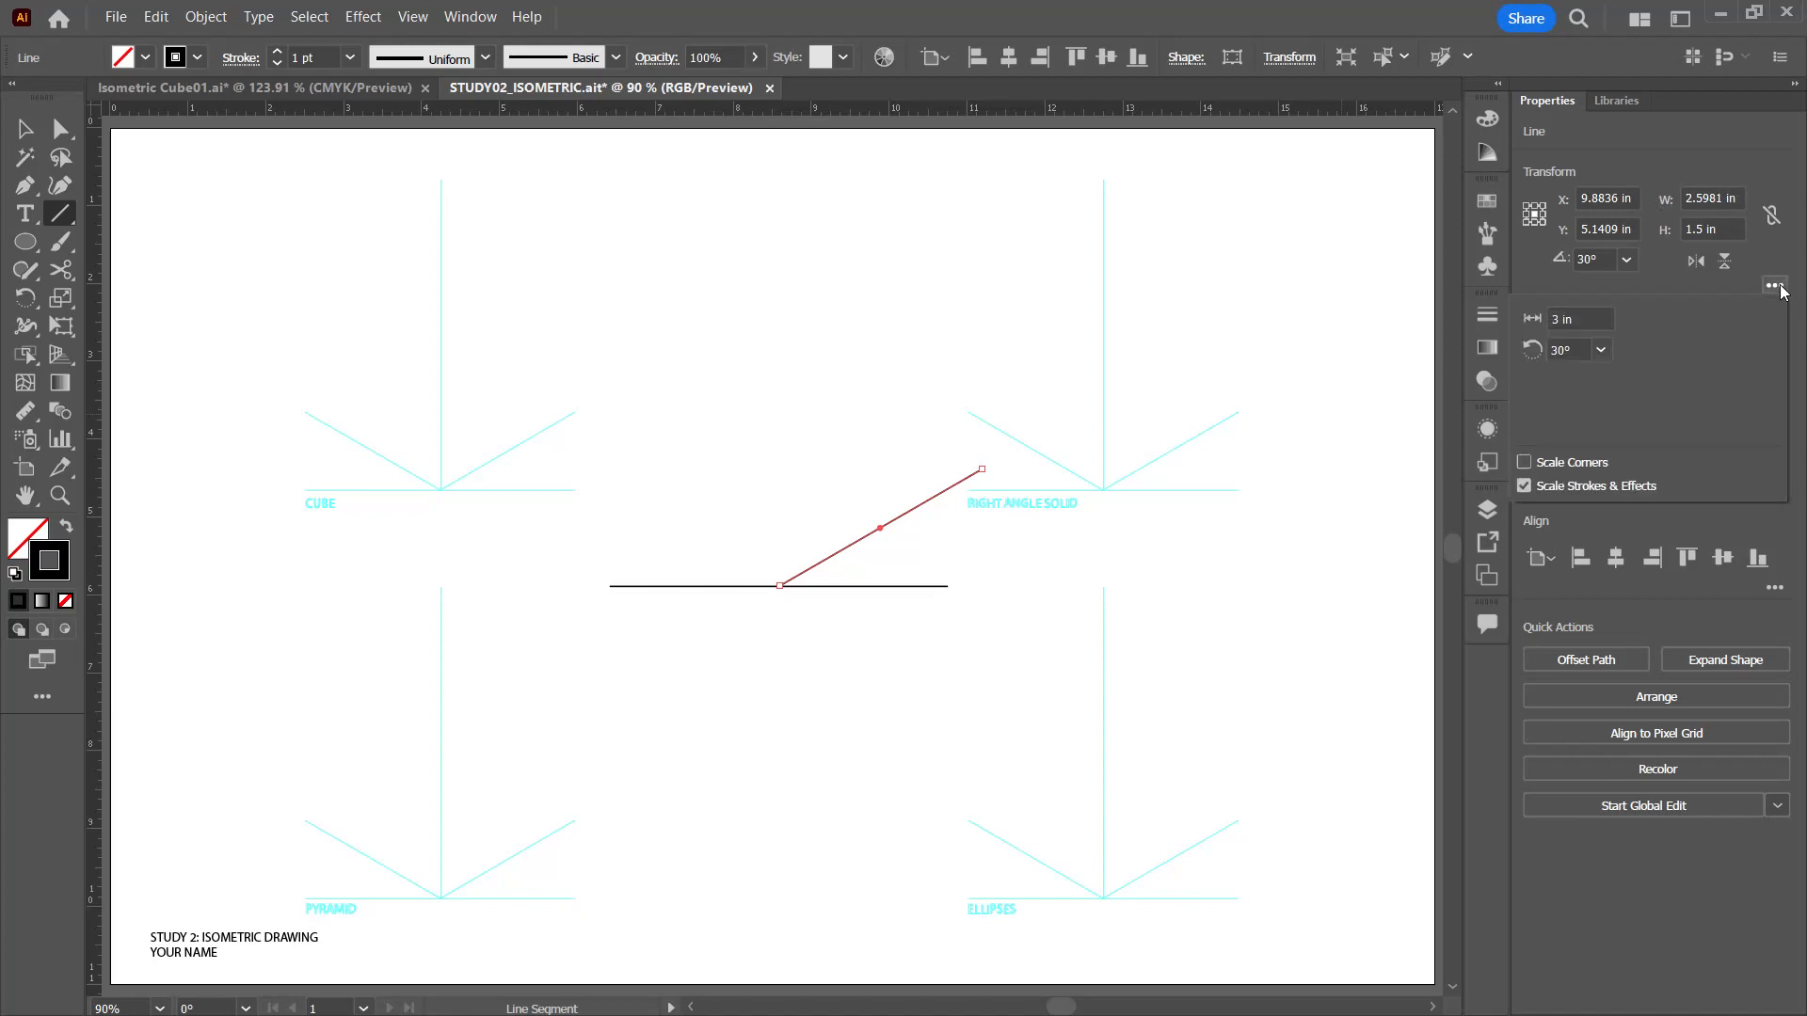
click(1779, 289)
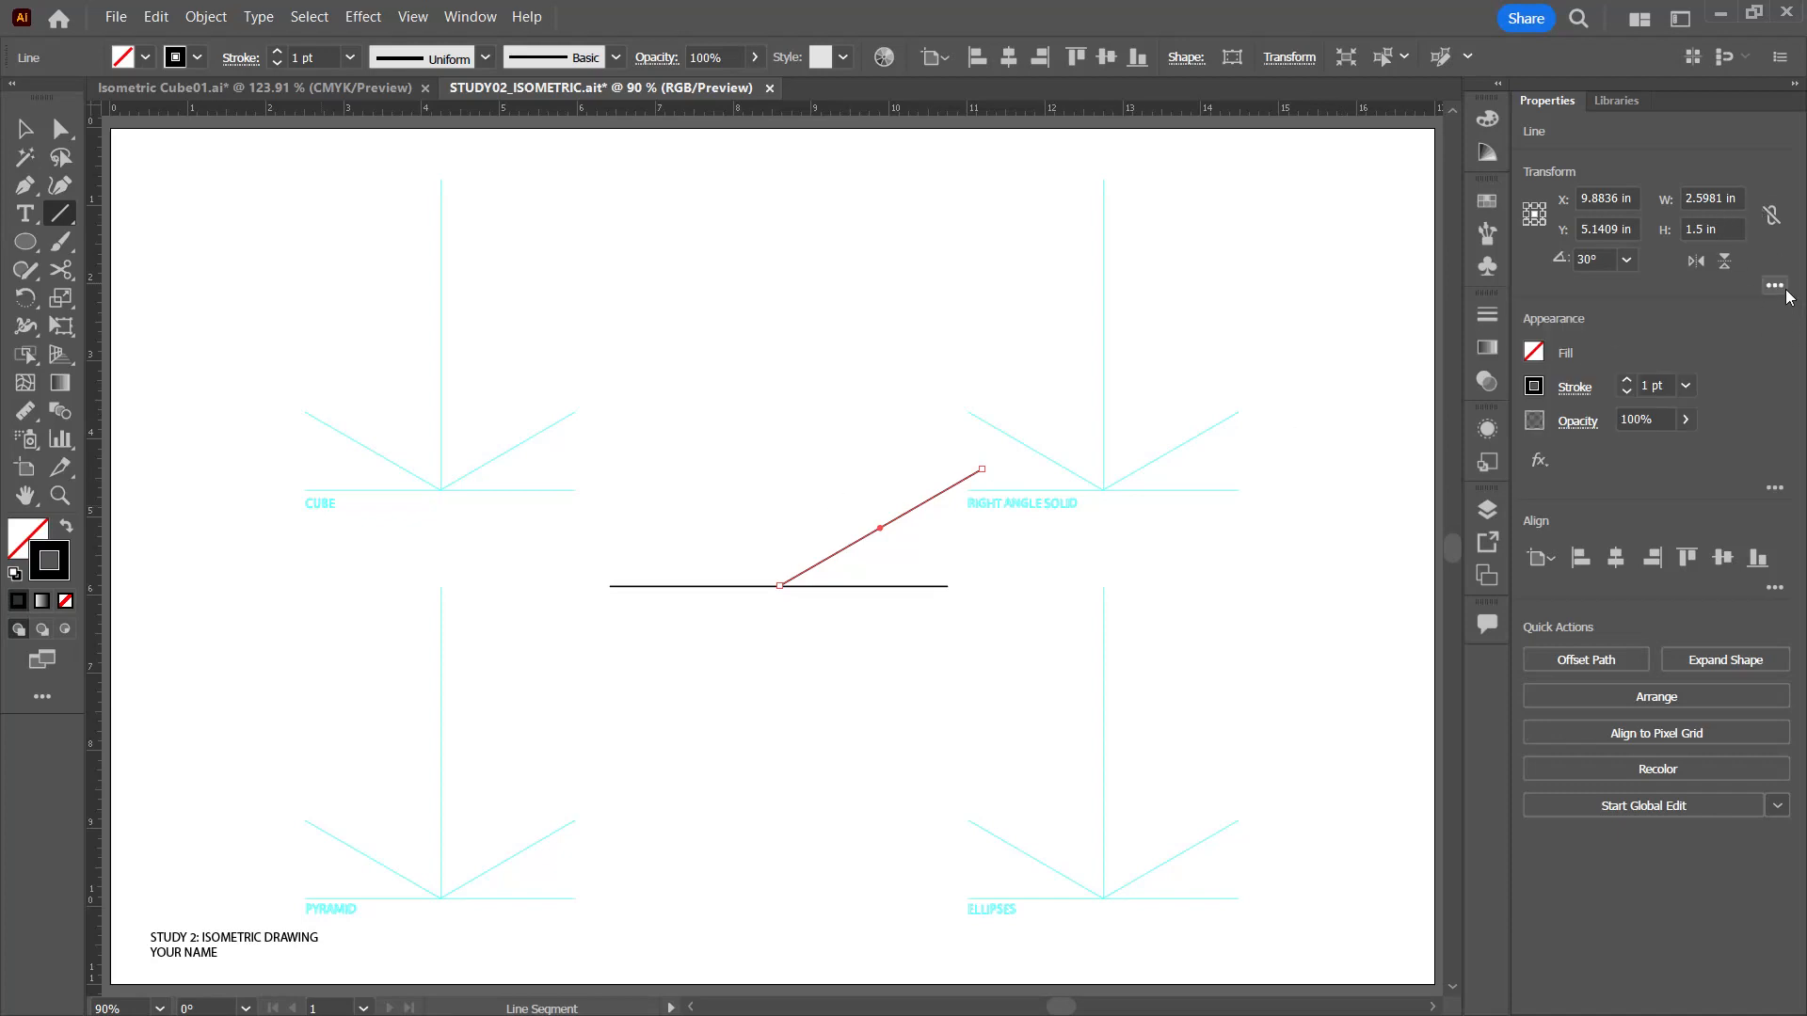
click(1775, 288)
click(1775, 288)
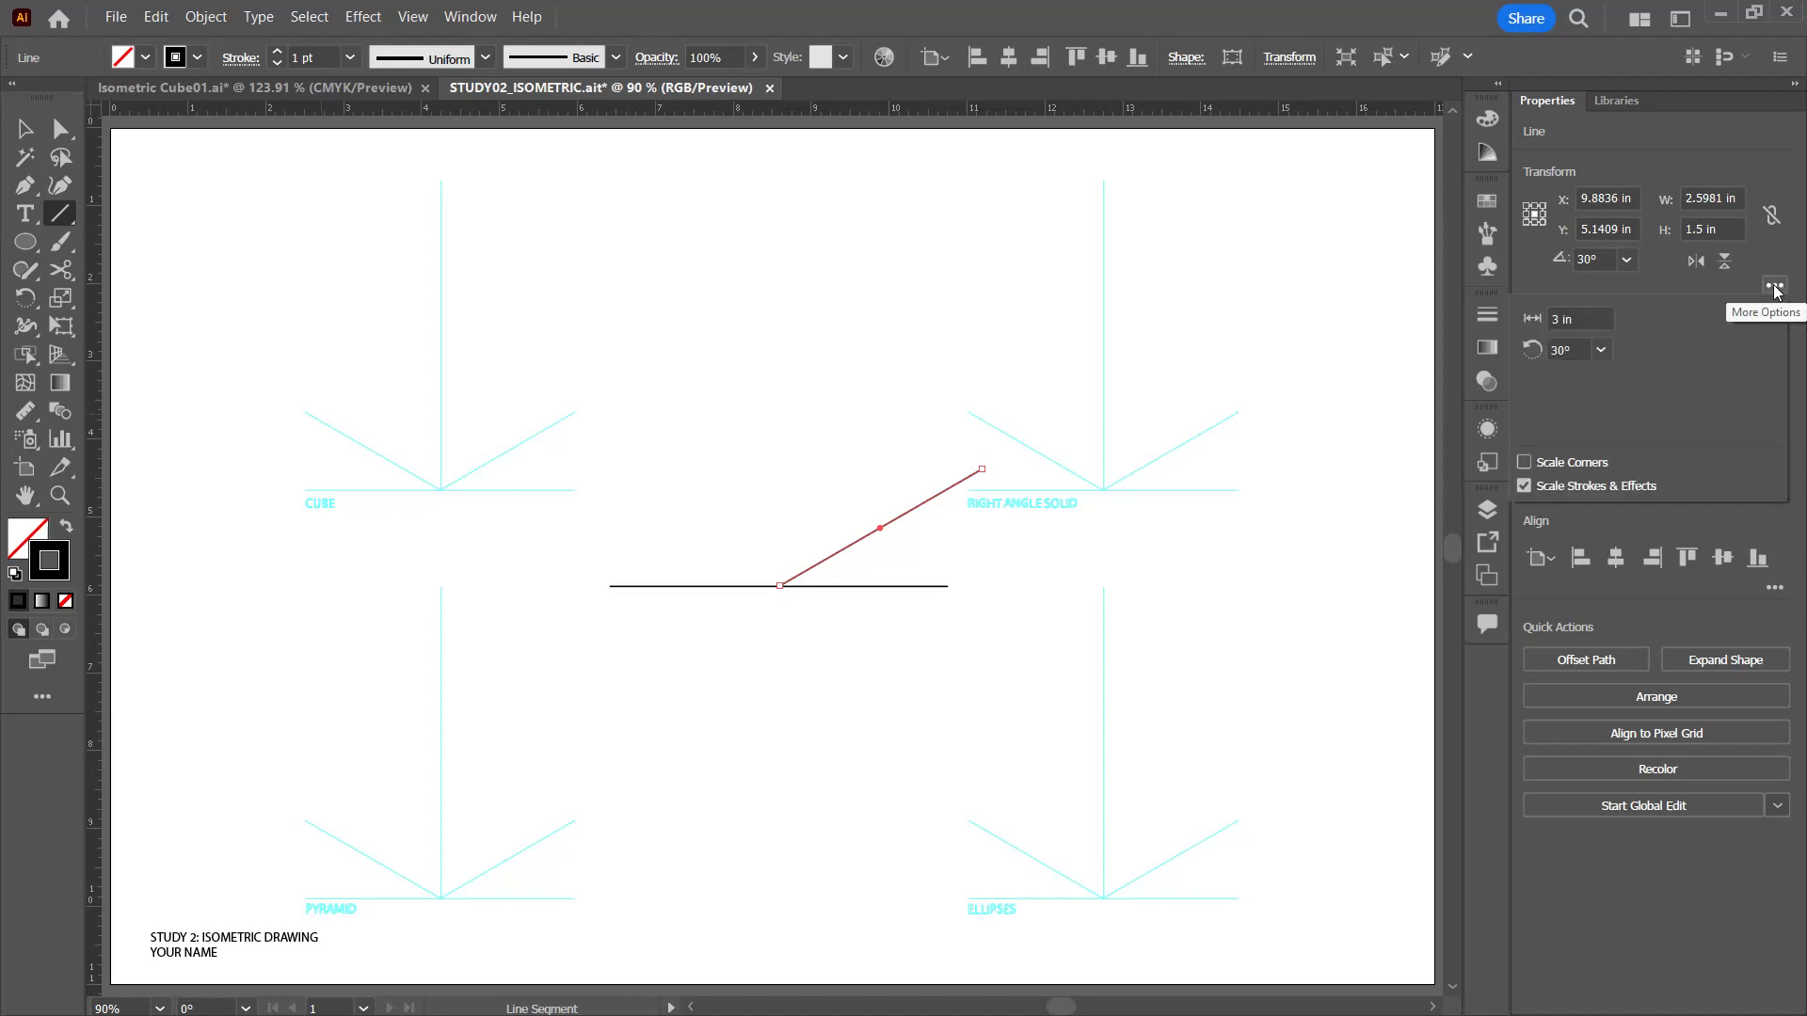
click(1774, 289)
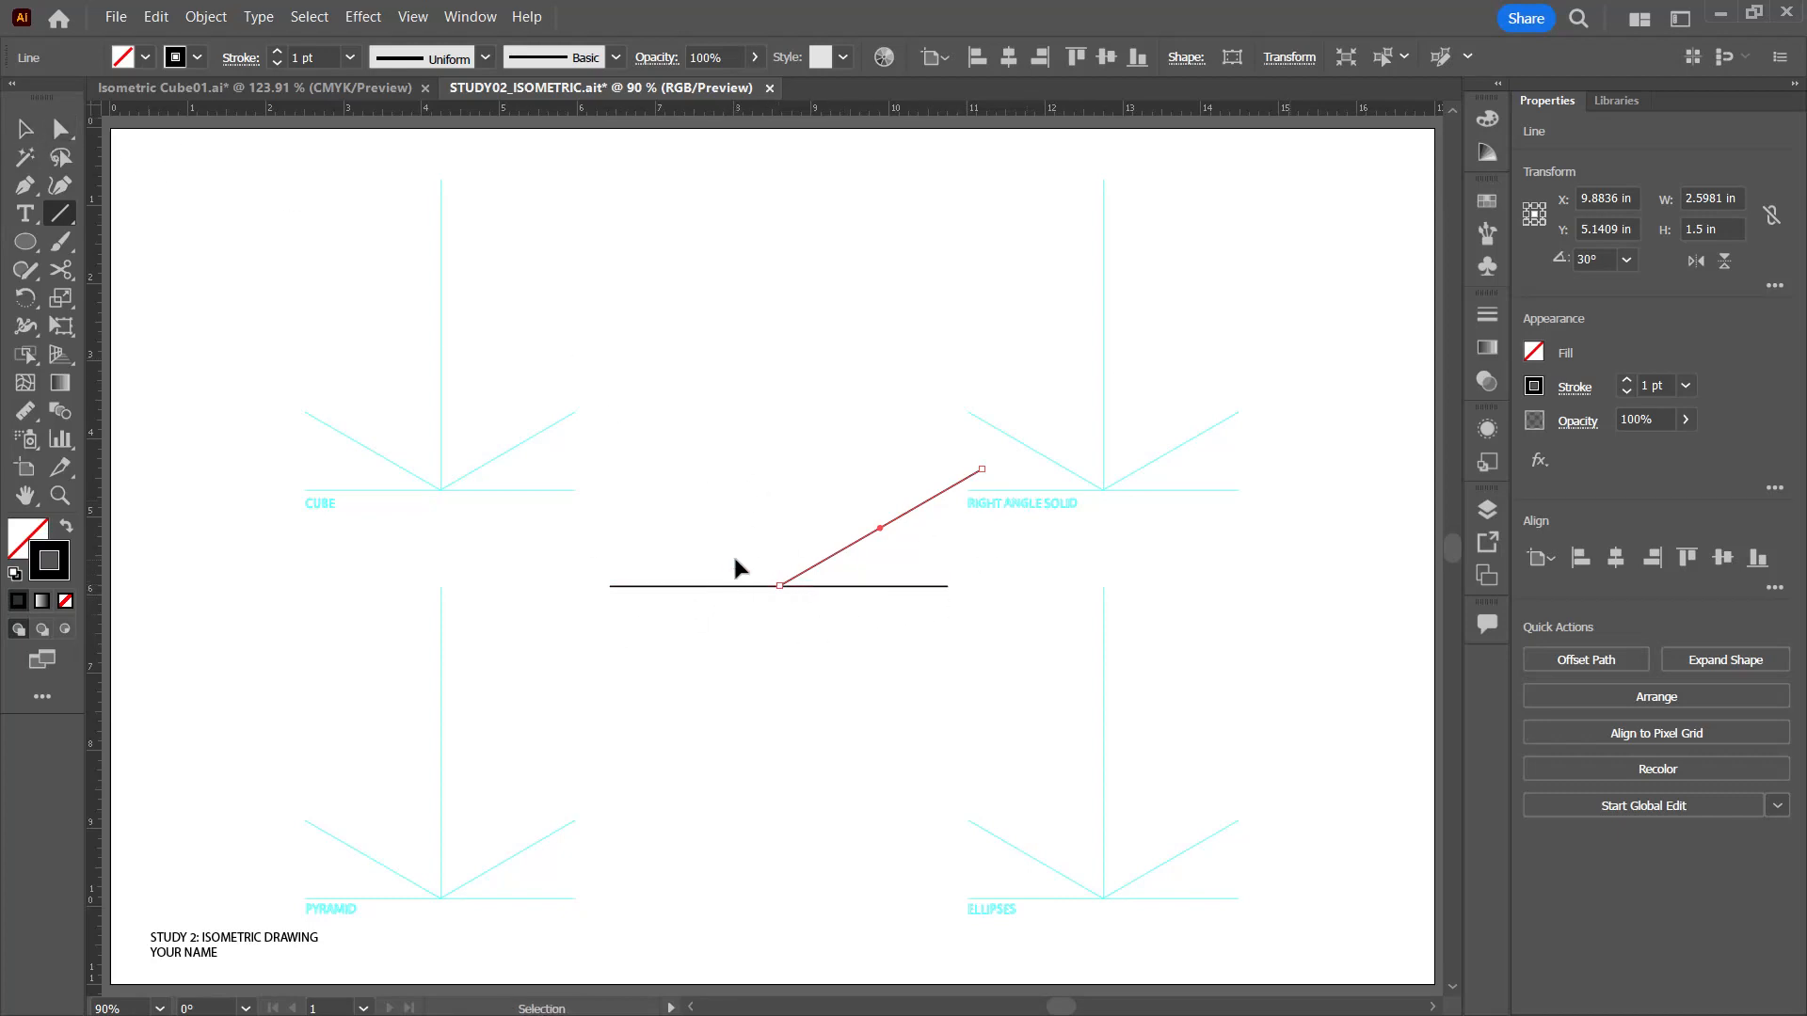
ctrl+click(772, 519)
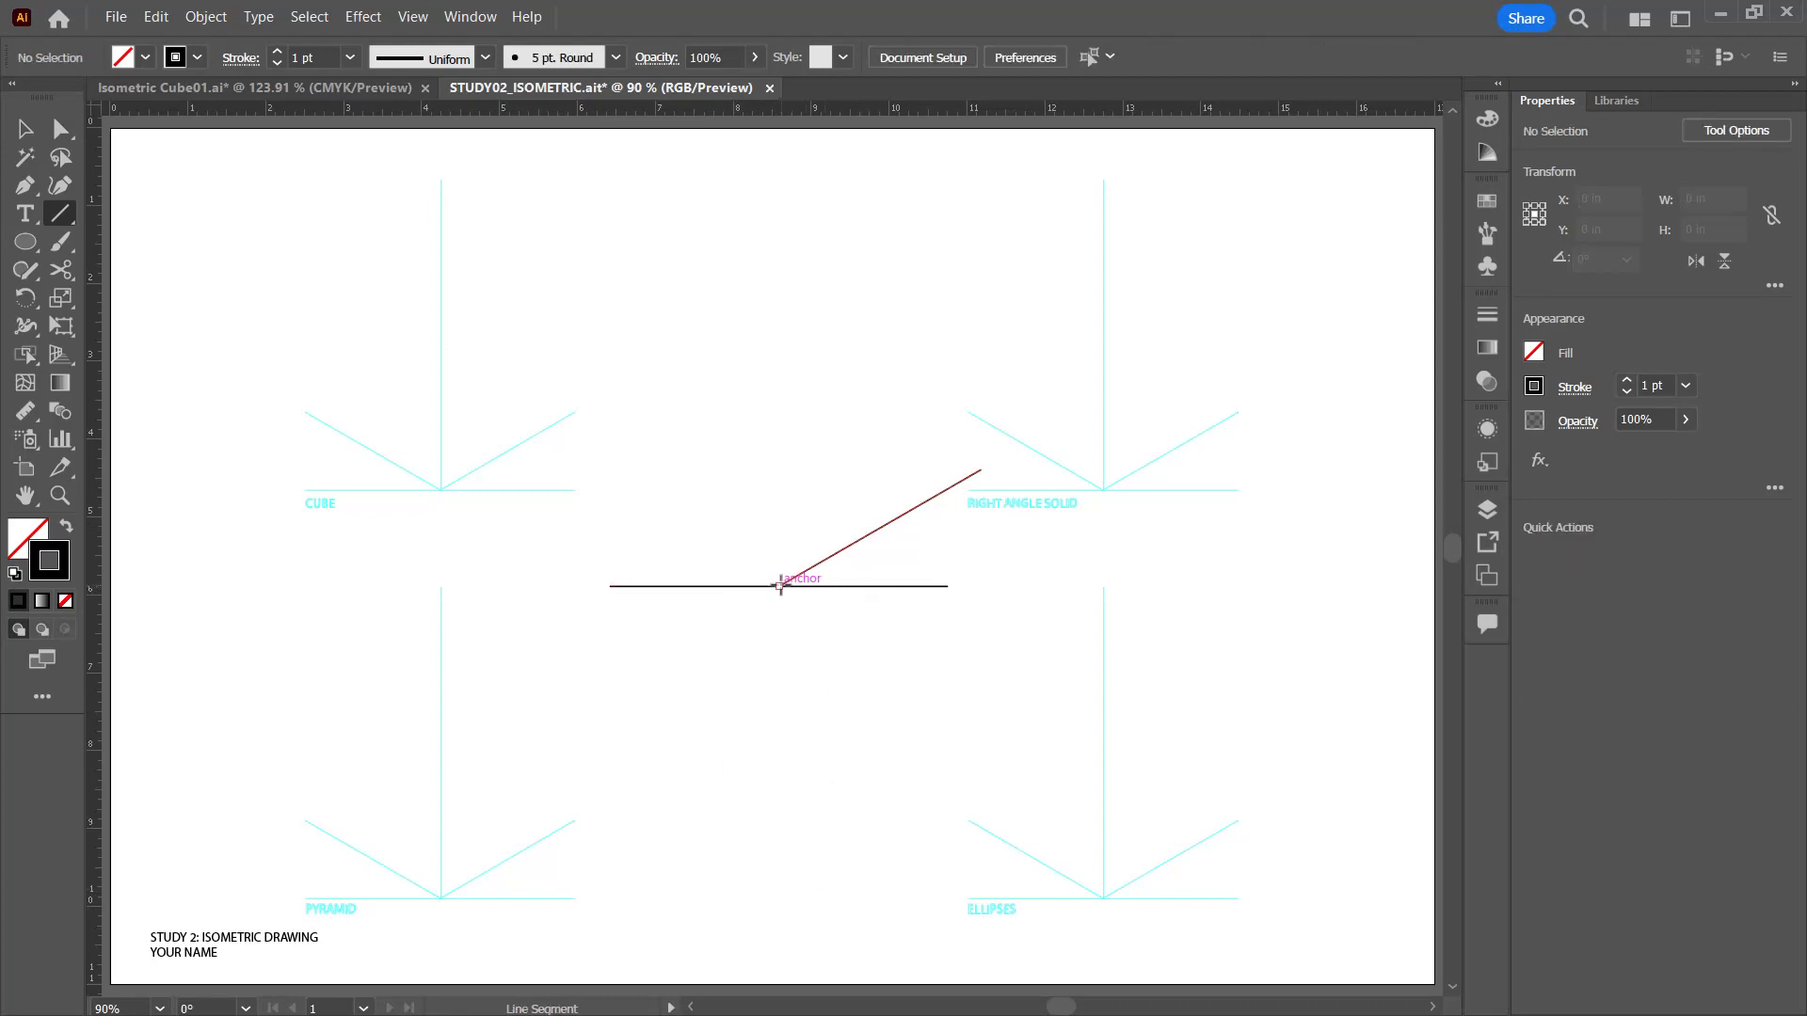
Step: Add a 3 in line segment at 150° from the same midpoint of the horizontal line
click(780, 587)
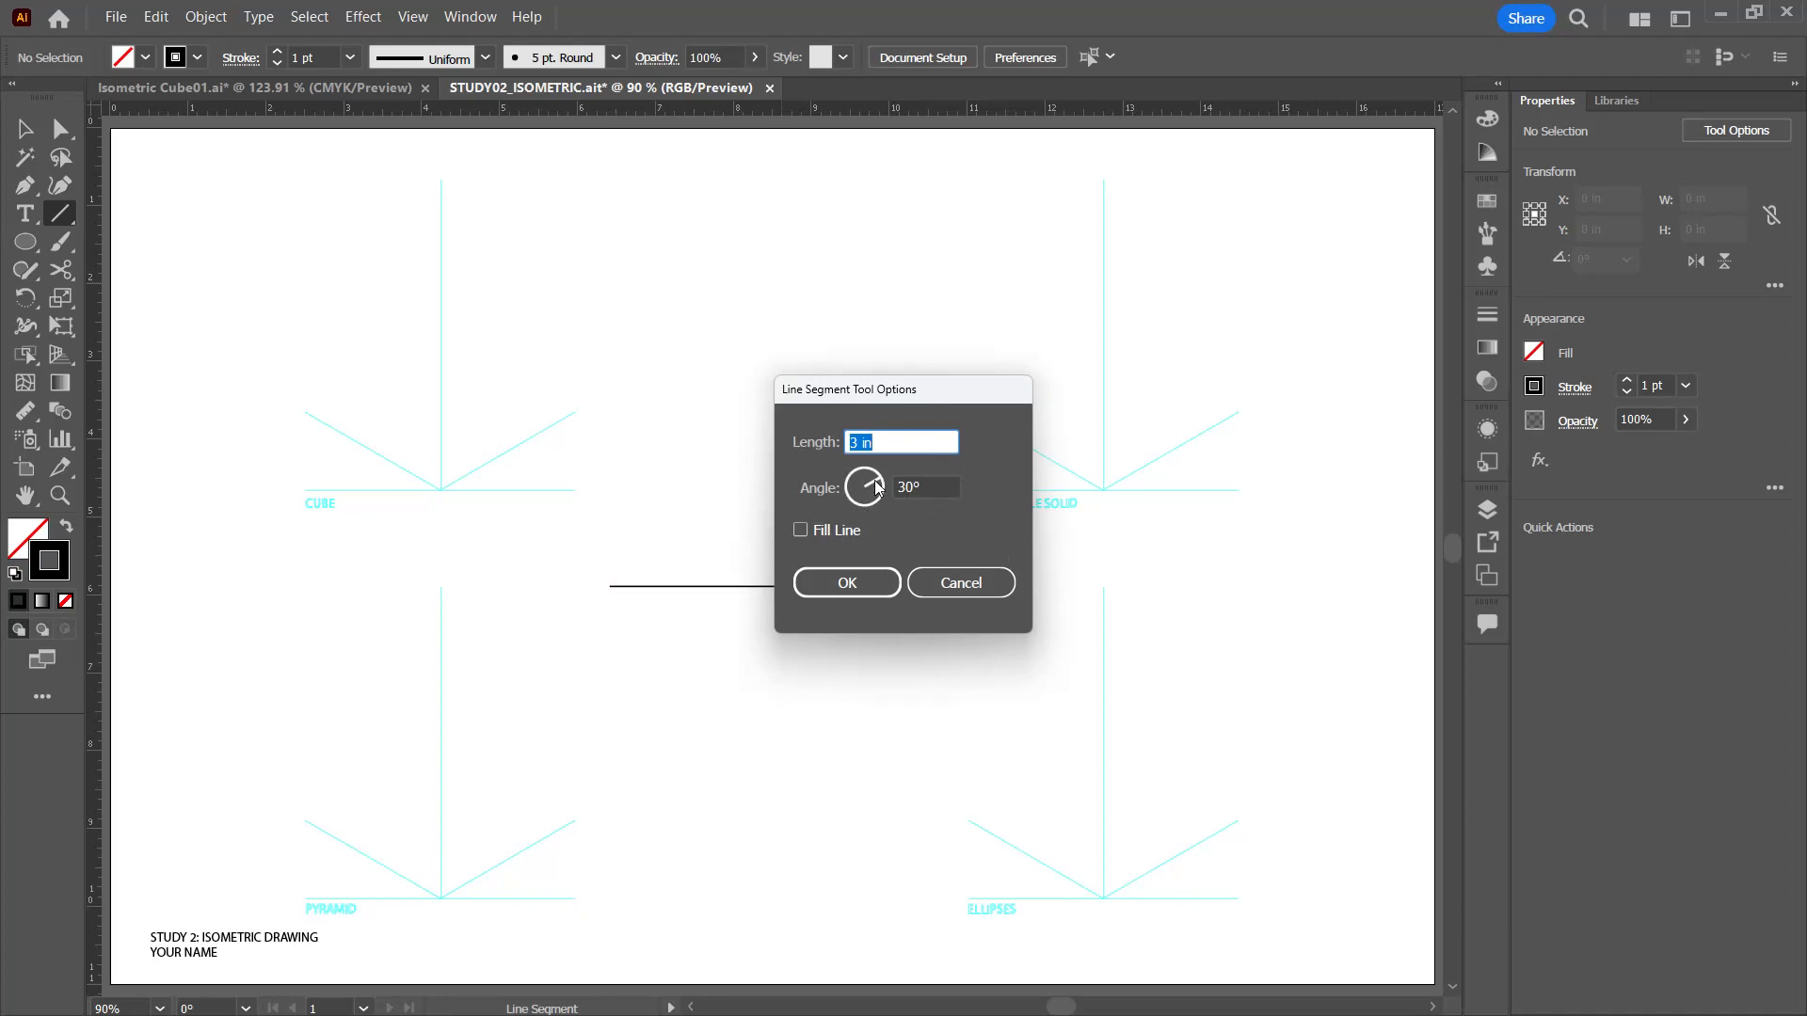
mouse_move(874, 487)
mouse_down()
mouse_move(862, 471)
mouse_move(850, 487)
mouse_up()
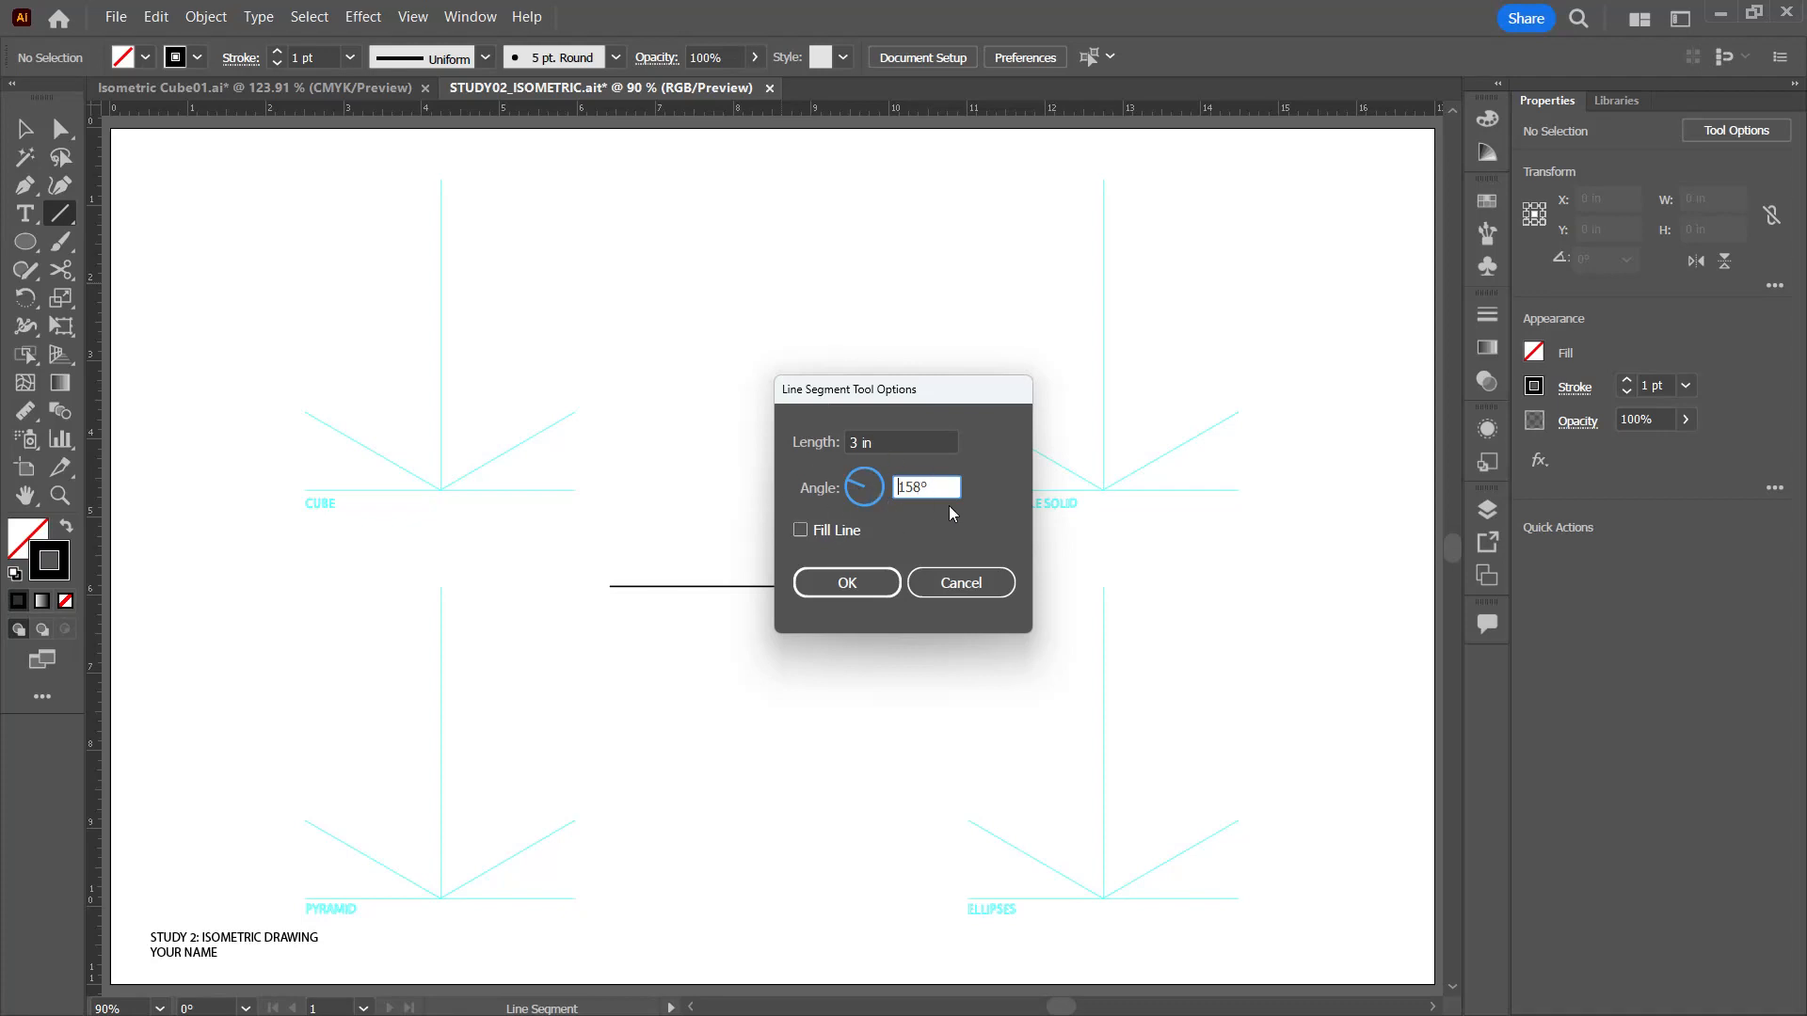
drag(939, 487, 815, 481)
text(150)
click(847, 584)
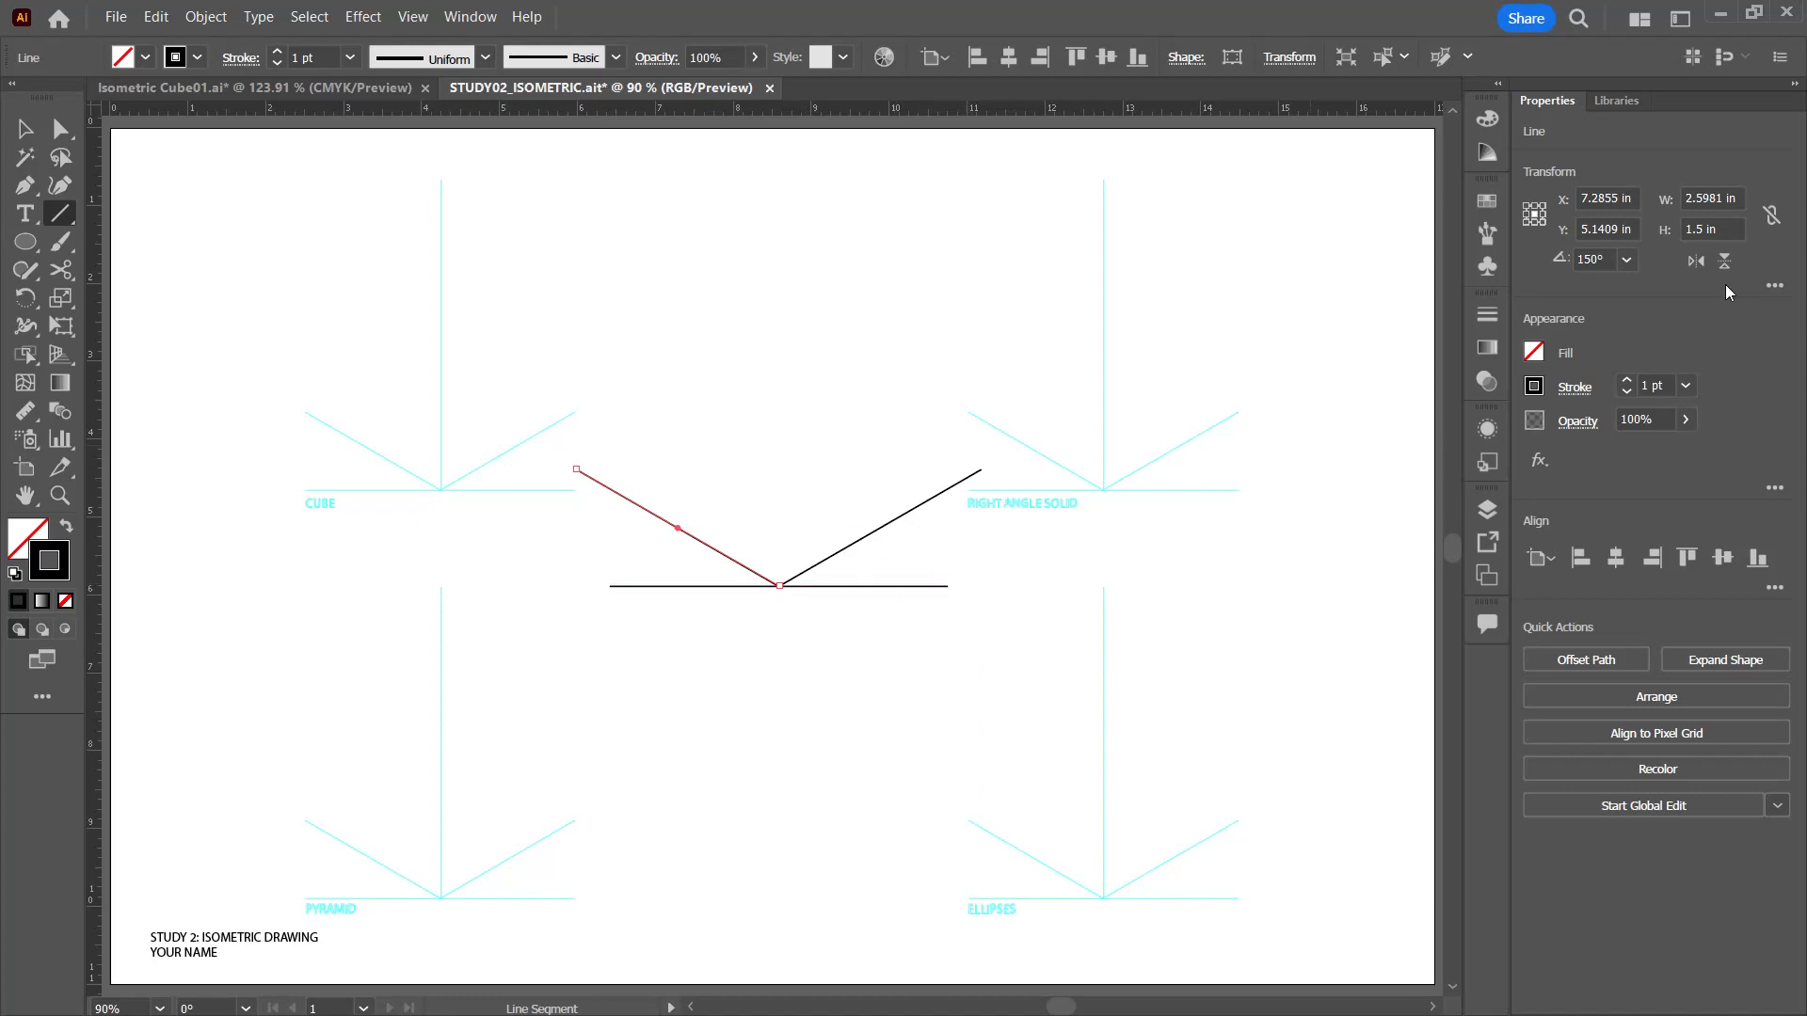
Step: Check the 150° line's length and angle in its extended transform options and its shape properties
click(1774, 287)
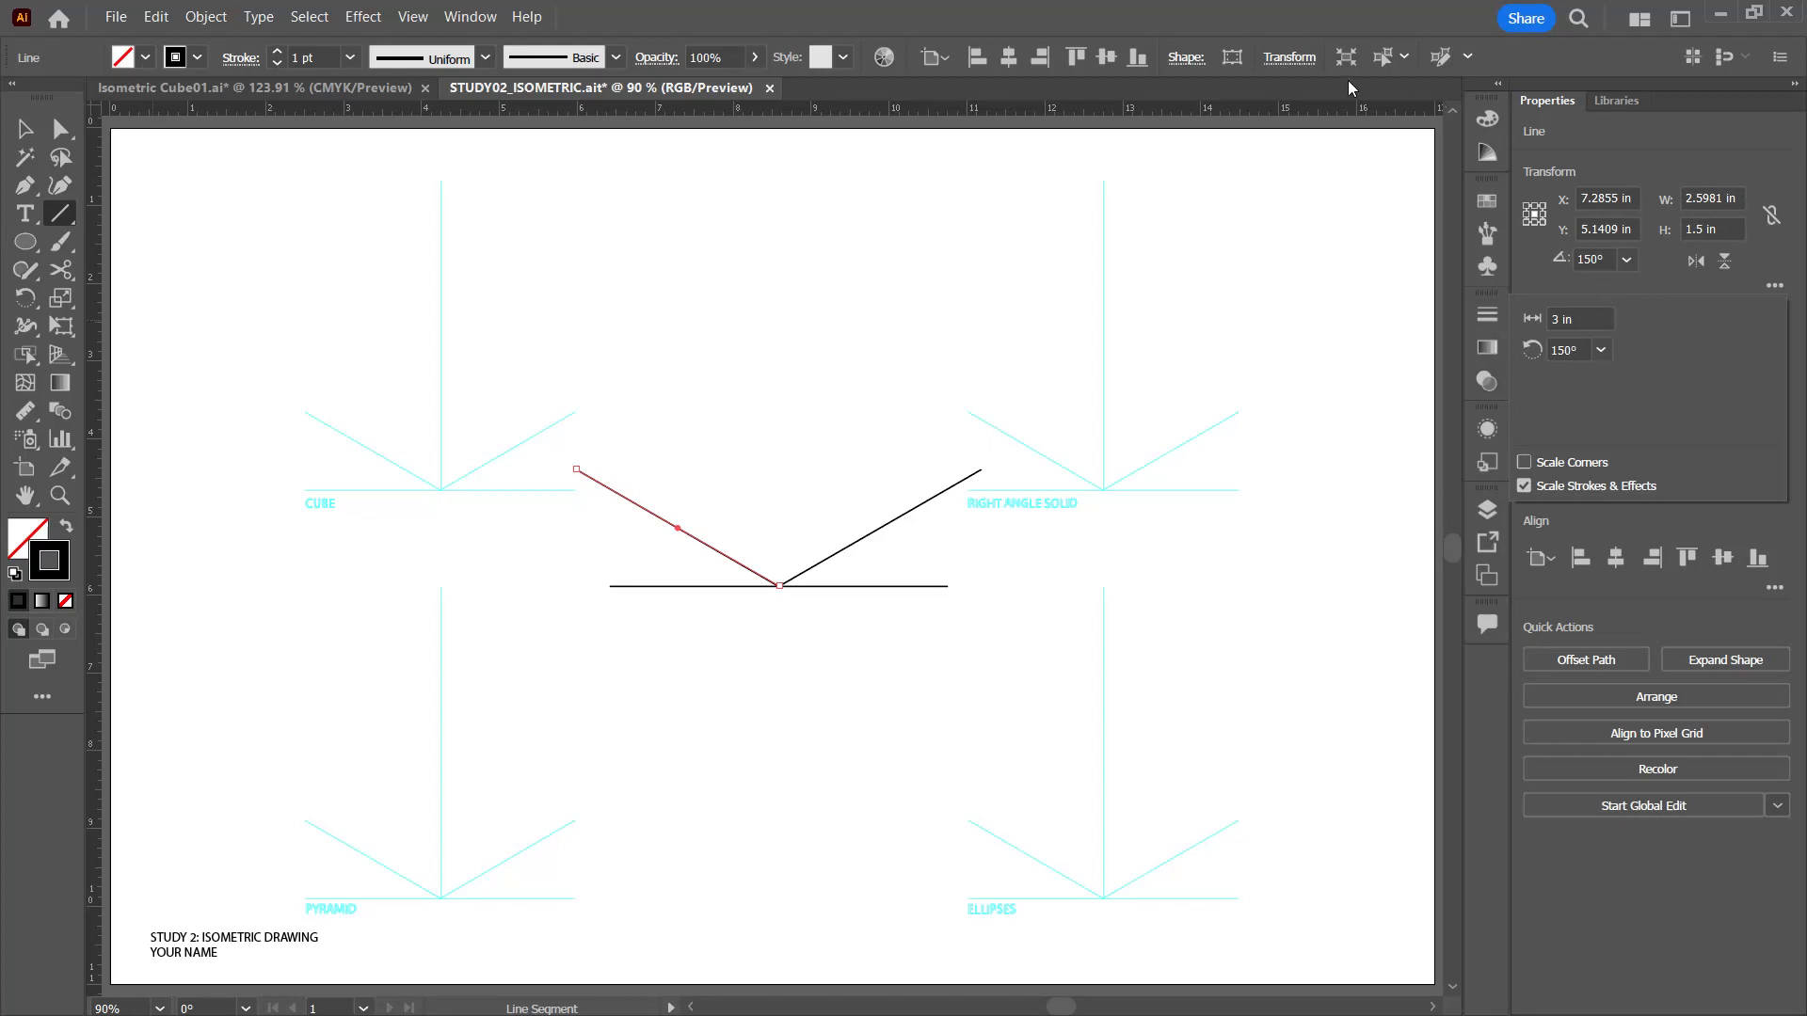
click(1298, 61)
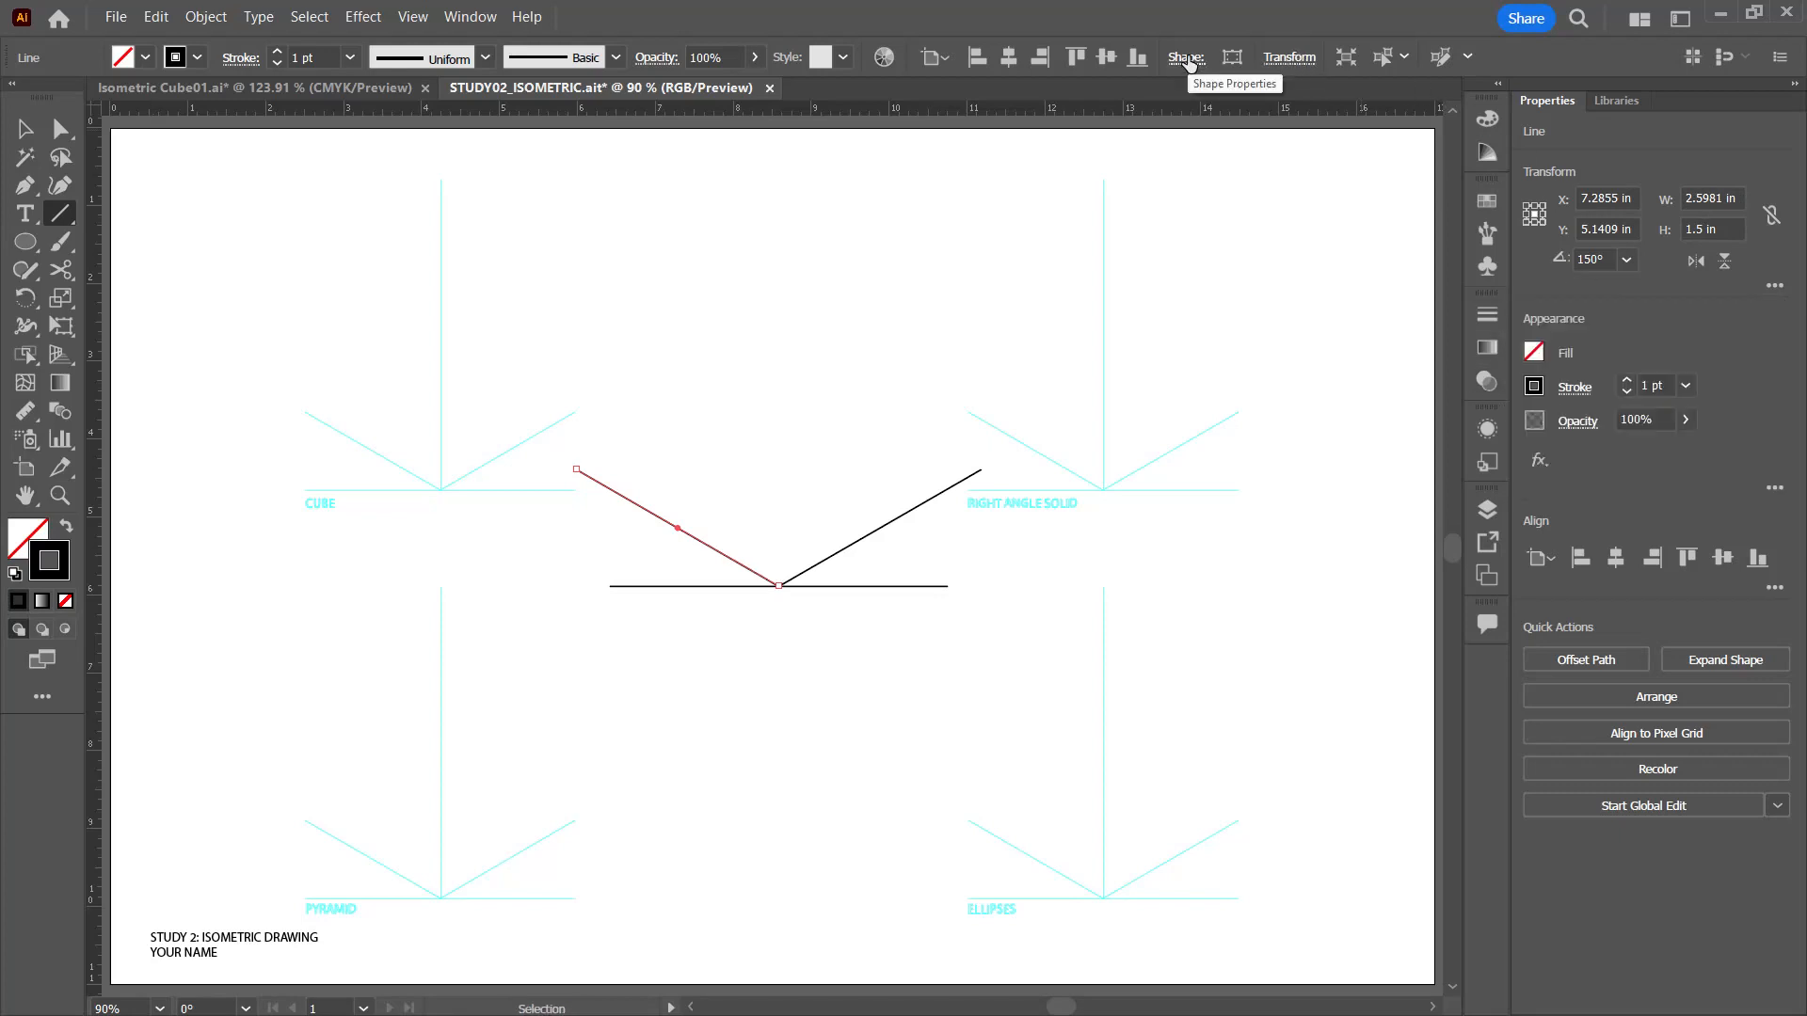
click(1288, 59)
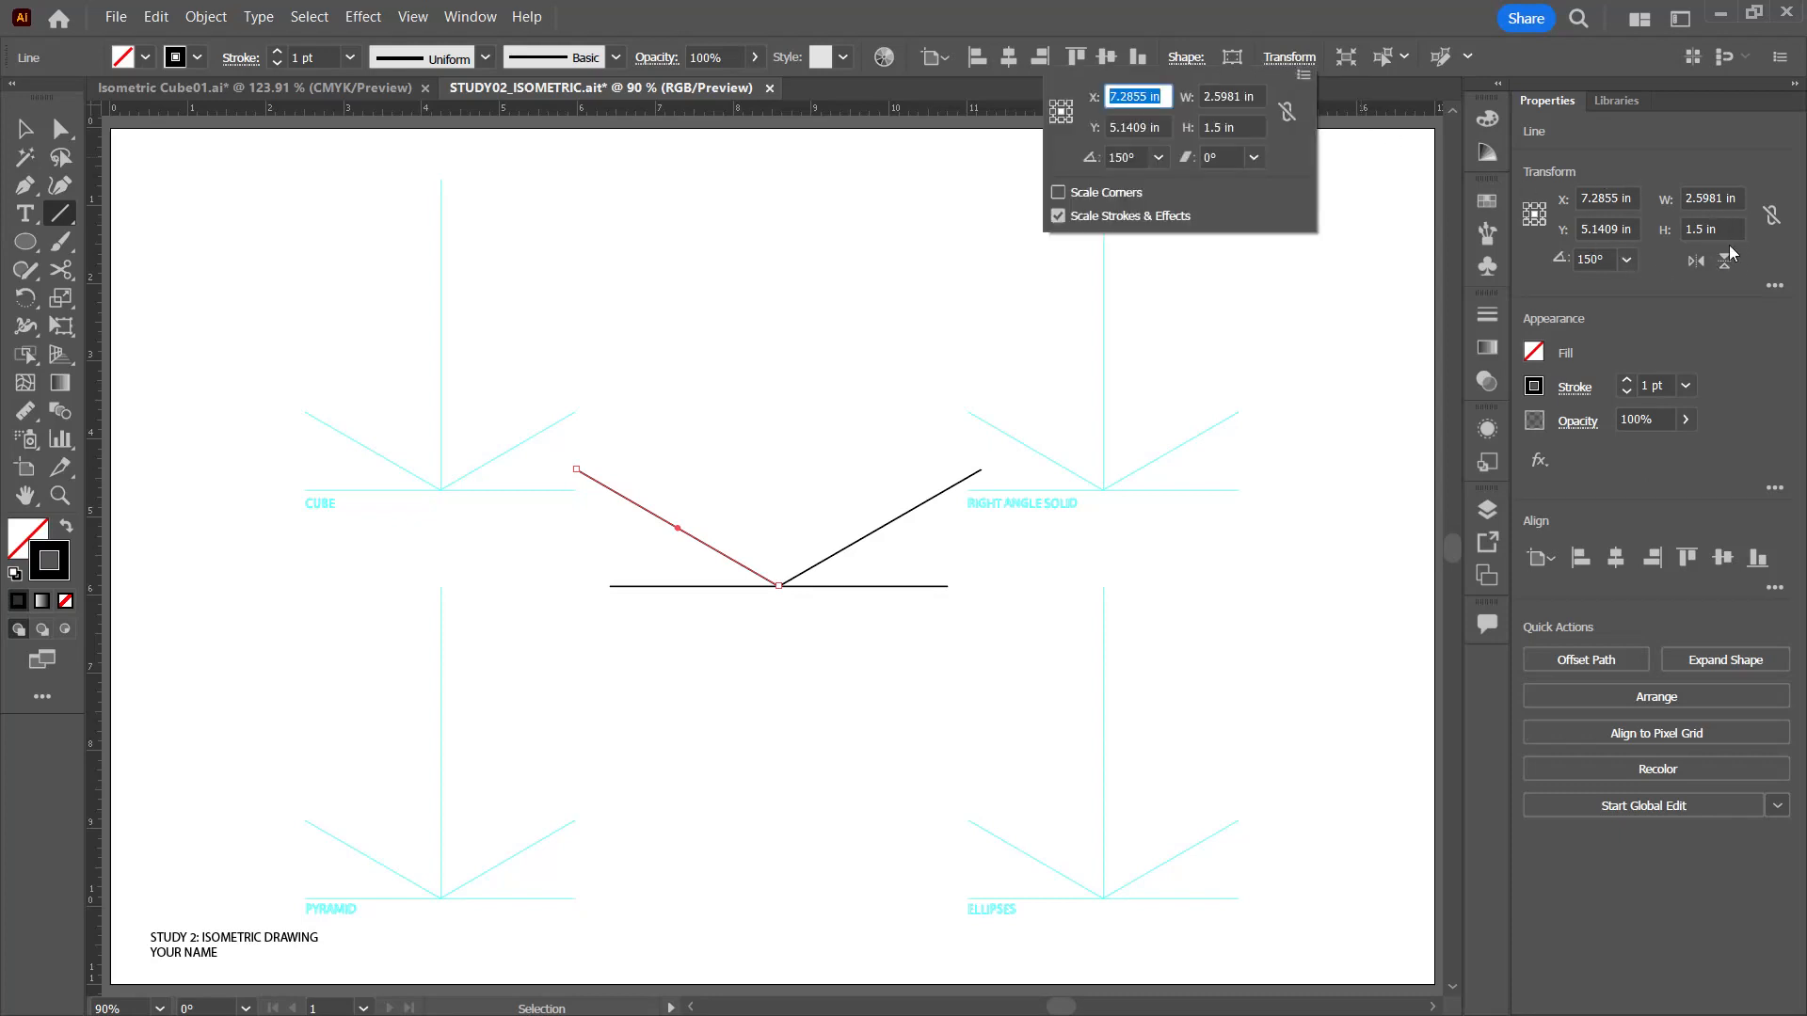
click(1173, 60)
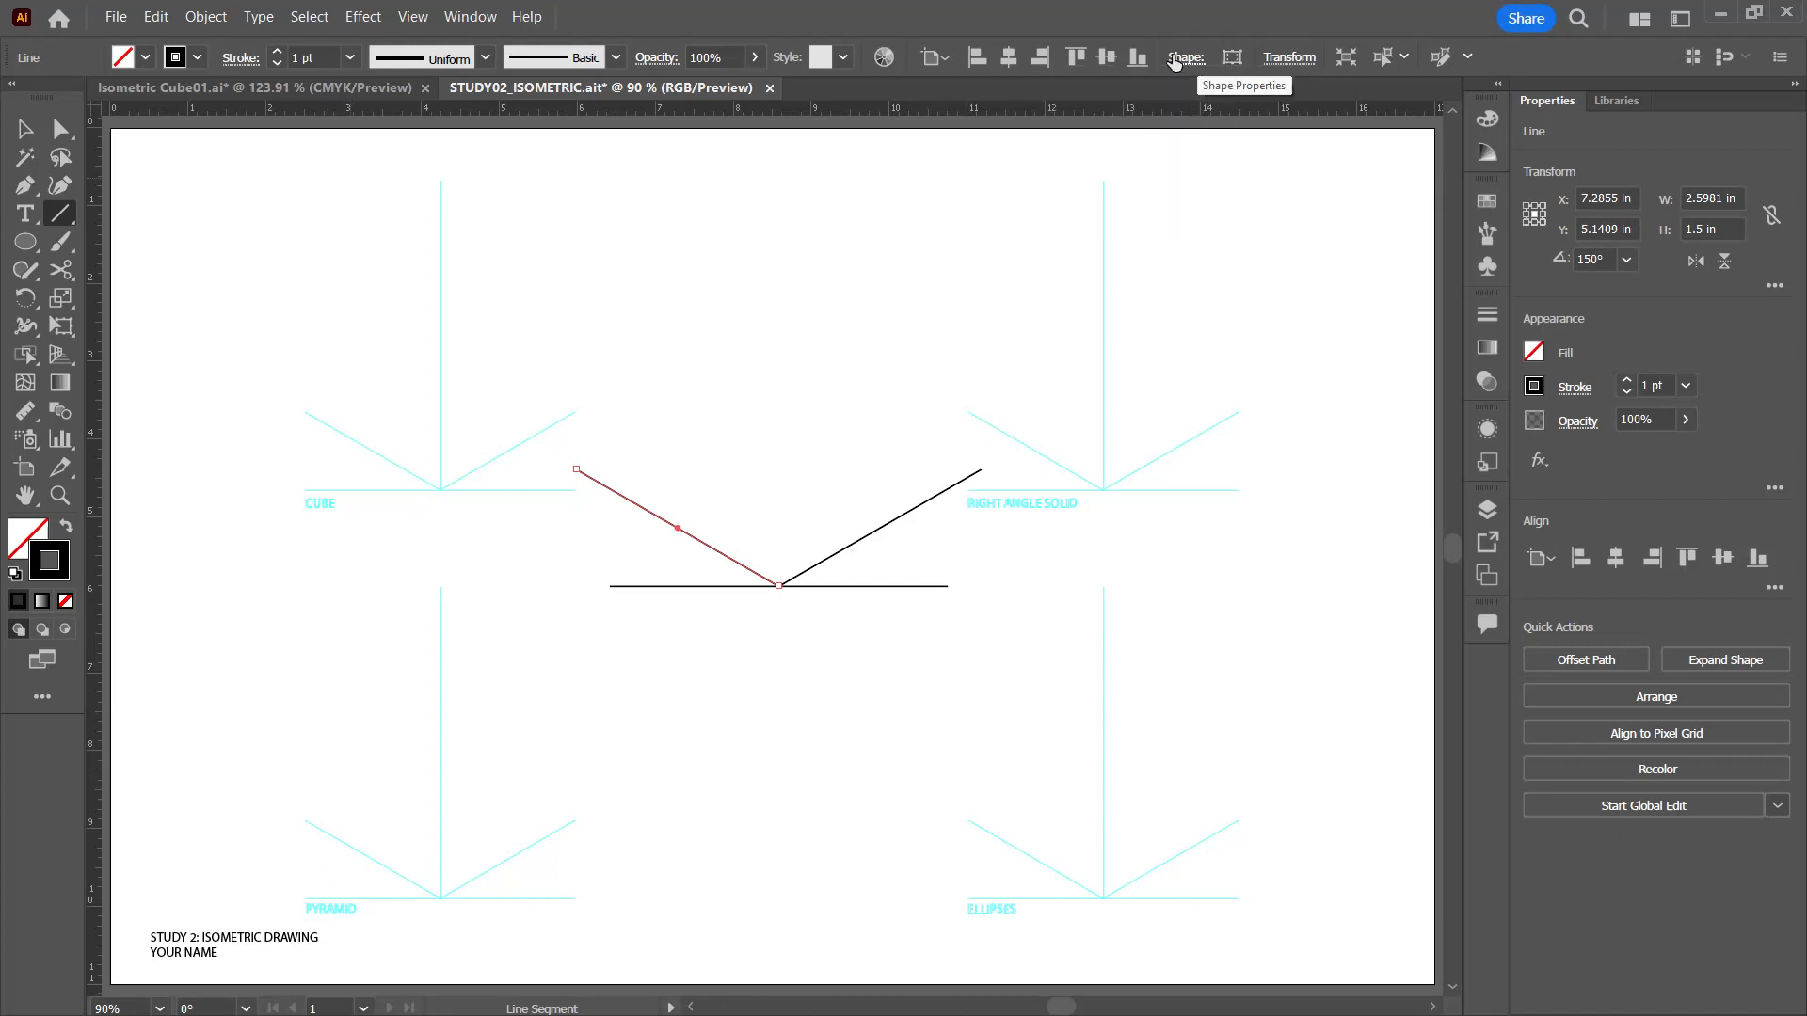
click(1180, 57)
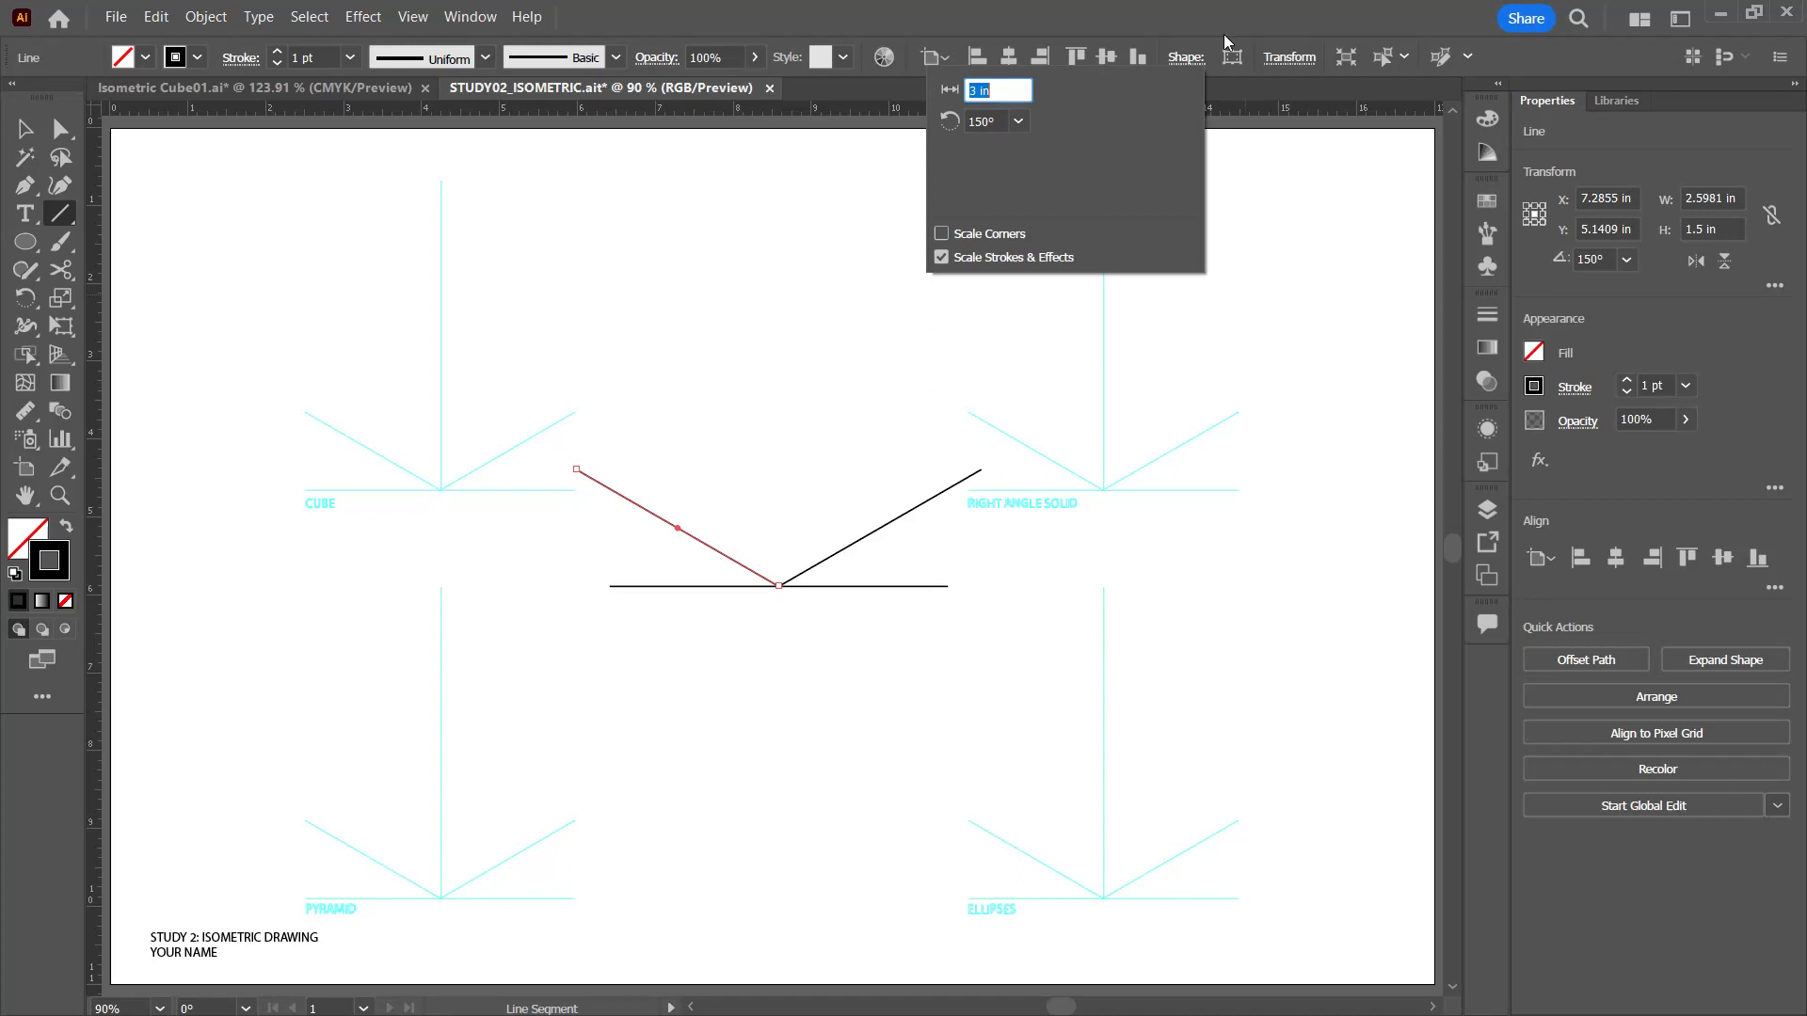
click(1308, 25)
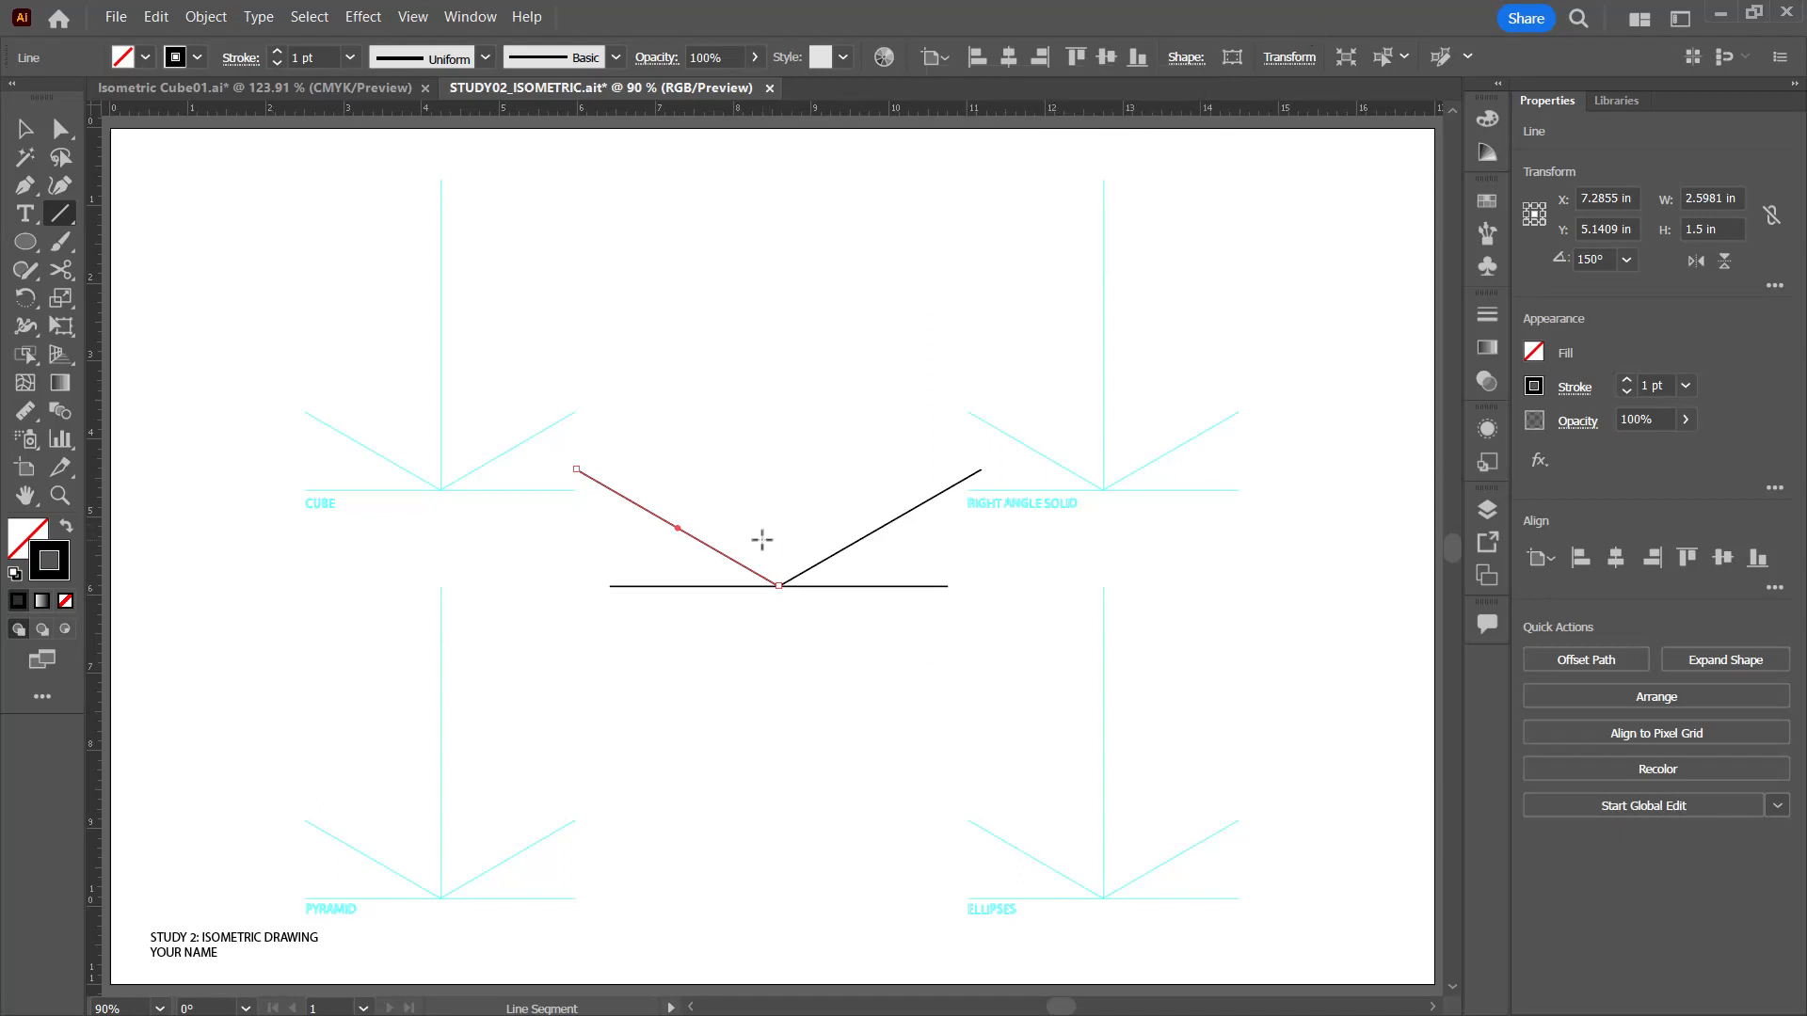
Step: Delete the three practice lines from the middle of the artboard
key(v)
drag(729, 529, 839, 643)
key(Delete)
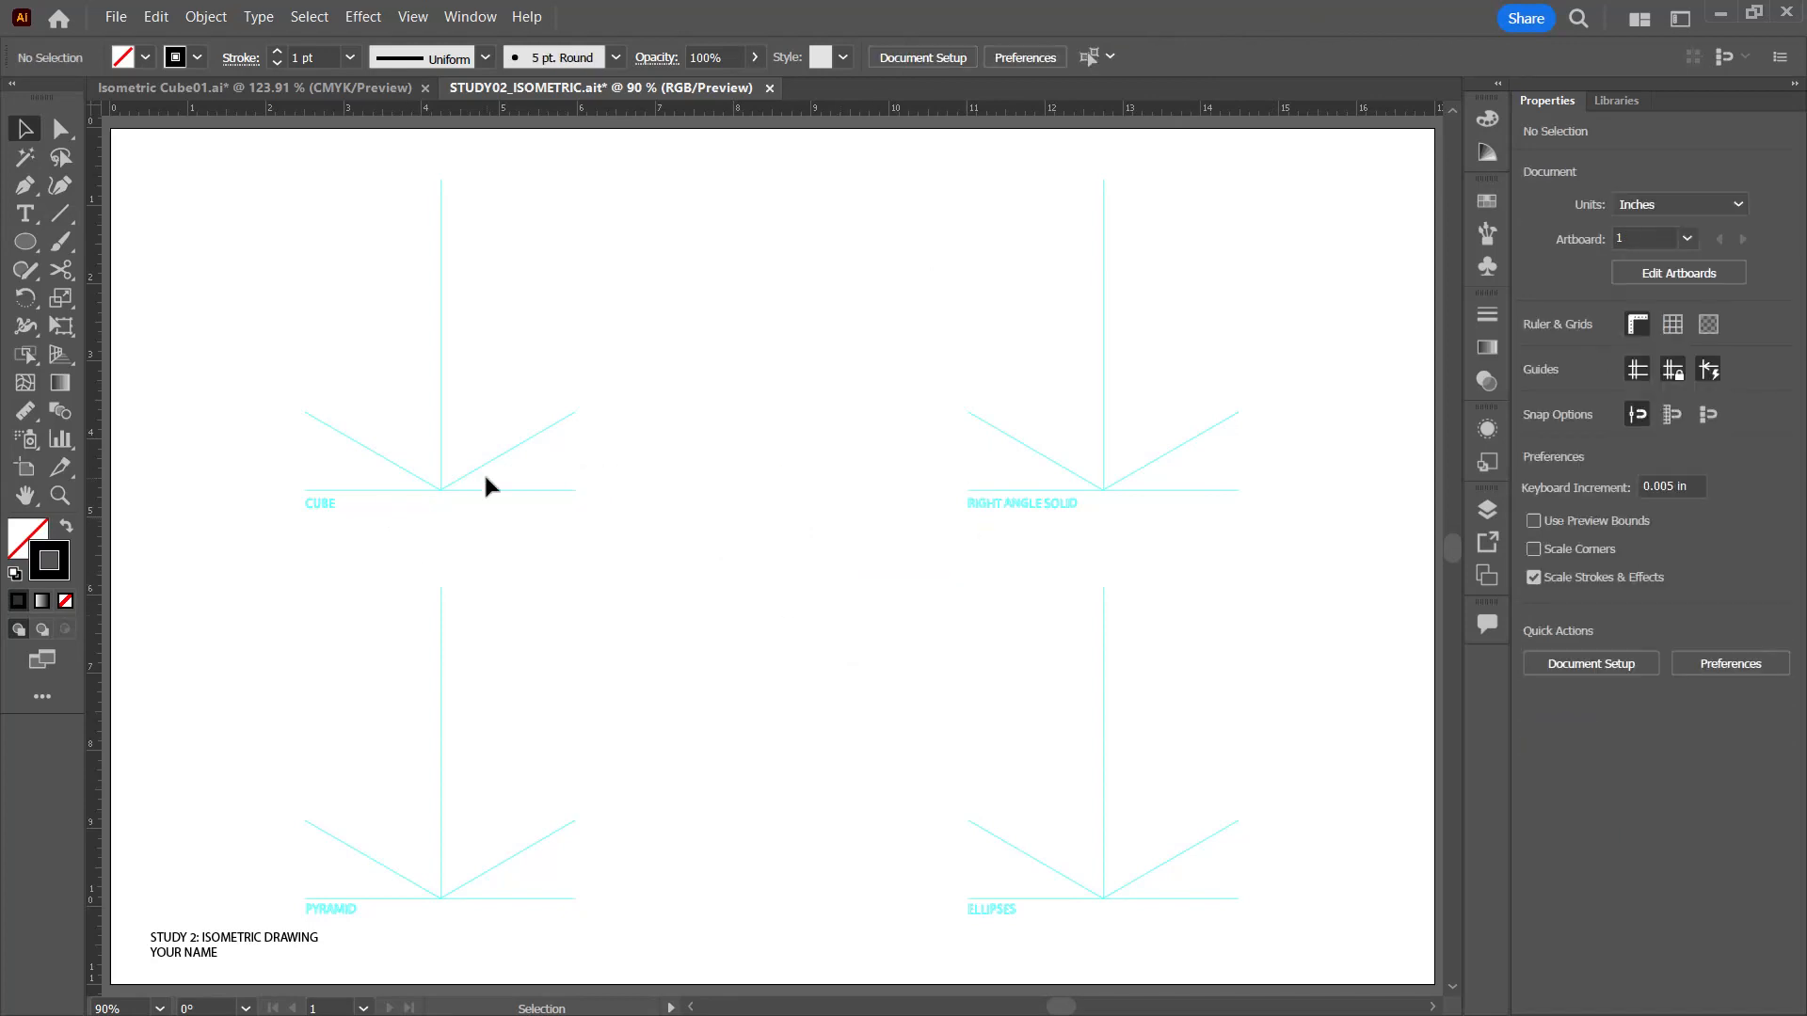
Step: Show the Measurements layer to view the dimensioned reference drawings beside the CUBE guides
key(ctrl+equal)
key(ctrl+equal)
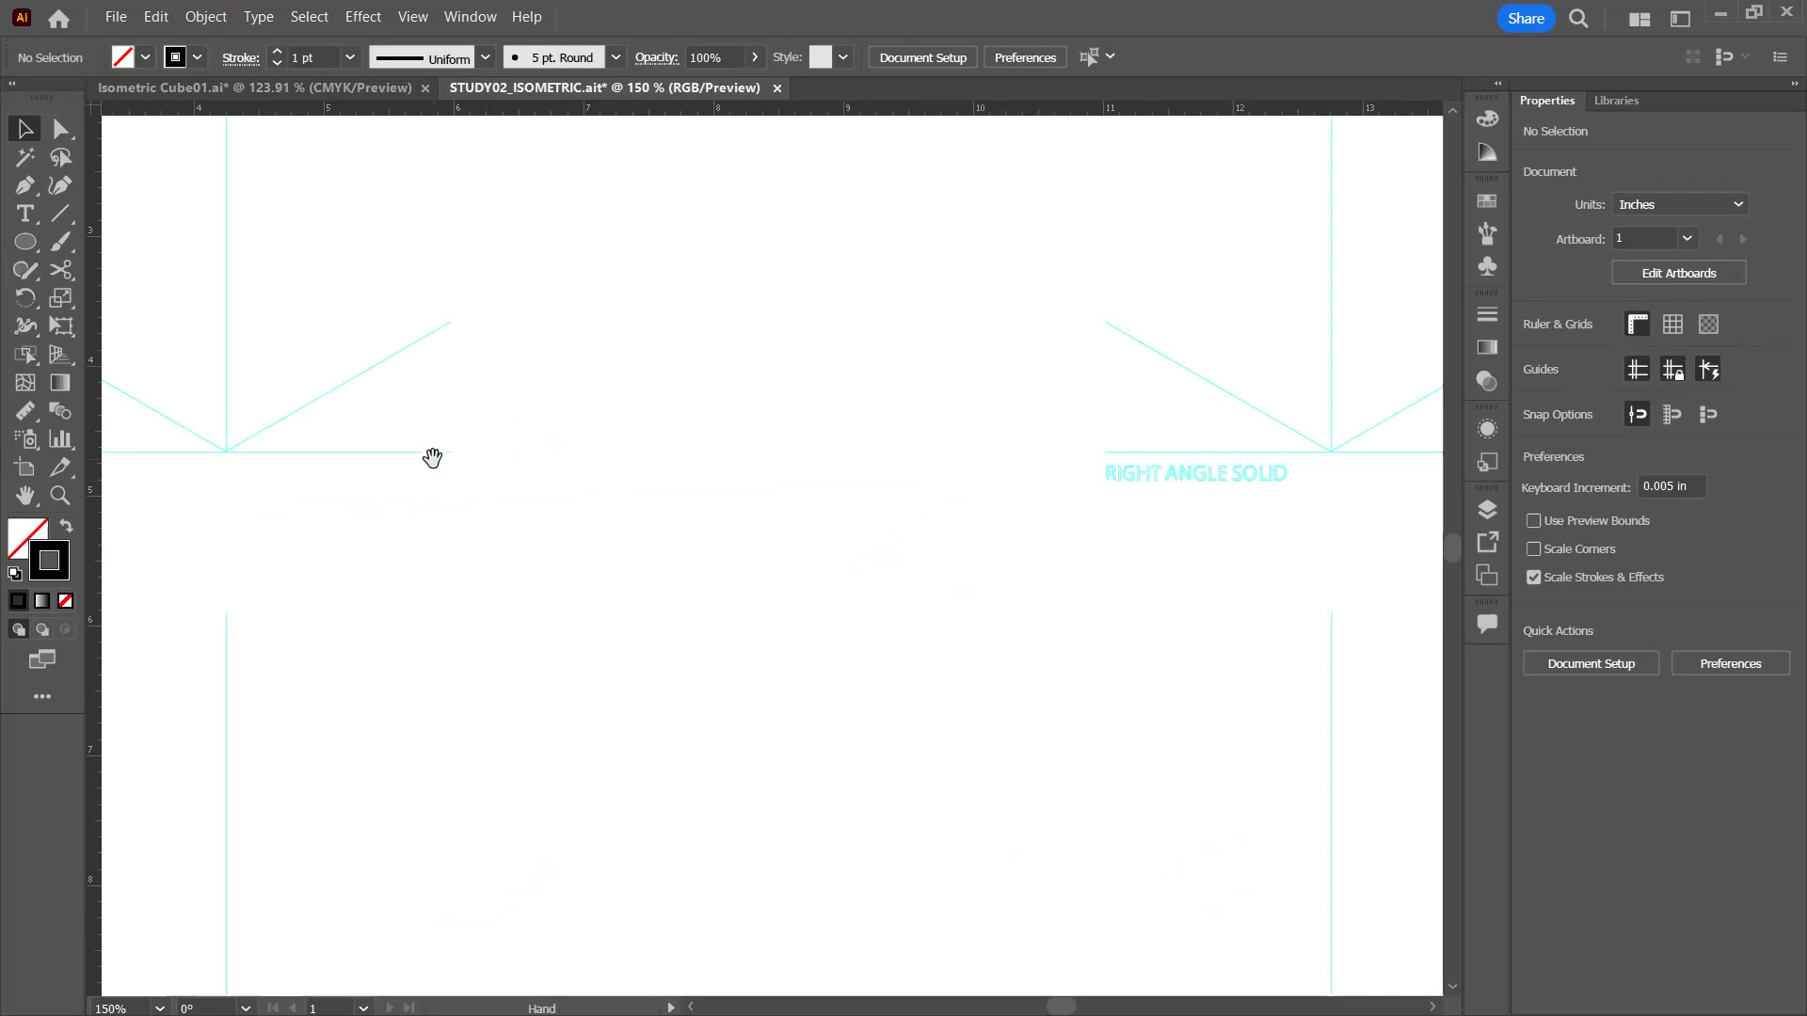
drag(432, 458, 668, 667)
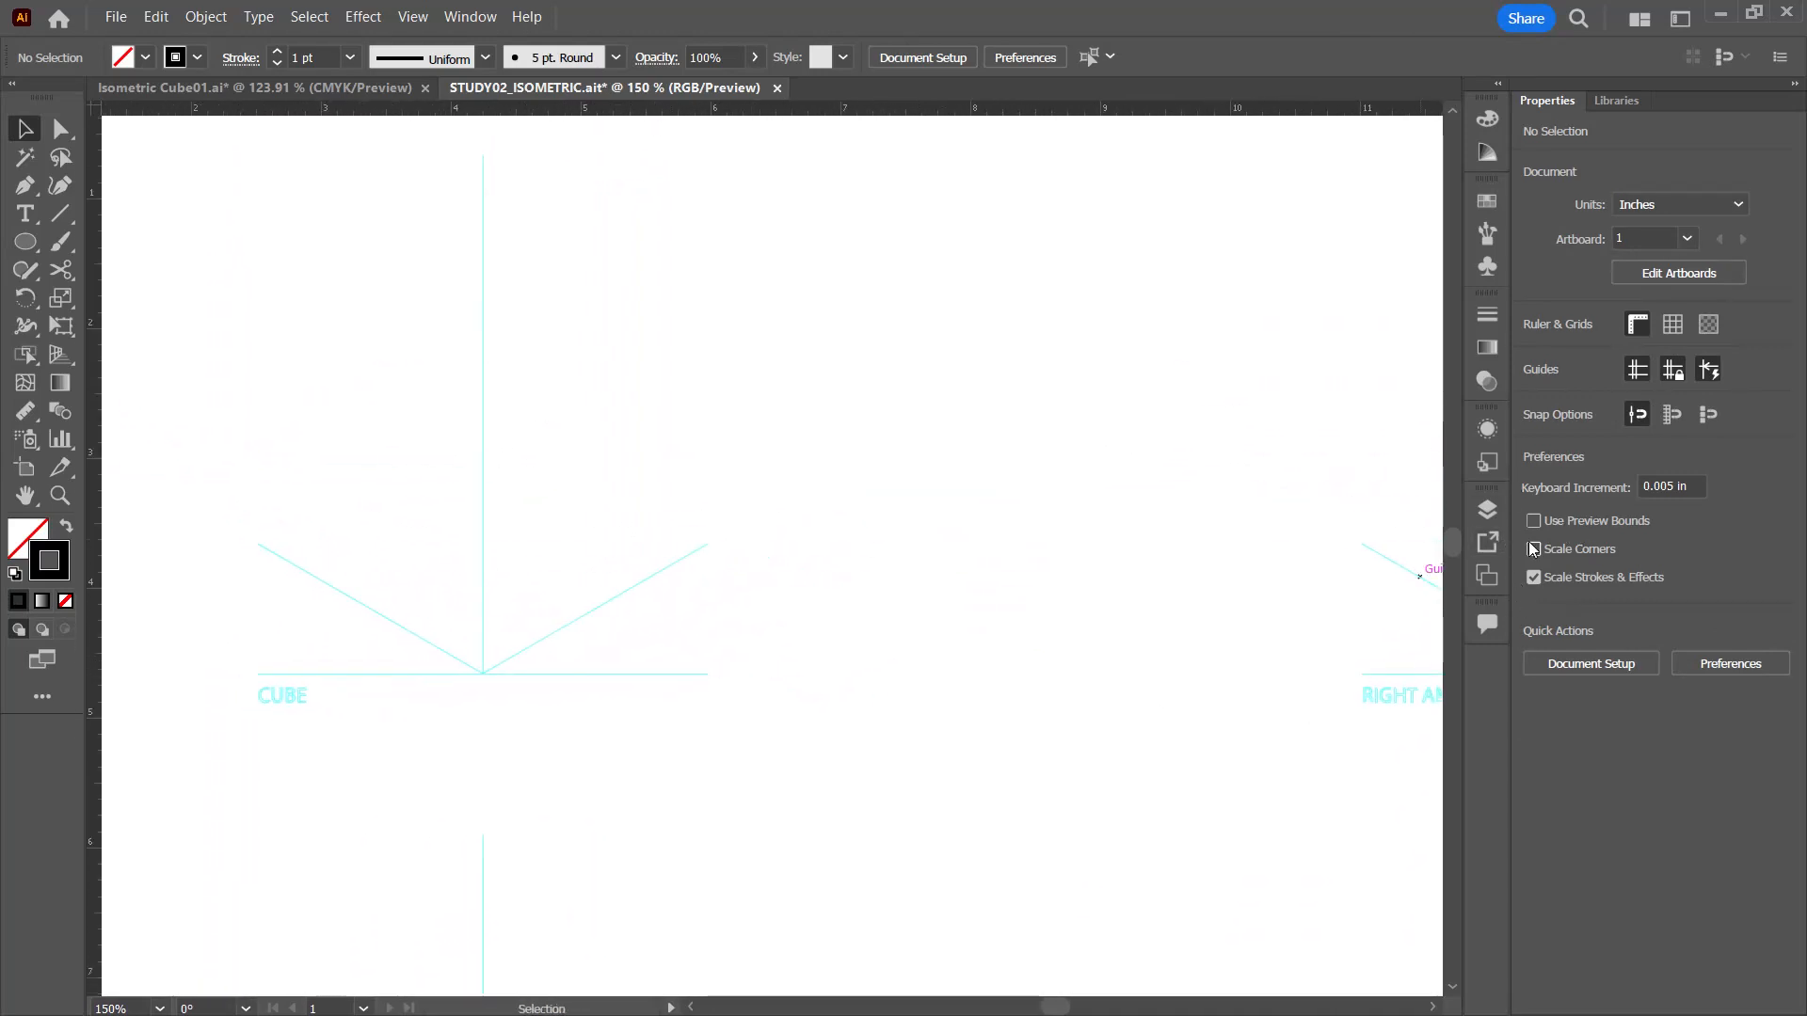
click(1486, 509)
click(1203, 638)
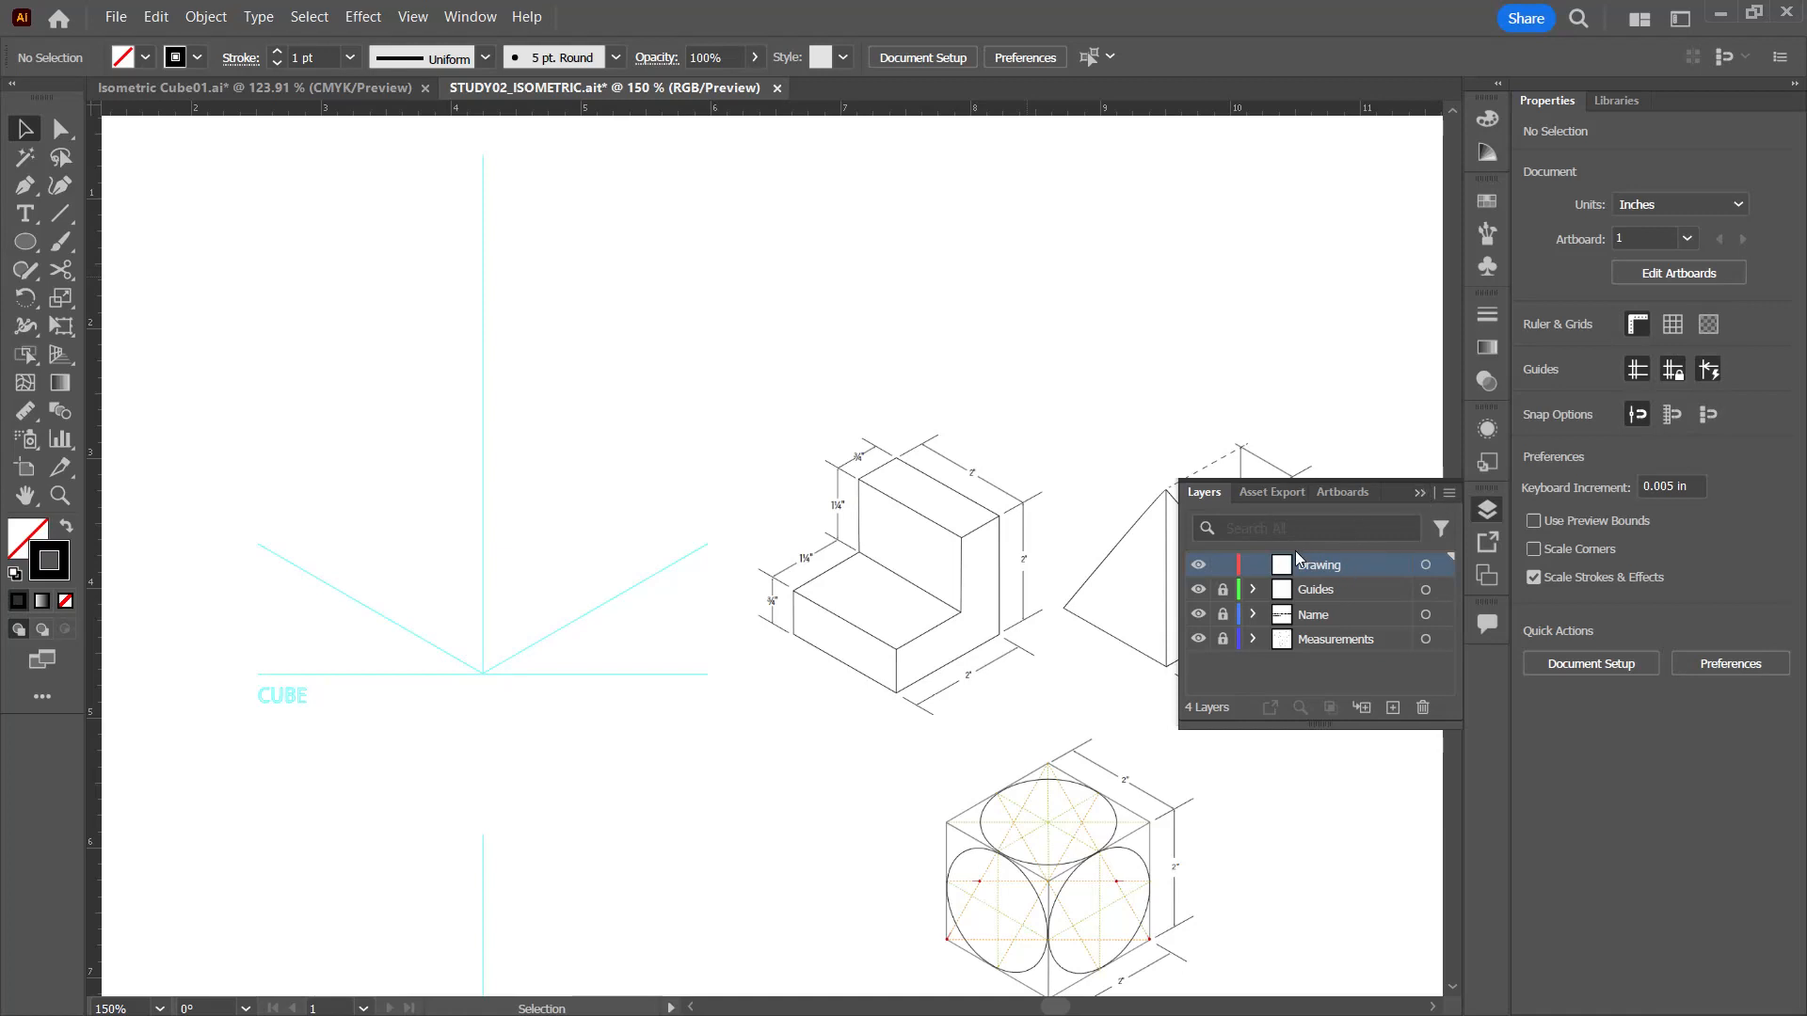
click(691, 750)
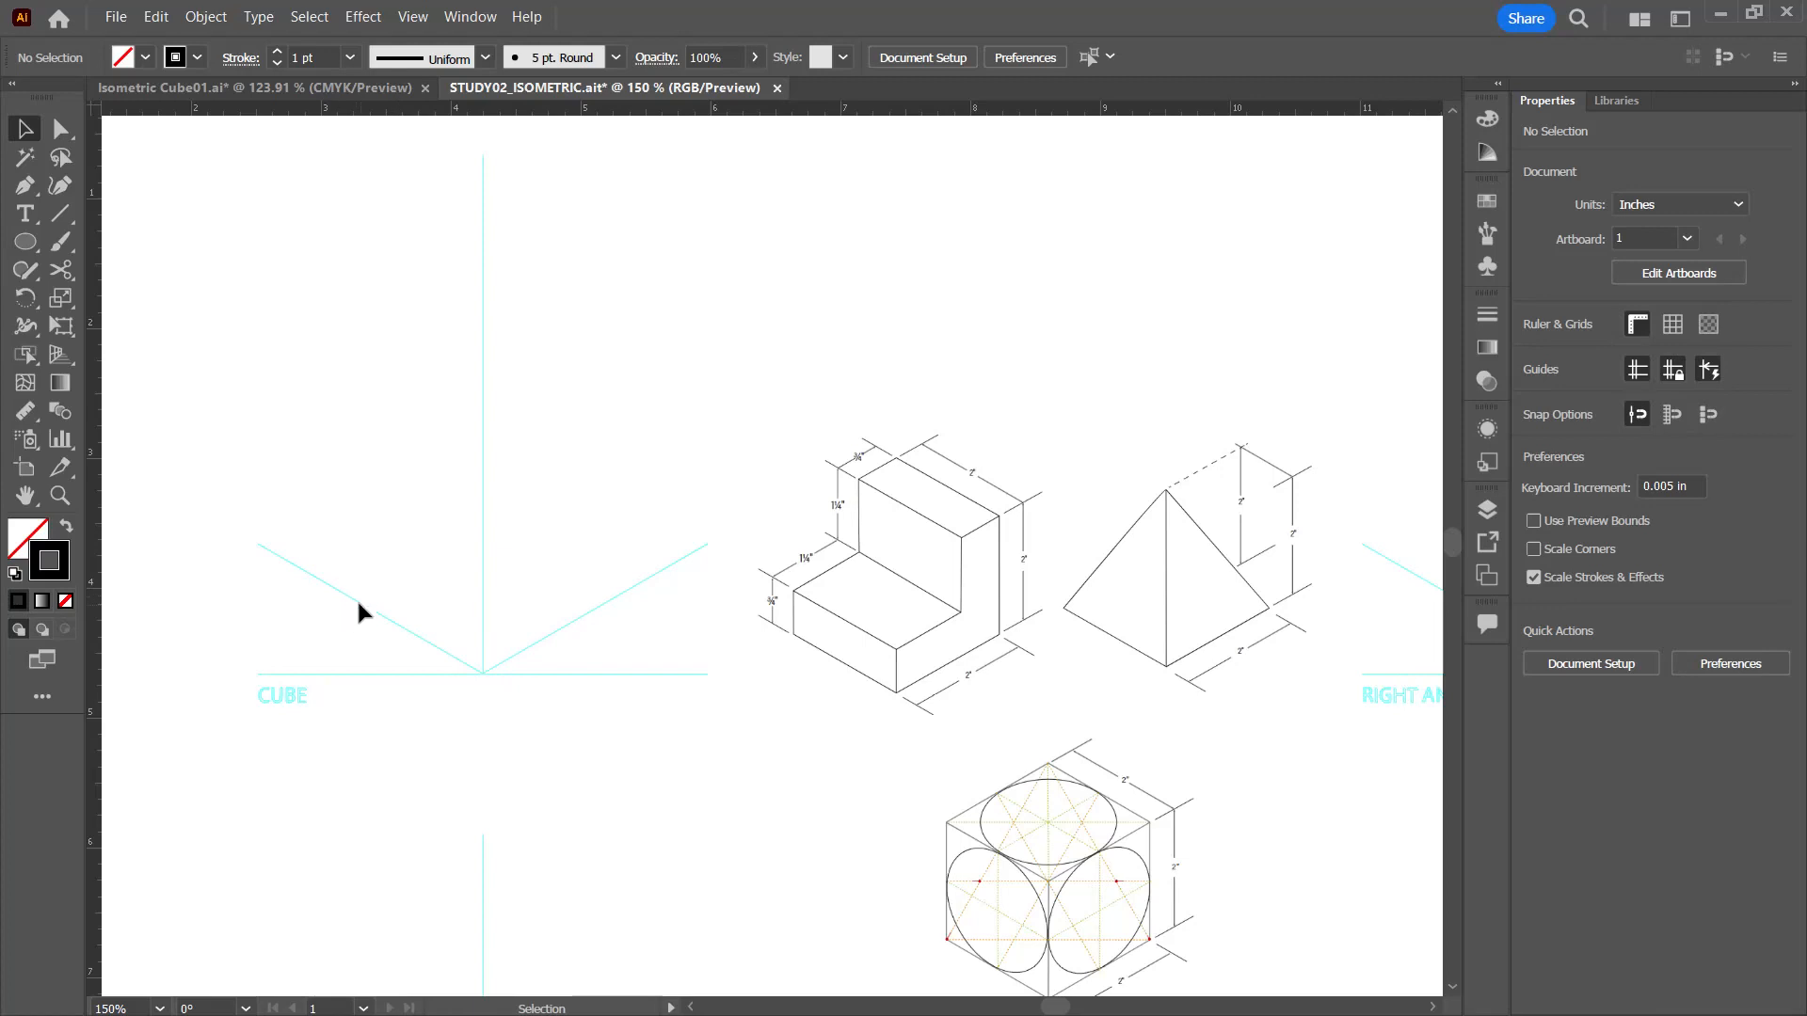
Step: Draw the cube's two bottom edges as 2 in line segments along the 150° and 30° guides, meeting at the CUBE guides' centre anchor
click(66, 218)
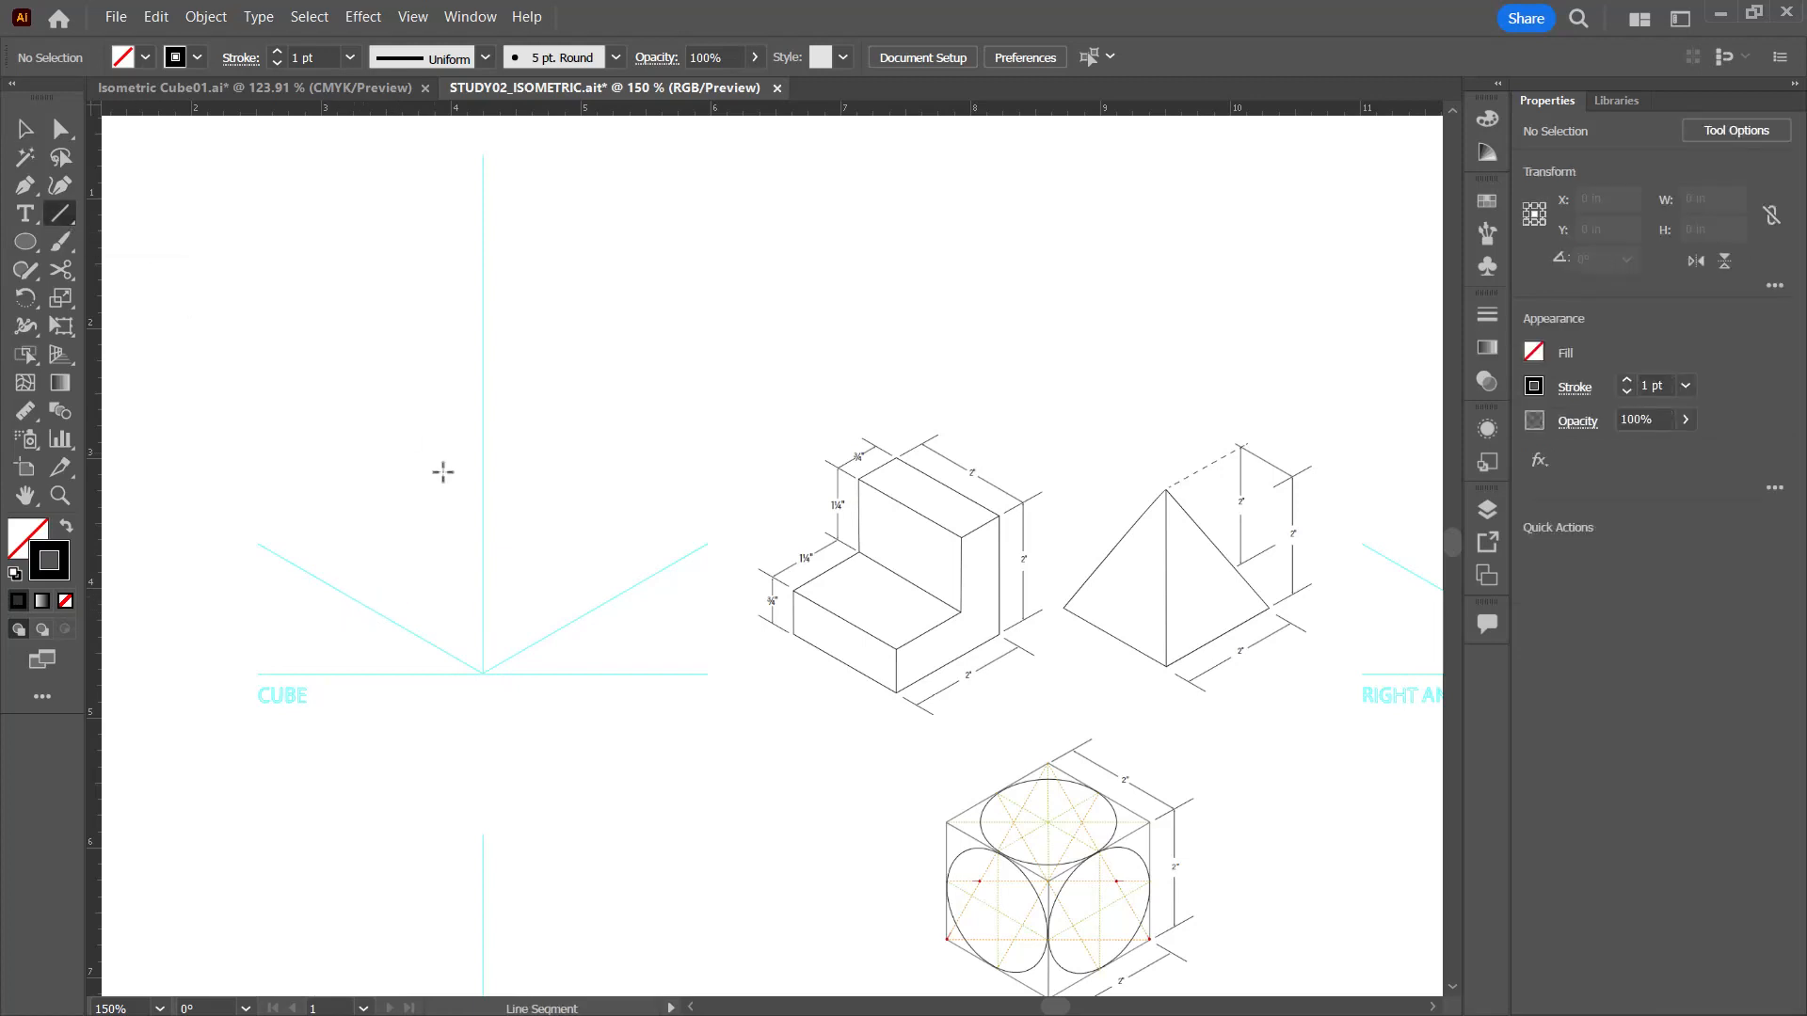
click(484, 674)
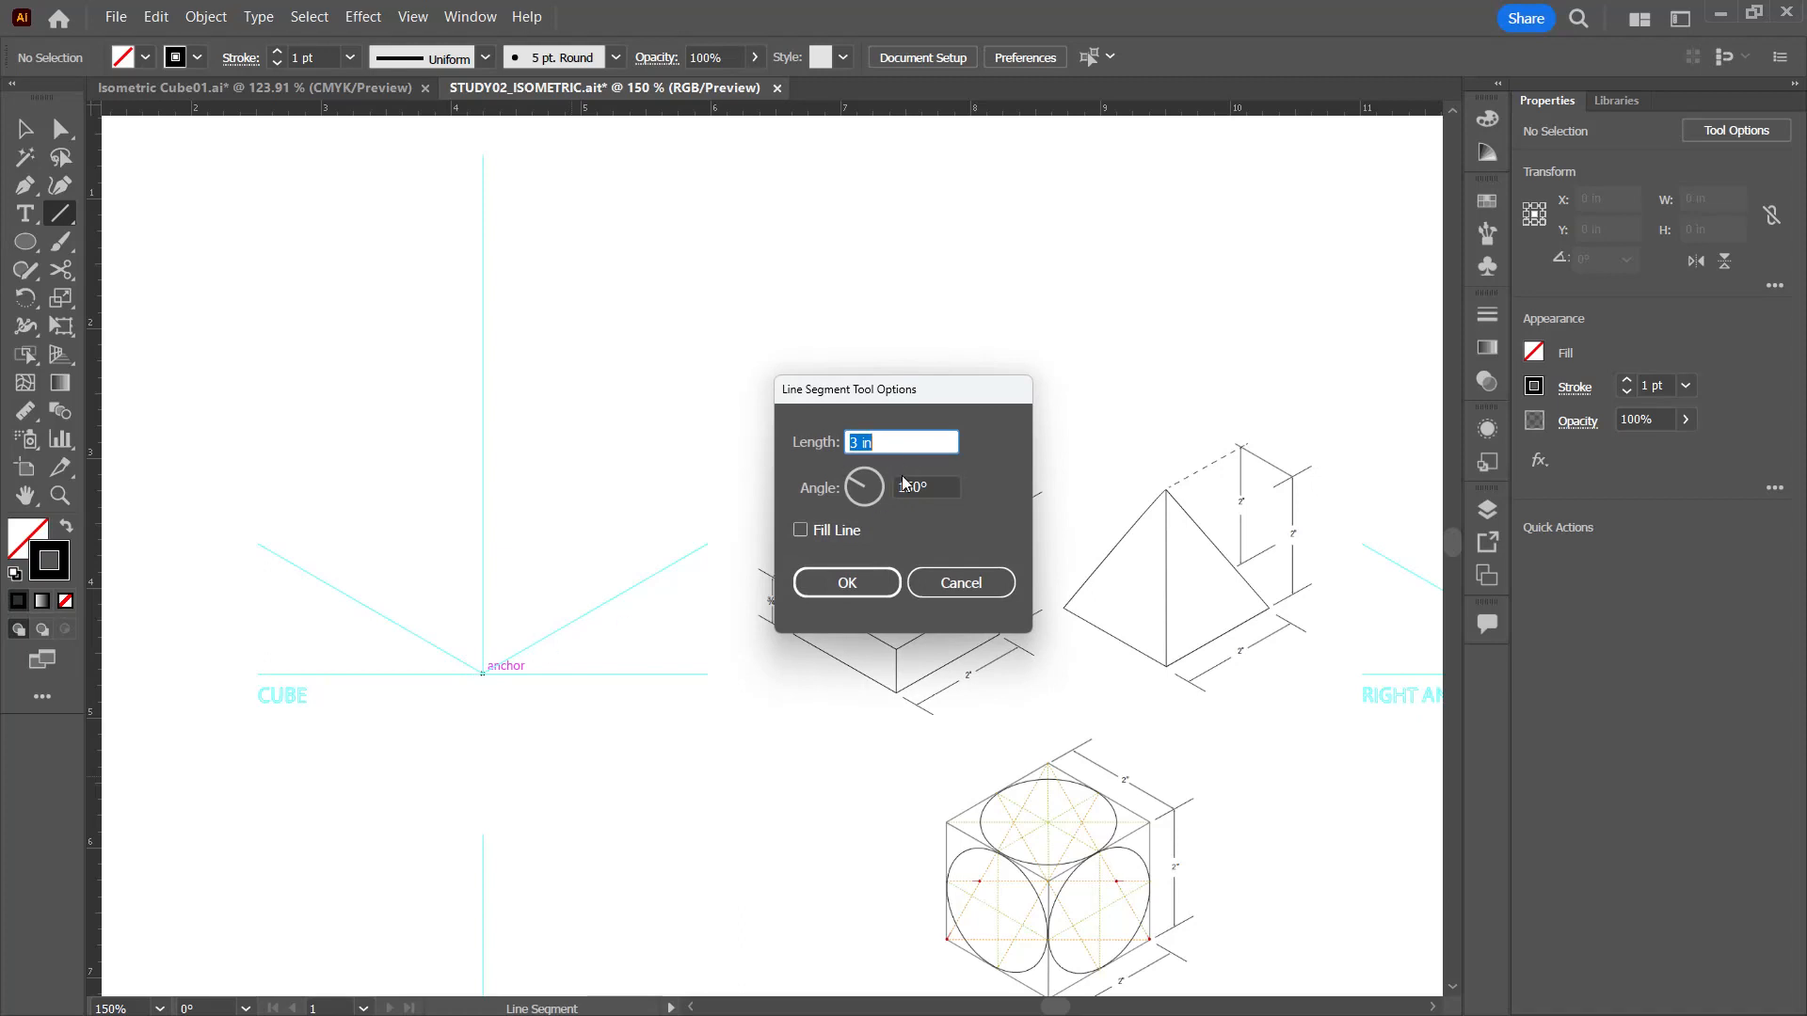
text(2)
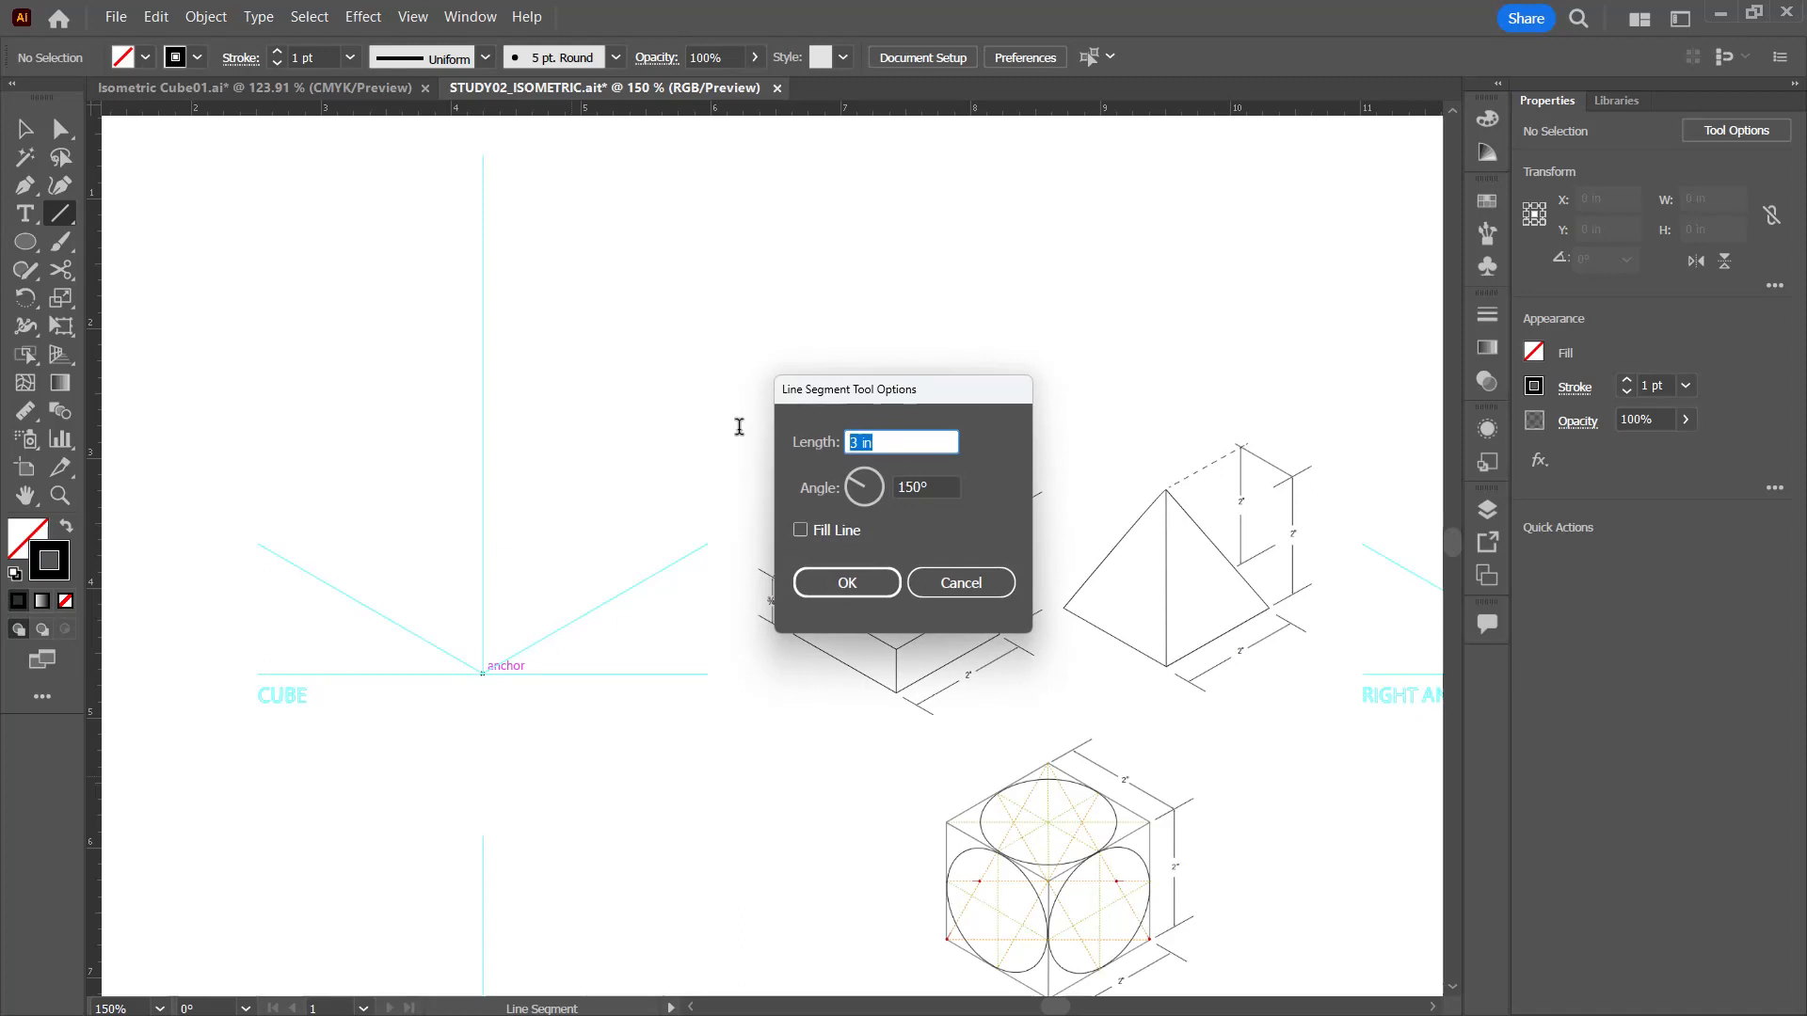
click(864, 585)
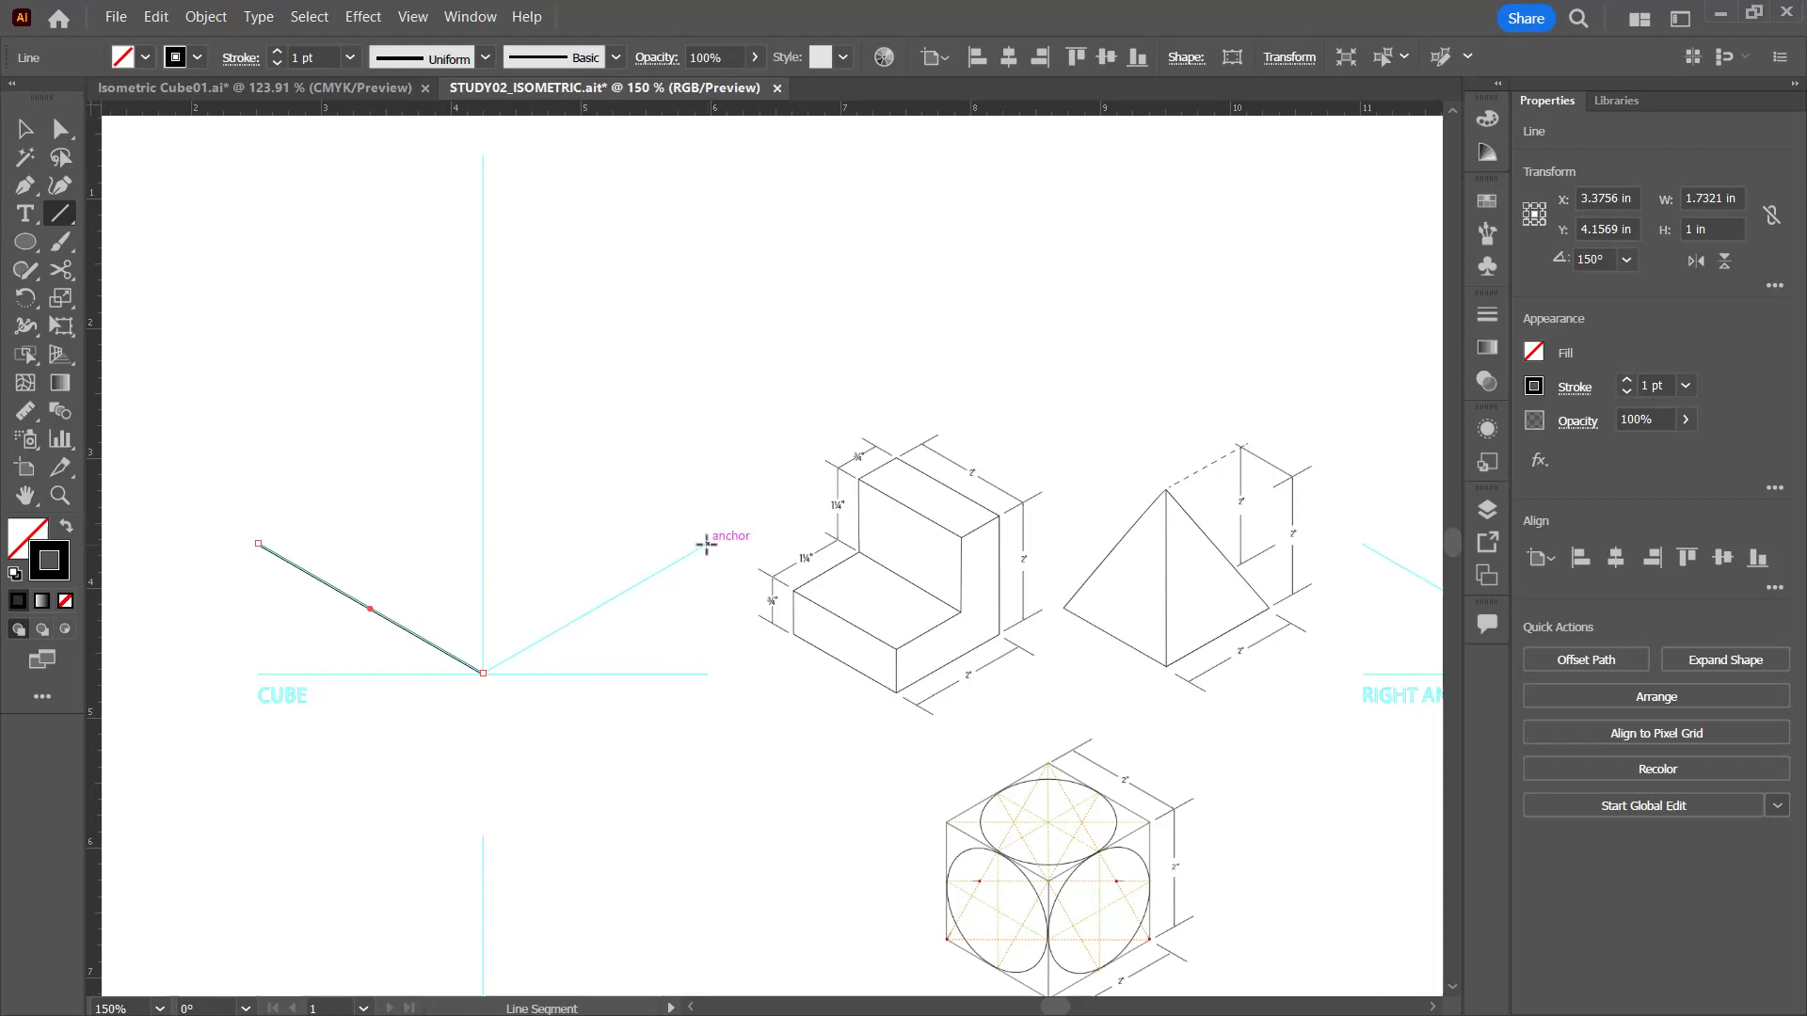
drag(707, 544, 483, 674)
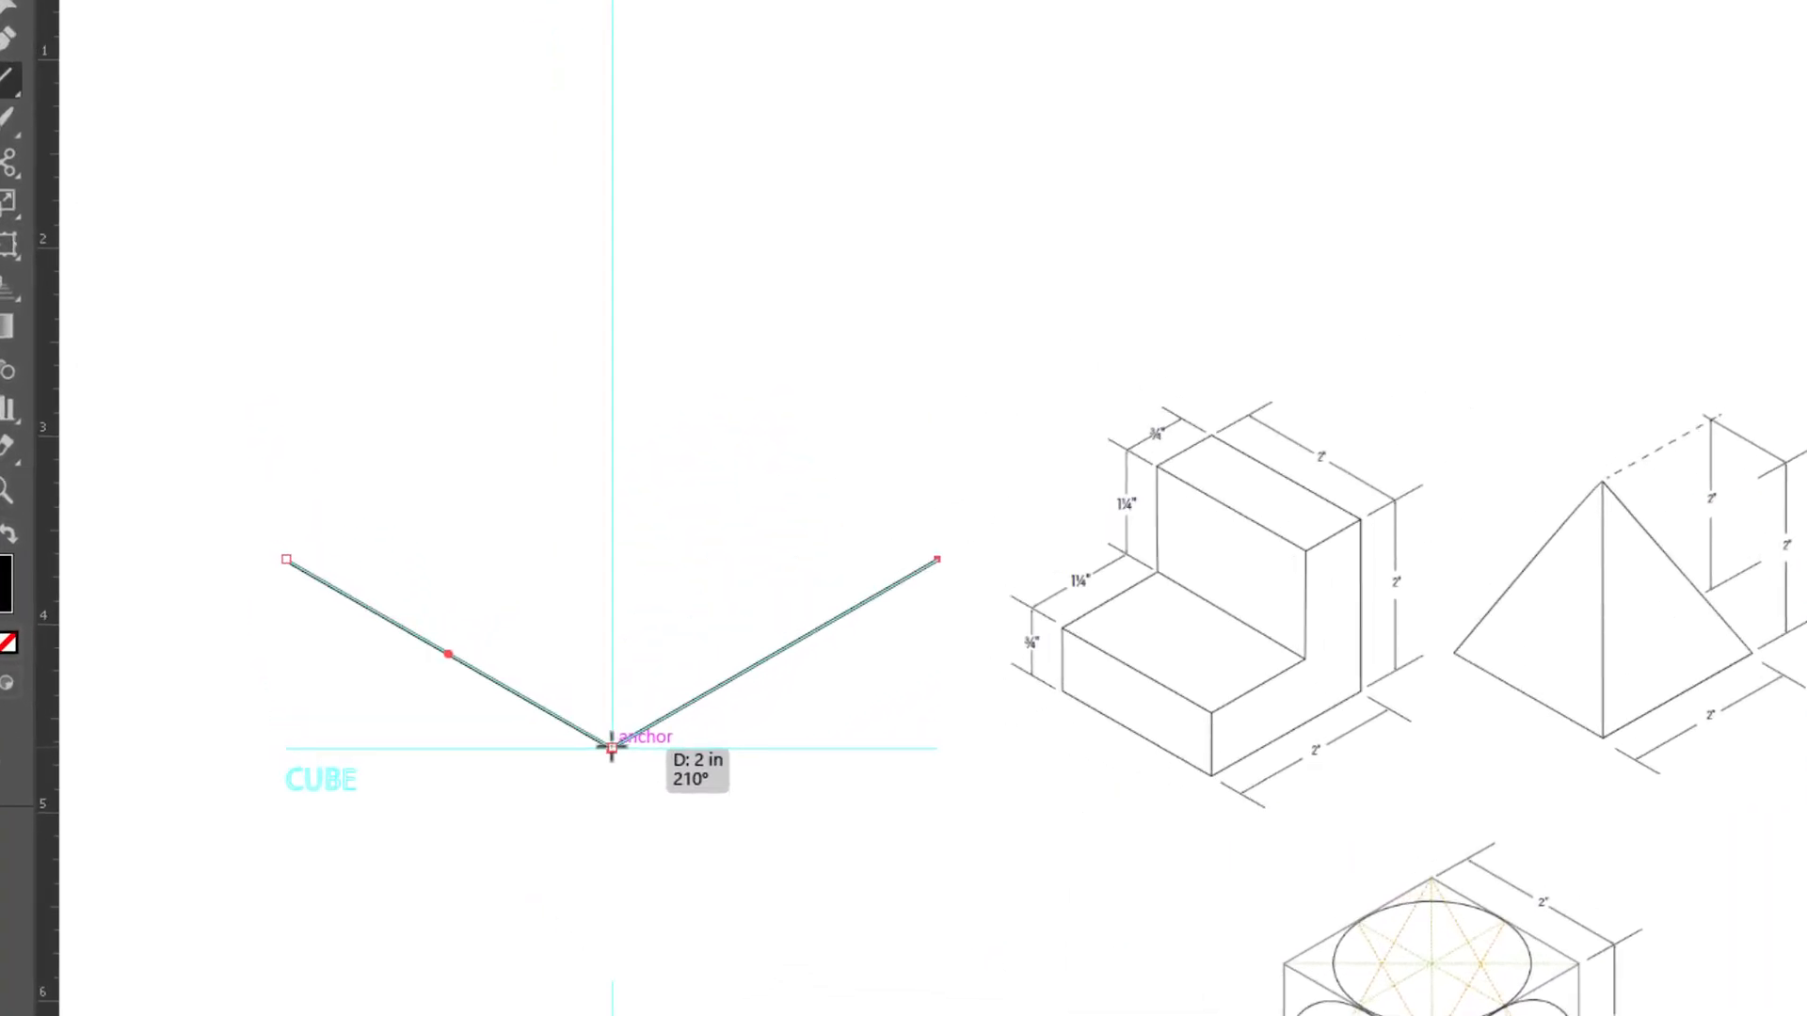
drag(612, 748, 612, 748)
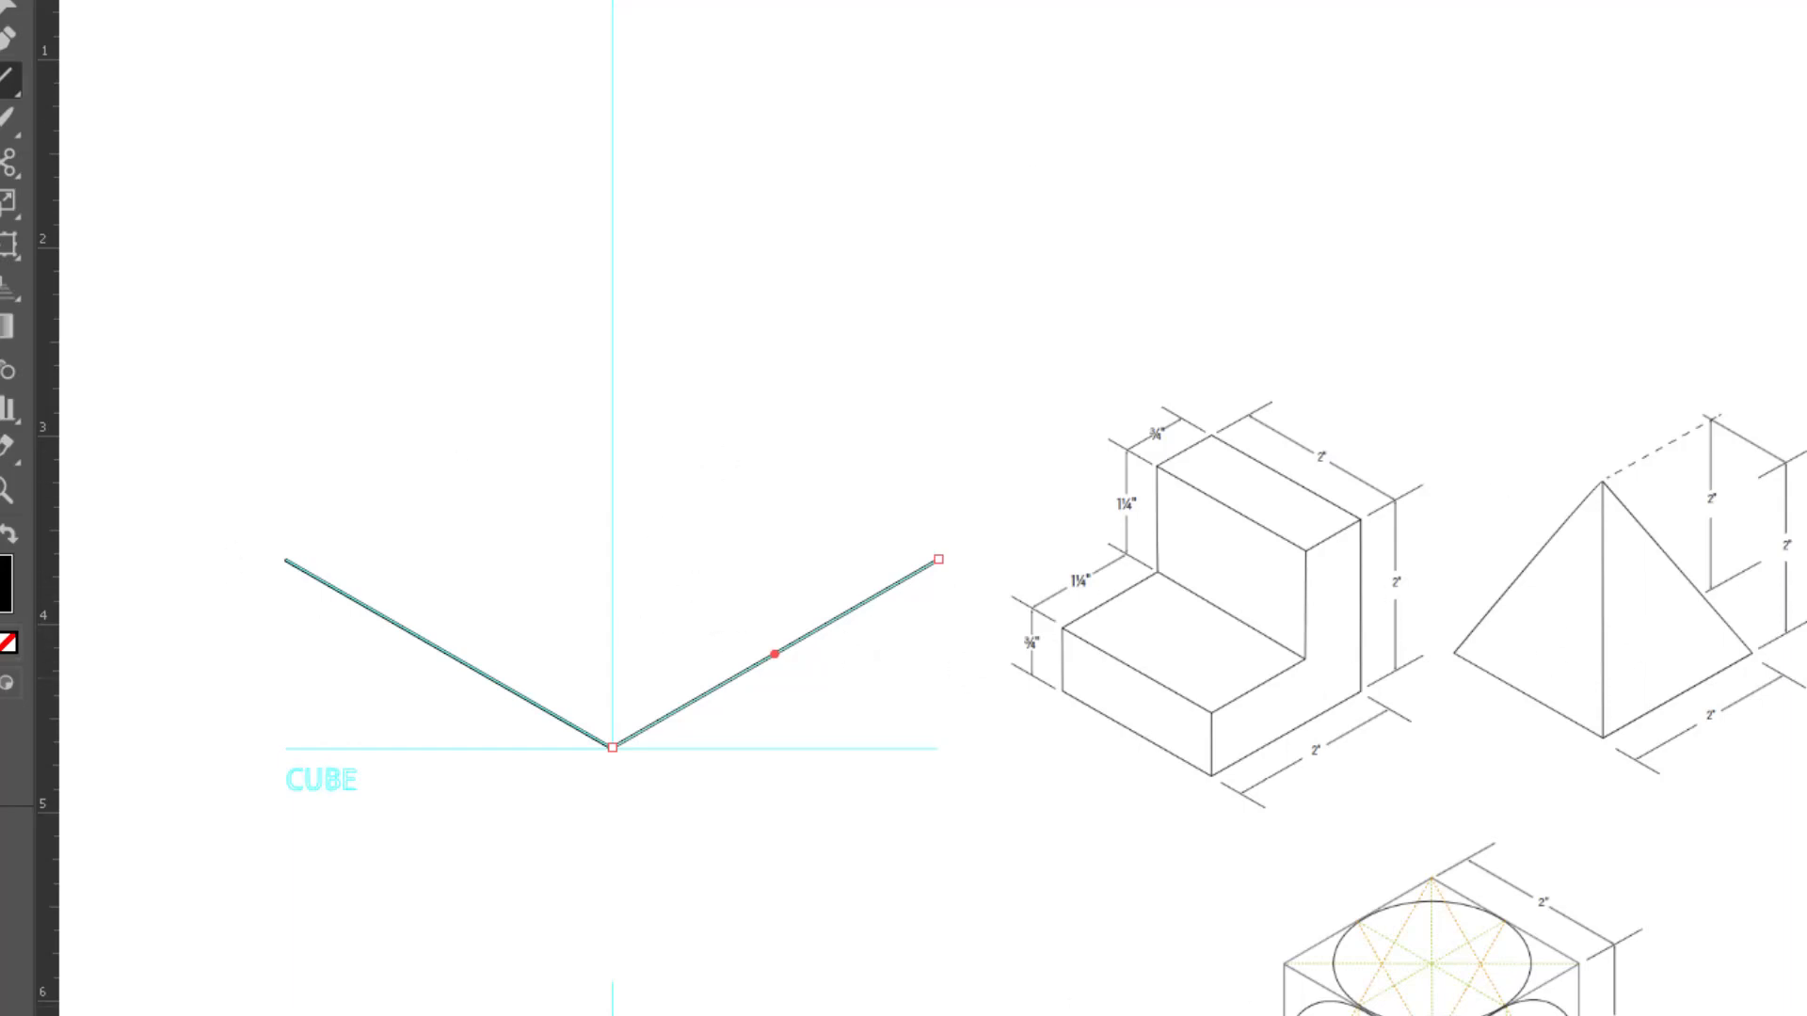
Step: Hide the Measurements layer
key(F7)
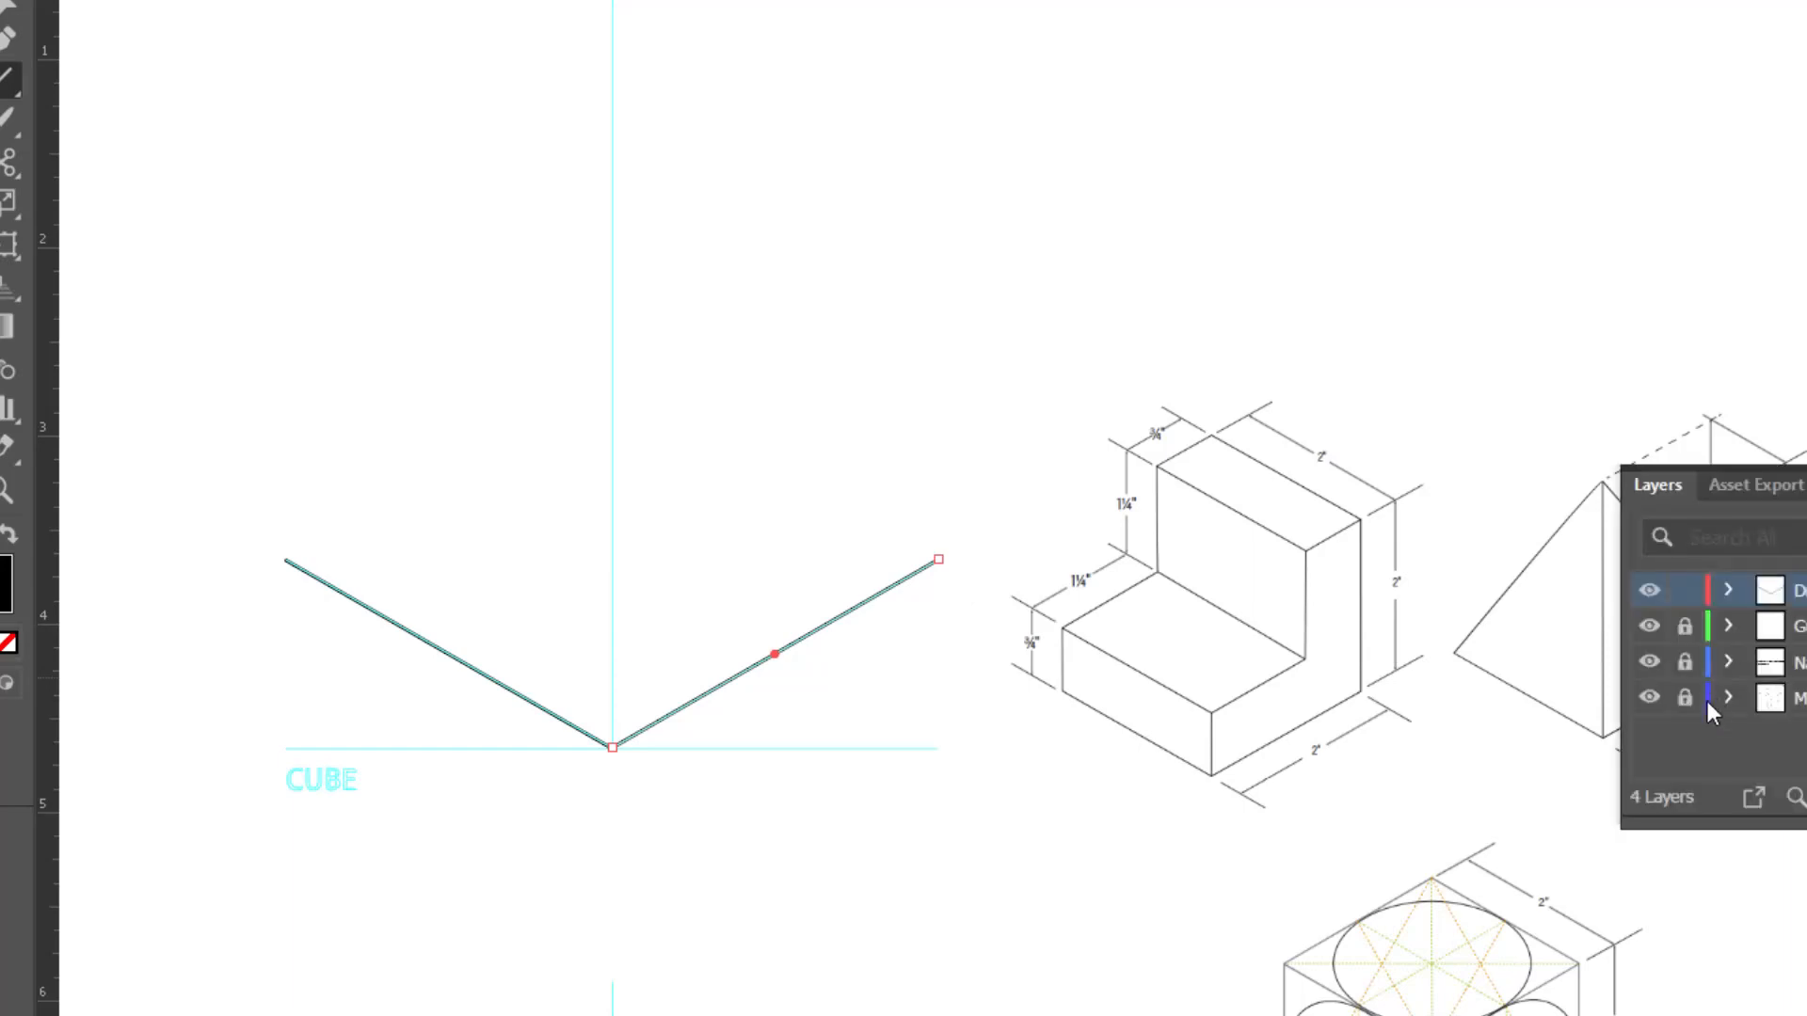
click(1649, 697)
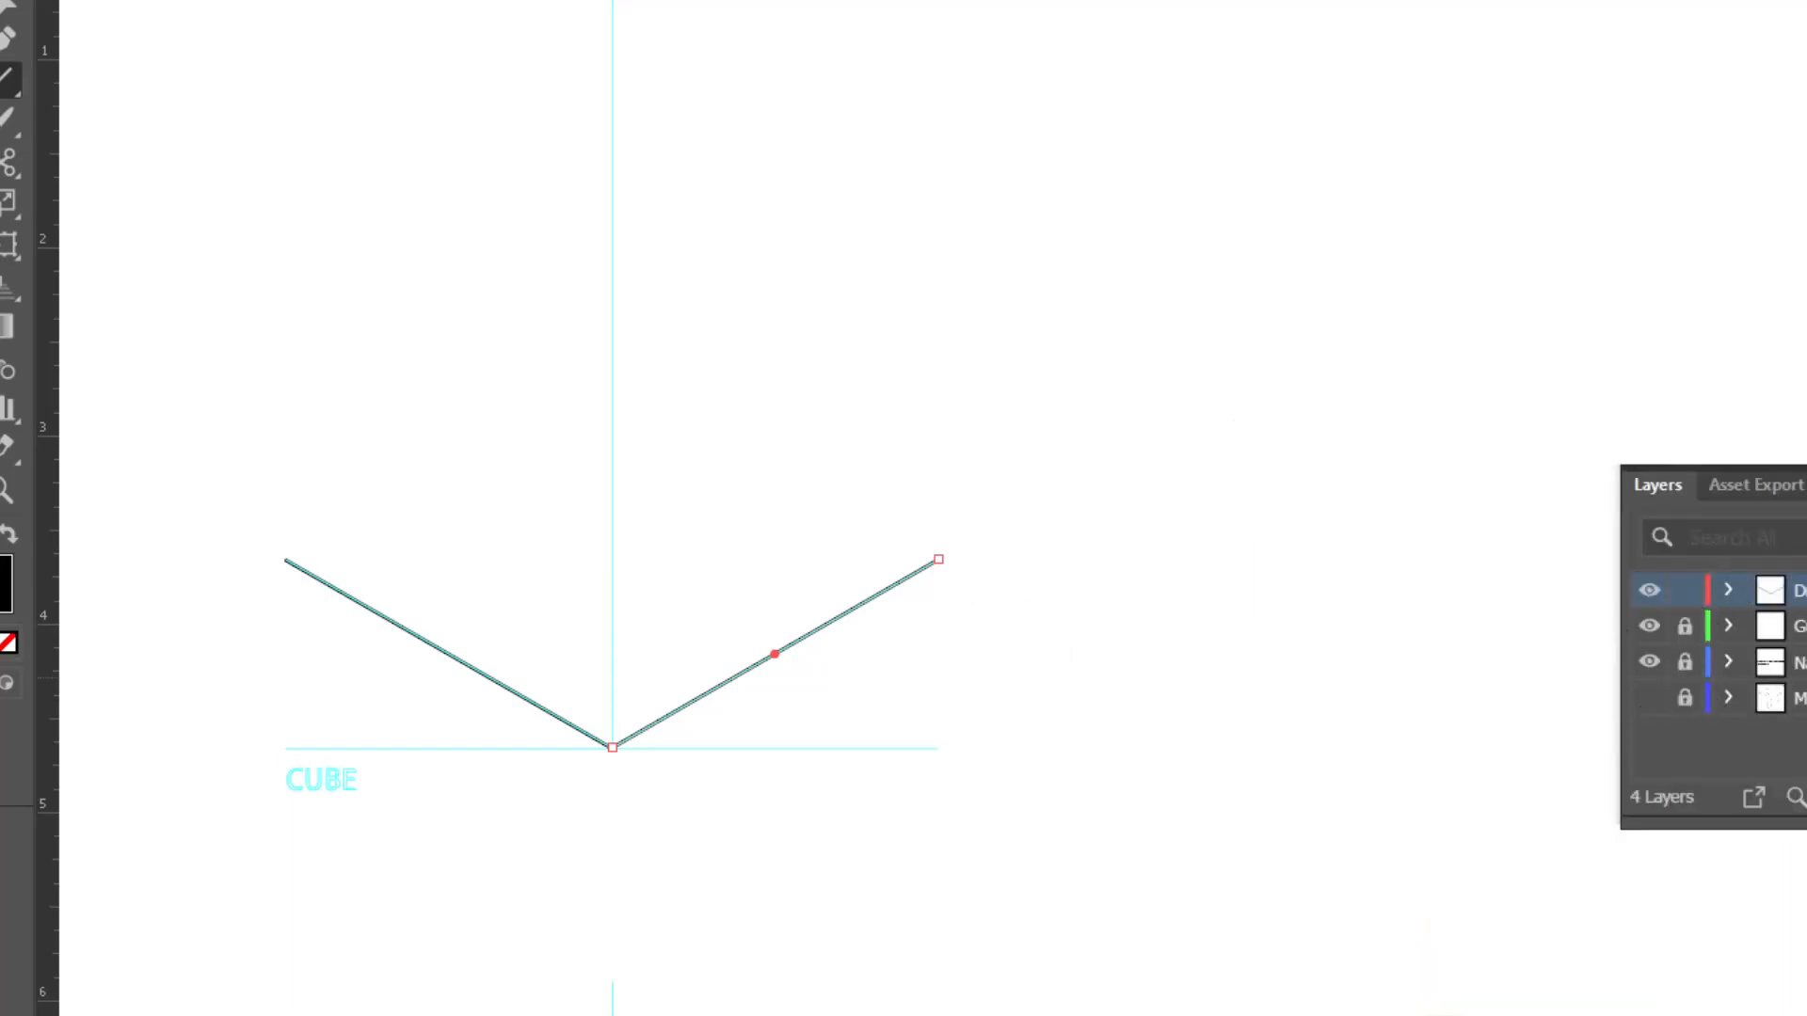
key(F7)
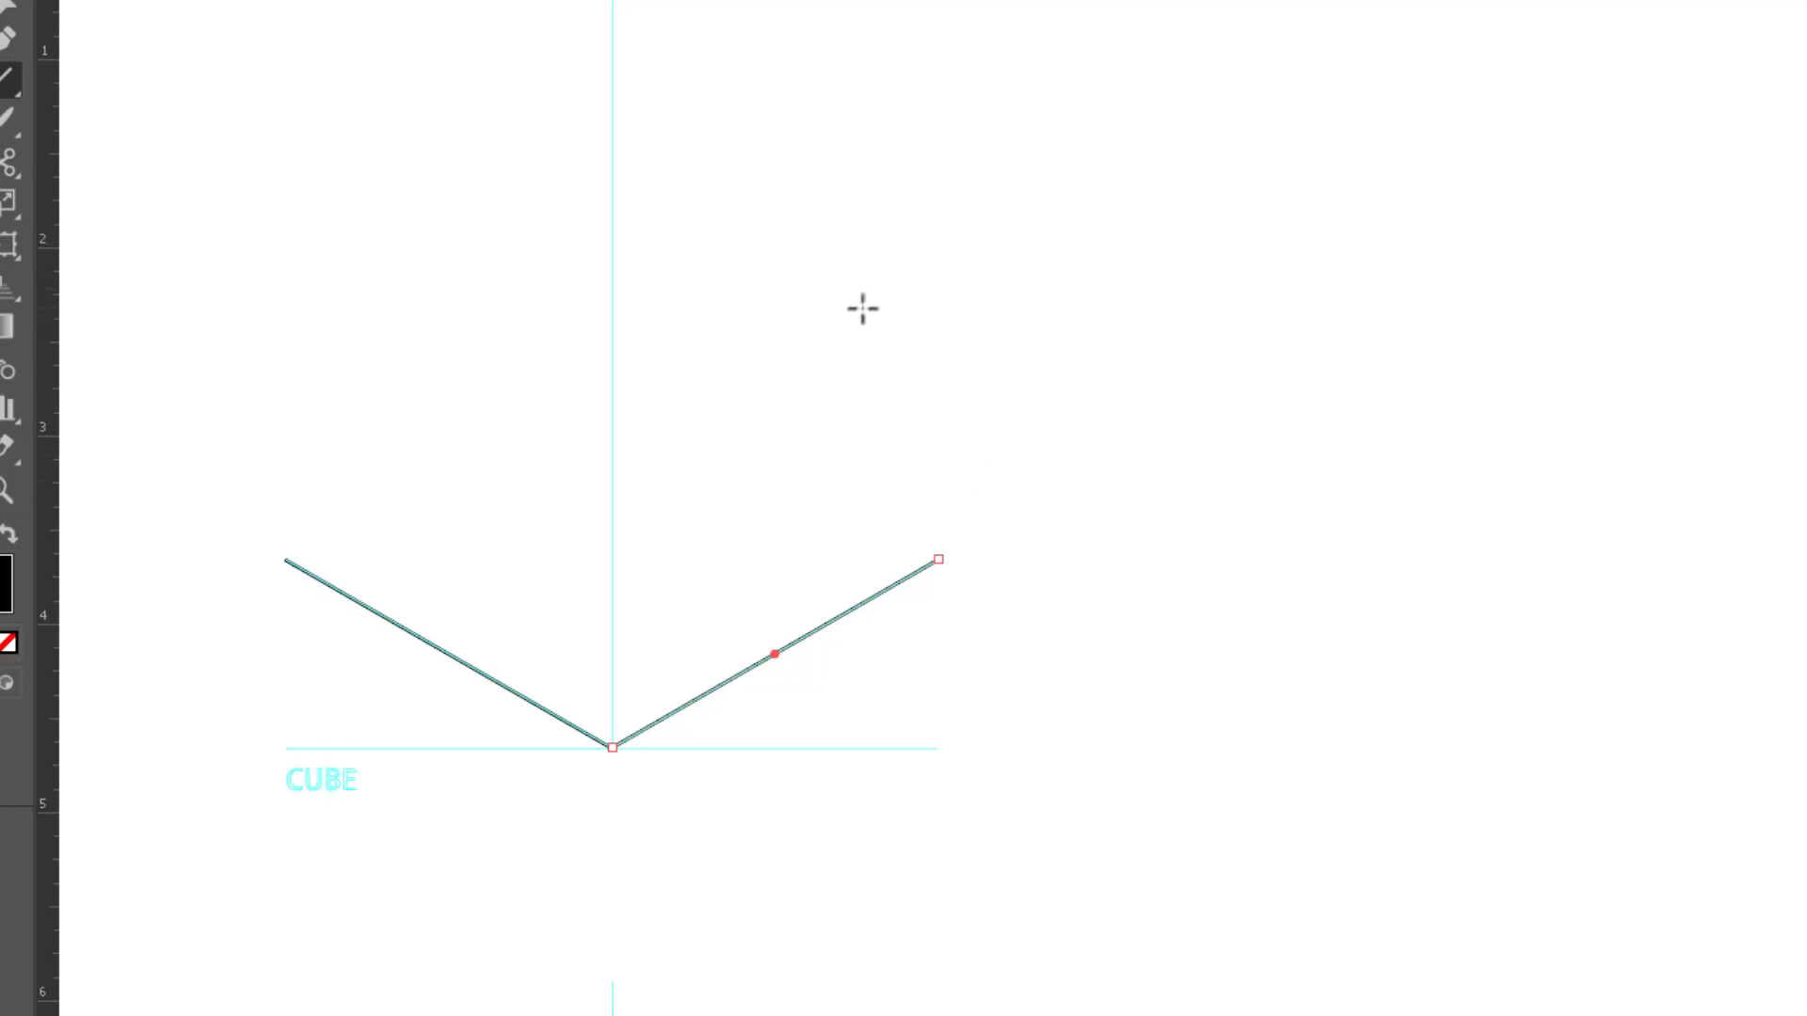
Step: Draw a 2 in vertical line segment at 90° from the outer end of the cube's left bottom edge
click(286, 559)
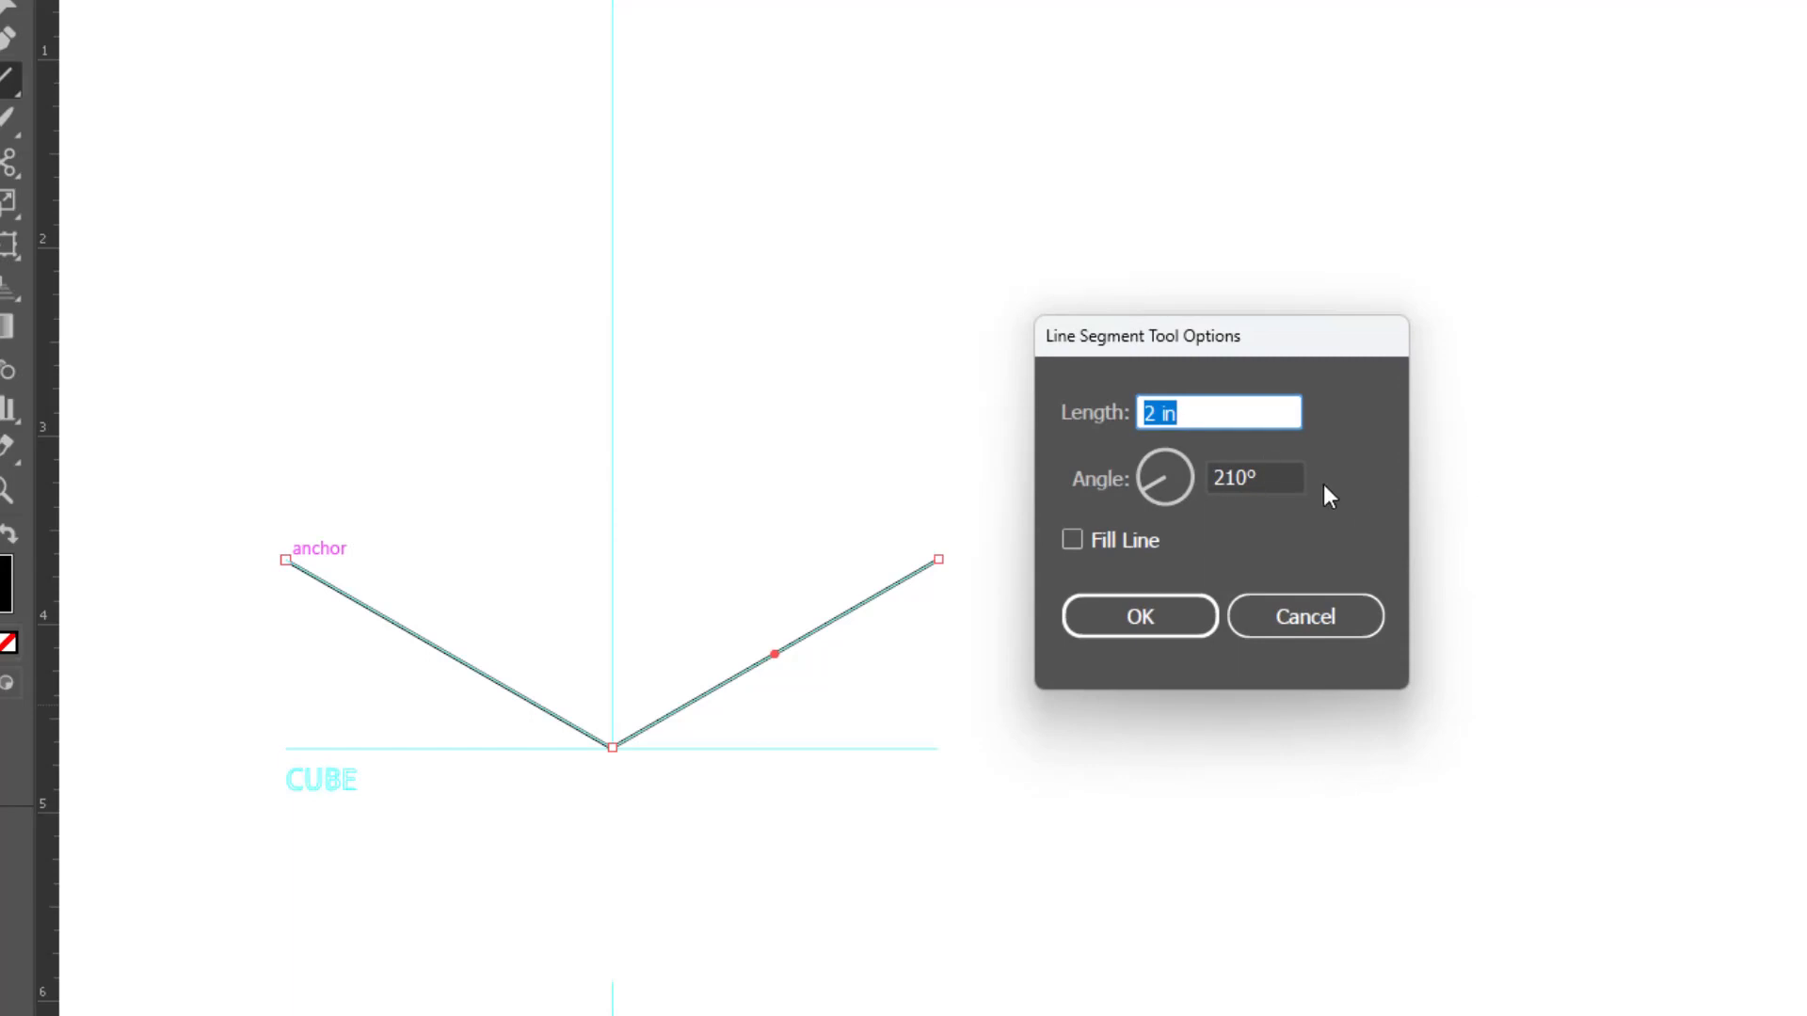
drag(1287, 478, 1142, 459)
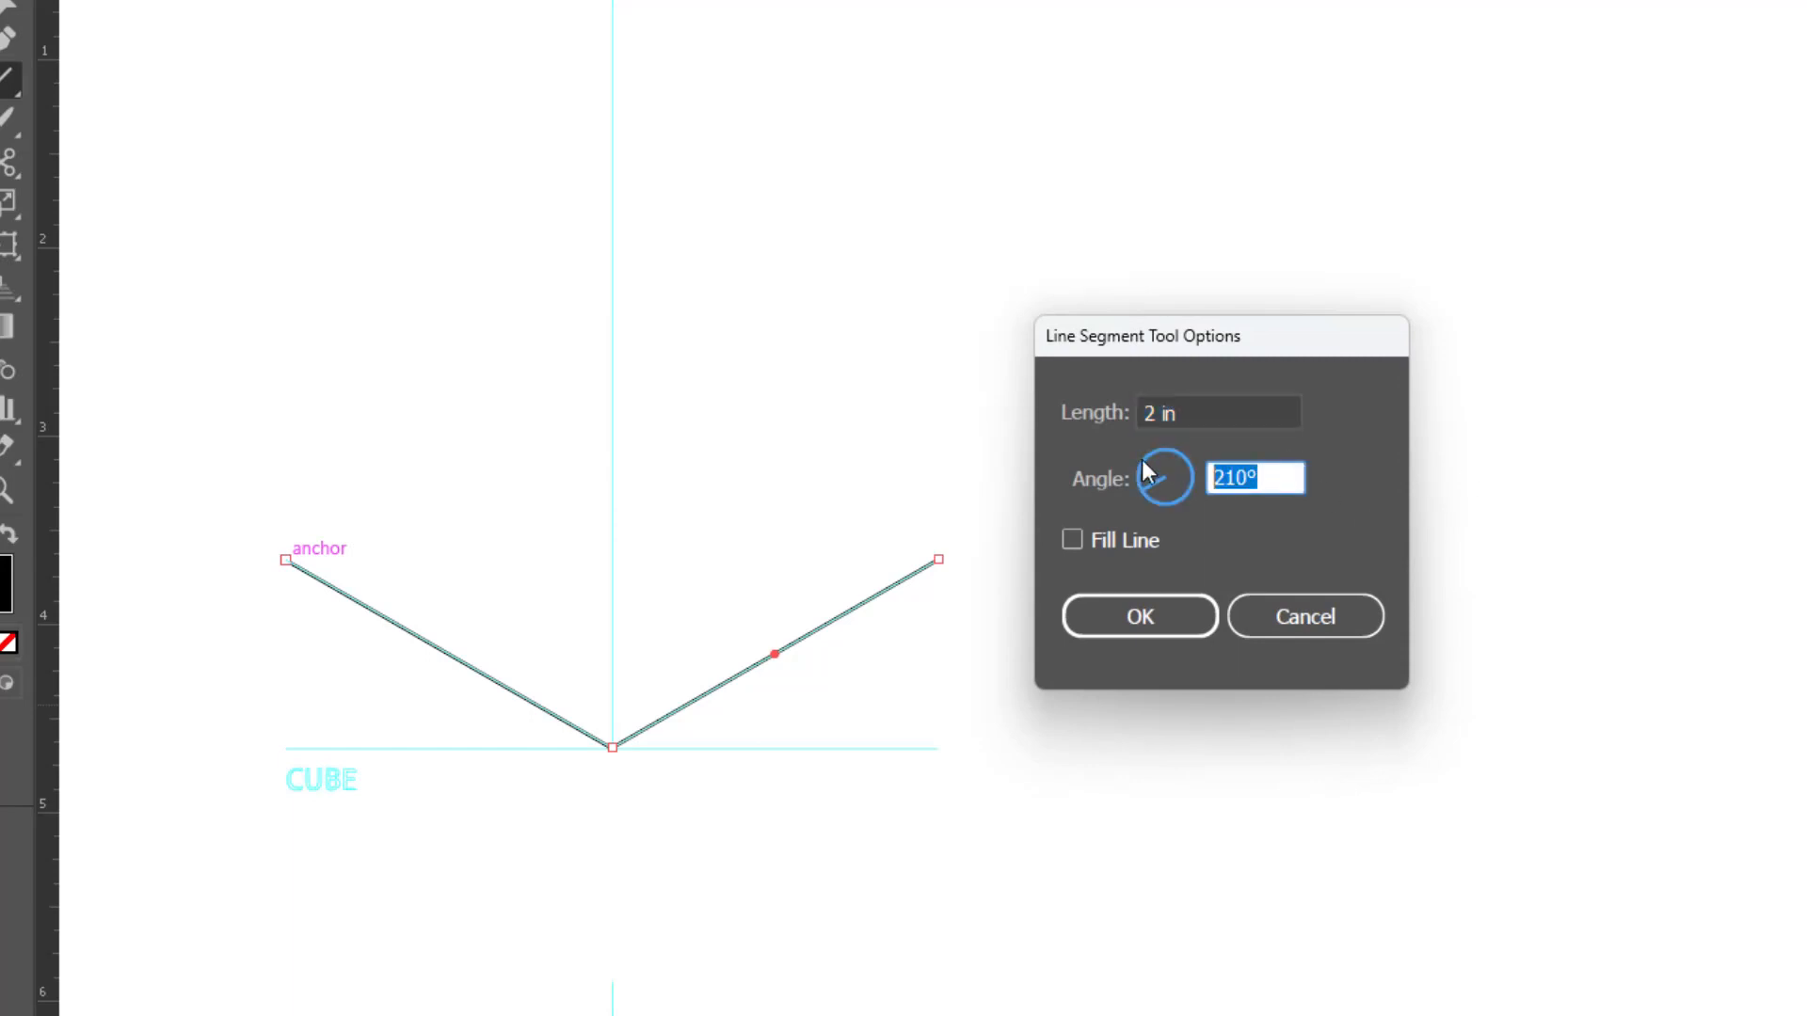
text(90)
key(Tab)
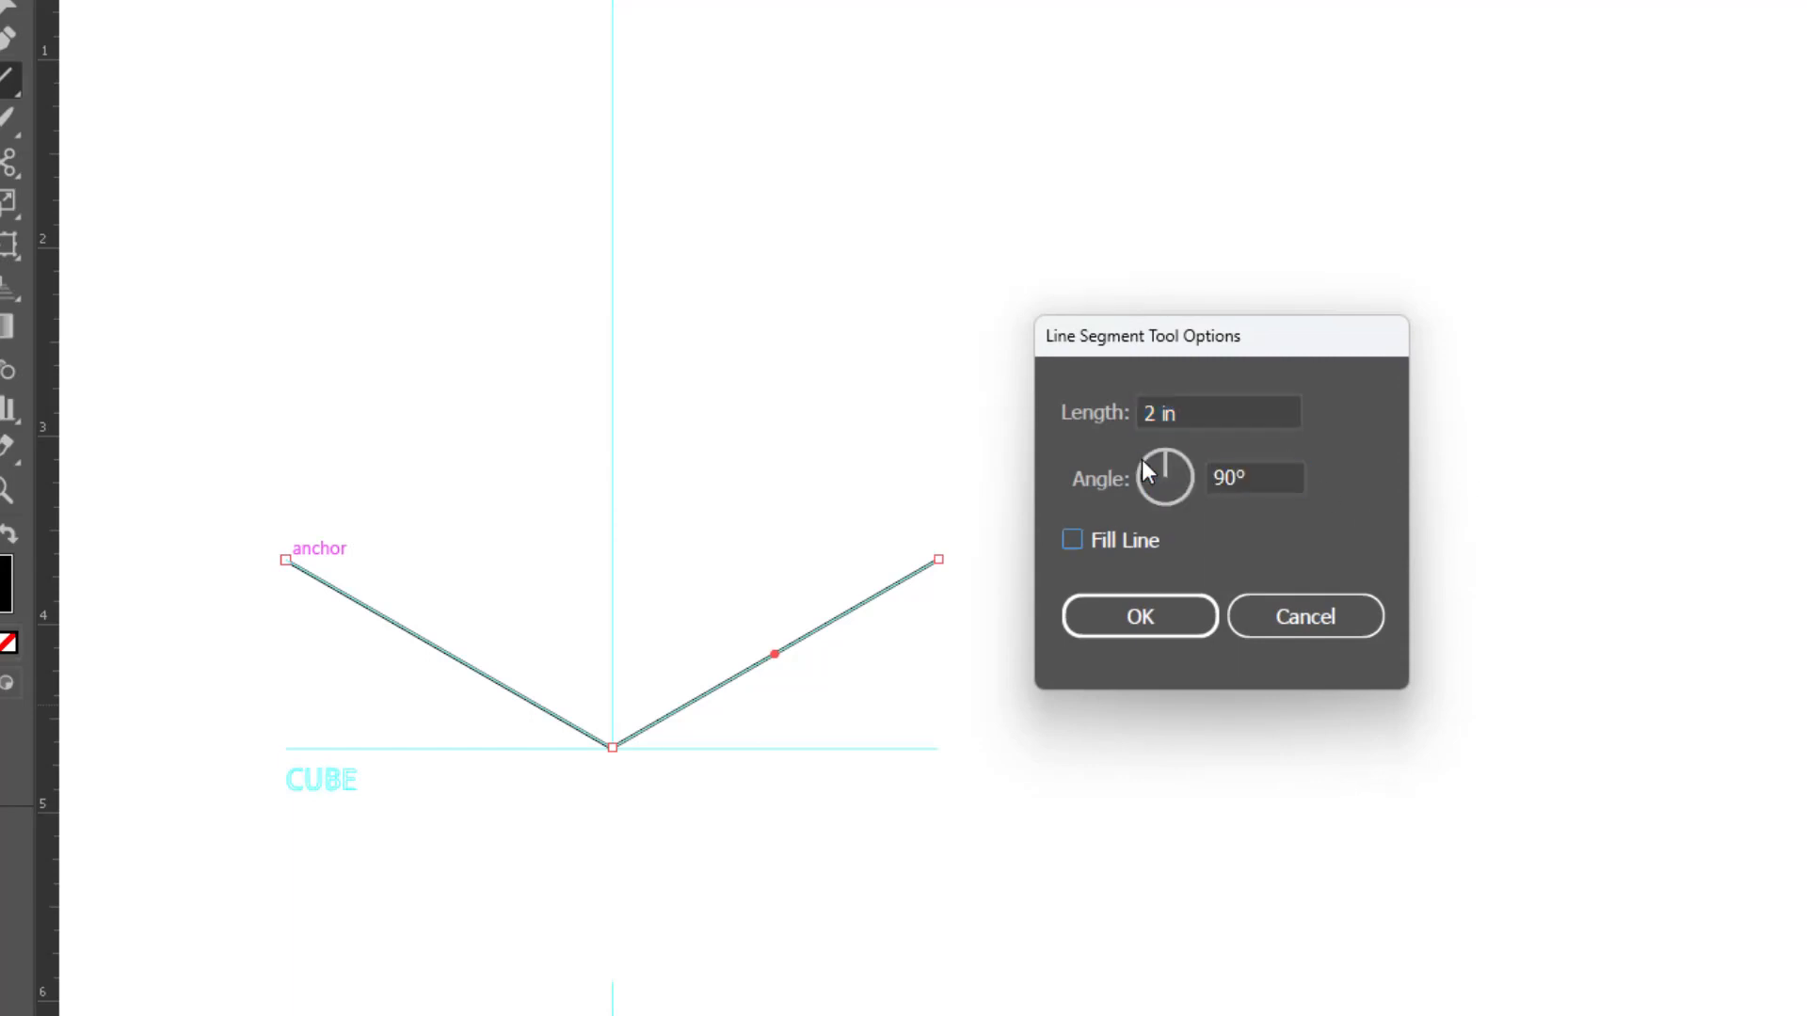
click(1133, 618)
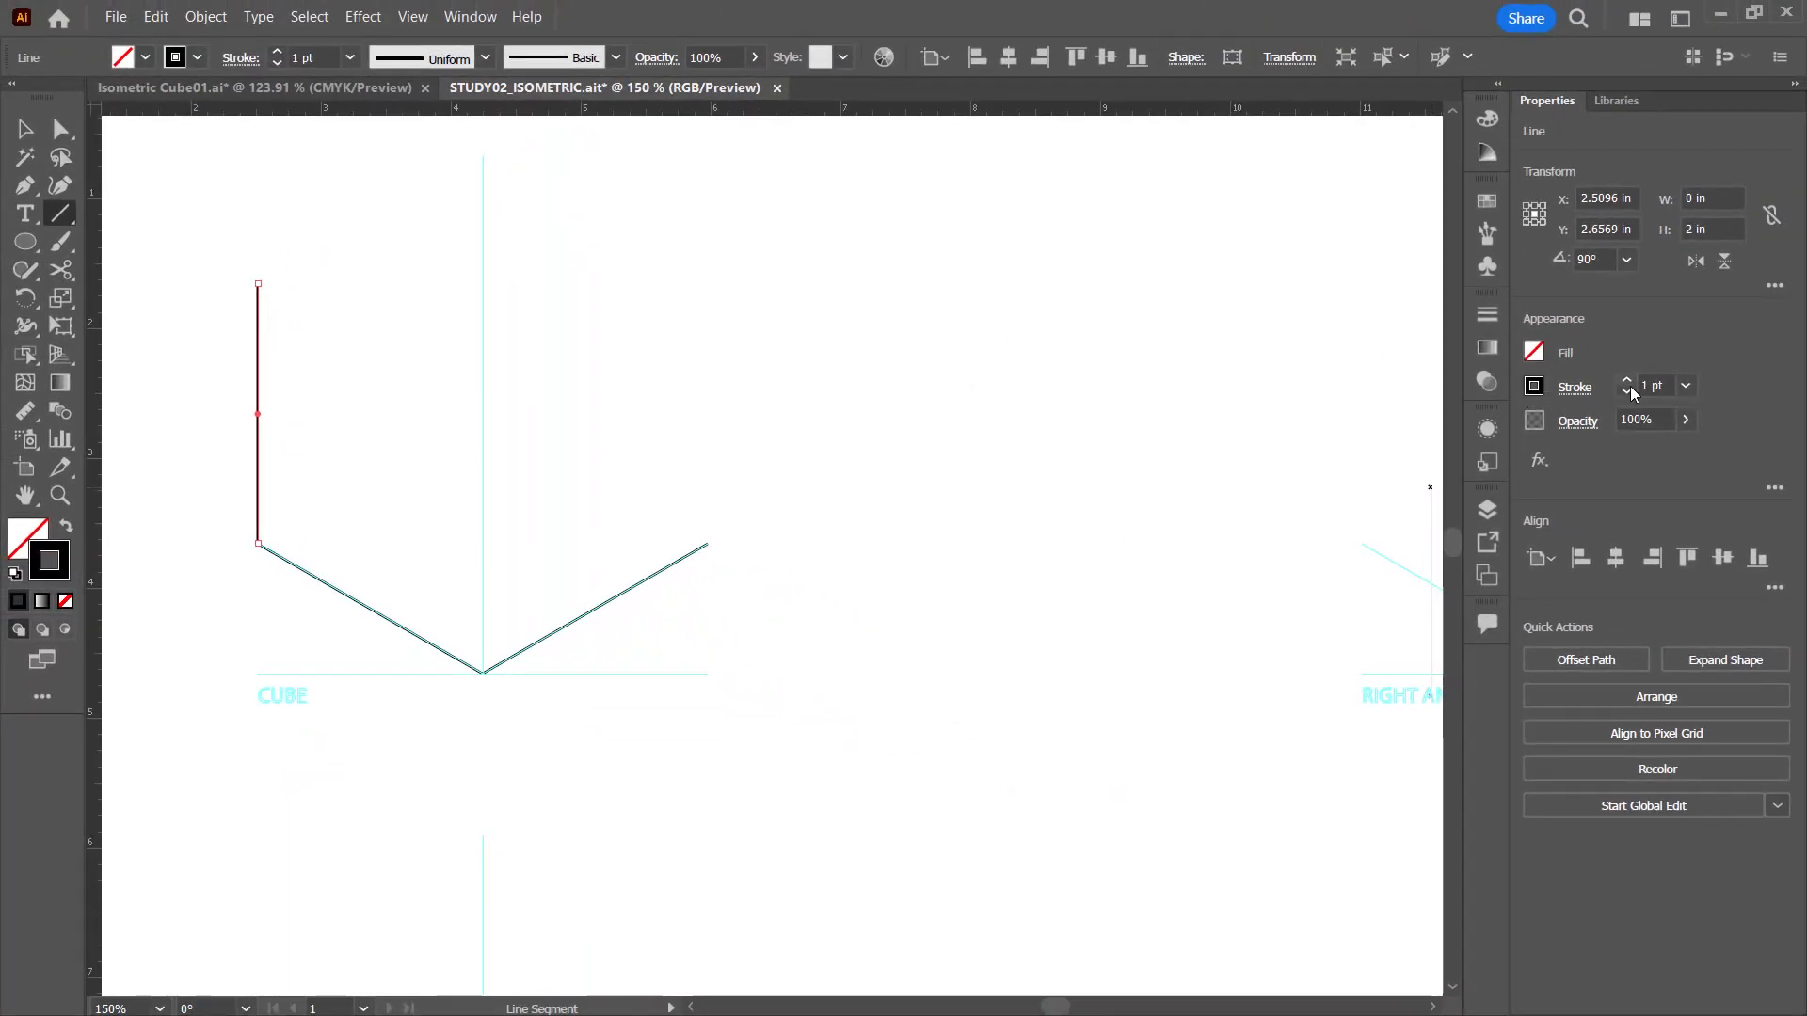
Step: Copy the left vertical edge horizontally onto the outer end of the cube's right bottom edge
click(26, 129)
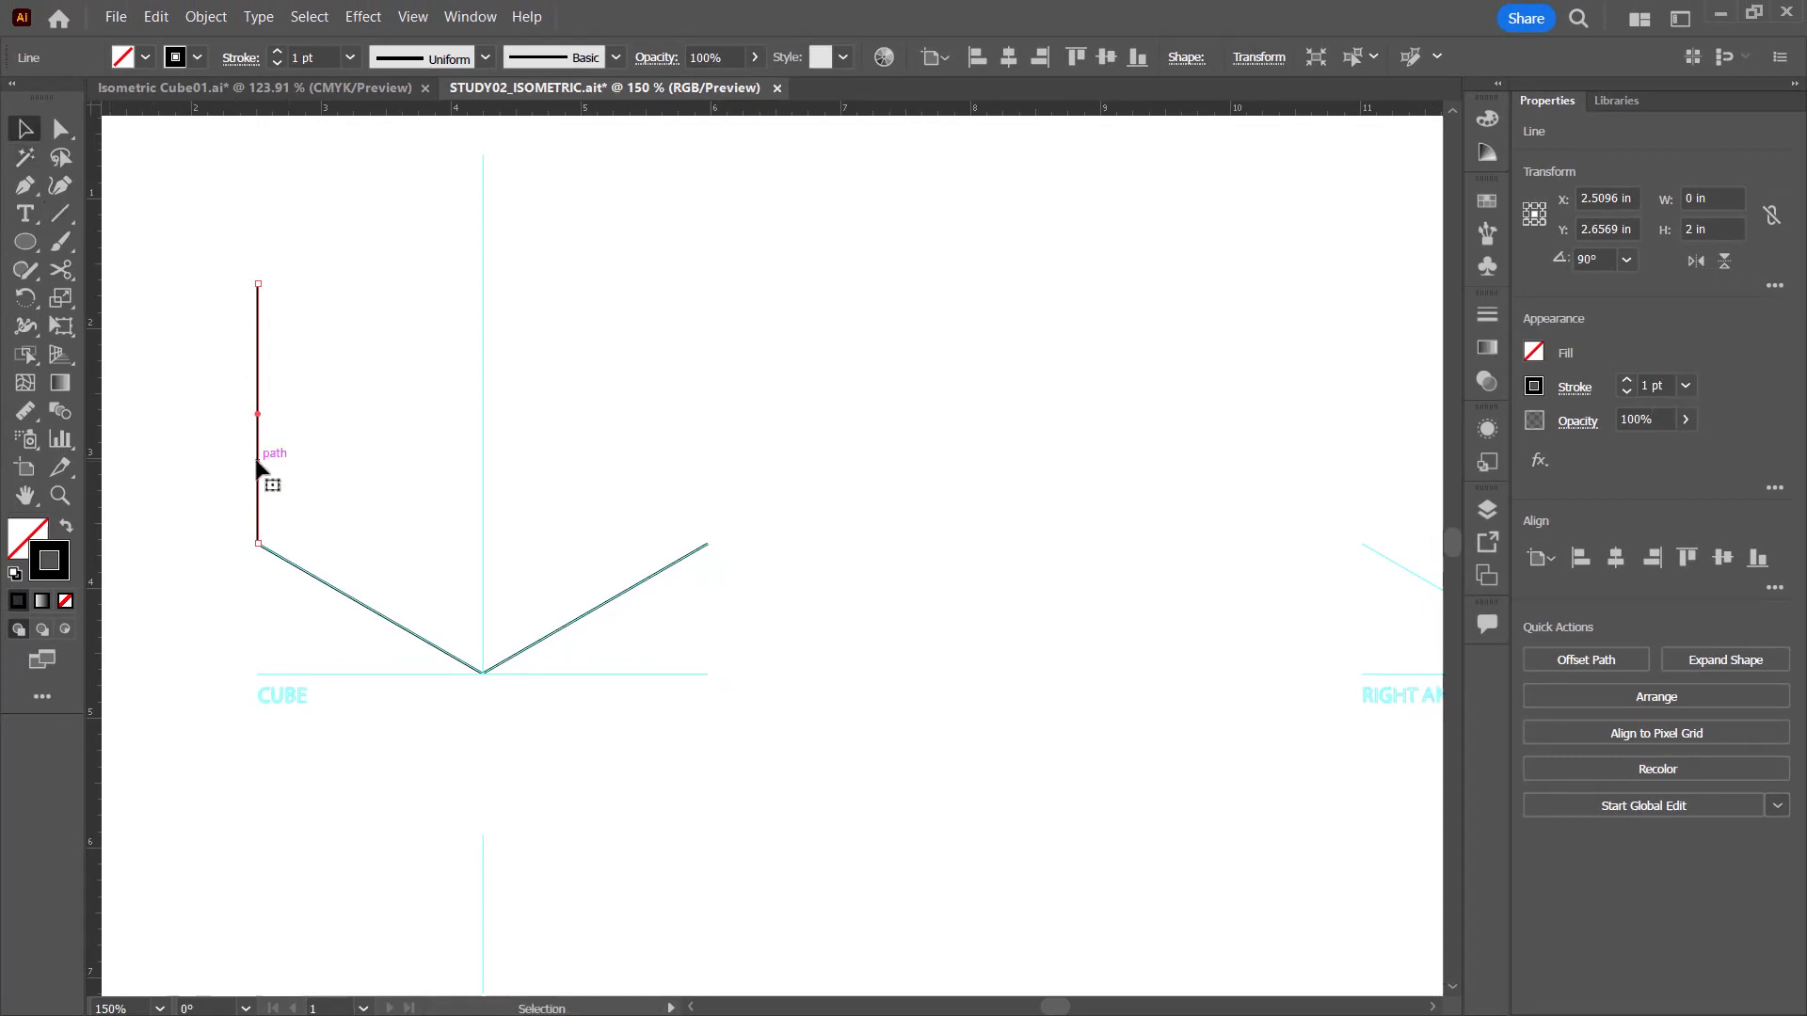
drag(257, 461, 710, 480)
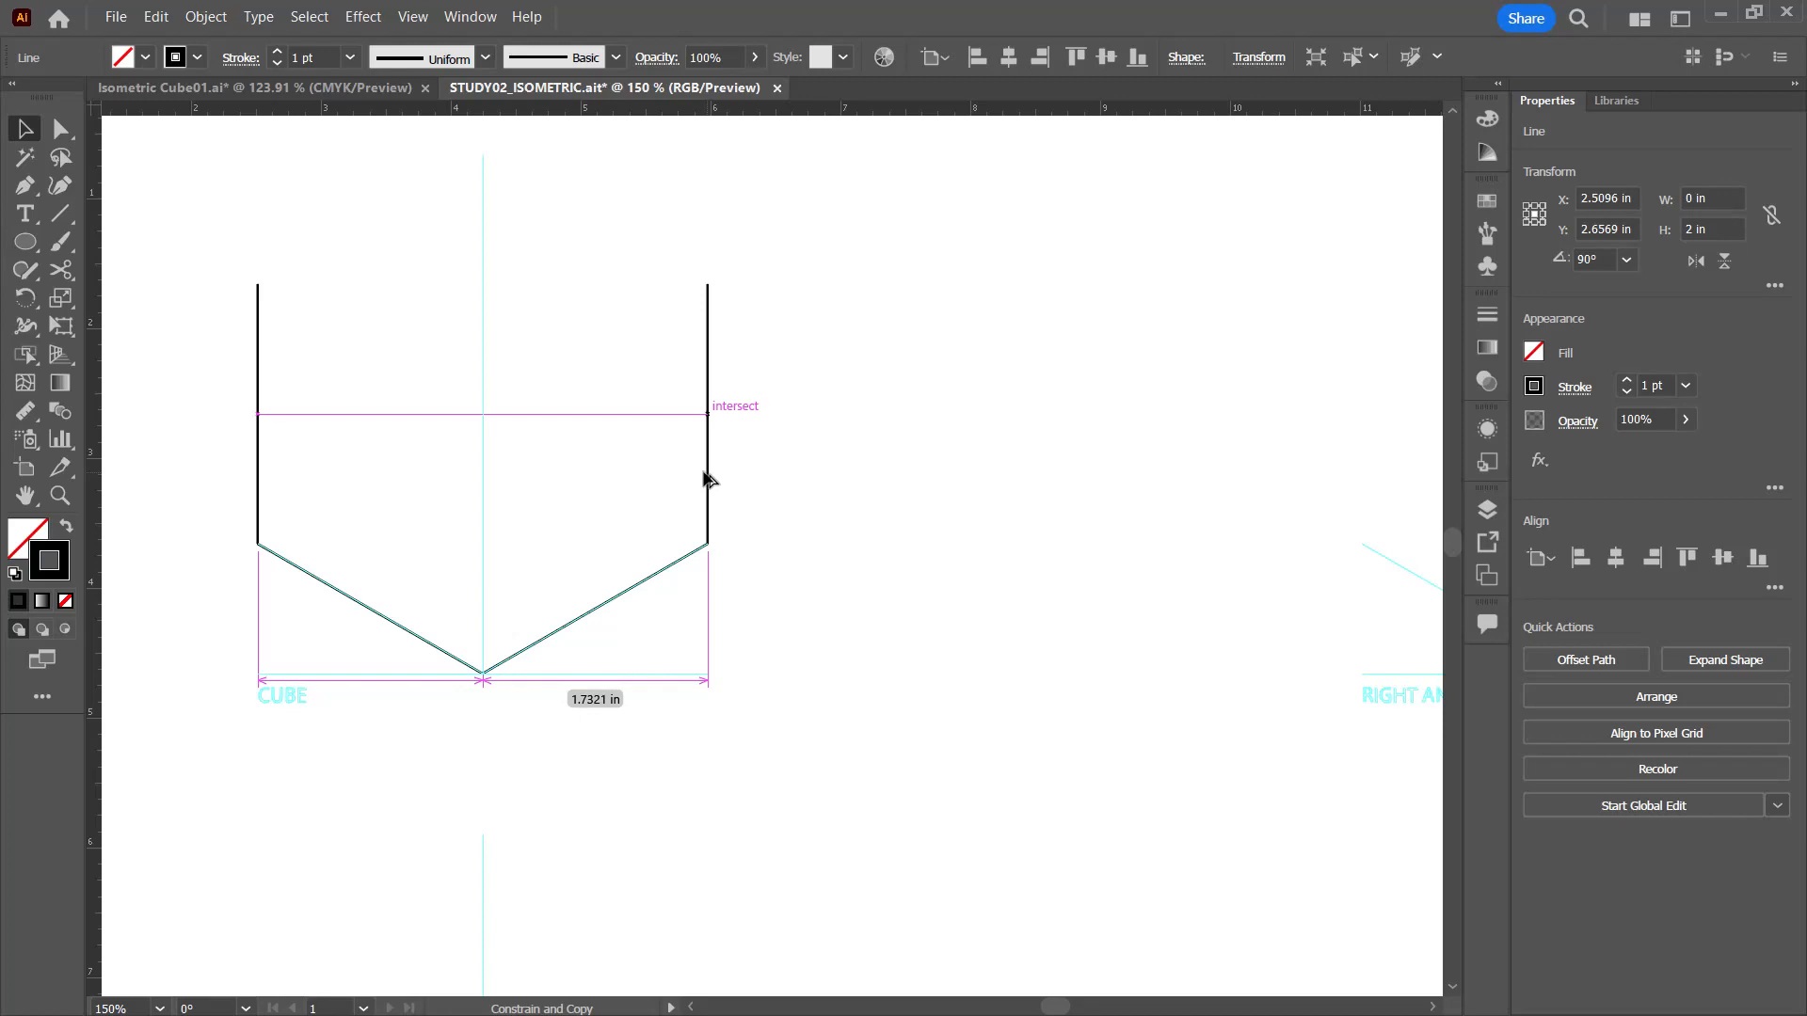
drag(709, 480, 708, 480)
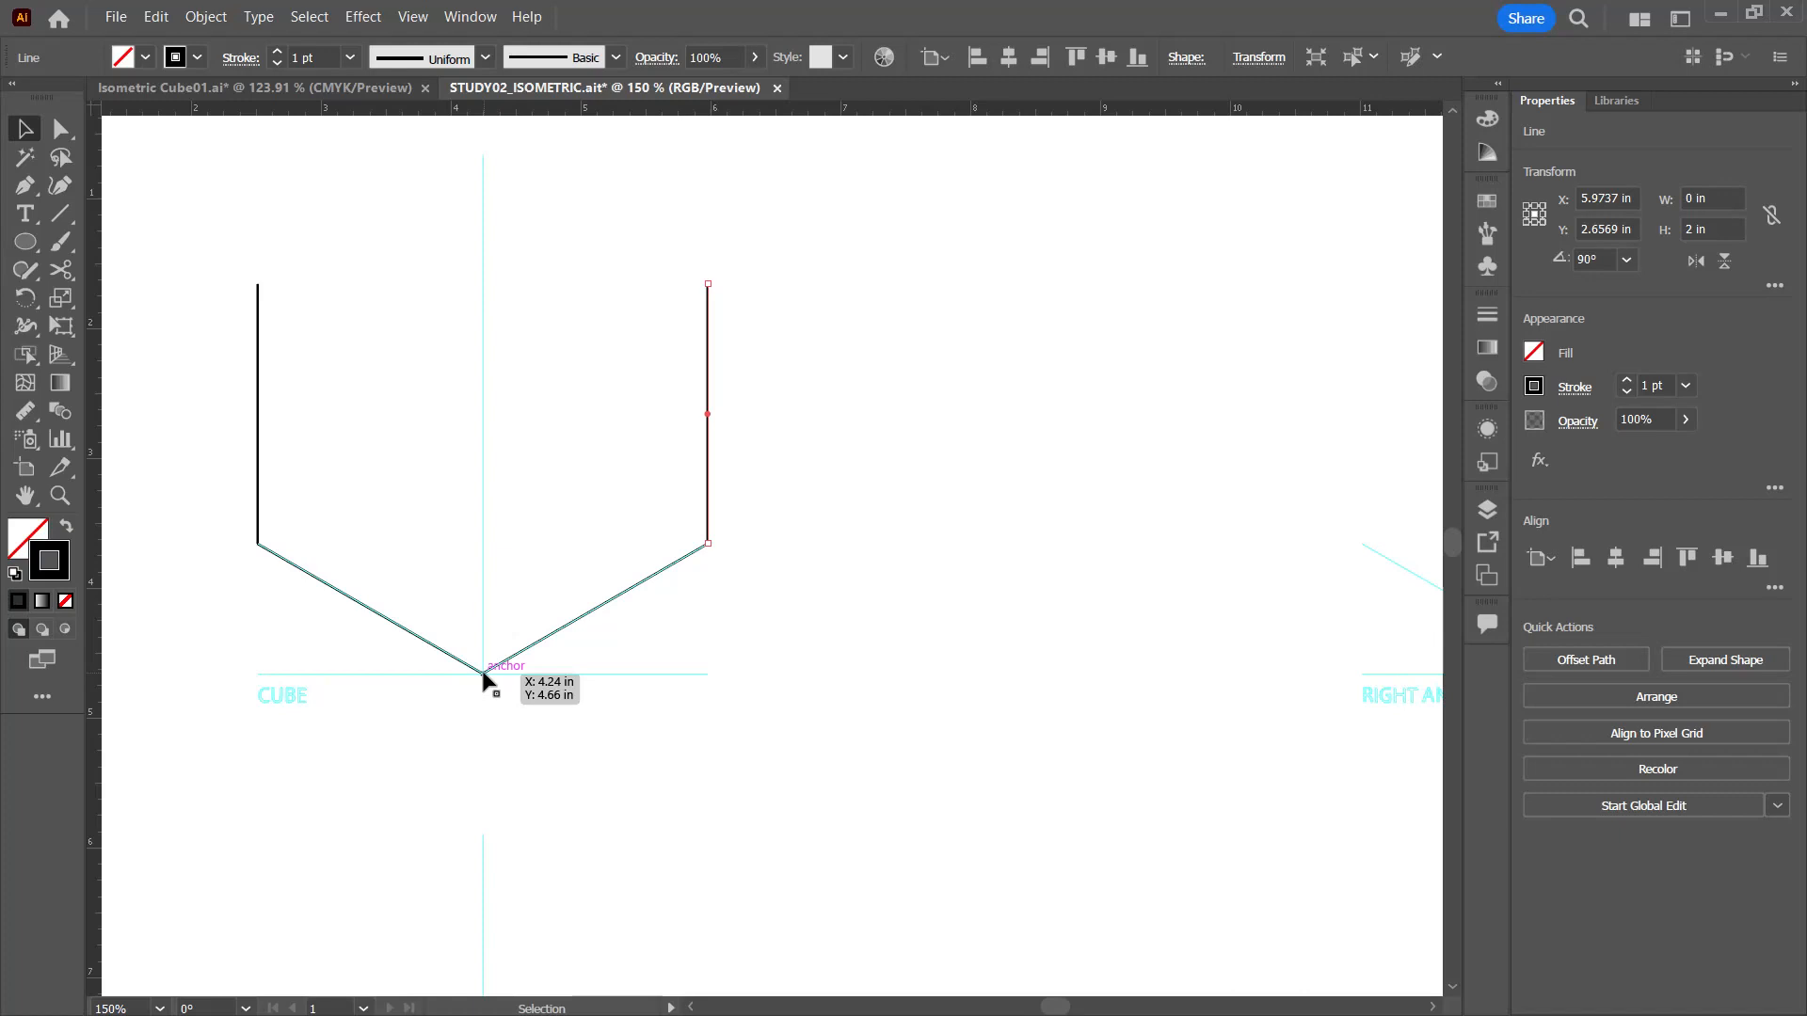
Step: Draw the cube's front centre edge as a 2 in line segment at 90° from the lowest corner
key(backslash)
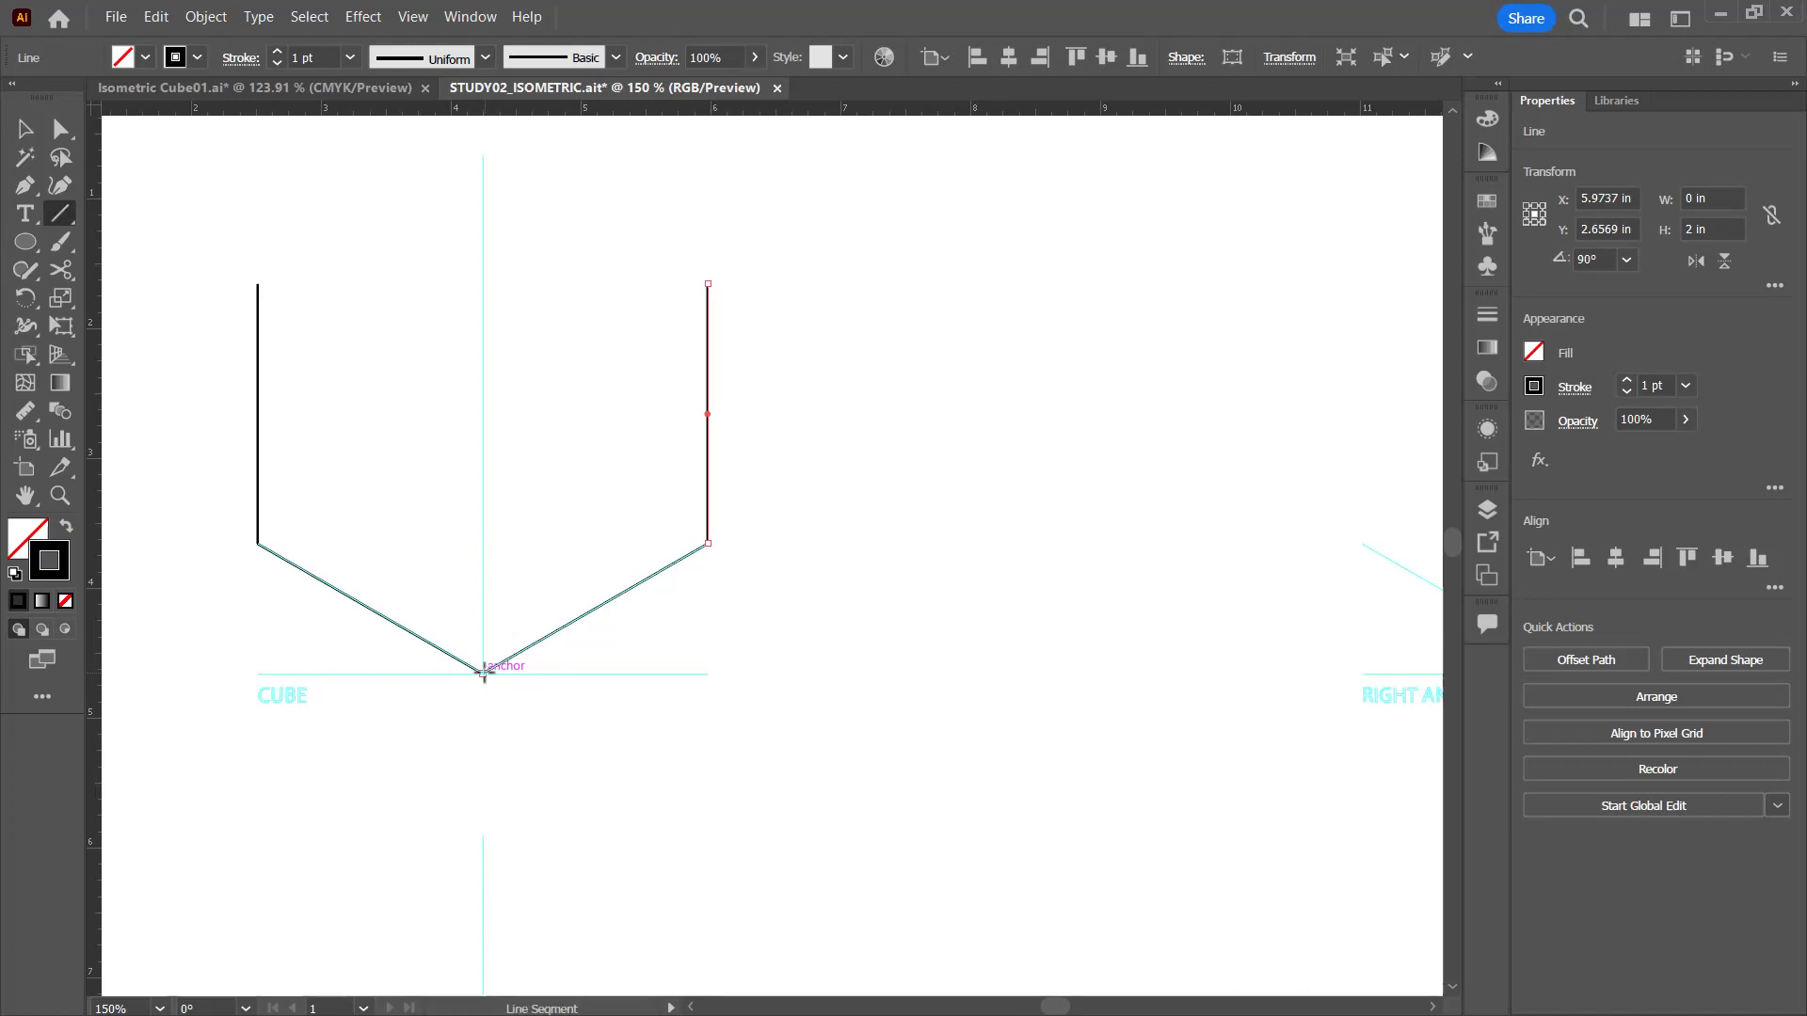
click(483, 674)
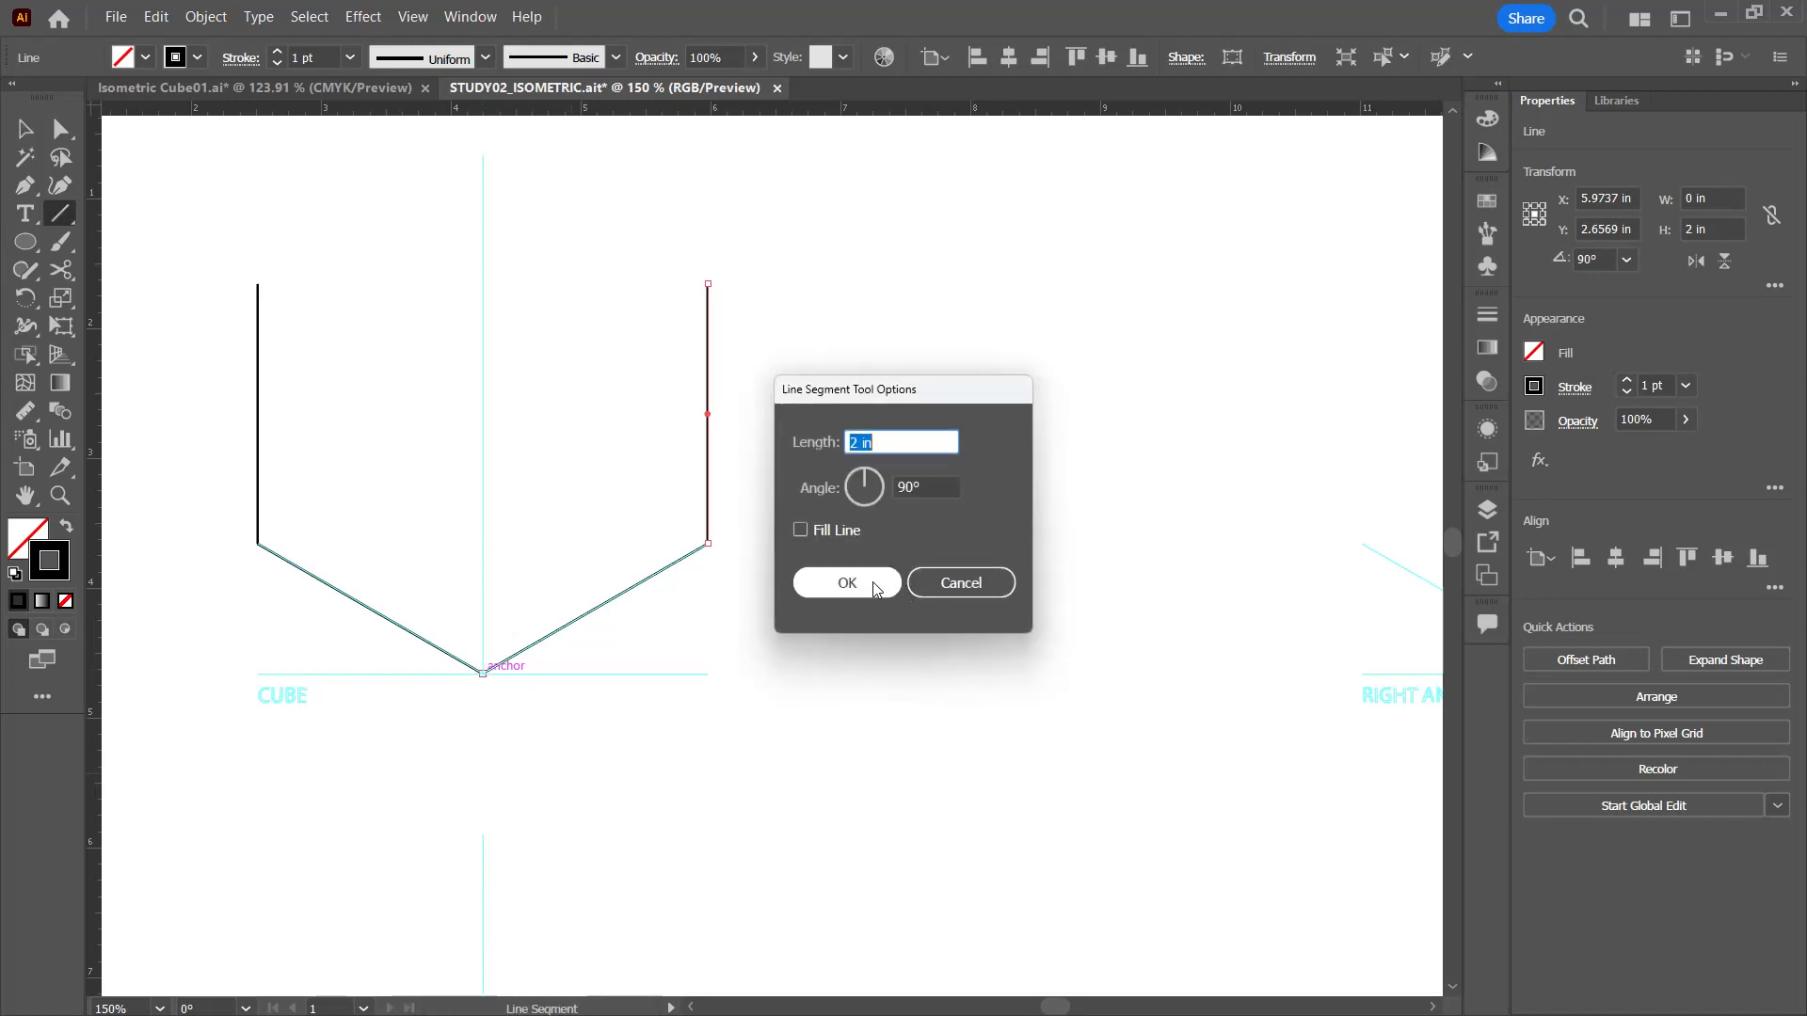
click(872, 581)
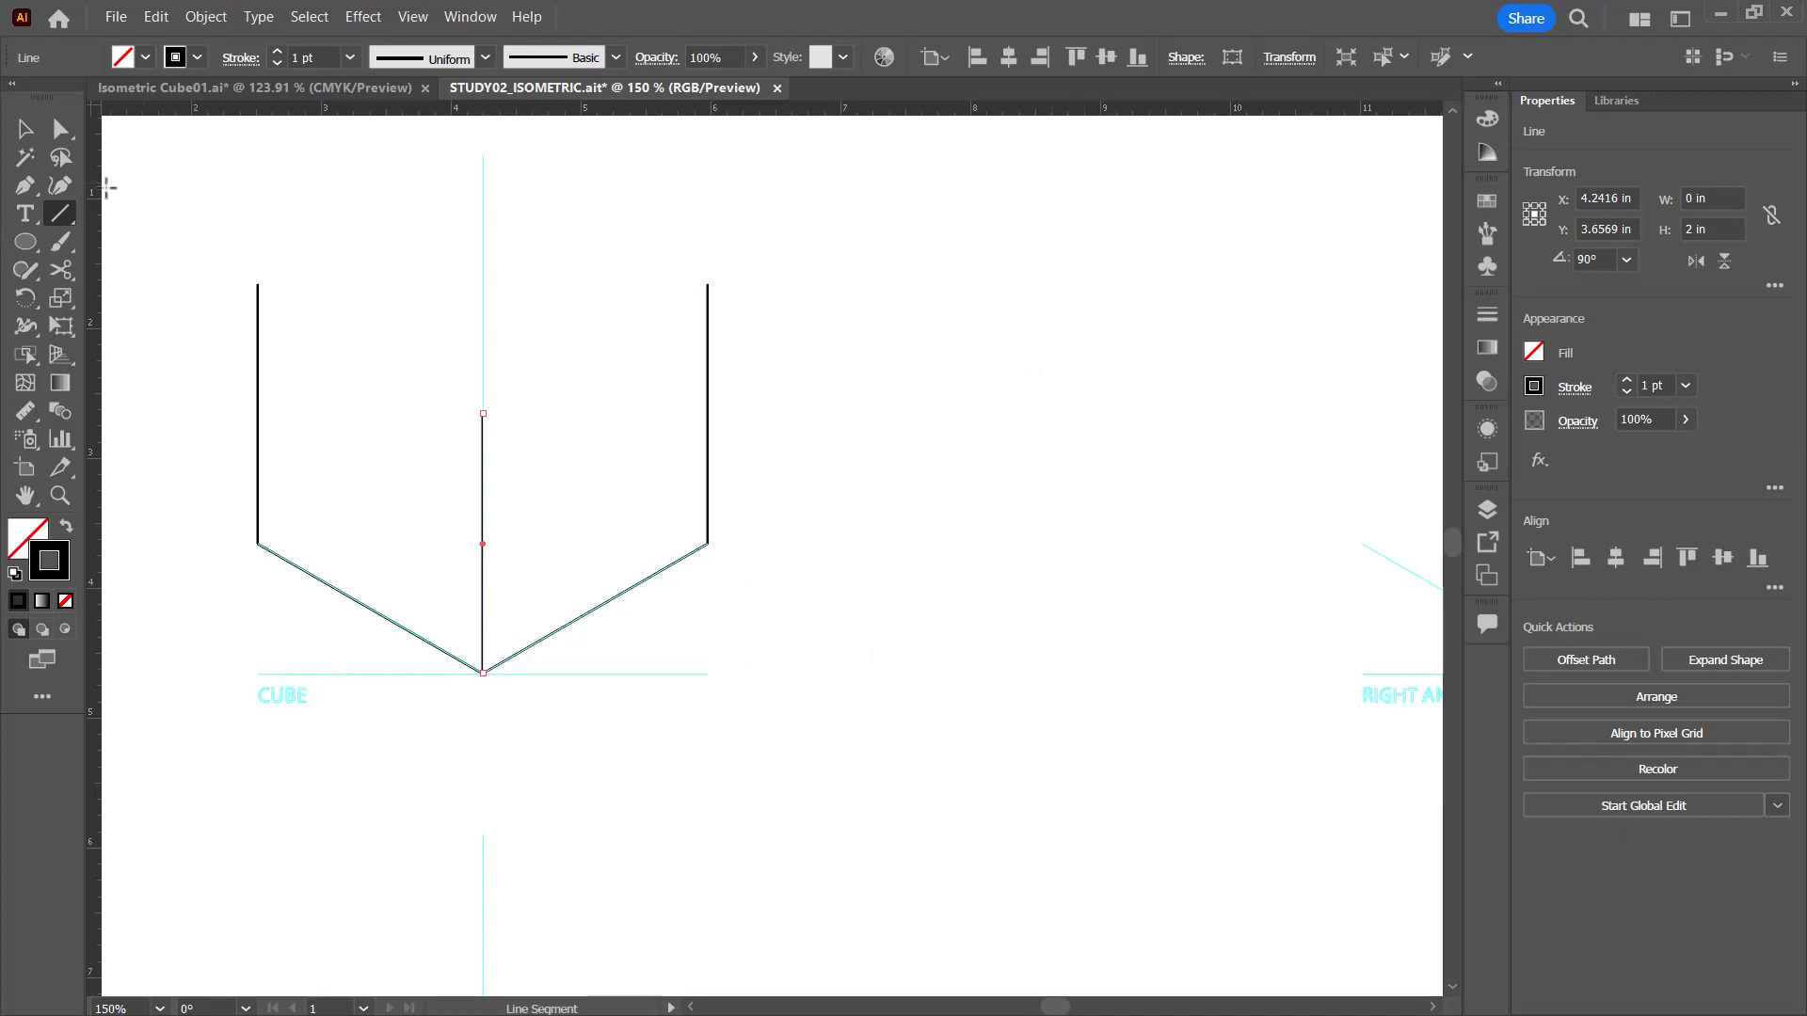
Step: Connect the upper ends of the left and right vertical edges to the top of the centre edge with line segments
drag(257, 283, 483, 414)
click(469, 18)
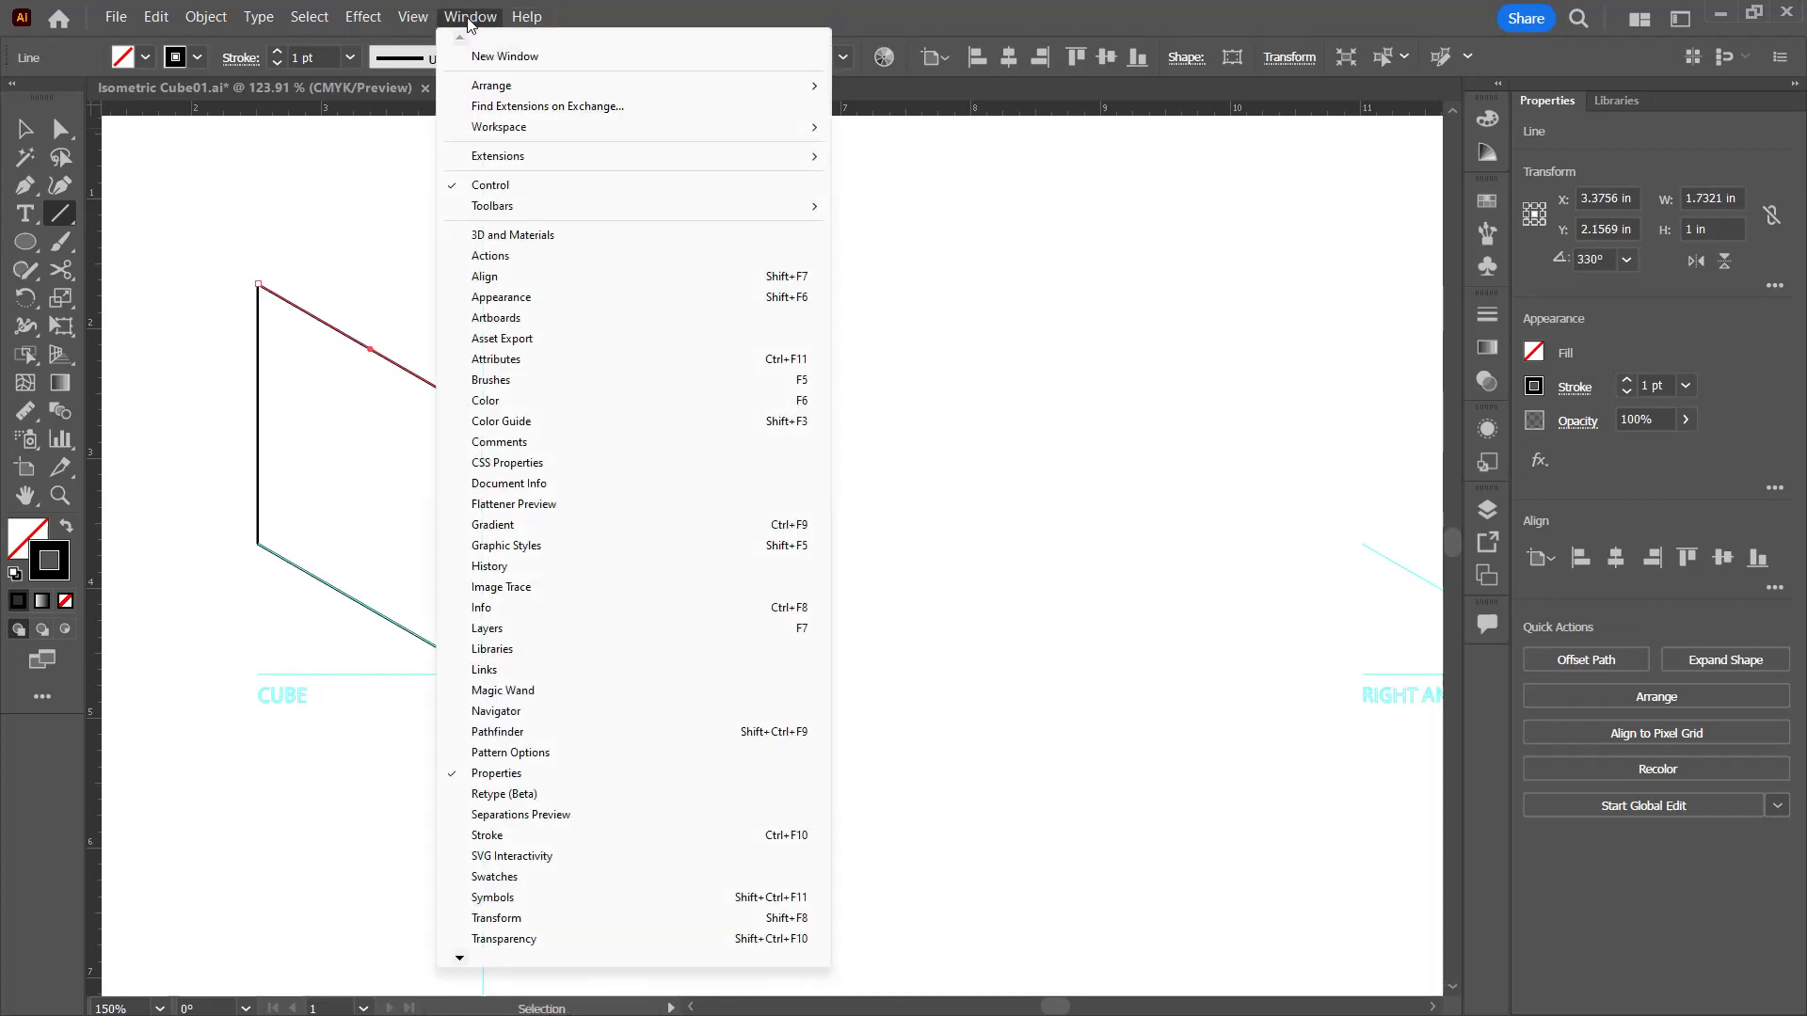
mouse_move(412, 17)
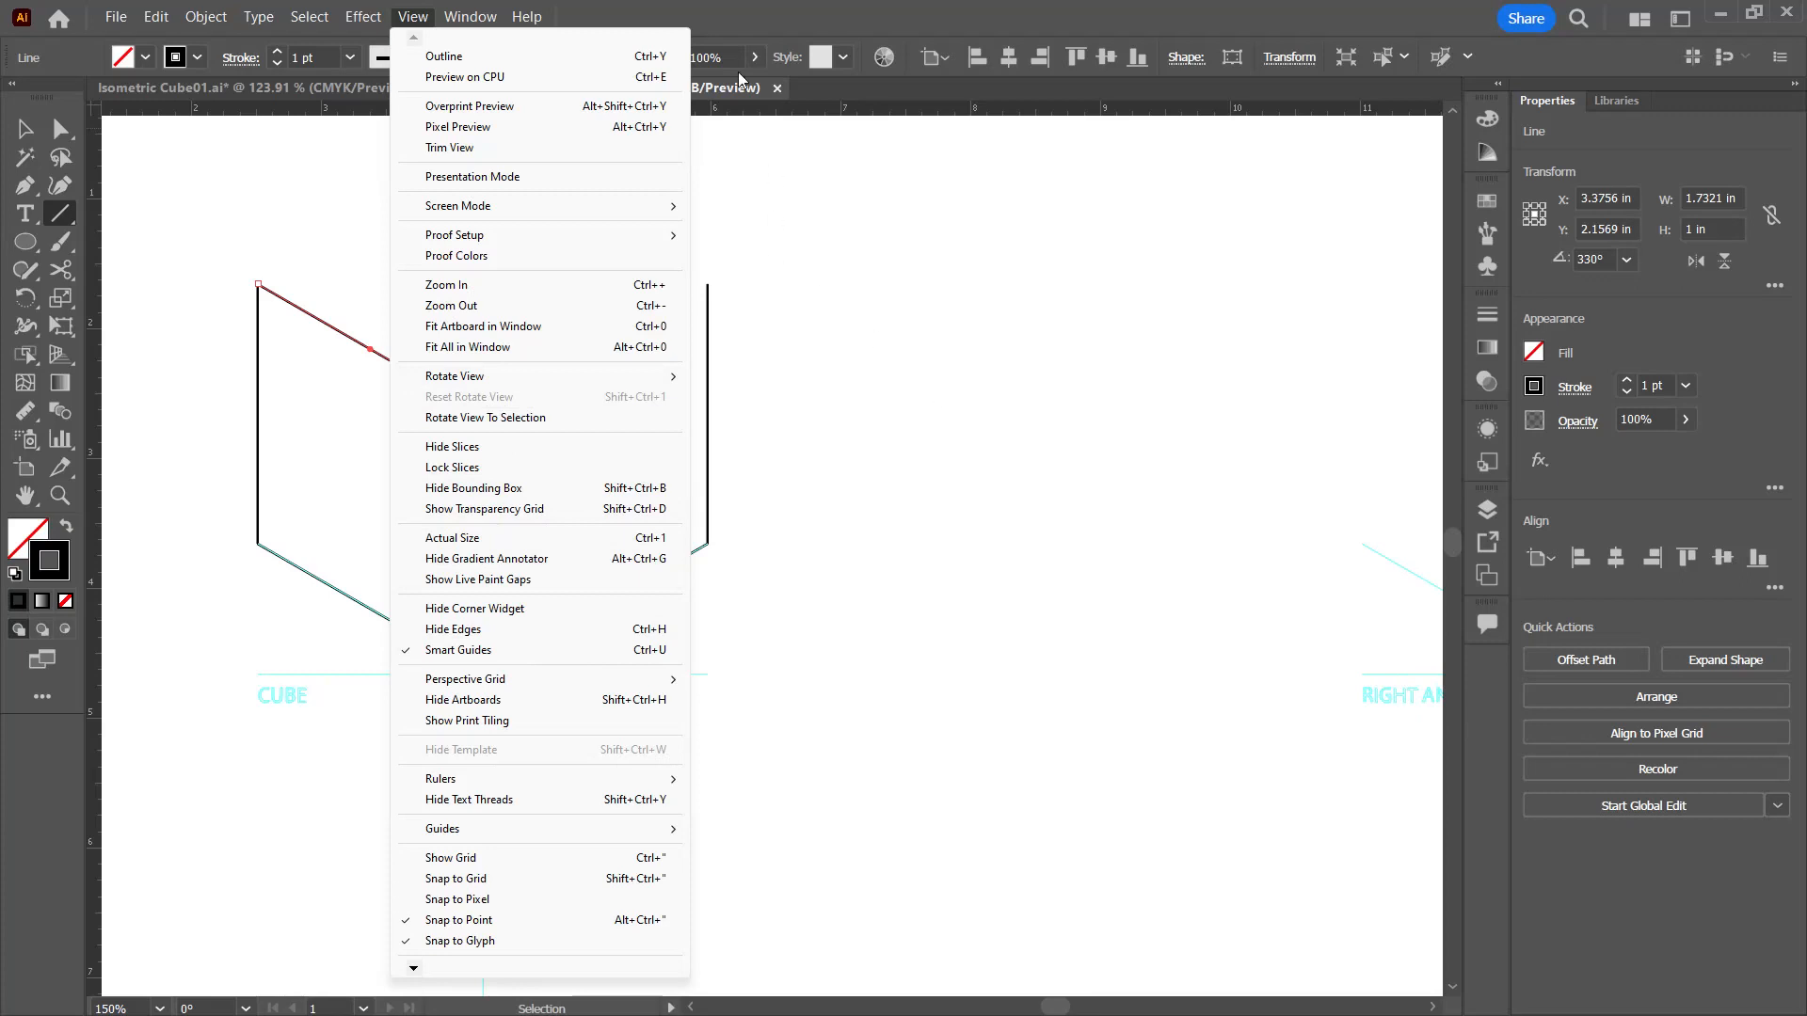
click(742, 8)
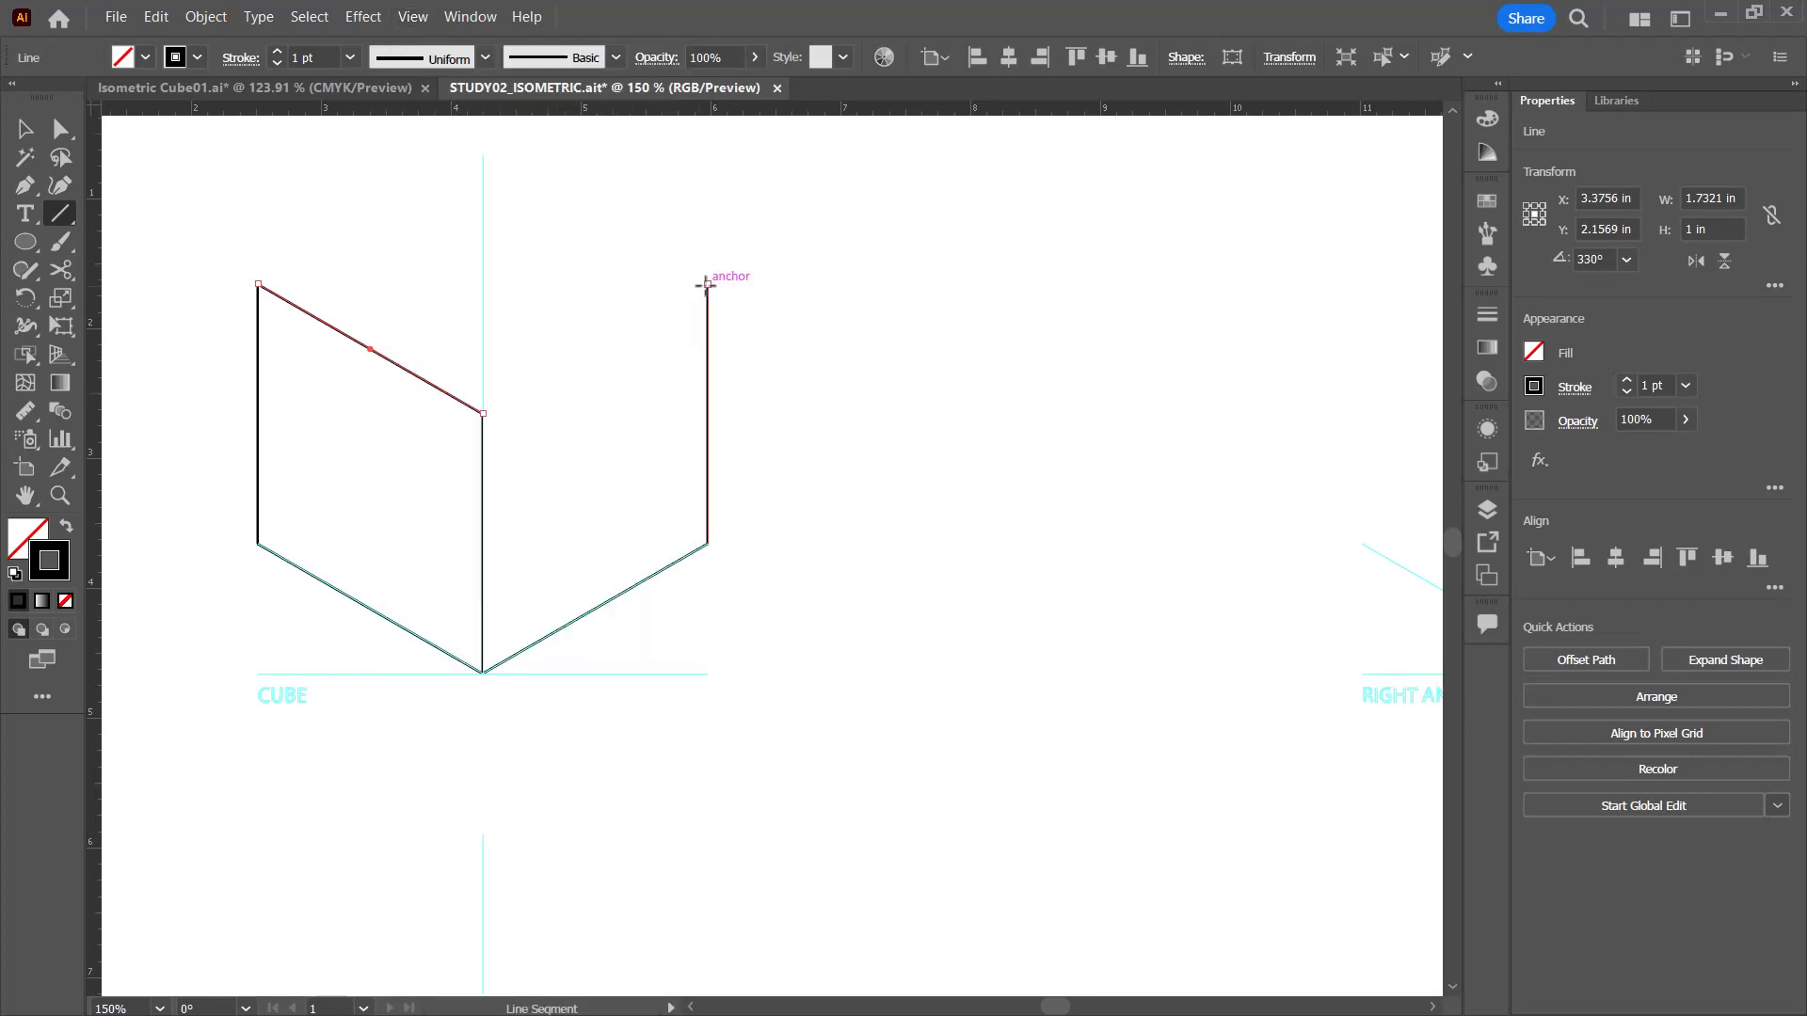
drag(707, 282, 484, 414)
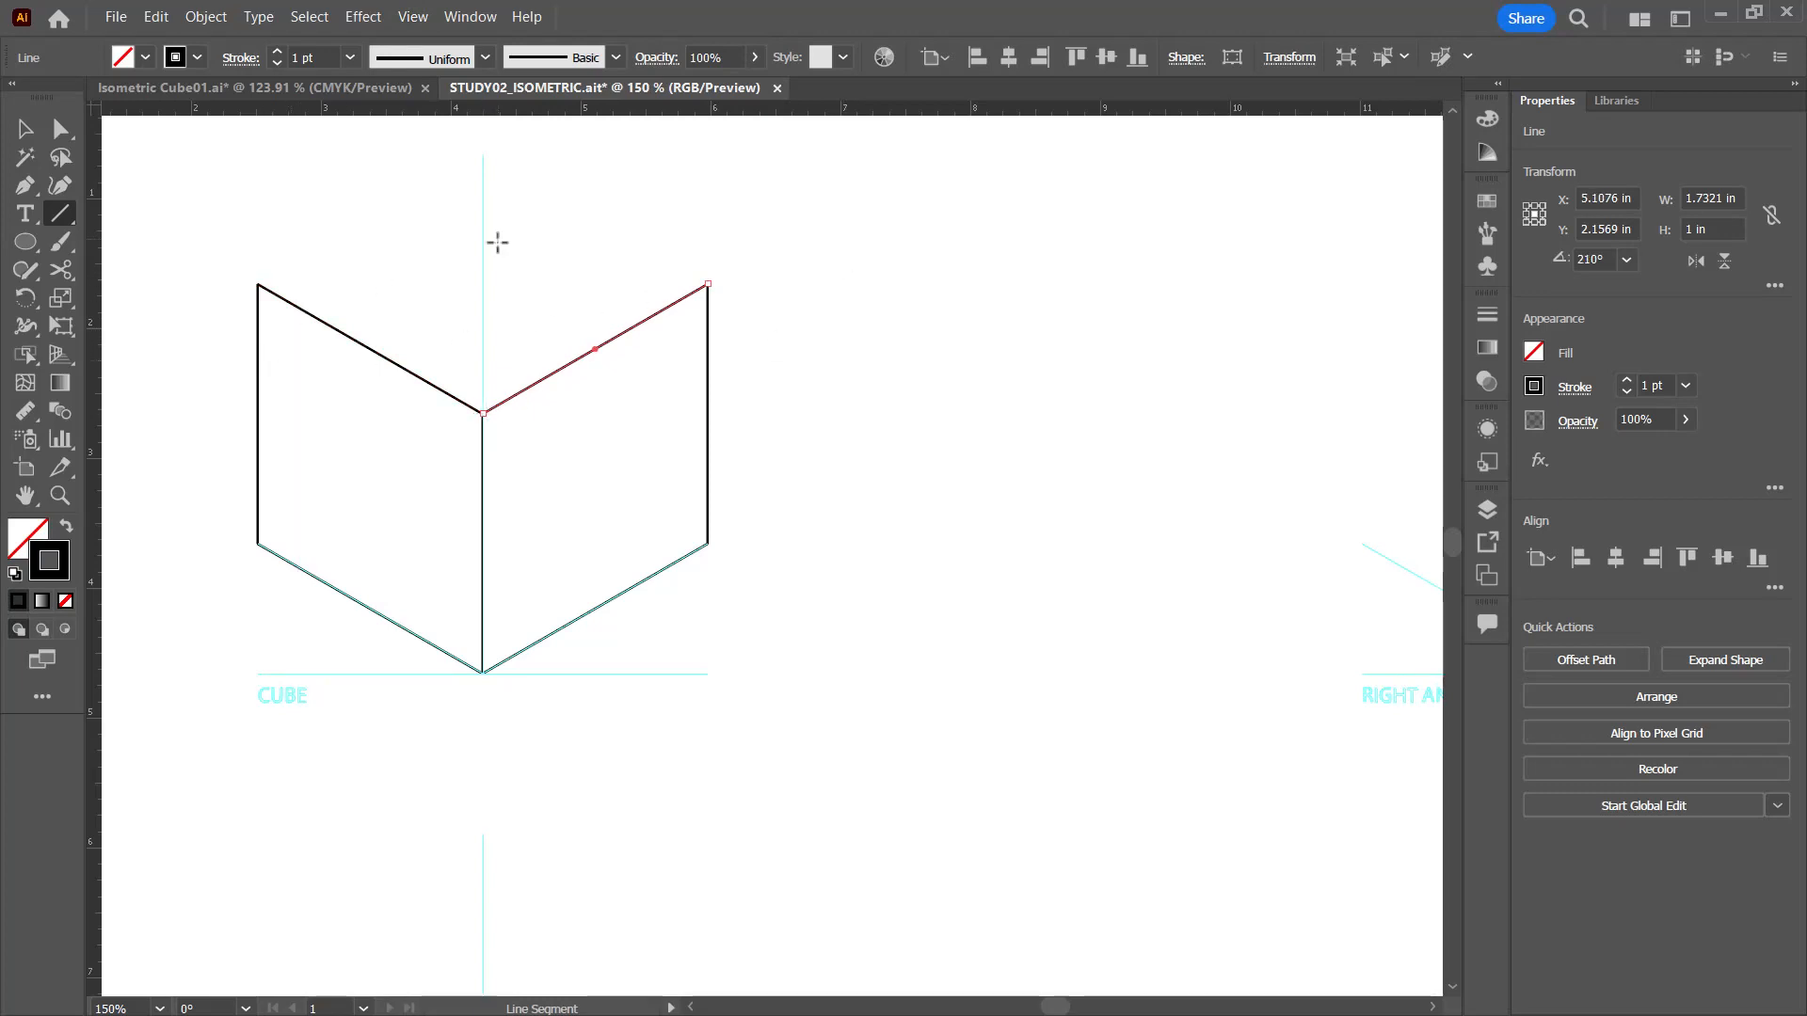
Step: Close the cube's top face with a 2 in line at 30° from the left upper corner and a line joining it from the right, then deselect
click(257, 282)
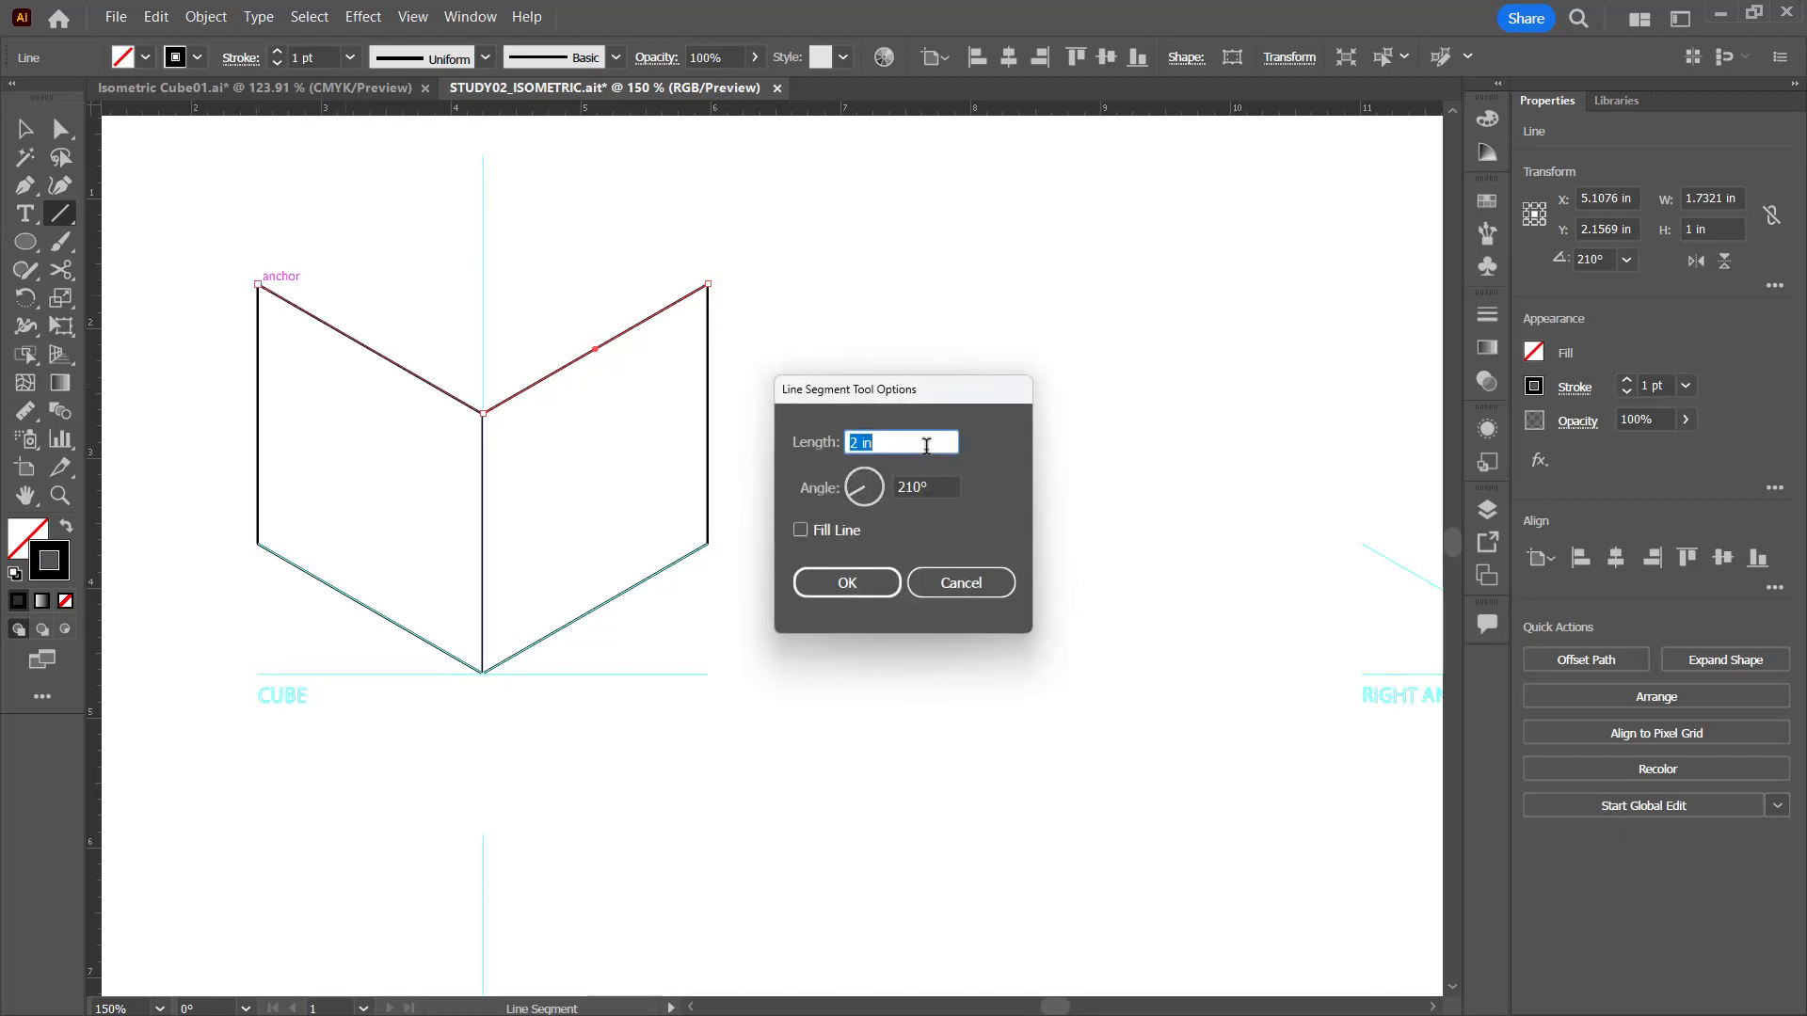
key(Tab)
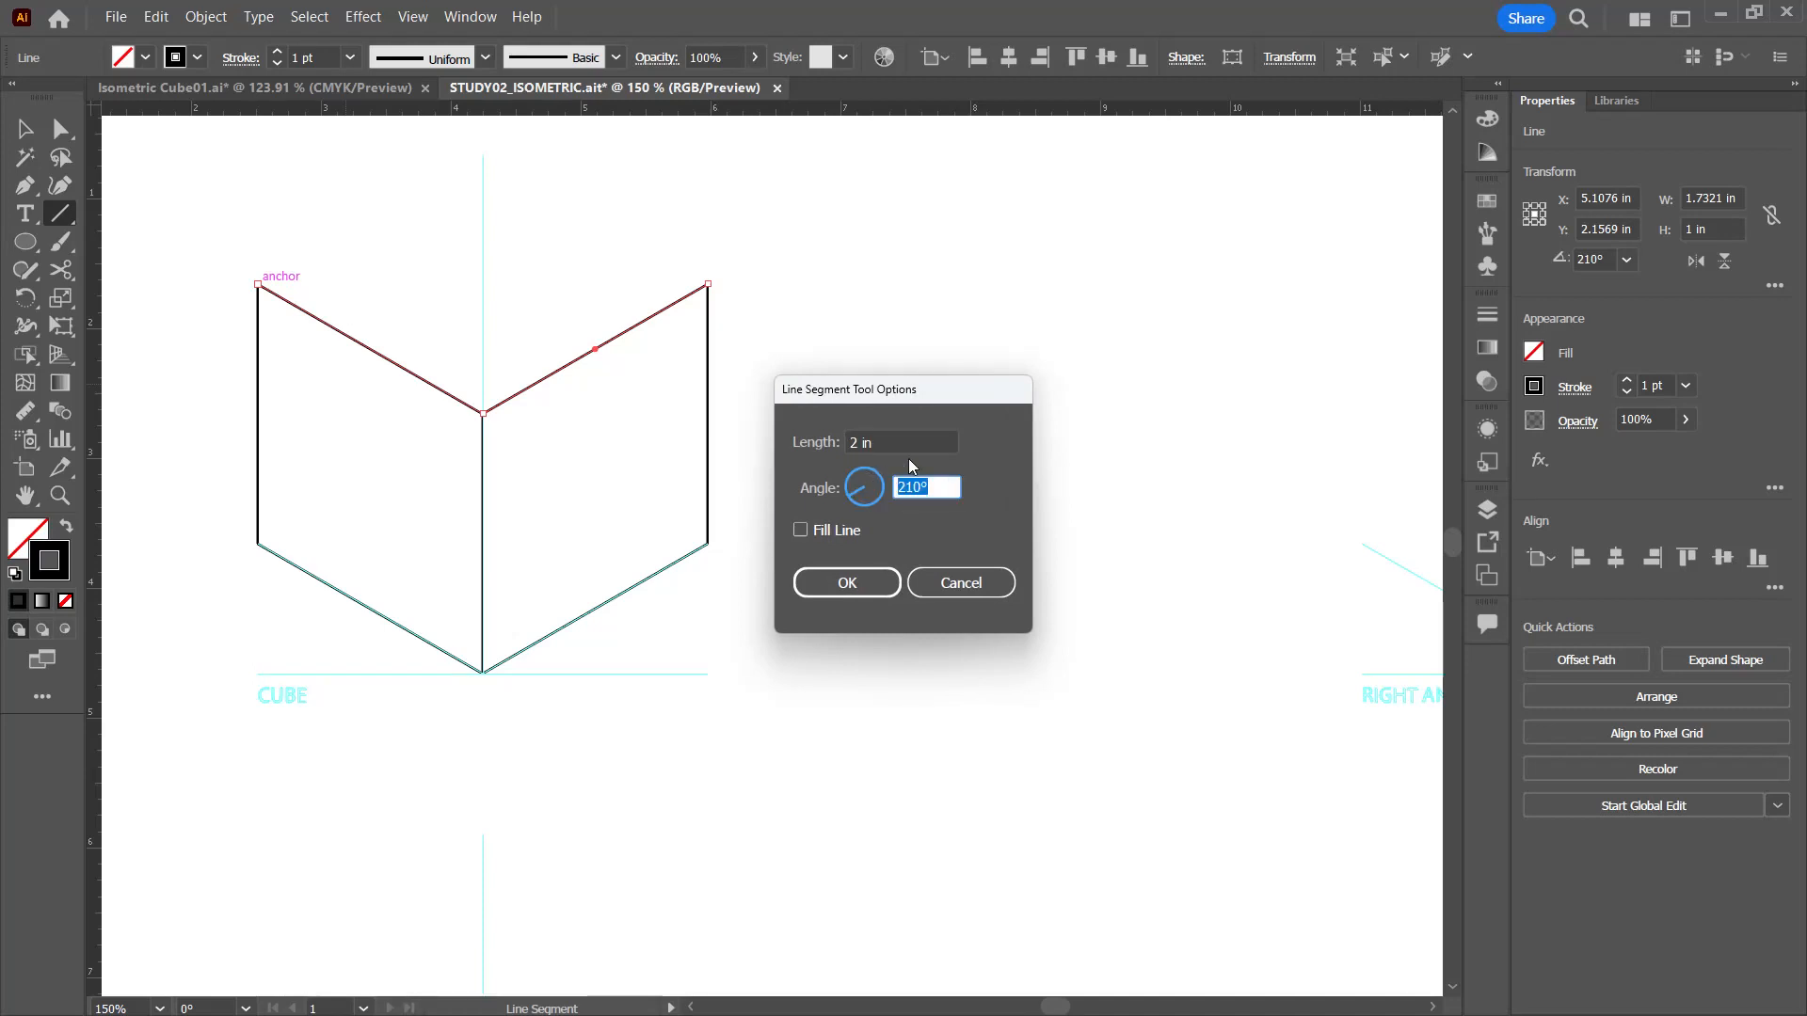
key(Return)
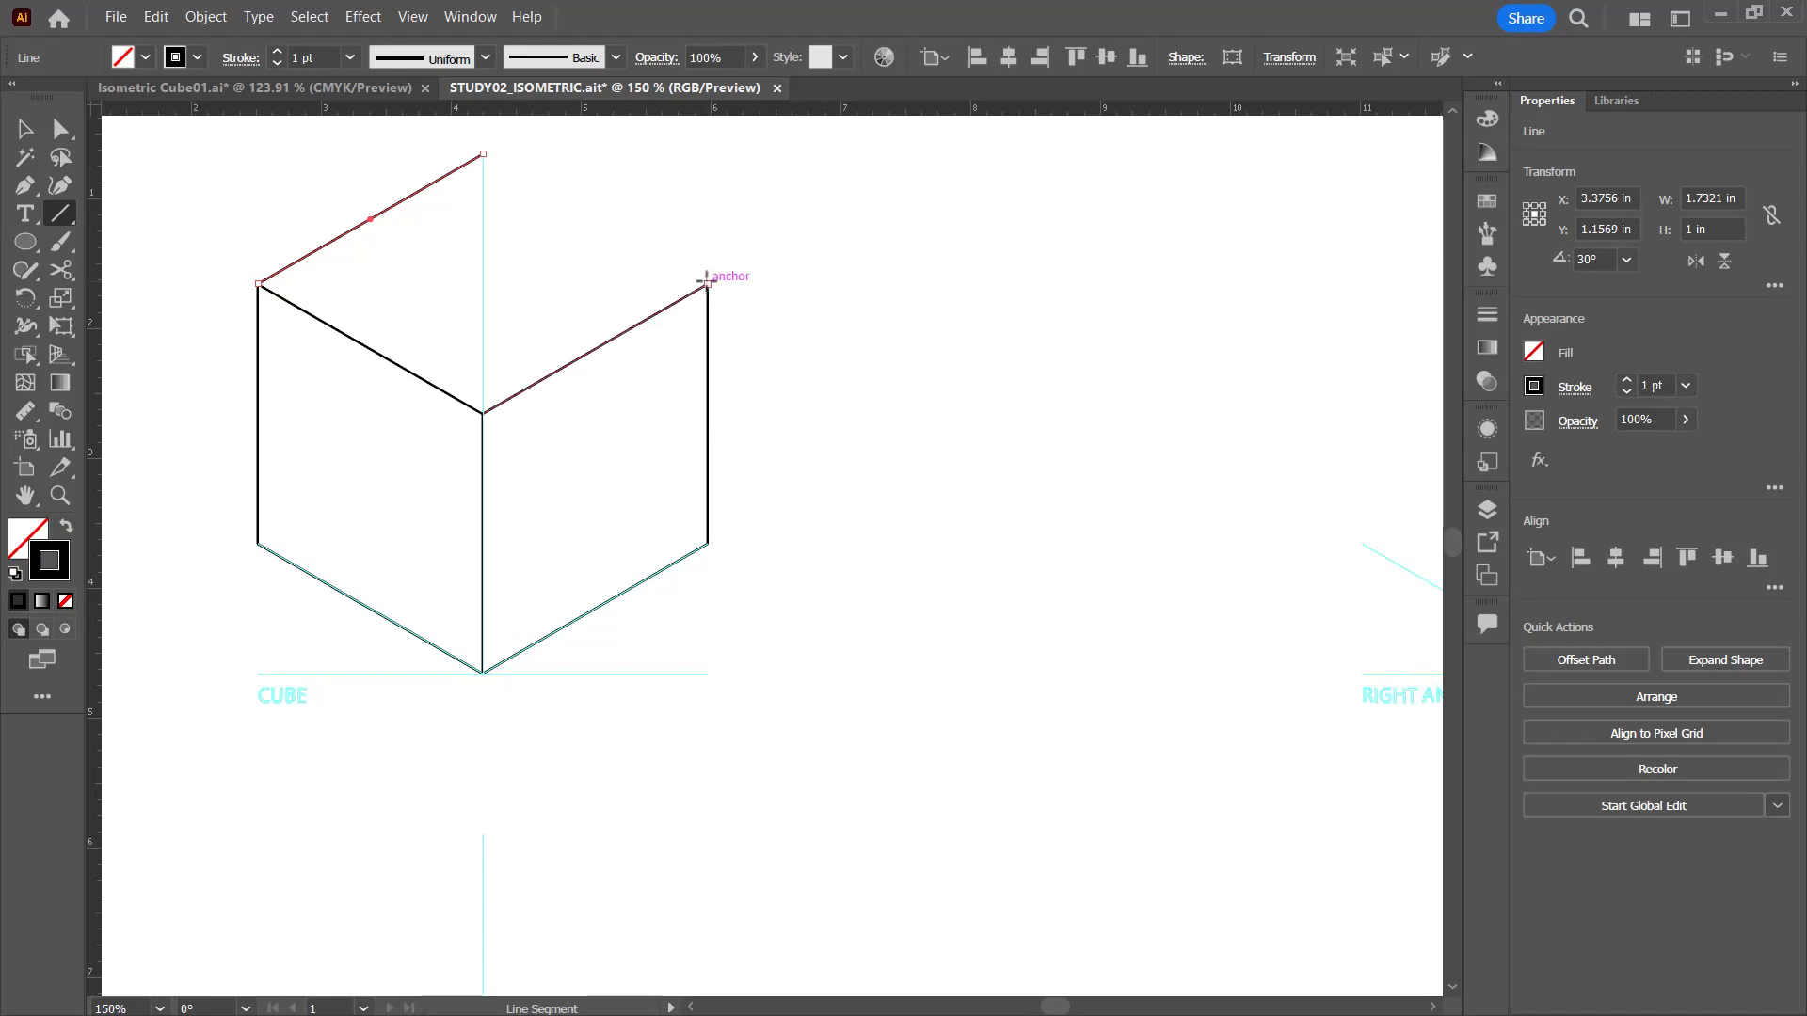
drag(706, 280, 484, 153)
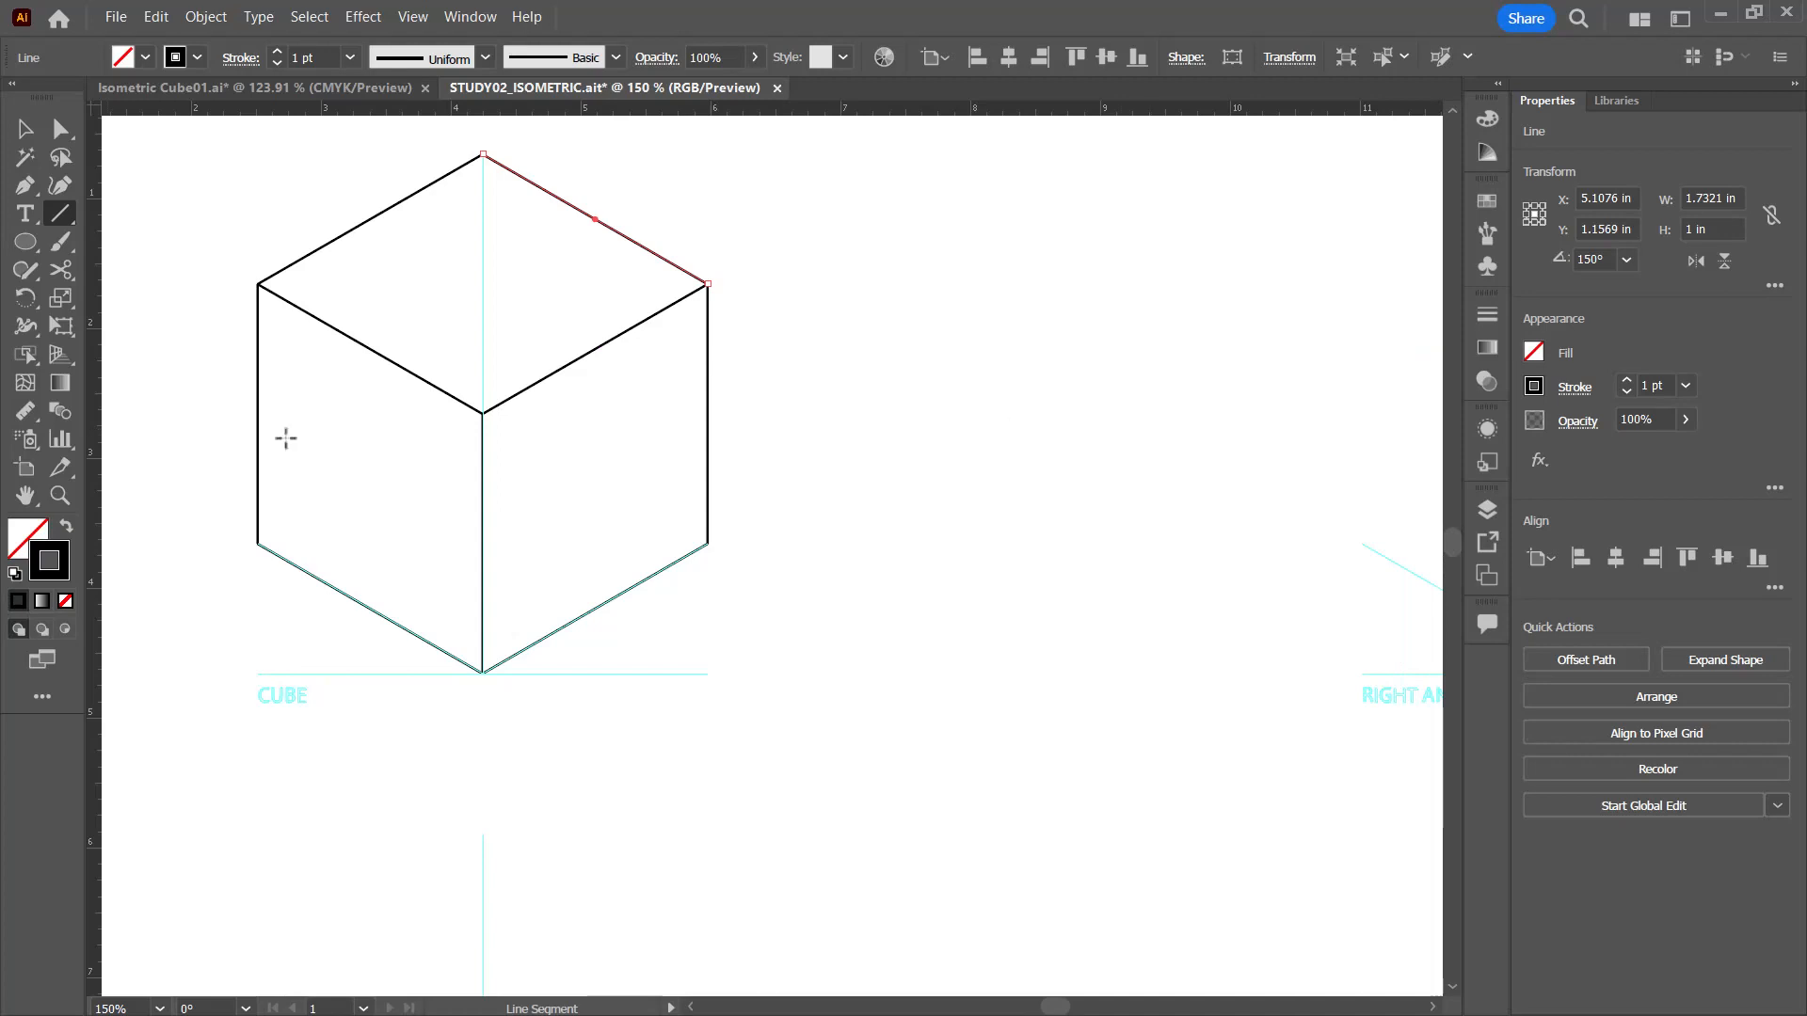
key(v)
click(974, 433)
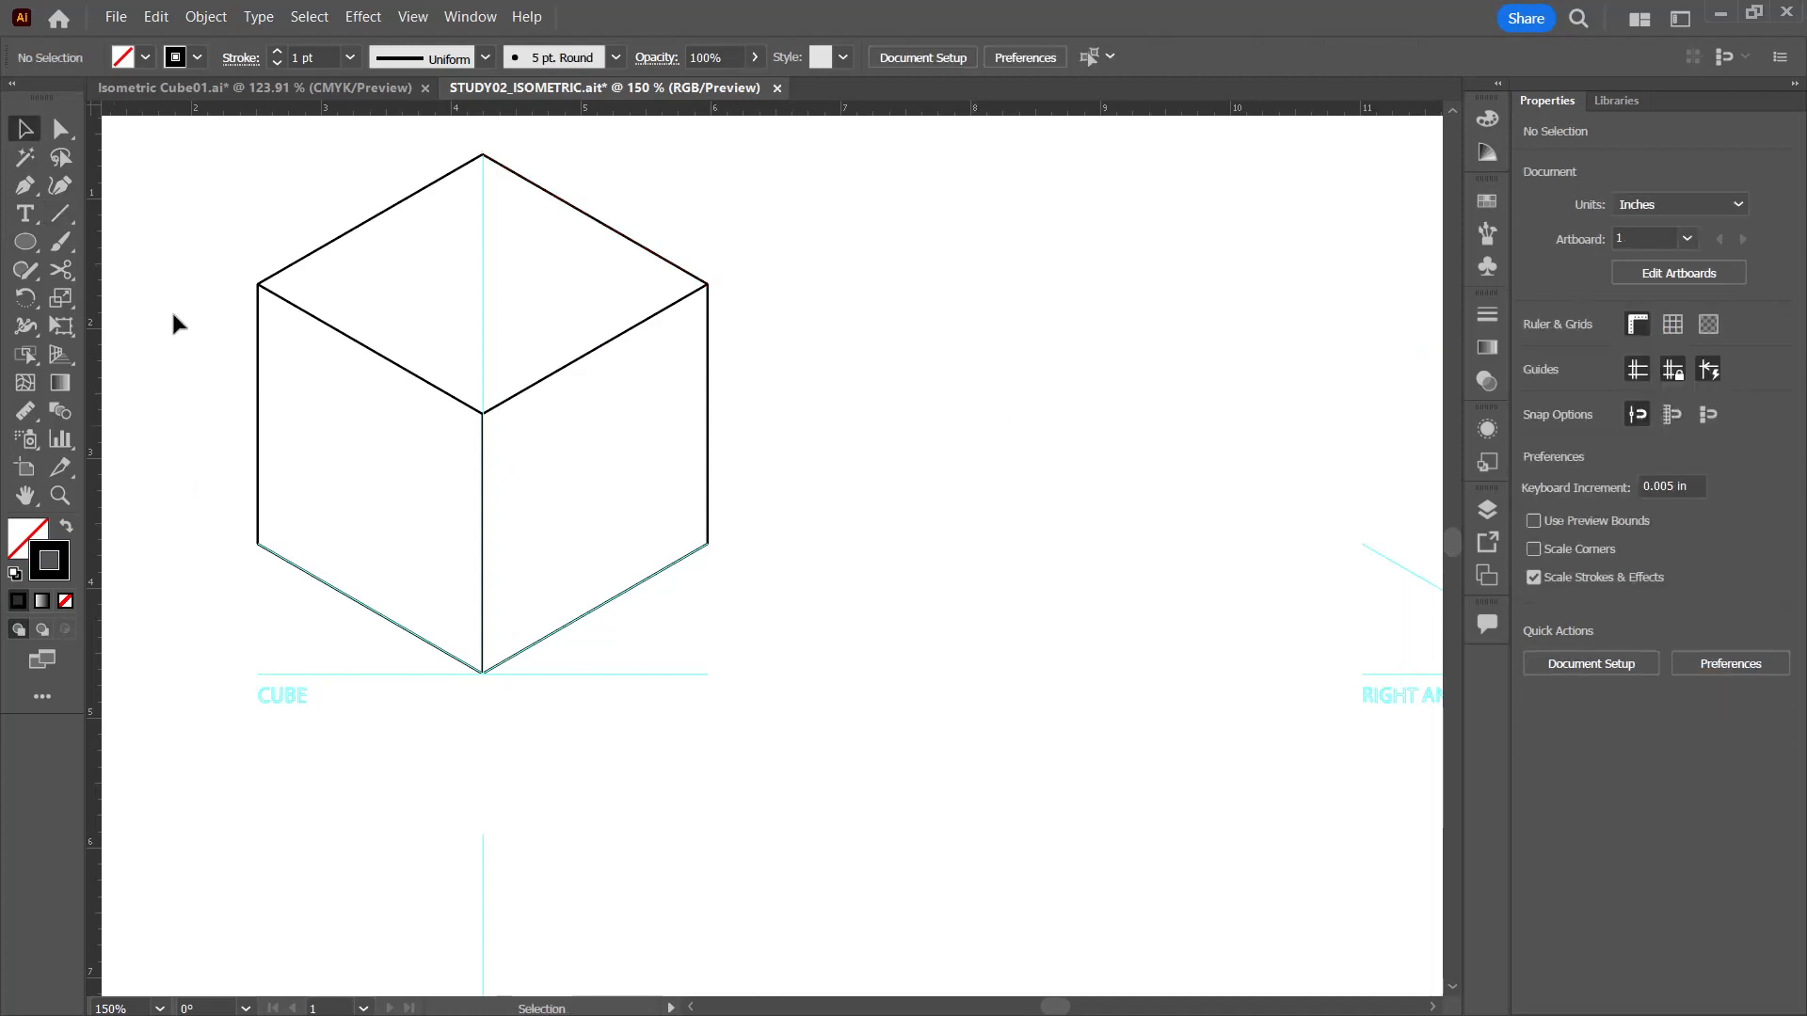
Step: Join the cube's left vertical edge and the top face's front left edge into one path
click(259, 344)
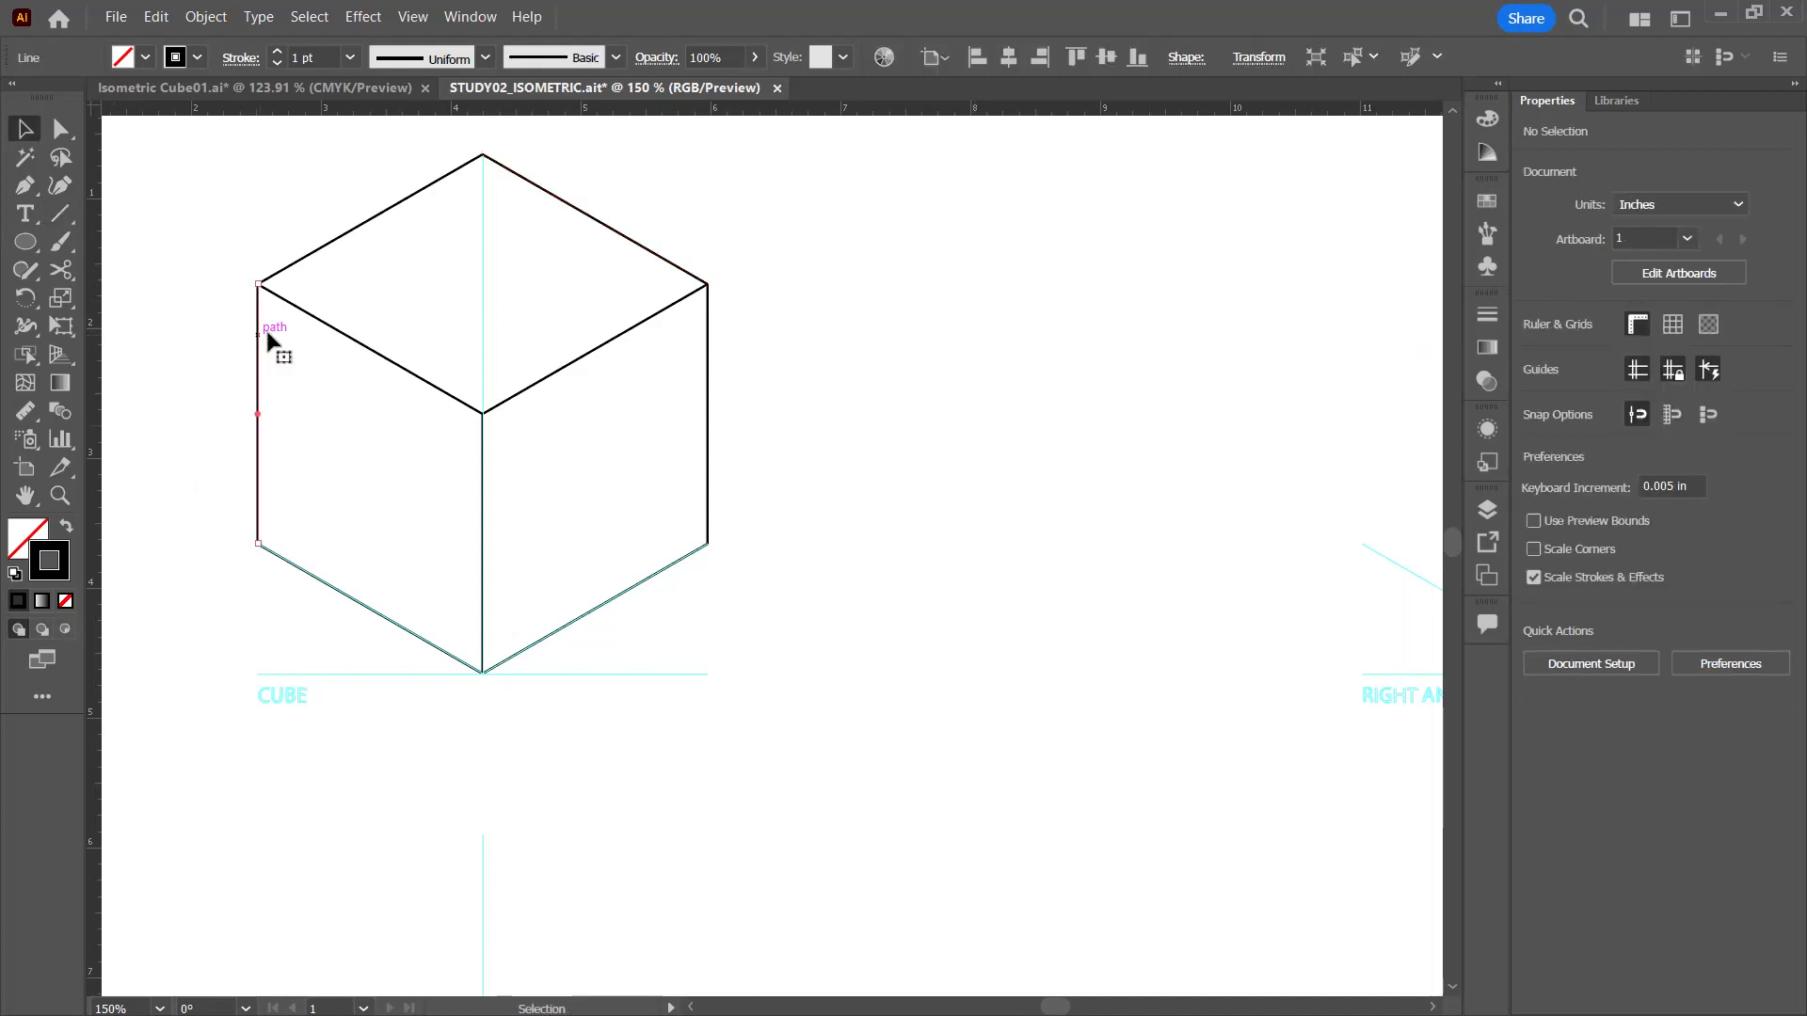
shift+click(336, 331)
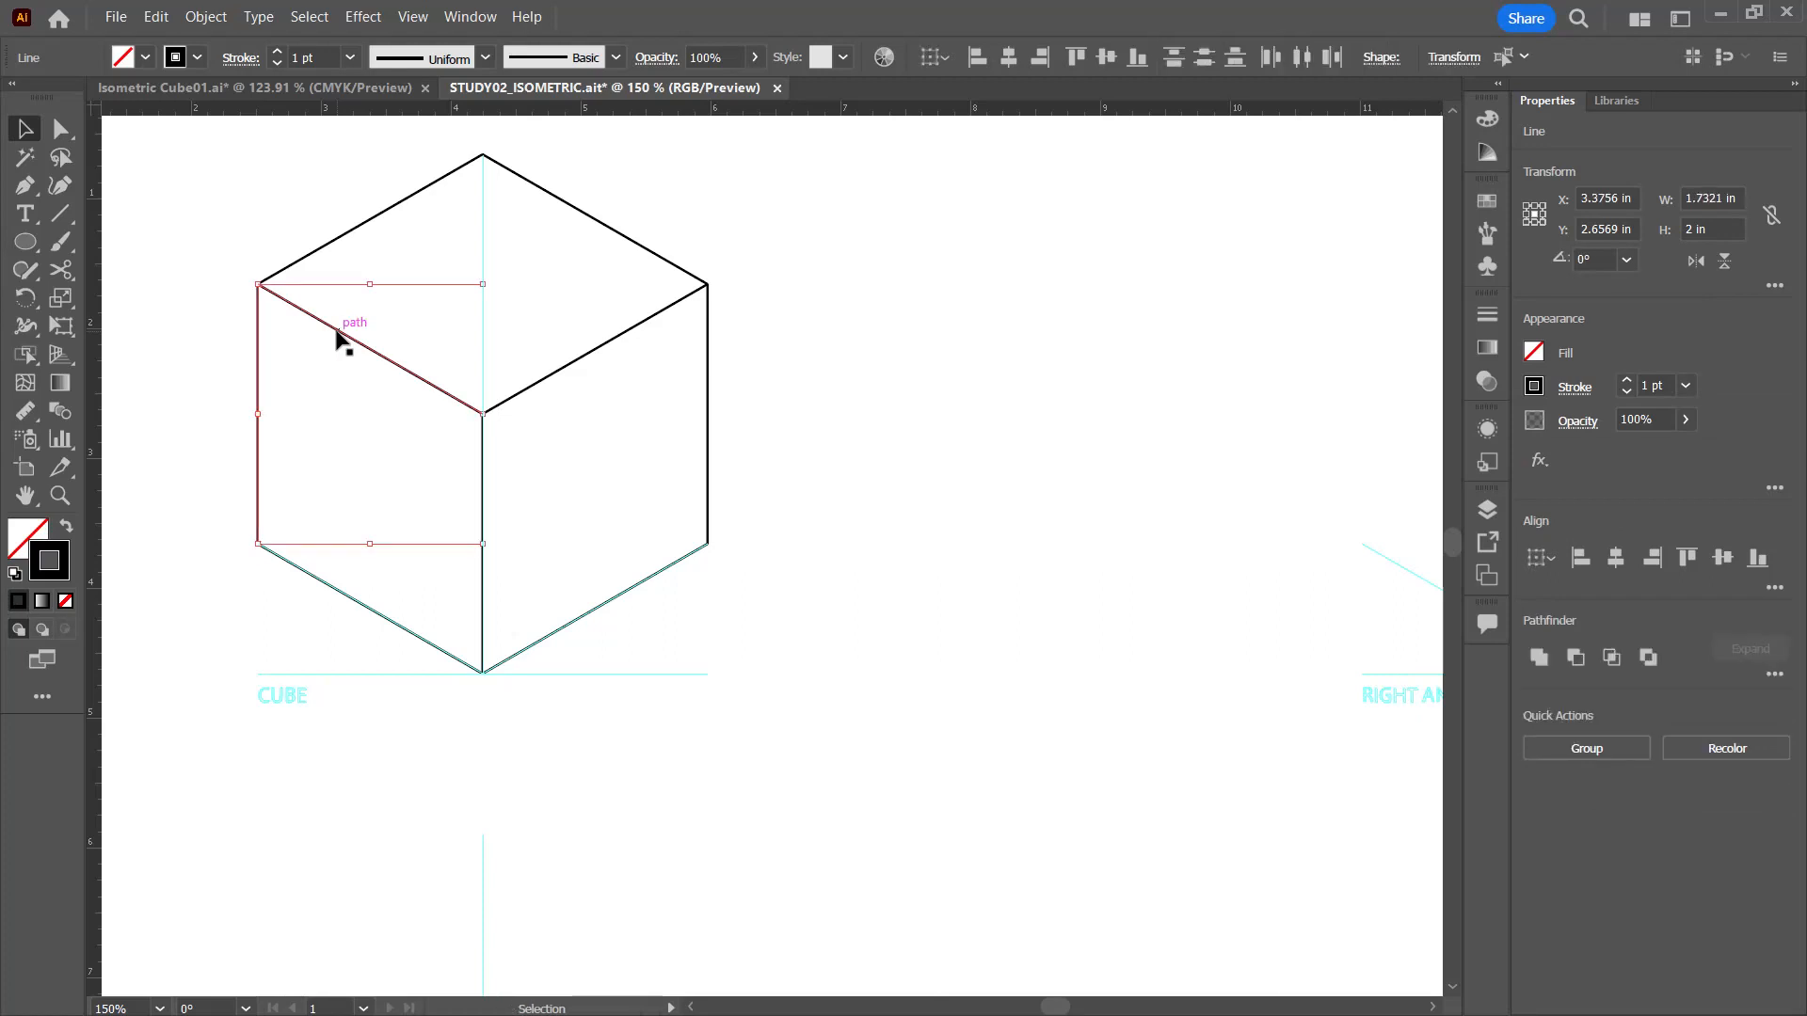
key(a)
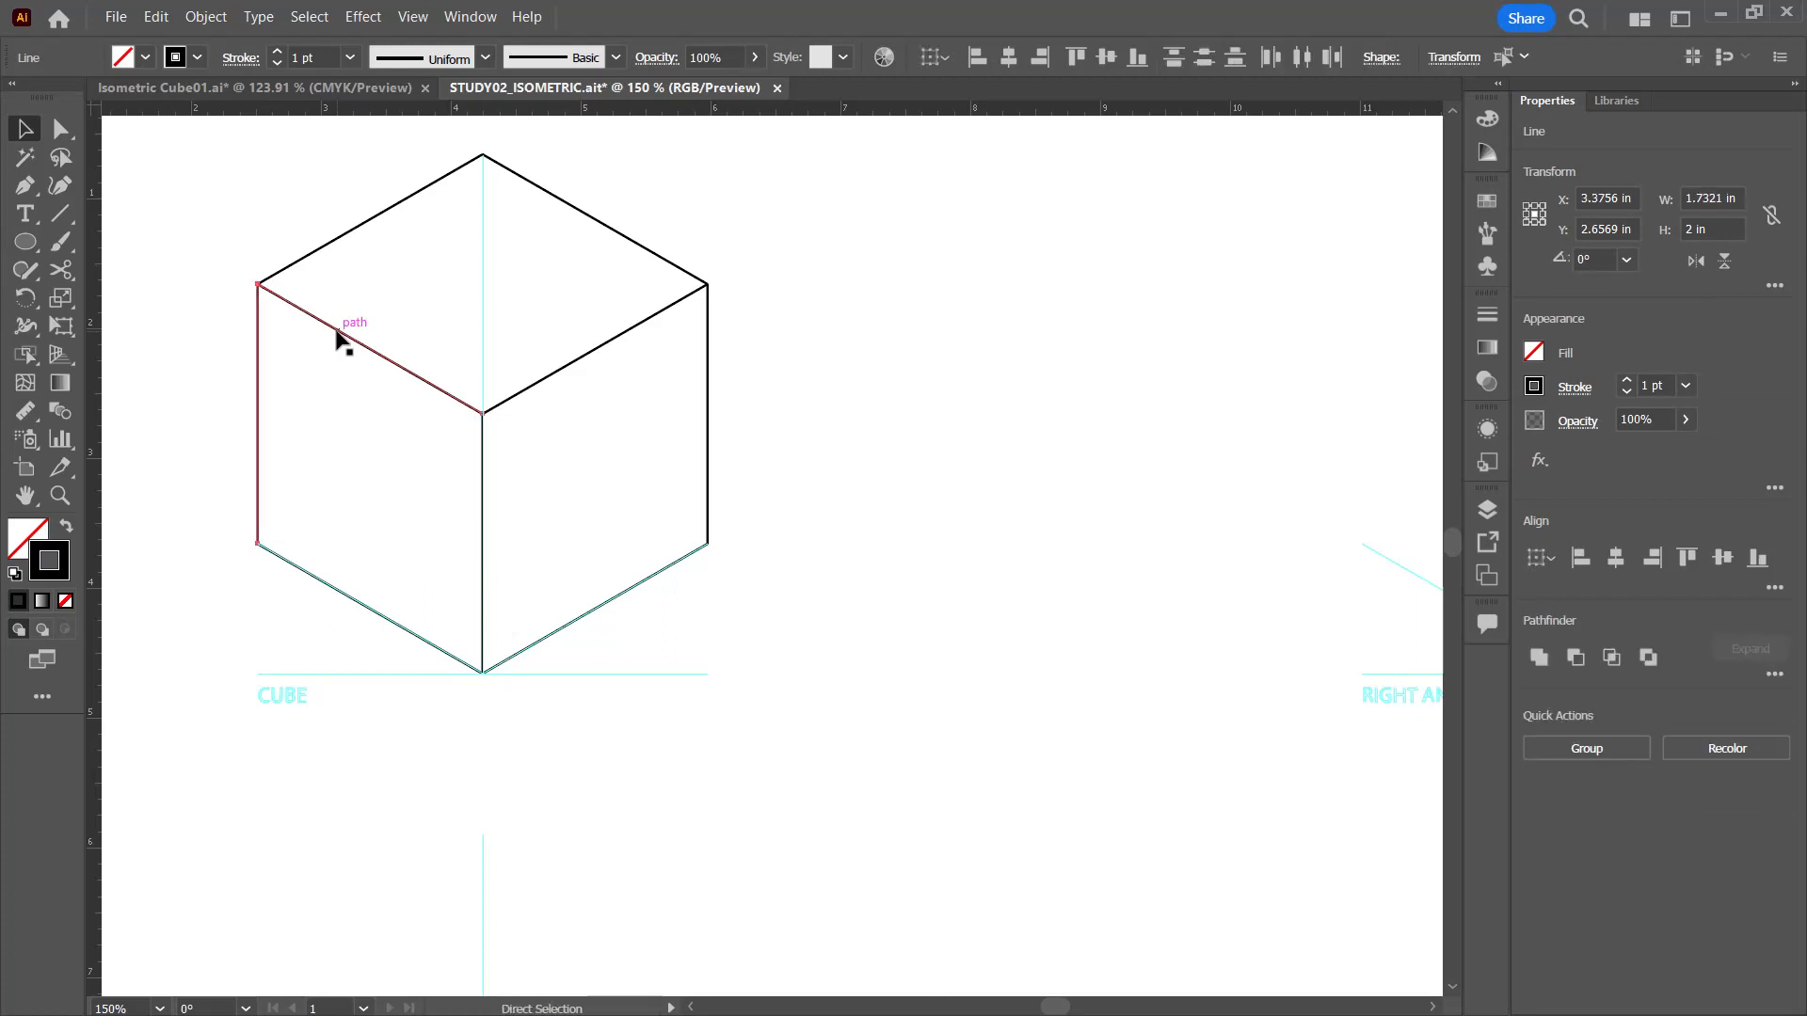
key(ctrl+j)
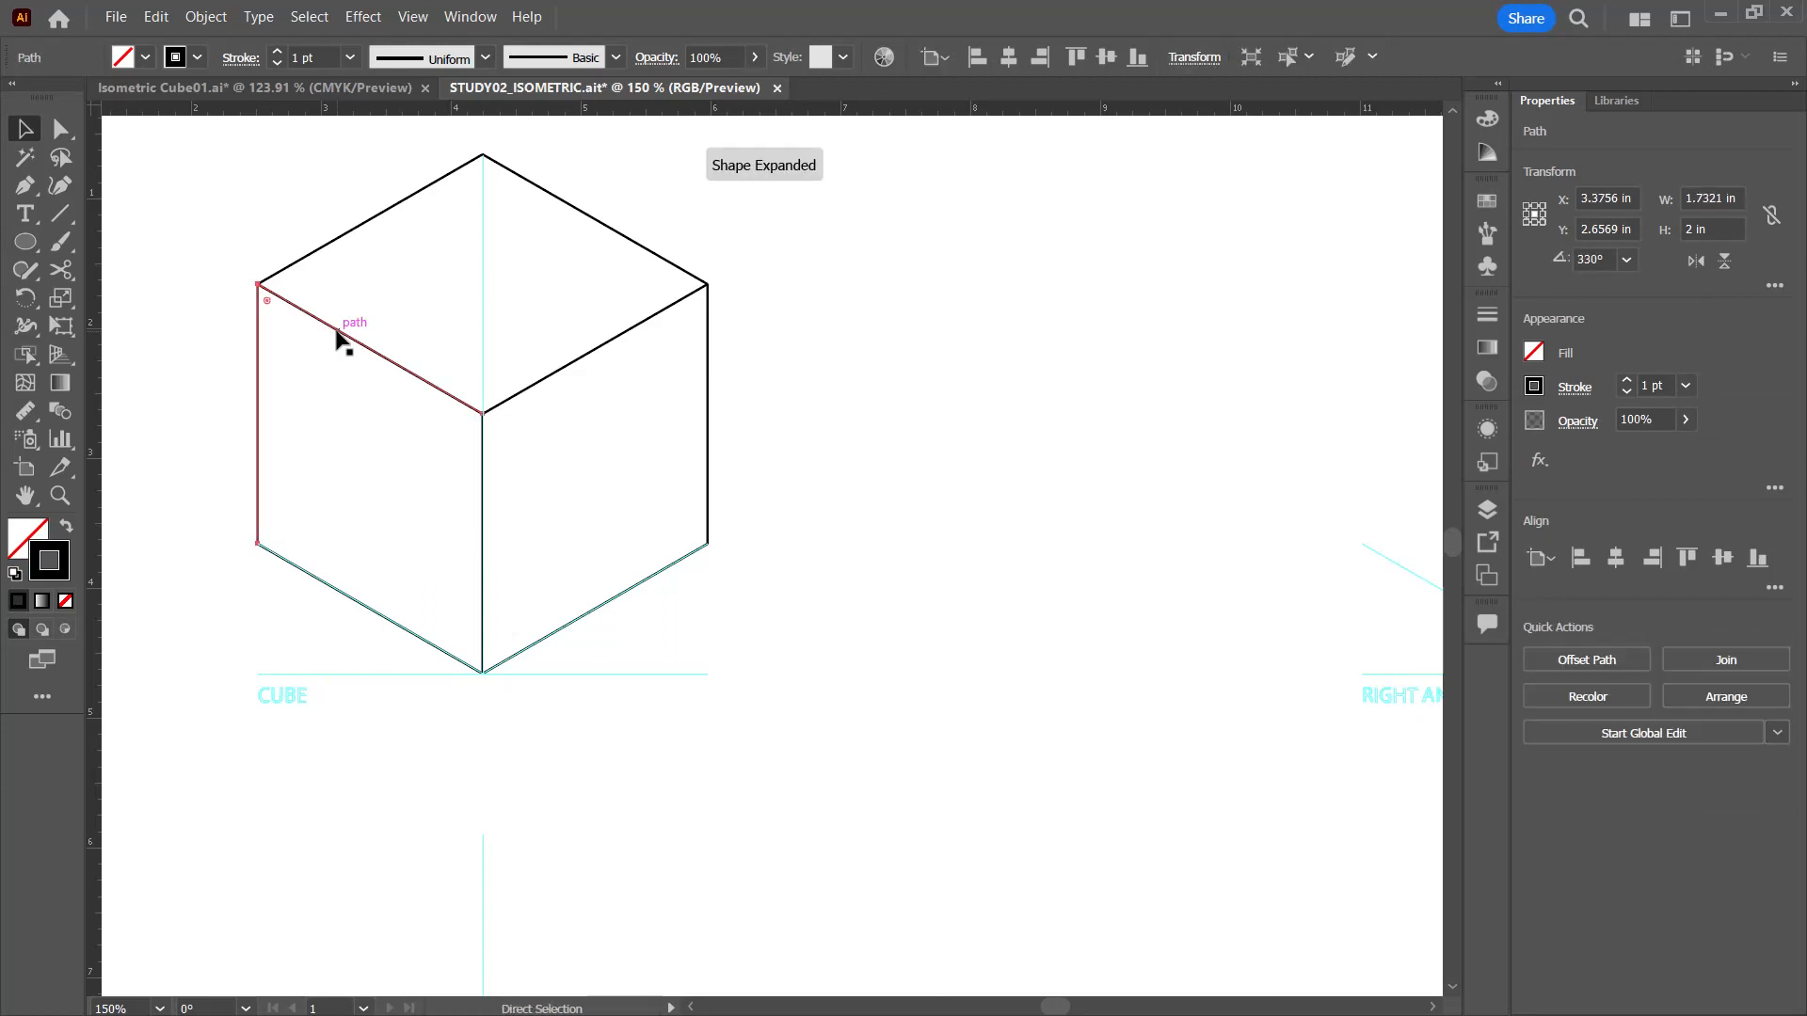
key(v)
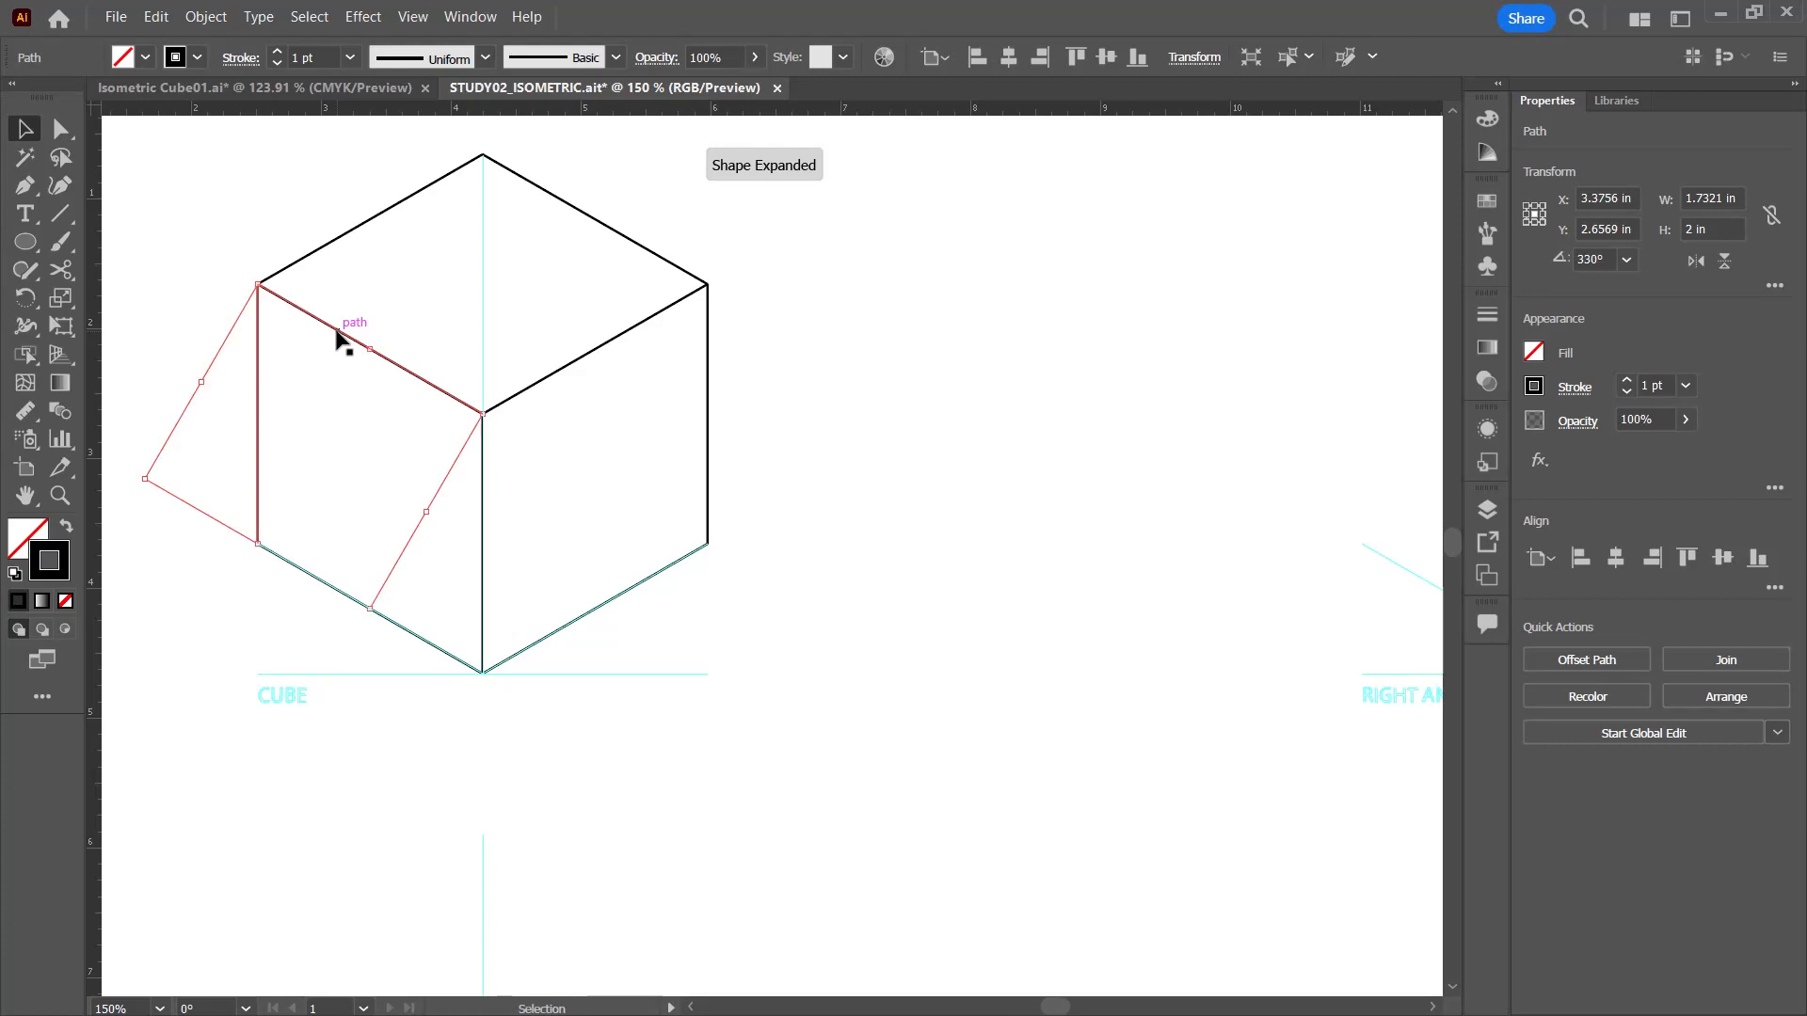
Step: Join the cube's left bottom edge to the path of the left vertical edge and deselect
click(415, 635)
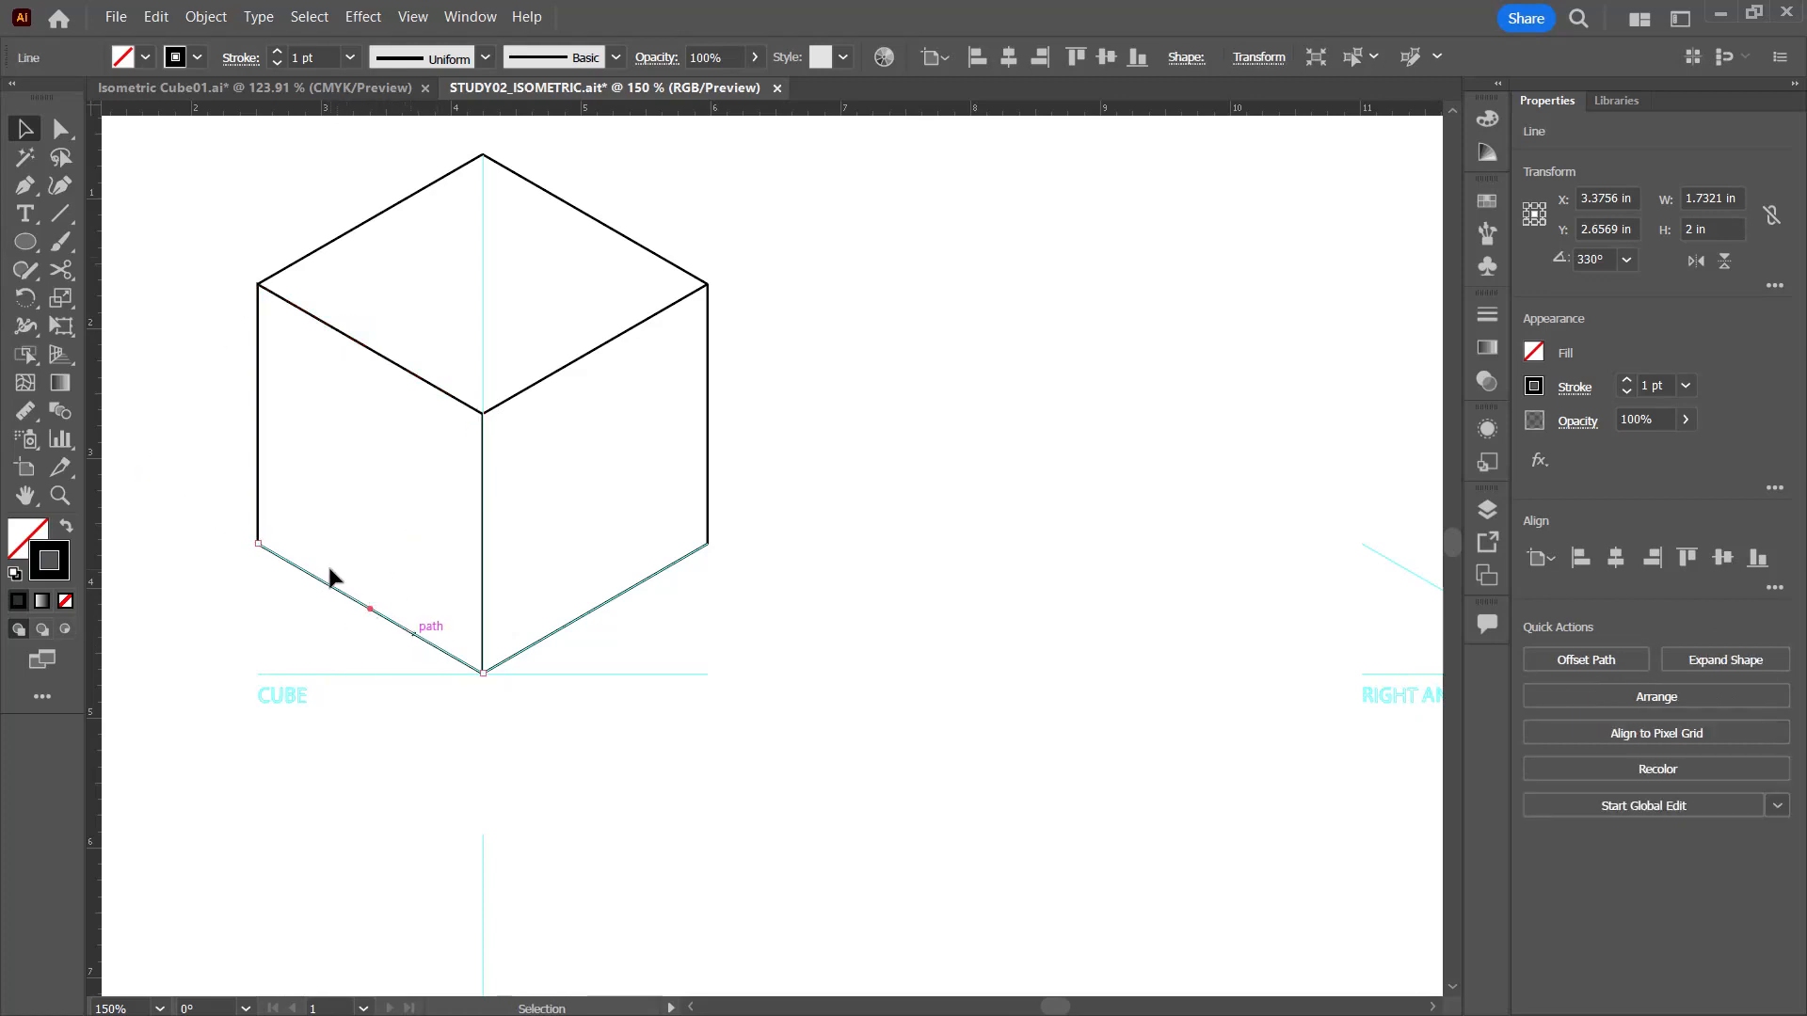
shift+click(260, 513)
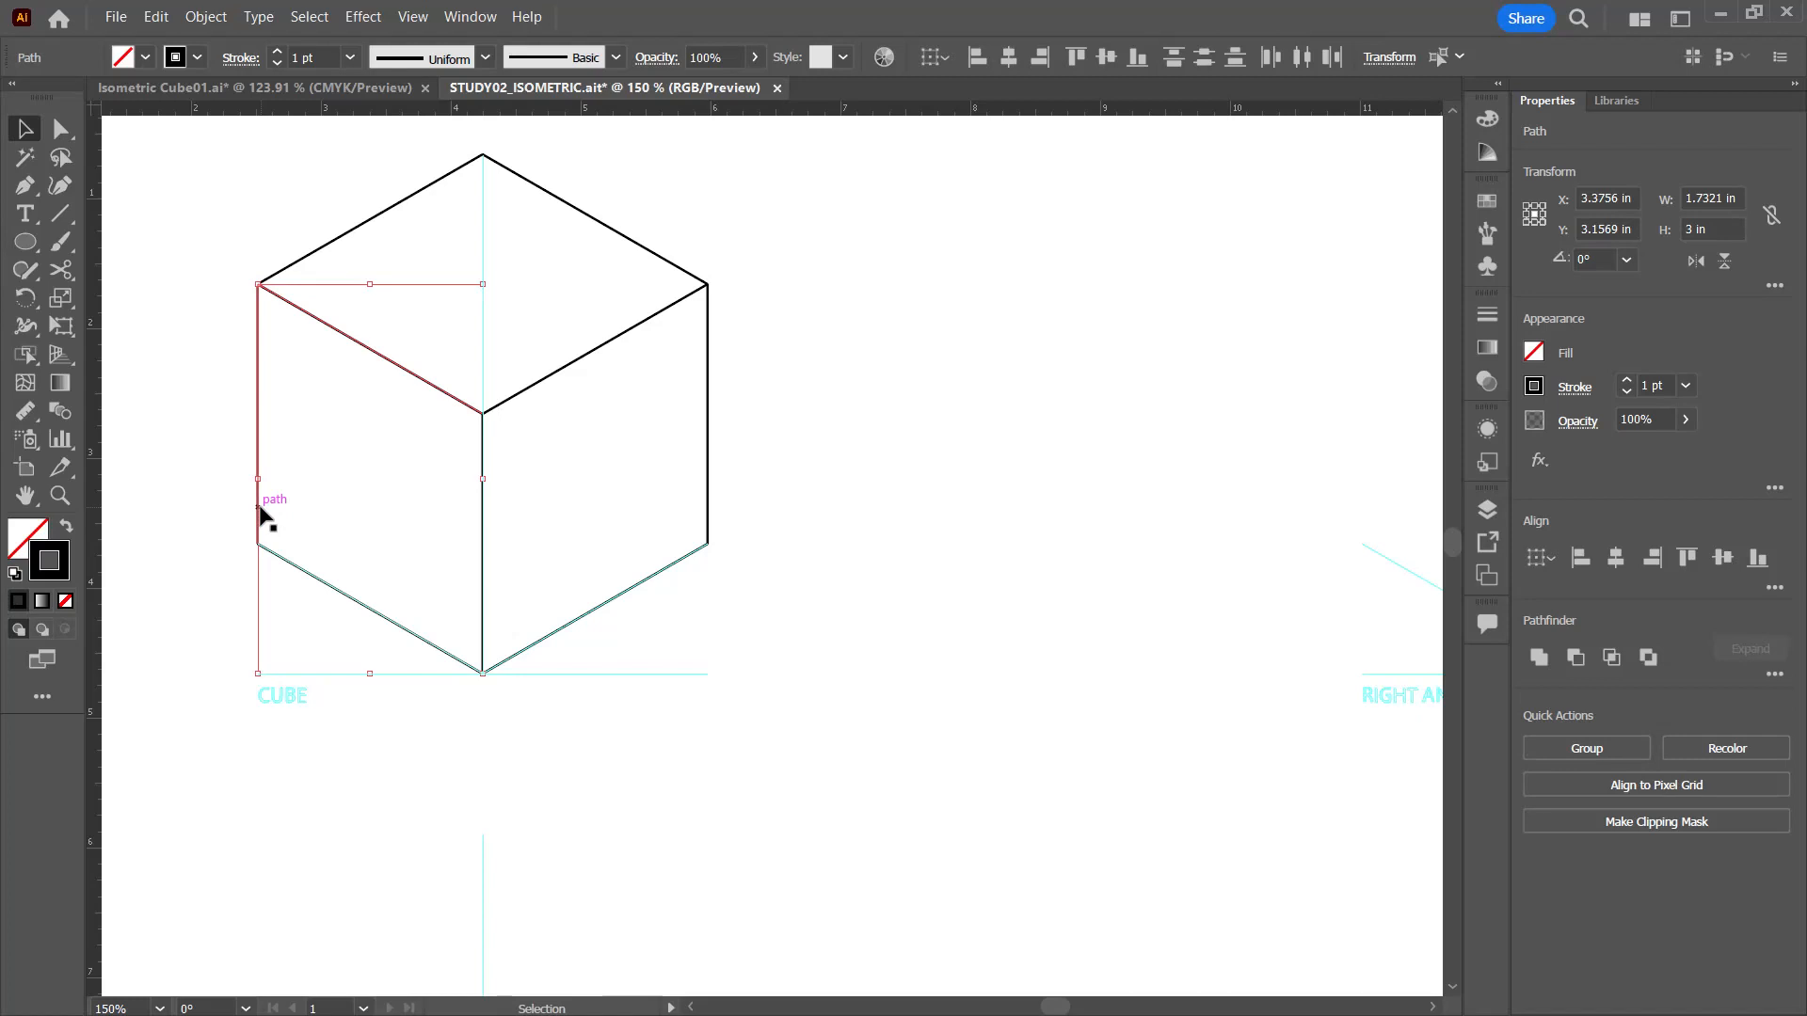
key(ctrl+j)
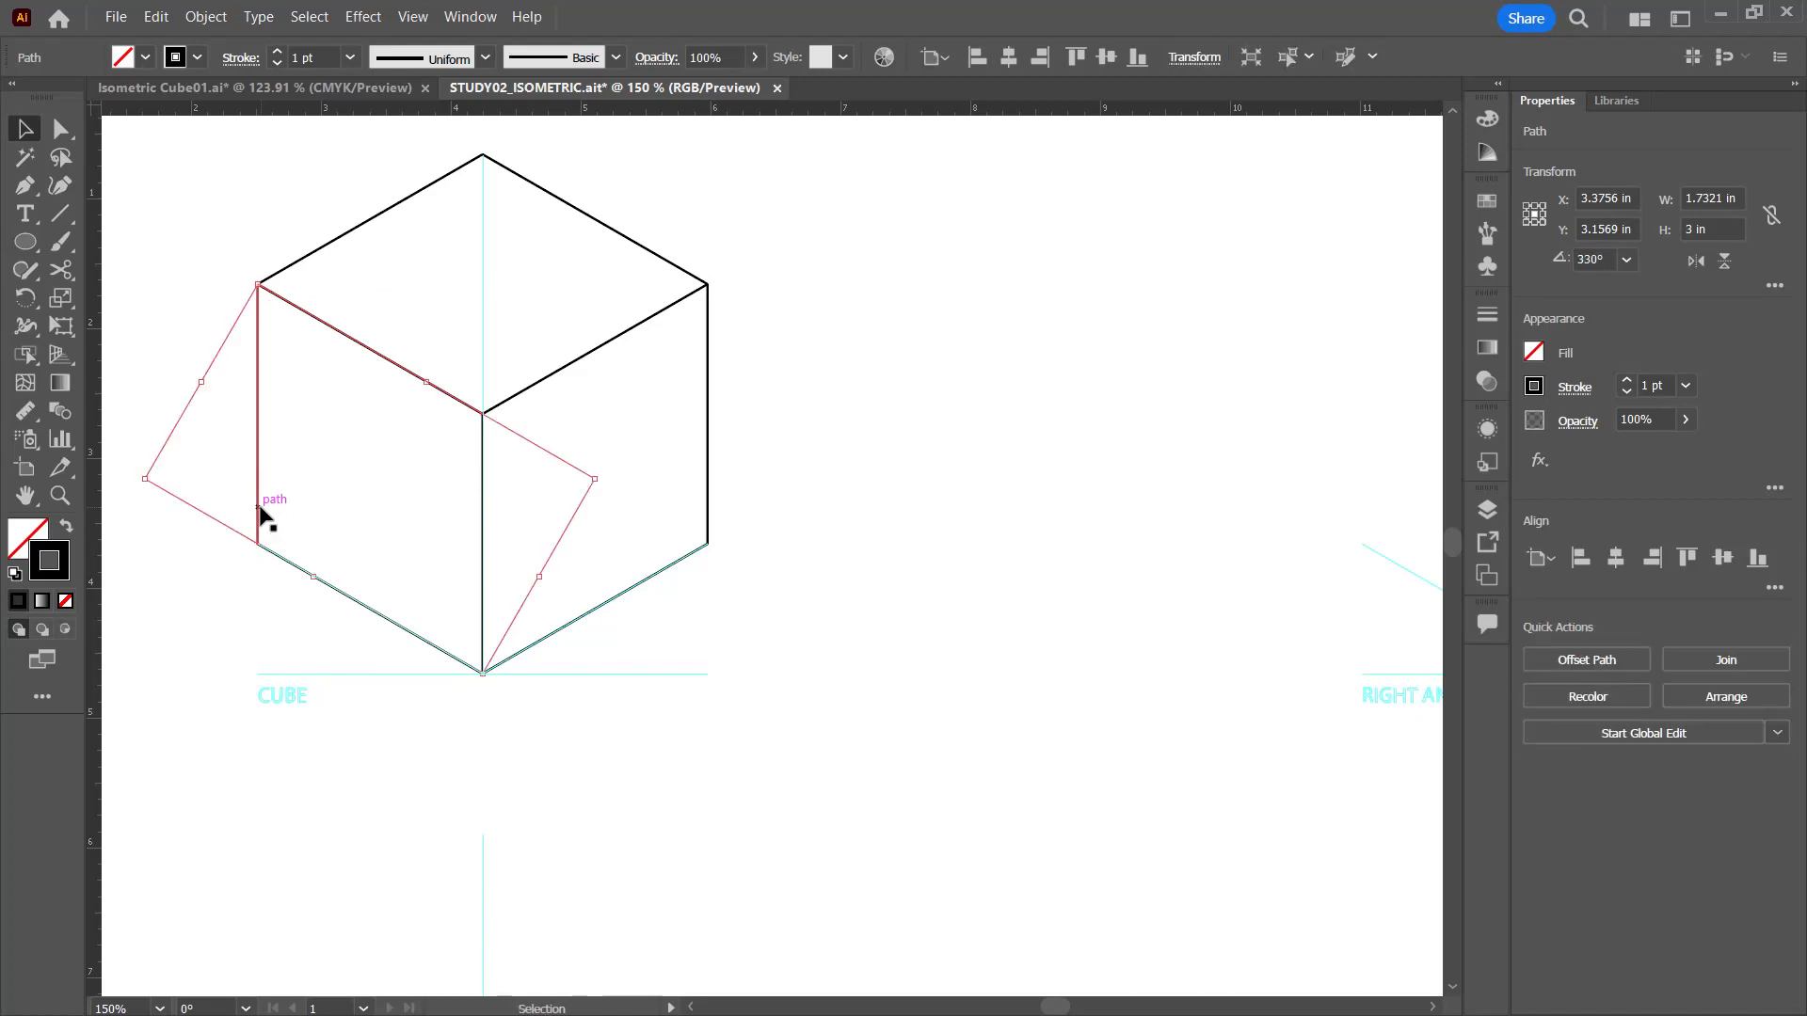
click(1024, 591)
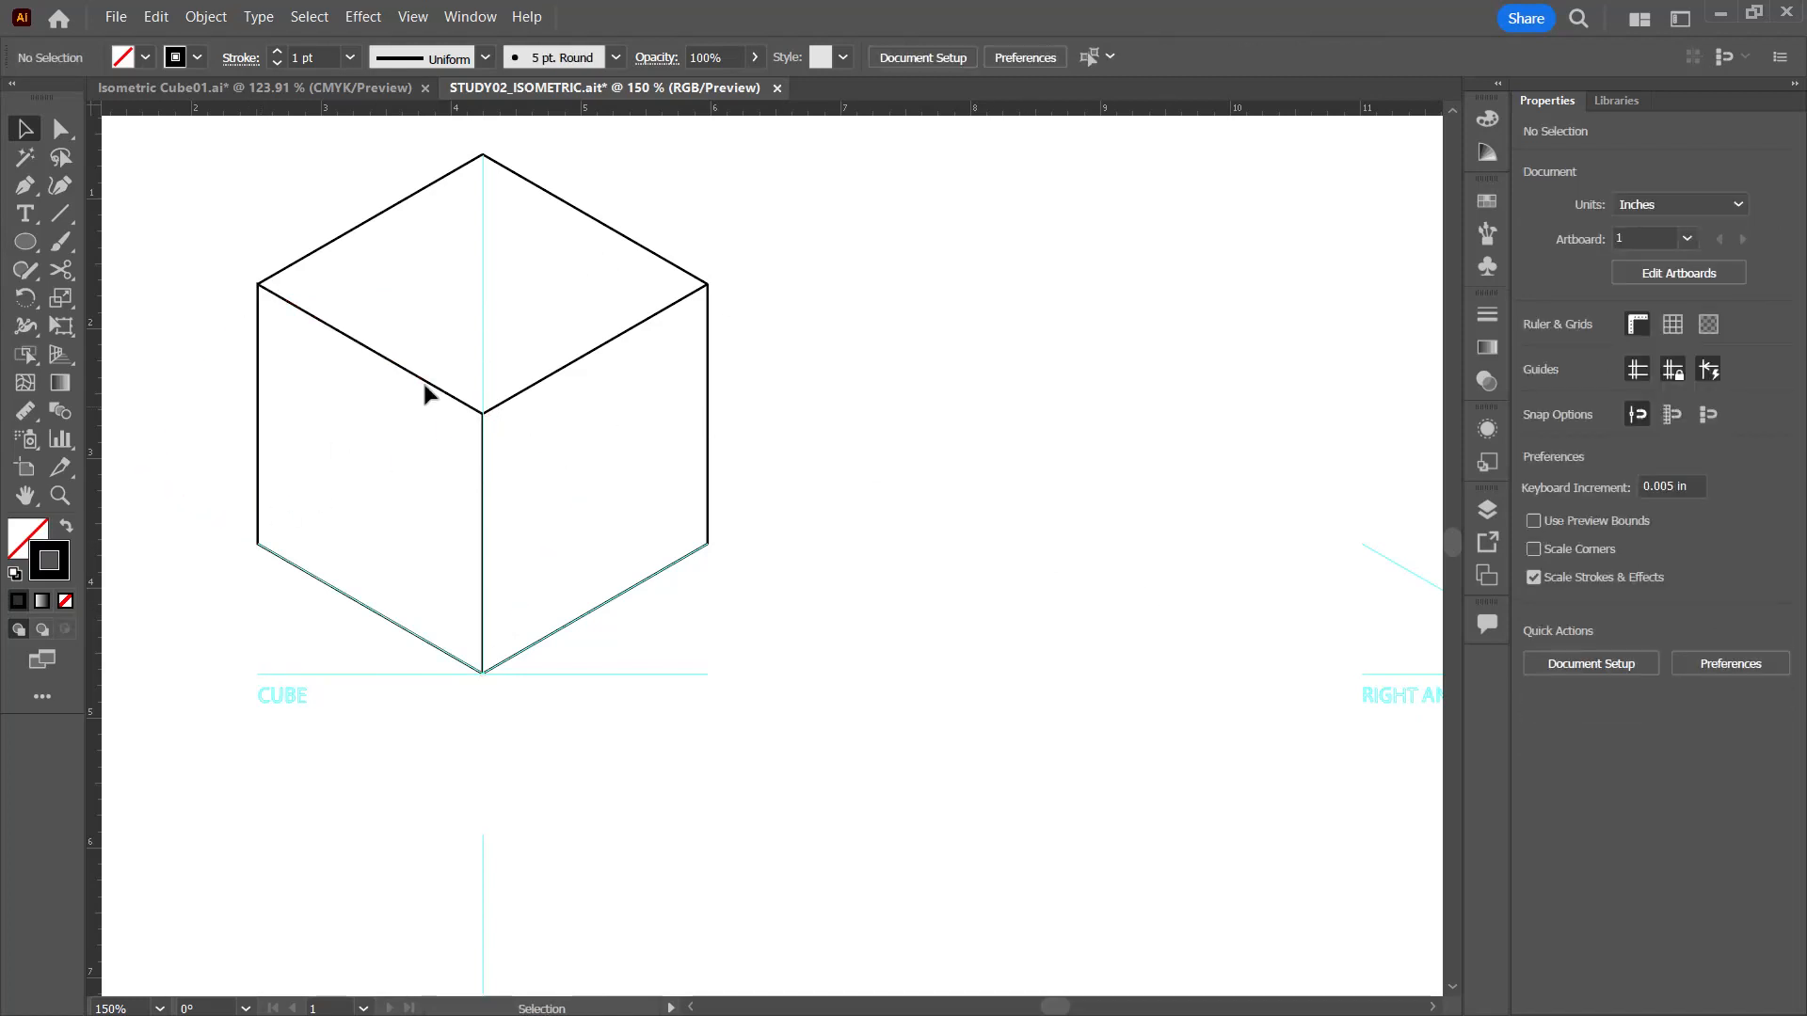
Step: Join the top face's back left edge with the path outlining the cube's left face
click(336, 242)
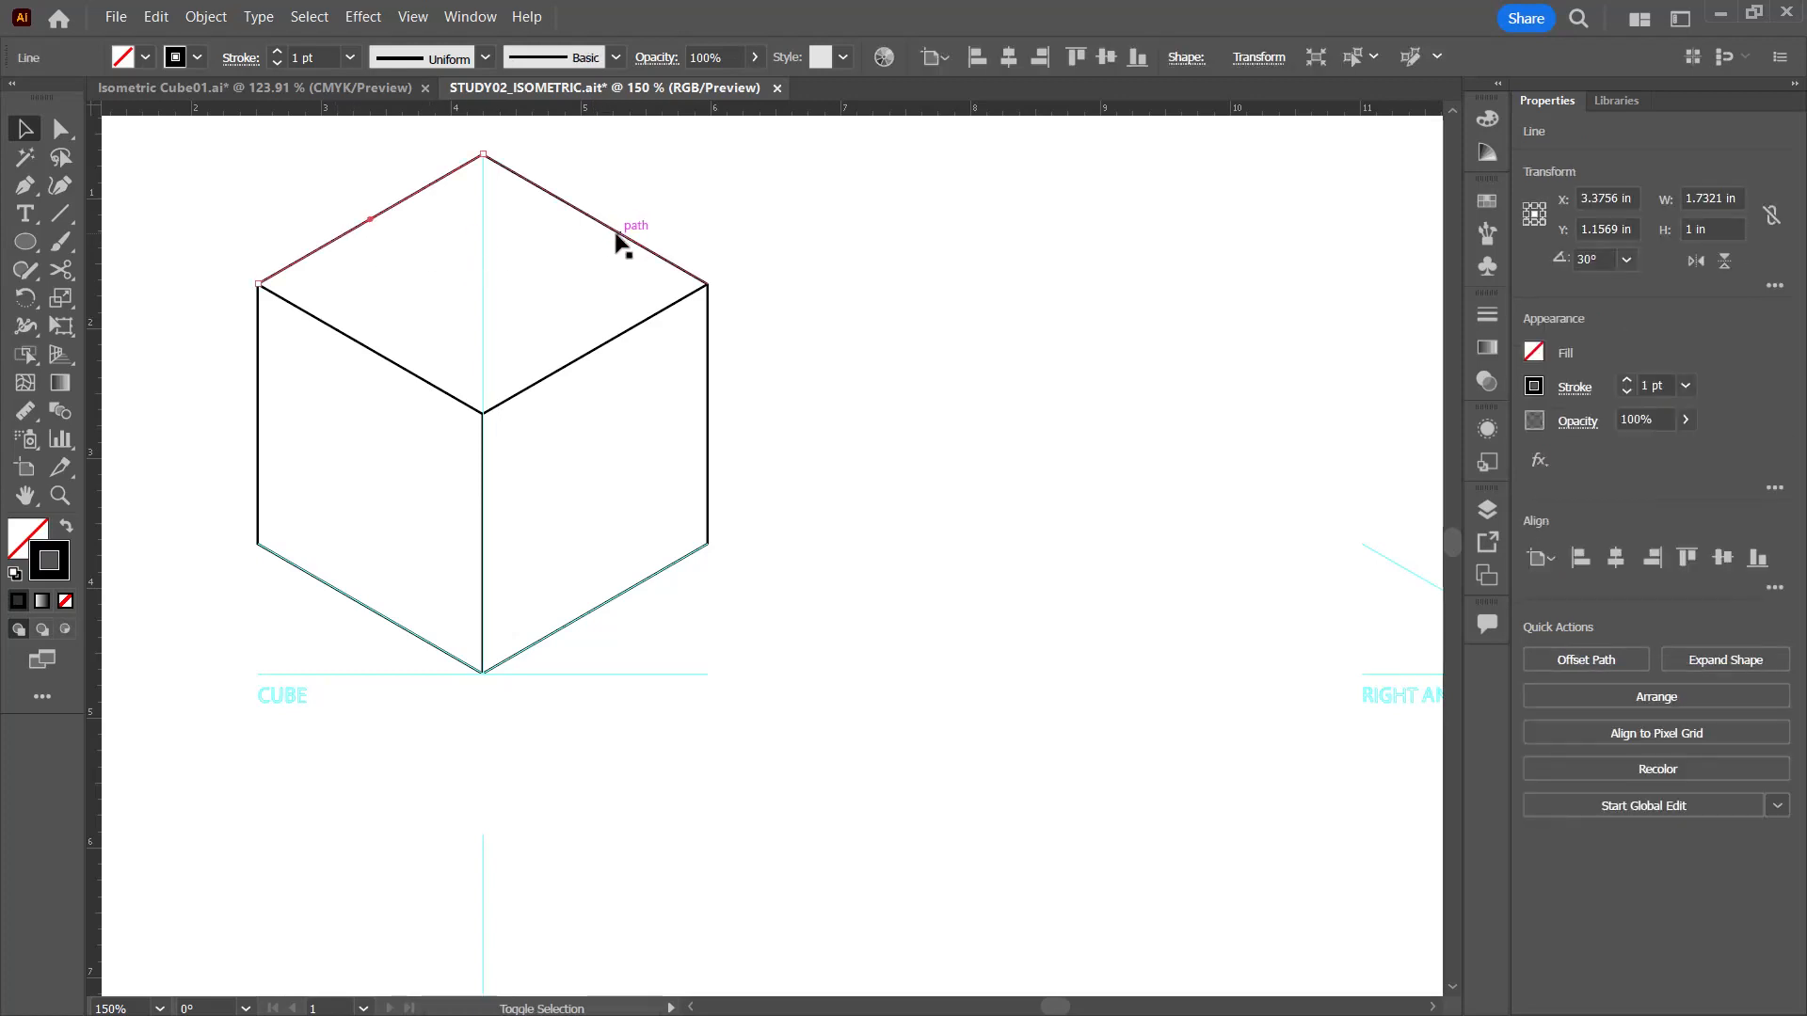
shift+click(396, 366)
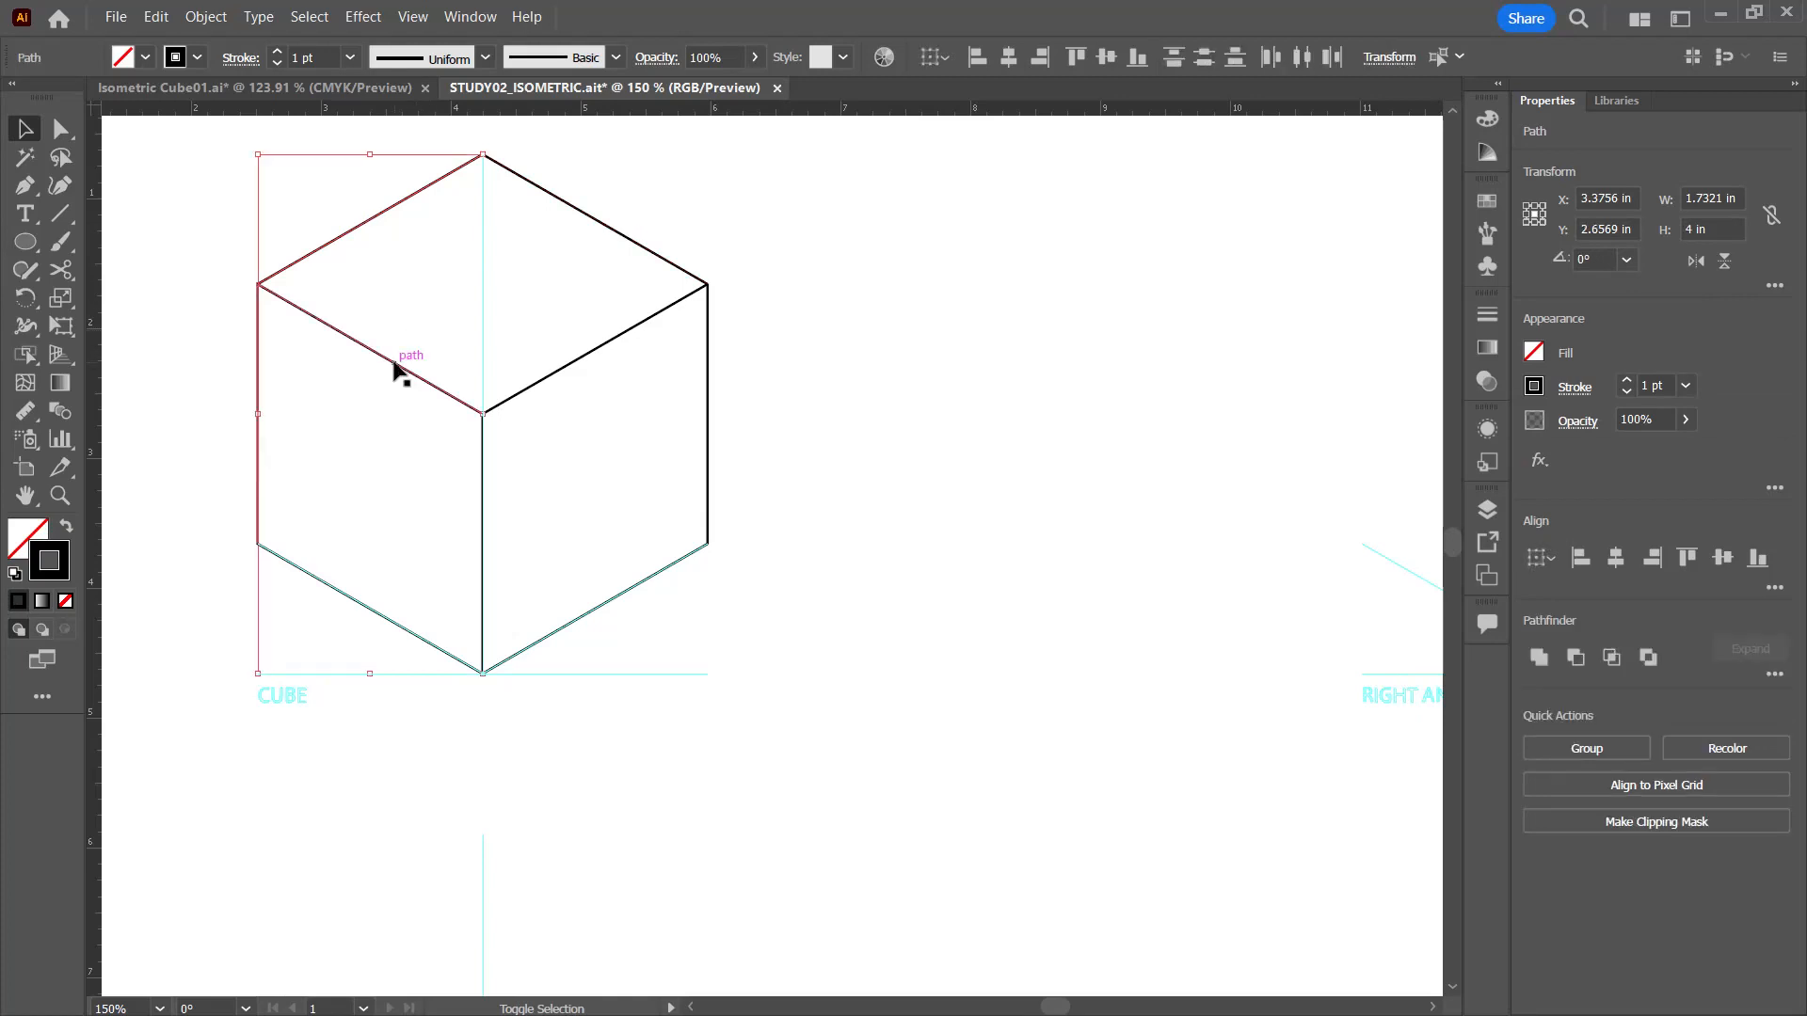
key(ctrl+j)
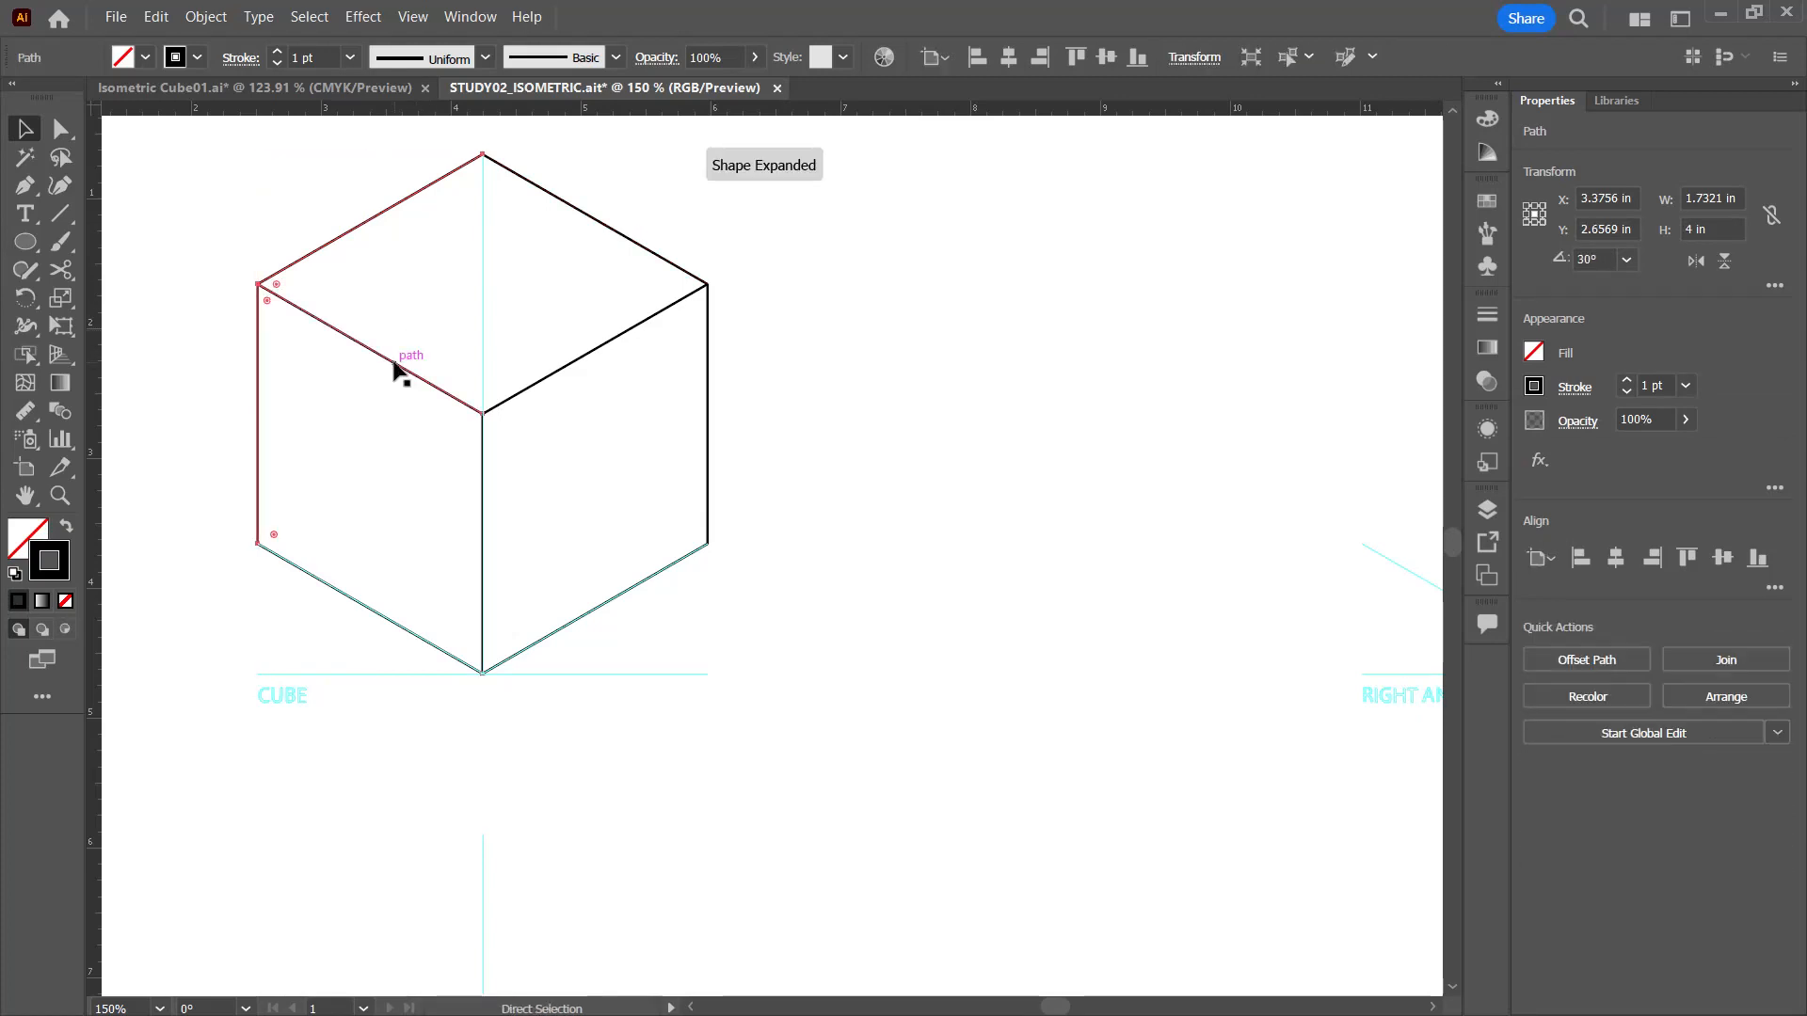
key(v)
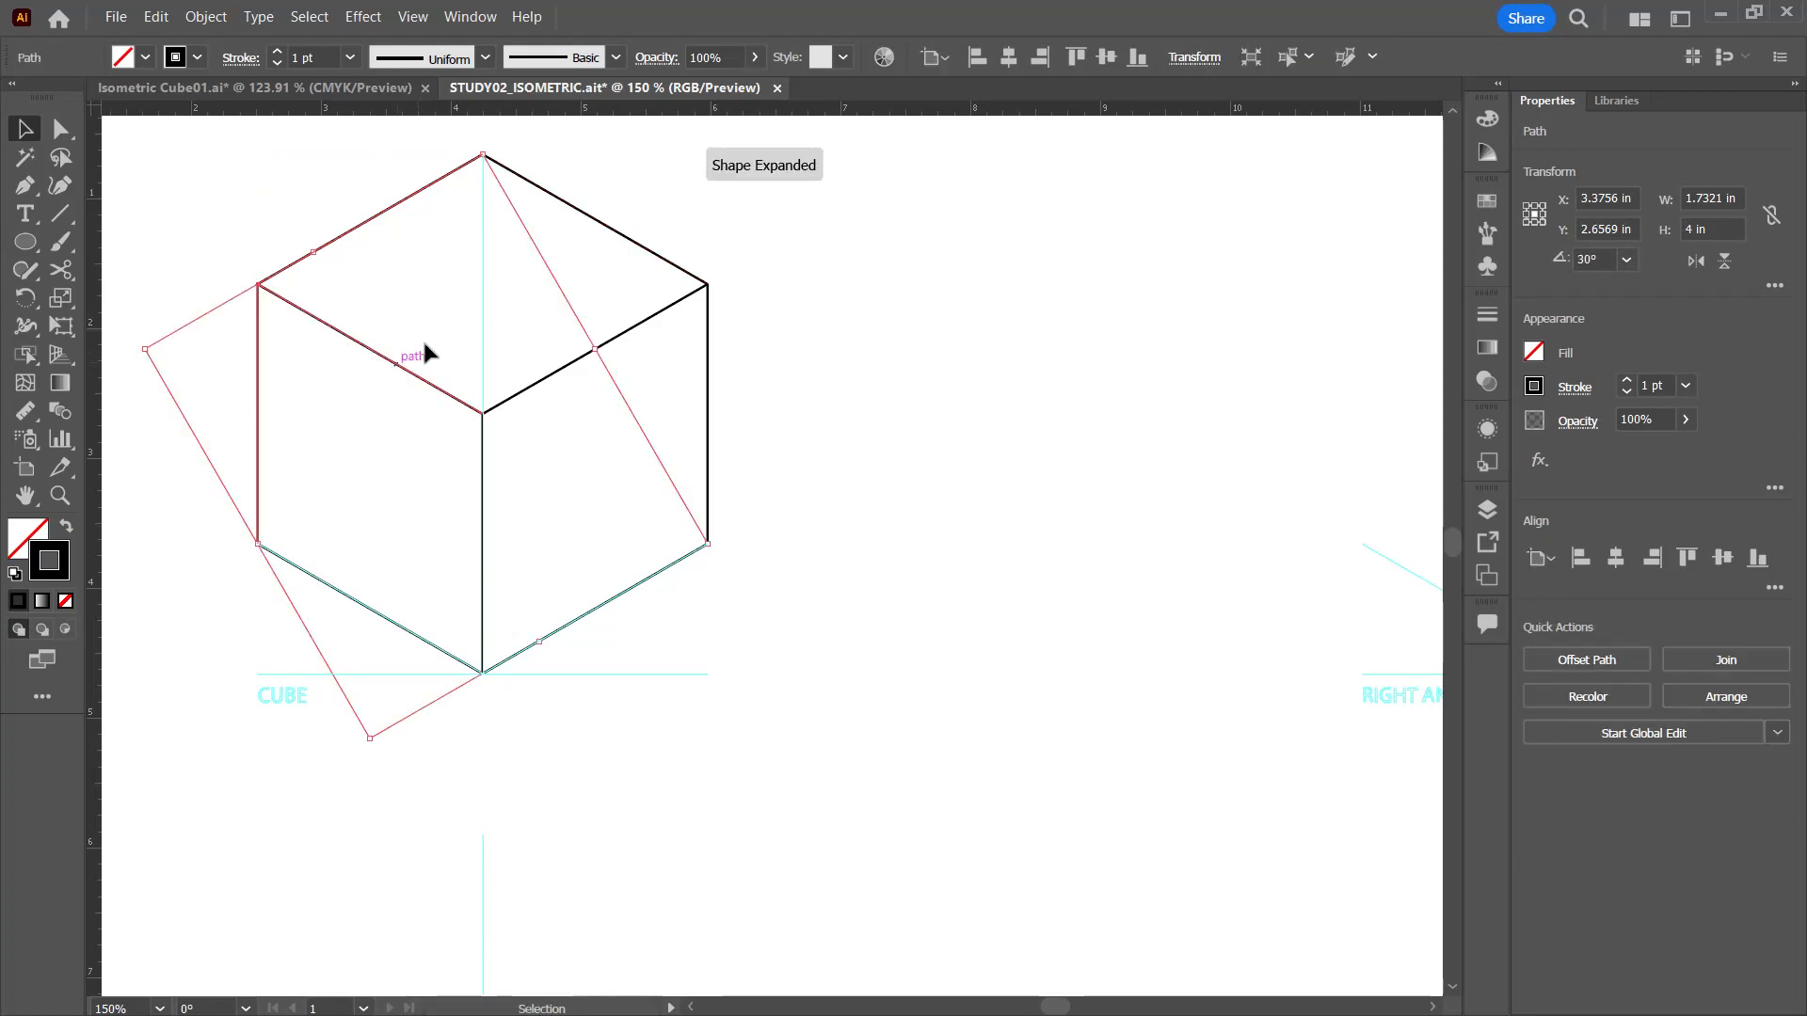
Step: Join the top face's back right and front right edges into one path
click(663, 263)
shift+click(624, 337)
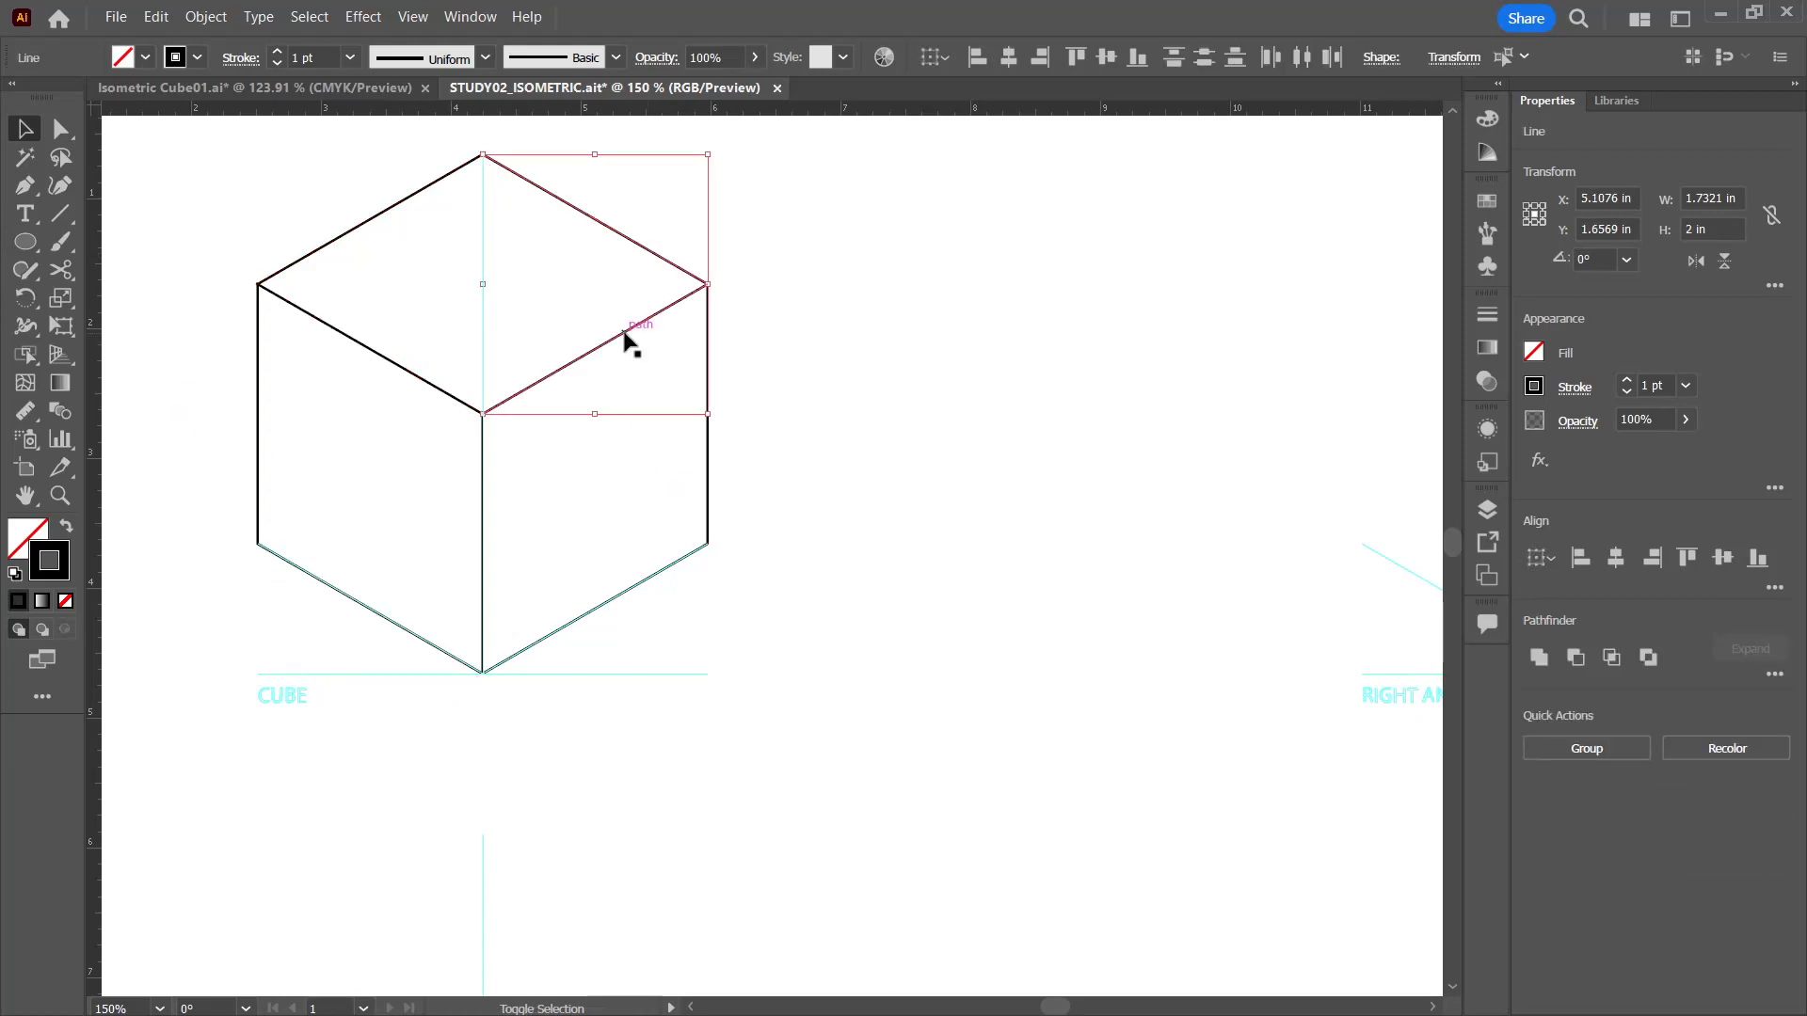
key(ctrl+j)
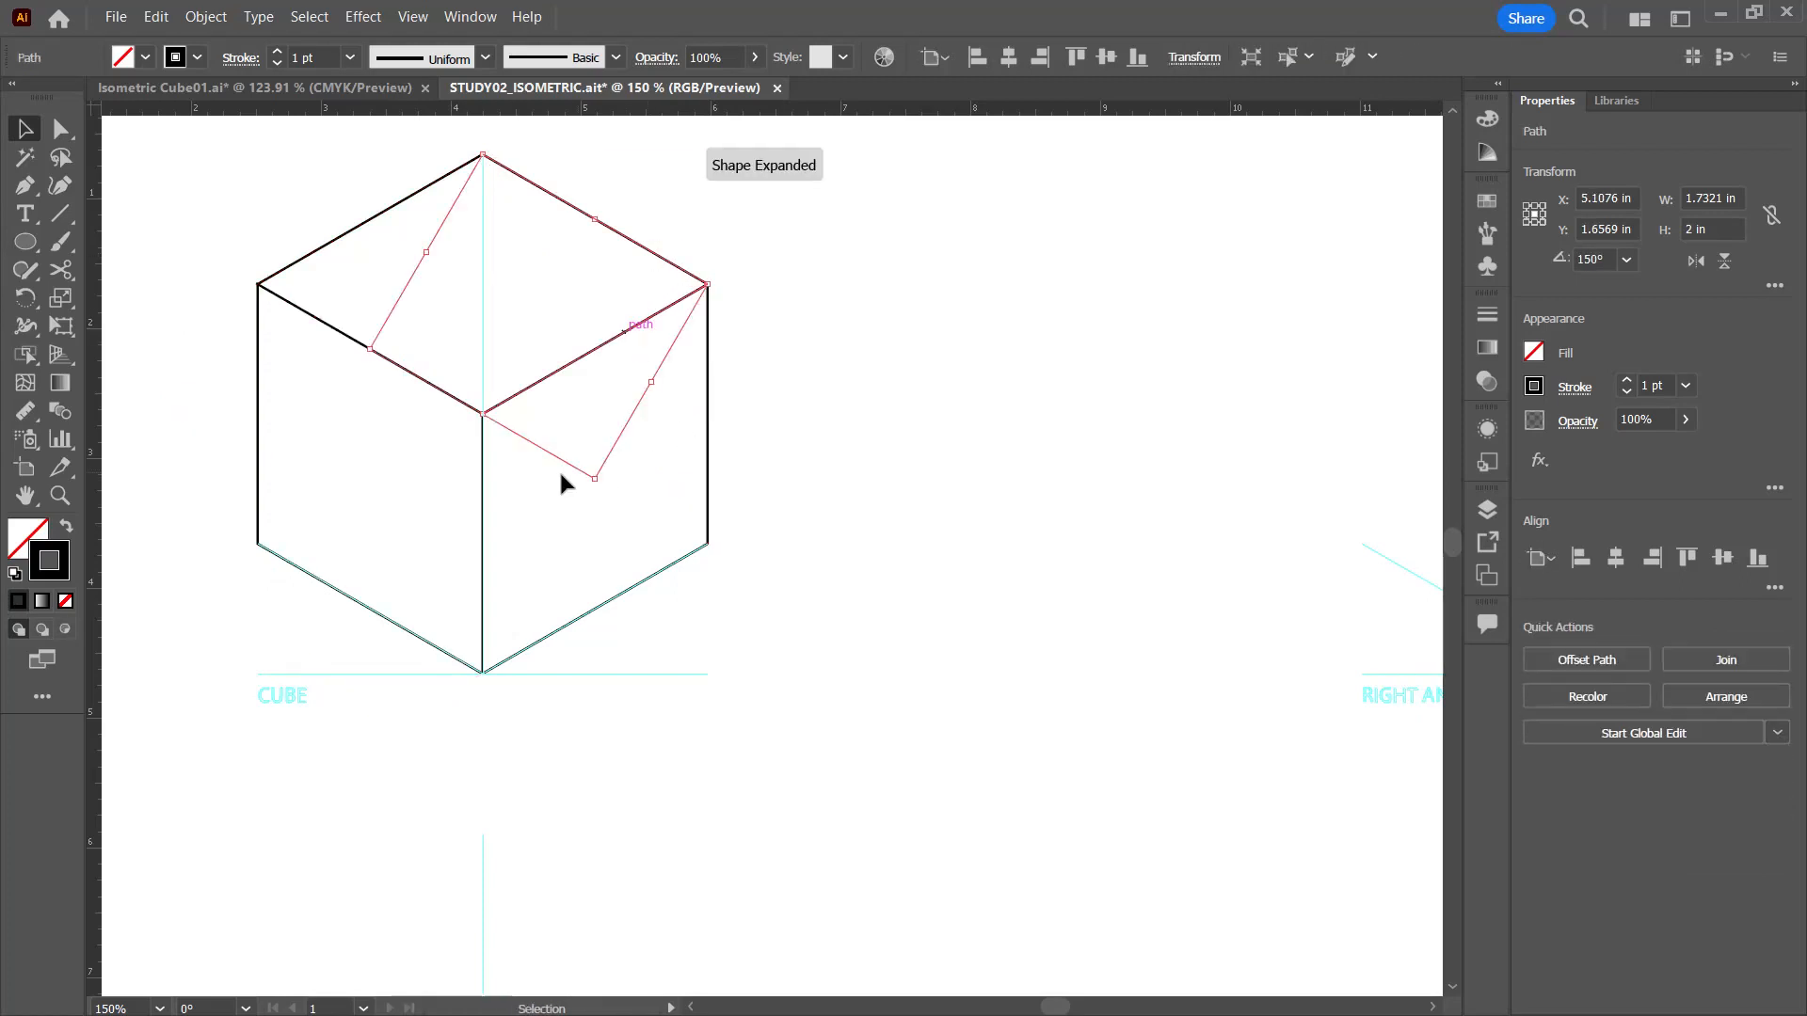
Step: Join the cube's front centre edge with its right bottom edge and deselect
click(708, 508)
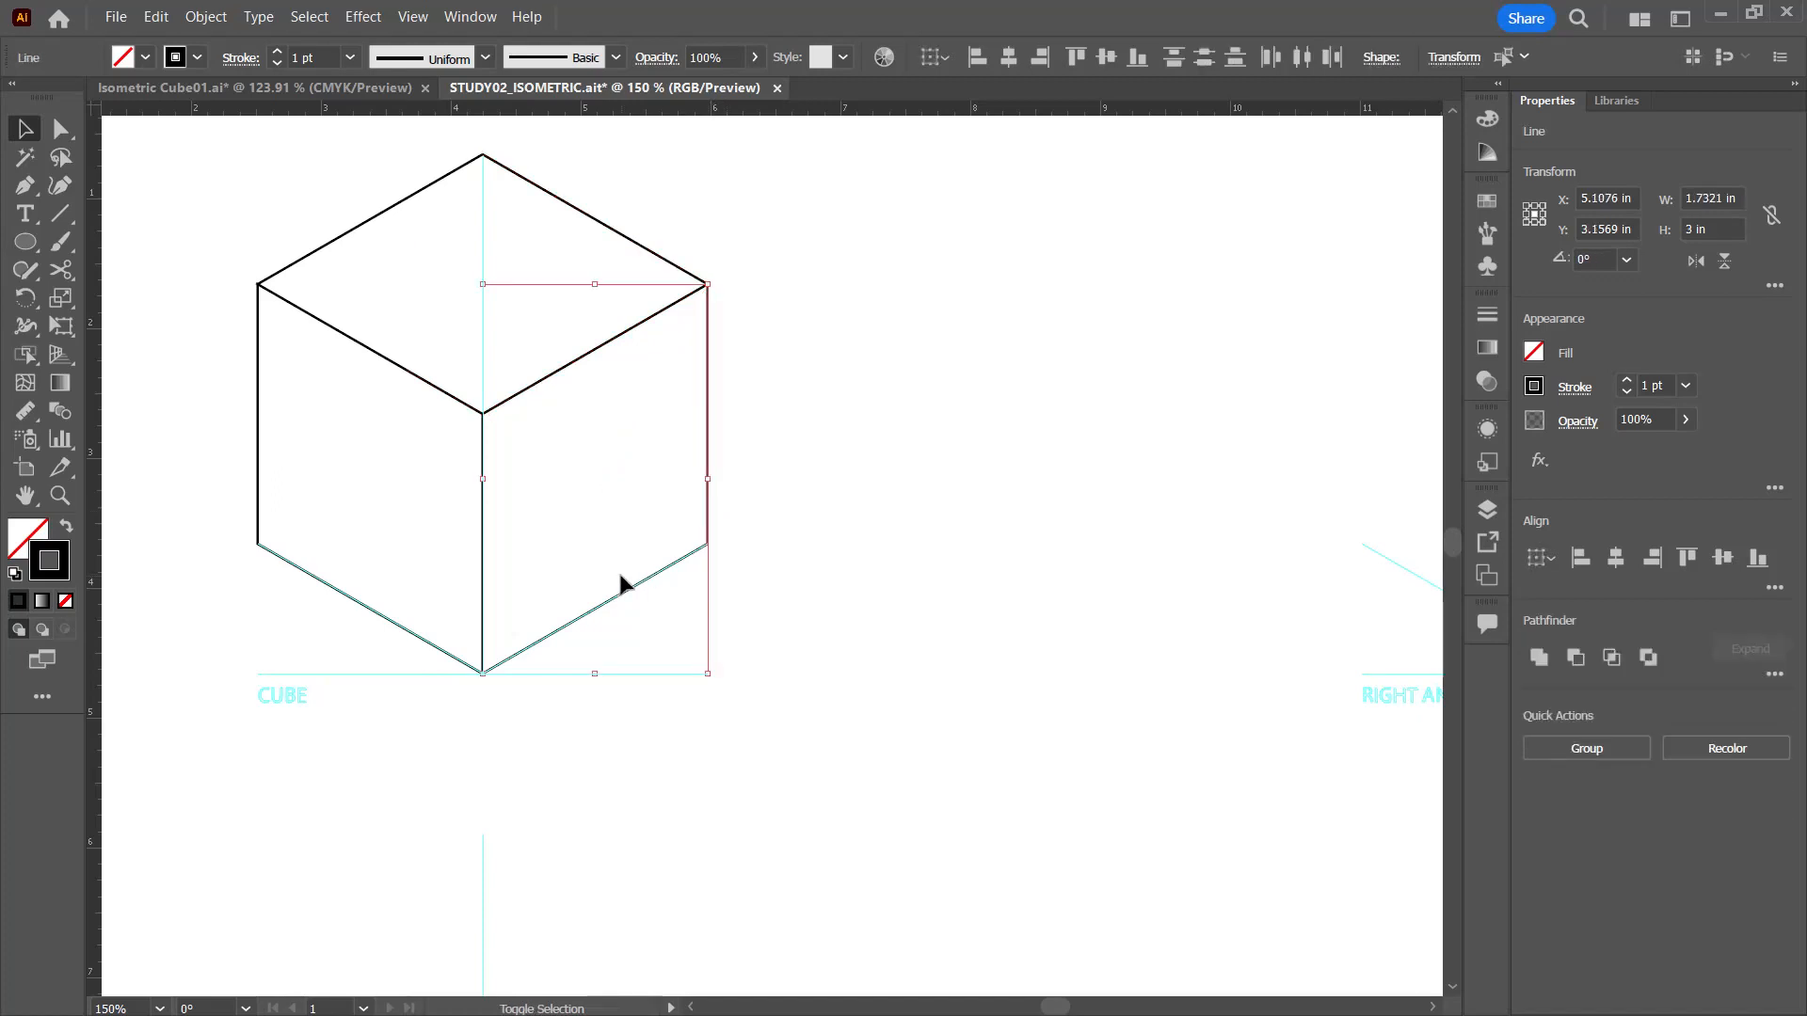
click(483, 564)
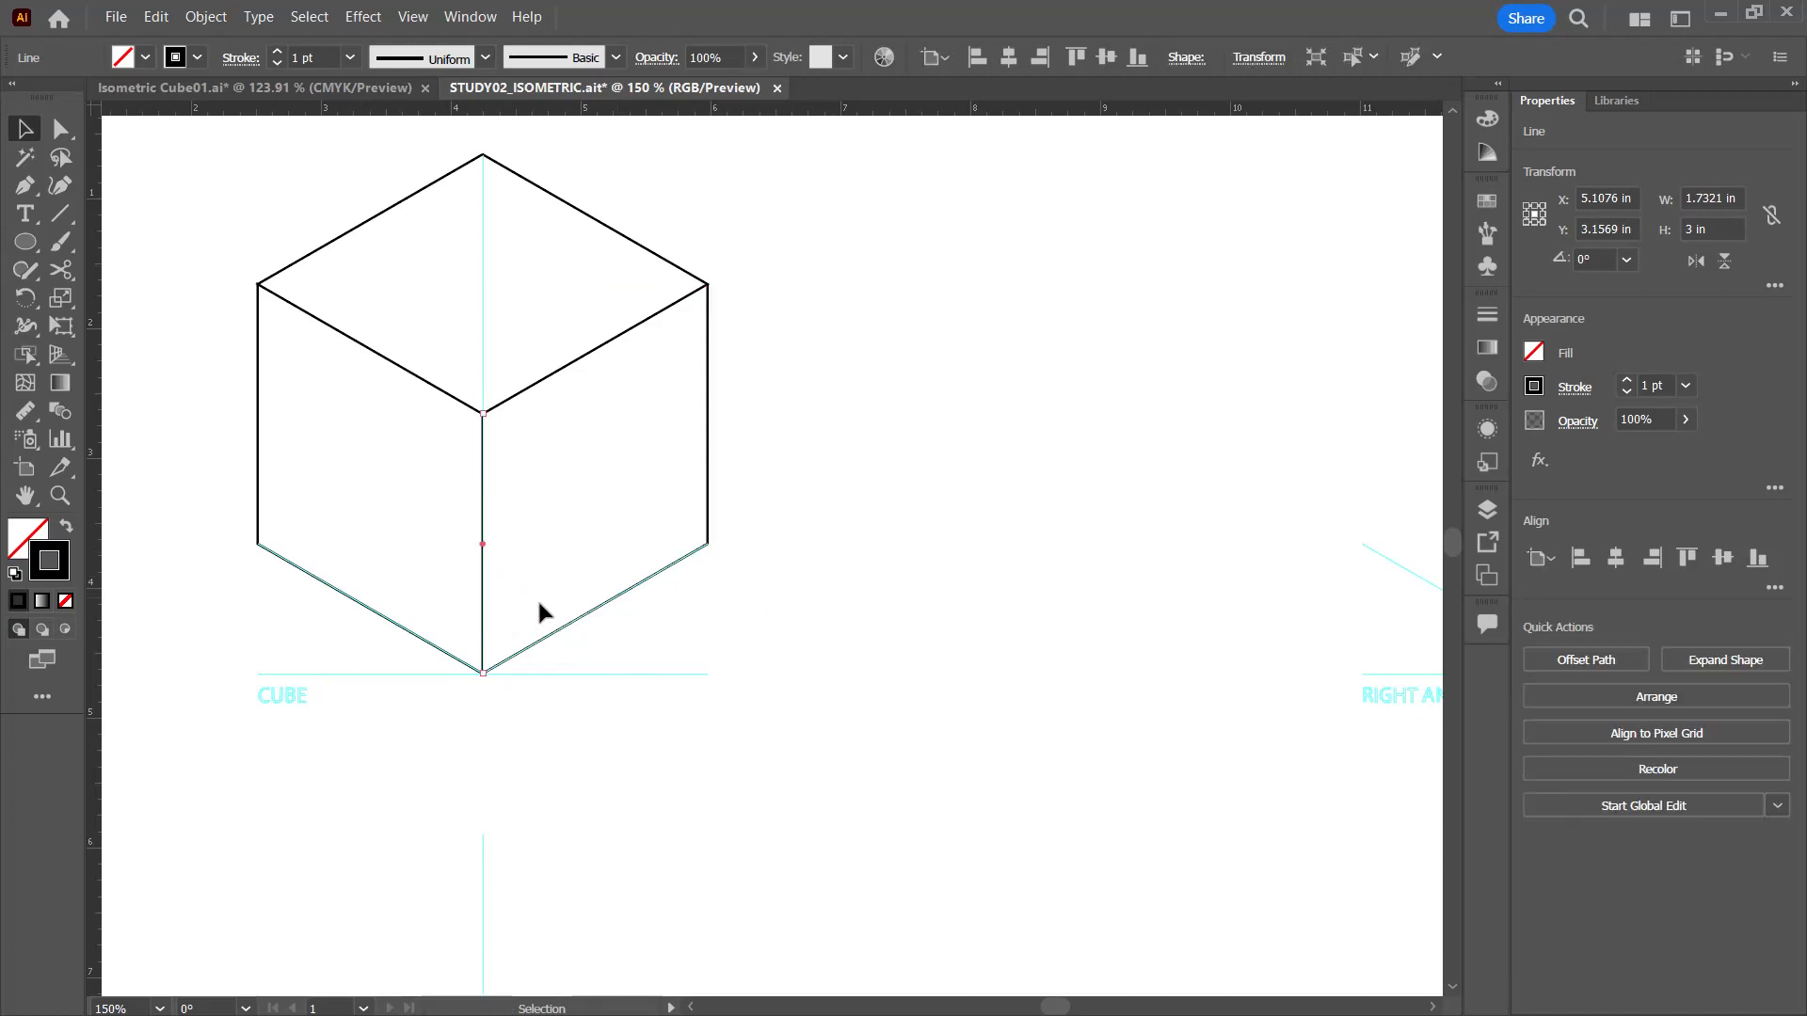
shift+click(617, 600)
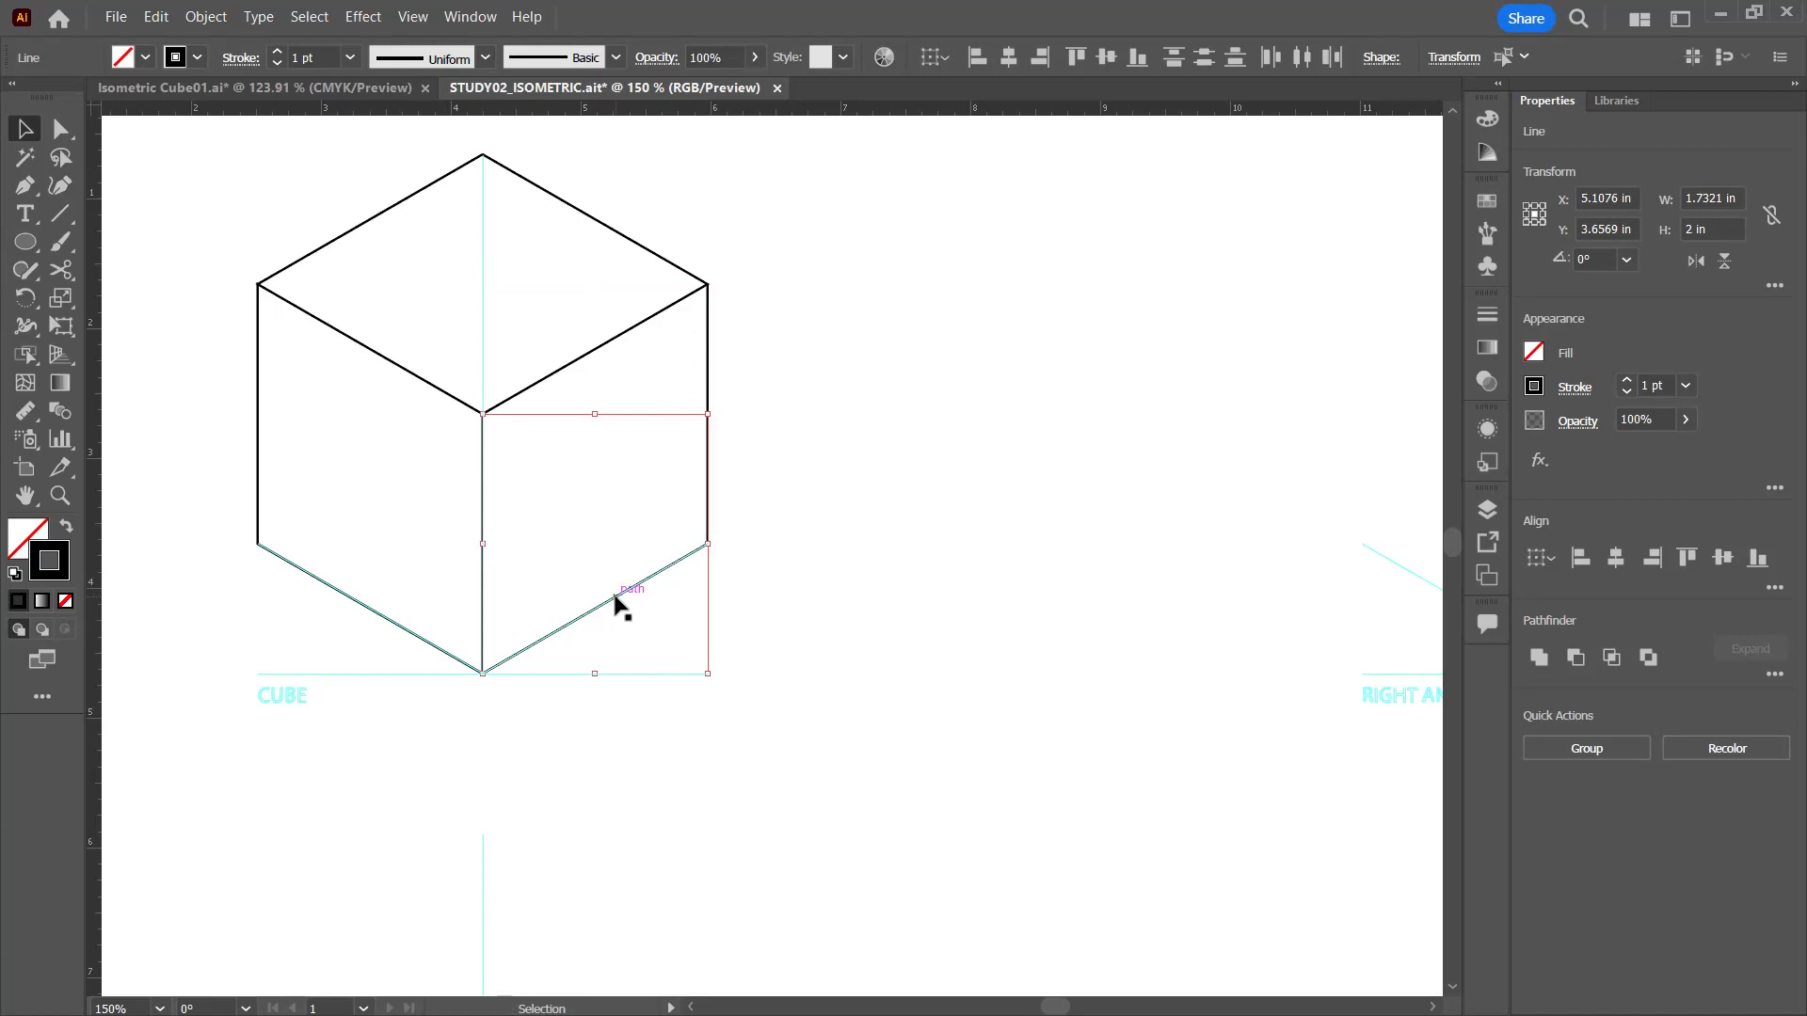
key(ctrl+j)
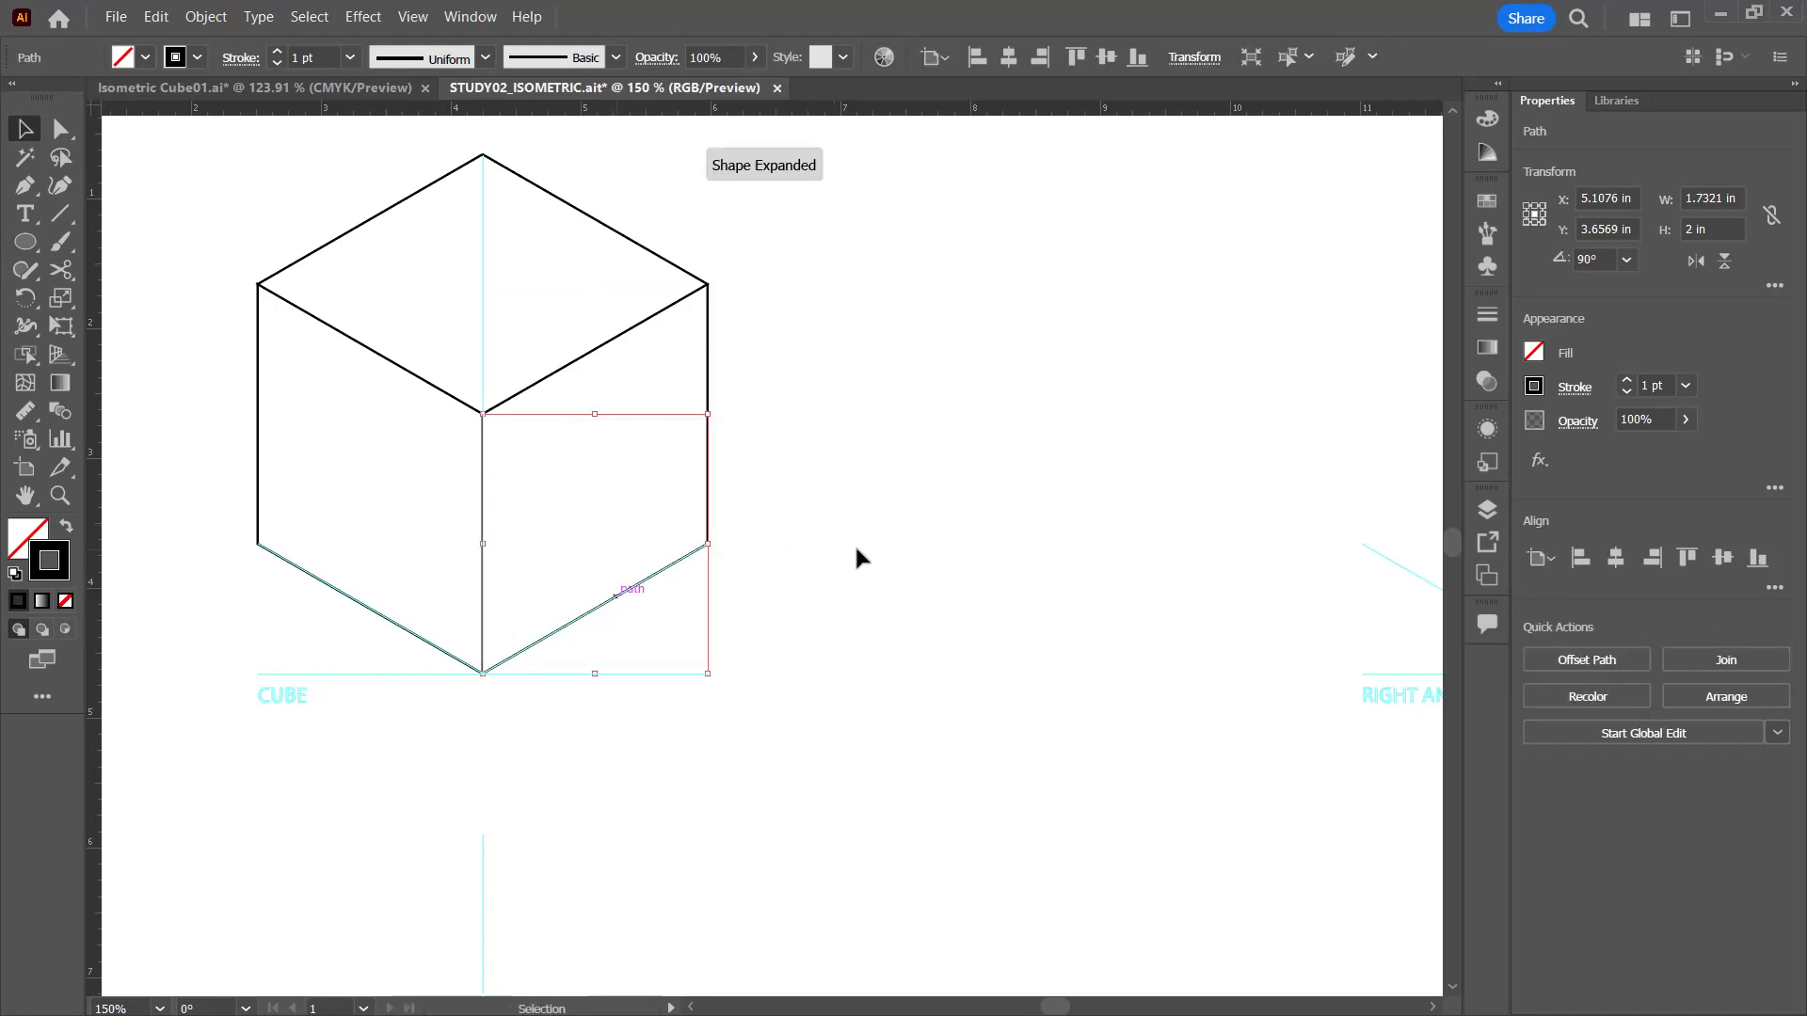
click(856, 459)
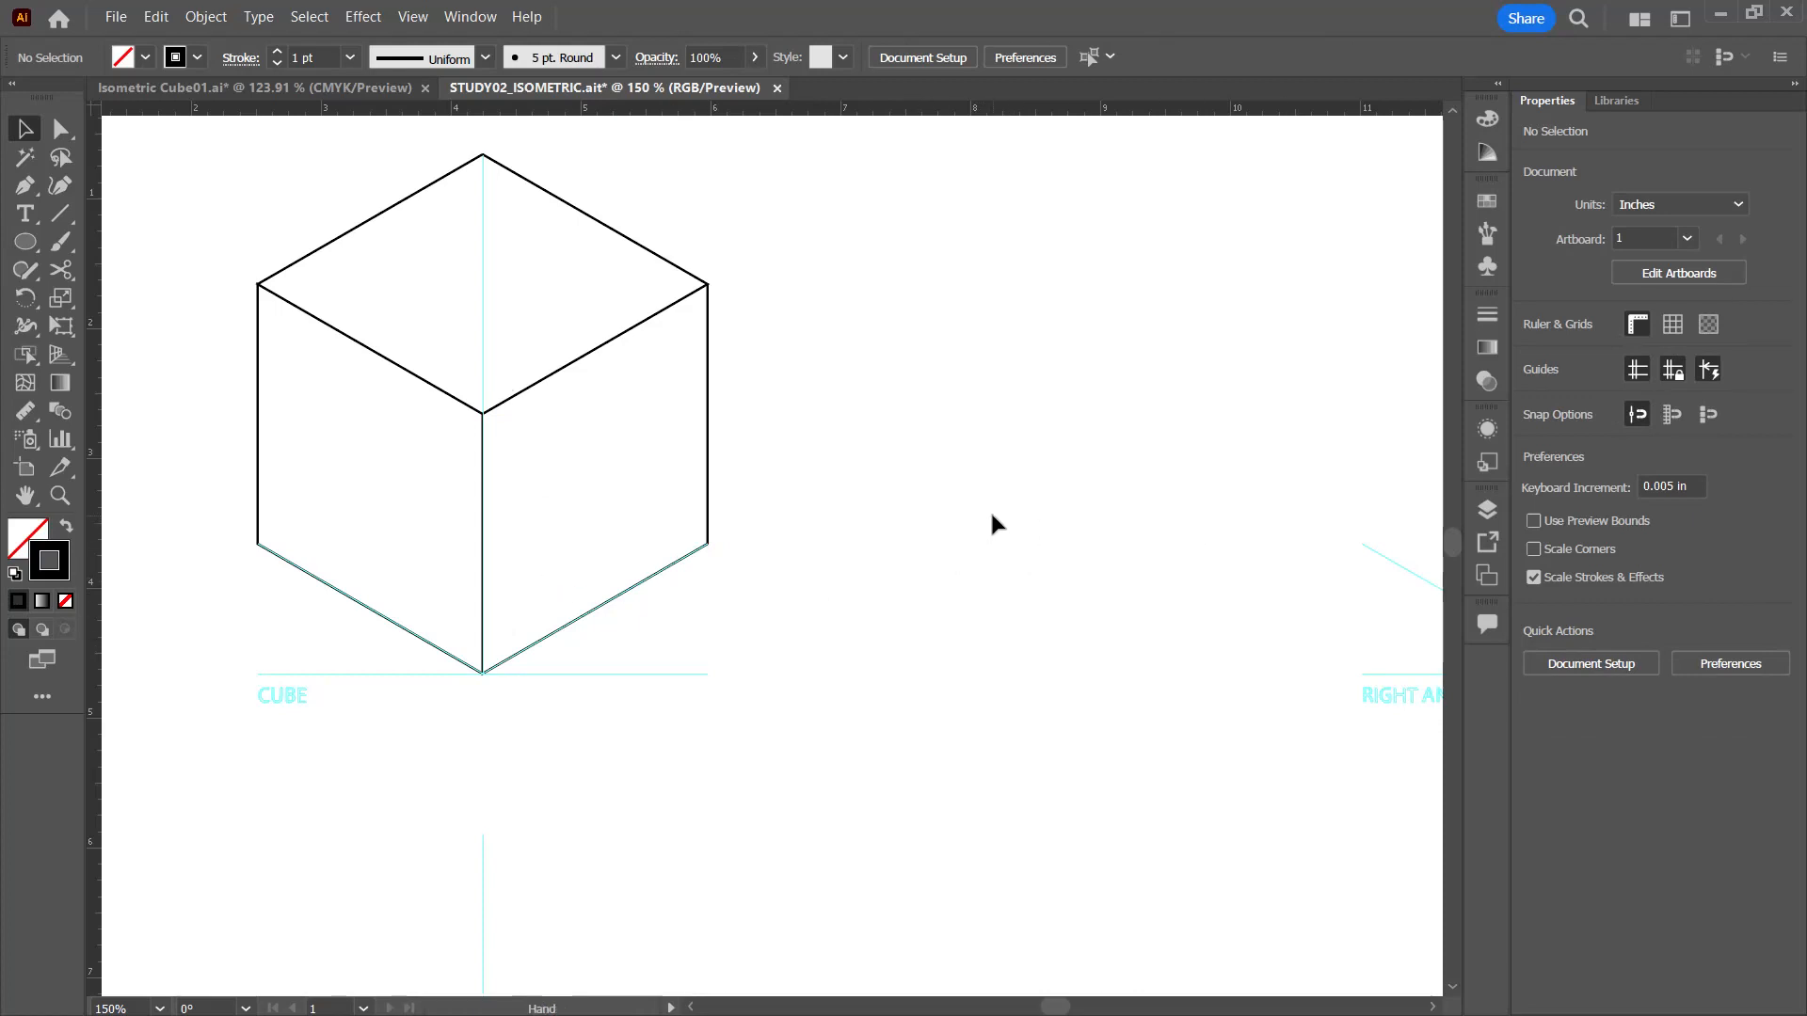
Step: Show the Measurements layer beside the RIGHT ANGLE SOLID guides for reference
drag(1089, 508, 609, 433)
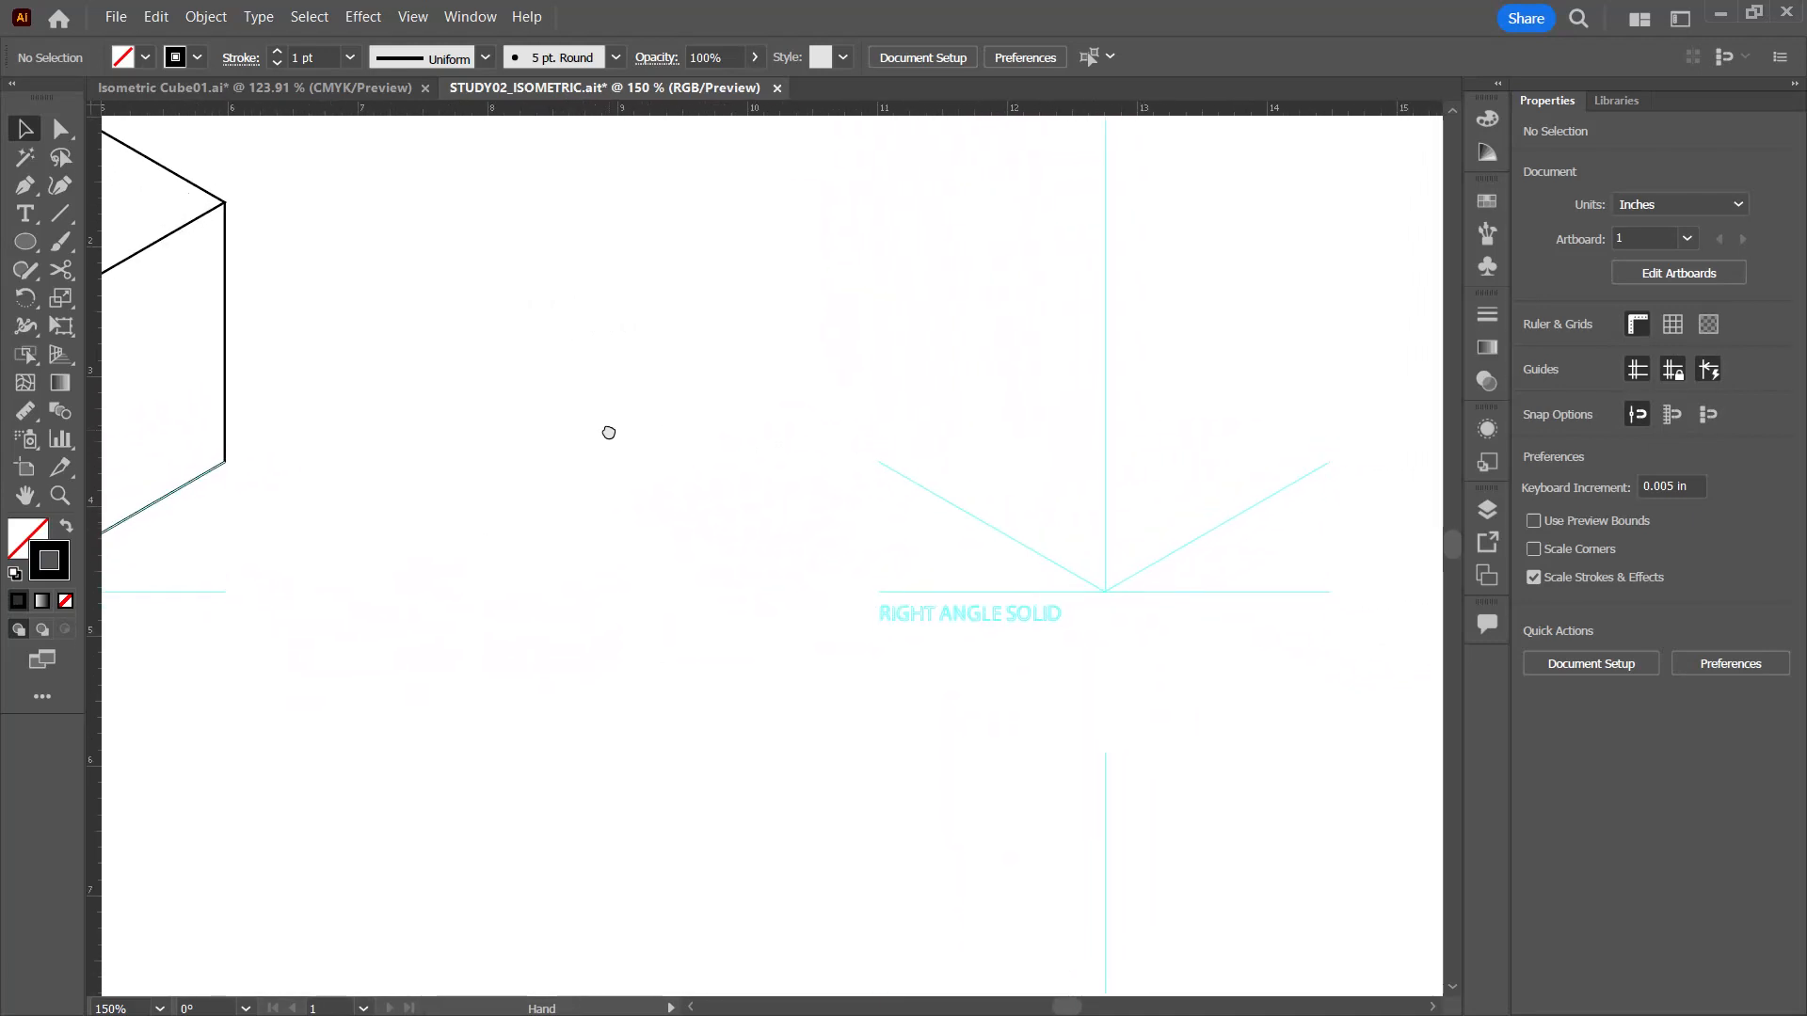
click(1496, 506)
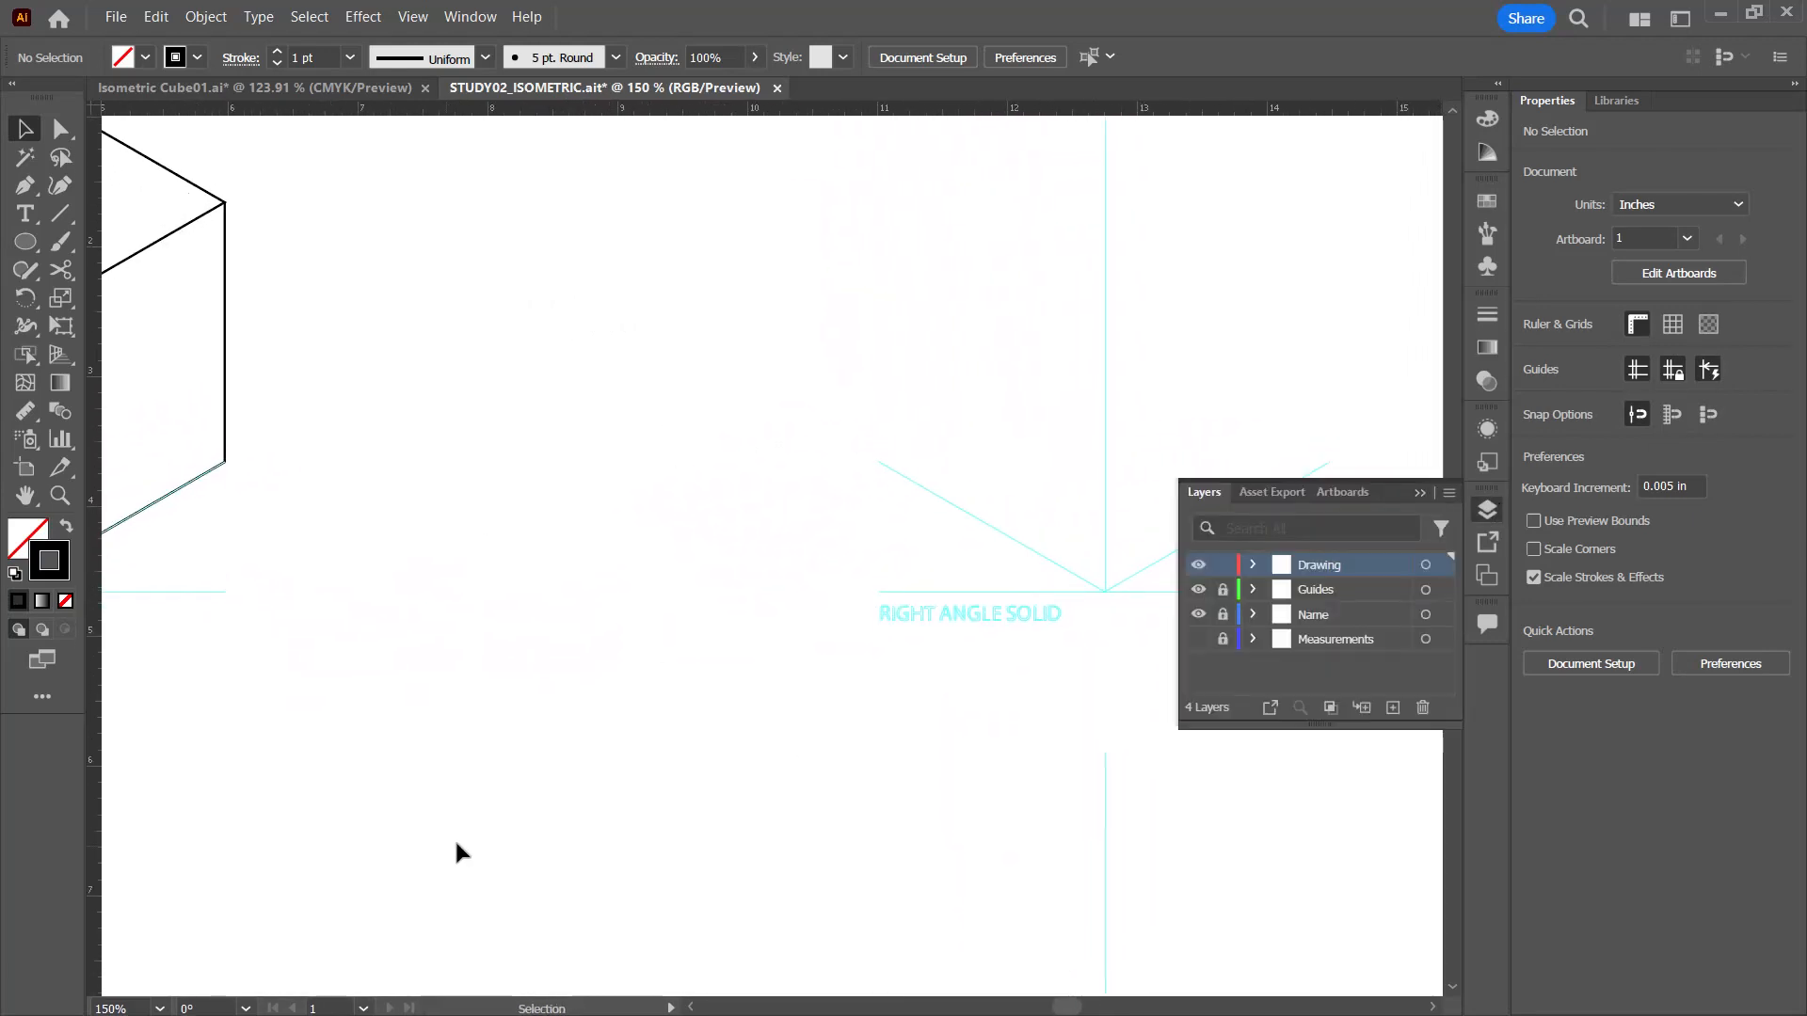
click(1198, 639)
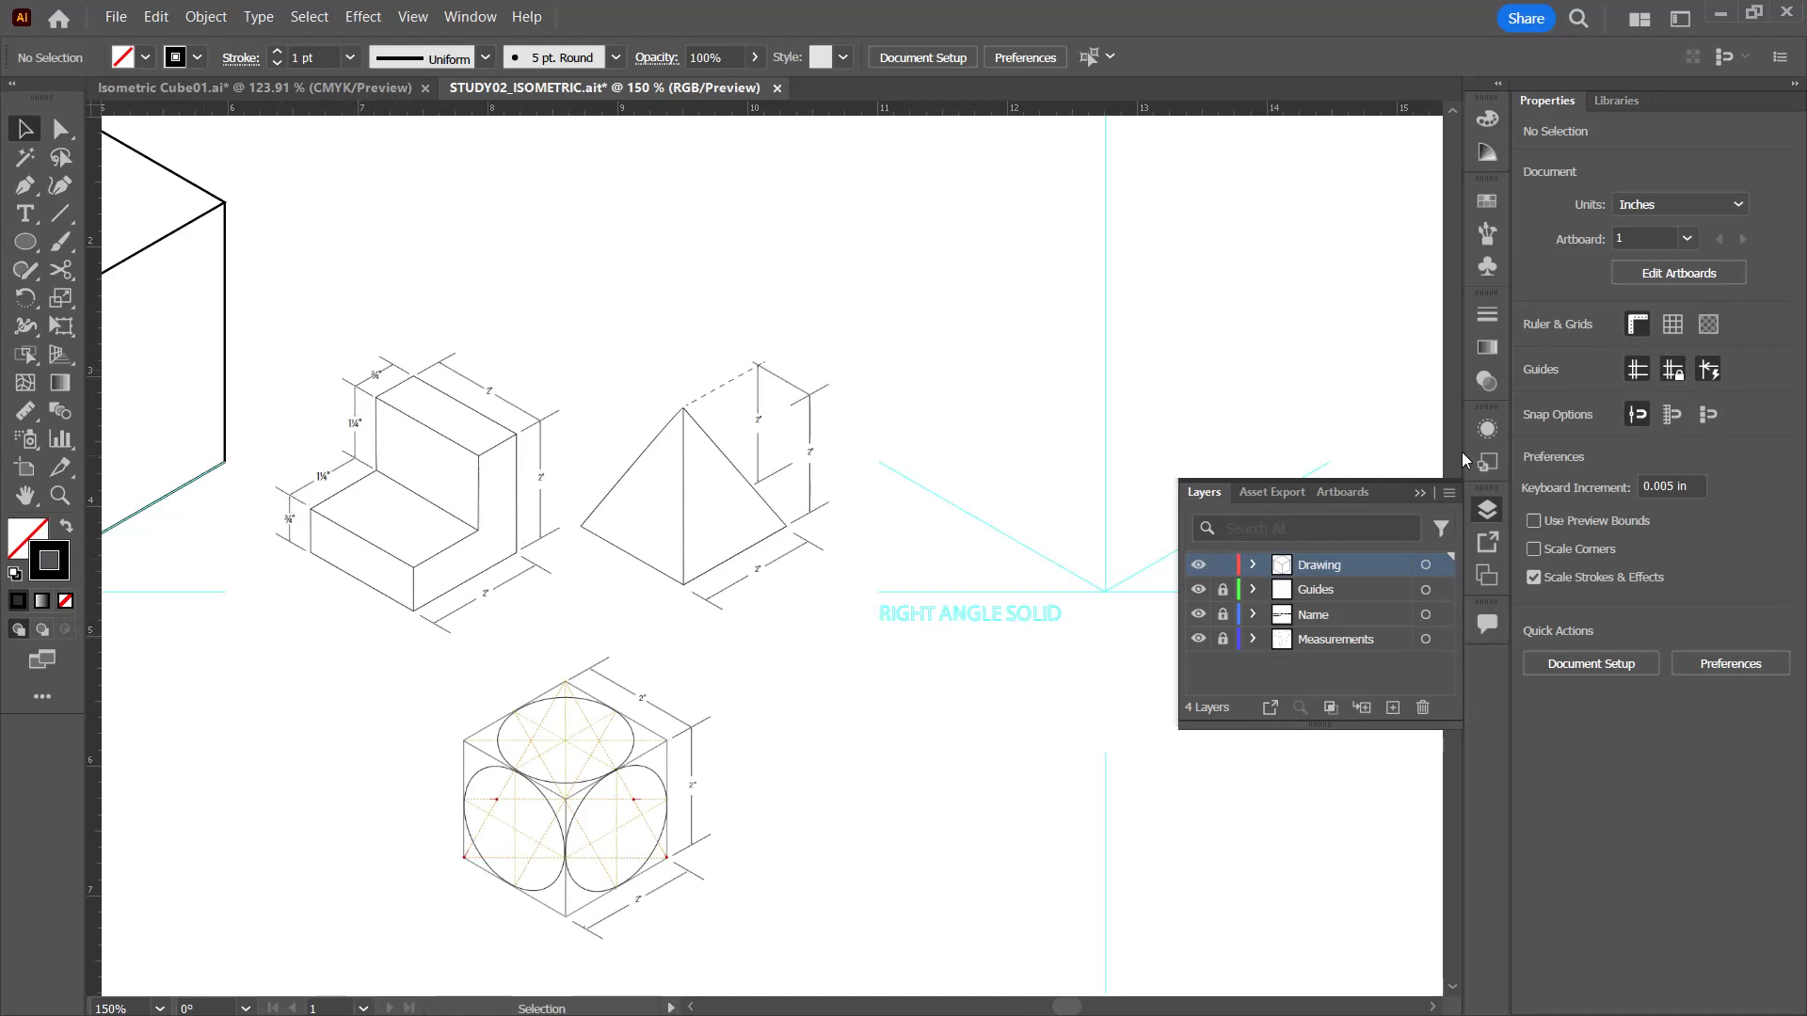
click(1420, 494)
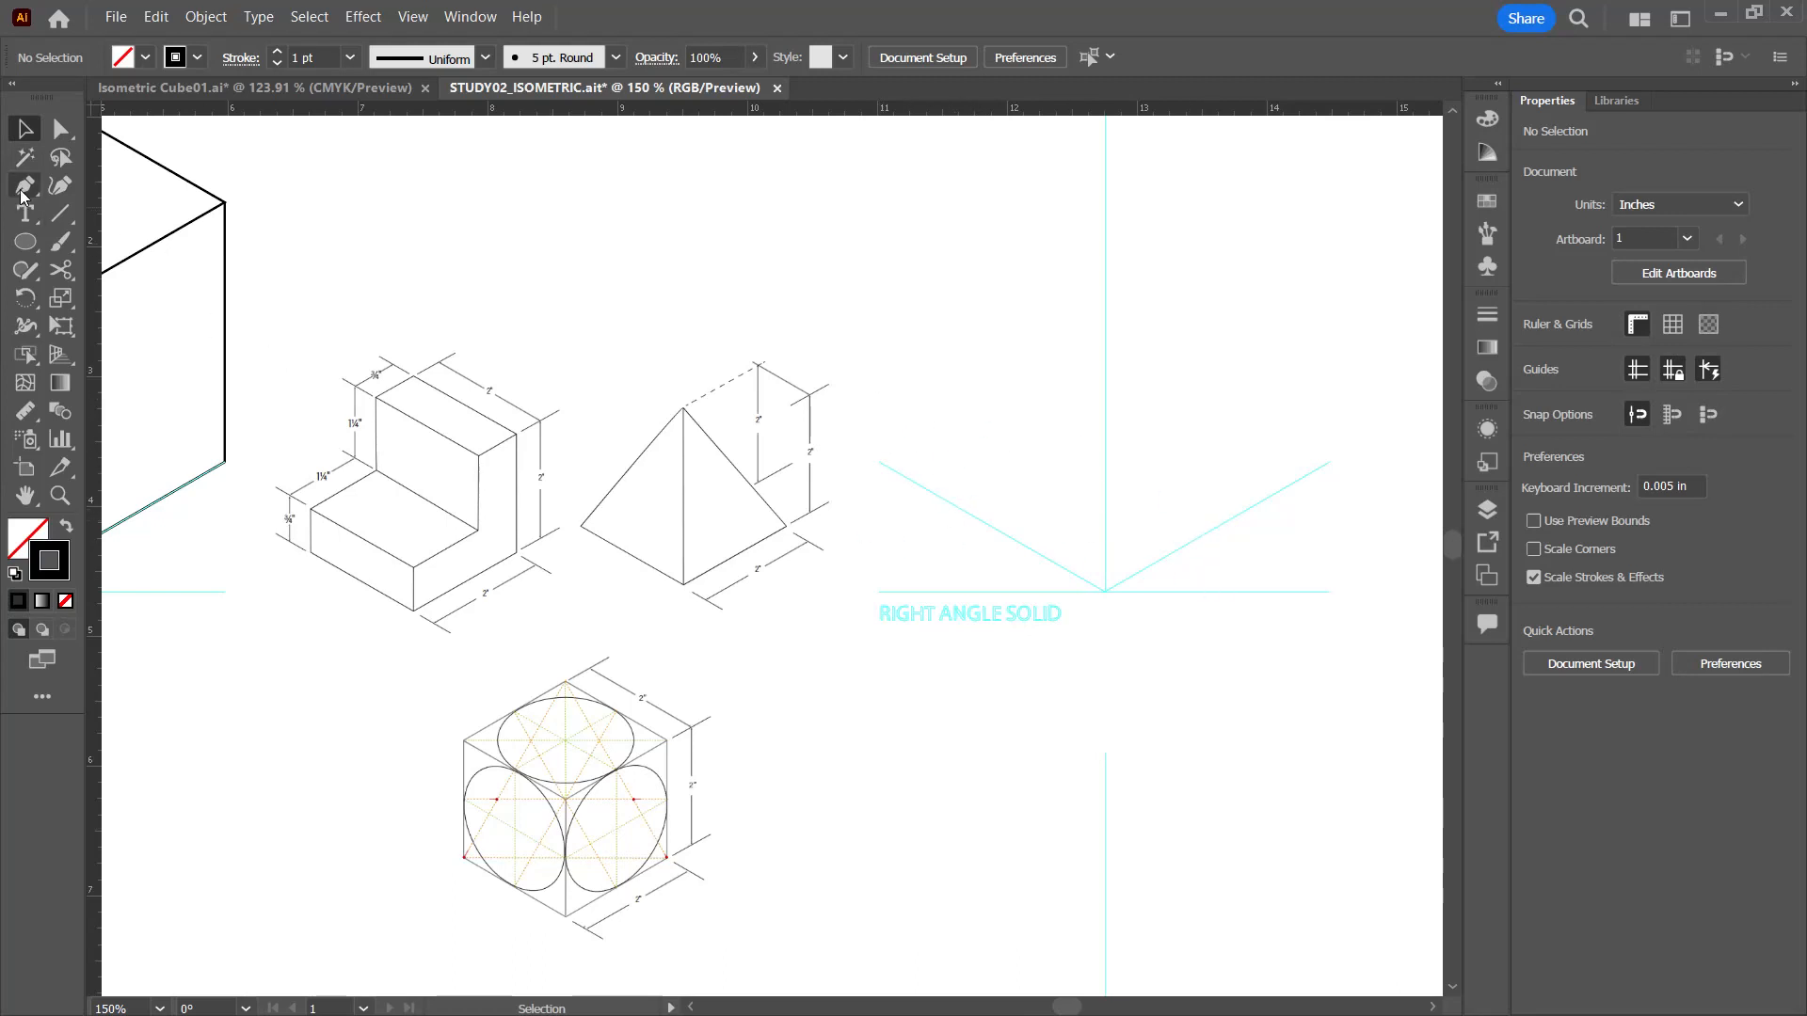
Step: Draw line segments along both slanted RIGHT ANGLE SOLID guides, meeting at the lowest corner
click(66, 218)
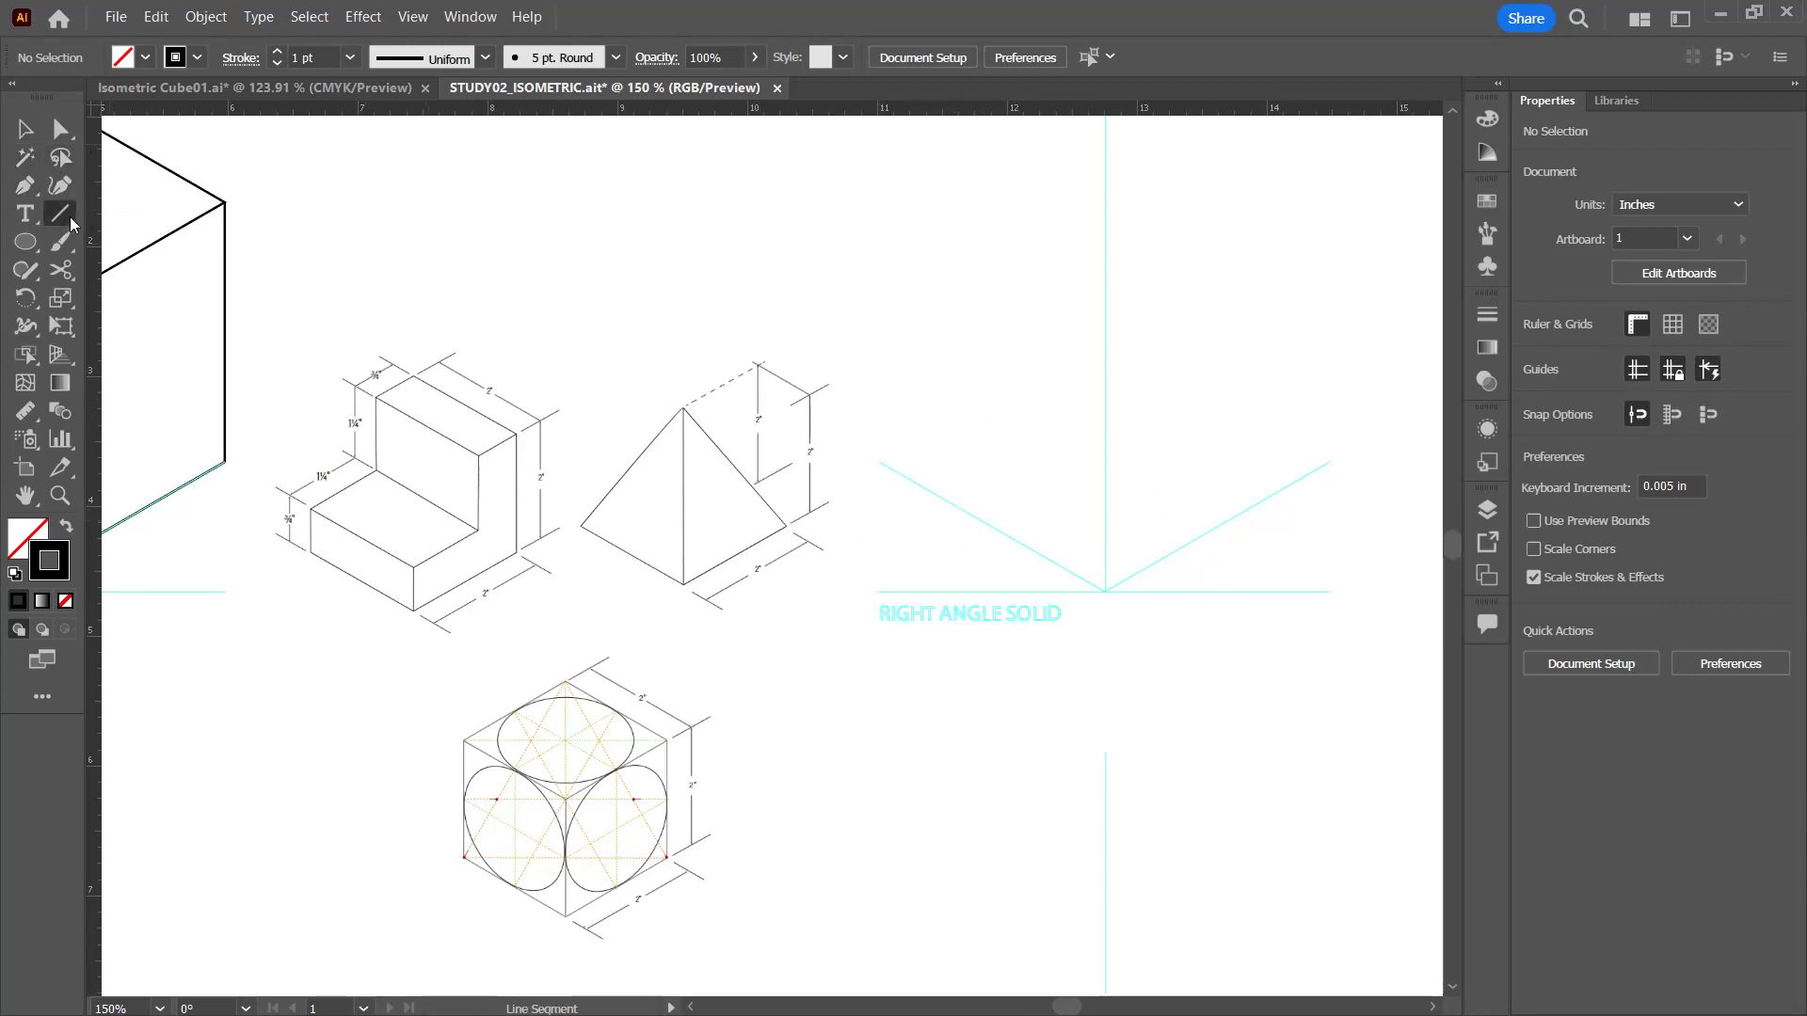
drag(1105, 592, 878, 461)
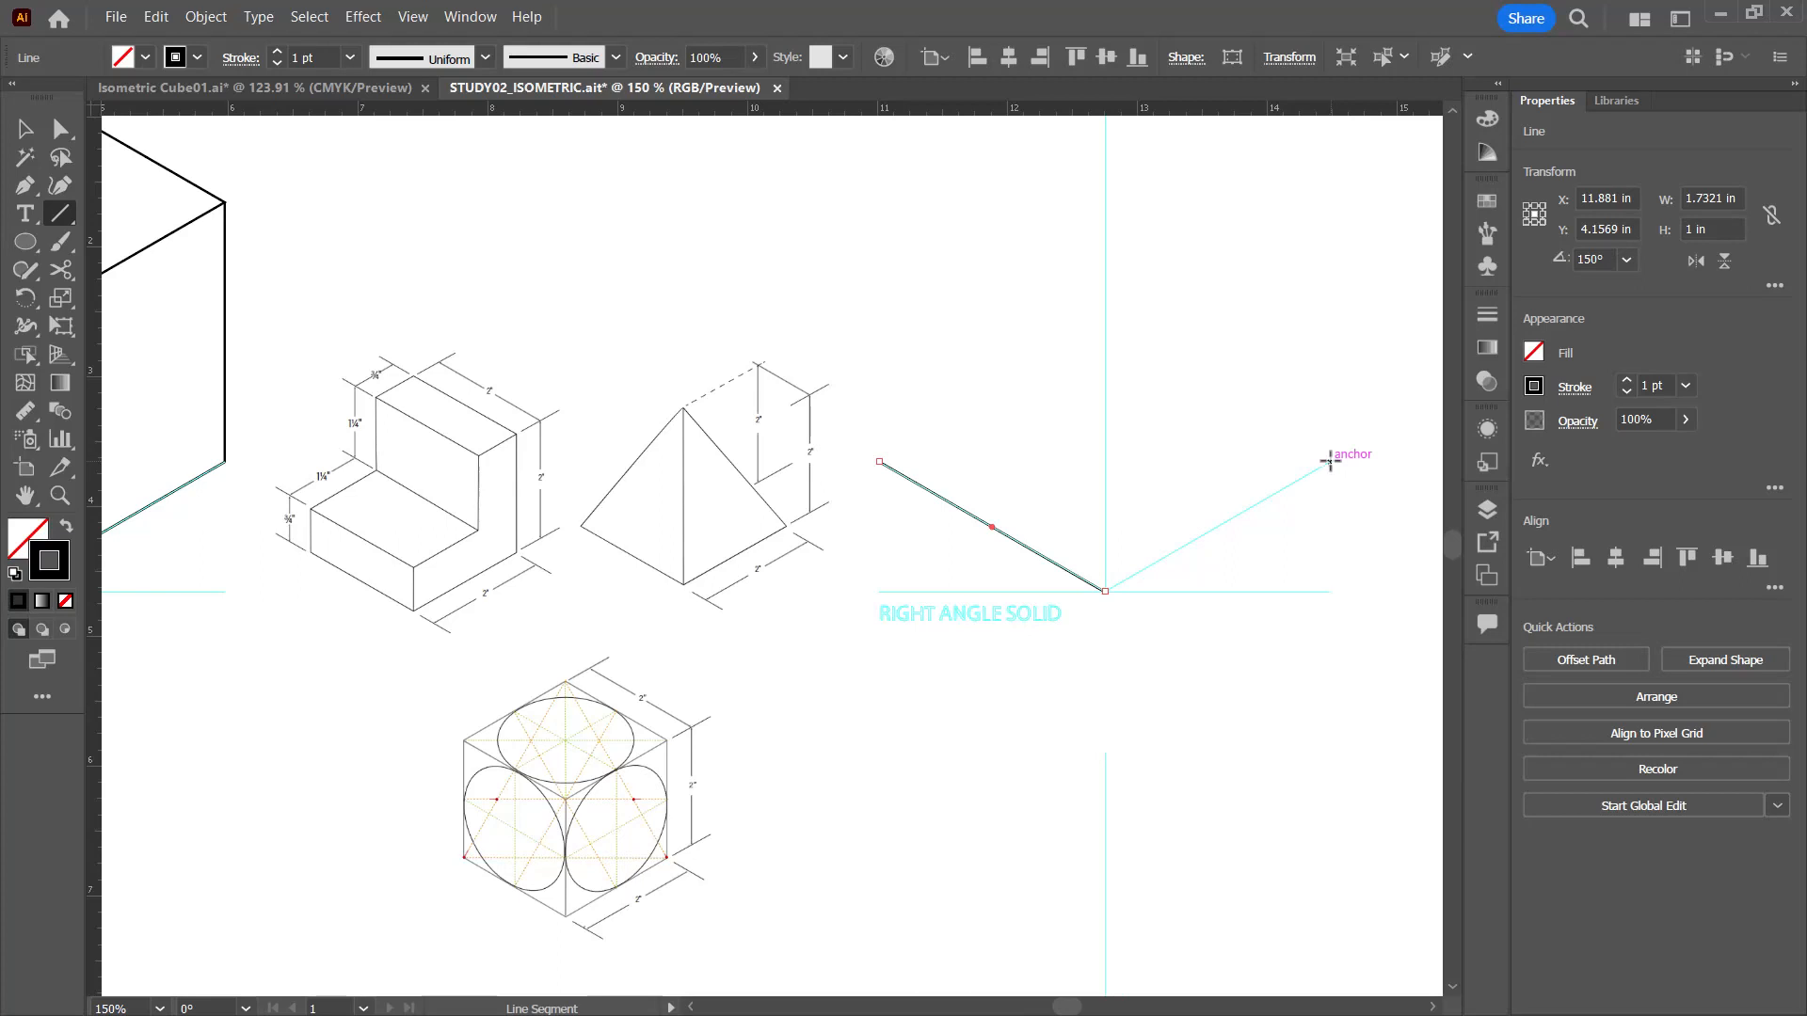
drag(1331, 459, 1106, 592)
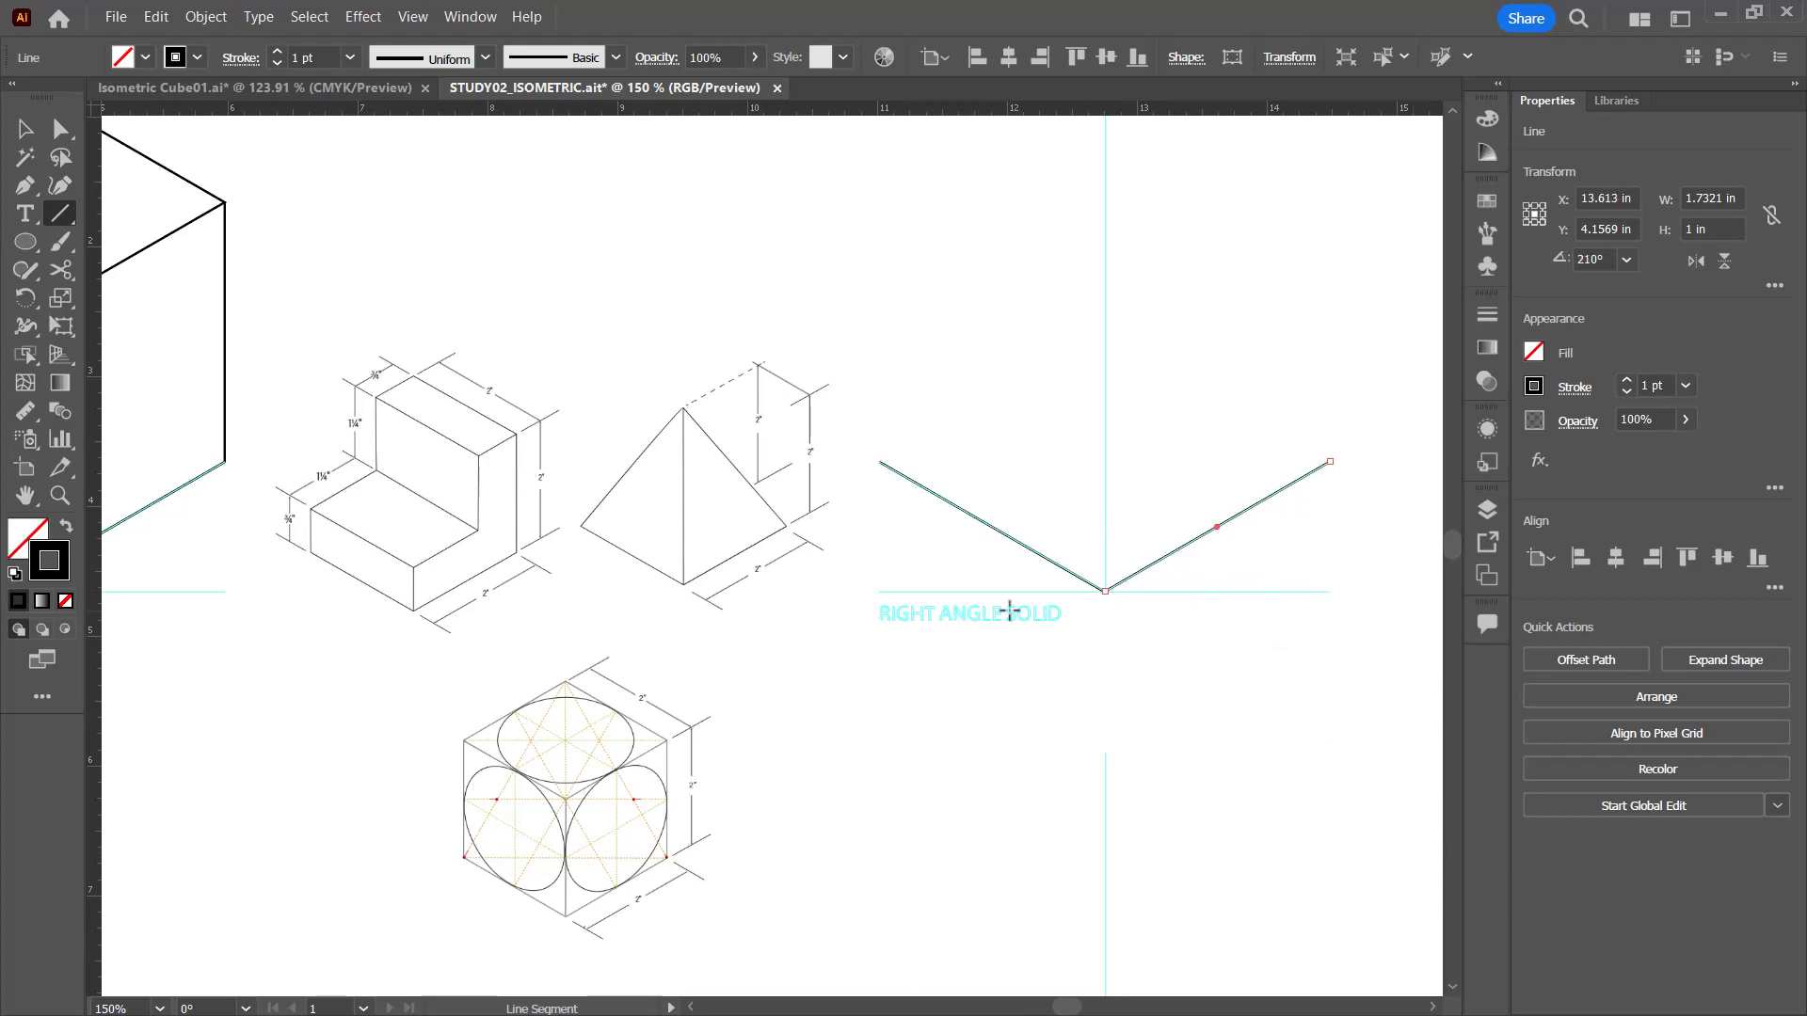
Step: Draw a 0.75 in line segment at 90° from the outer end of the solid's left bottom edge and deselect
click(882, 461)
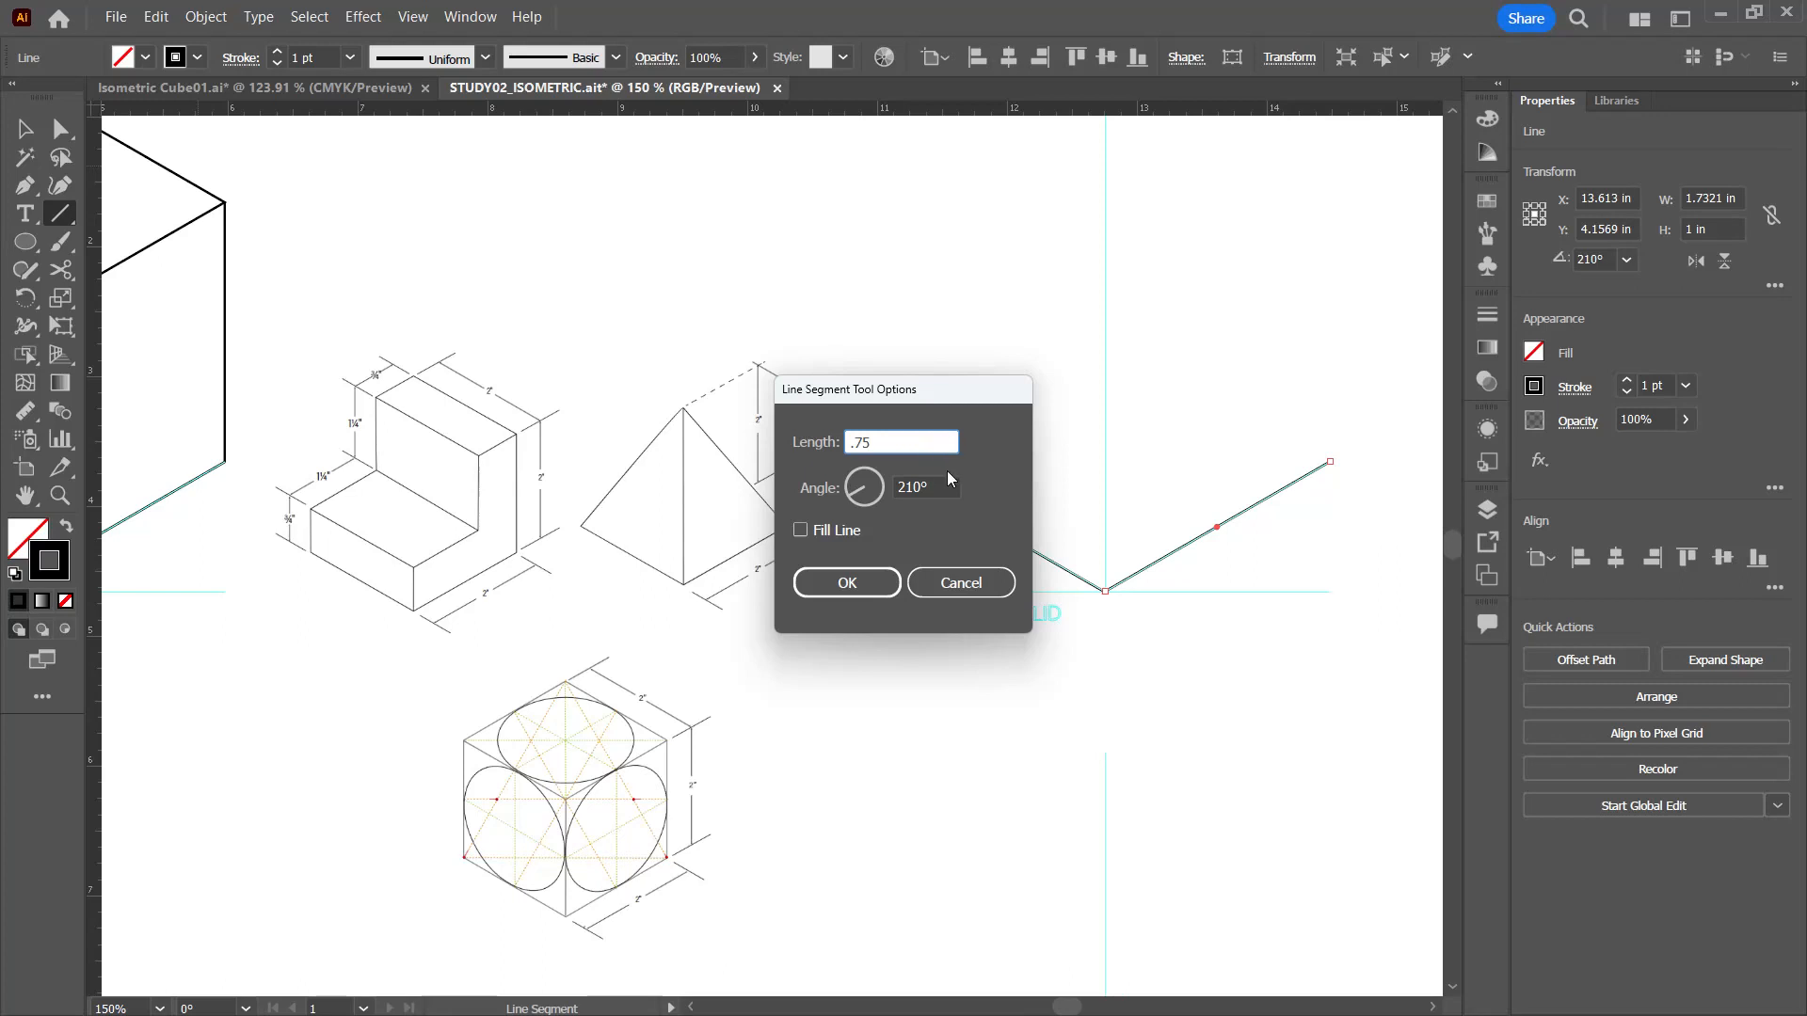
key(Tab)
text(90)
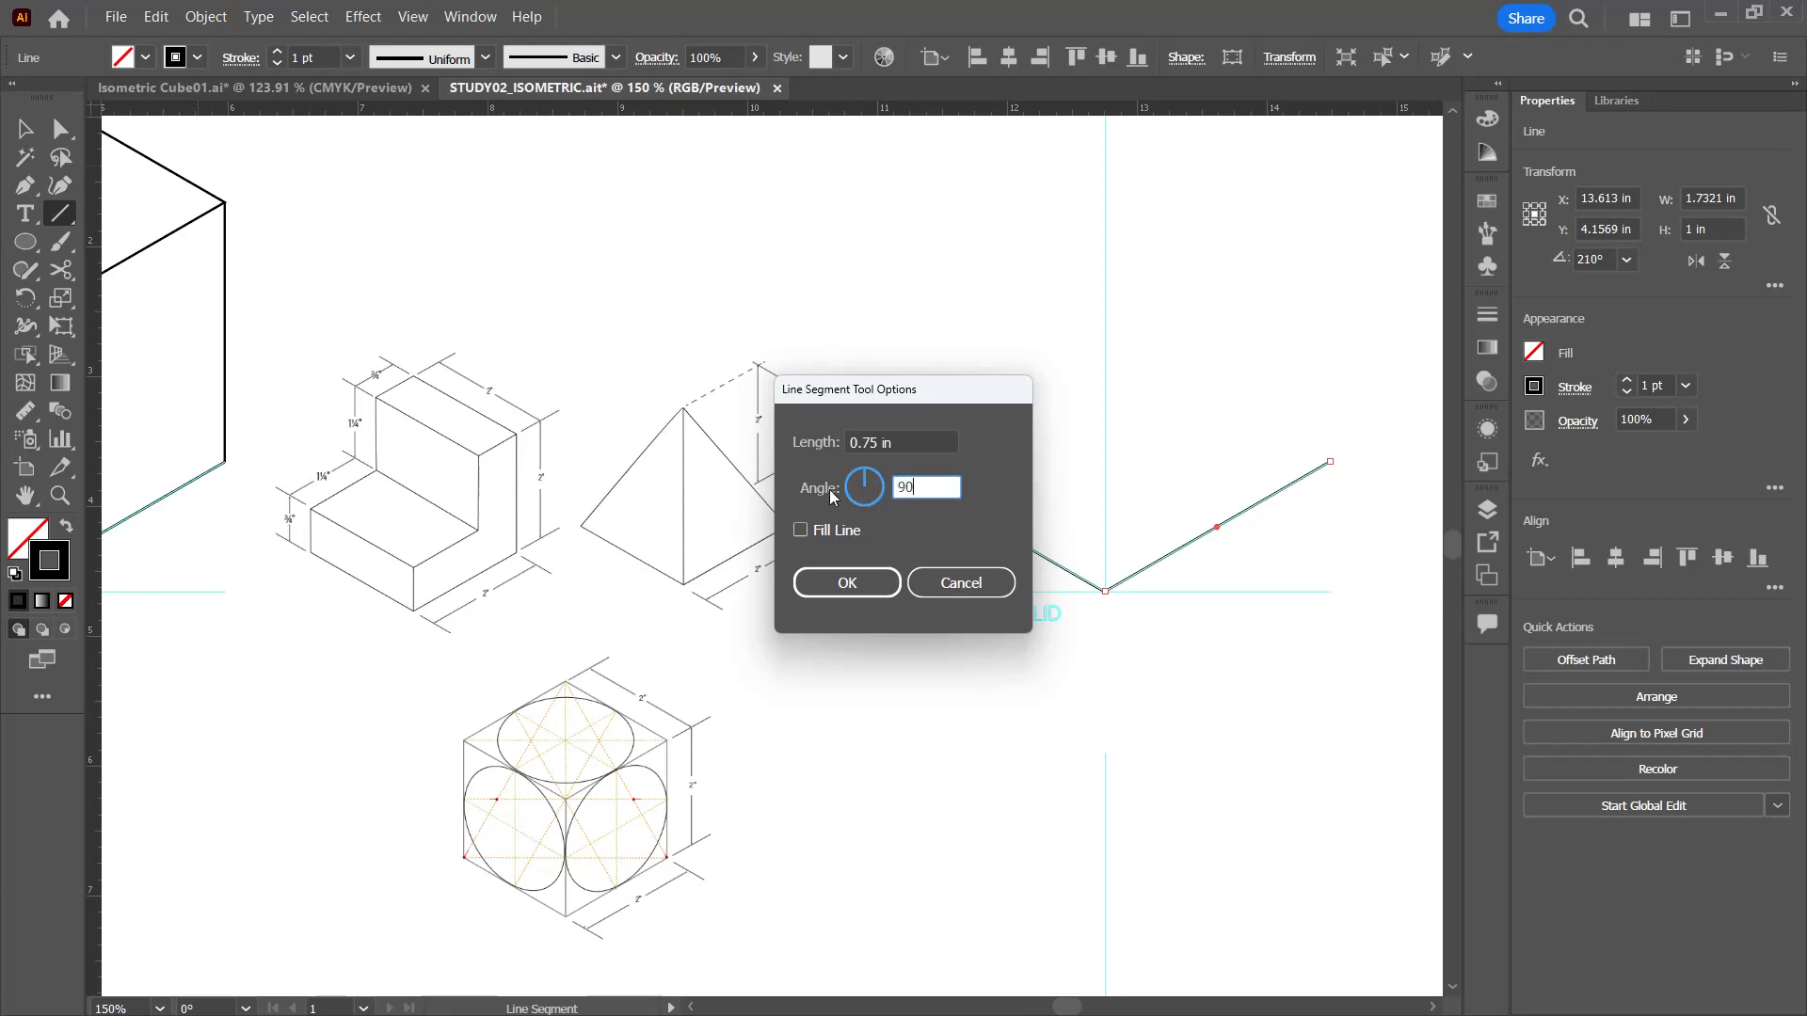
key(Return)
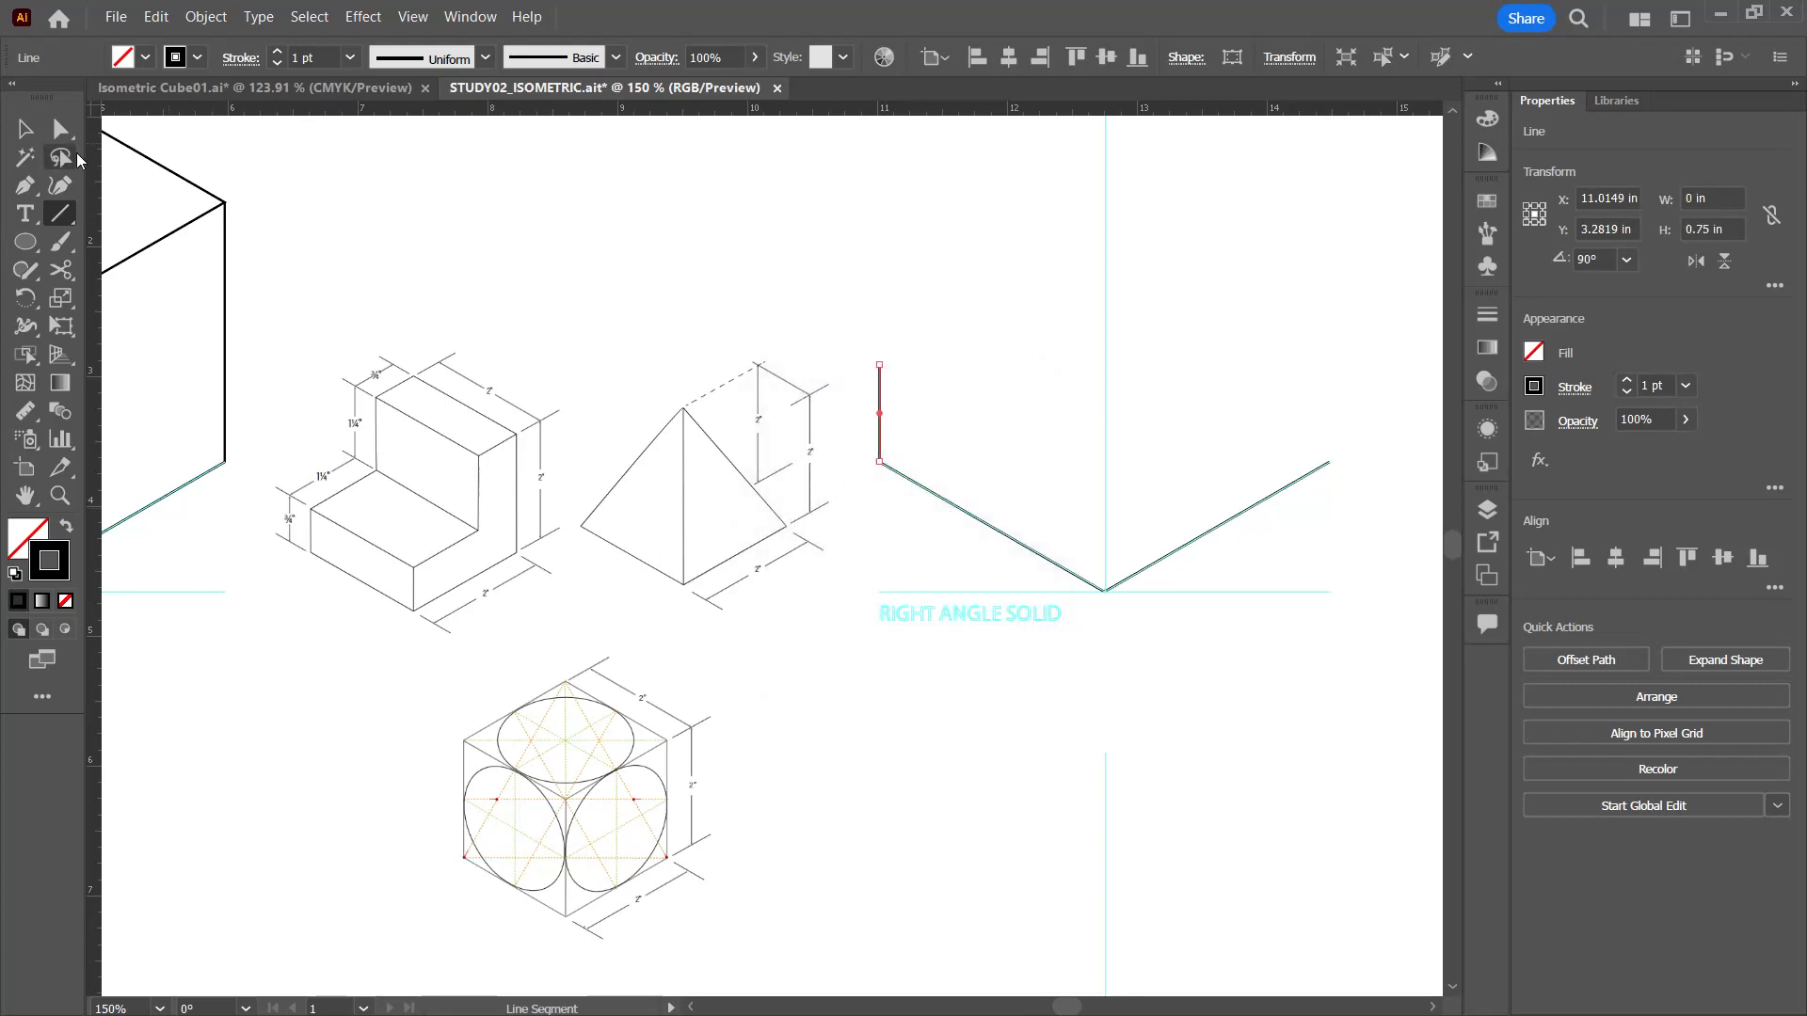
click(26, 129)
click(969, 405)
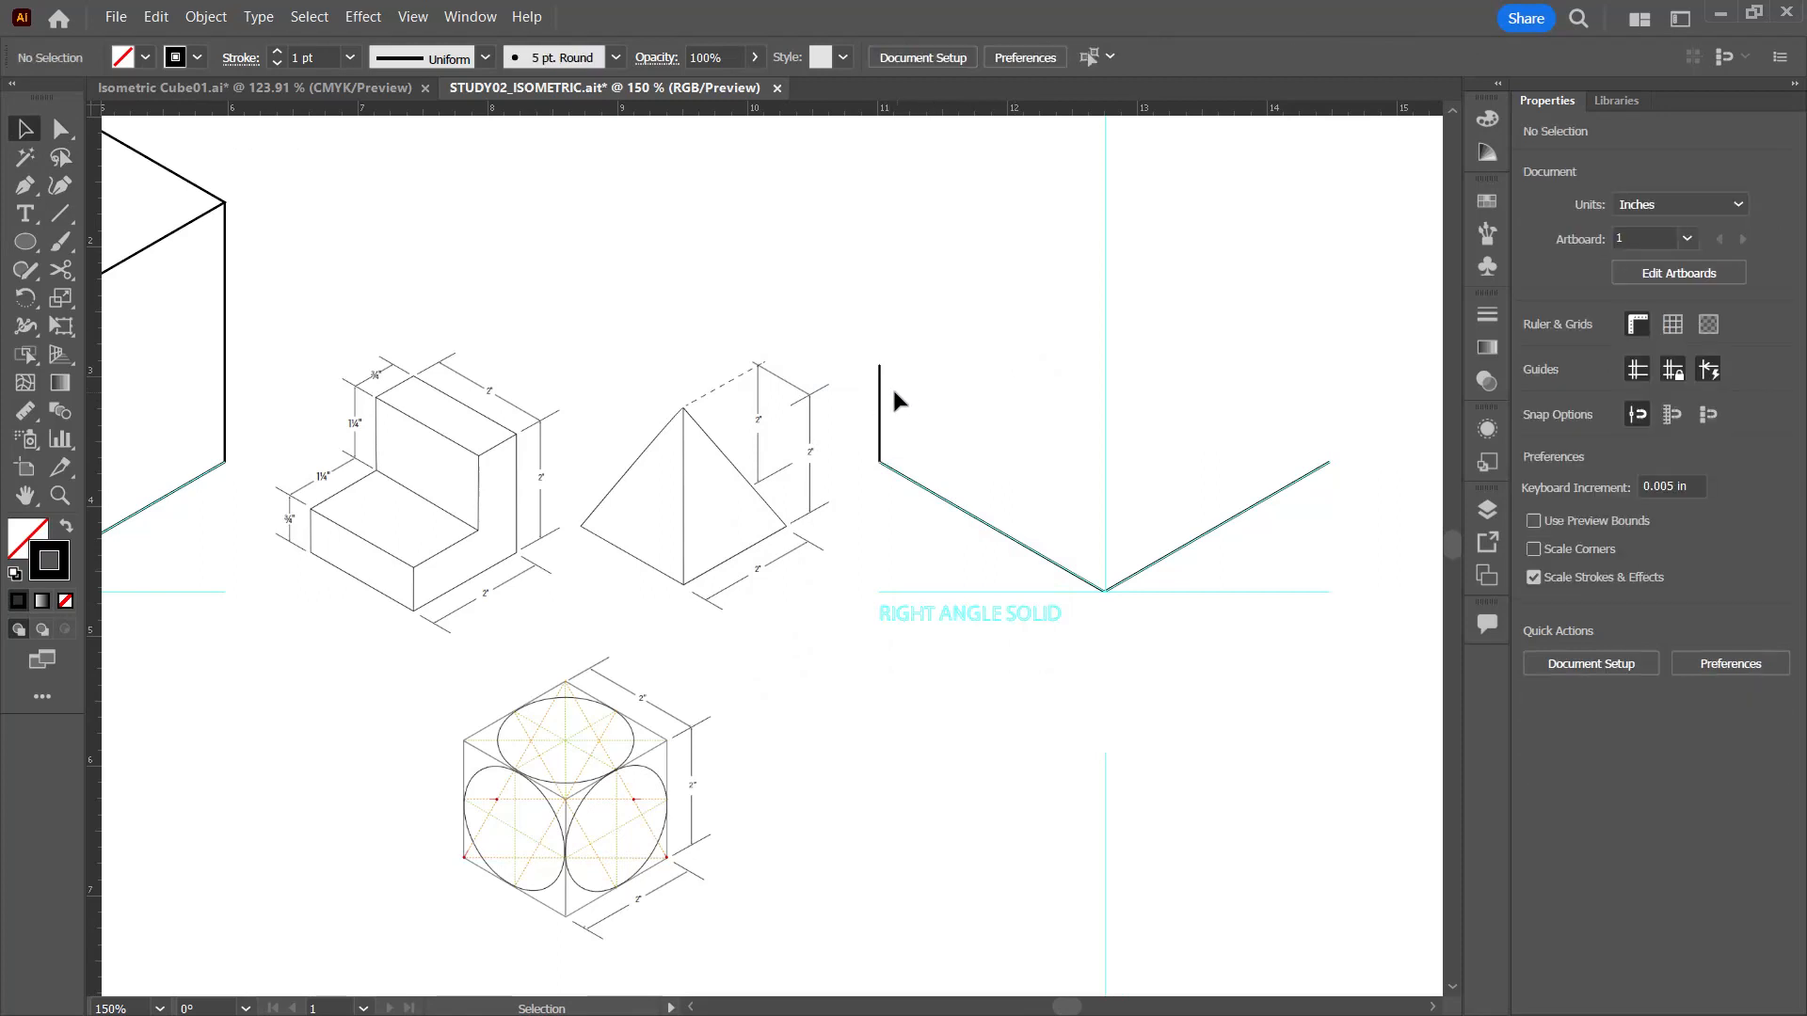
Step: Copy the 0.75 in vertical edge to the lowest corner and to the outer end of the right bottom edge, then deselect
drag(880, 404, 1331, 404)
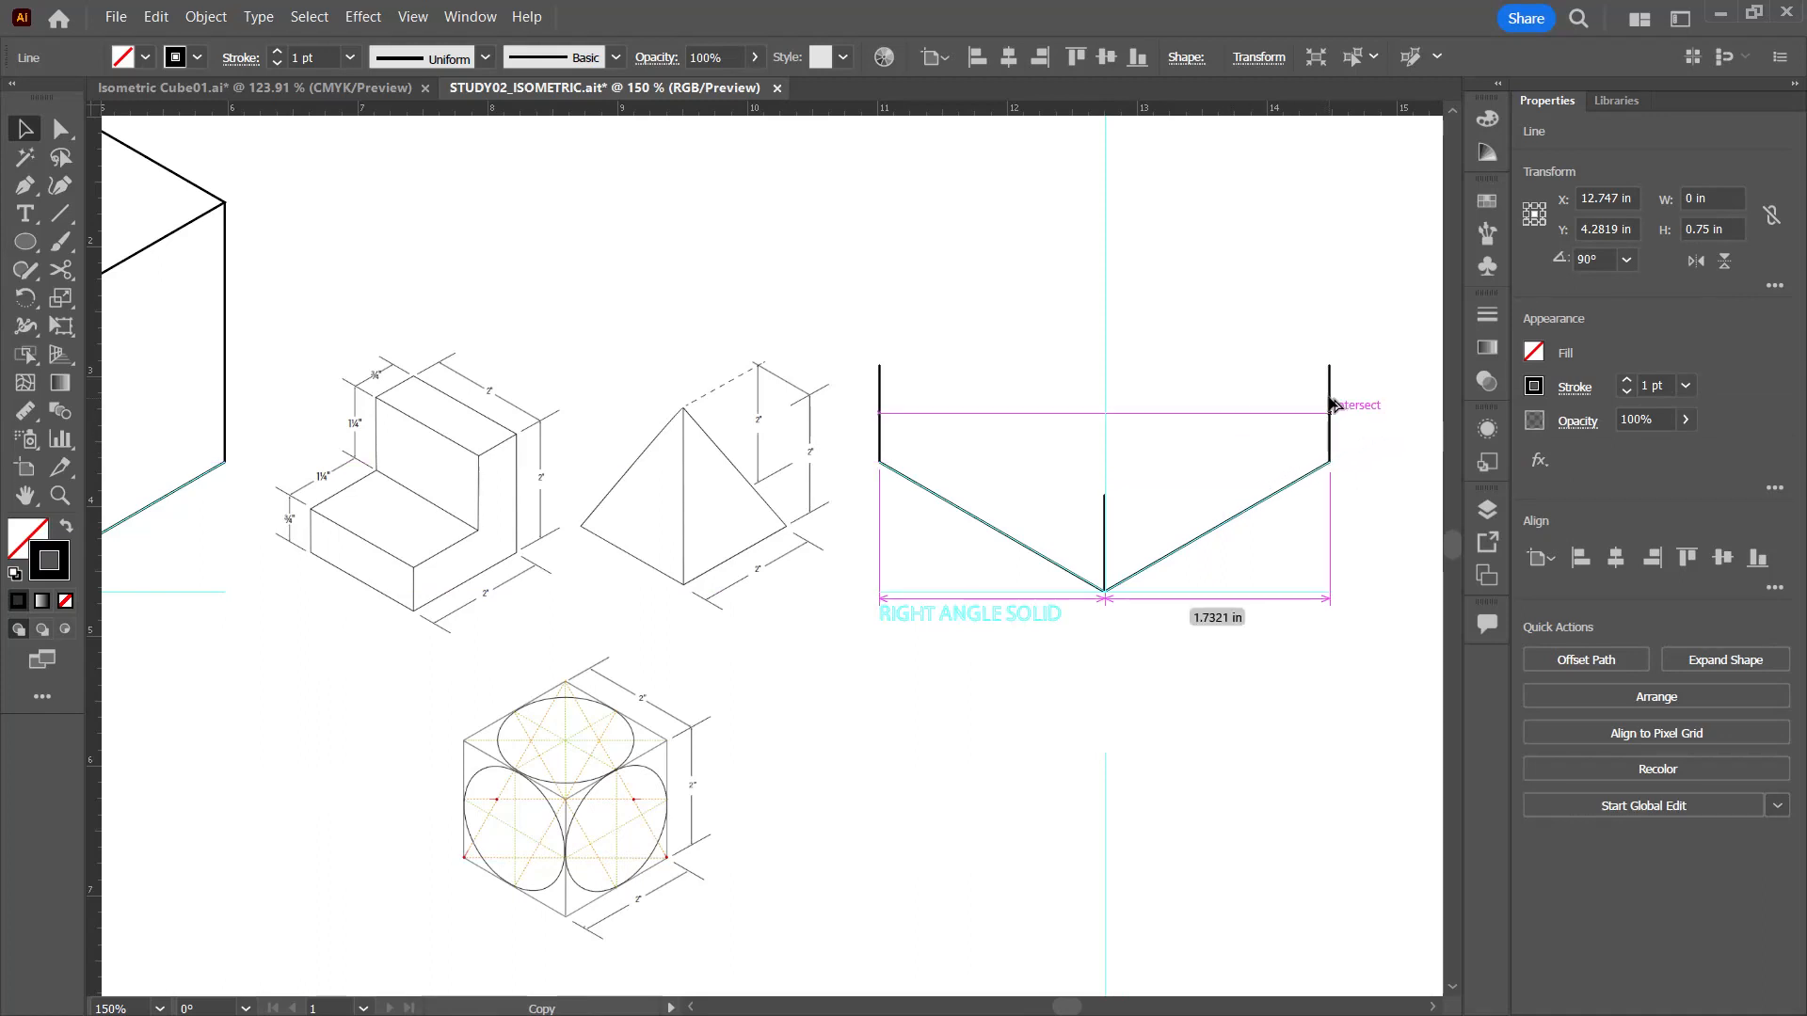
drag(1332, 405, 1330, 406)
click(1382, 593)
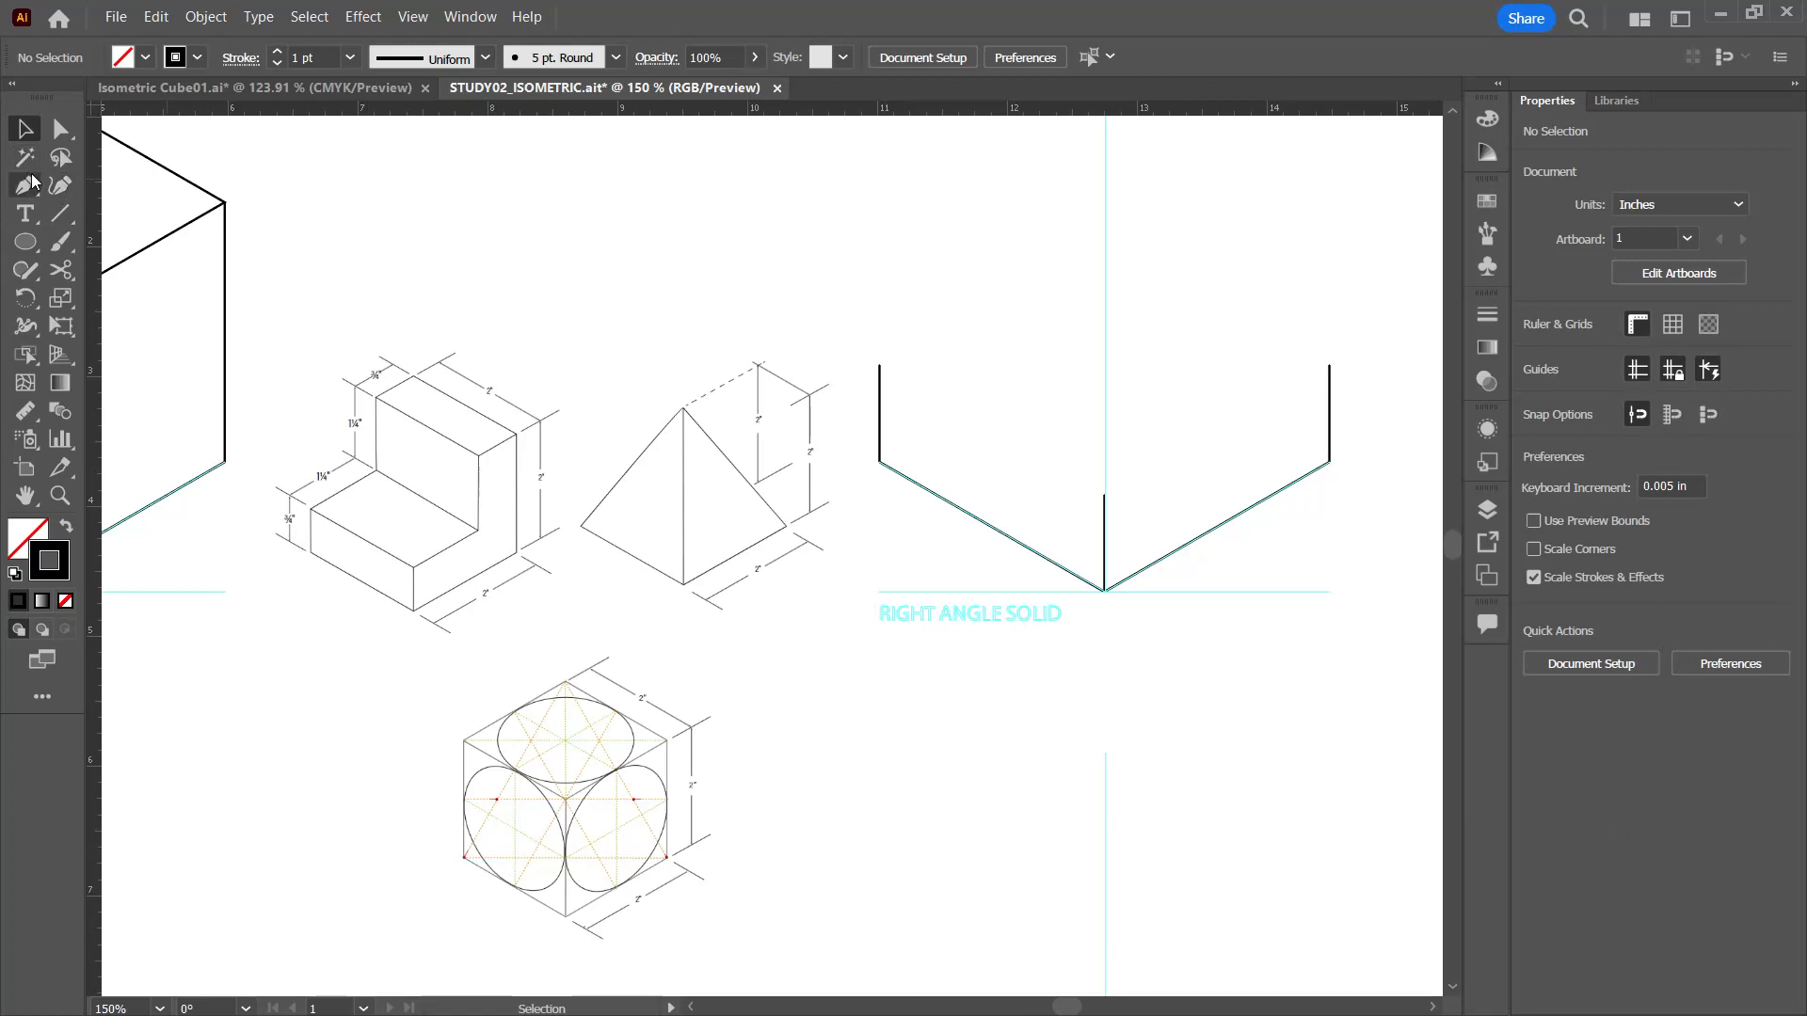
Step: Draw a 2 in line segment at 330° joining the tops of the left and centre vertical edges
click(58, 214)
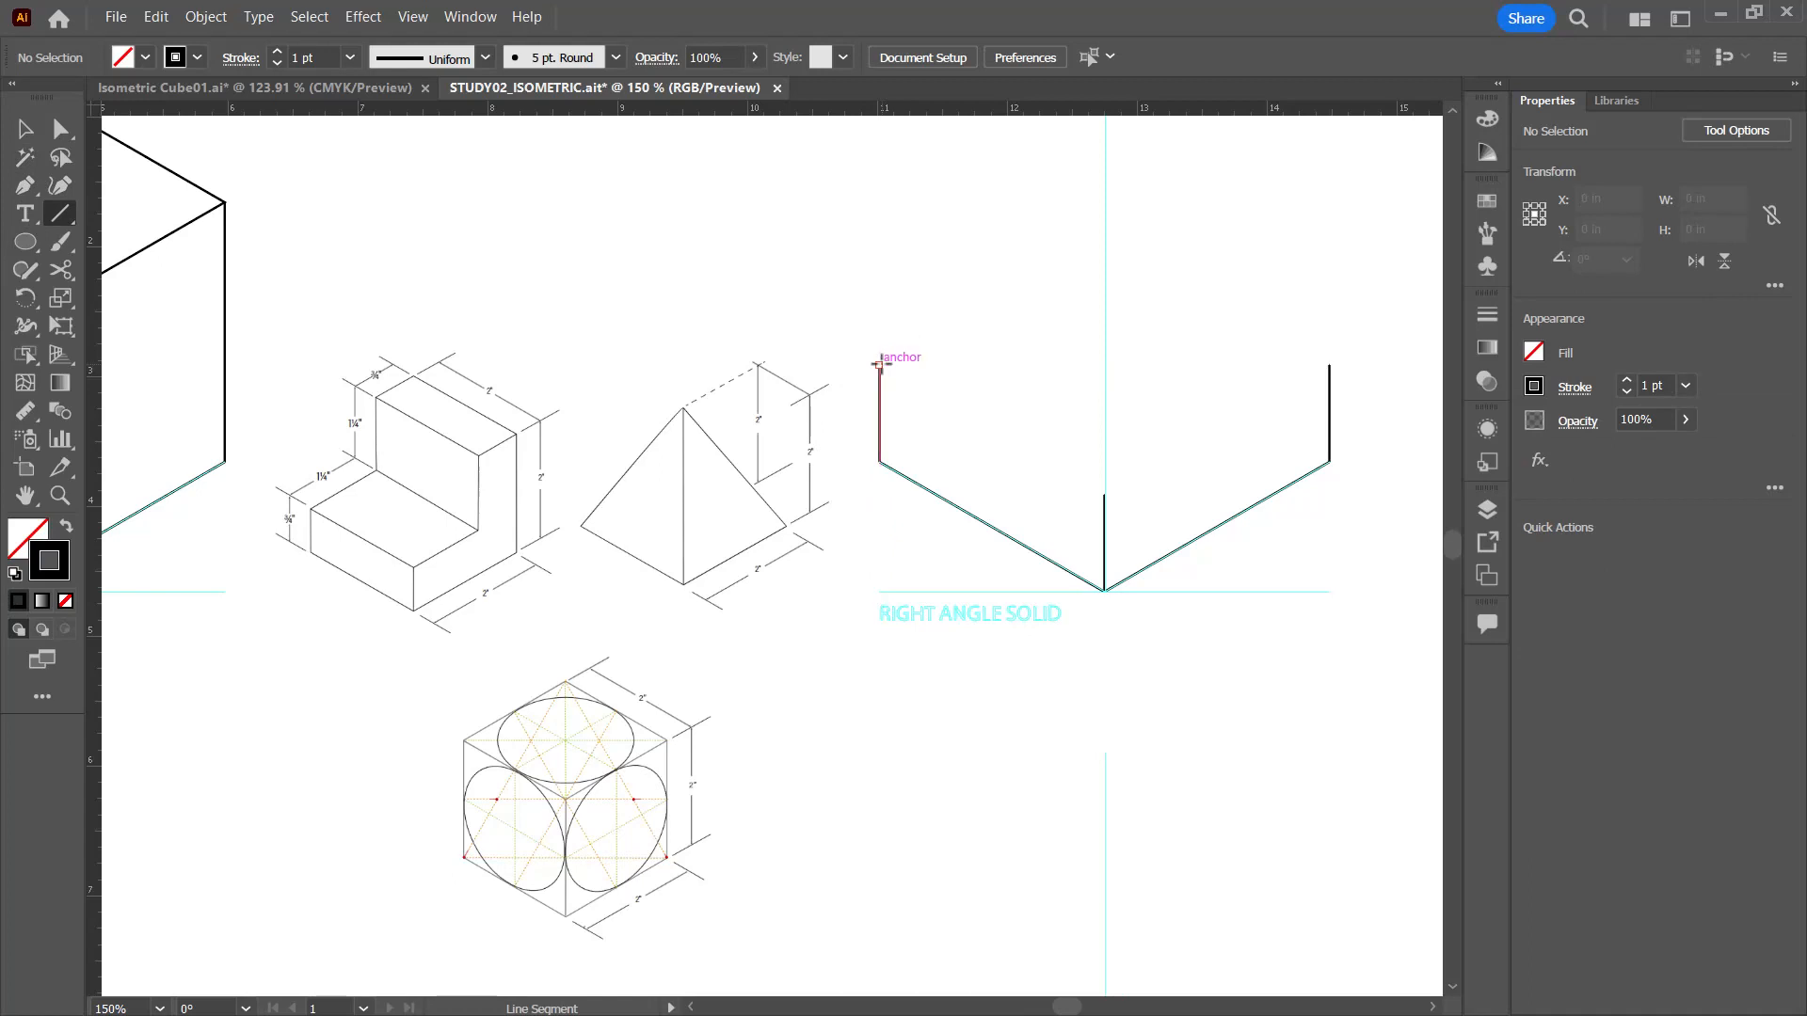
drag(878, 365, 1105, 493)
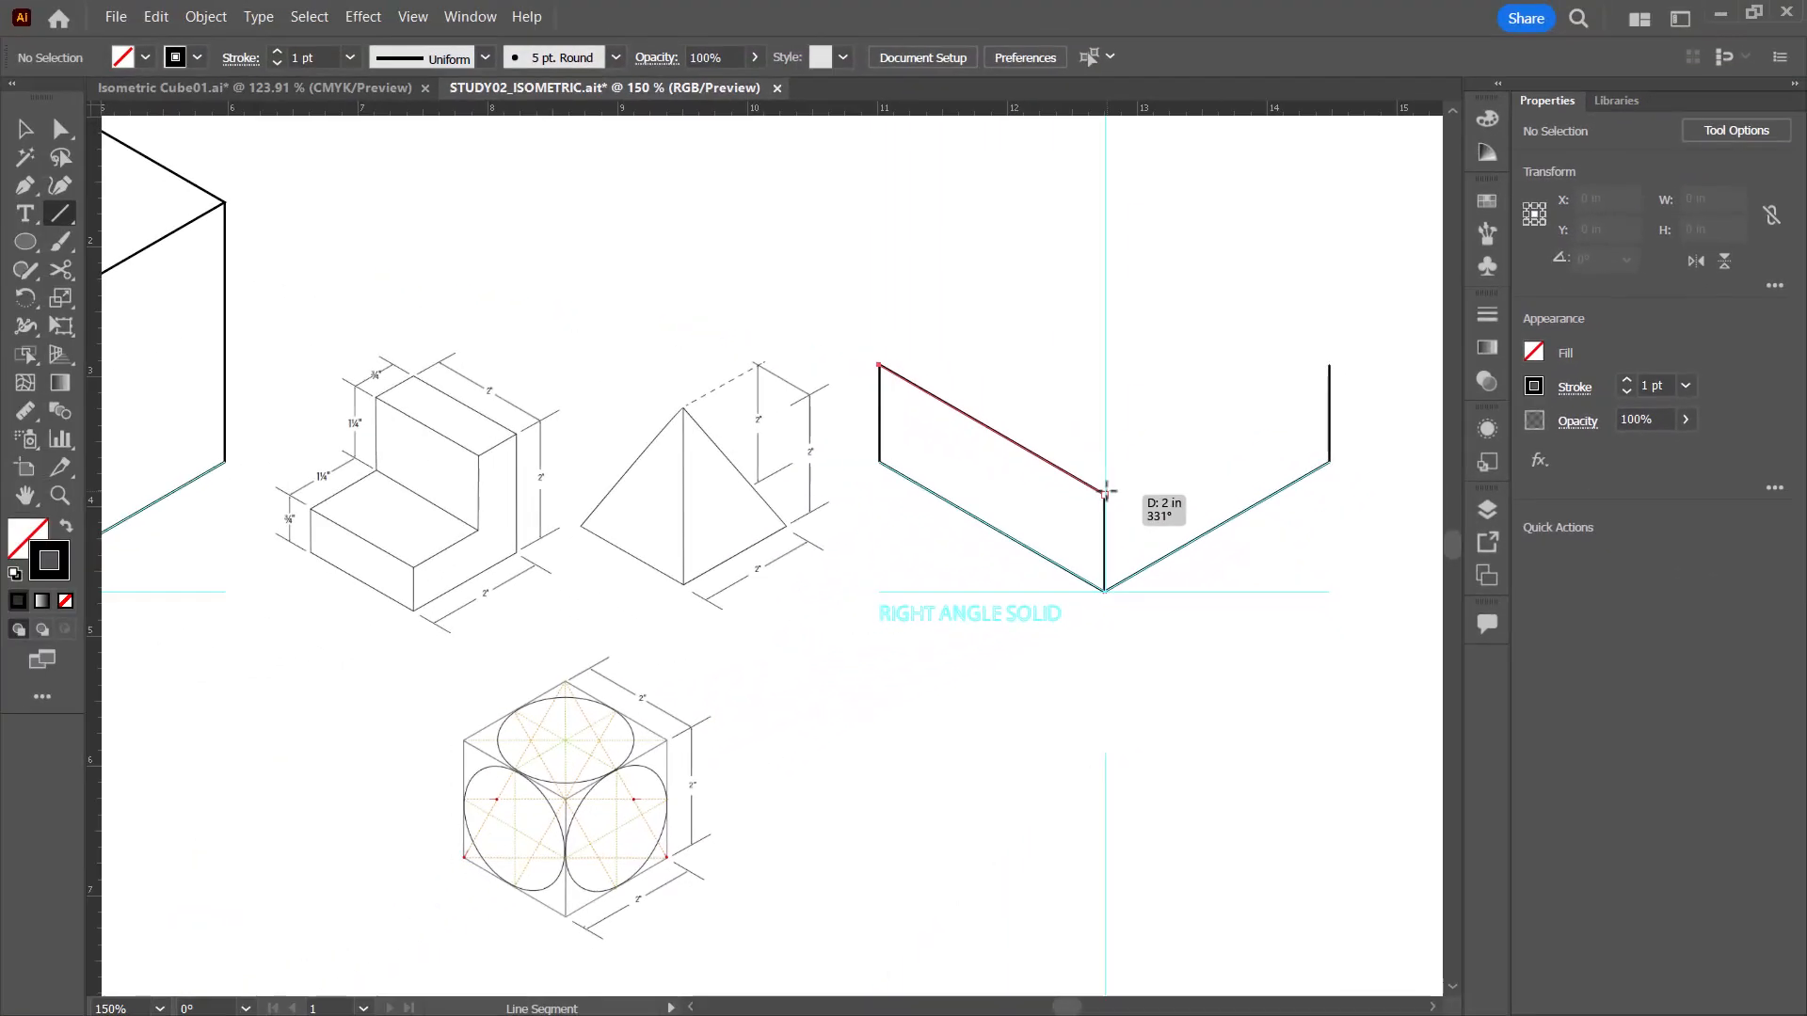
drag(1105, 491, 1104, 493)
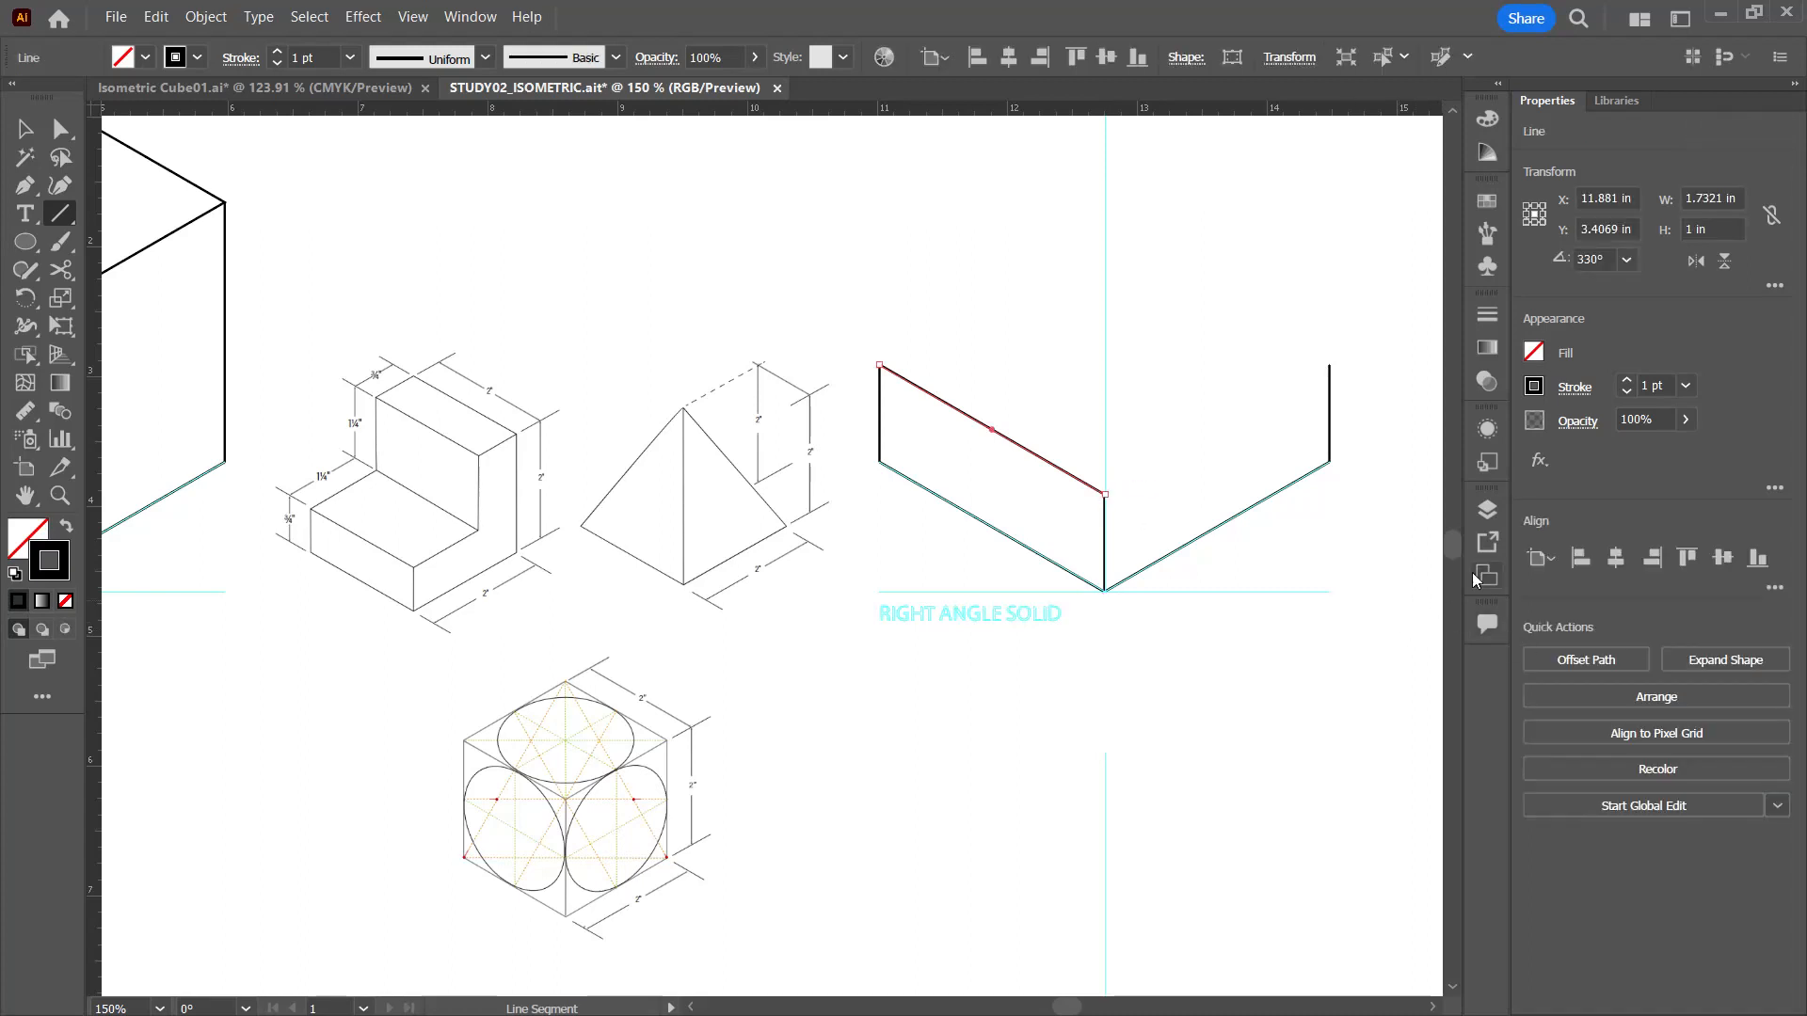
Step: Align the lower ends of the left and centre vertical edges with the solid's bottom corners and deselect
click(26, 129)
key(ctrl+=)
key(ctrl+=)
key(ctrl+=)
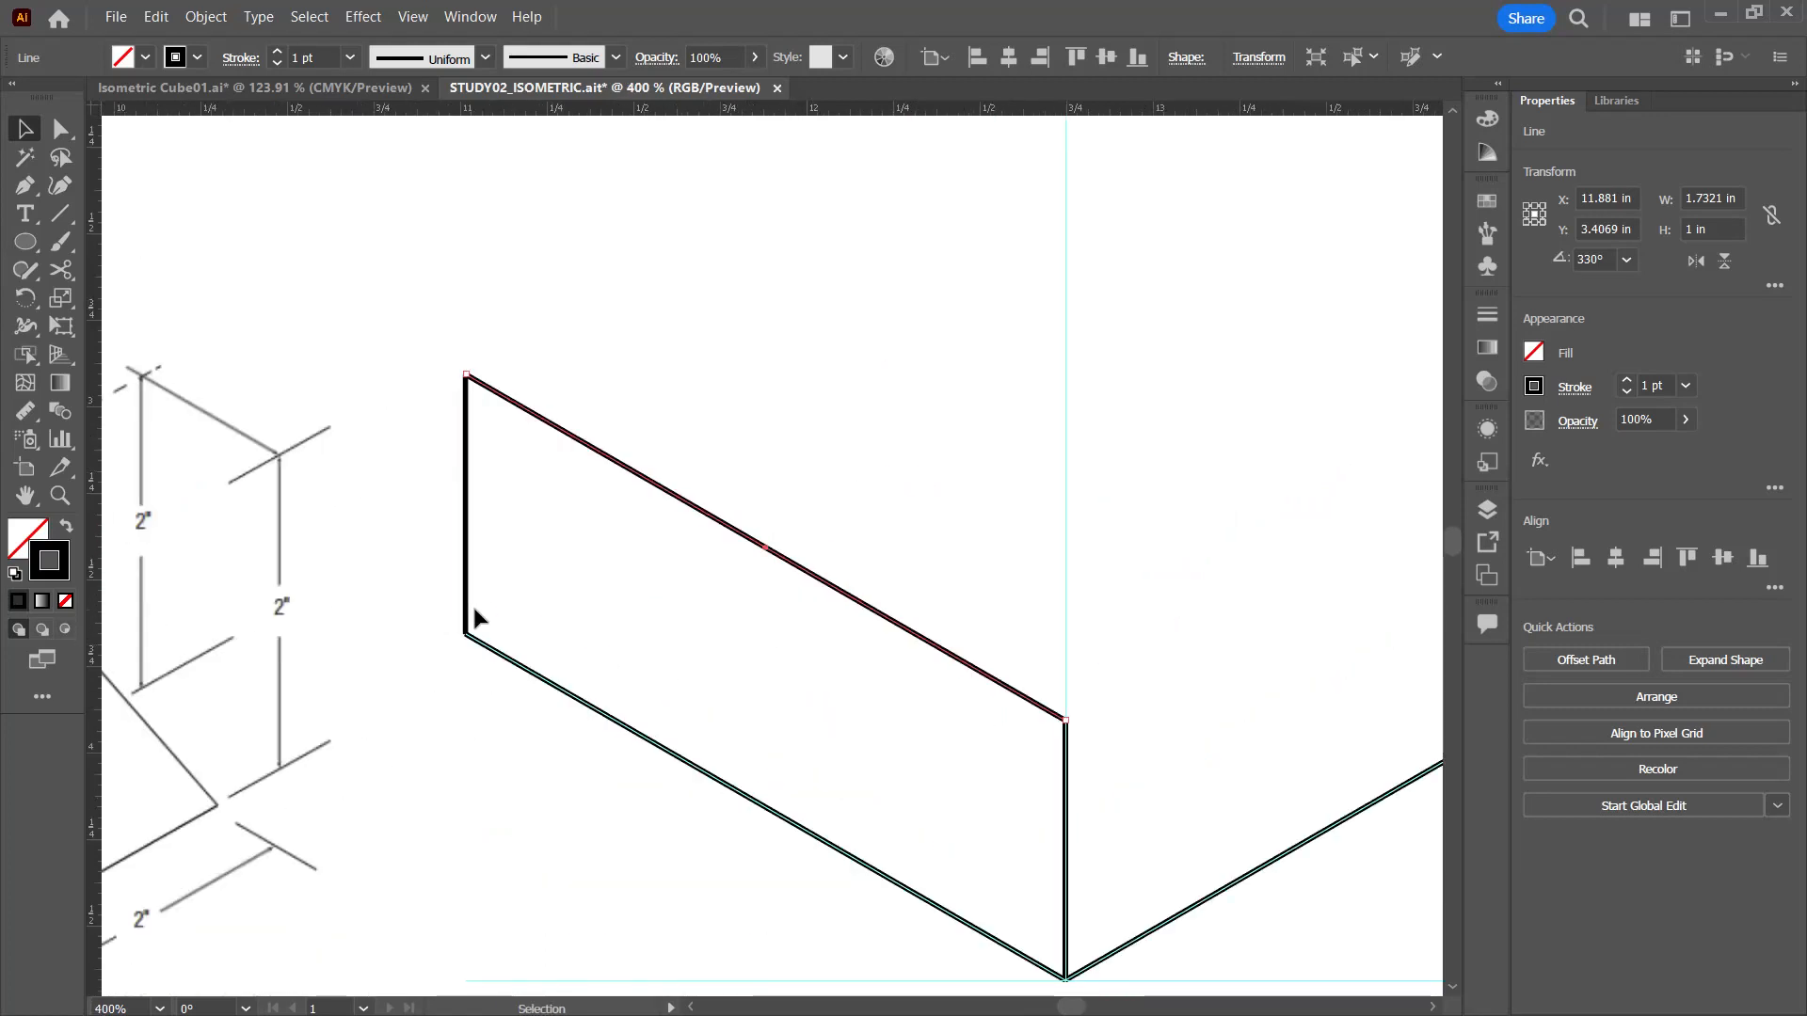
click(467, 611)
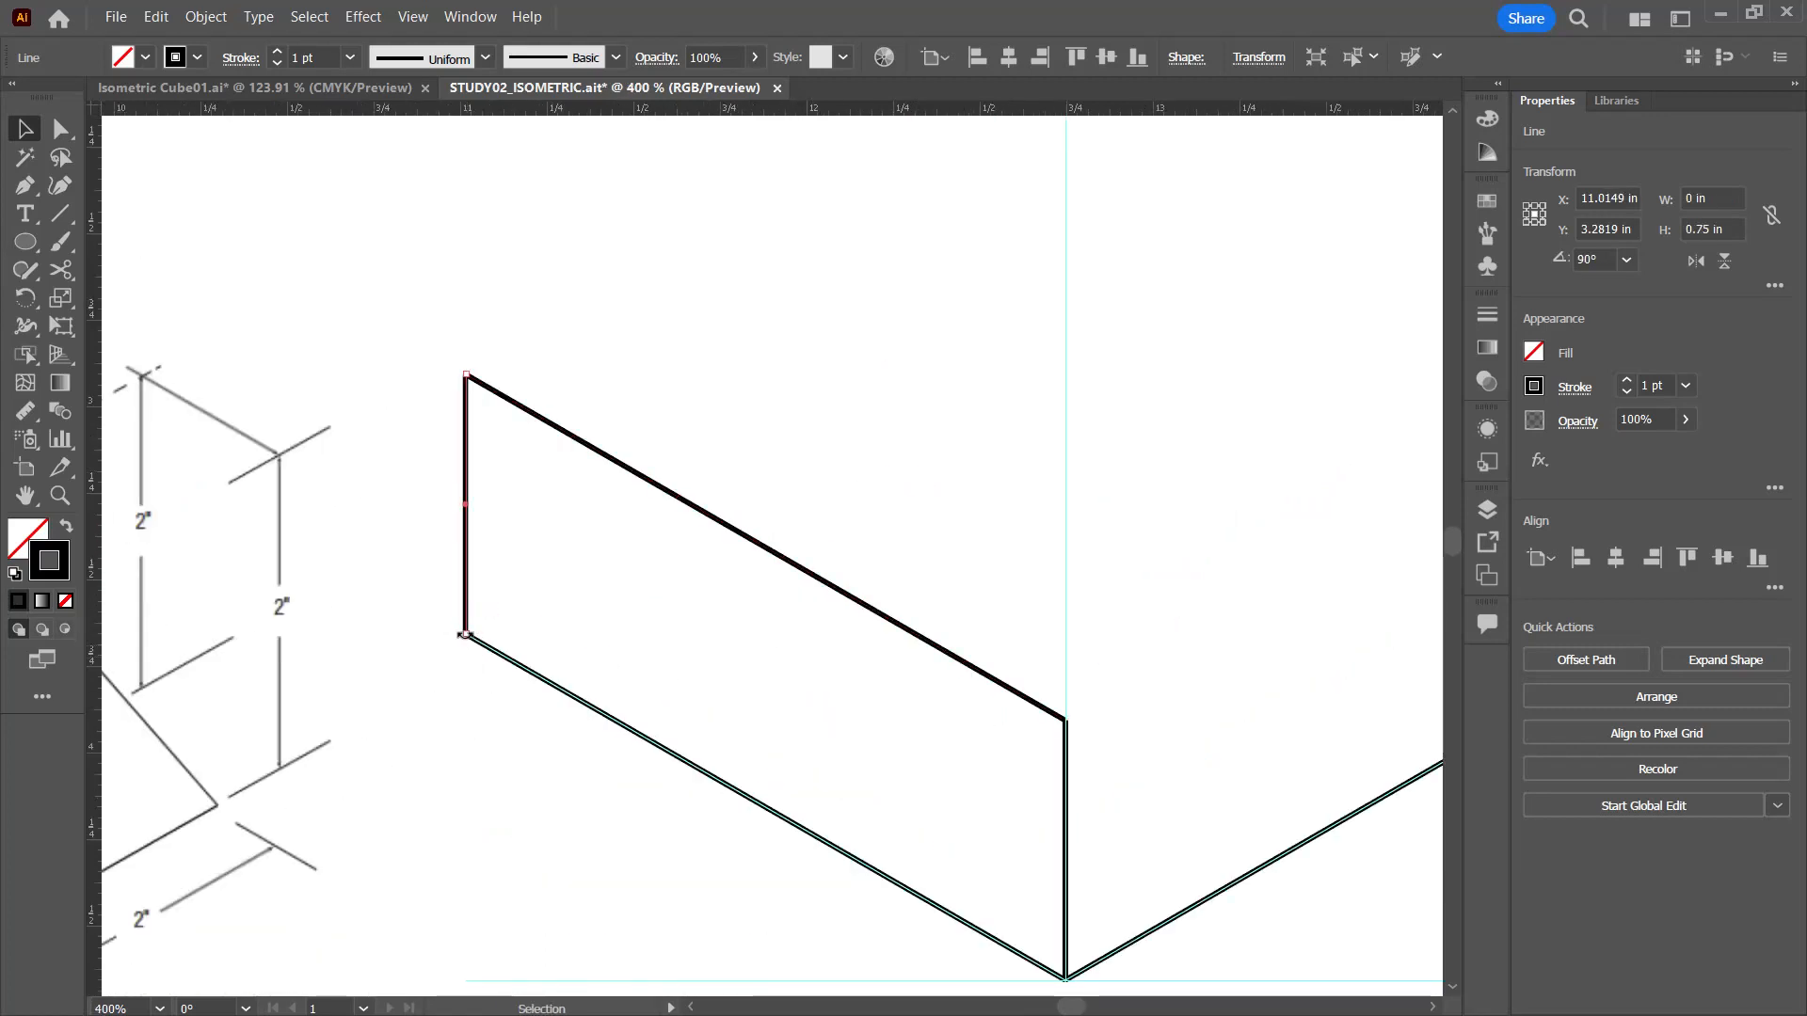
drag(465, 635, 466, 635)
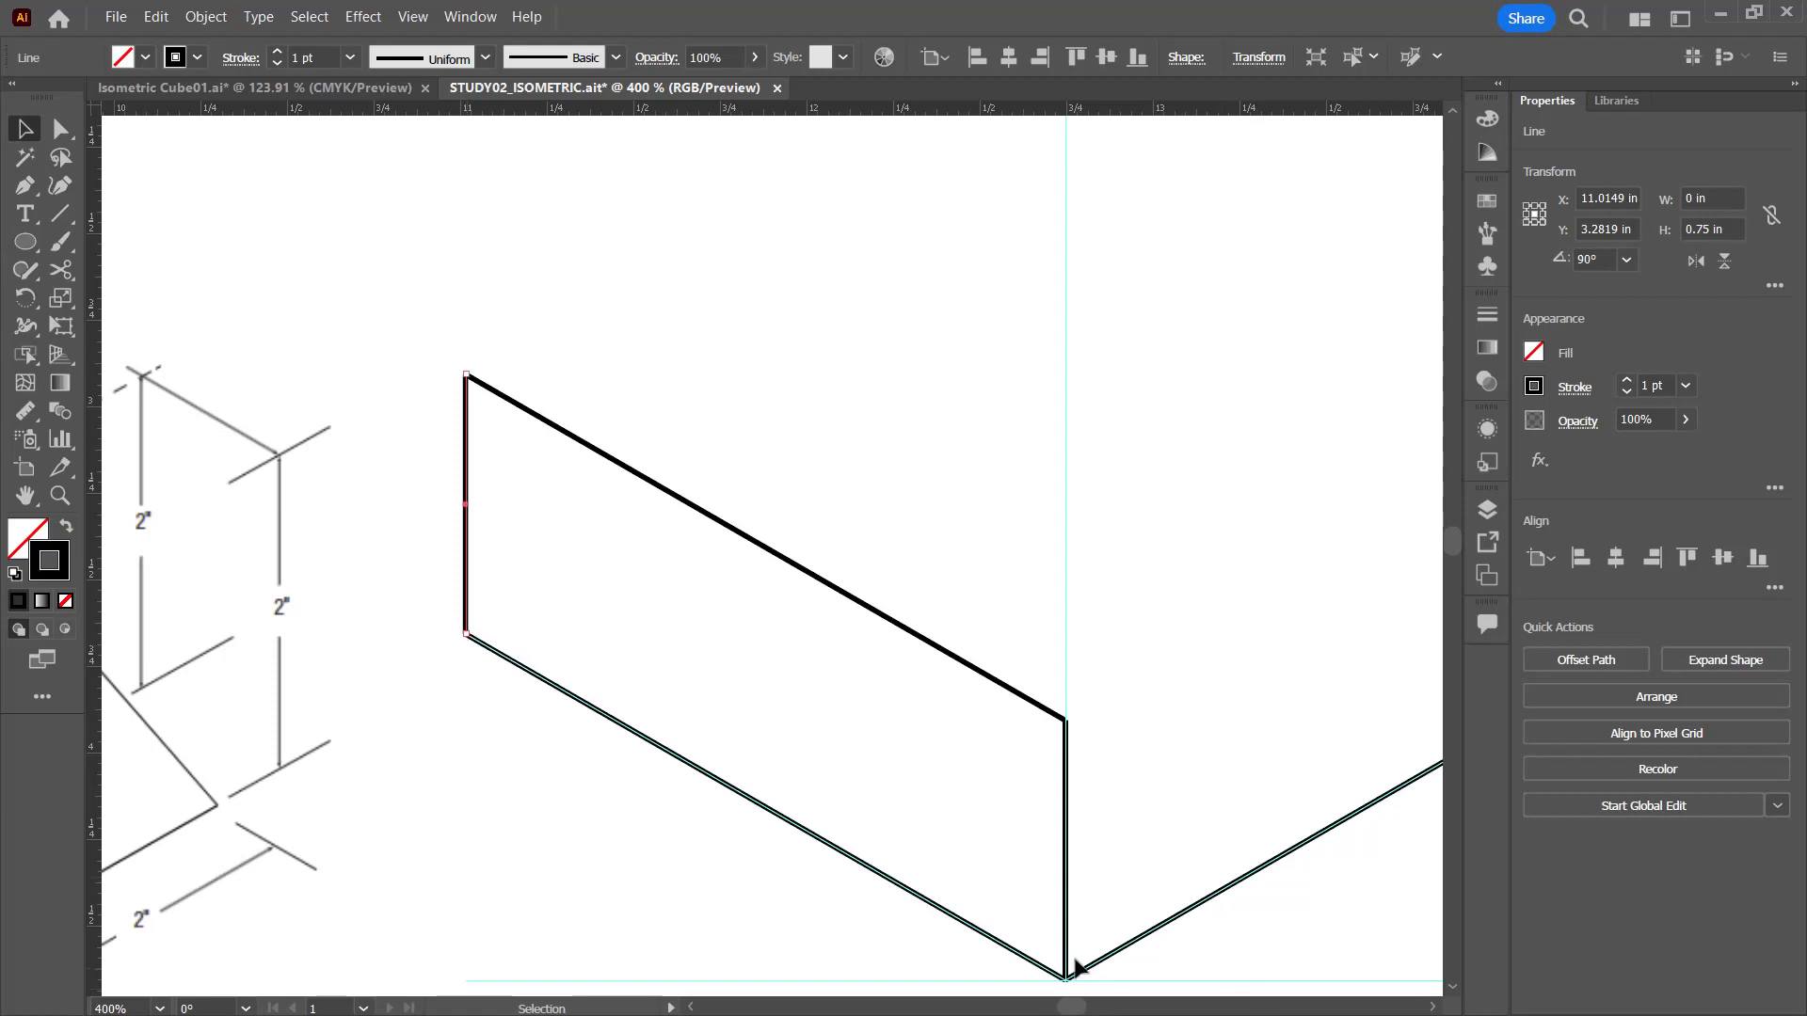
click(1067, 870)
scroll(1151, 882, down, 2)
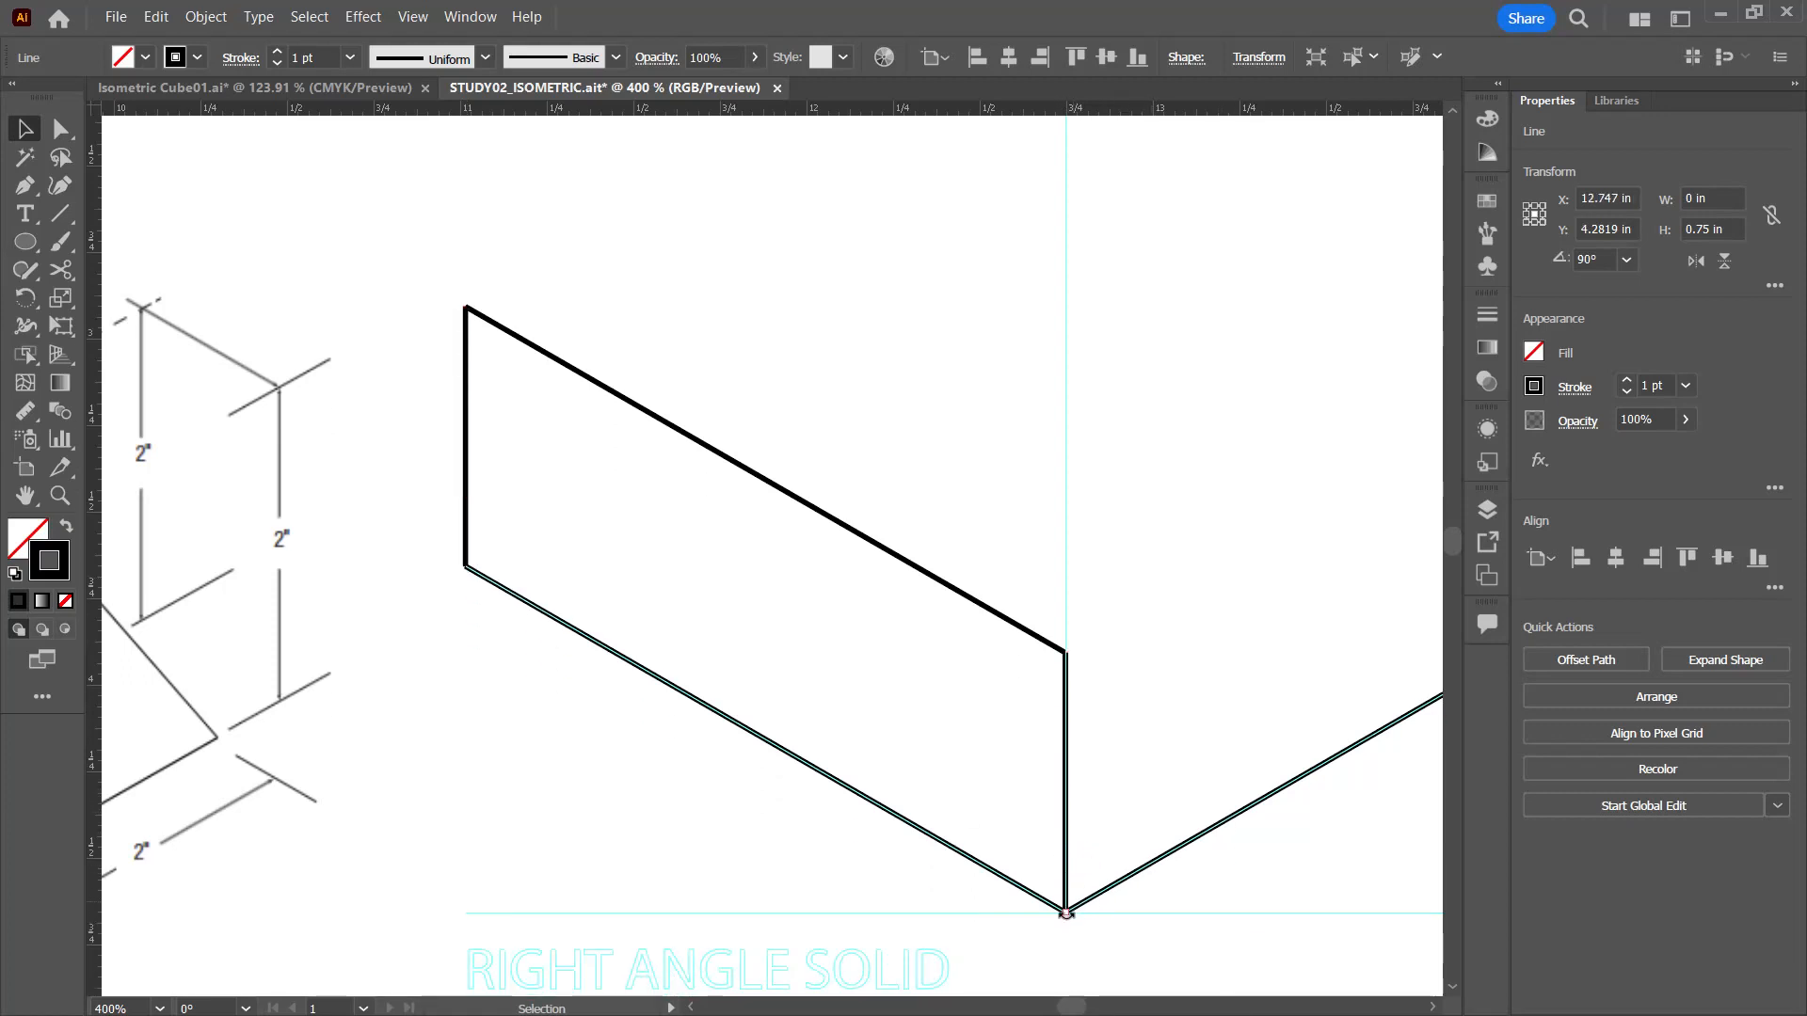
mouse_move(1066, 912)
mouse_down()
mouse_move(1082, 909)
mouse_move(1064, 912)
mouse_up()
click(1278, 763)
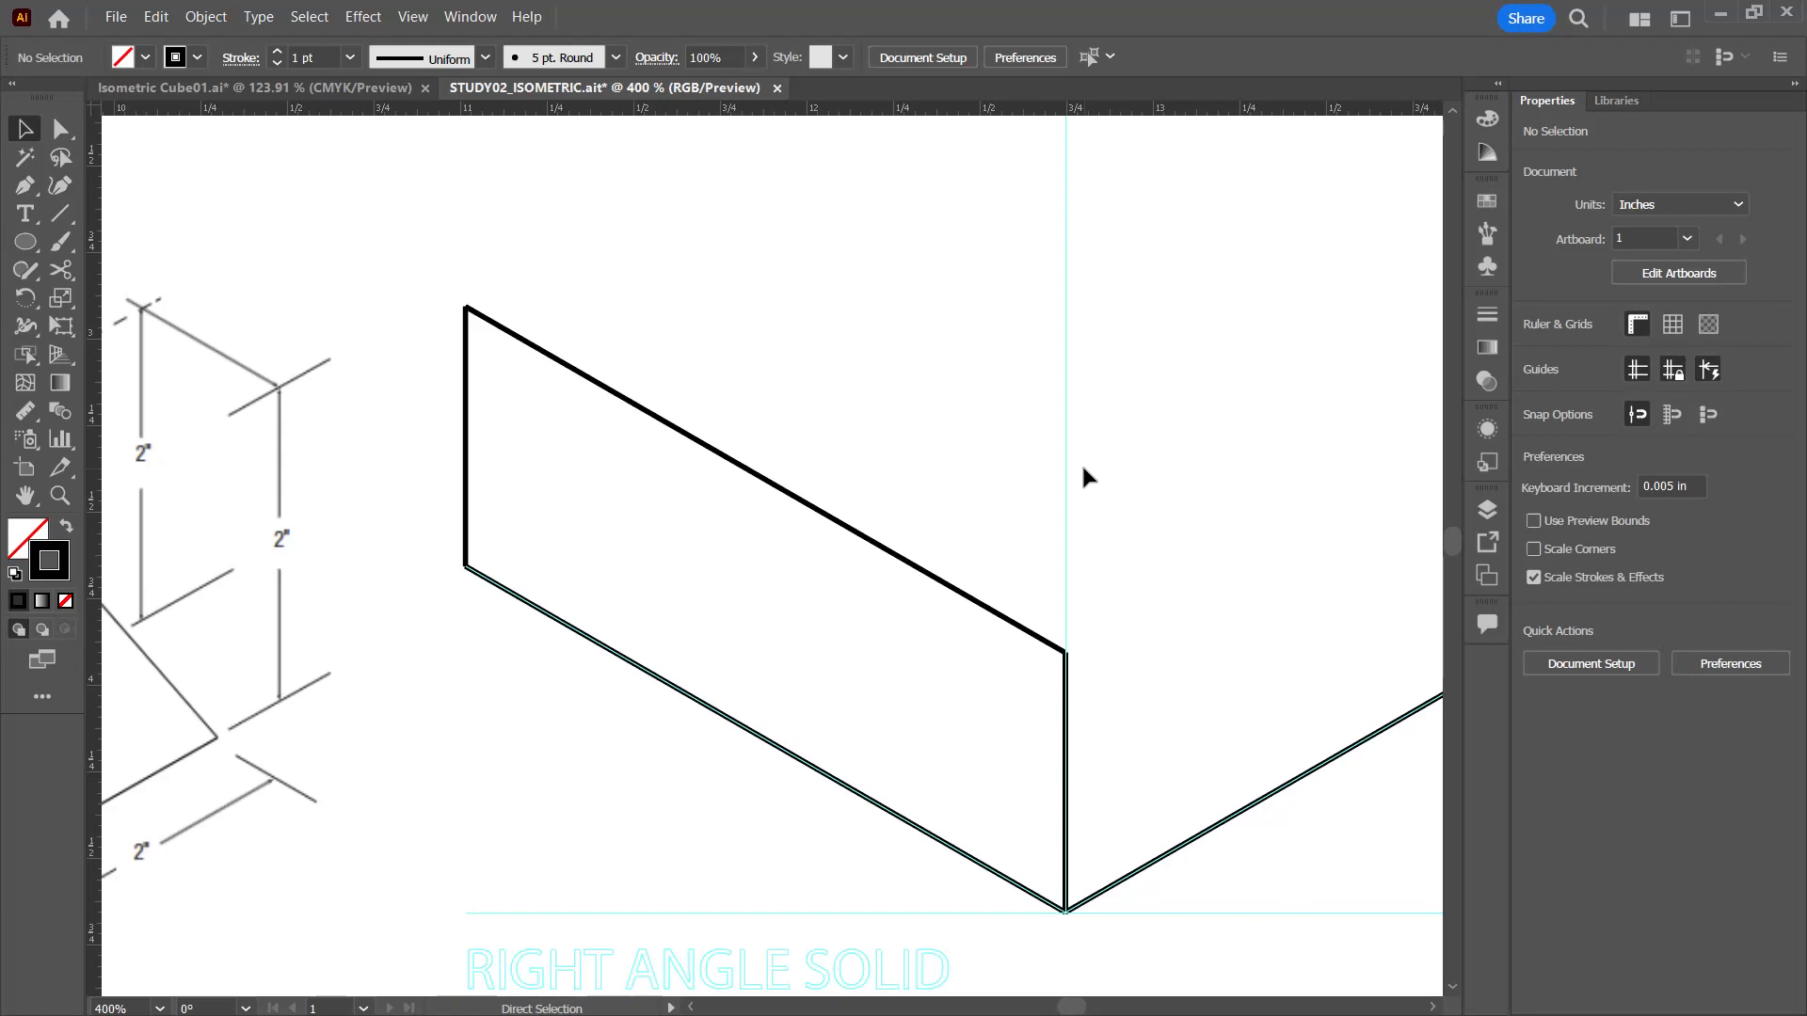
Step: Draw a 1.25 in line segment at 30° from the top of the left vertical edge
key(ctrl+minus)
key(ctrl+minus)
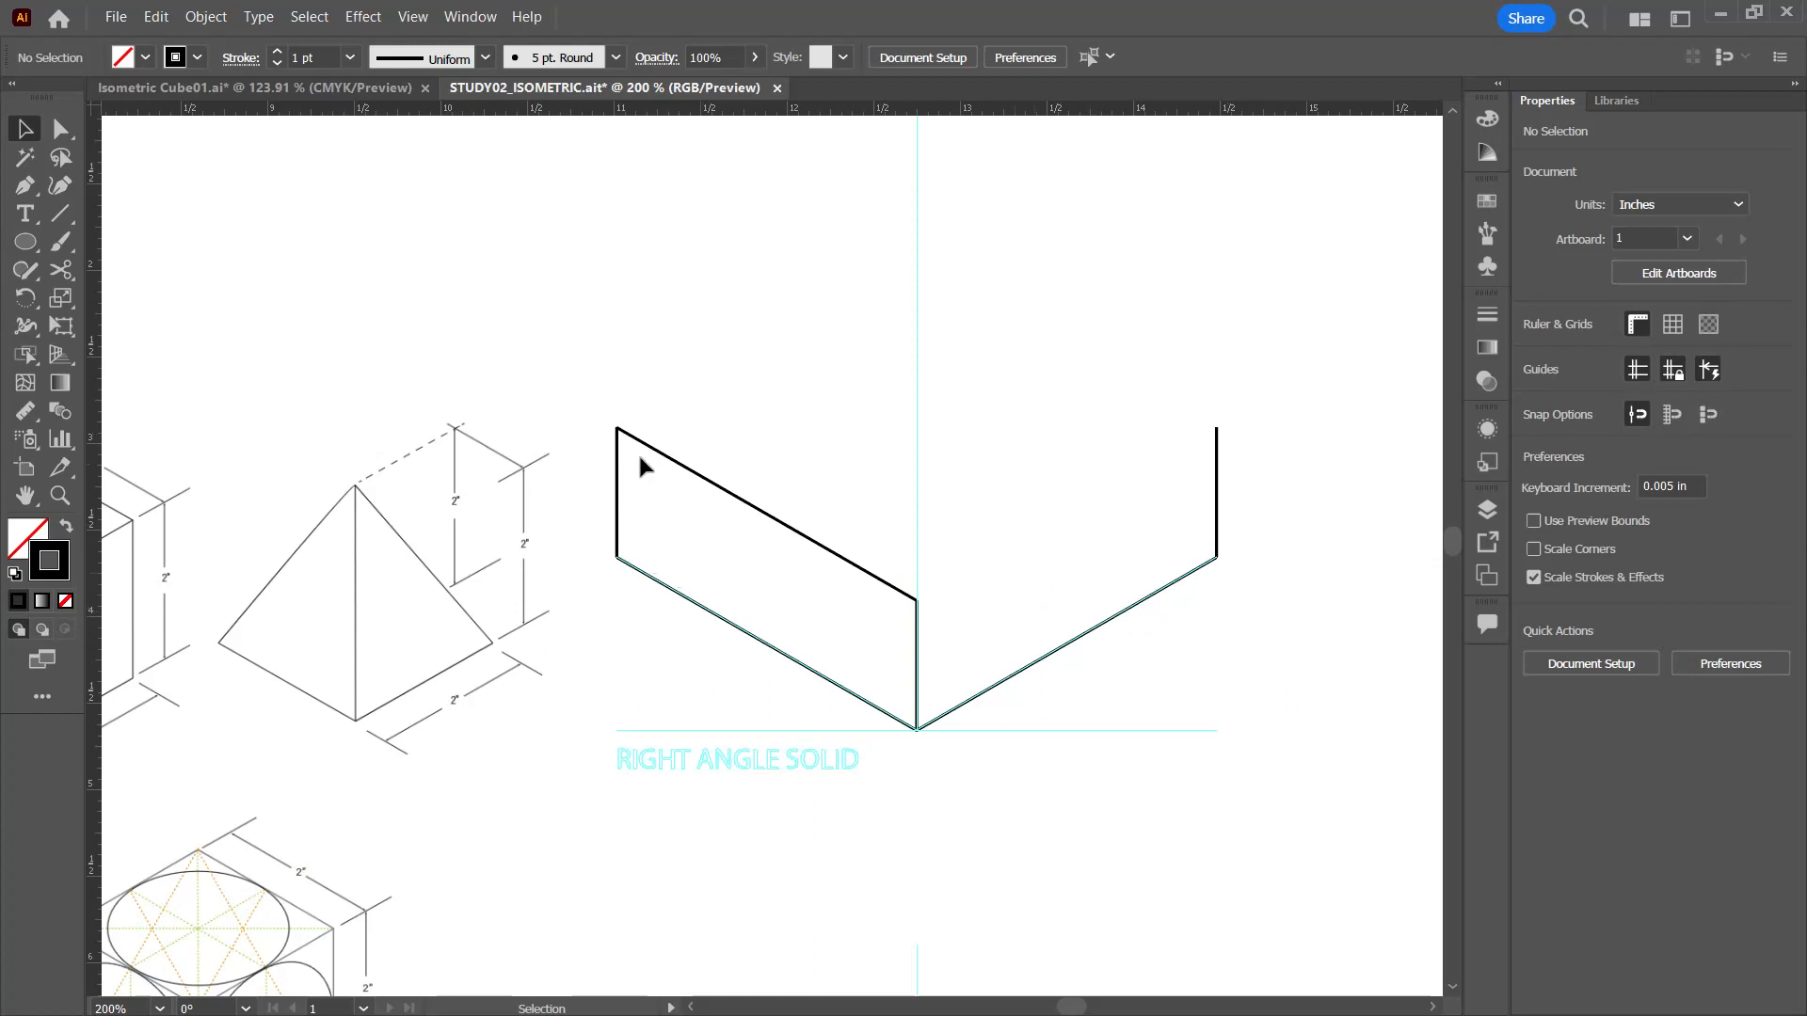
mouse_move(321, 606)
mouse_down()
mouse_move(451, 504)
mouse_move(593, 523)
mouse_up()
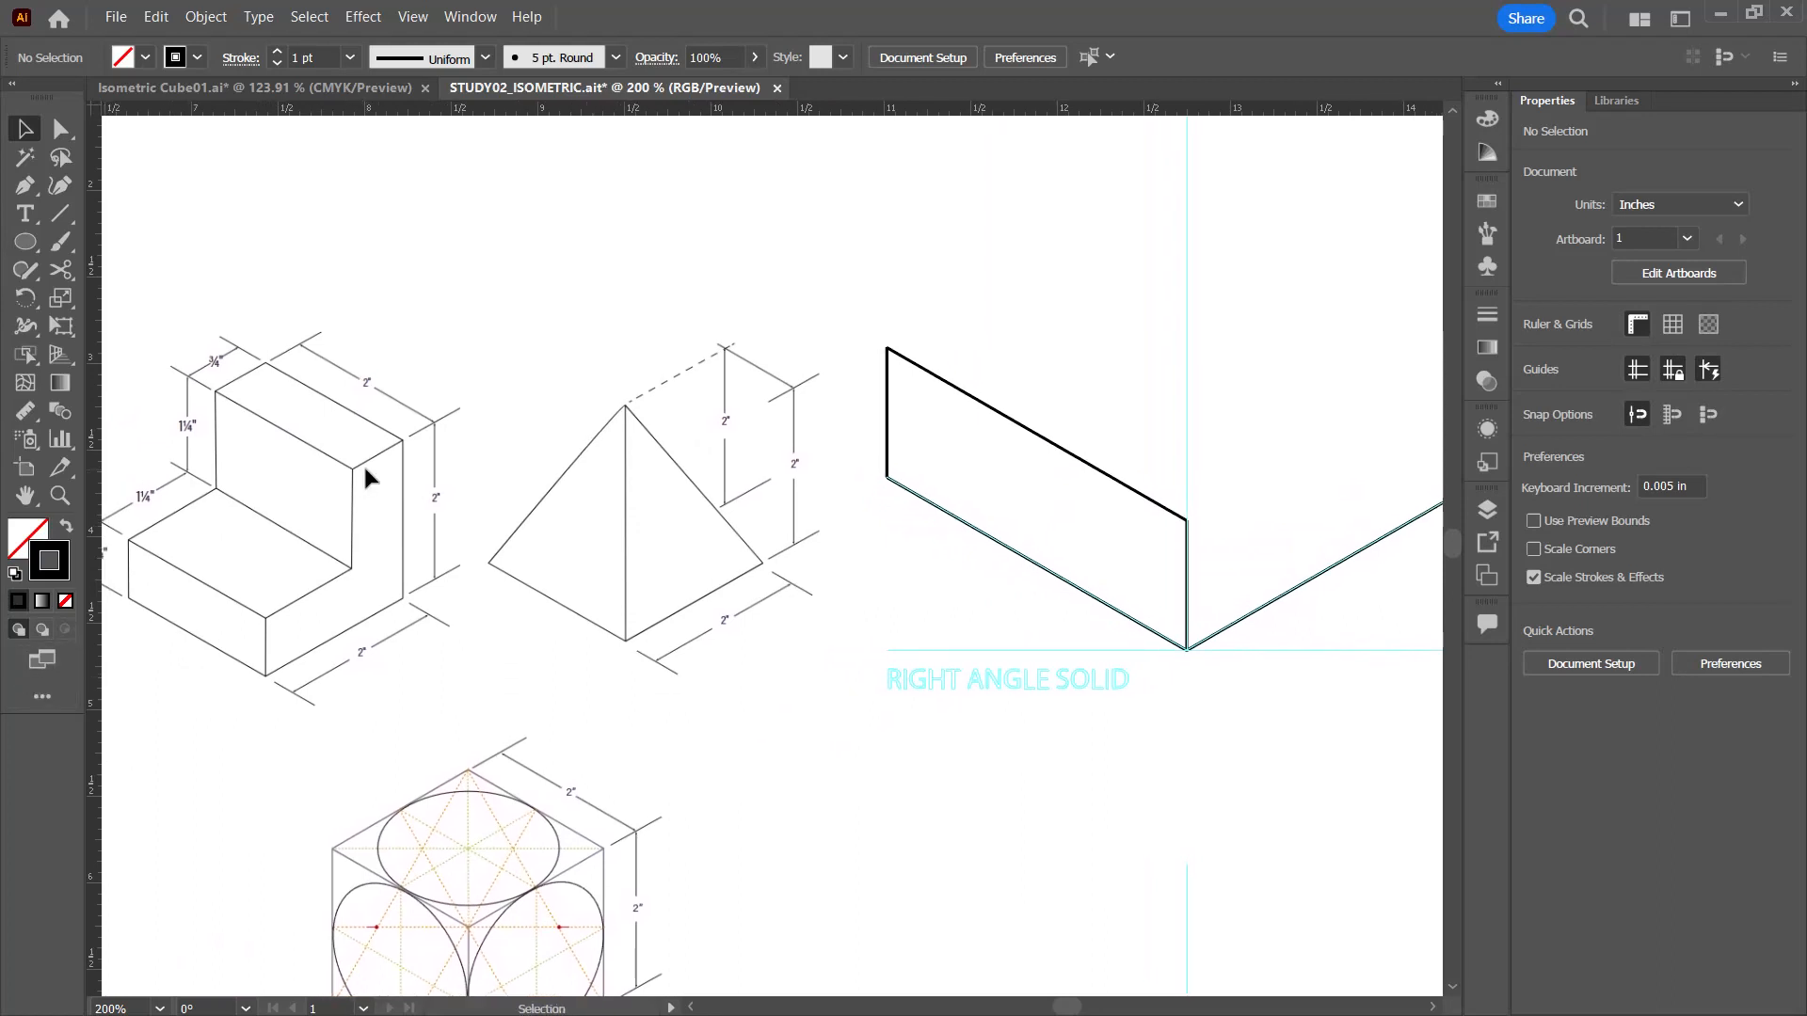
click(61, 215)
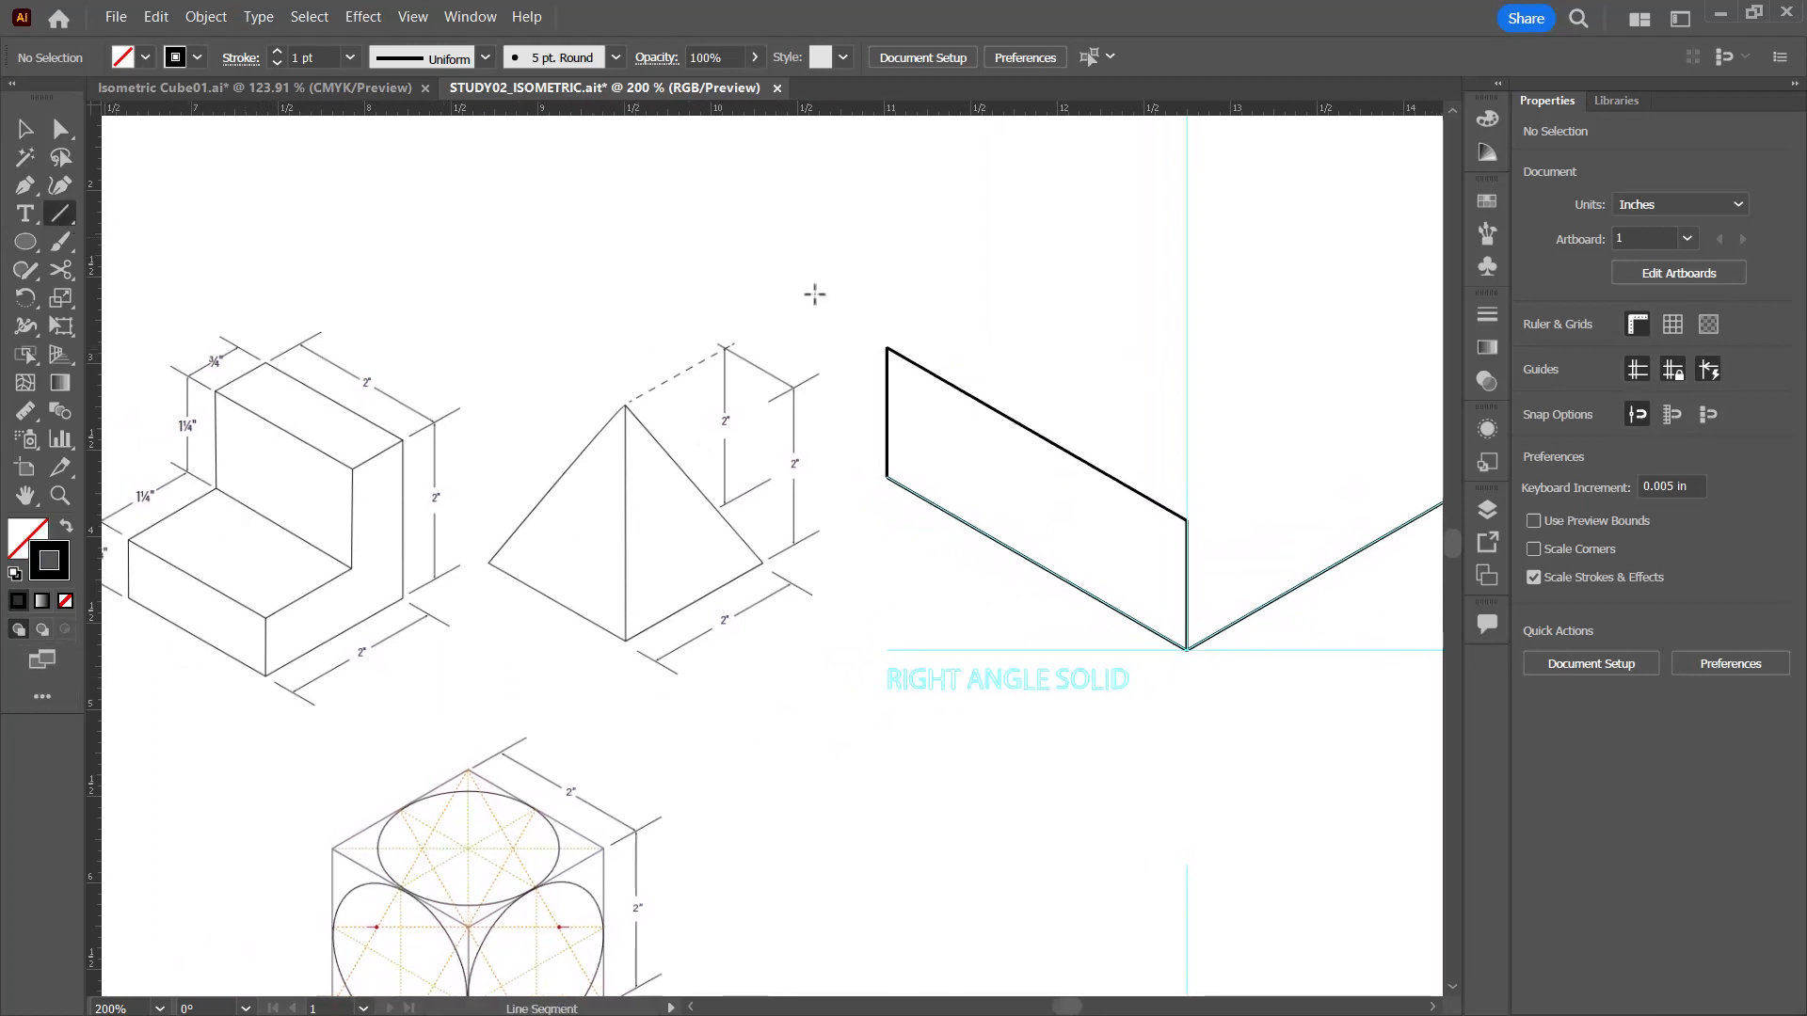
click(886, 348)
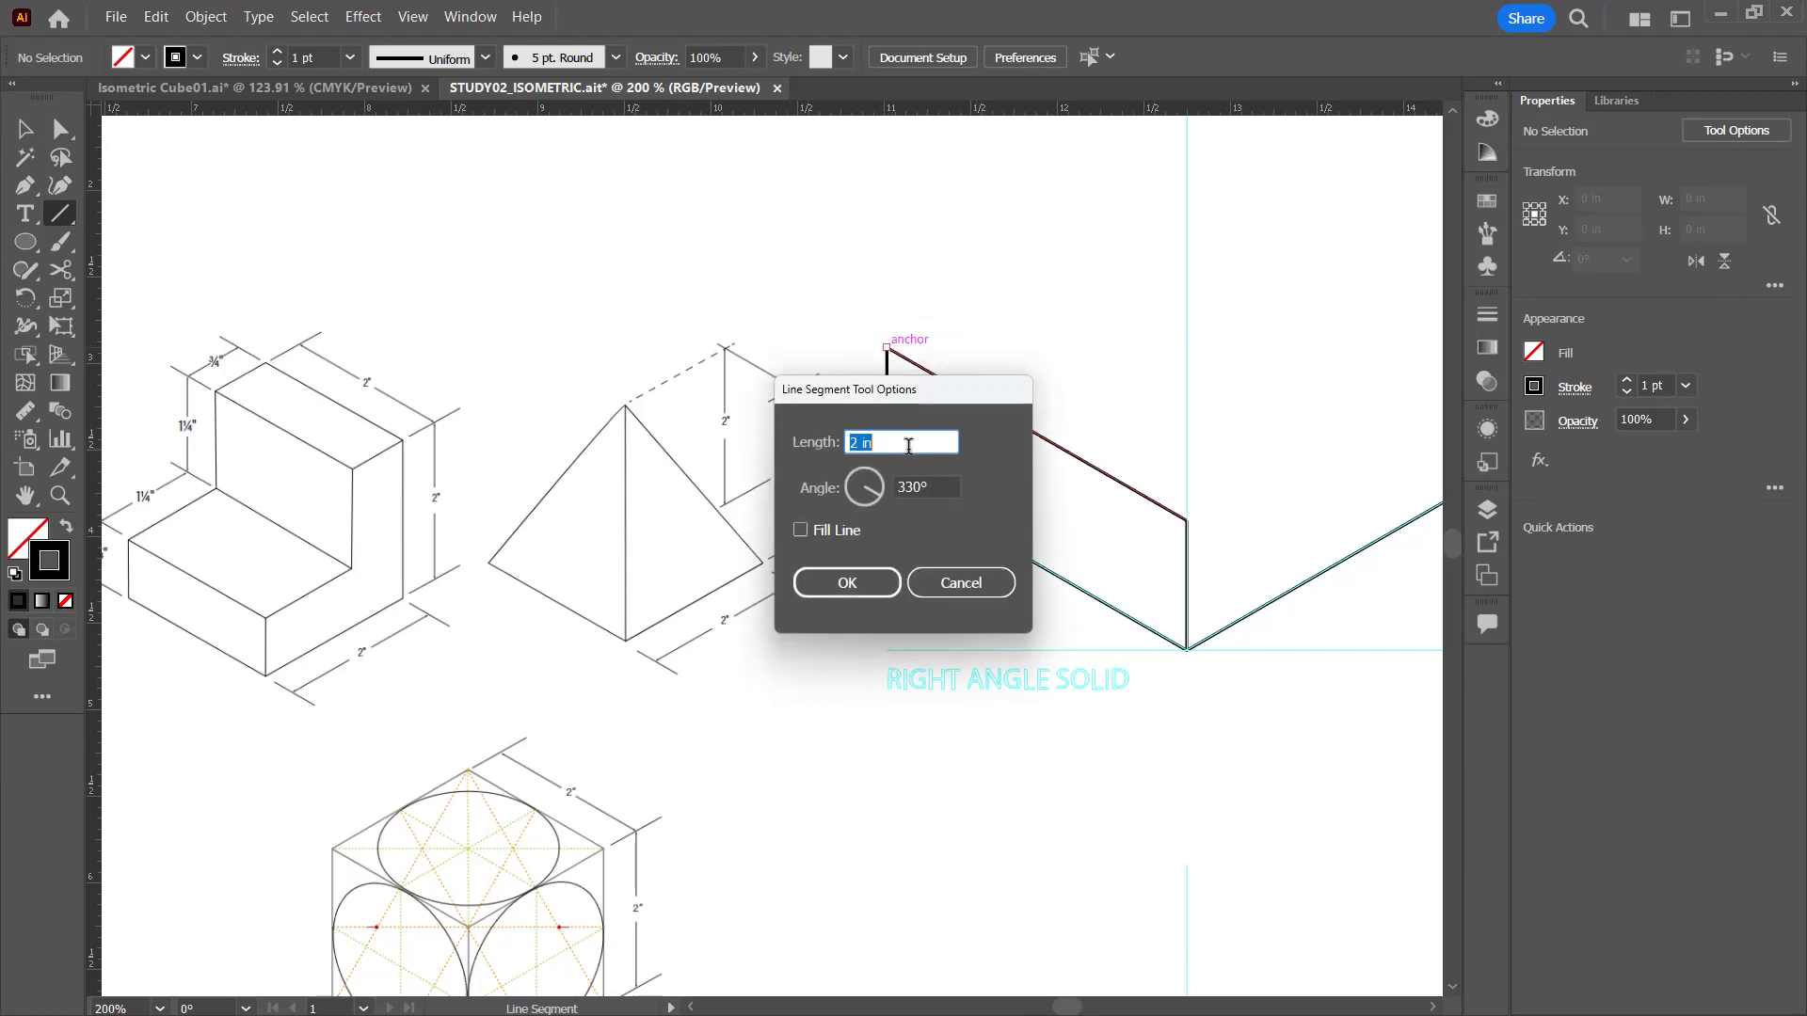
drag(908, 446, 850, 440)
text(1.25)
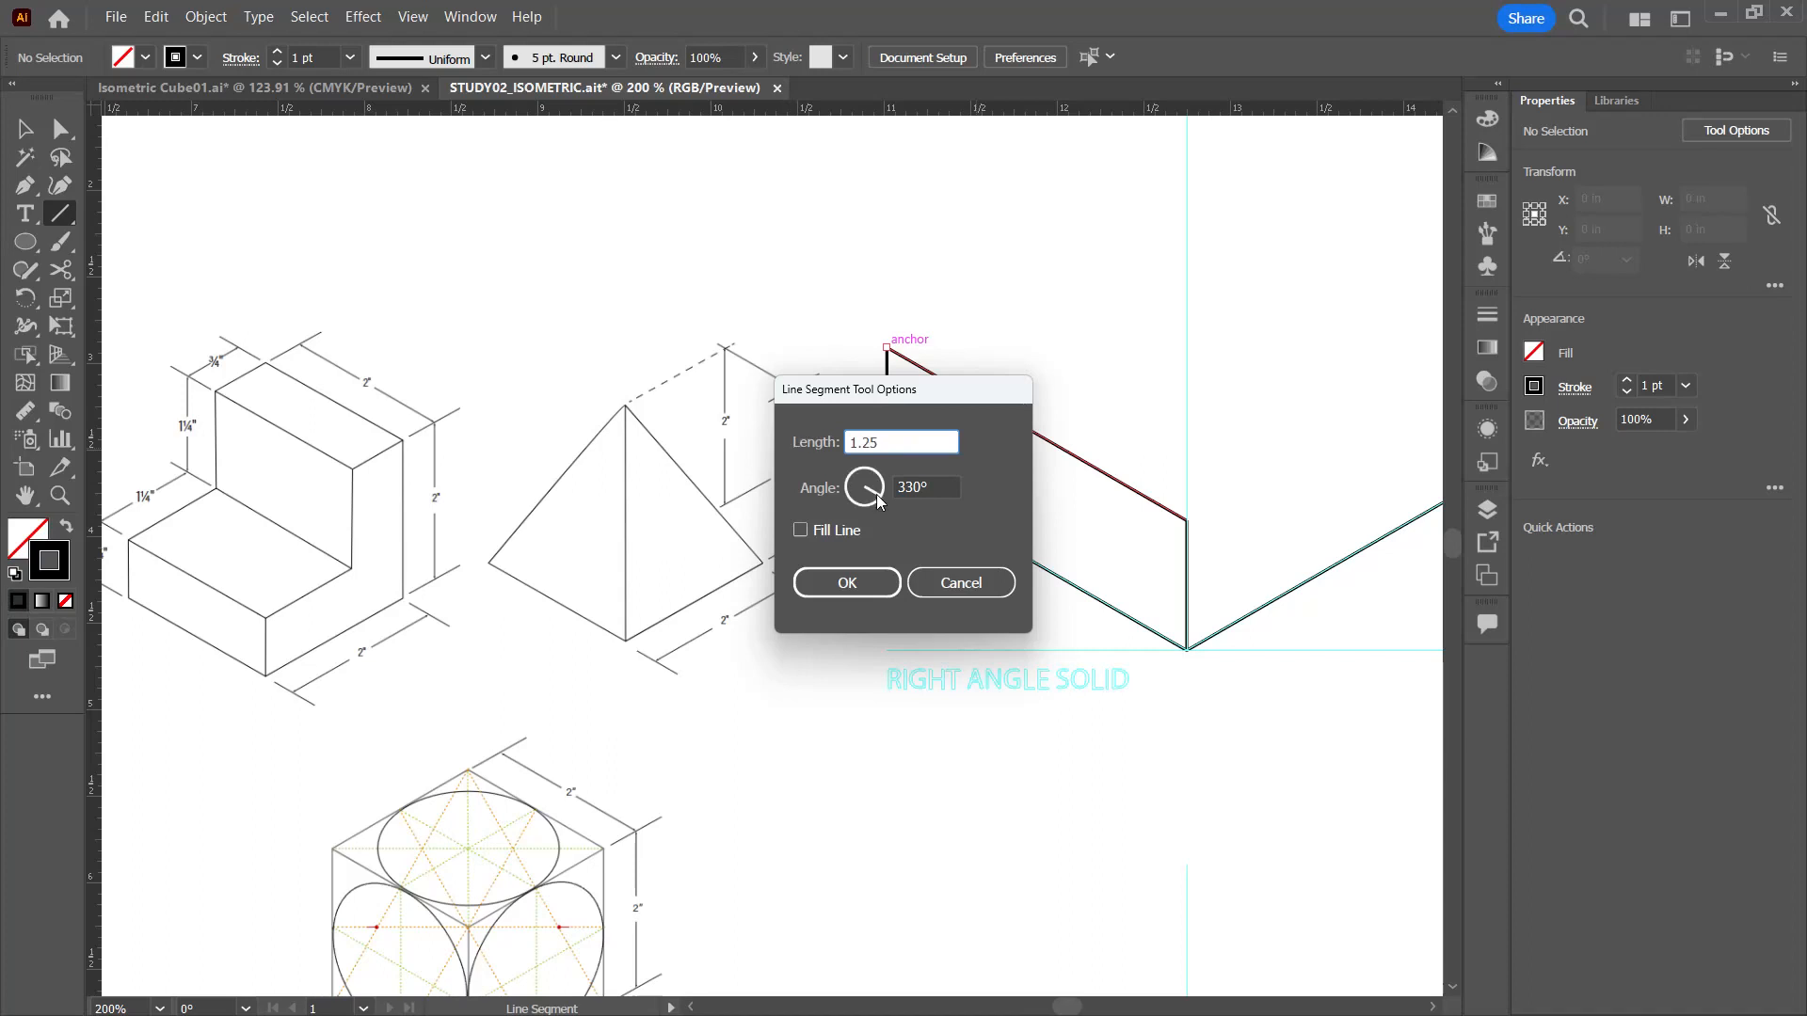
click(914, 484)
drag(914, 483, 825, 472)
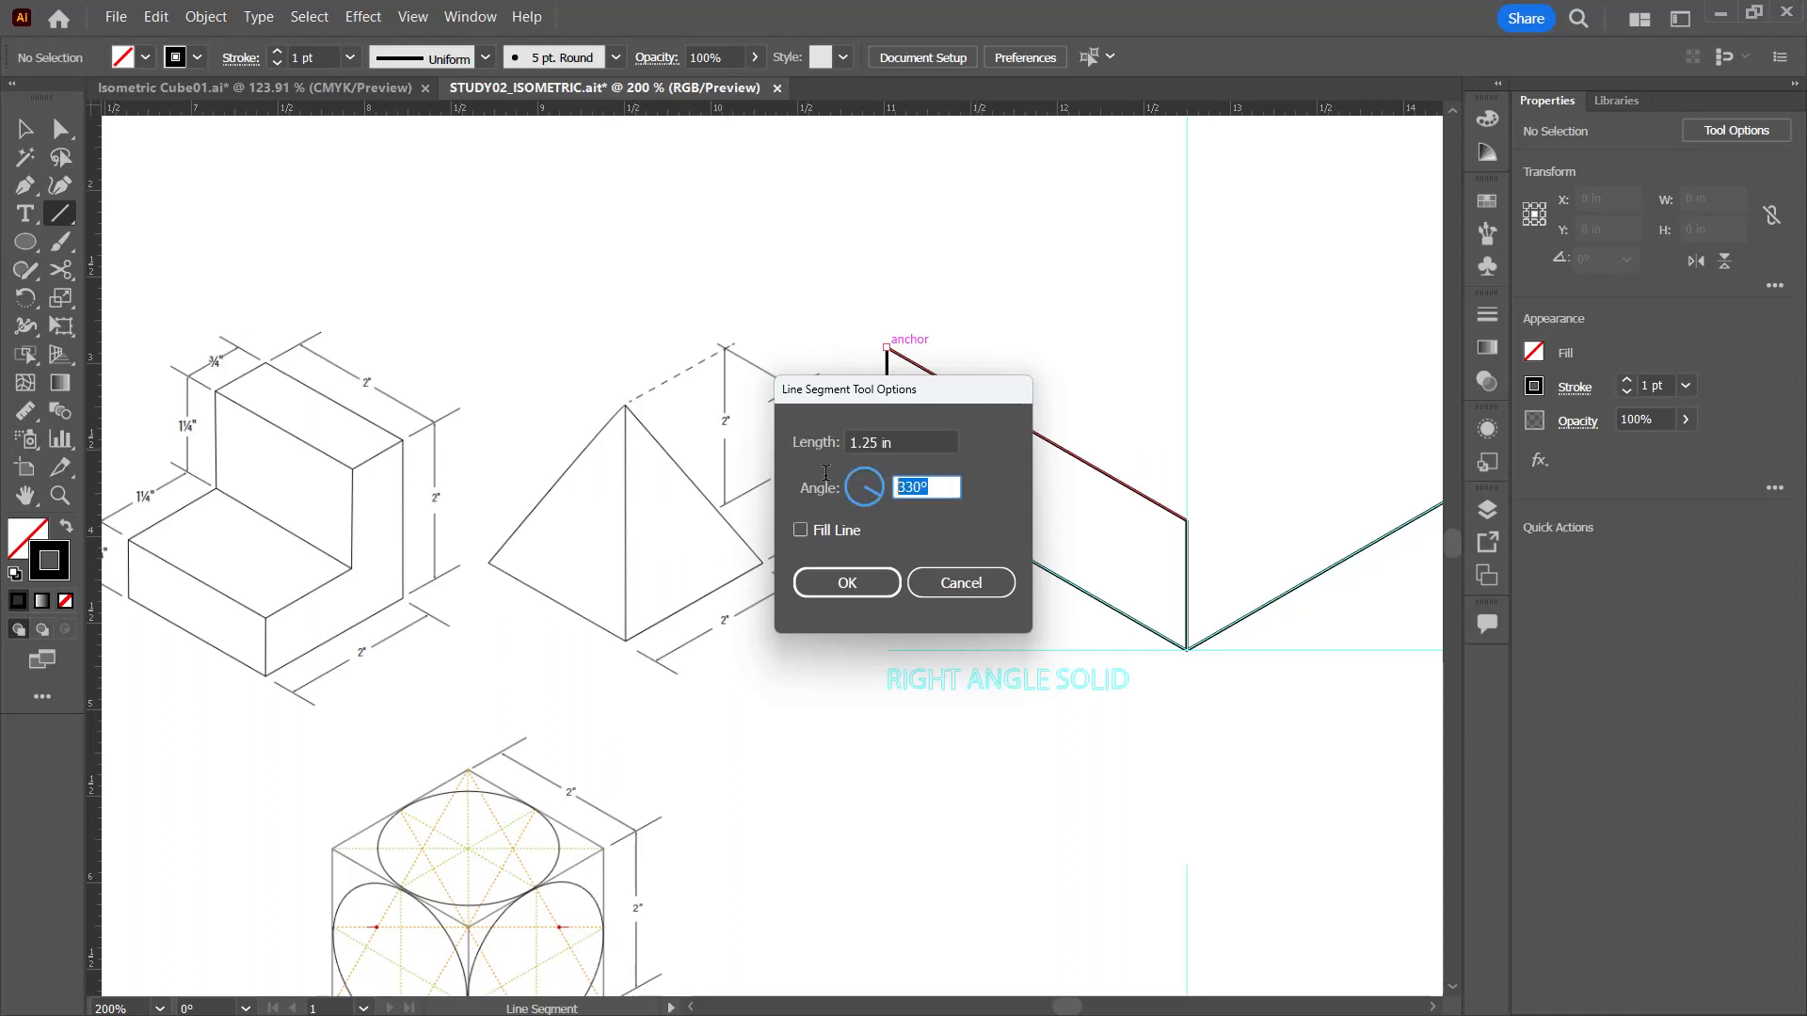
text(30)
click(861, 583)
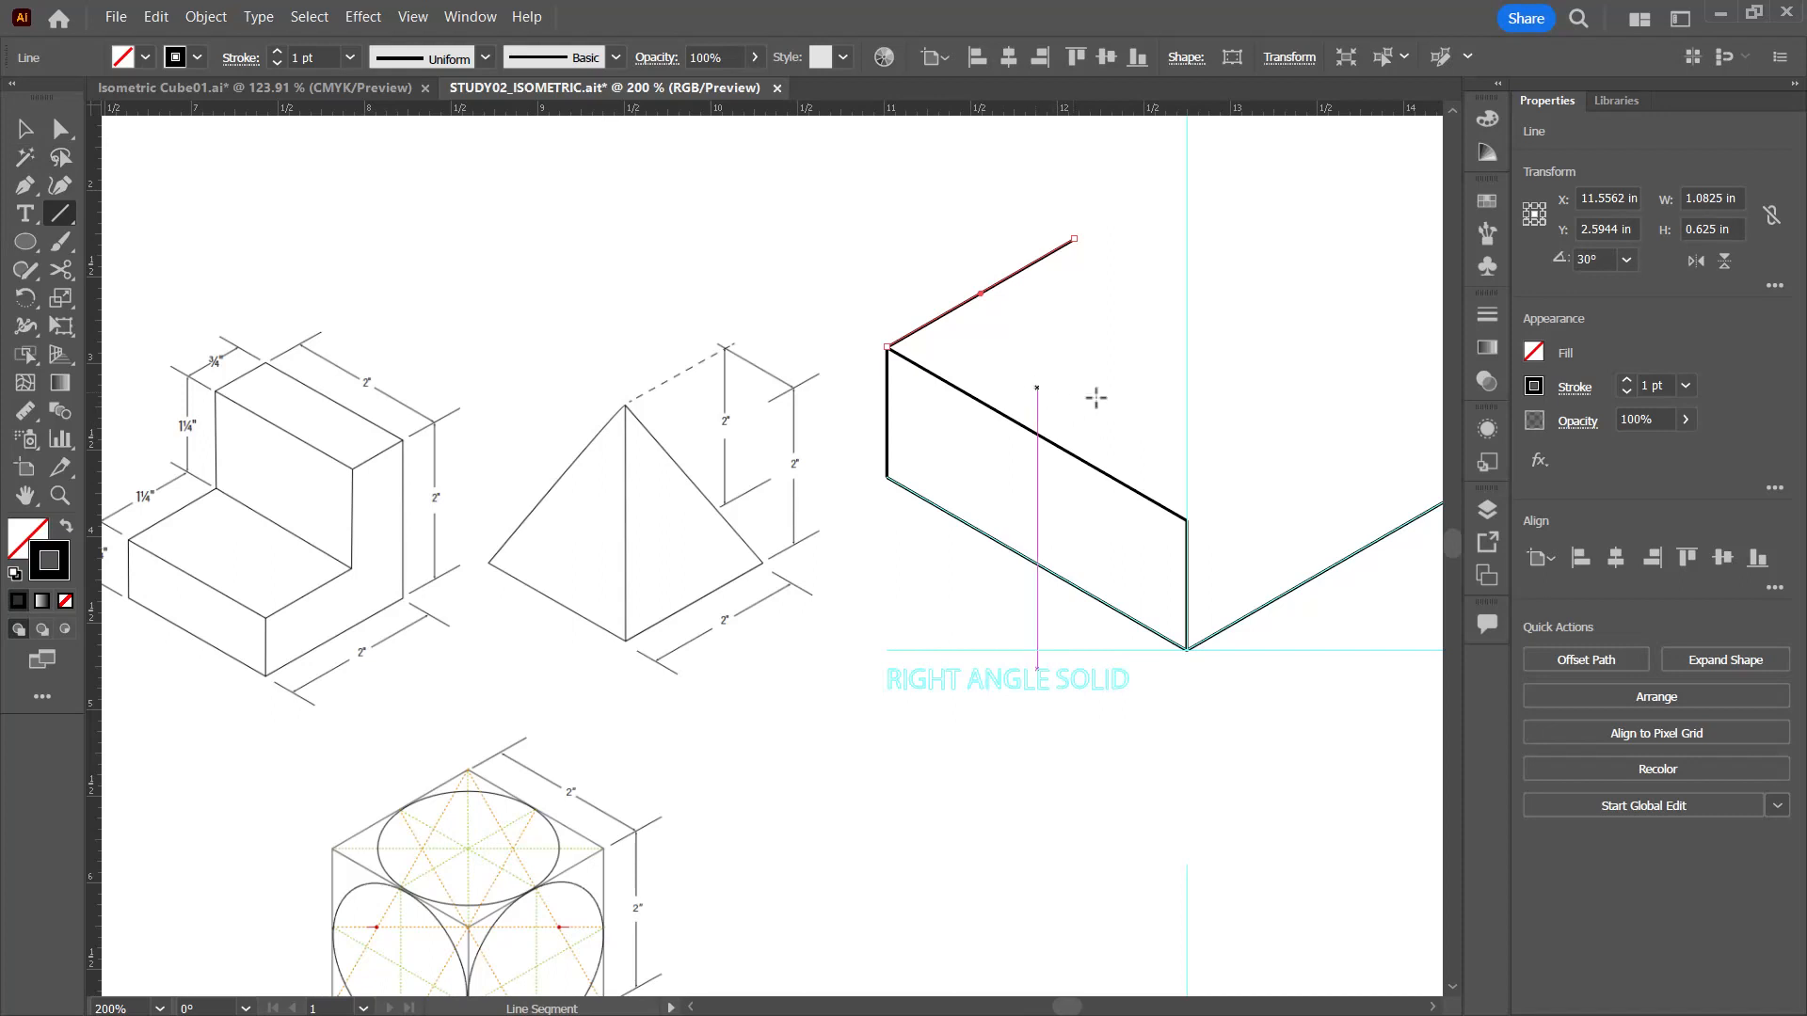
Step: Draw a matching 1.25 in segment at 30° from the centre edge's top and connect both segments' outer ends
click(1186, 518)
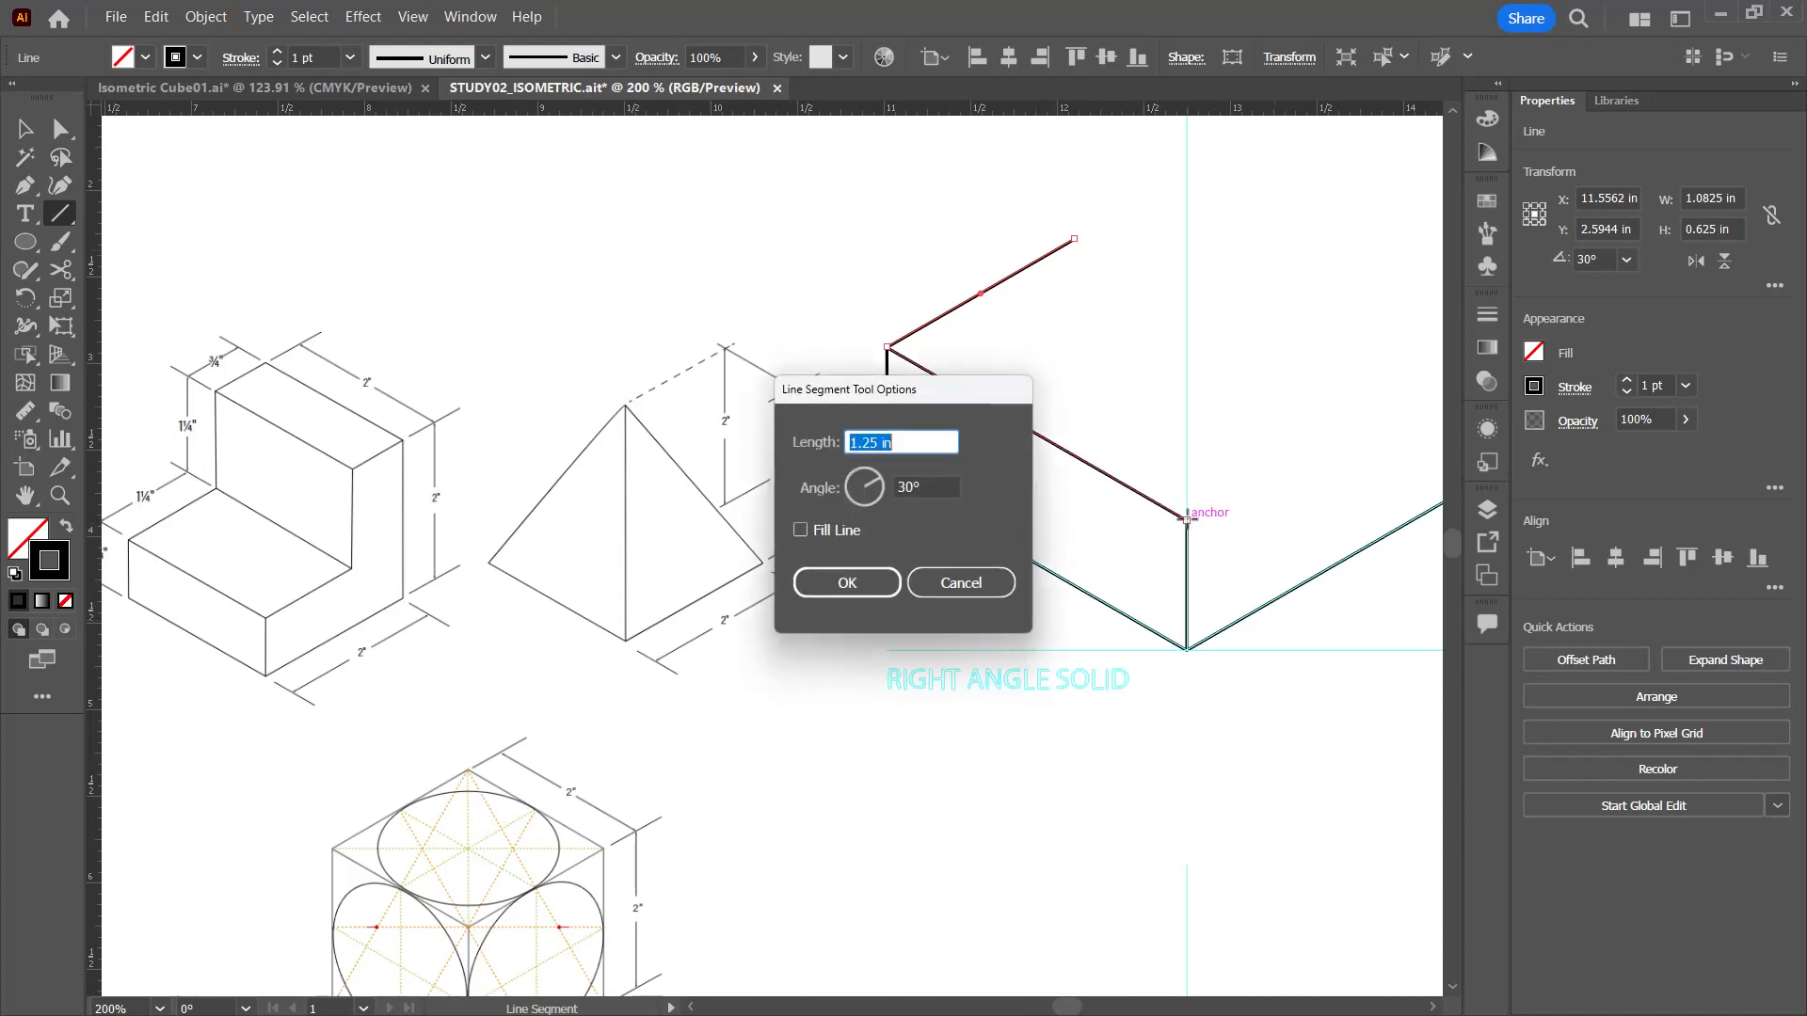
click(856, 570)
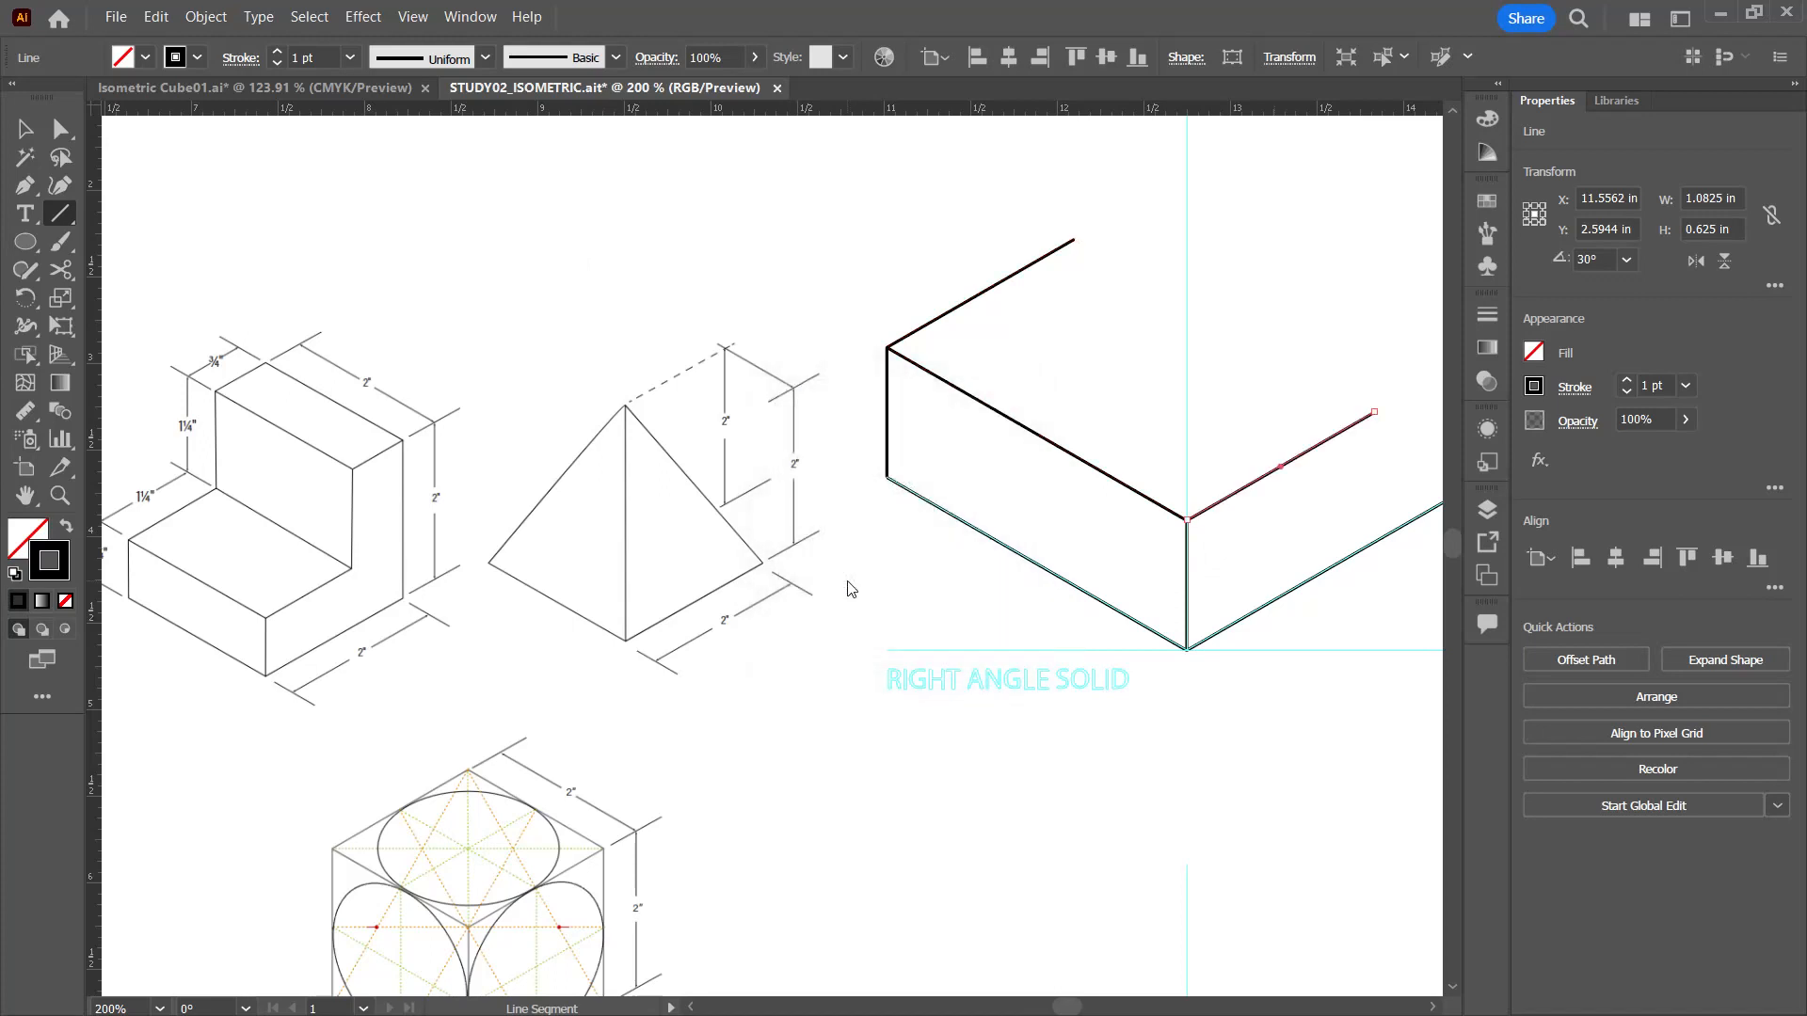
mouse_move(1320, 302)
mouse_down()
mouse_move(1226, 358)
mouse_move(1129, 351)
mouse_move(994, 384)
mouse_up()
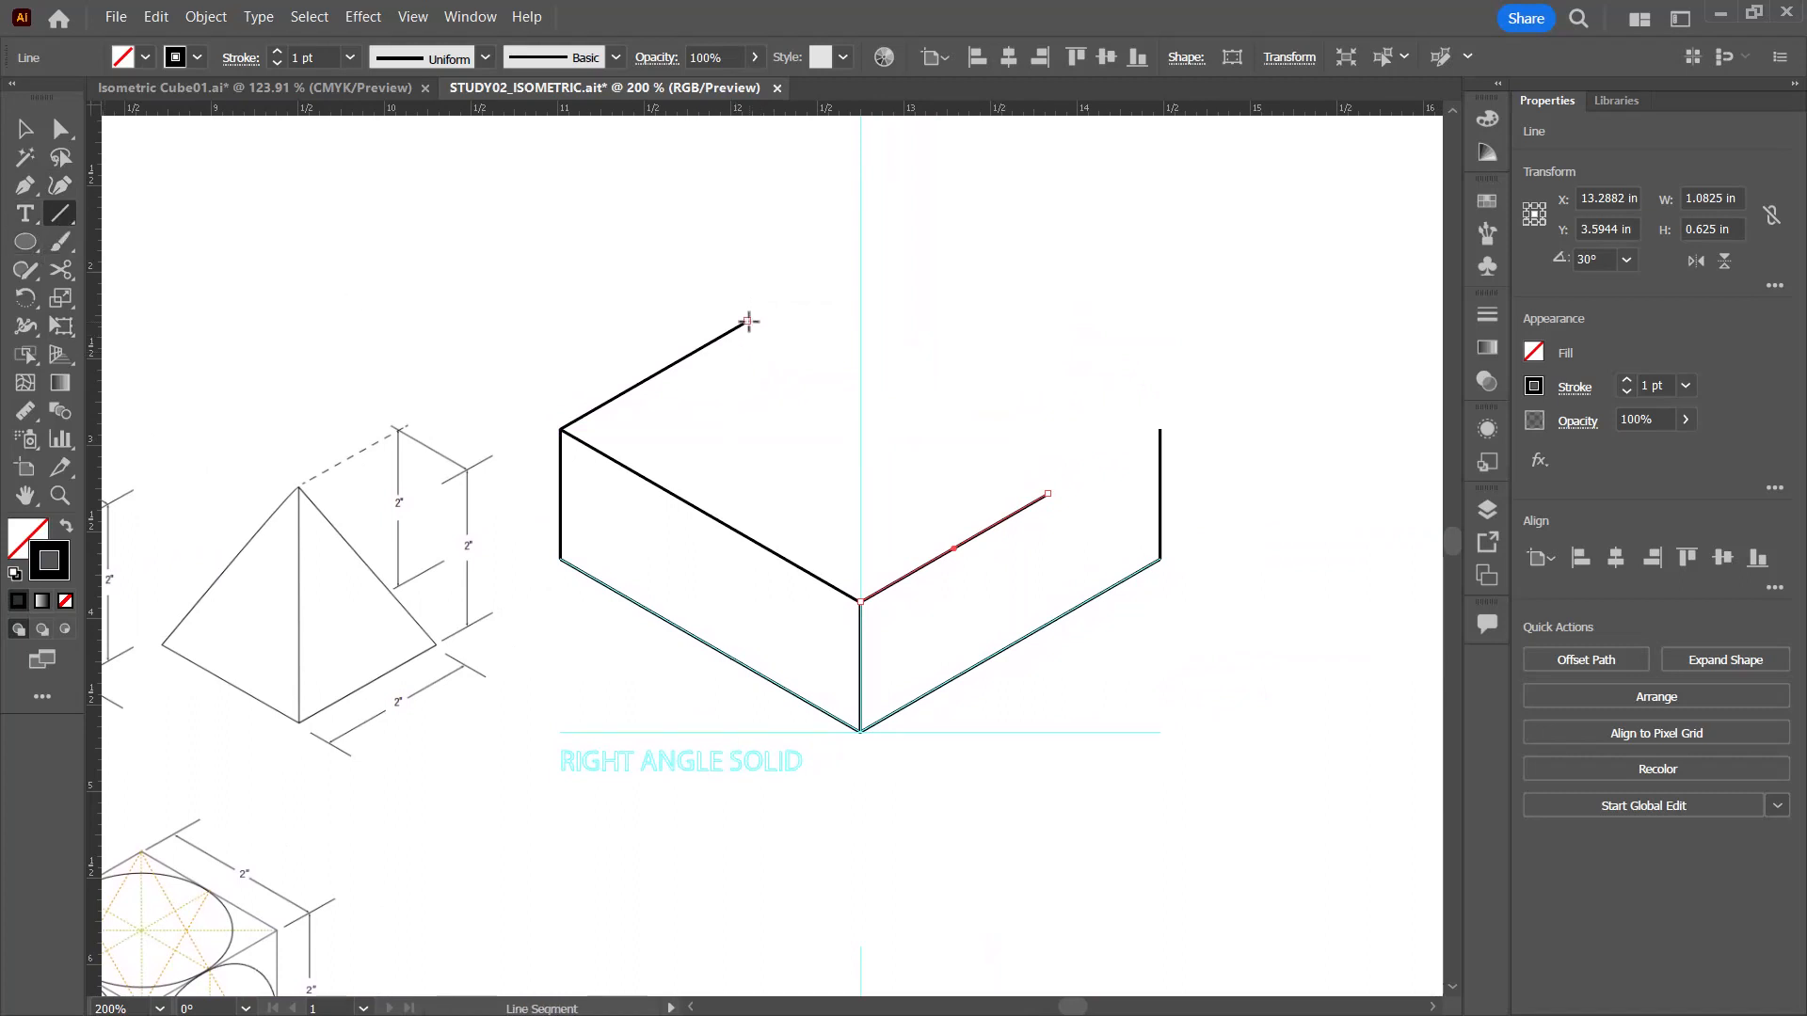
drag(748, 321, 1047, 494)
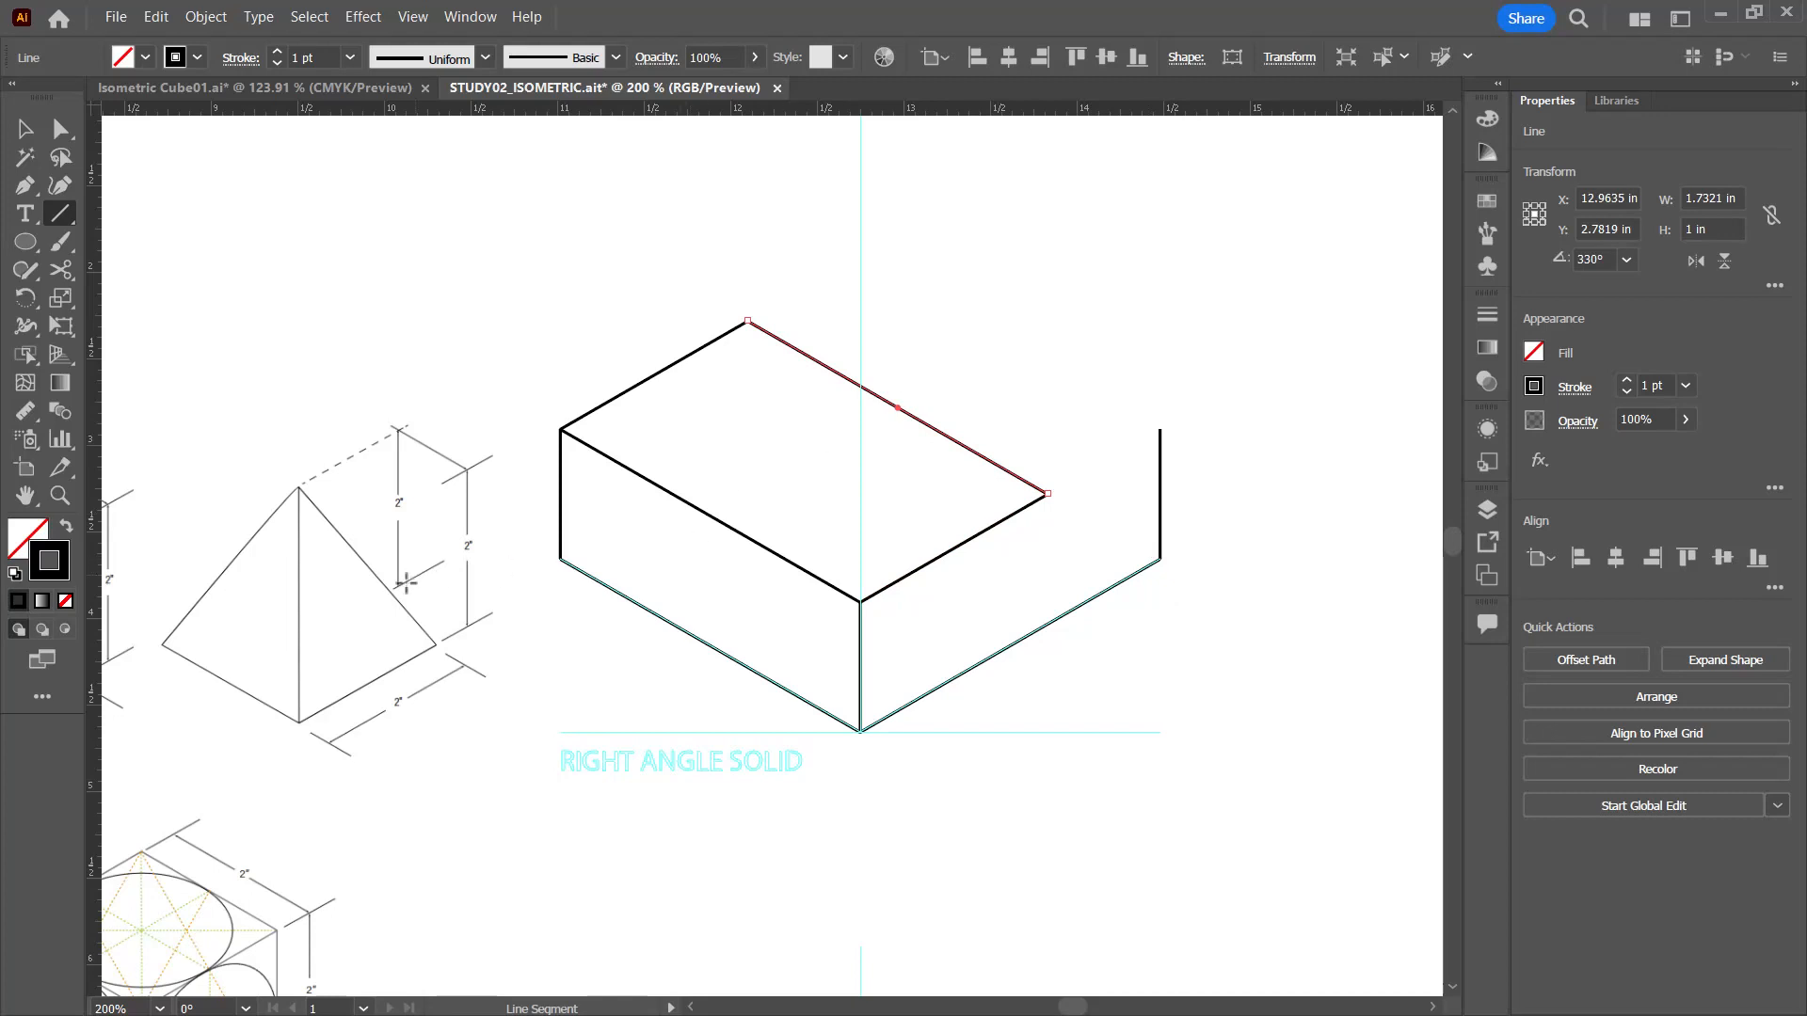
Step: Draw a 1.25 in line segment at 90° from the left rear corner of the lower block's top face
drag(256, 590, 782, 596)
drag(1015, 736, 358, 790)
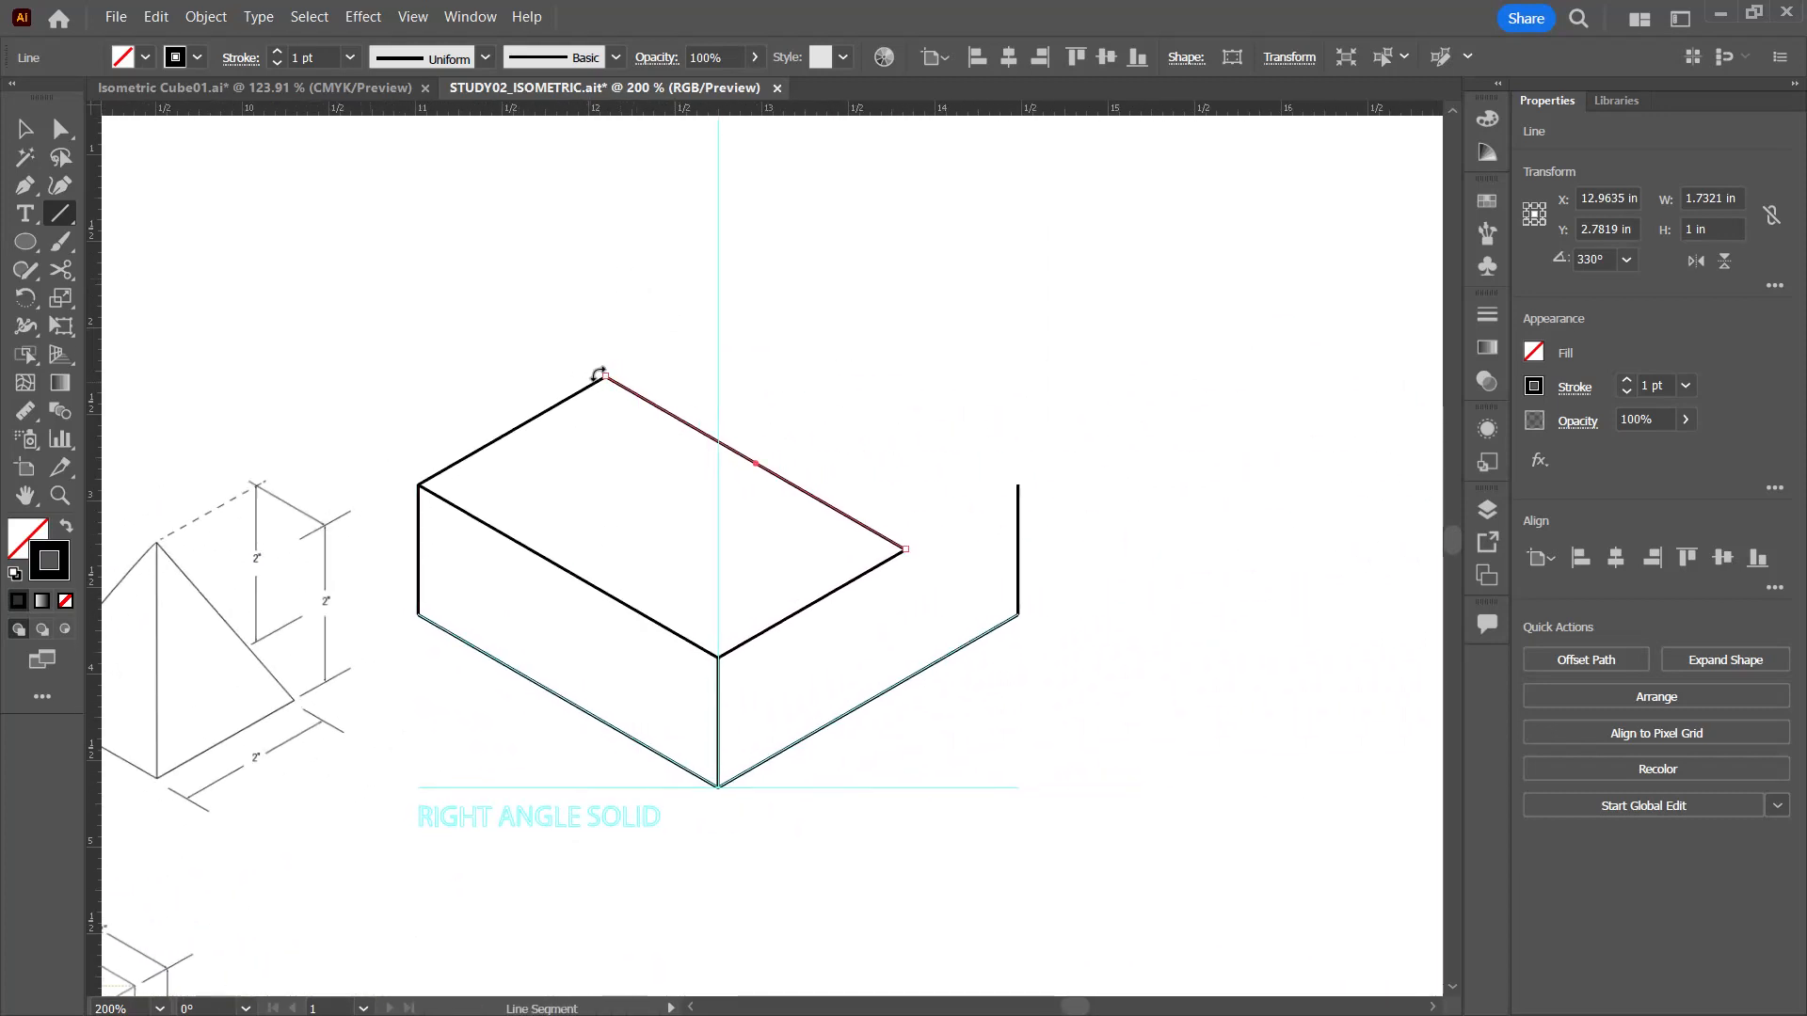
ctrl+click(824, 414)
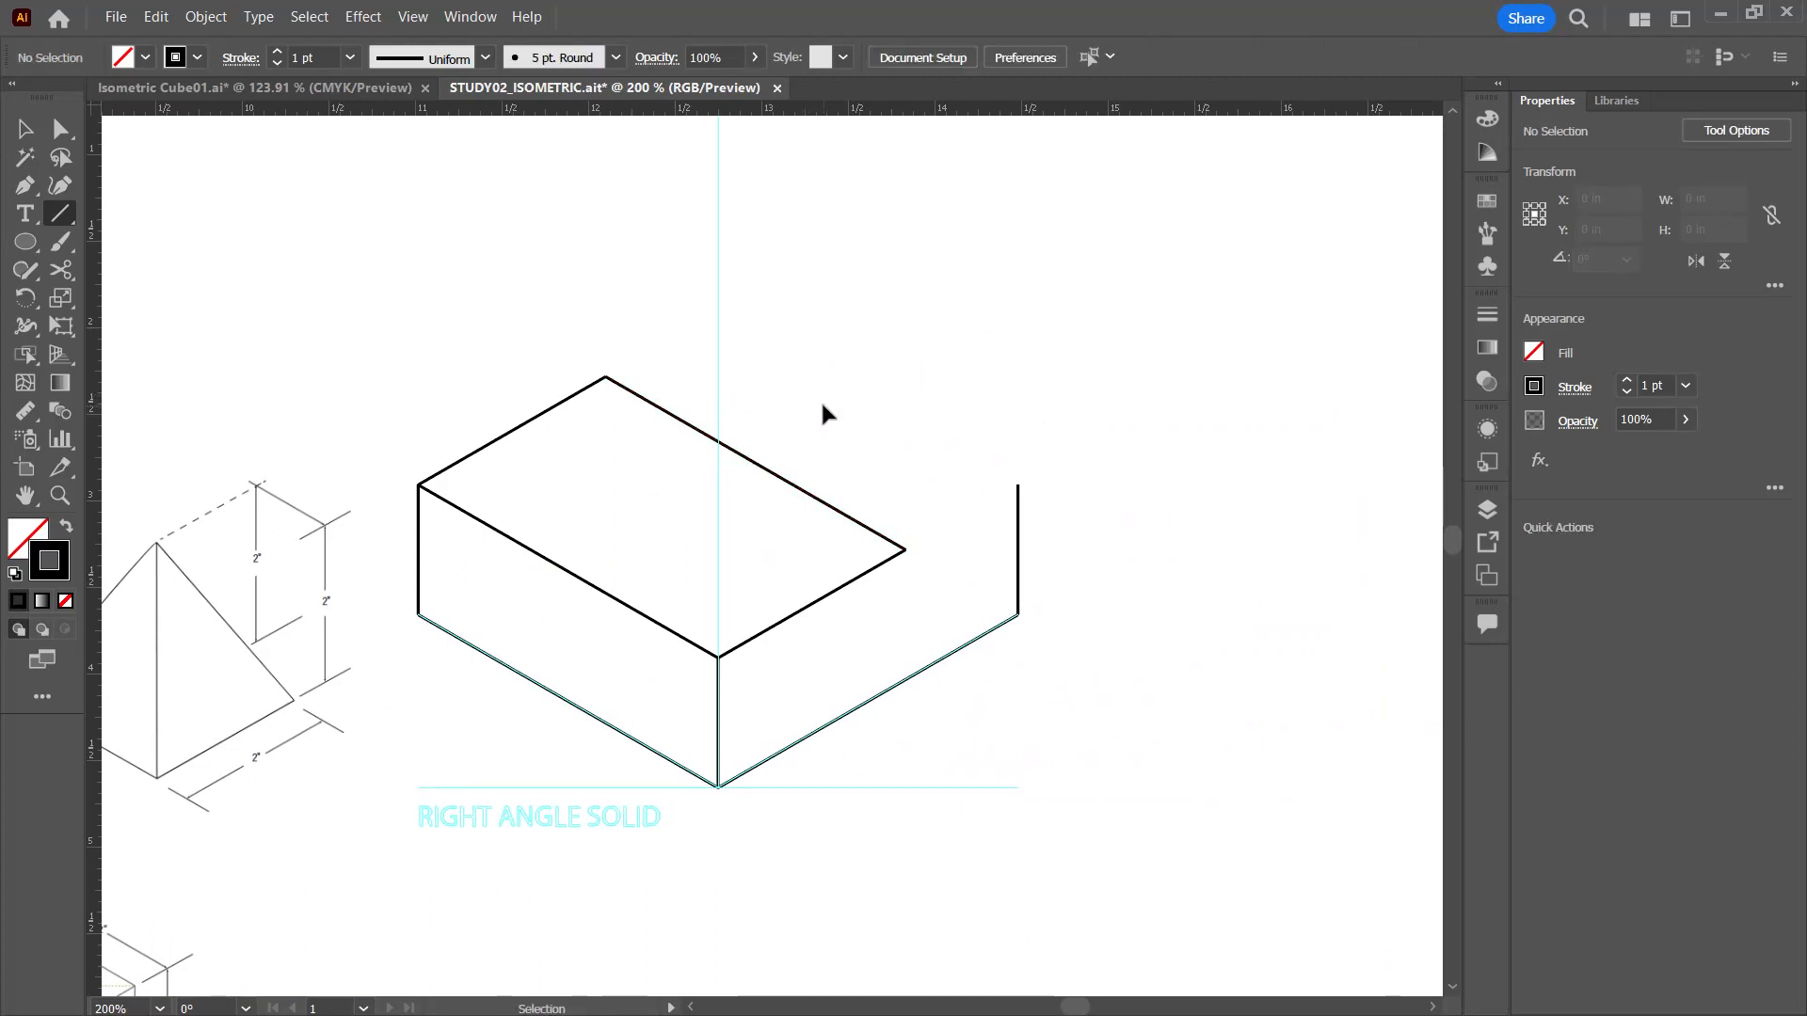
click(605, 378)
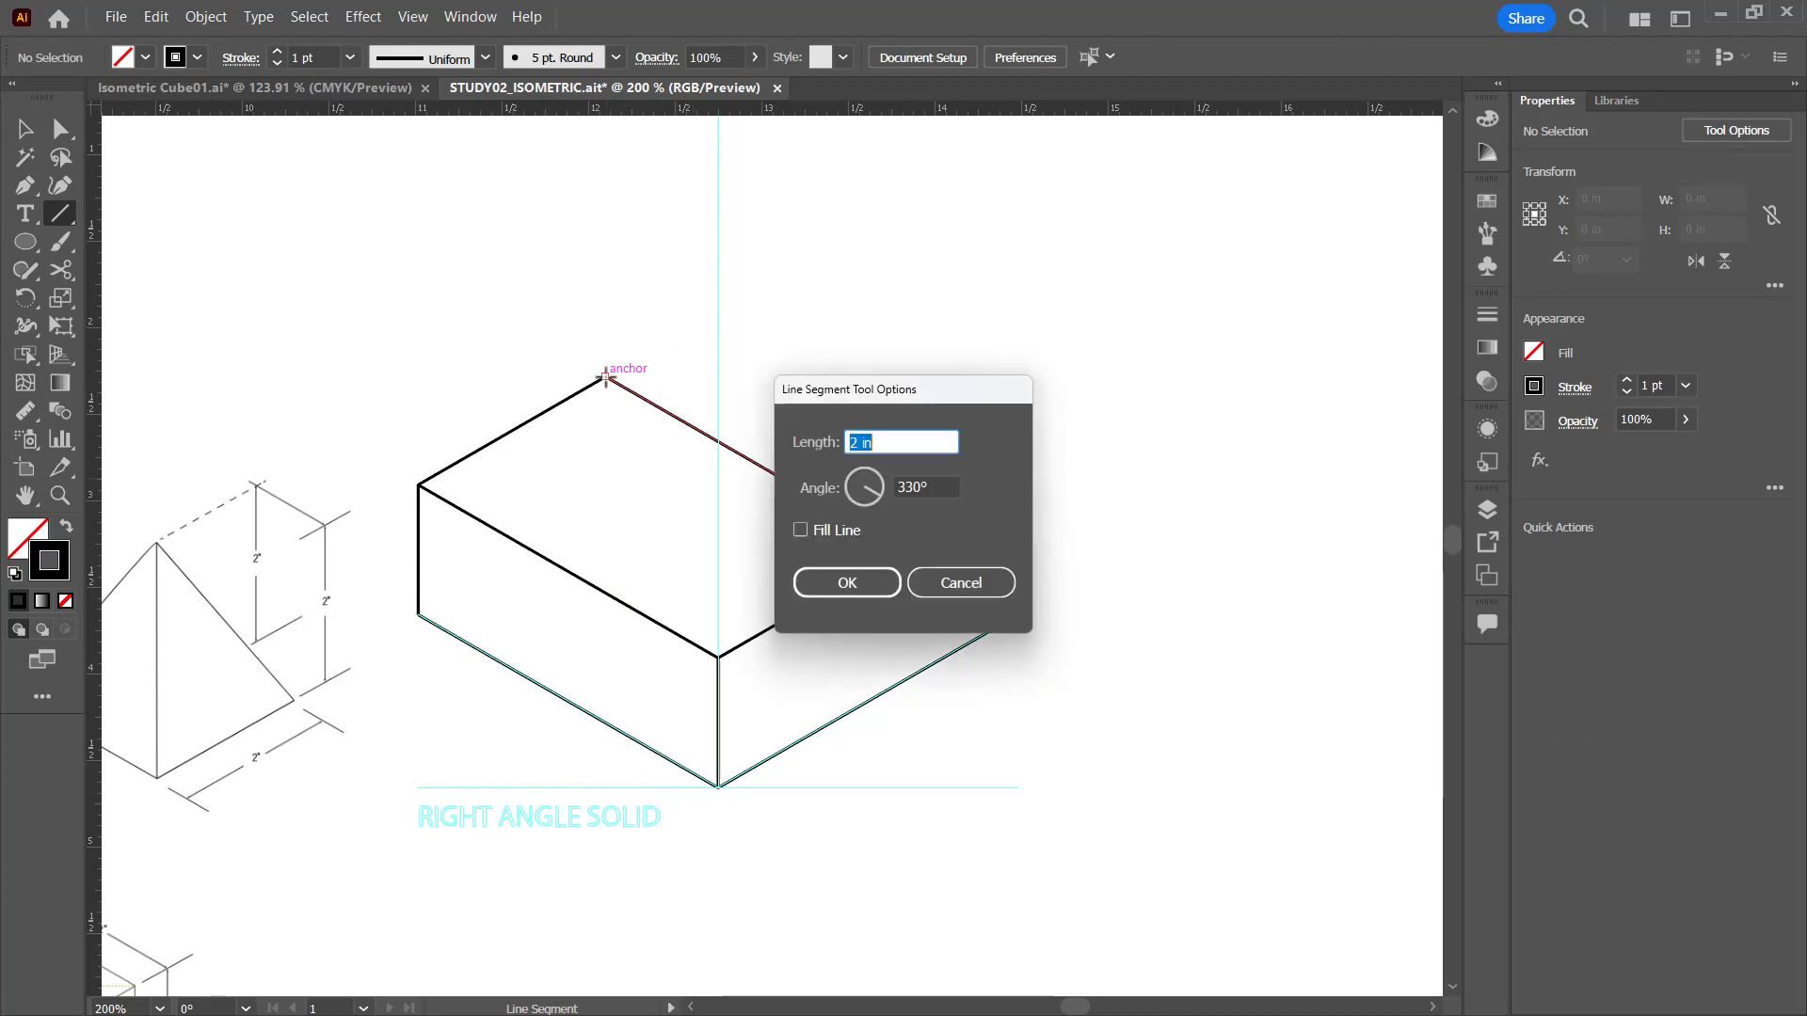
click(912, 443)
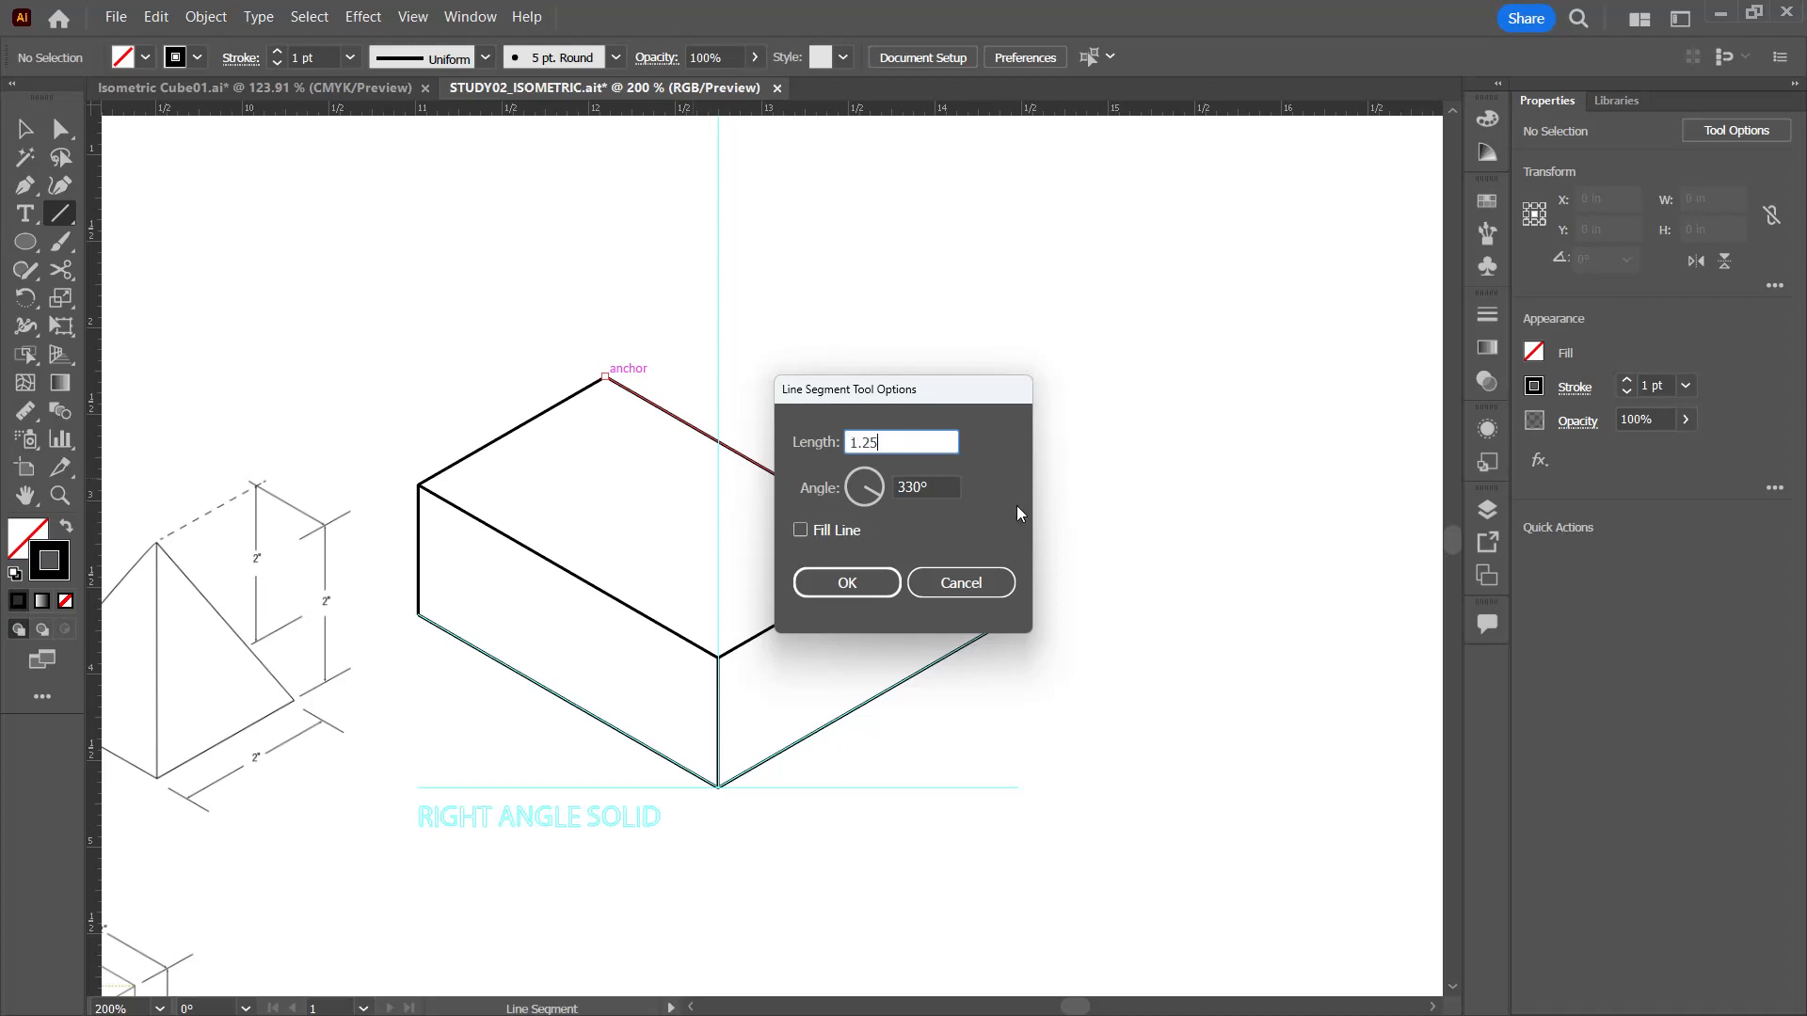
key(Tab)
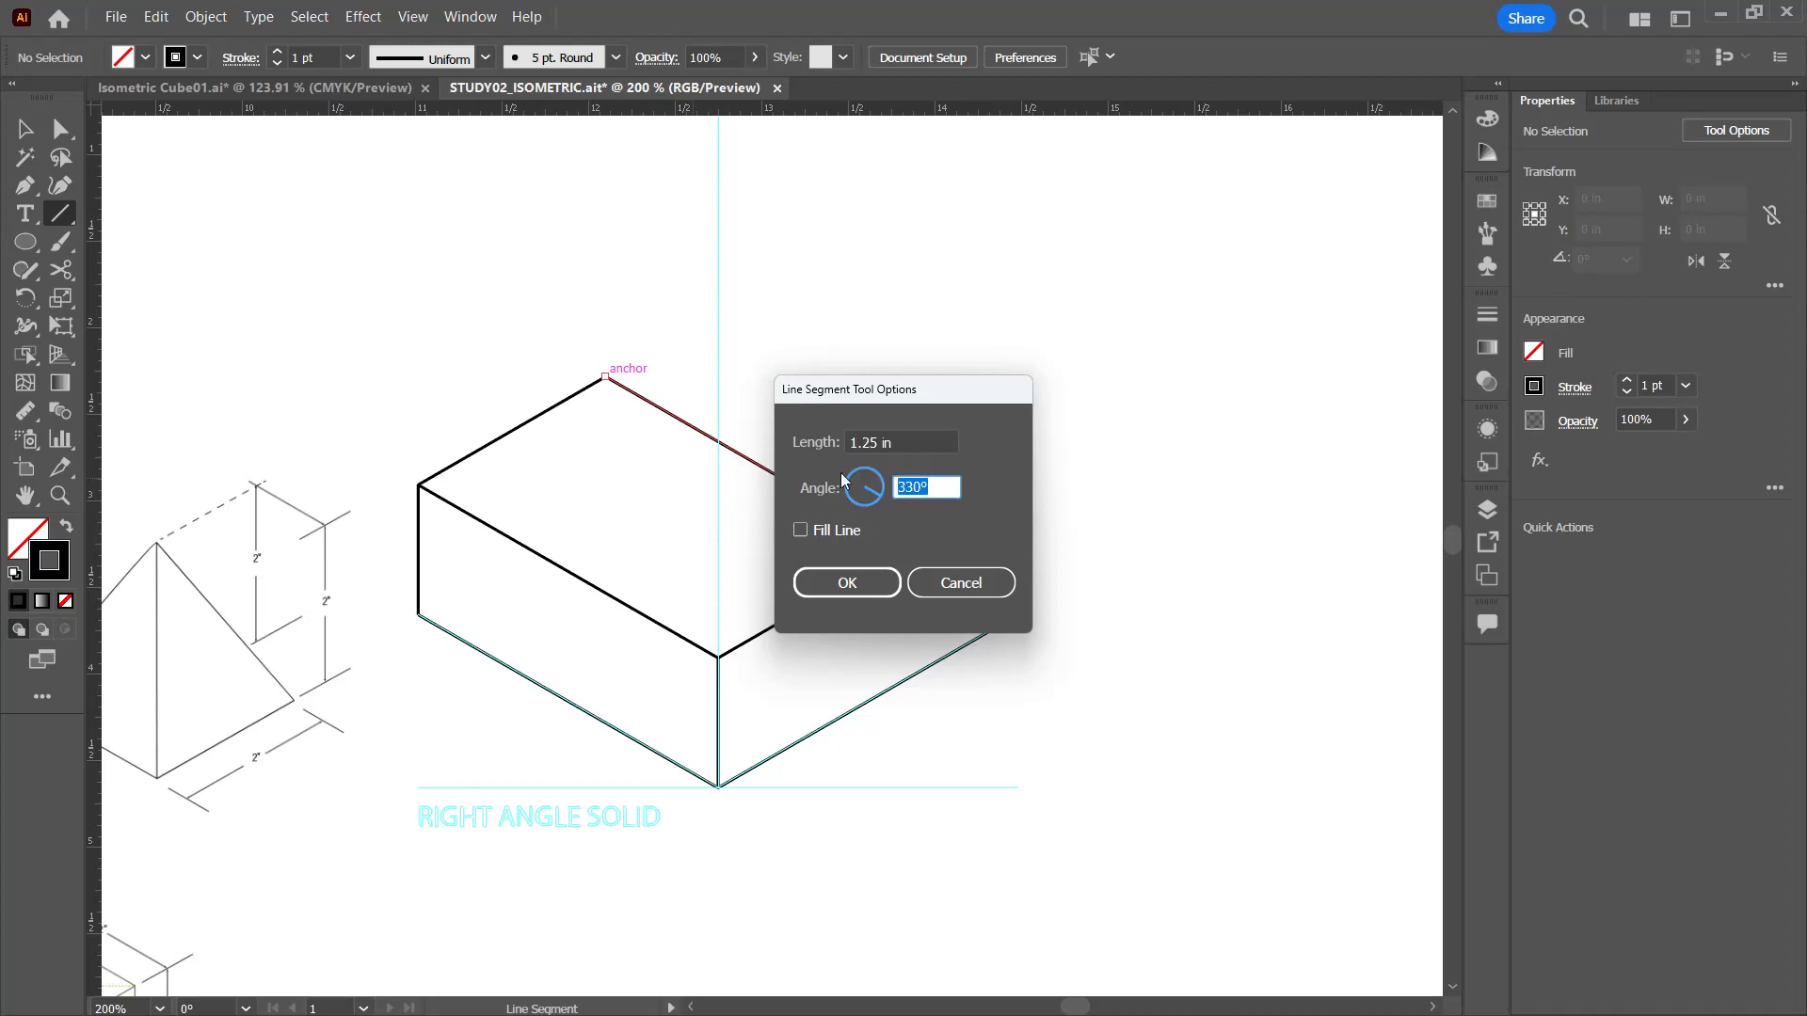
text(90)
key(Return)
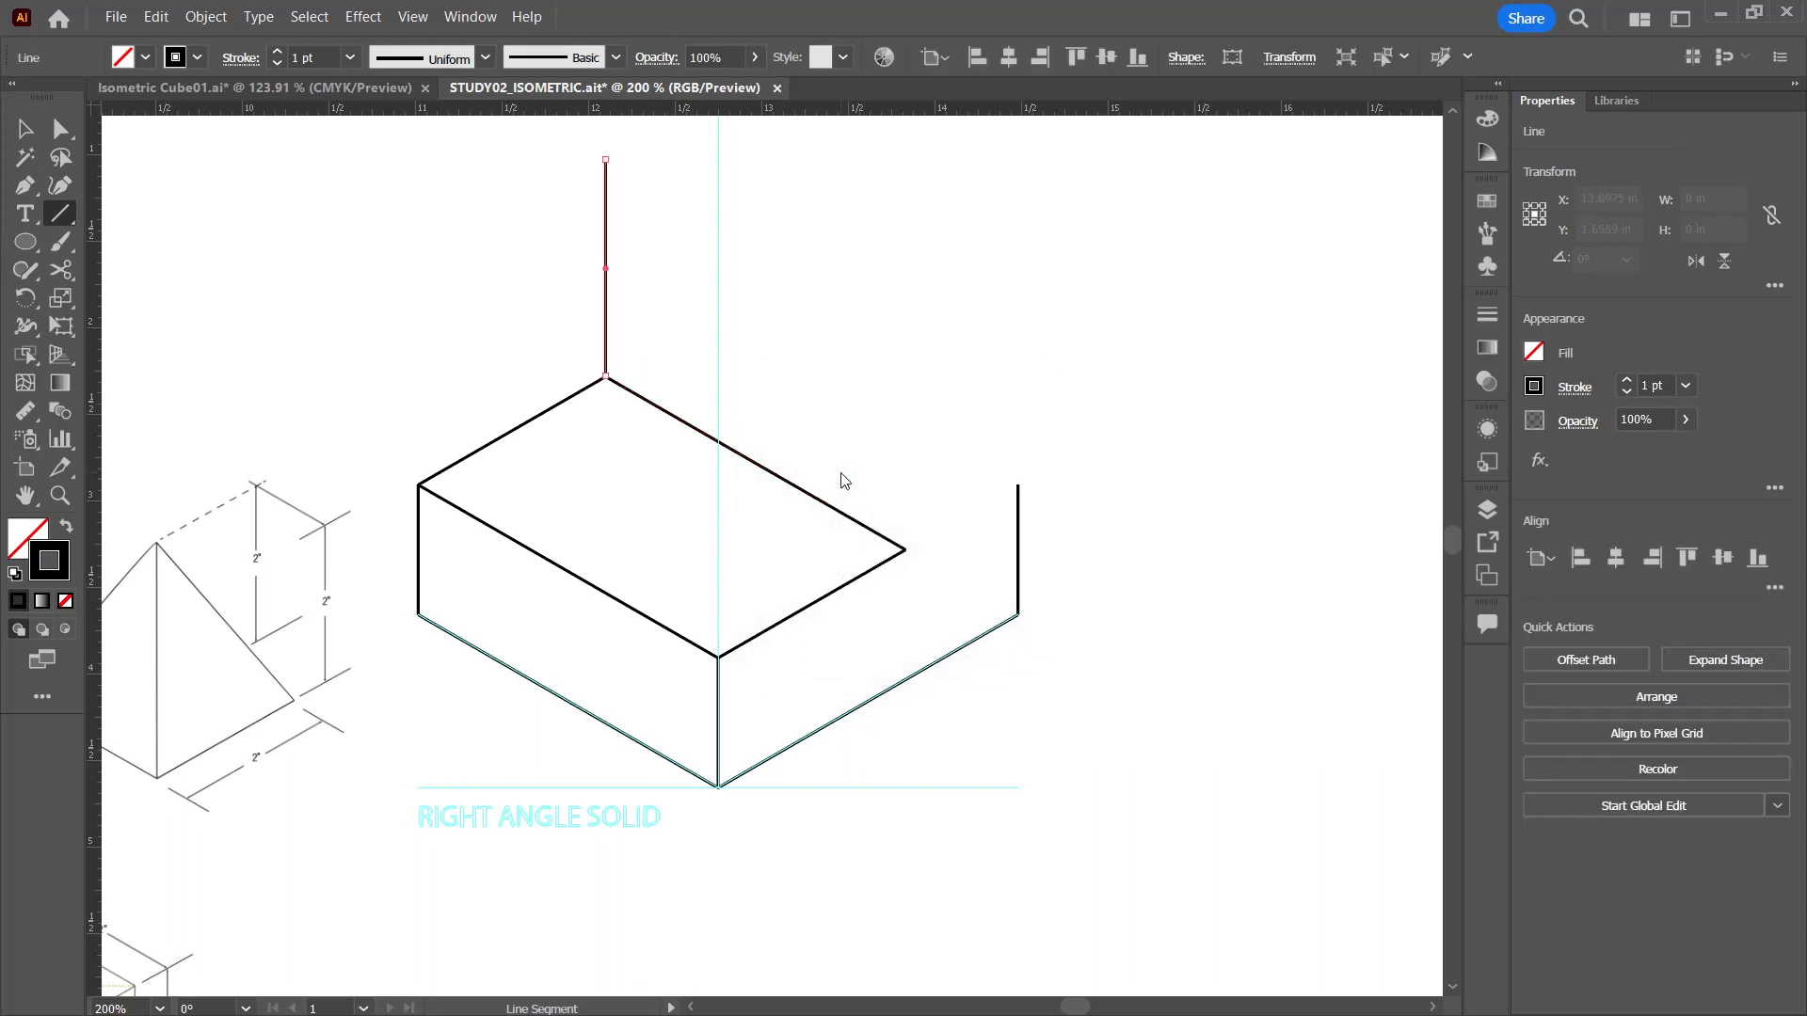
Step: Draw a second 1.25 in vertical segment from the step's right inner corner, connect both verticals' tops, and deselect
click(907, 549)
click(847, 582)
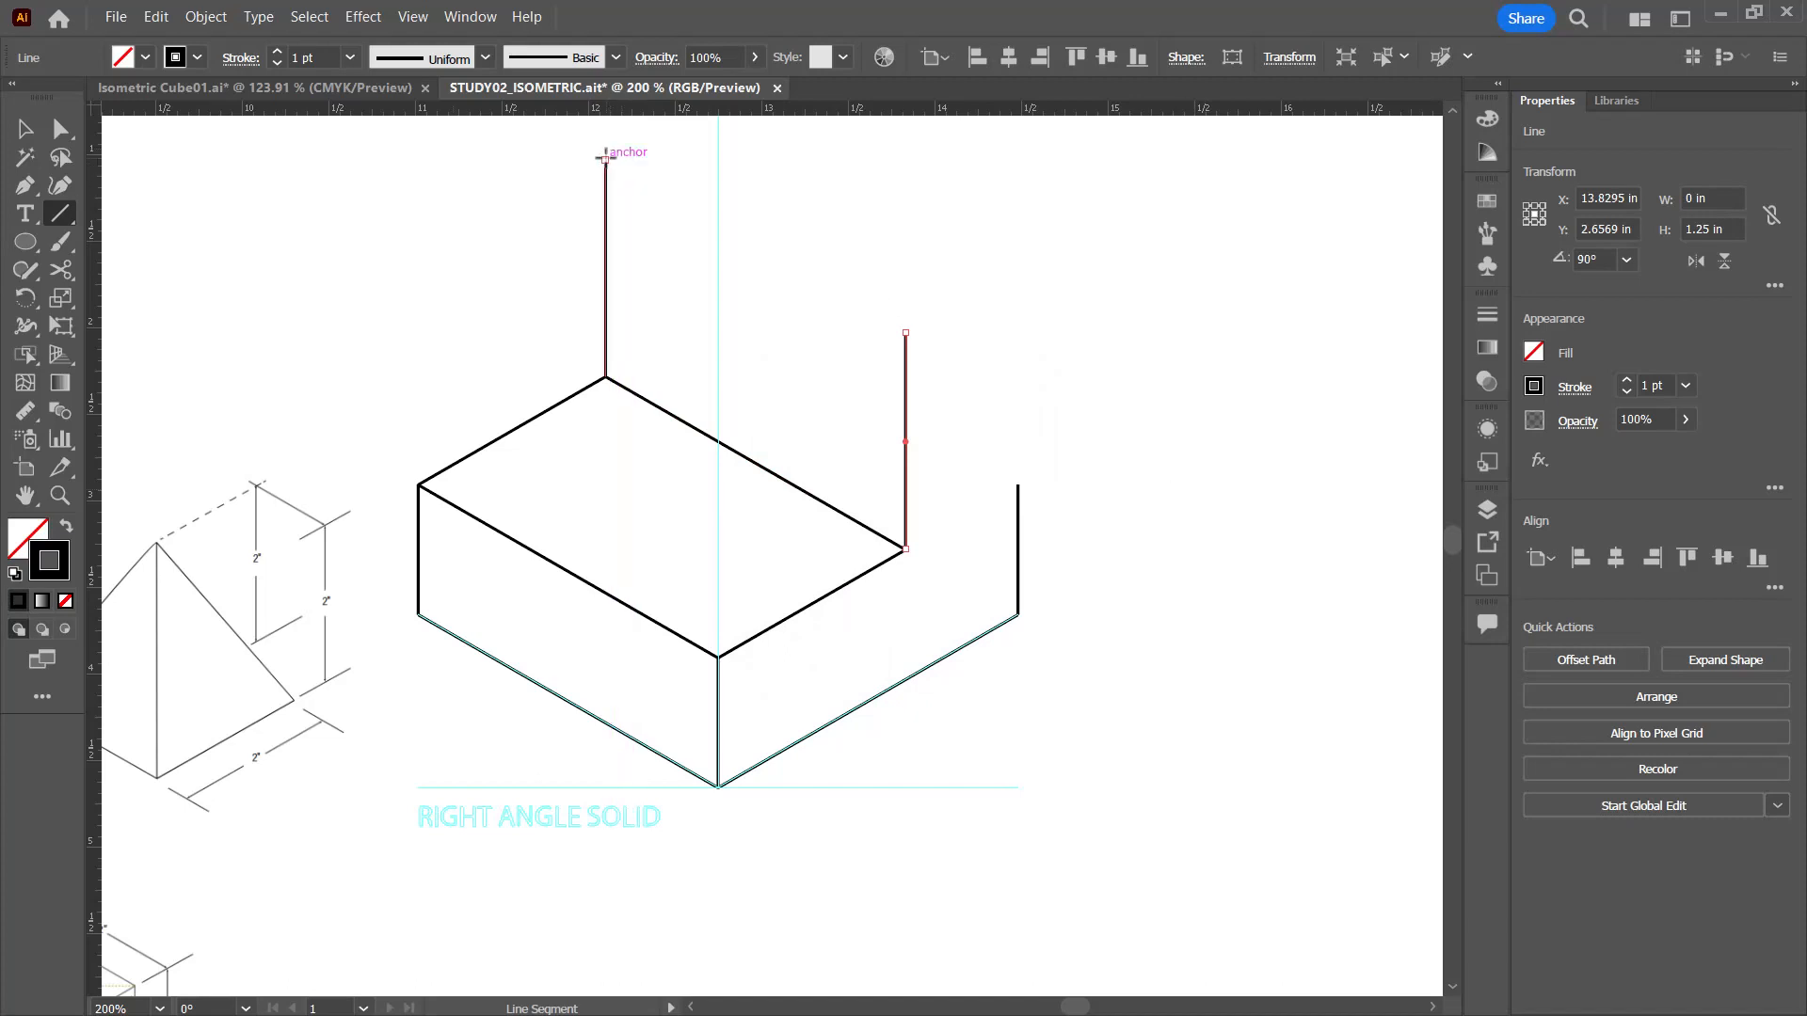
drag(610, 163, 905, 331)
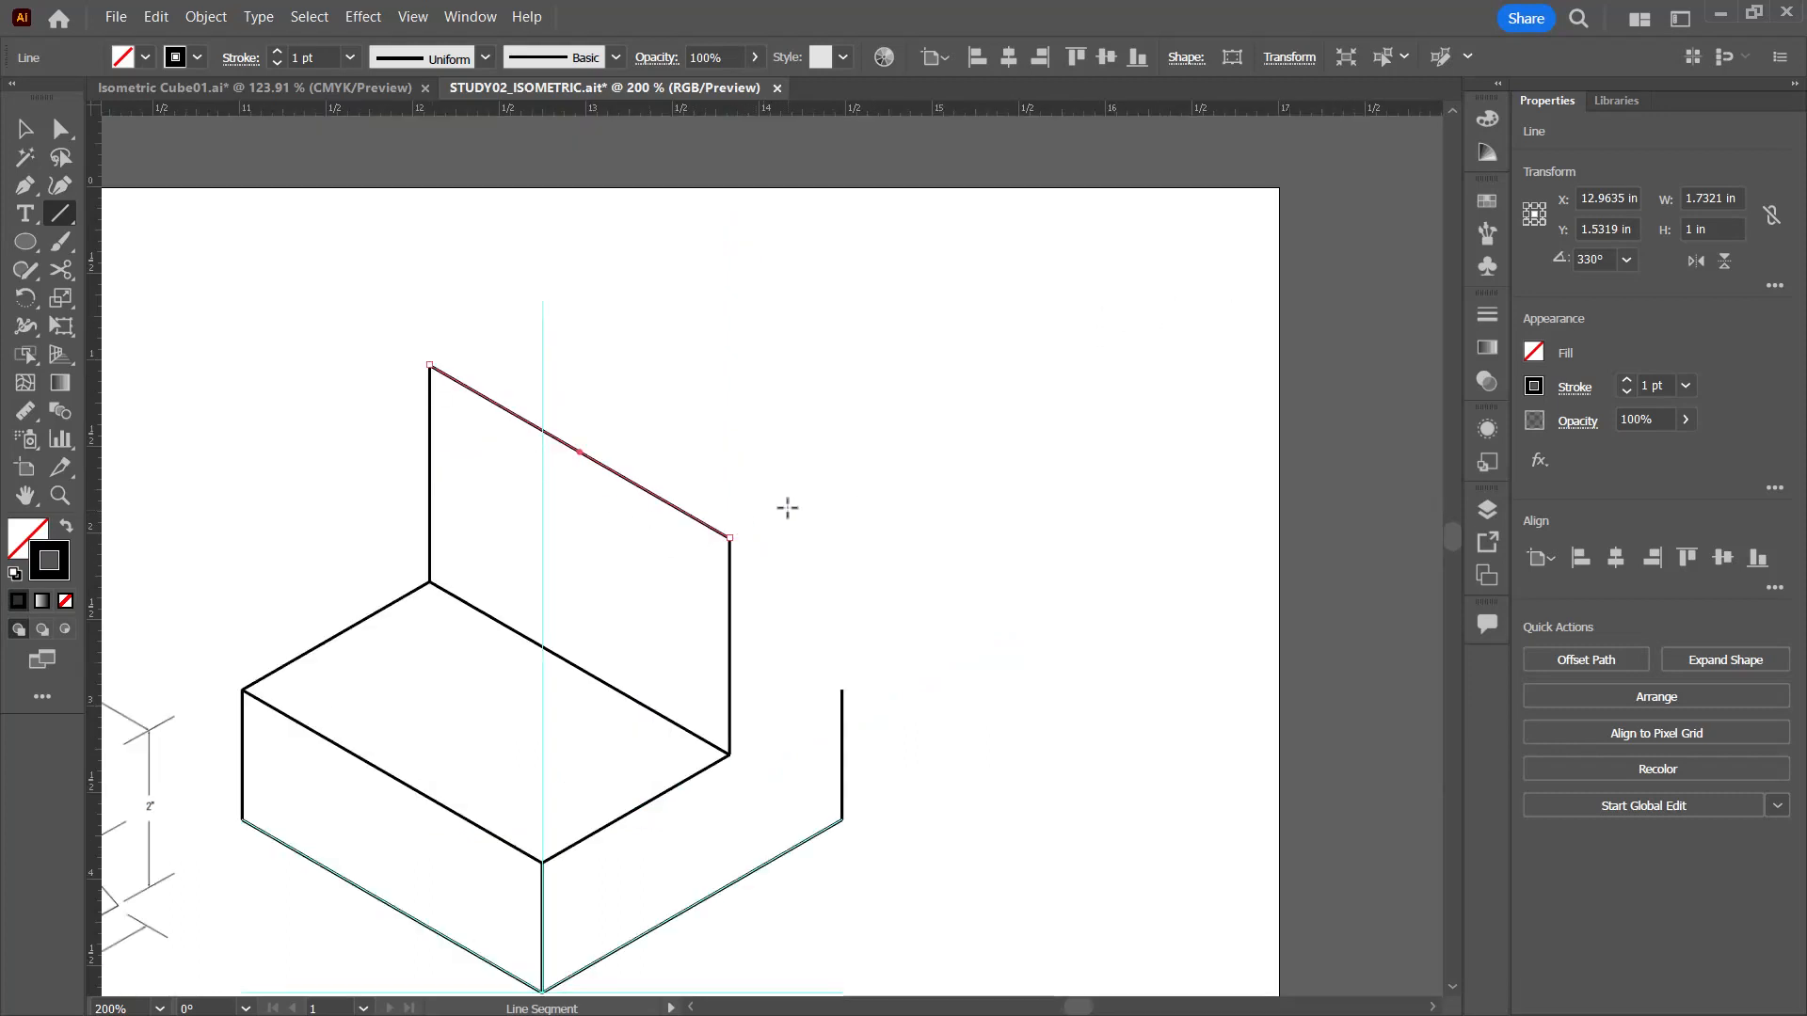
ctrl+click(759, 523)
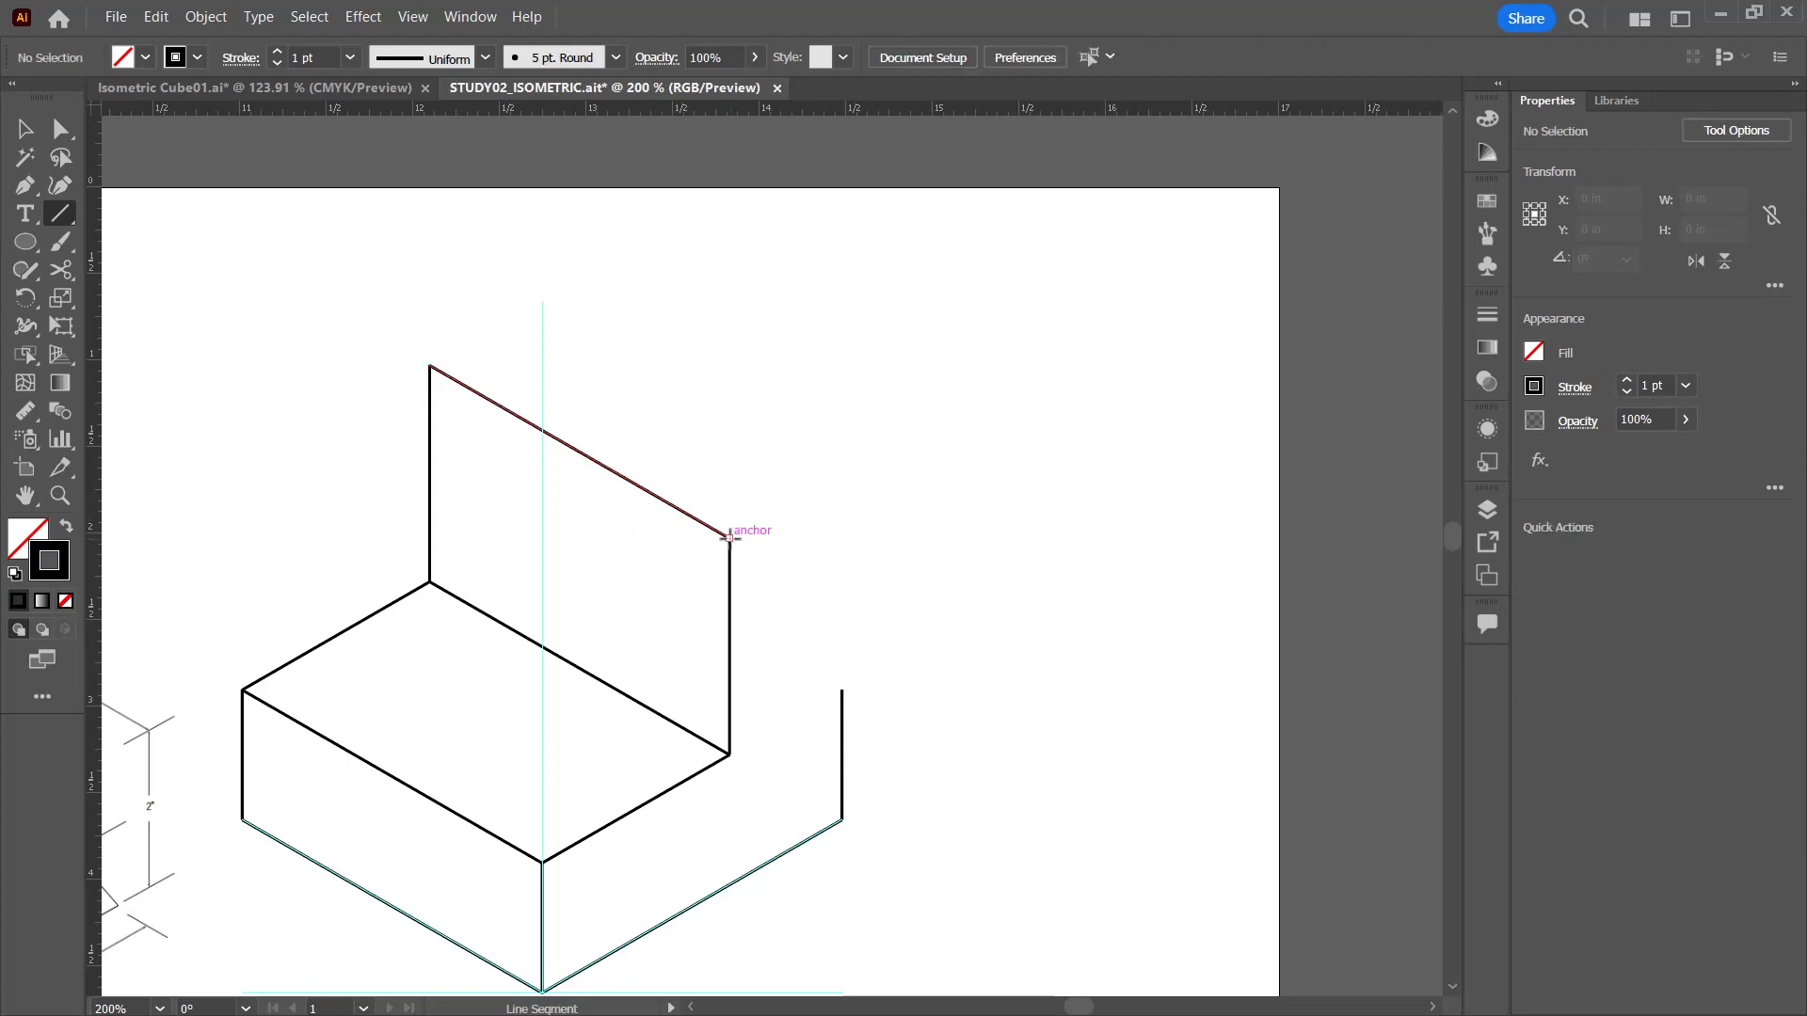
Step: Draw a 0.75 in line segment at 30° from the right end of the upright face's top edge
click(730, 538)
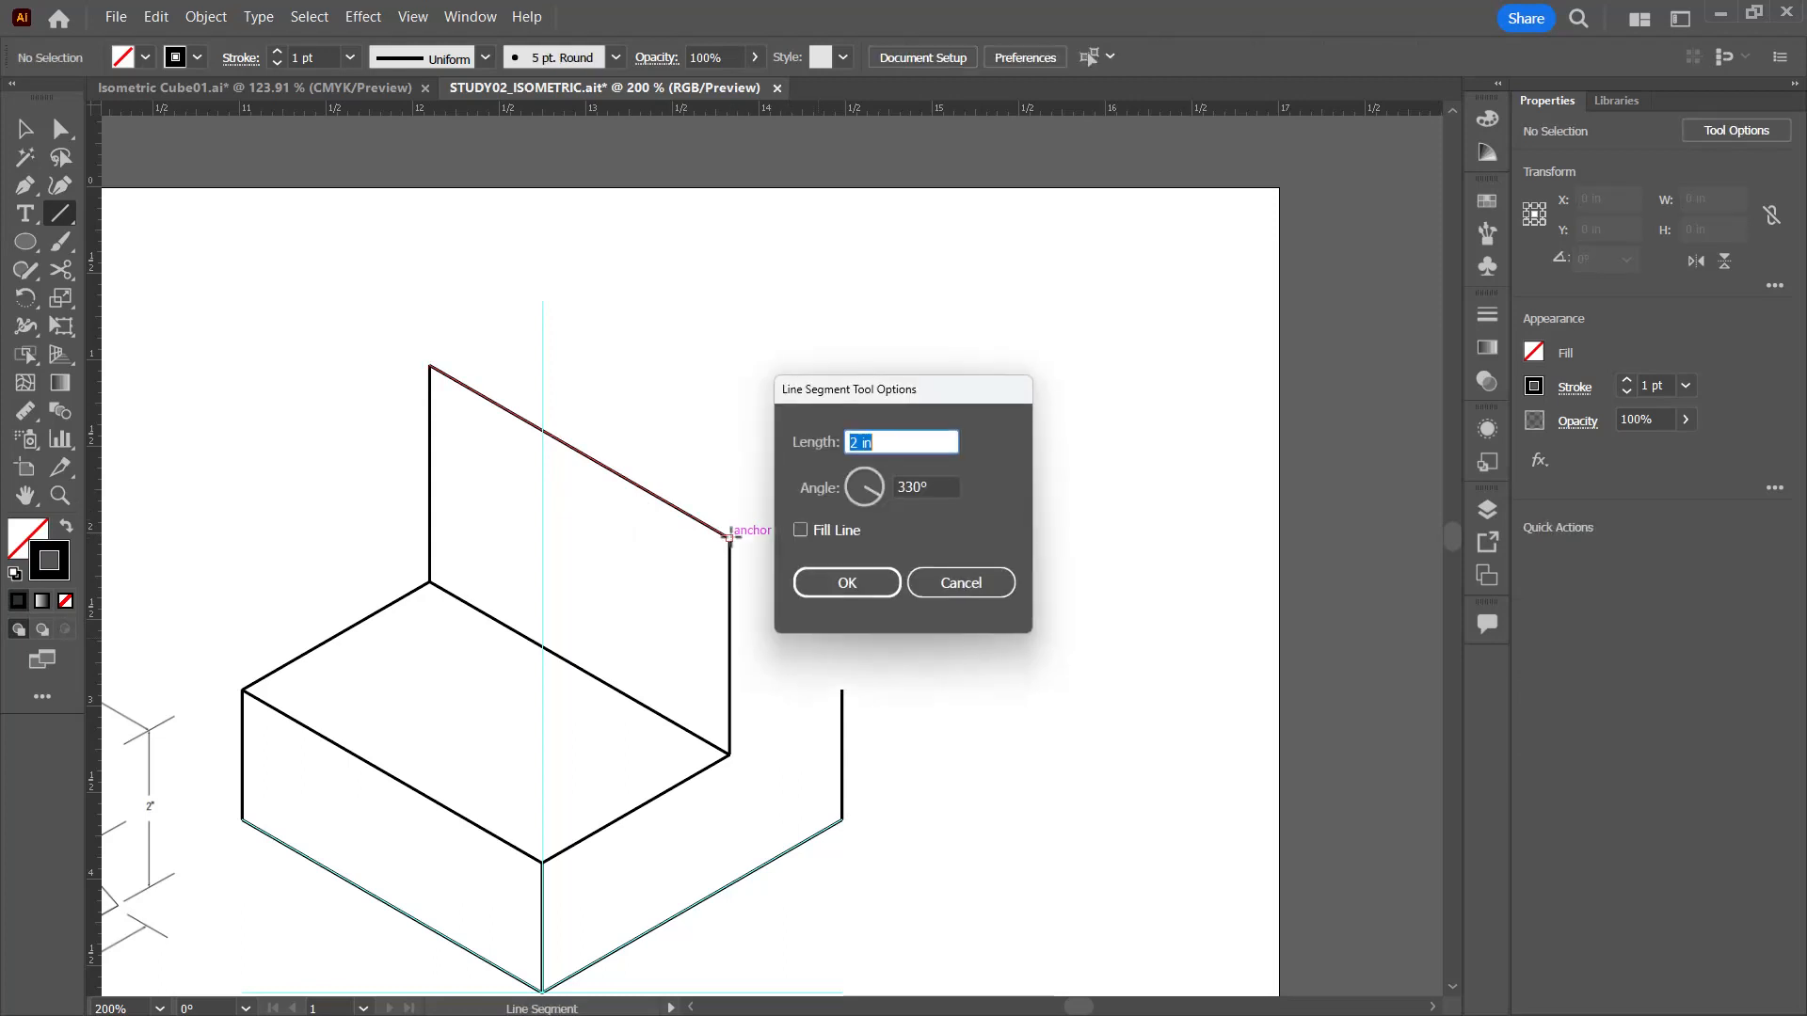
drag(907, 439, 829, 424)
text(.75)
key(Tab)
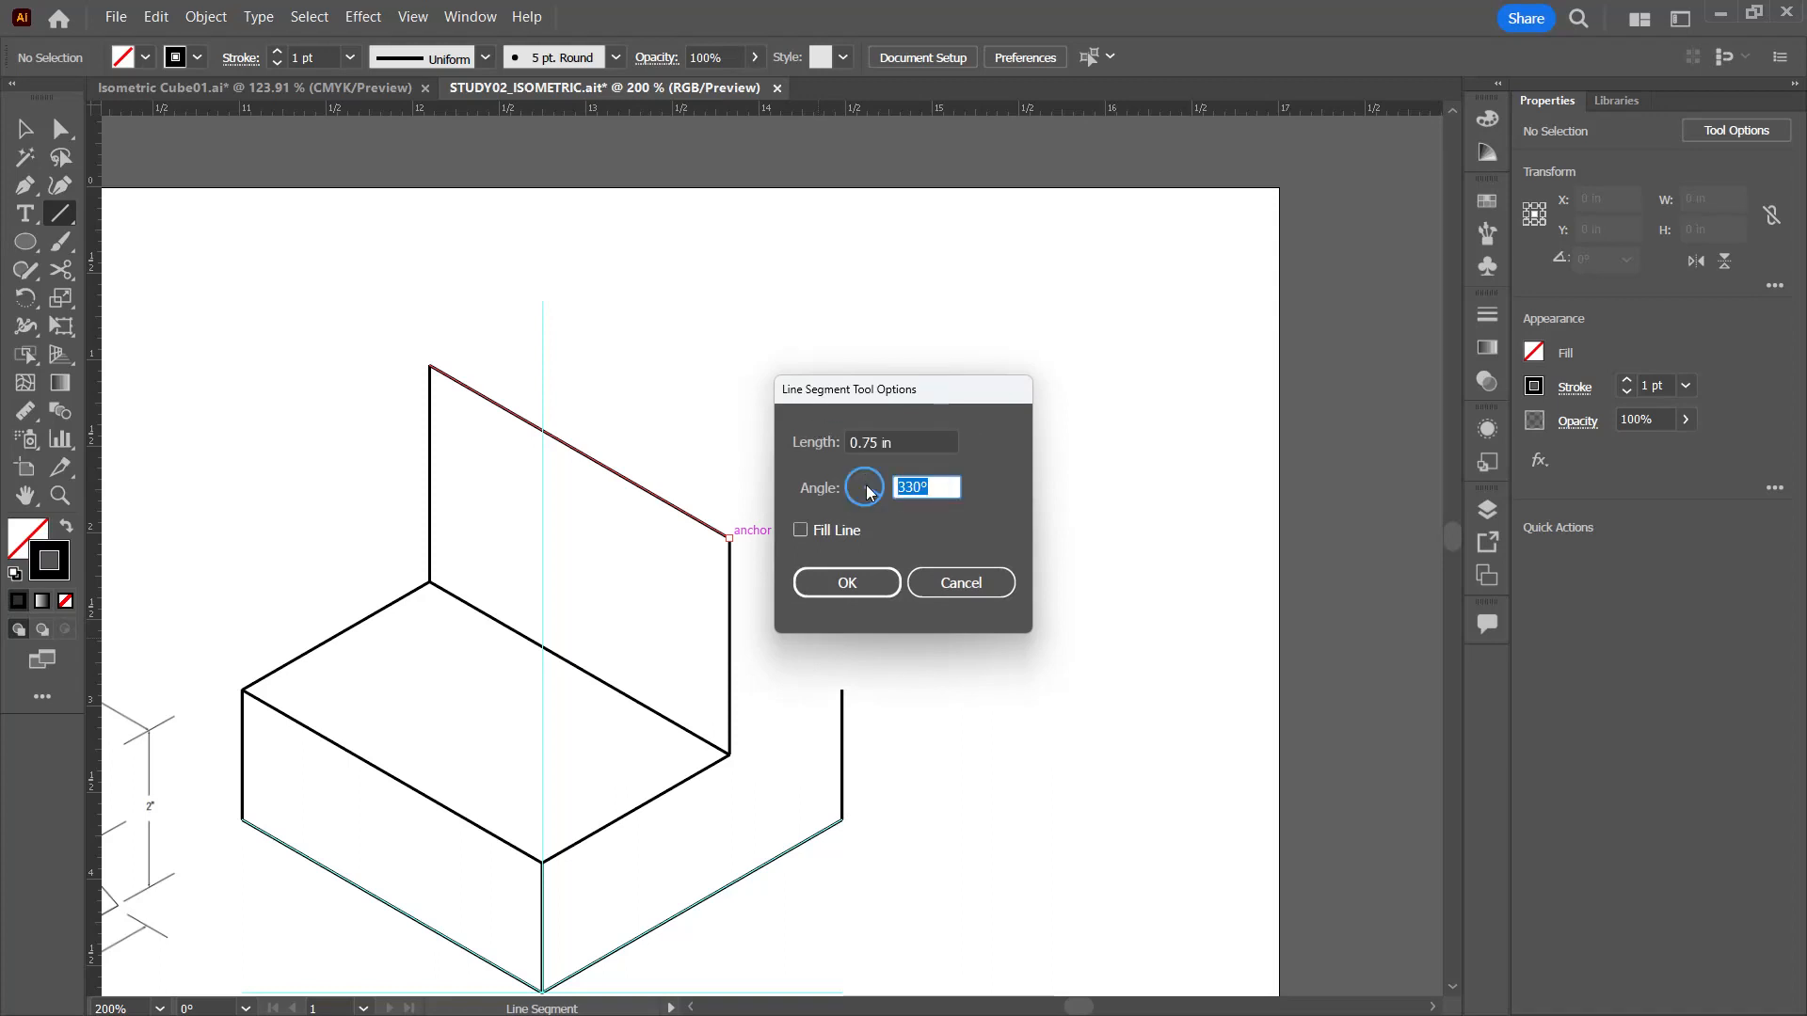
text(30)
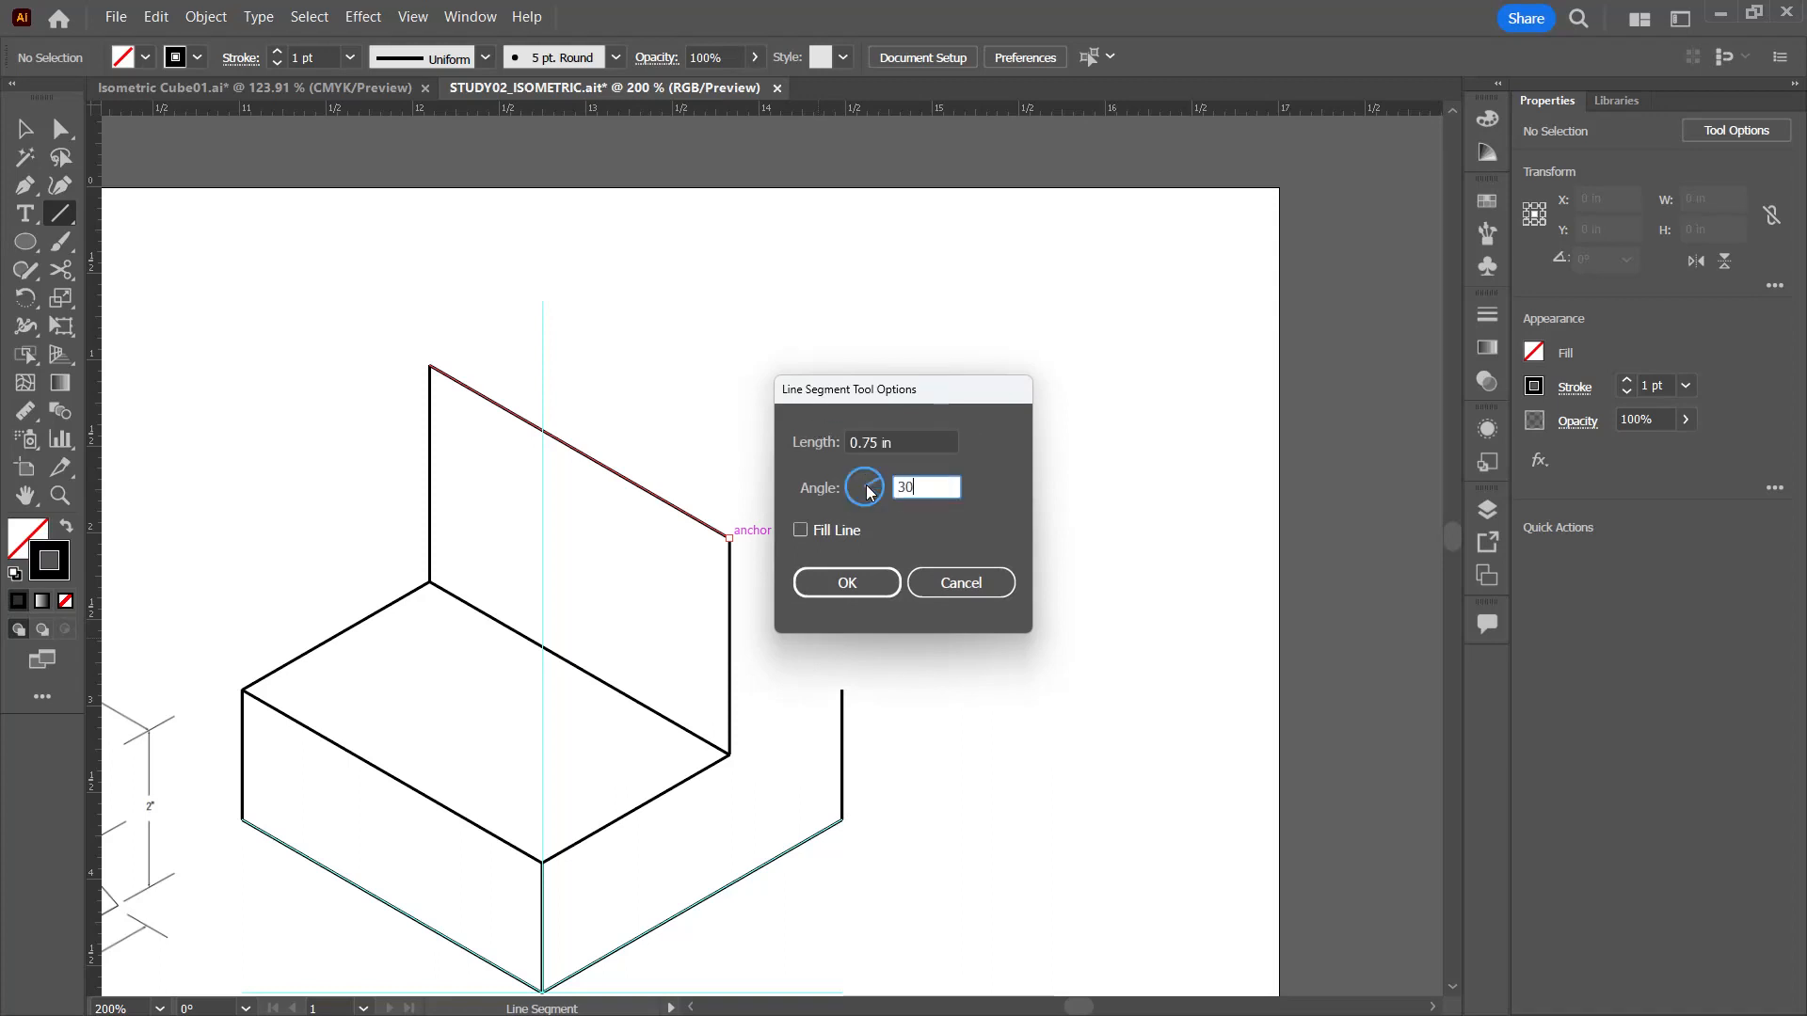
click(870, 579)
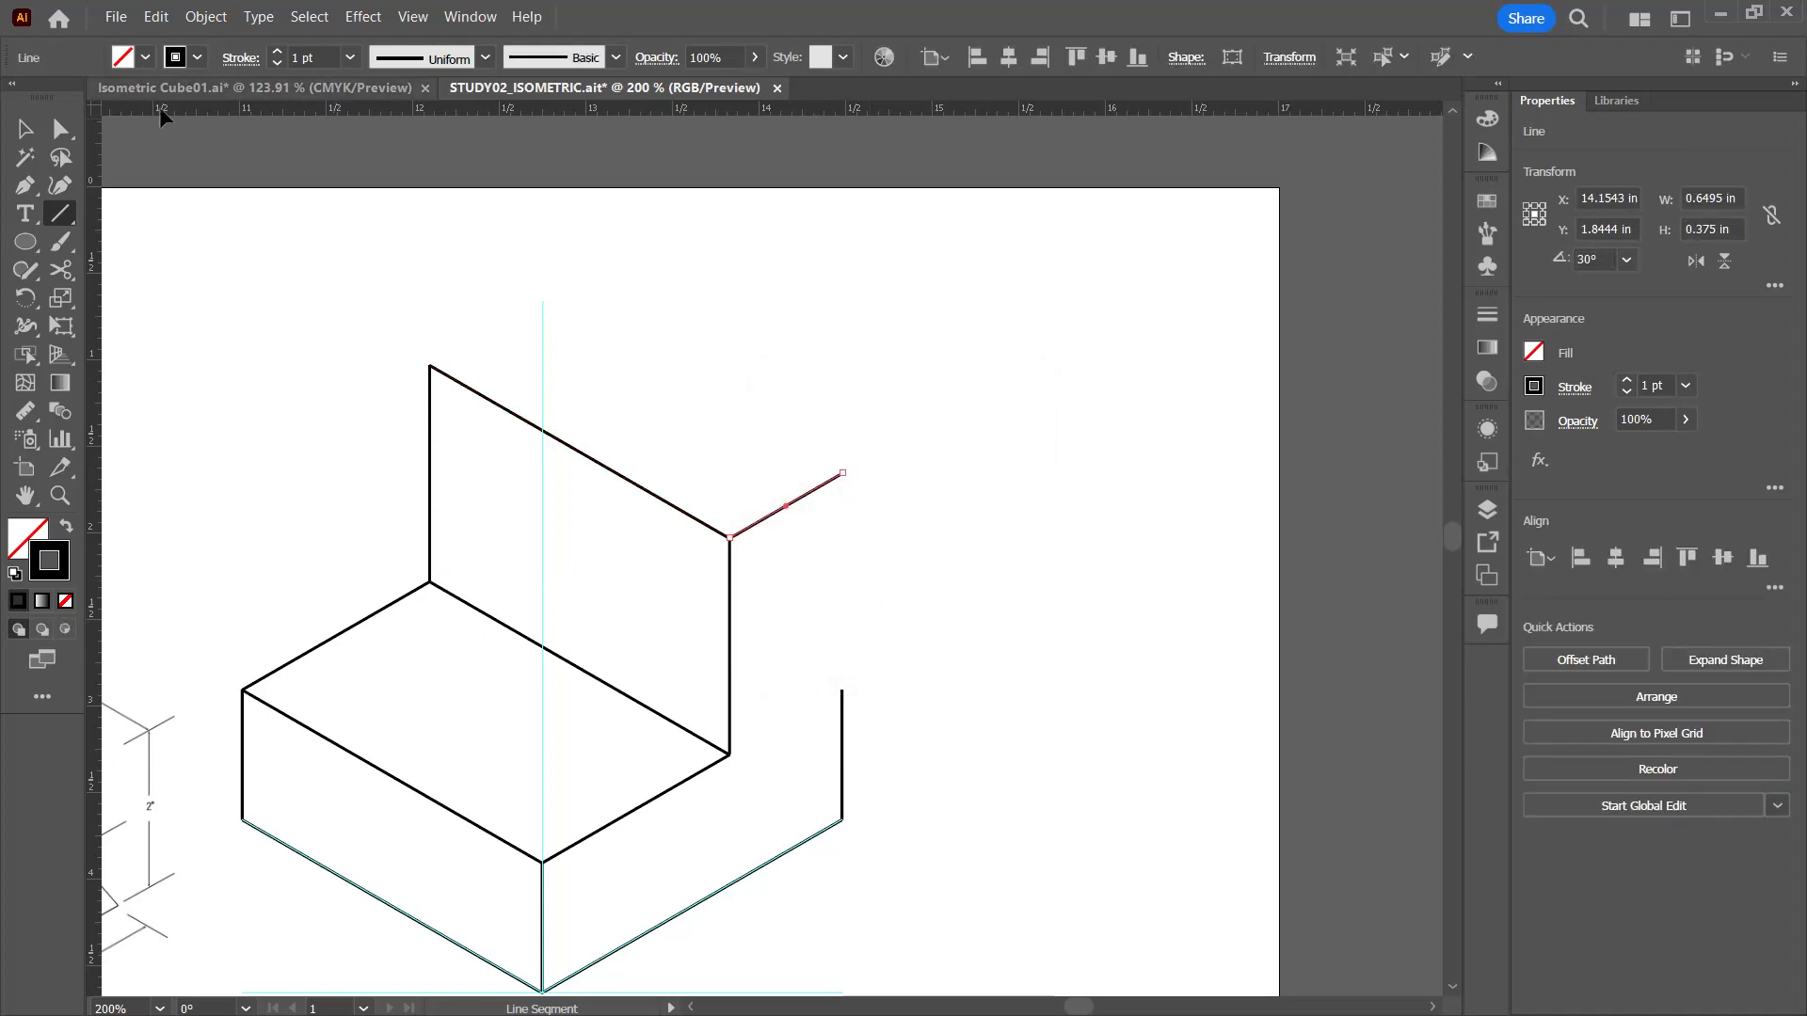
Step: Stretch the right outer vertical edge up to the end of the 0.75 in segment, making it 2 in tall
click(25, 128)
click(842, 732)
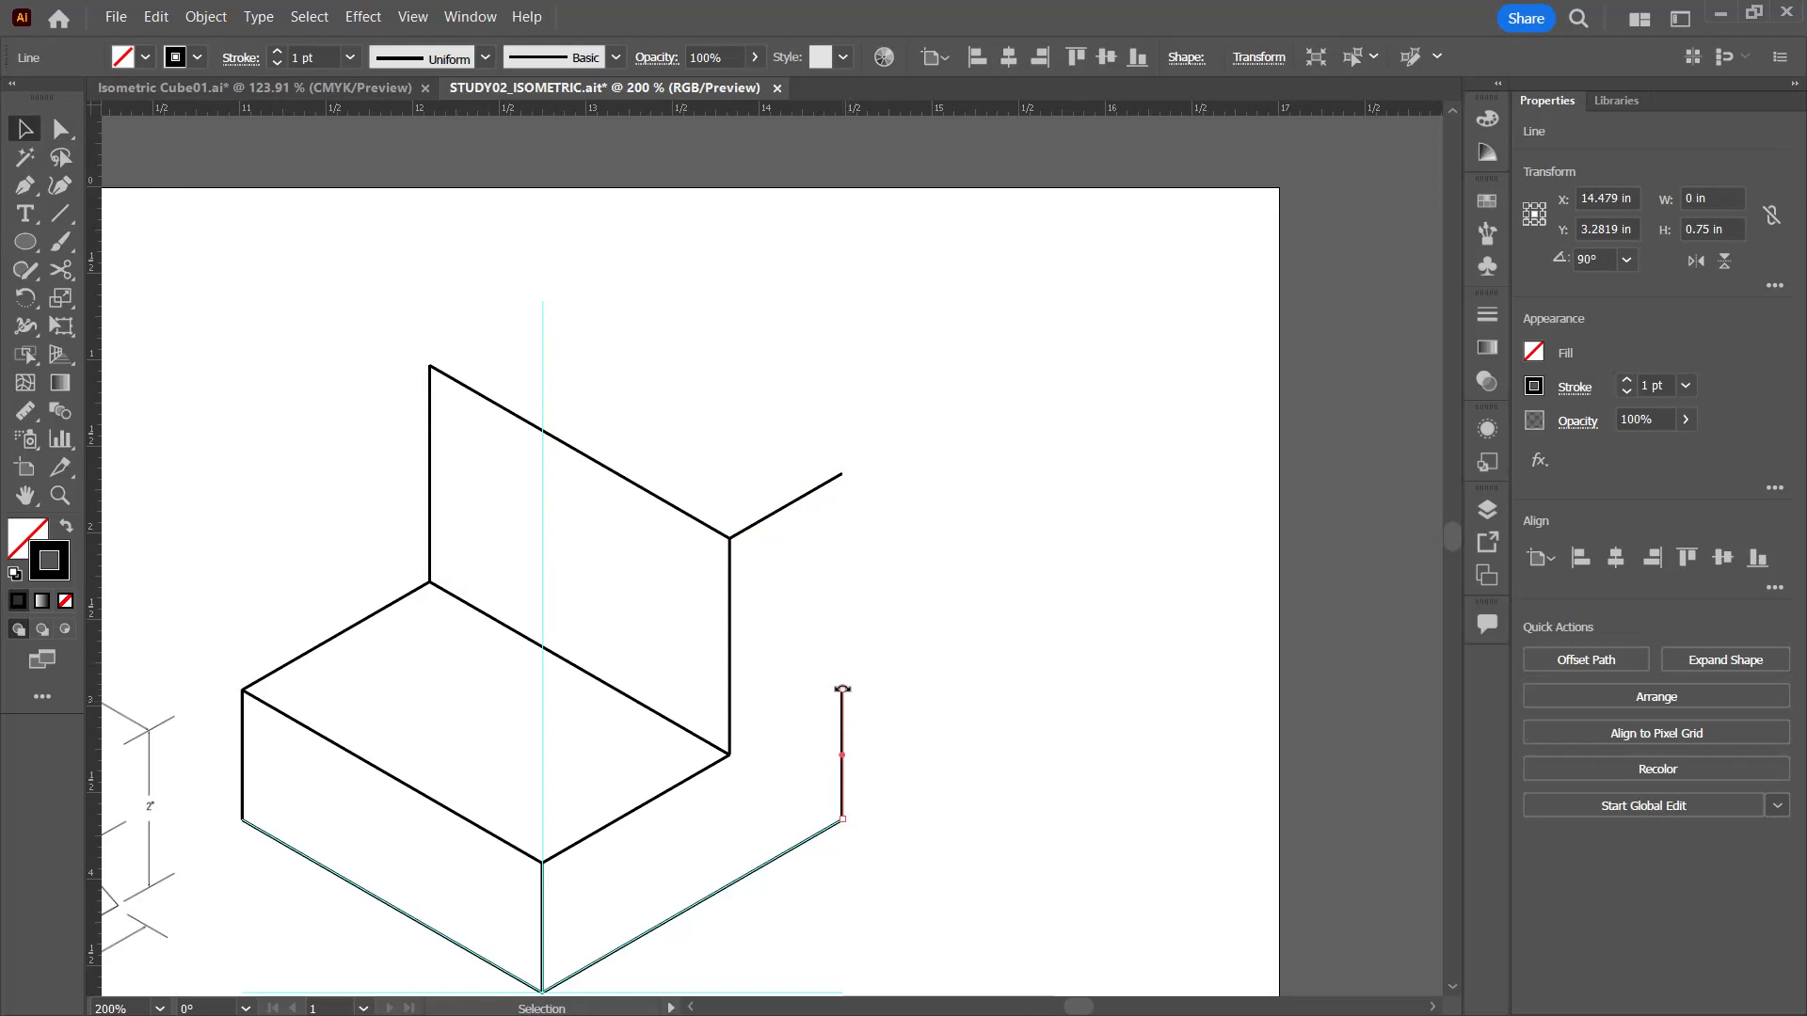
drag(843, 688, 842, 476)
Step: Draw a 0.75 in line segment at 30° from the left end of the upright face's top edge
click(60, 214)
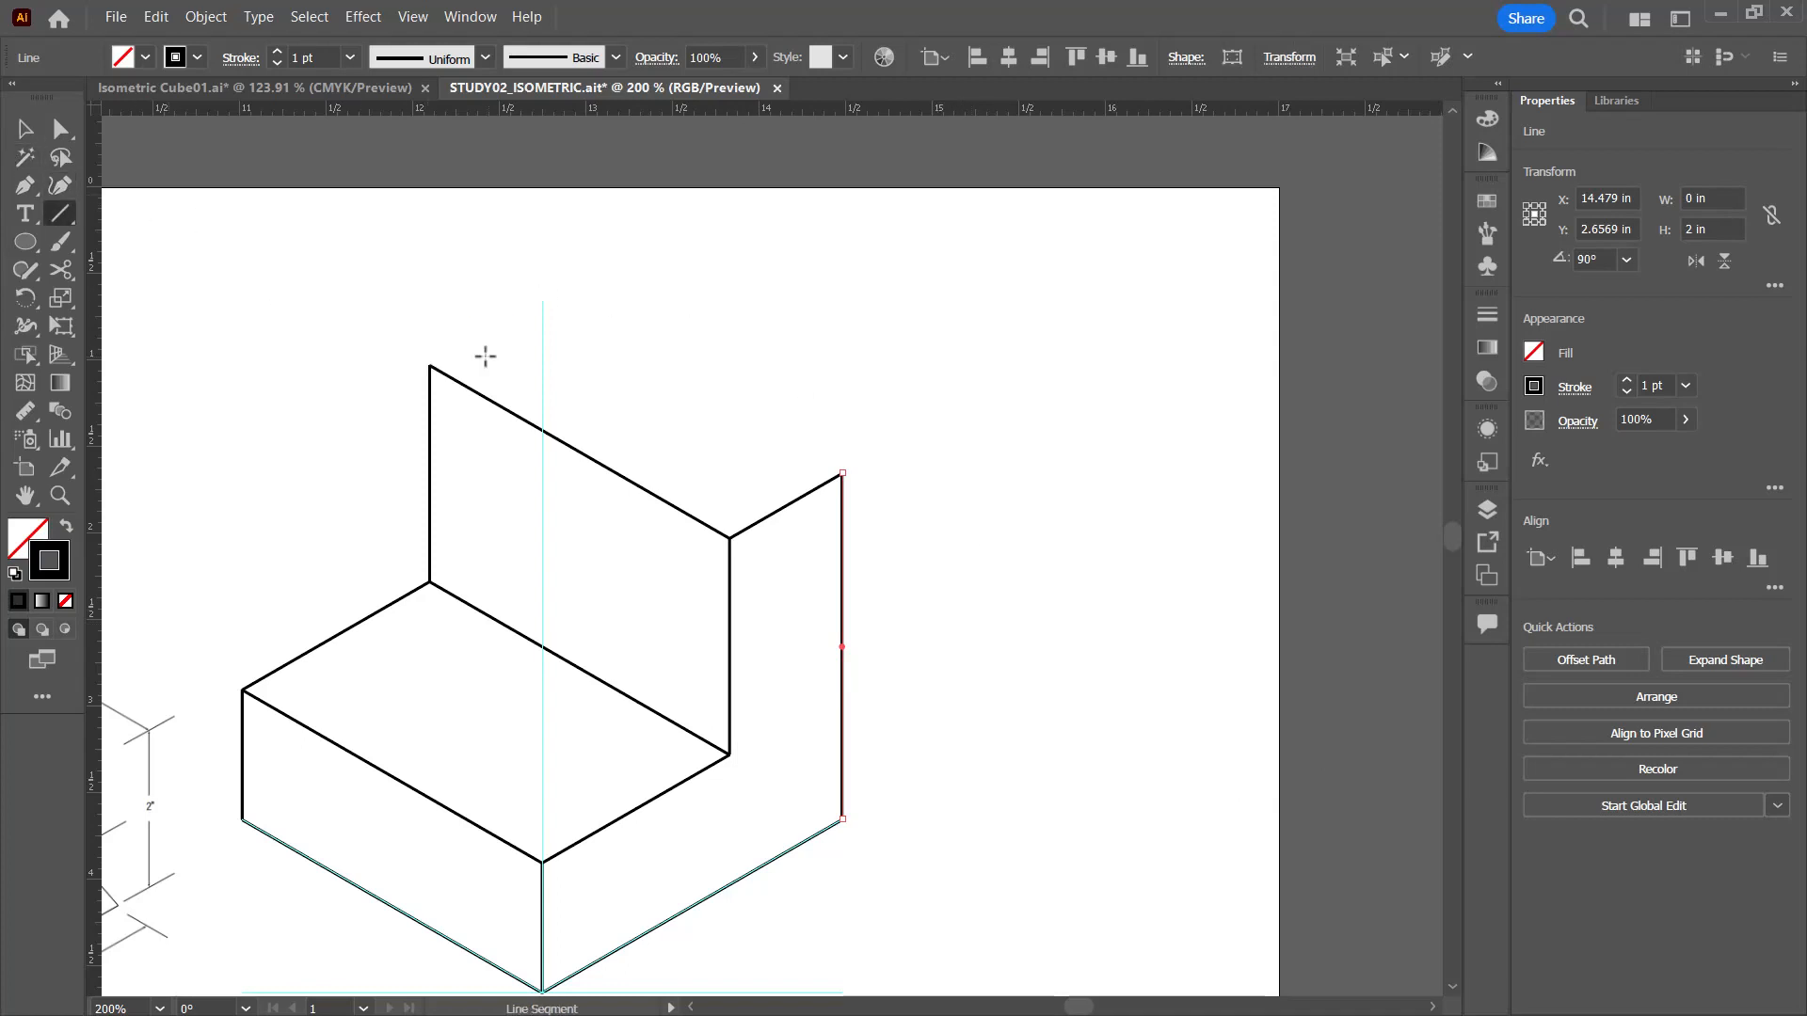
click(430, 365)
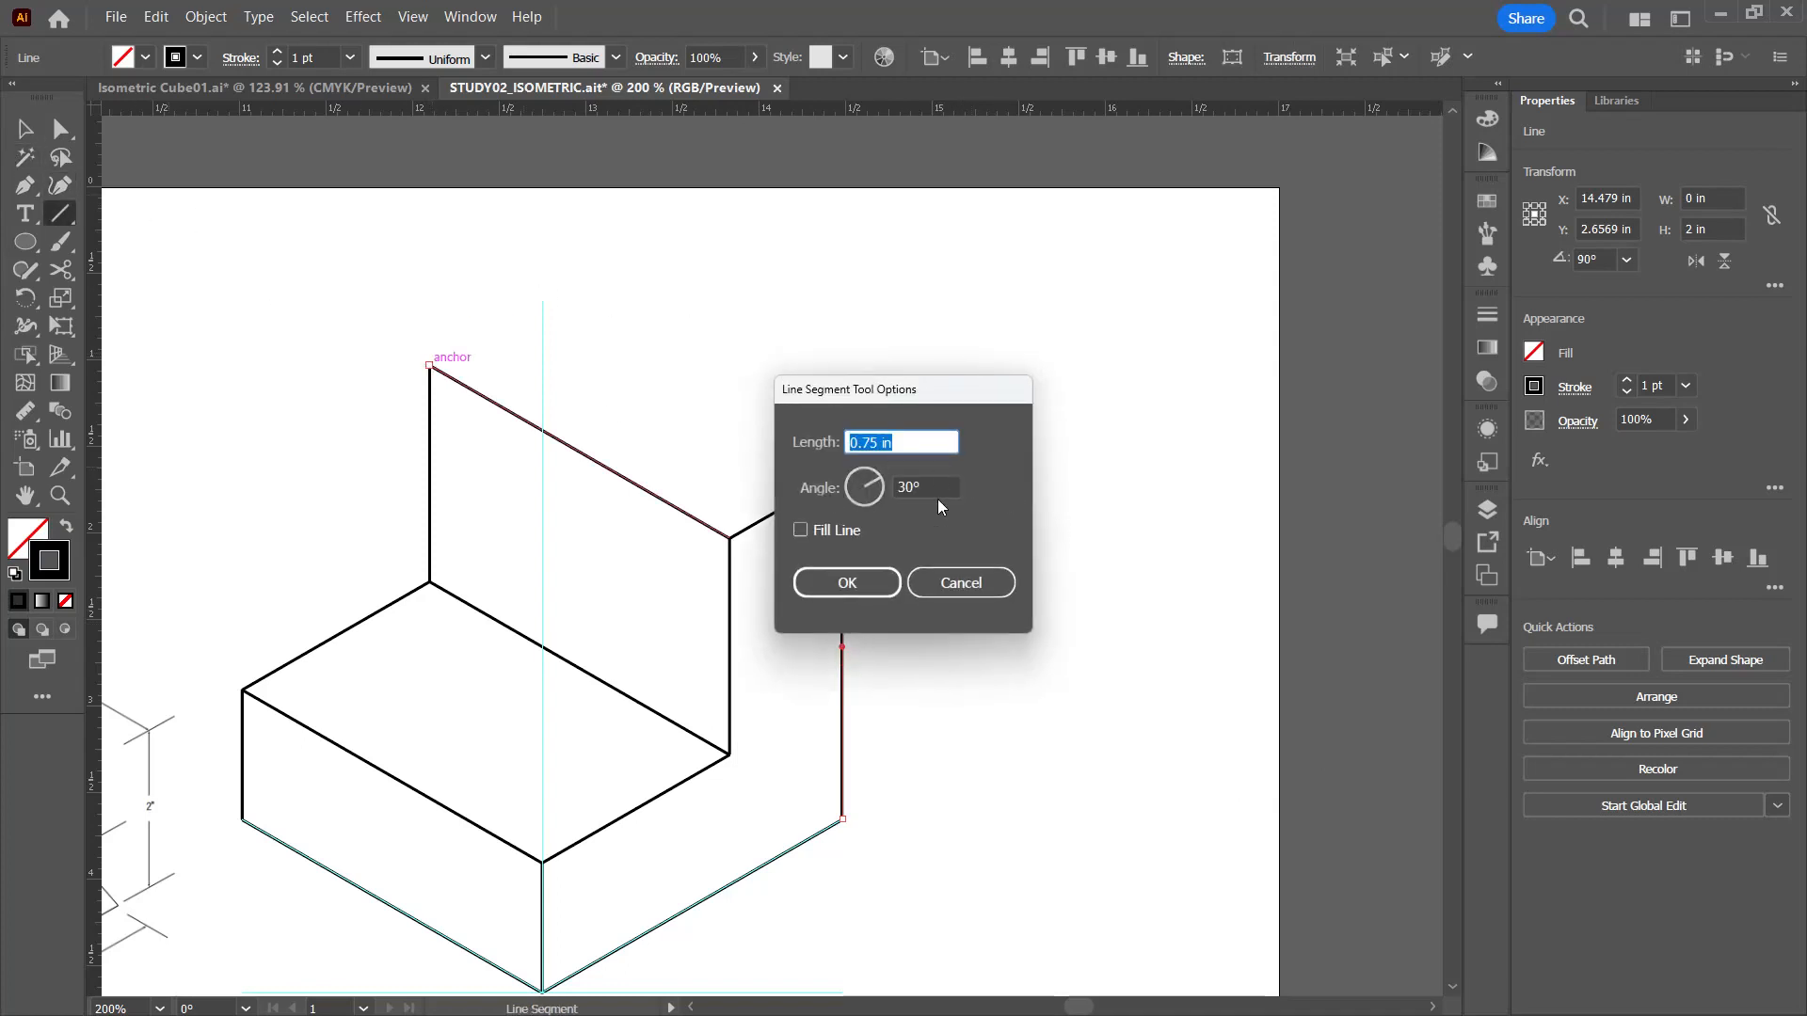
click(855, 583)
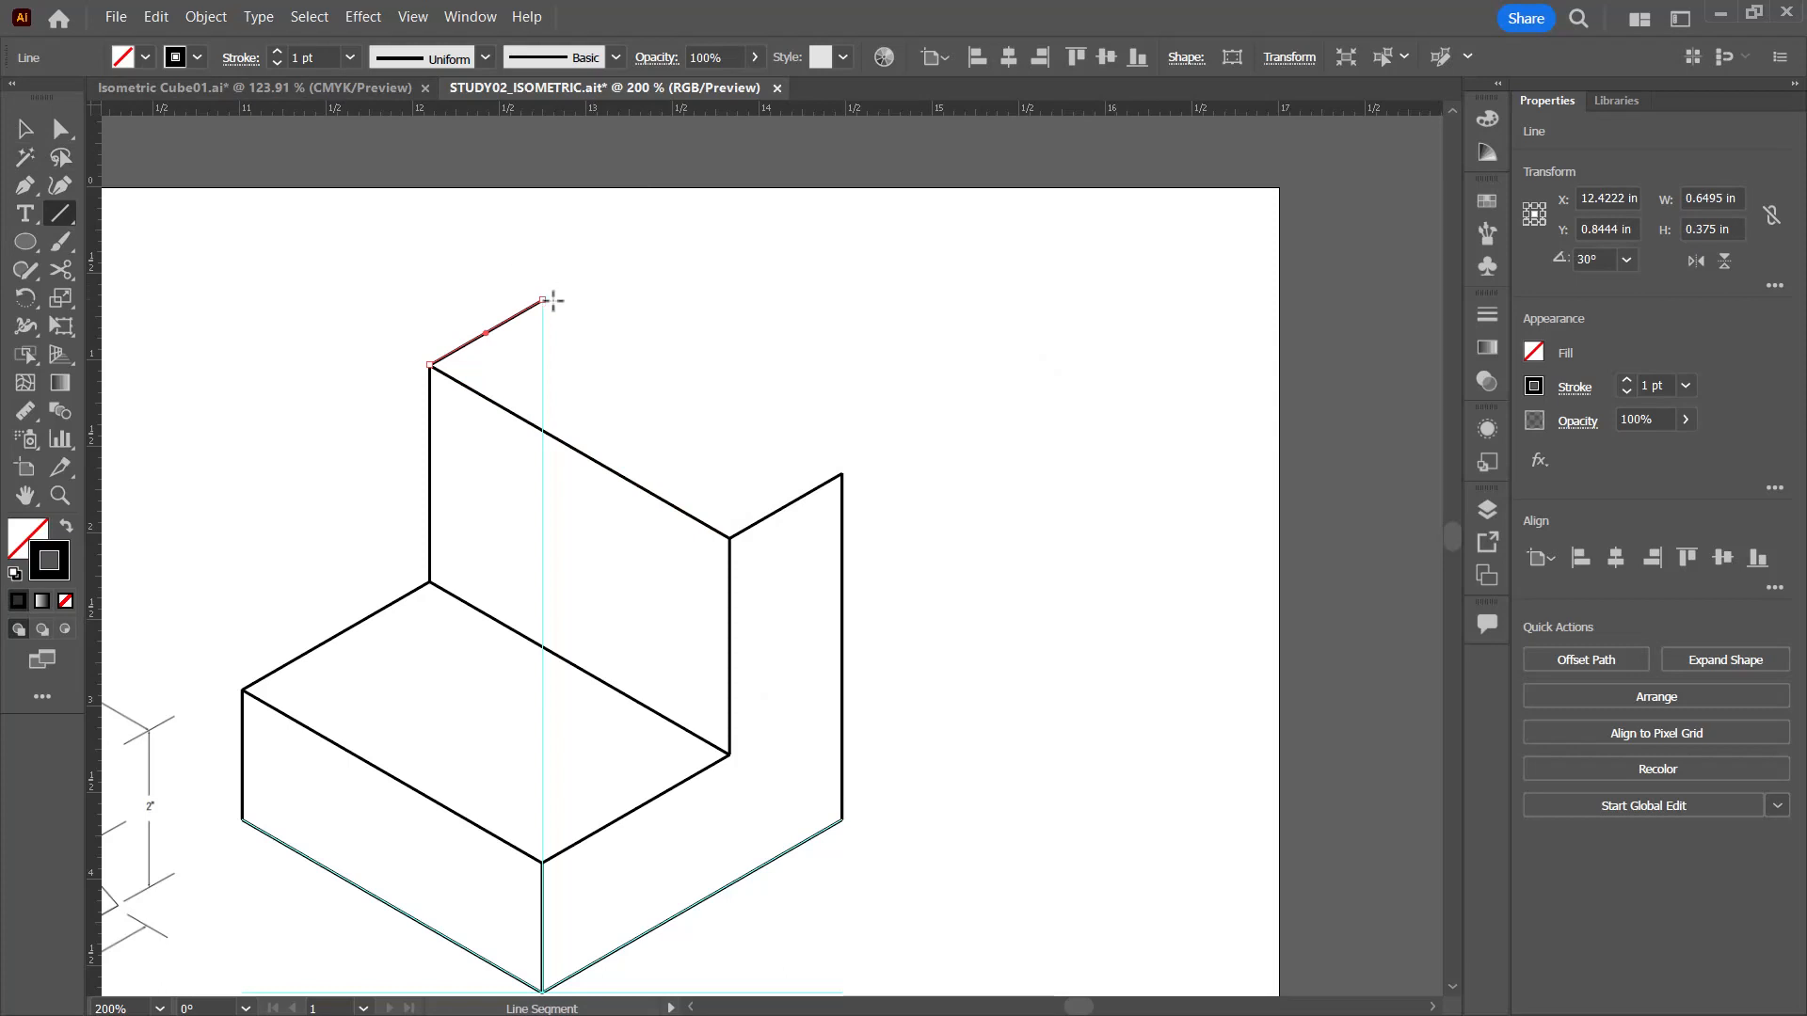
Step: Connect the far ends of the two 0.75 in segments to close the right angle solid's top face, and deselect
mouse_move(730, 538)
mouse_down()
mouse_move(839, 476)
mouse_move(542, 300)
mouse_up()
drag(410, 413, 711, 294)
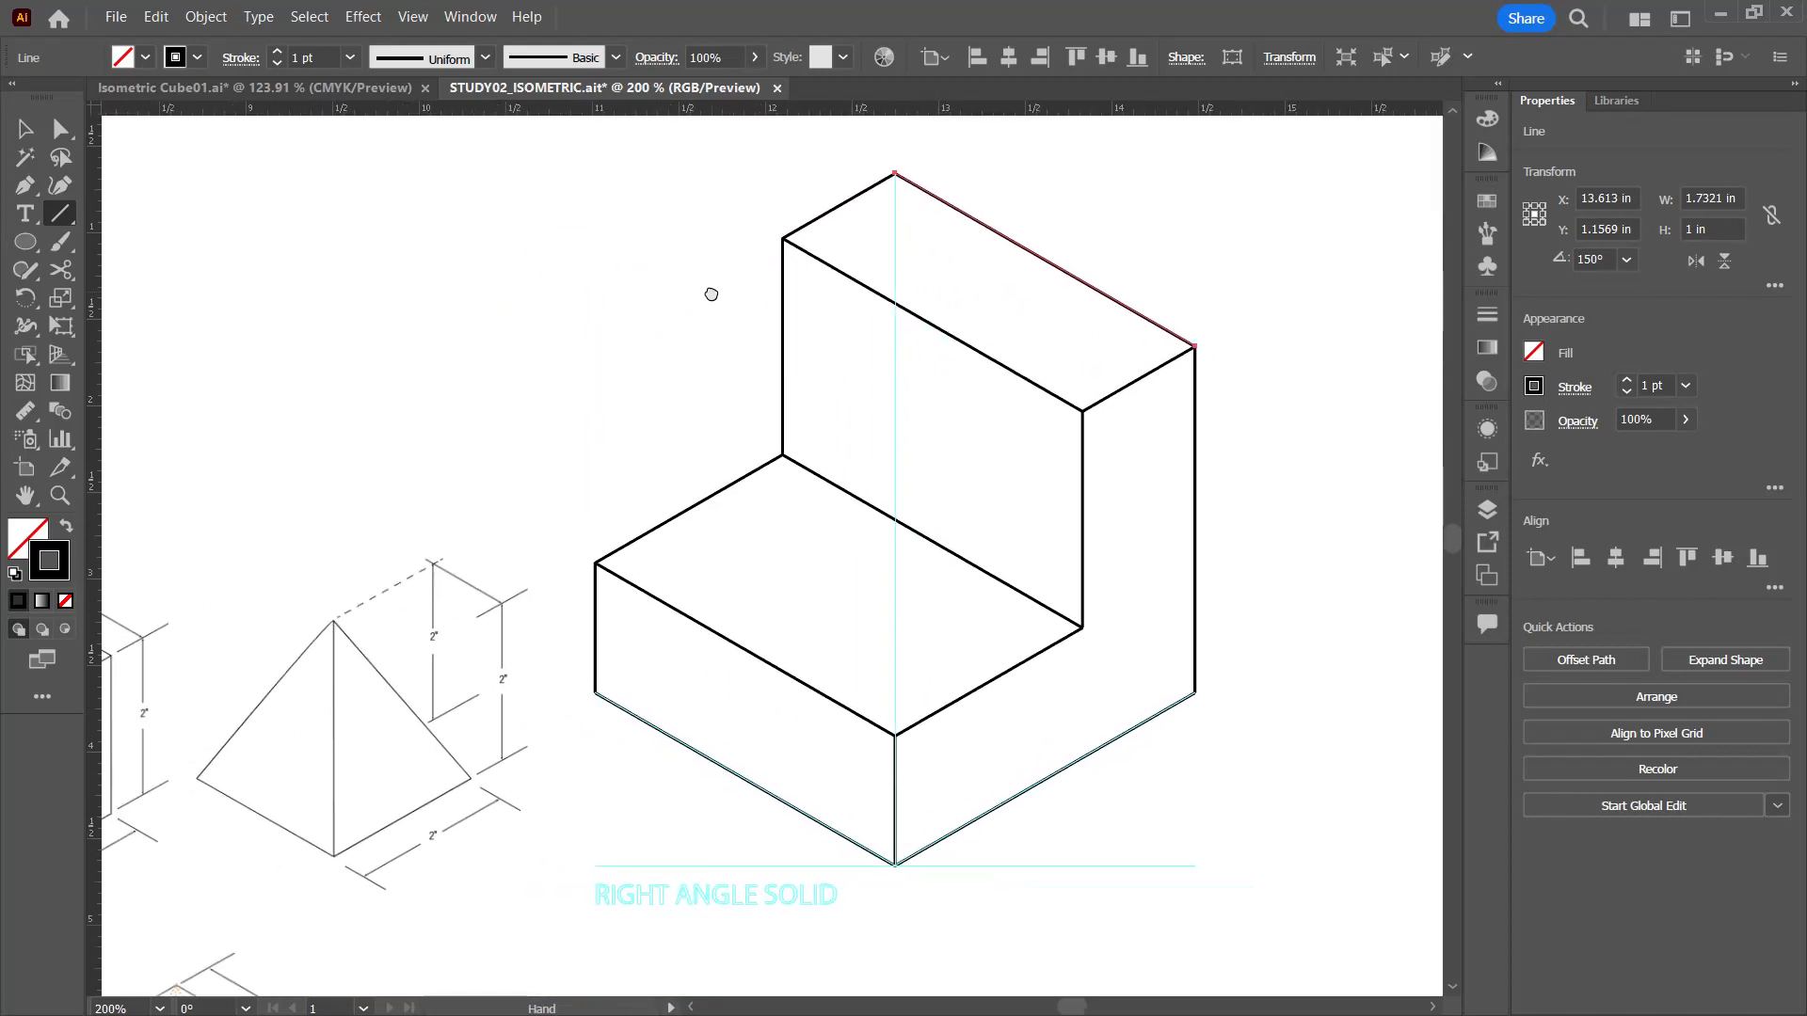
key(ctrl+minus)
key(ctrl+minus)
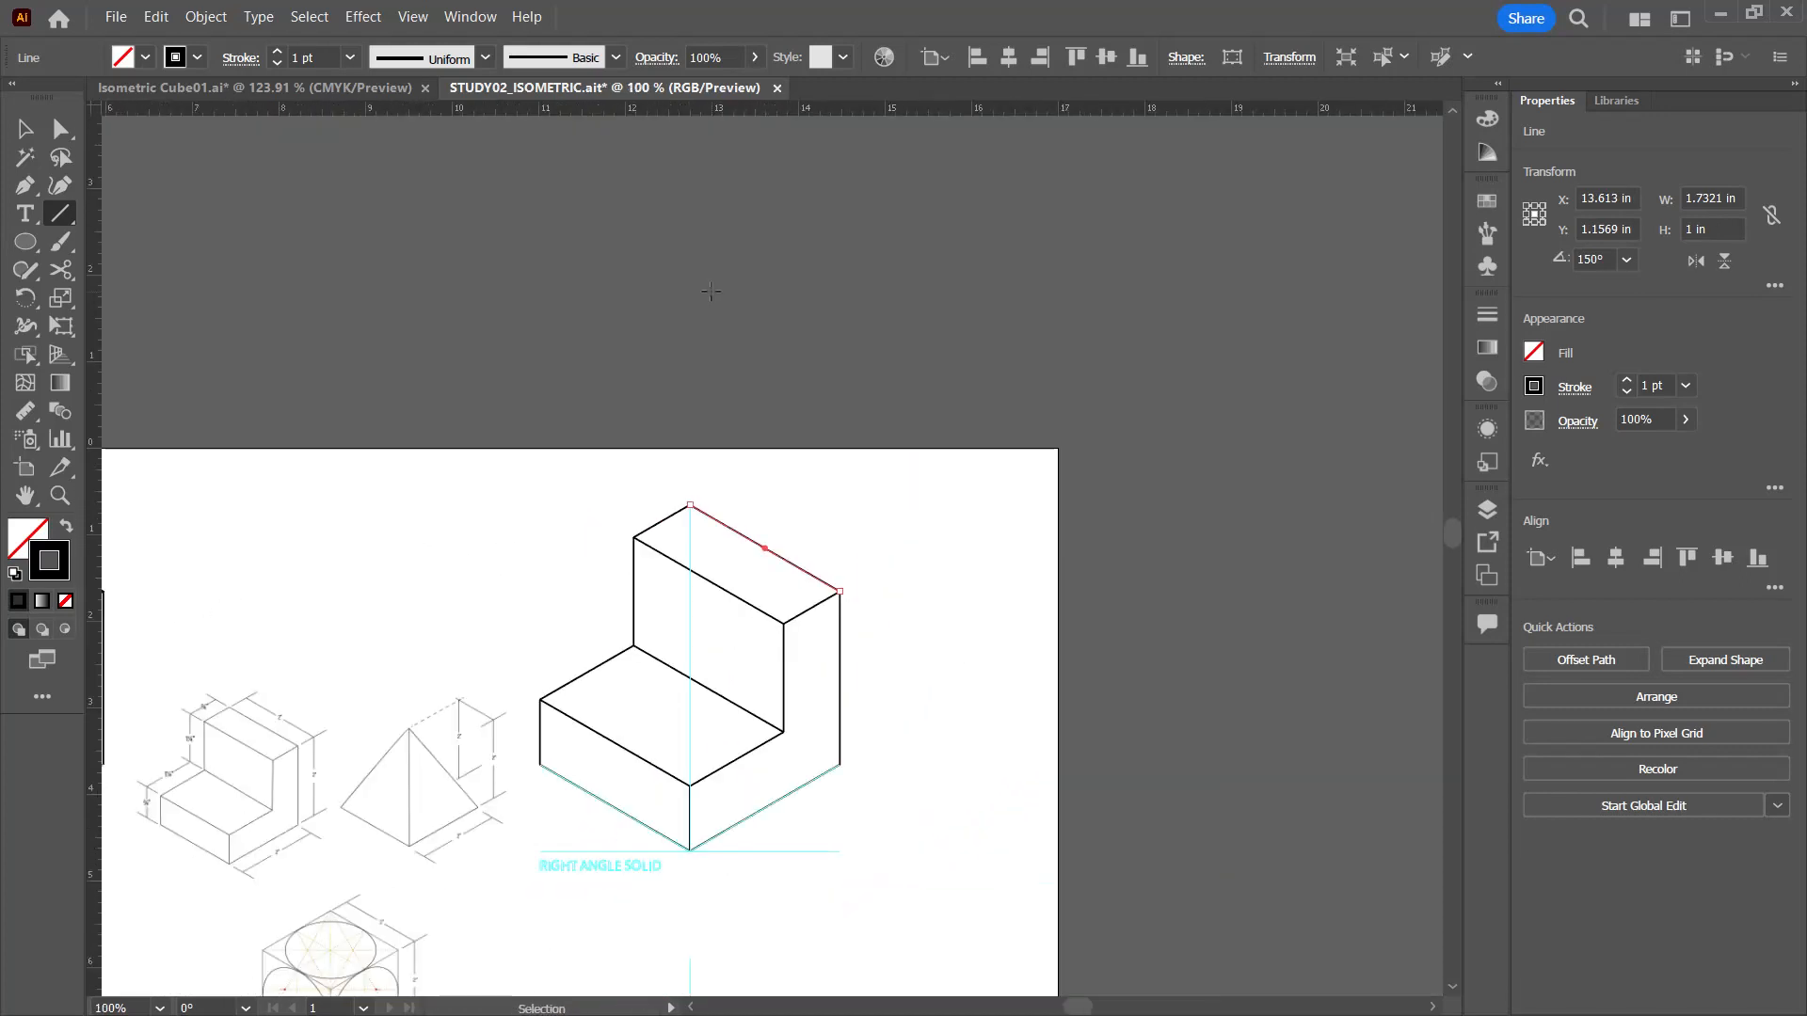
key(ctrl+0)
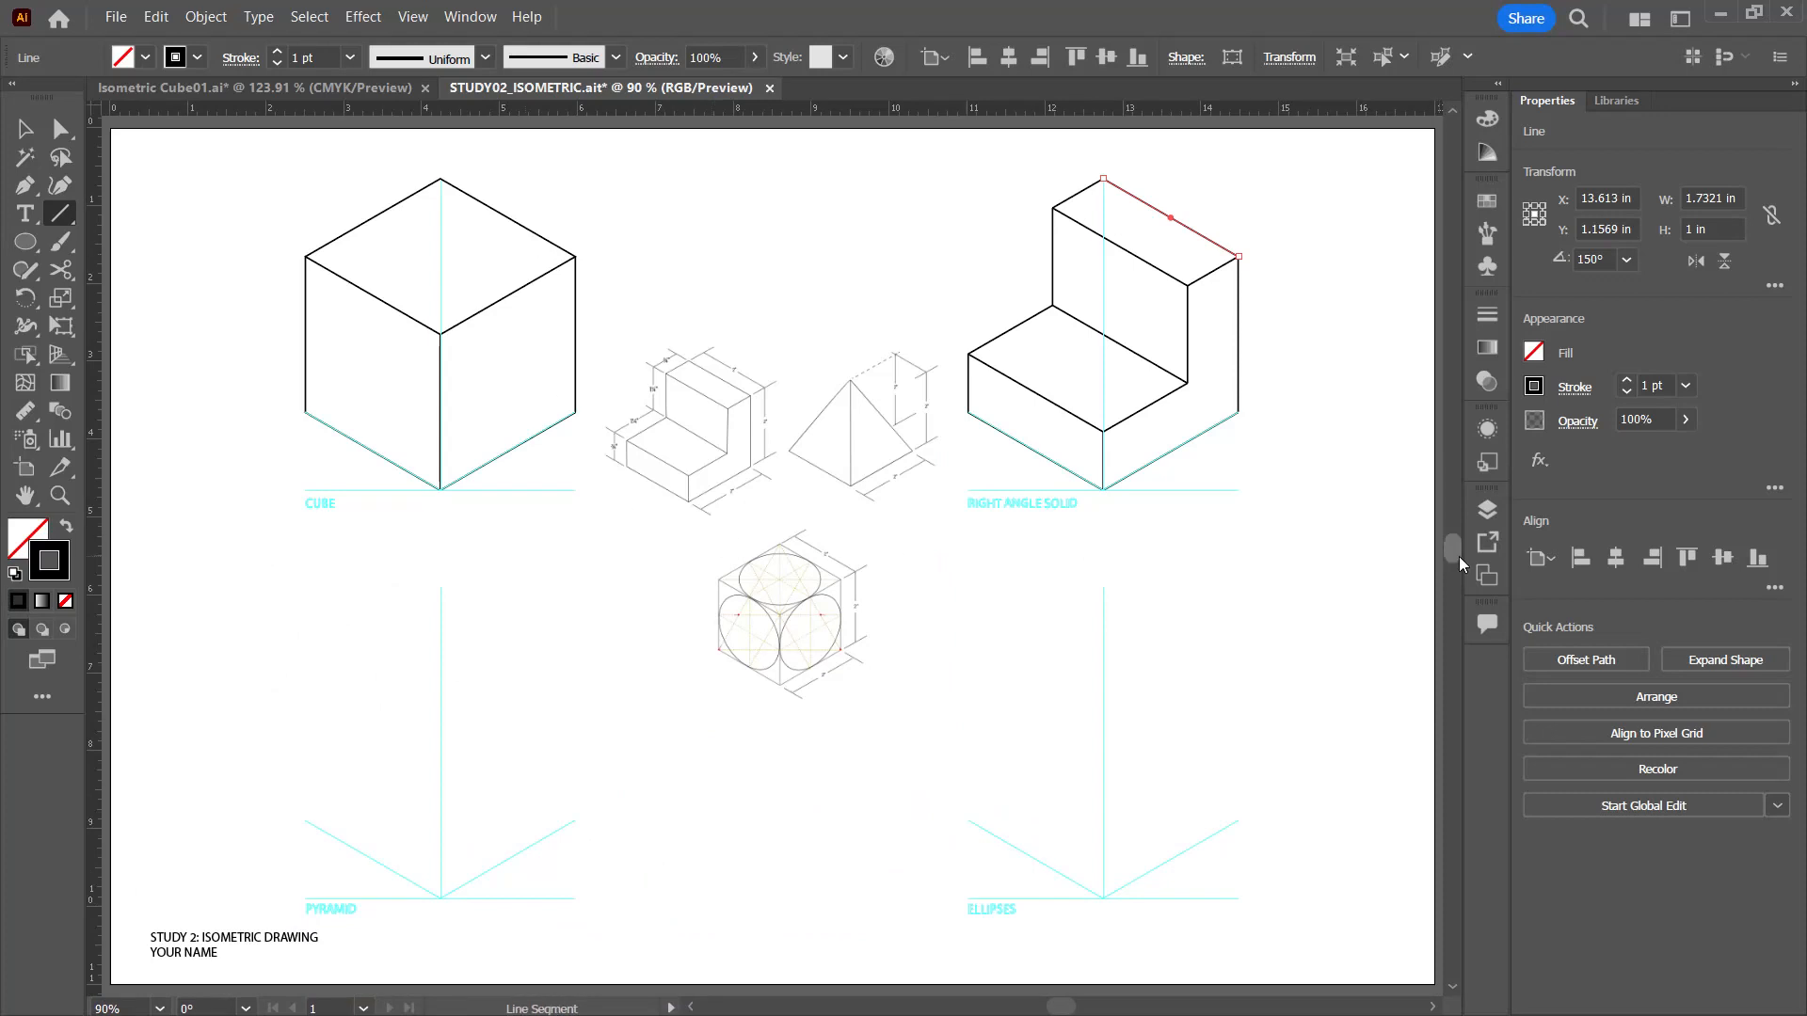
click(26, 130)
click(885, 243)
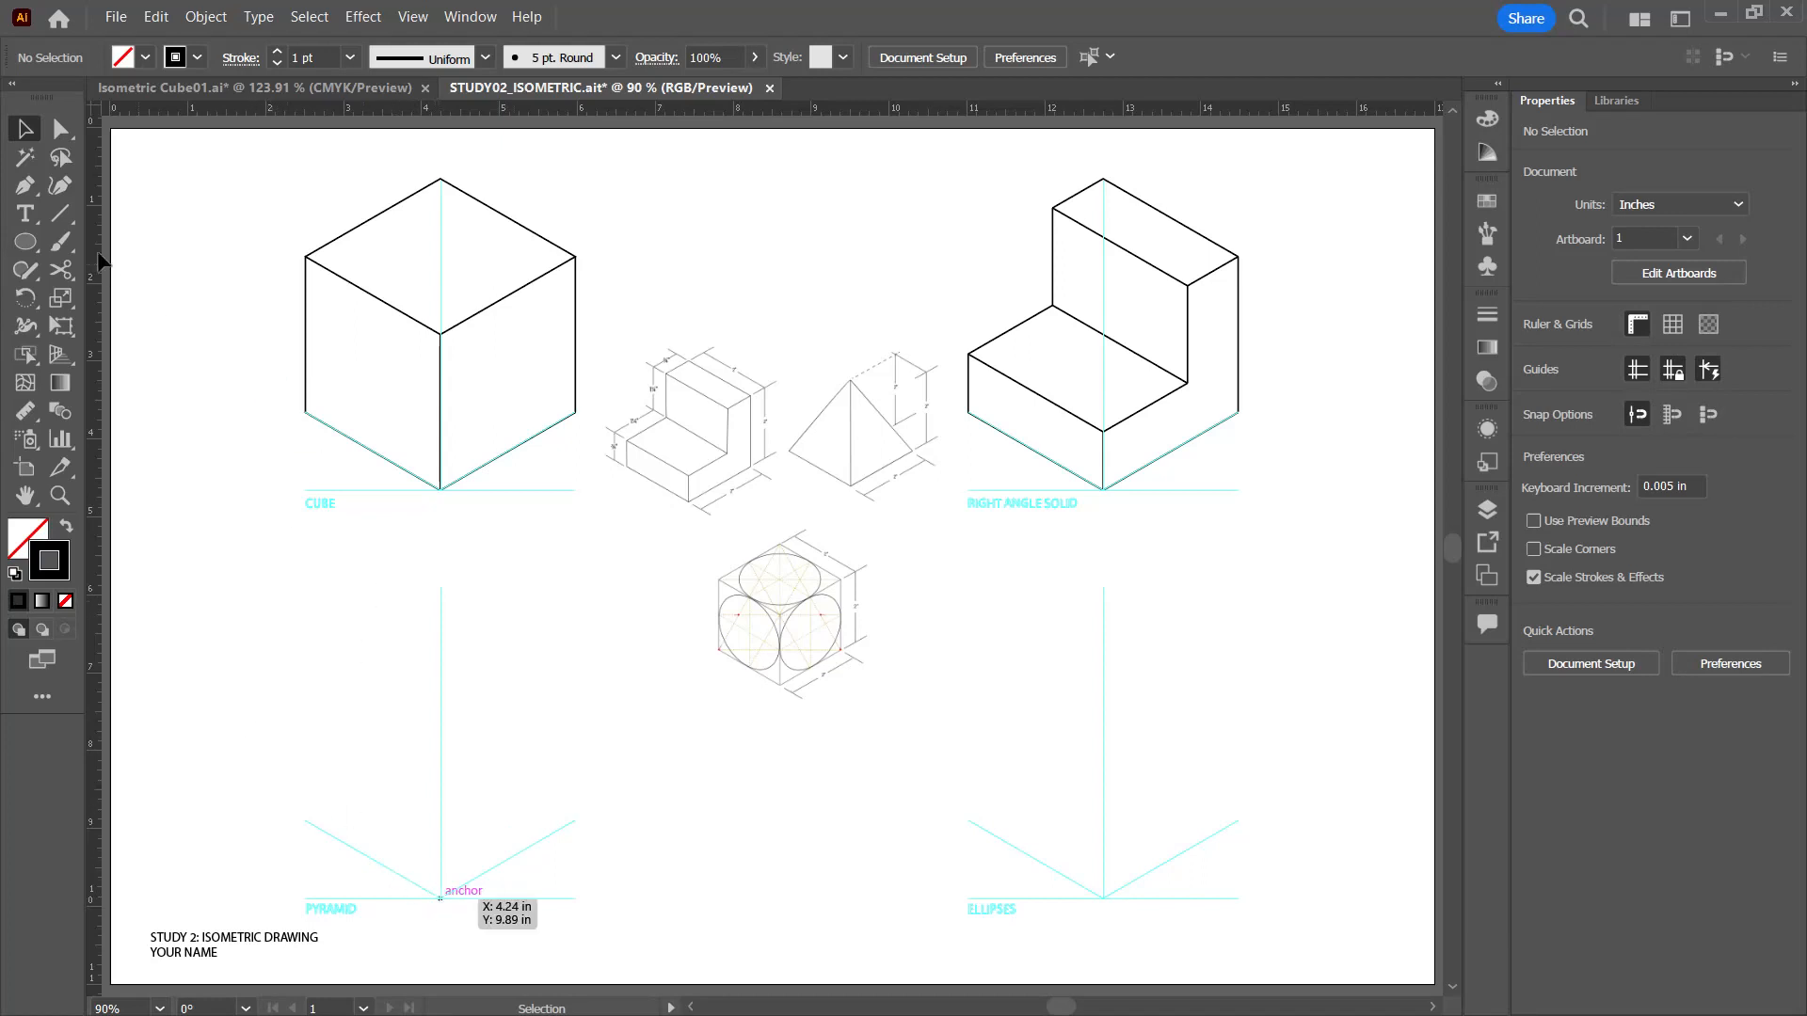
Step: Draw the pyramid base's two 2 in front edges along the left and right angled guides, meeting at the front corner
click(62, 215)
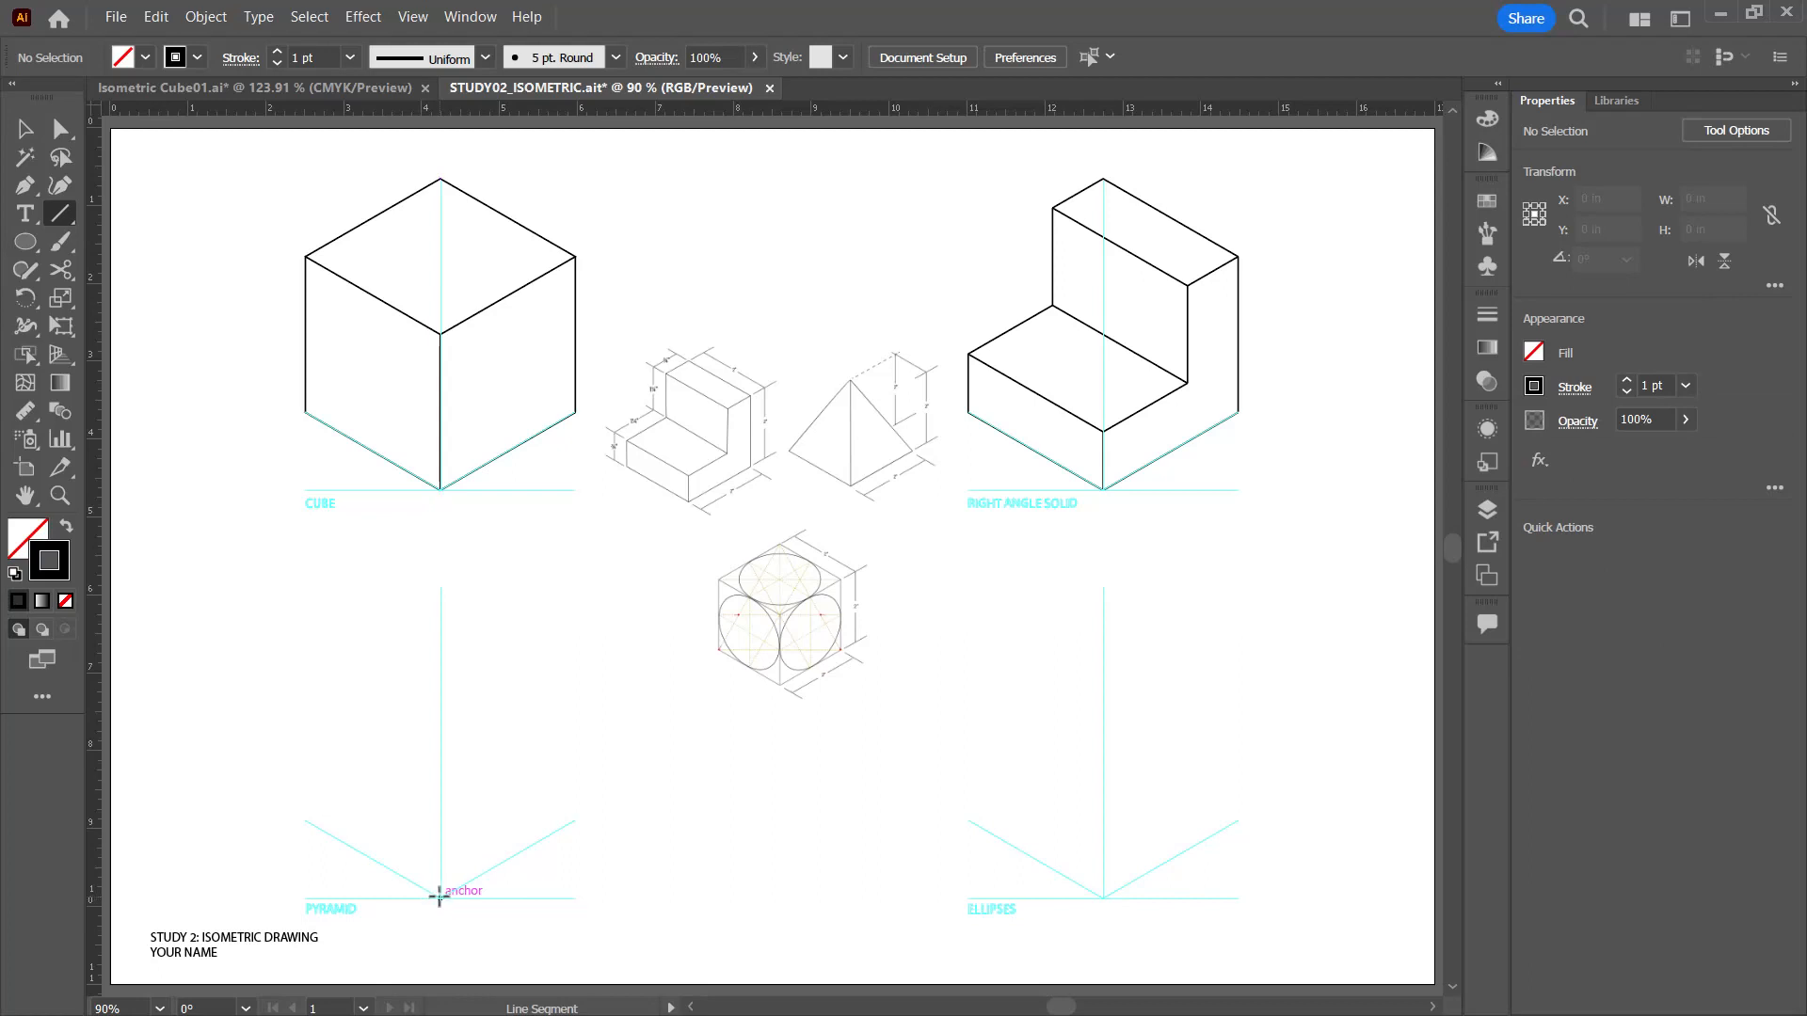
drag(439, 897, 305, 820)
key(ctrl+equal)
key(ctrl+equal)
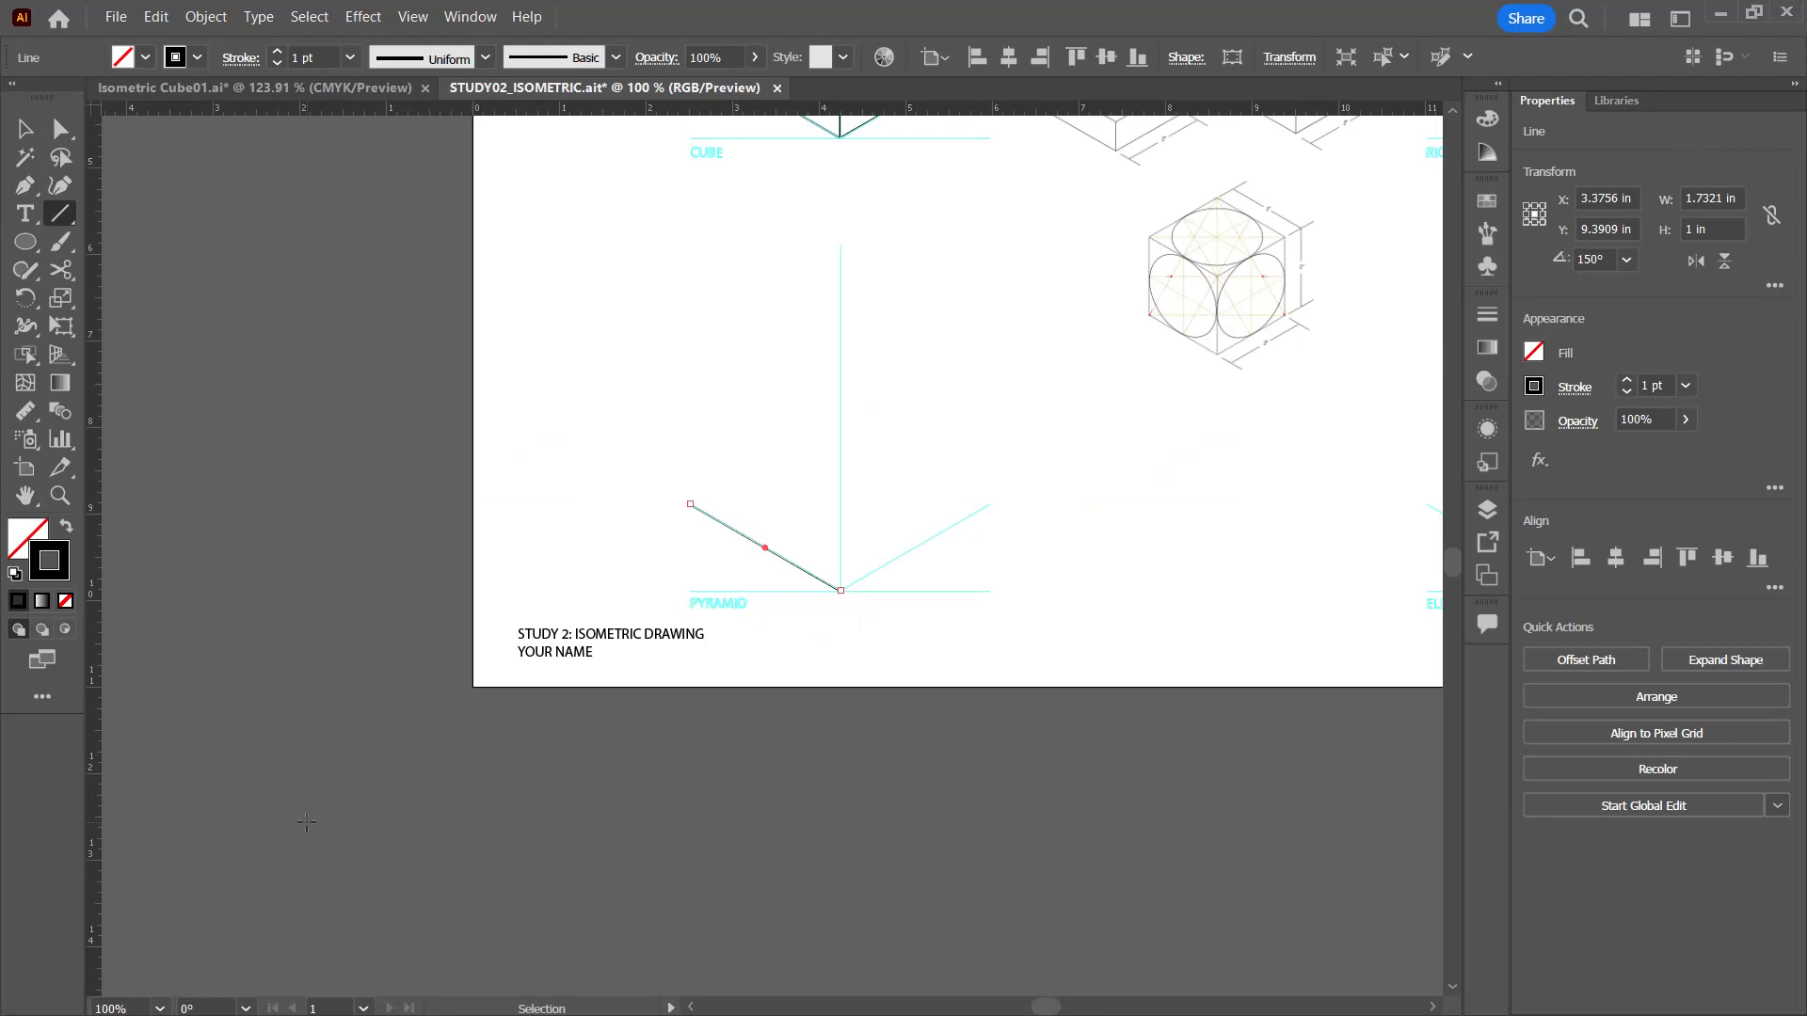
key(ctrl+equal)
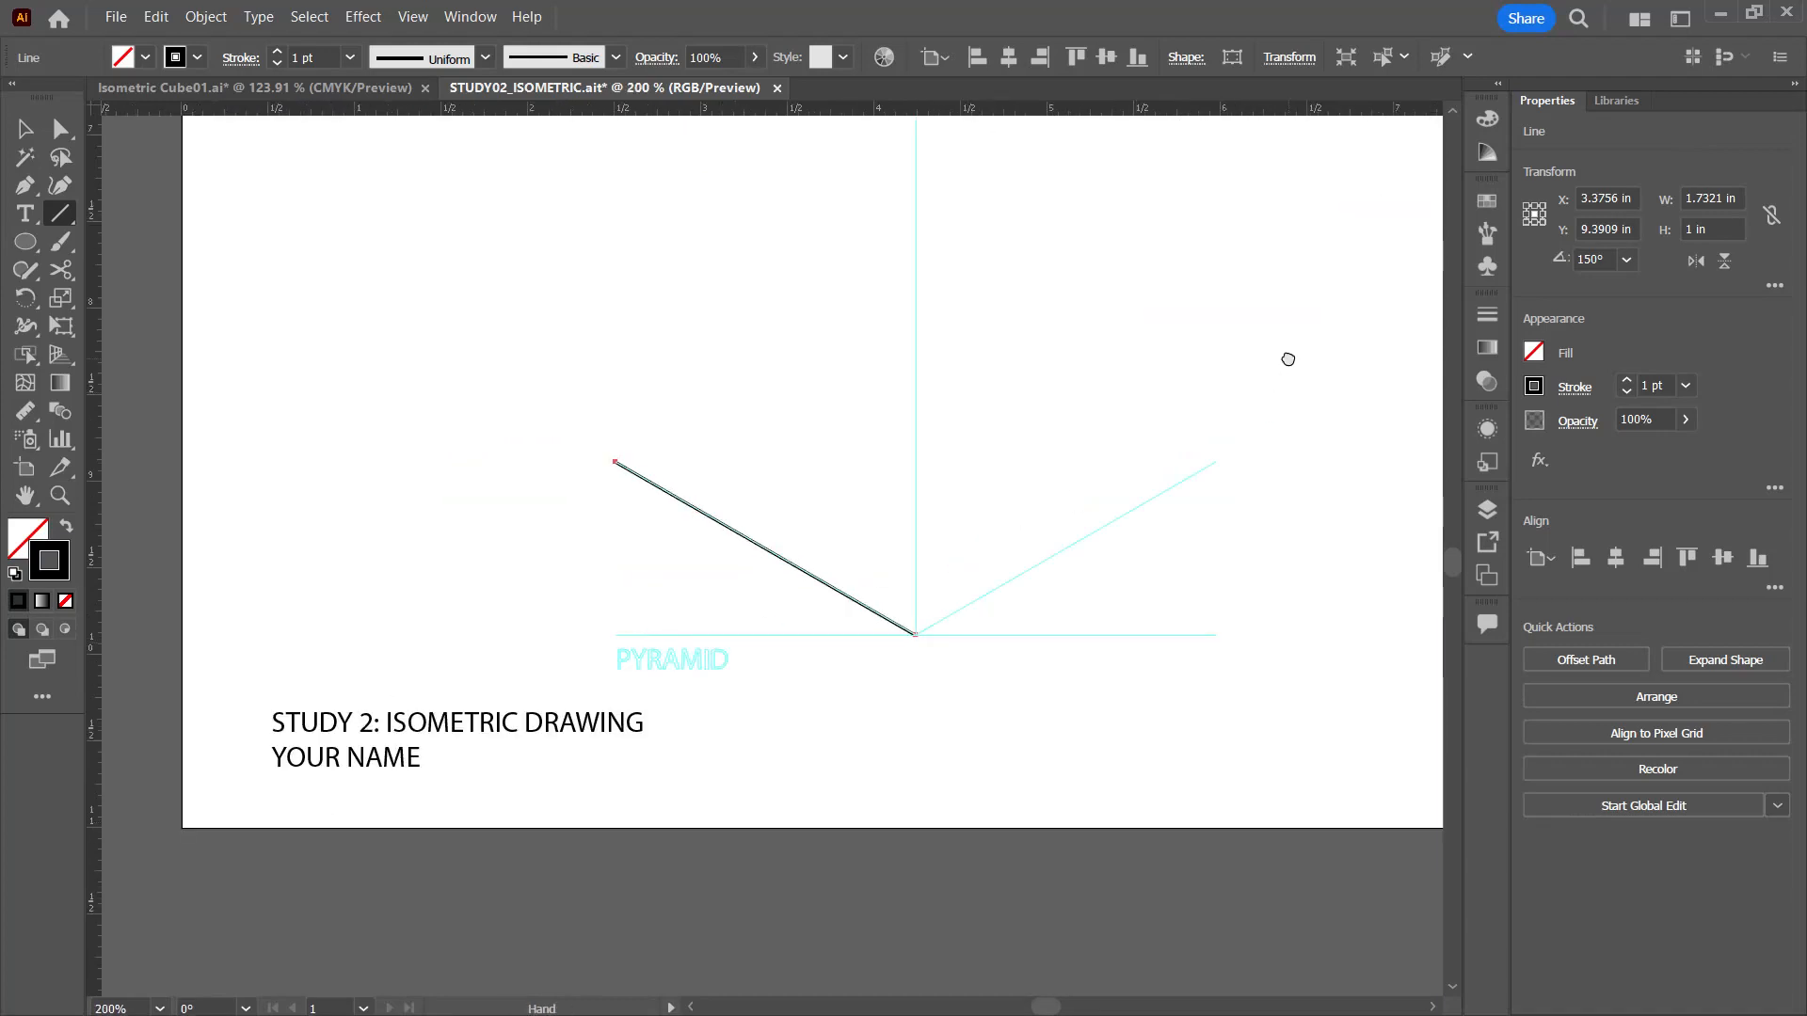
drag(1286, 359, 915, 556)
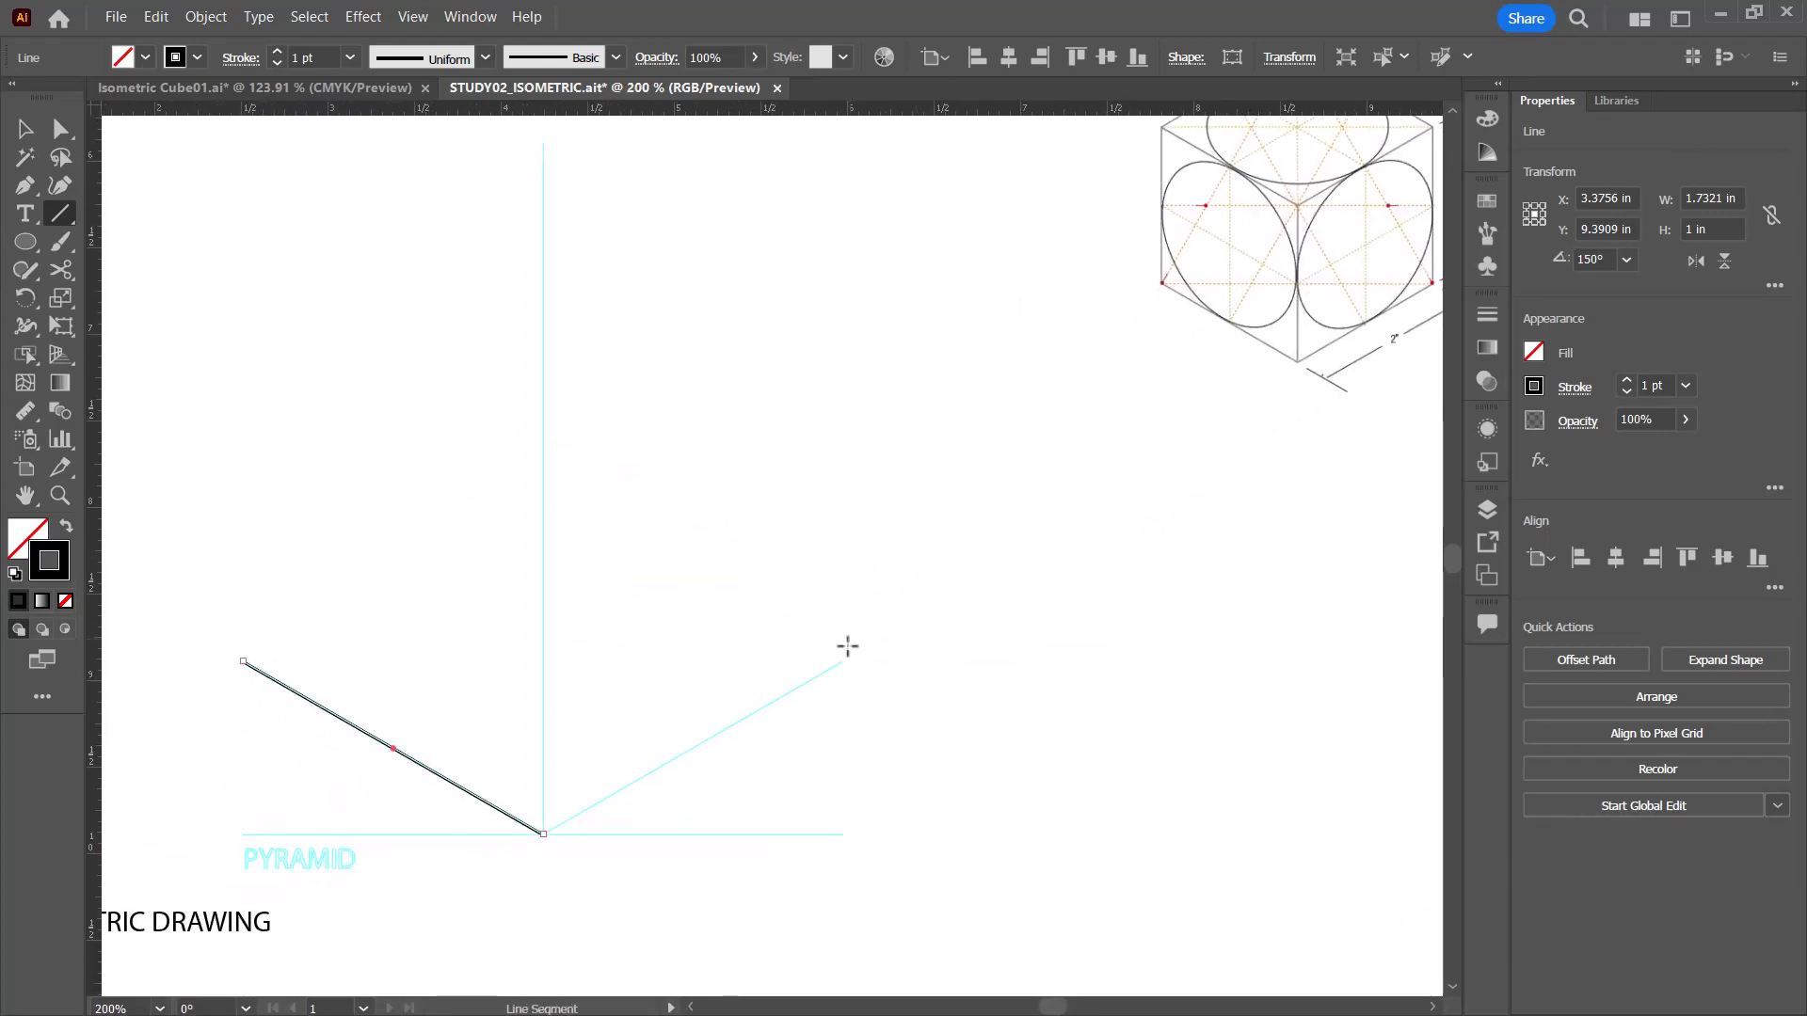
drag(843, 661, 781, 680)
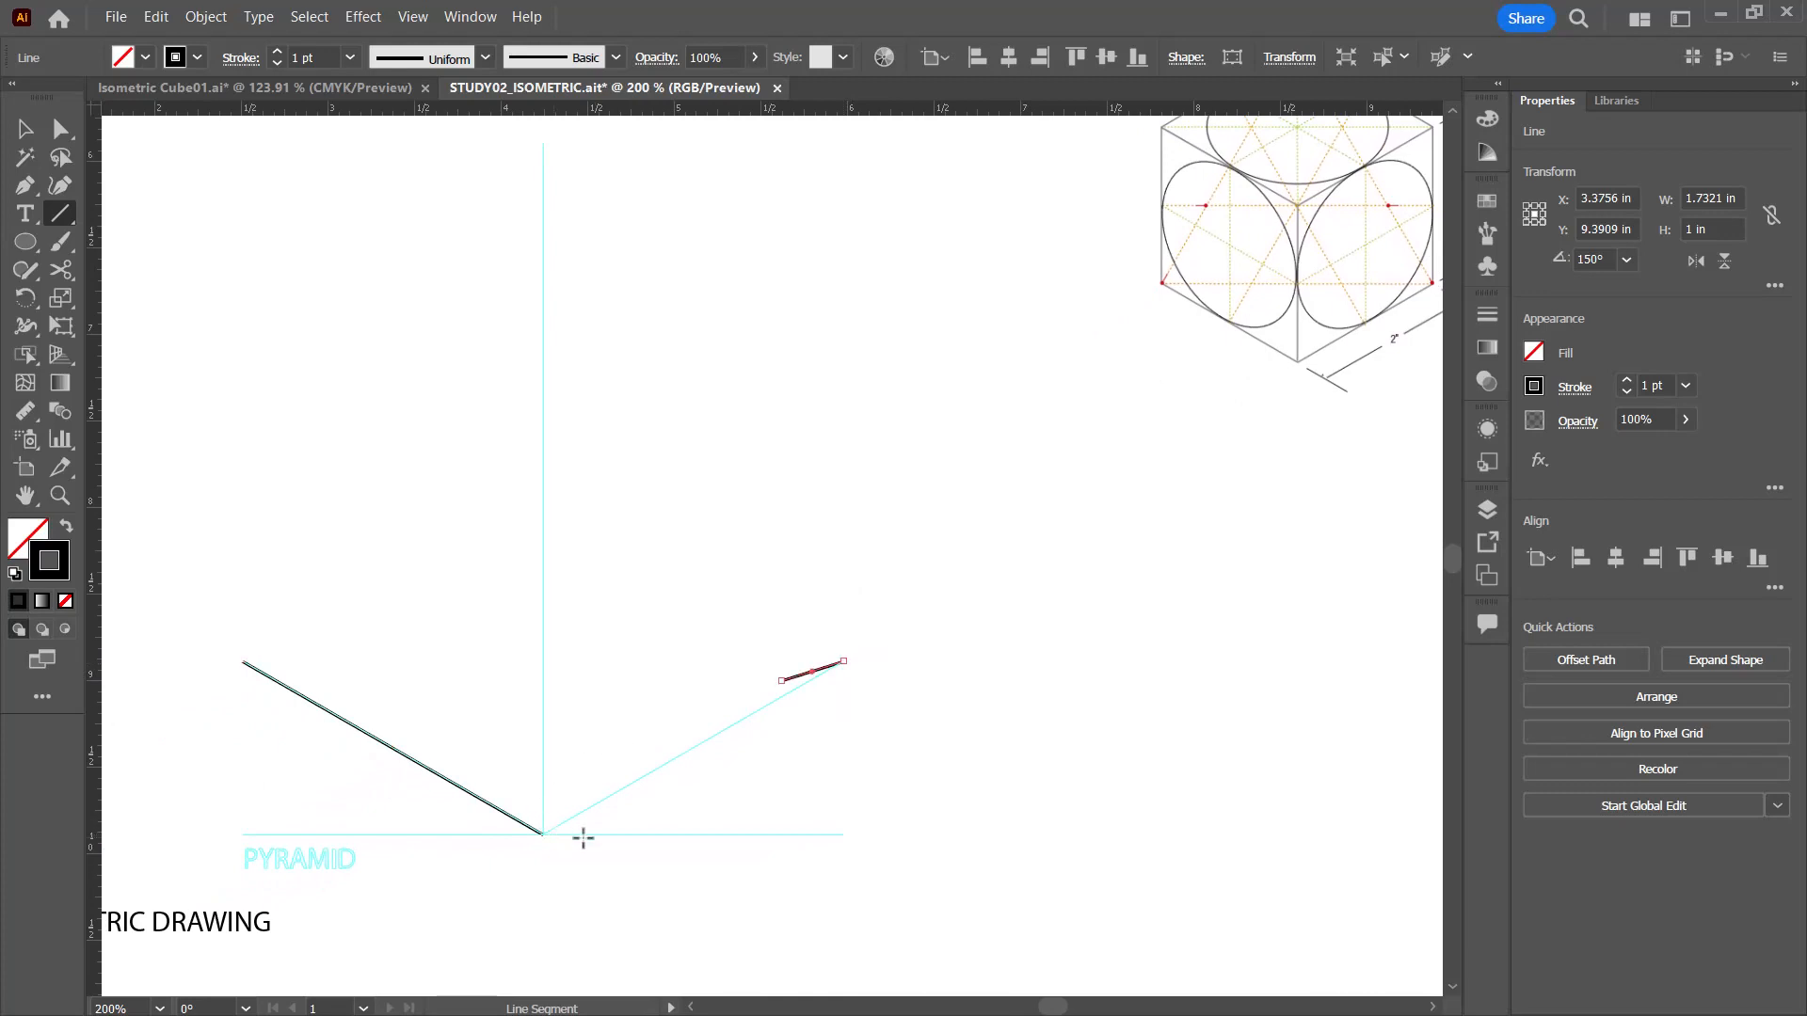
key(ctrl+z)
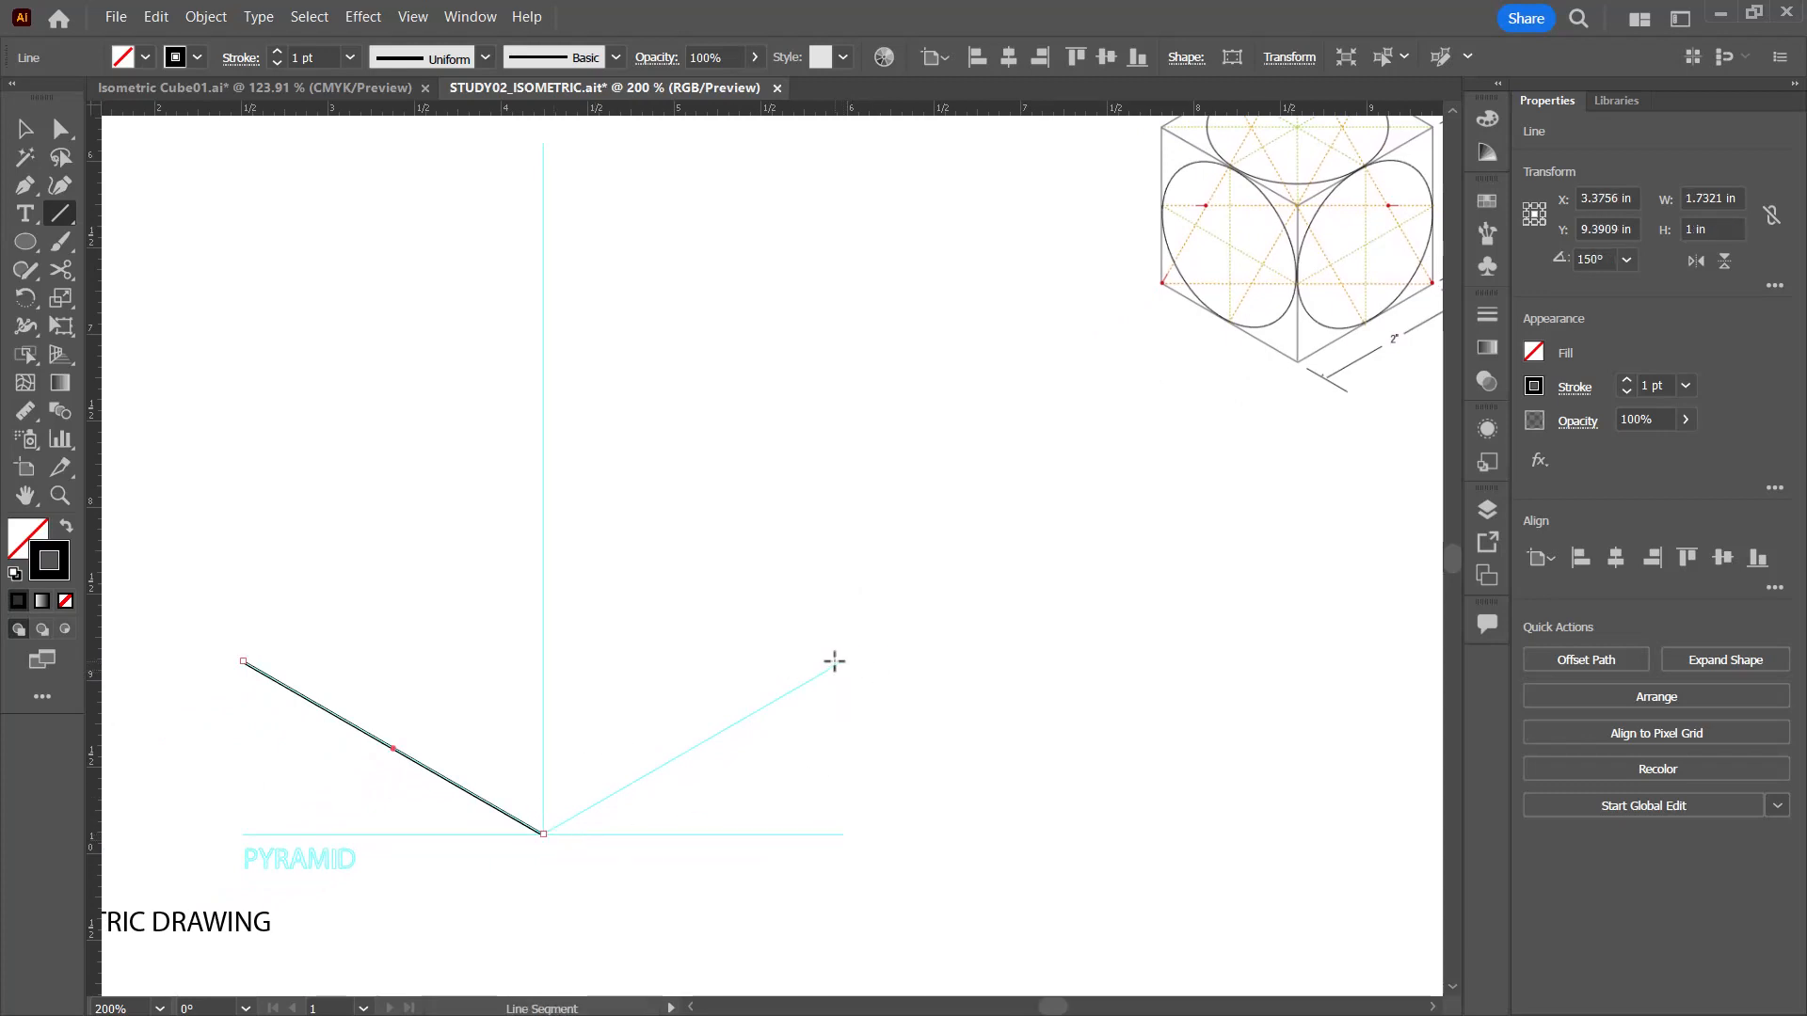
drag(846, 662, 543, 834)
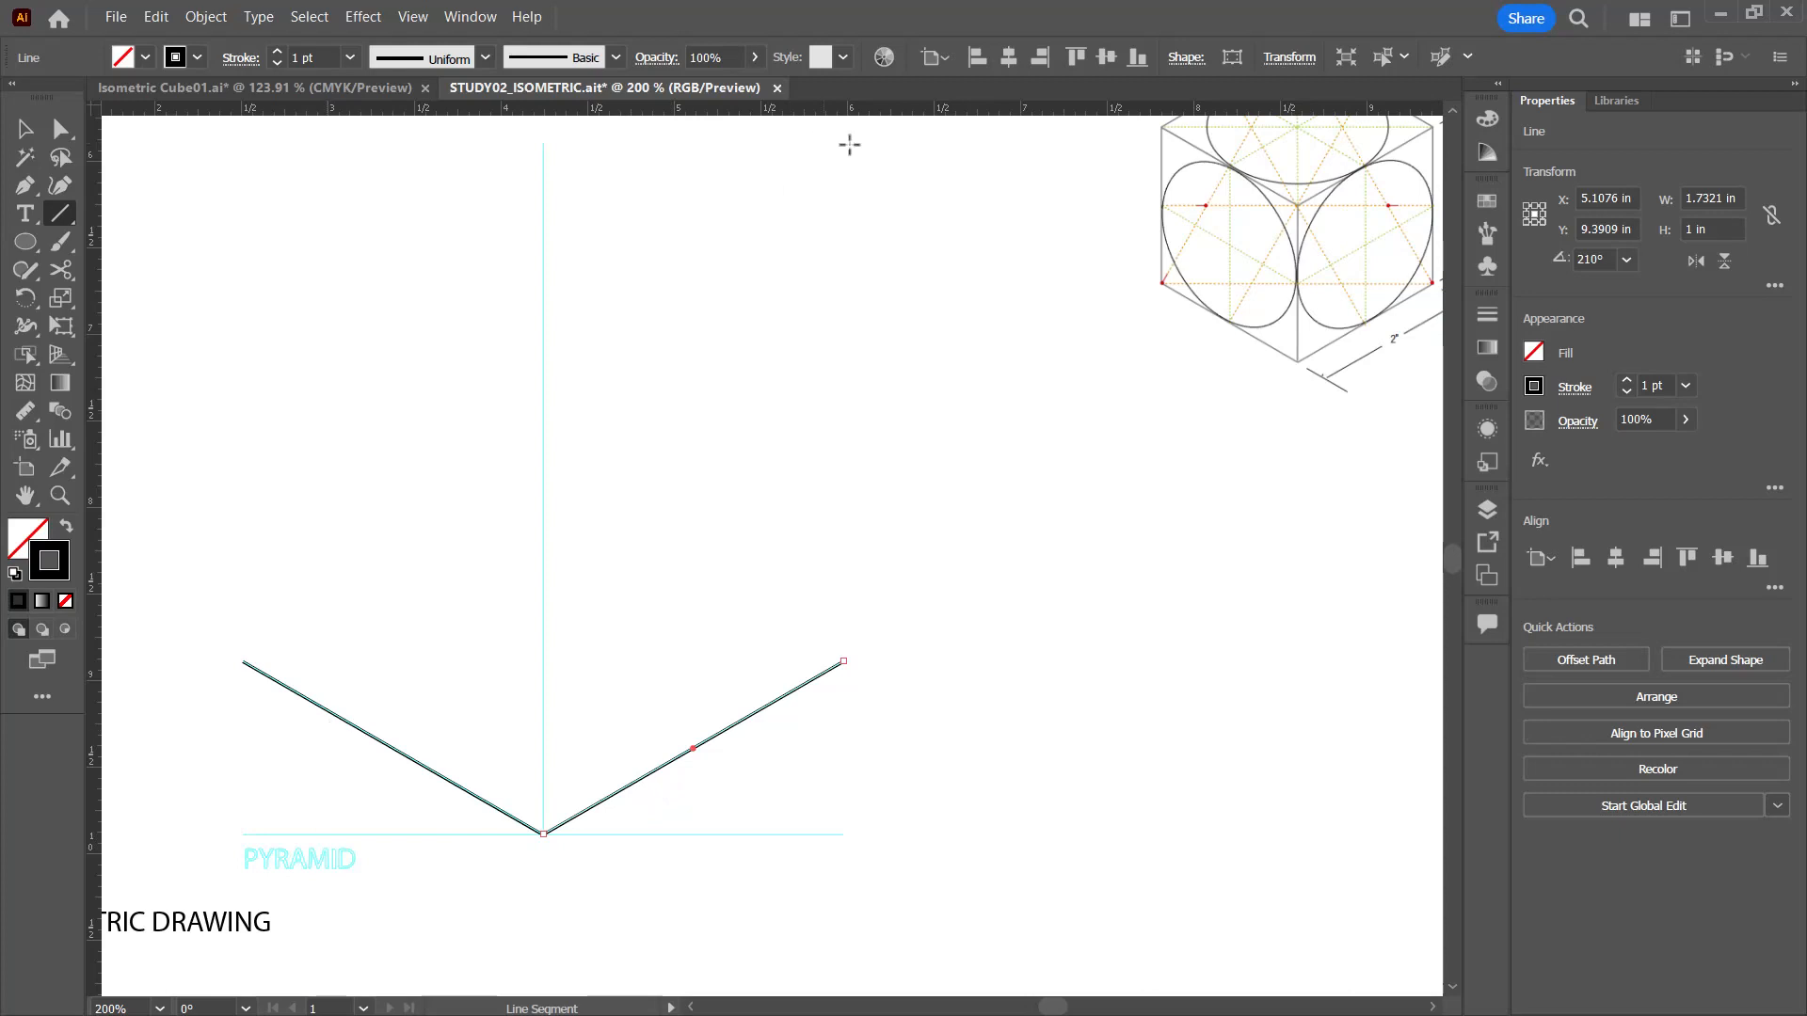
Step: Draw a 2 in line segment at 30° from the left corner of the pyramid's base
click(243, 661)
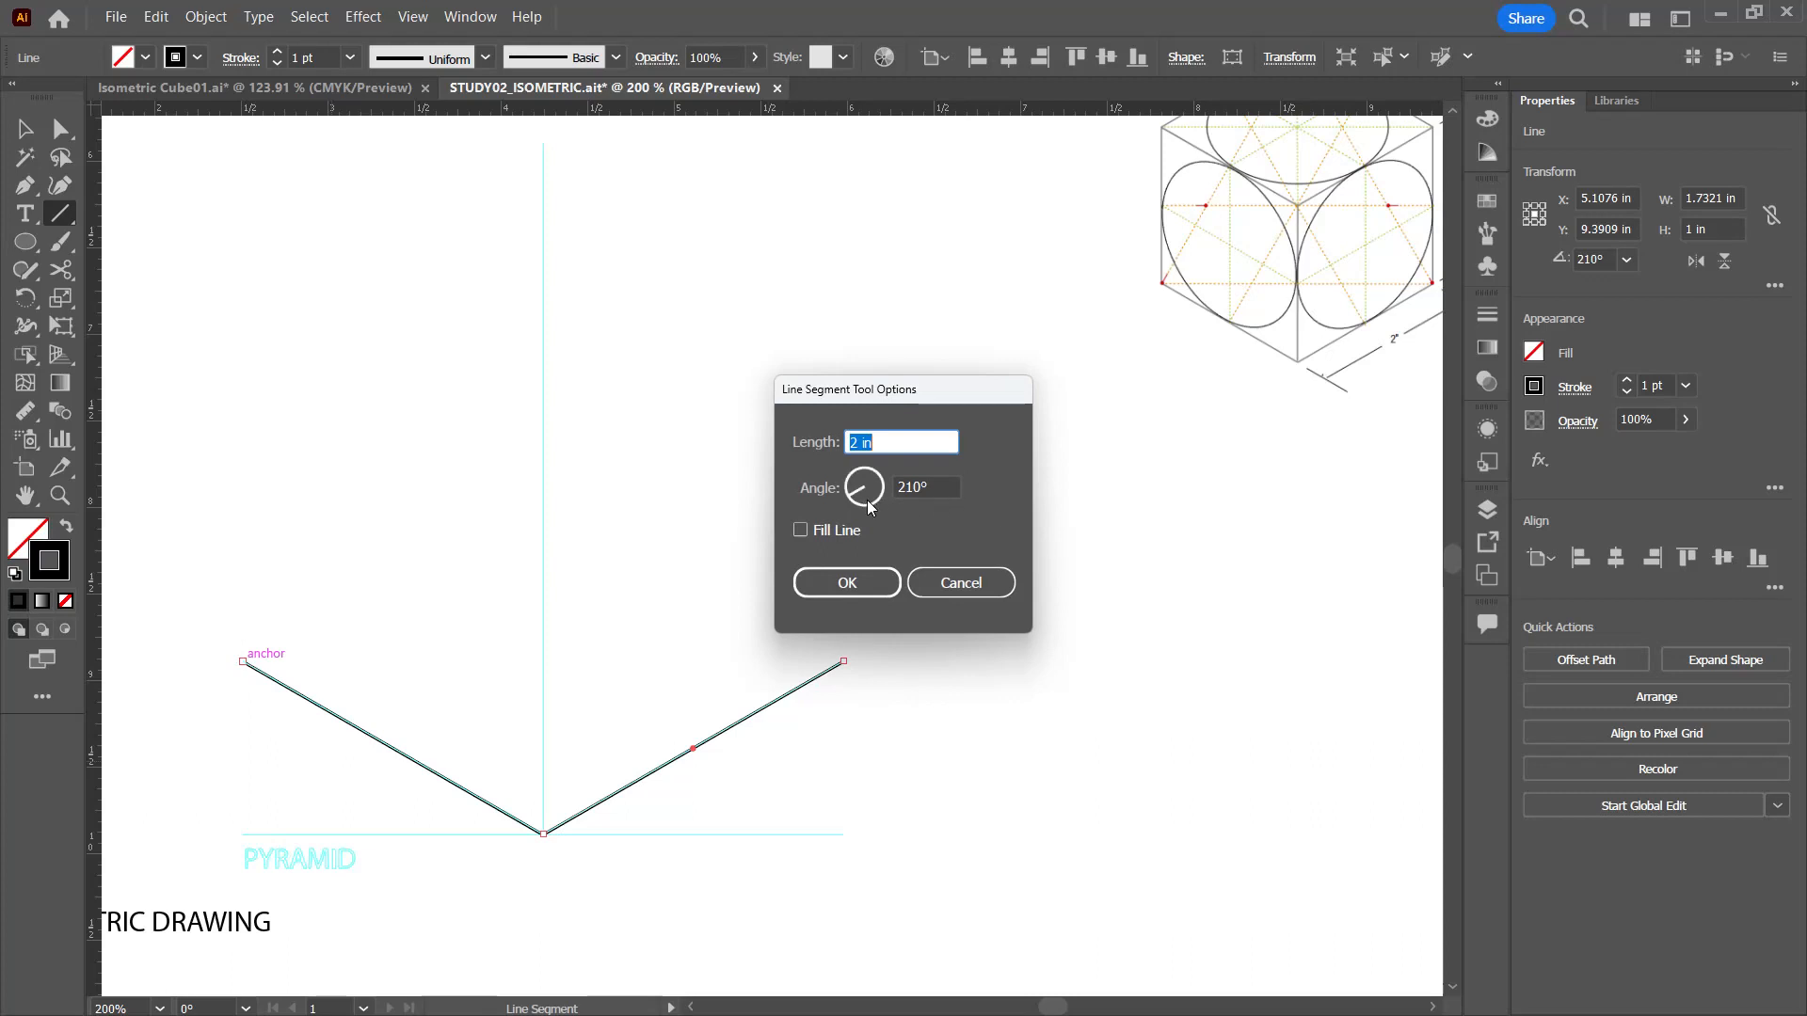
key(Tab)
text(0)
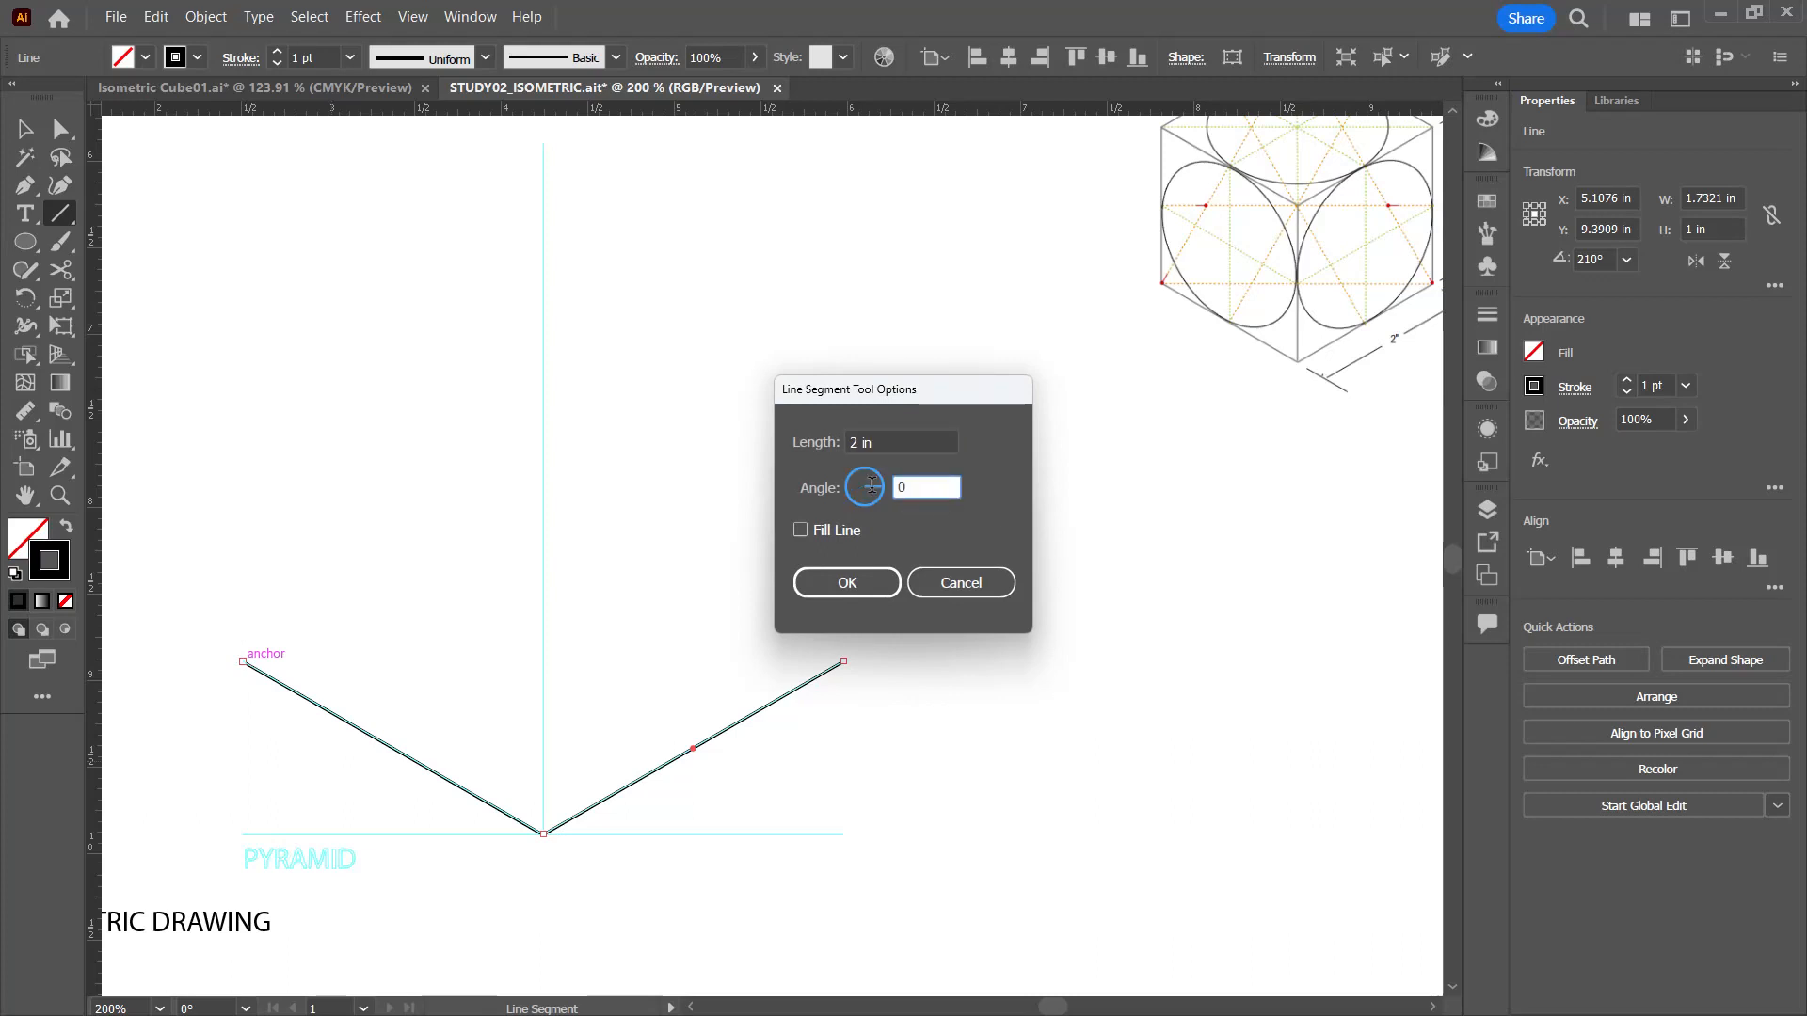
text(50)
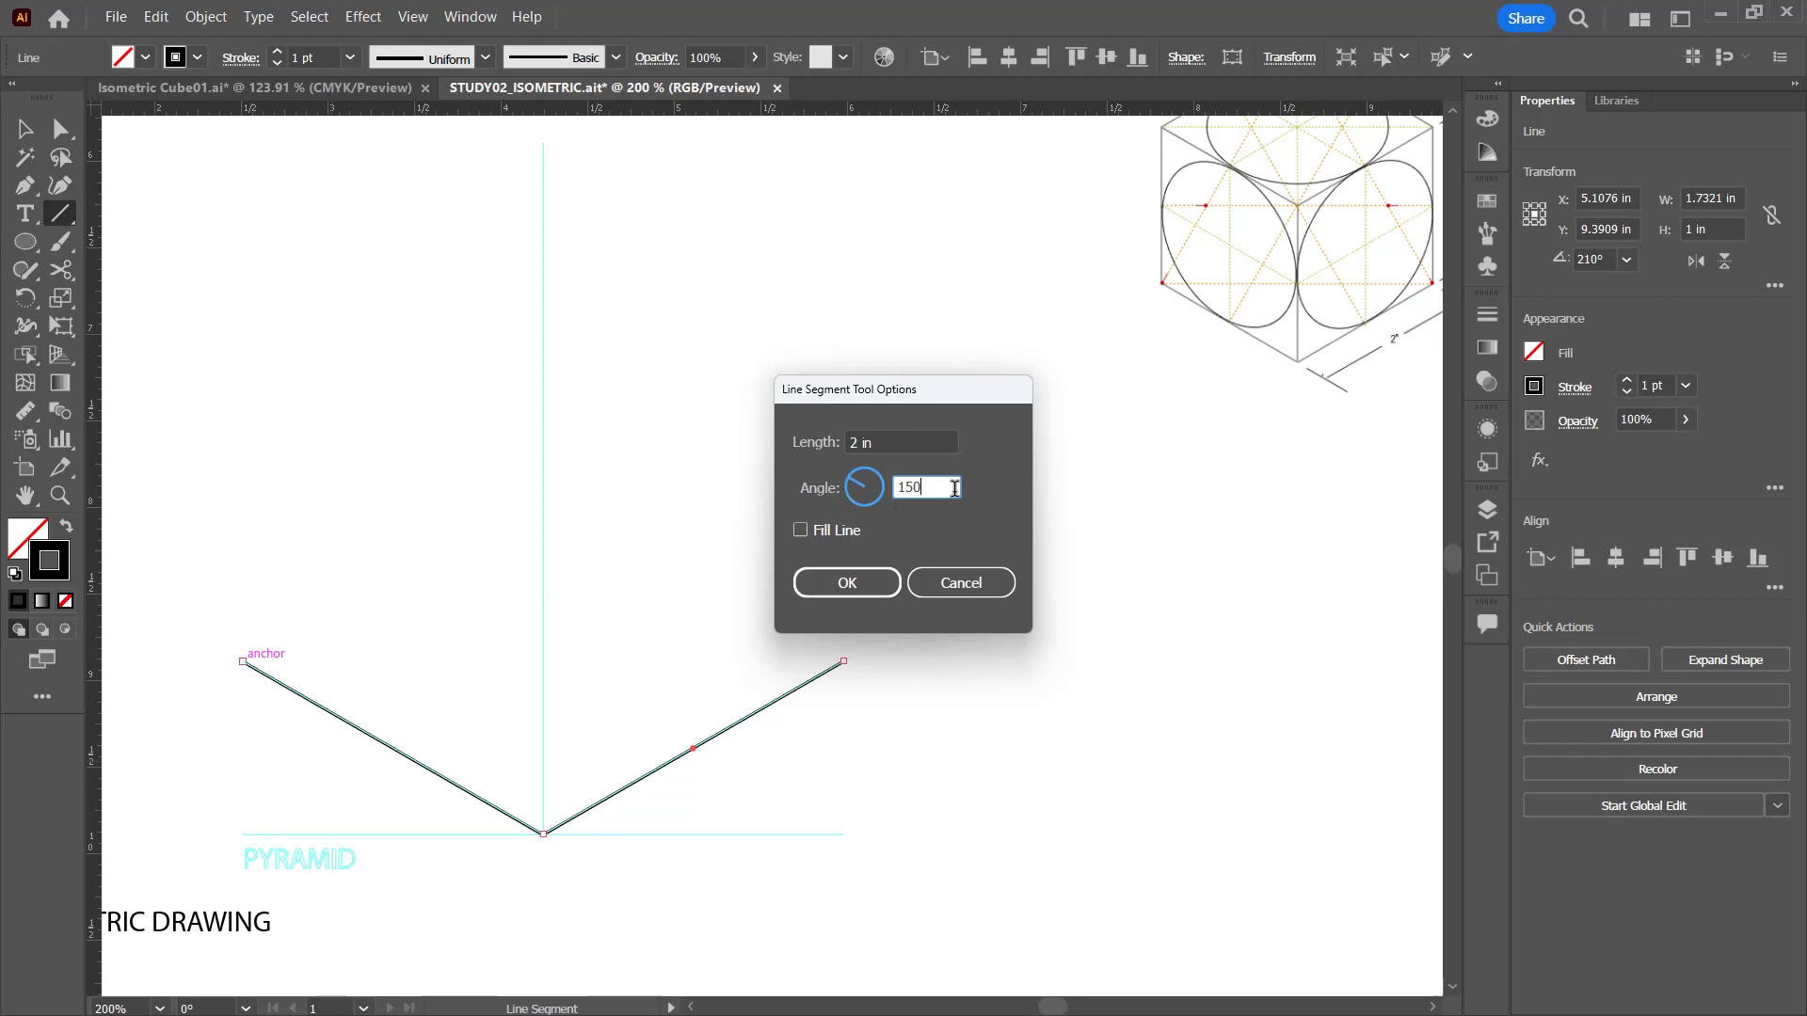
drag(954, 487, 888, 487)
text(30)
click(875, 583)
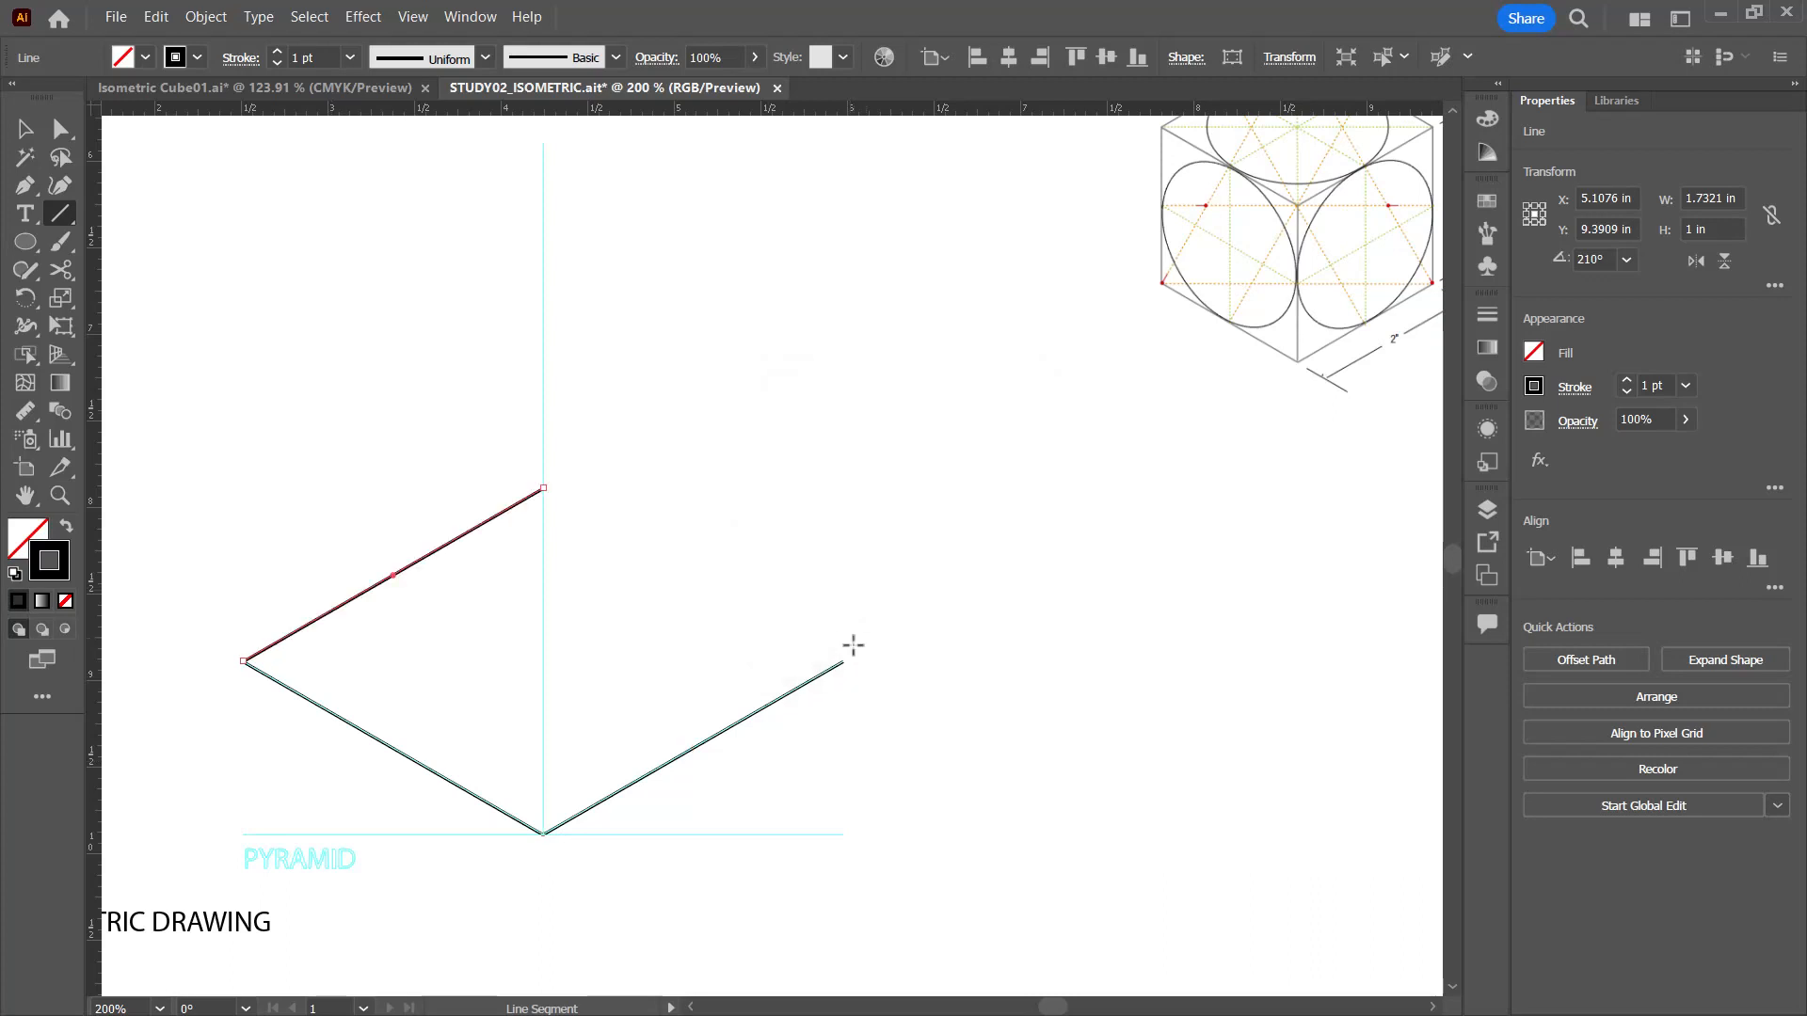
Step: Close the pyramid's base with a 2 in segment at 150° from its right corner, and draw the base's horizontal and vertical diagonals
click(842, 663)
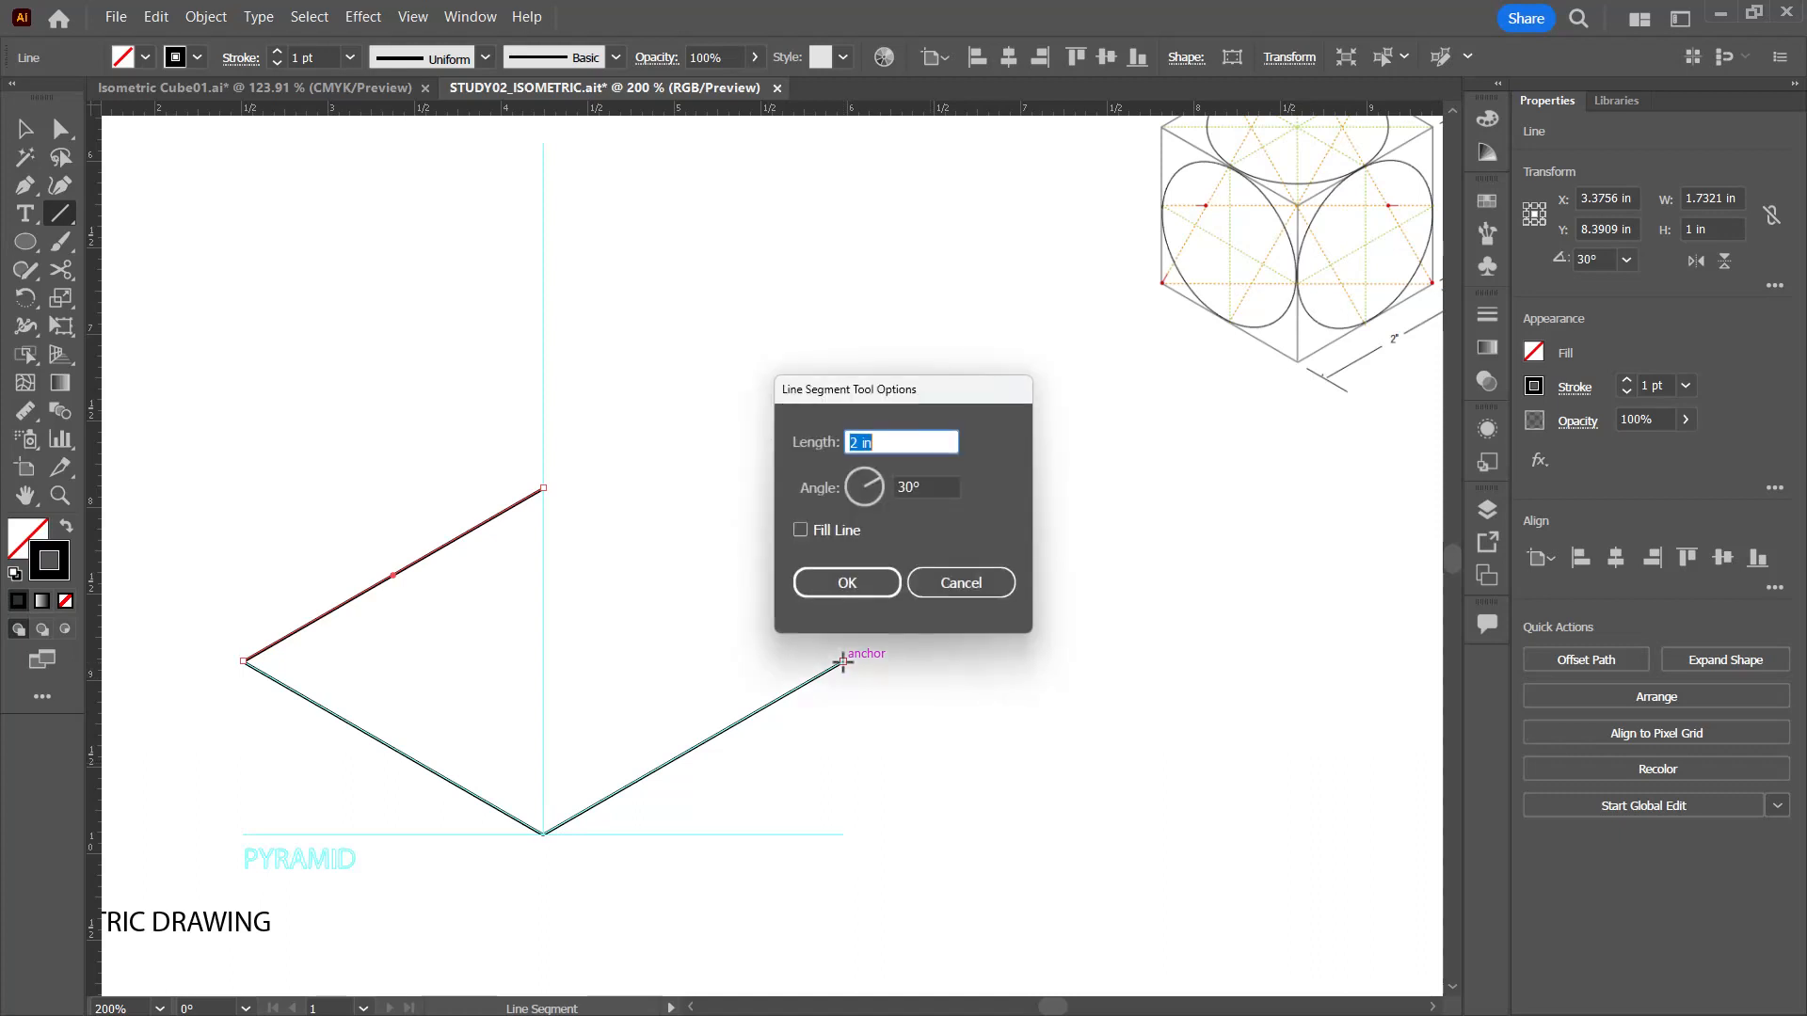
click(940, 487)
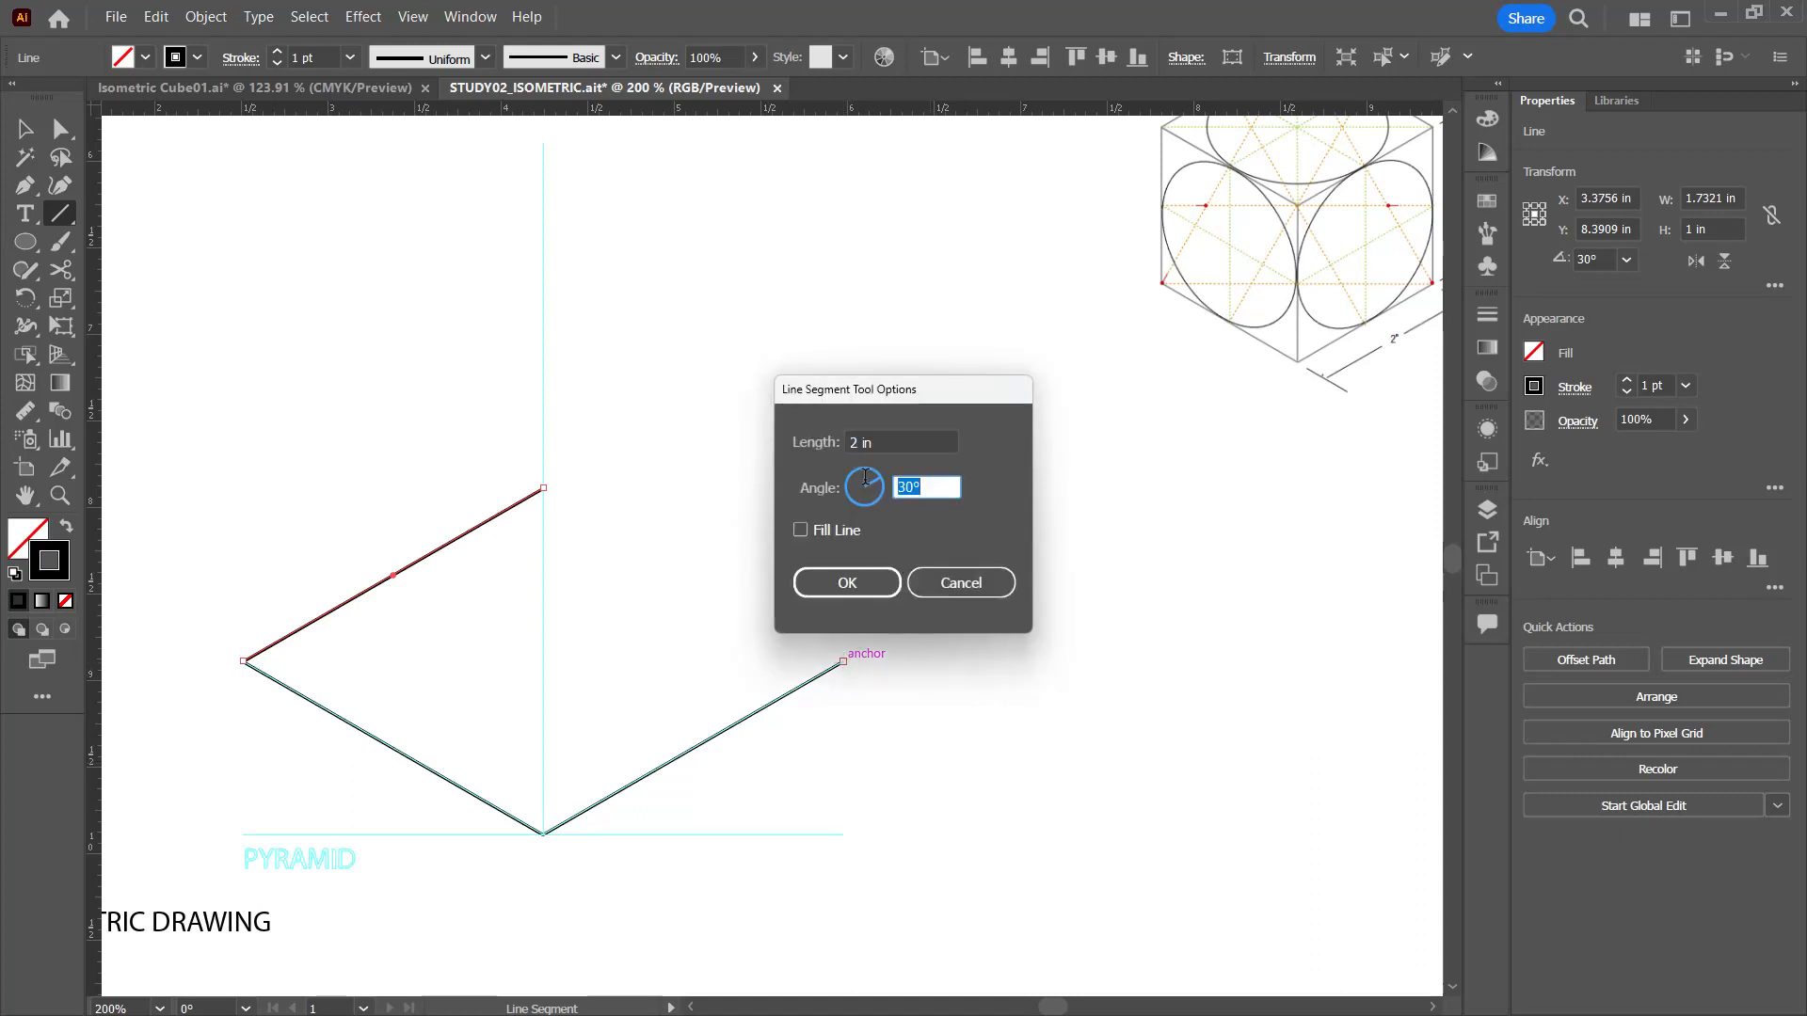
text(150)
key(Return)
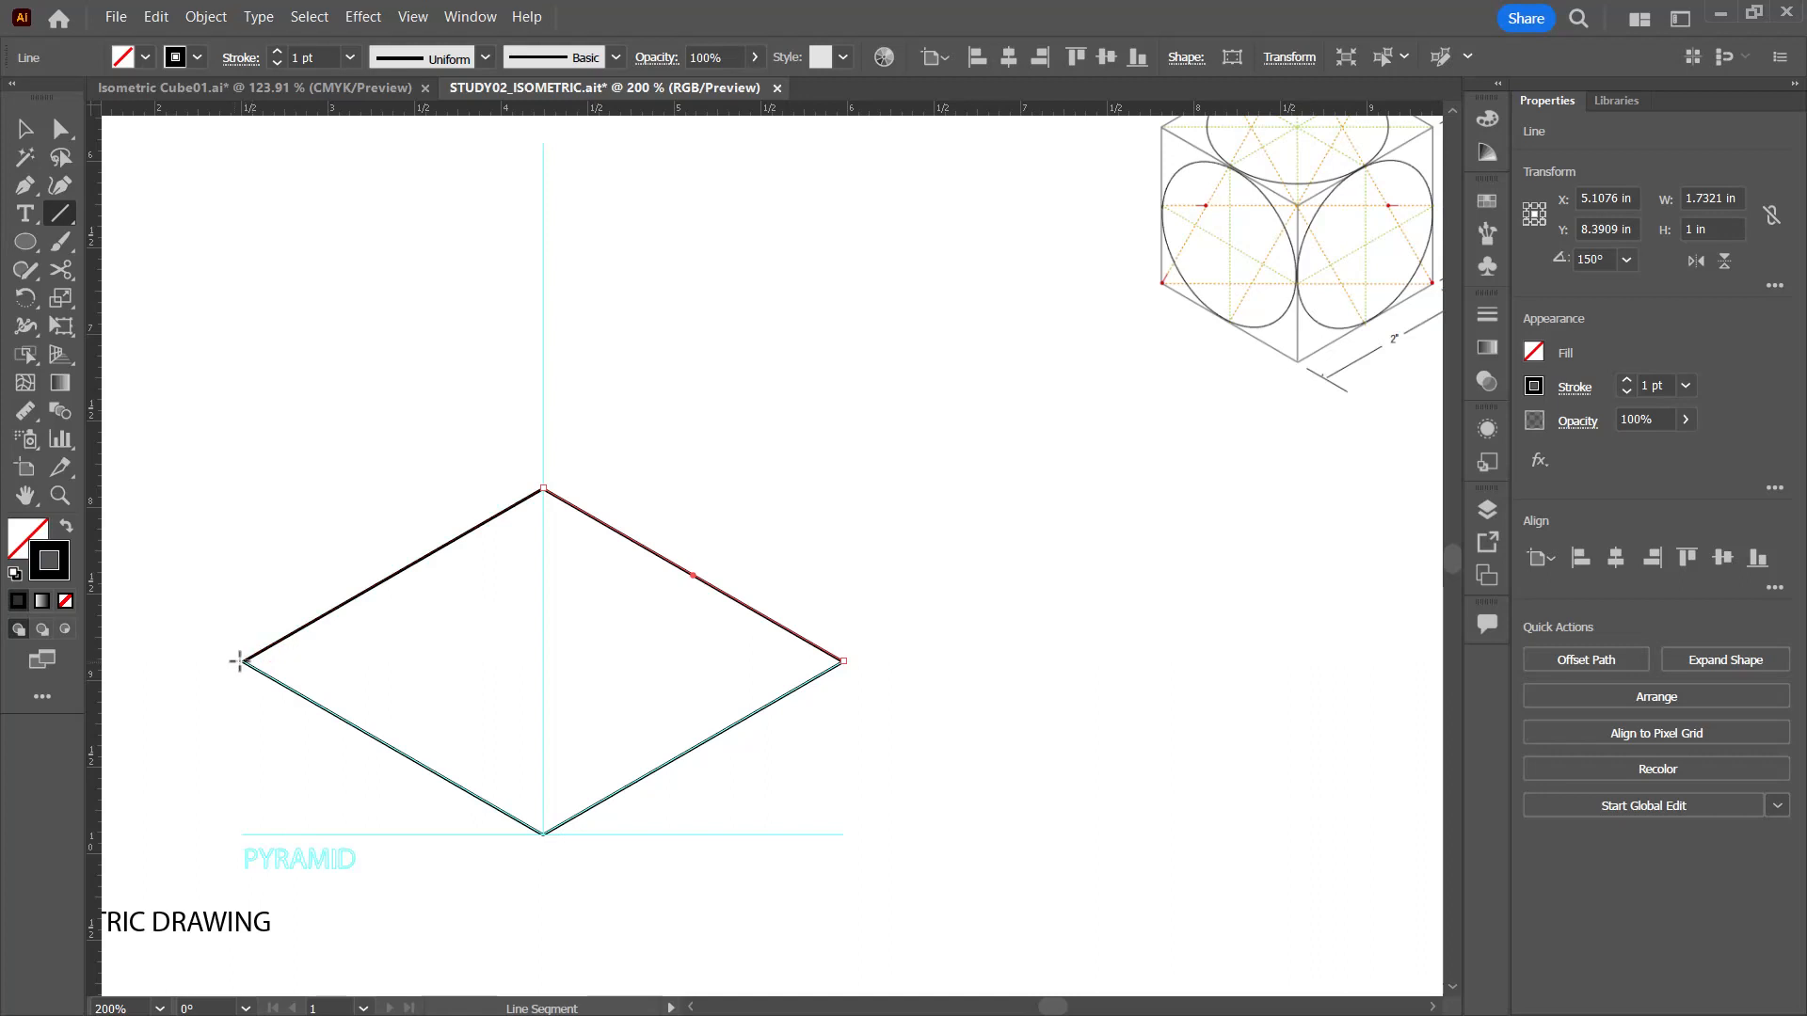
drag(243, 662, 843, 662)
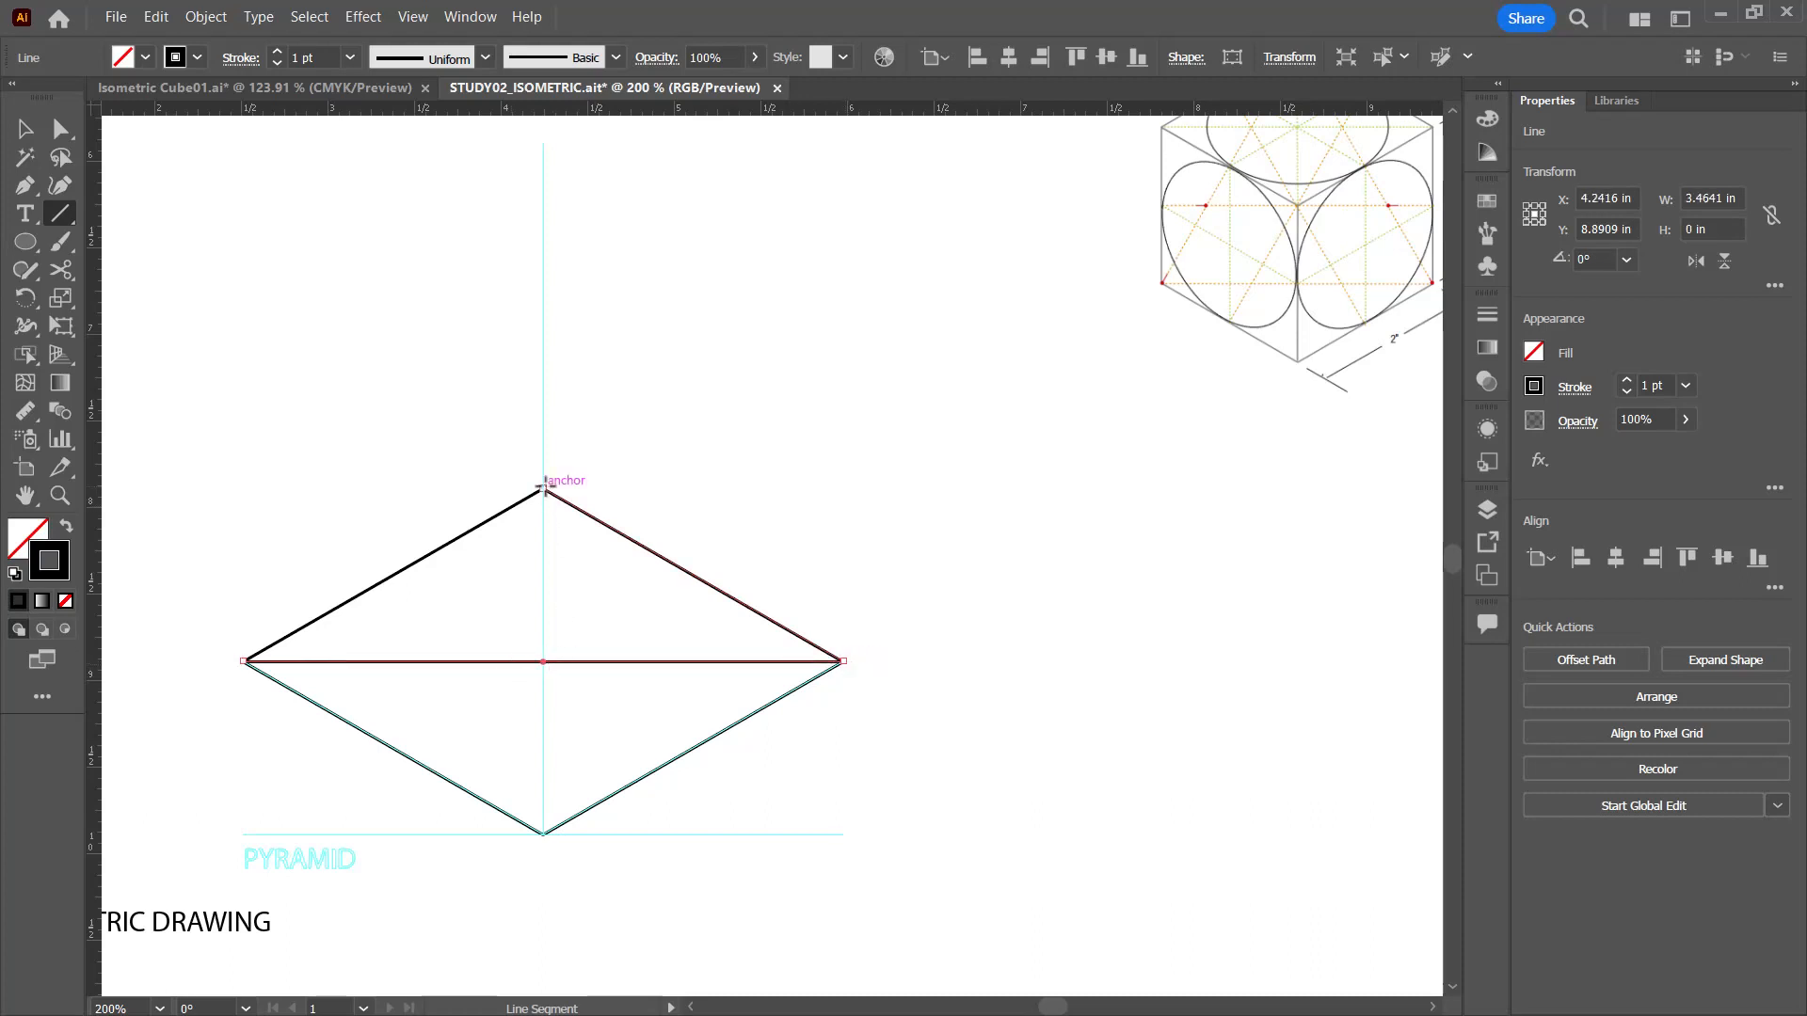
drag(542, 488, 543, 832)
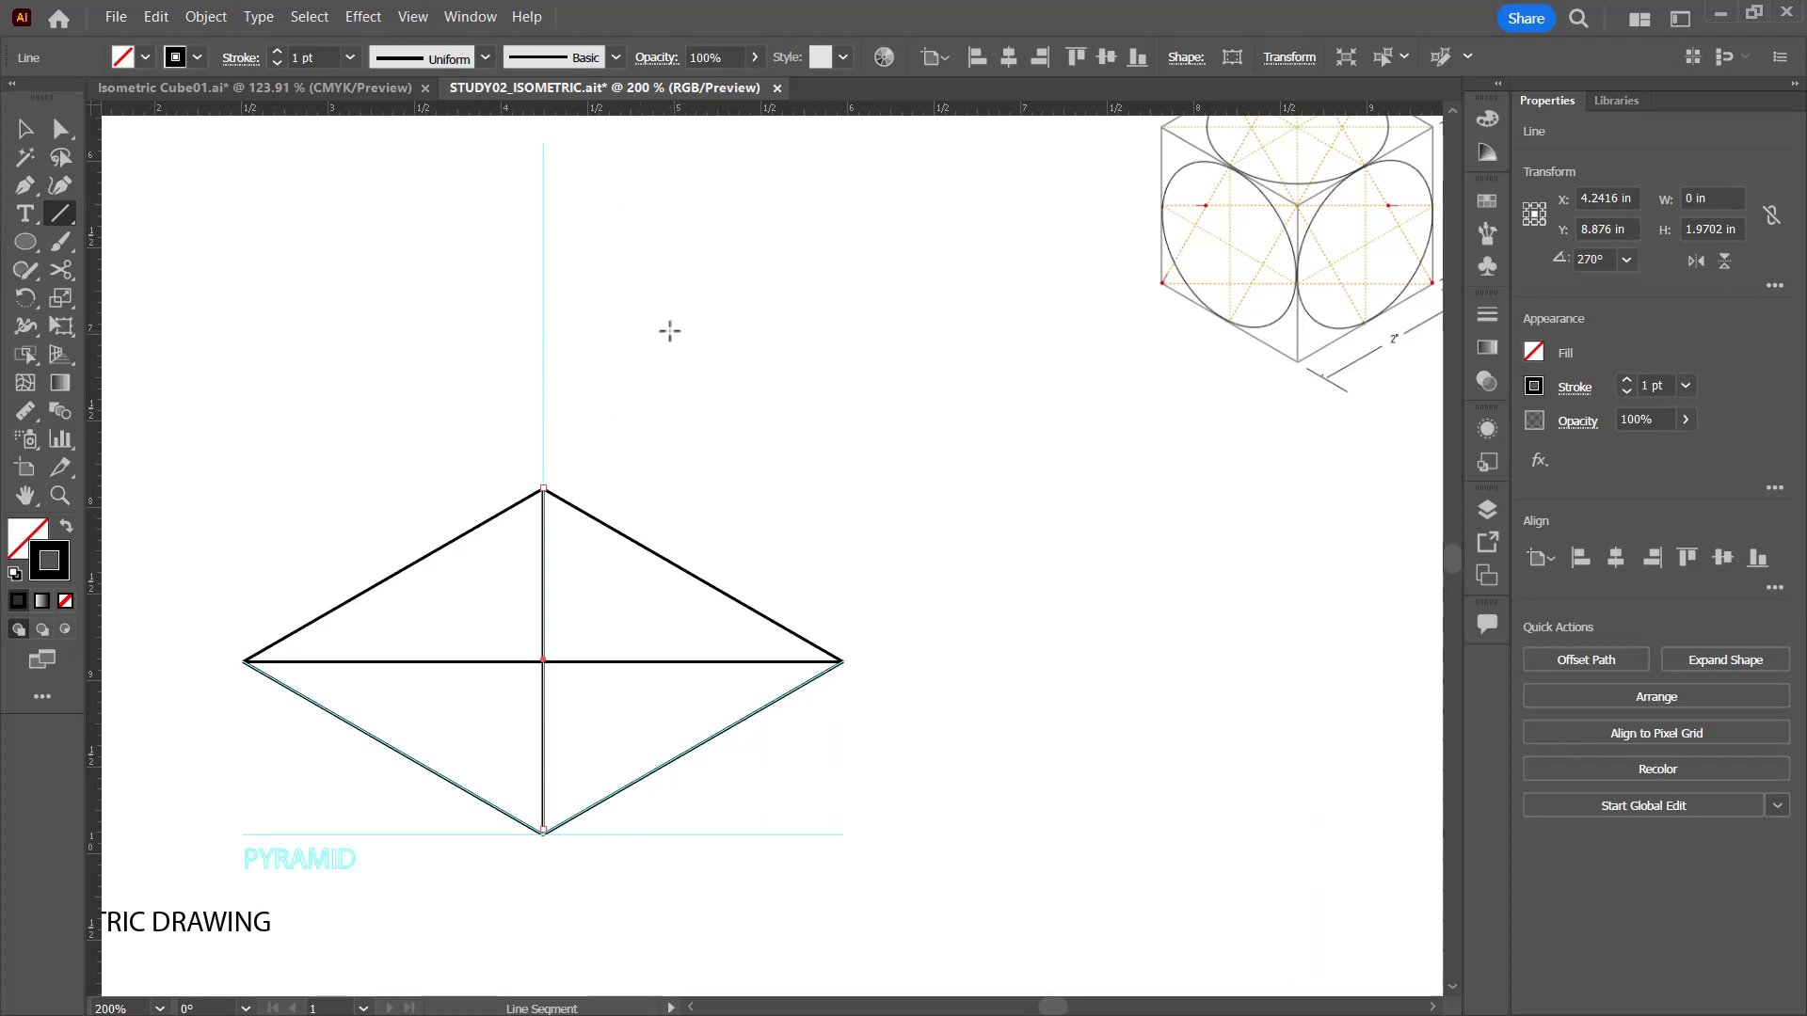
Step: Draw a 2 in segment at 90° from the base's right corner and a matching 2 in vertical from its left corner
click(844, 661)
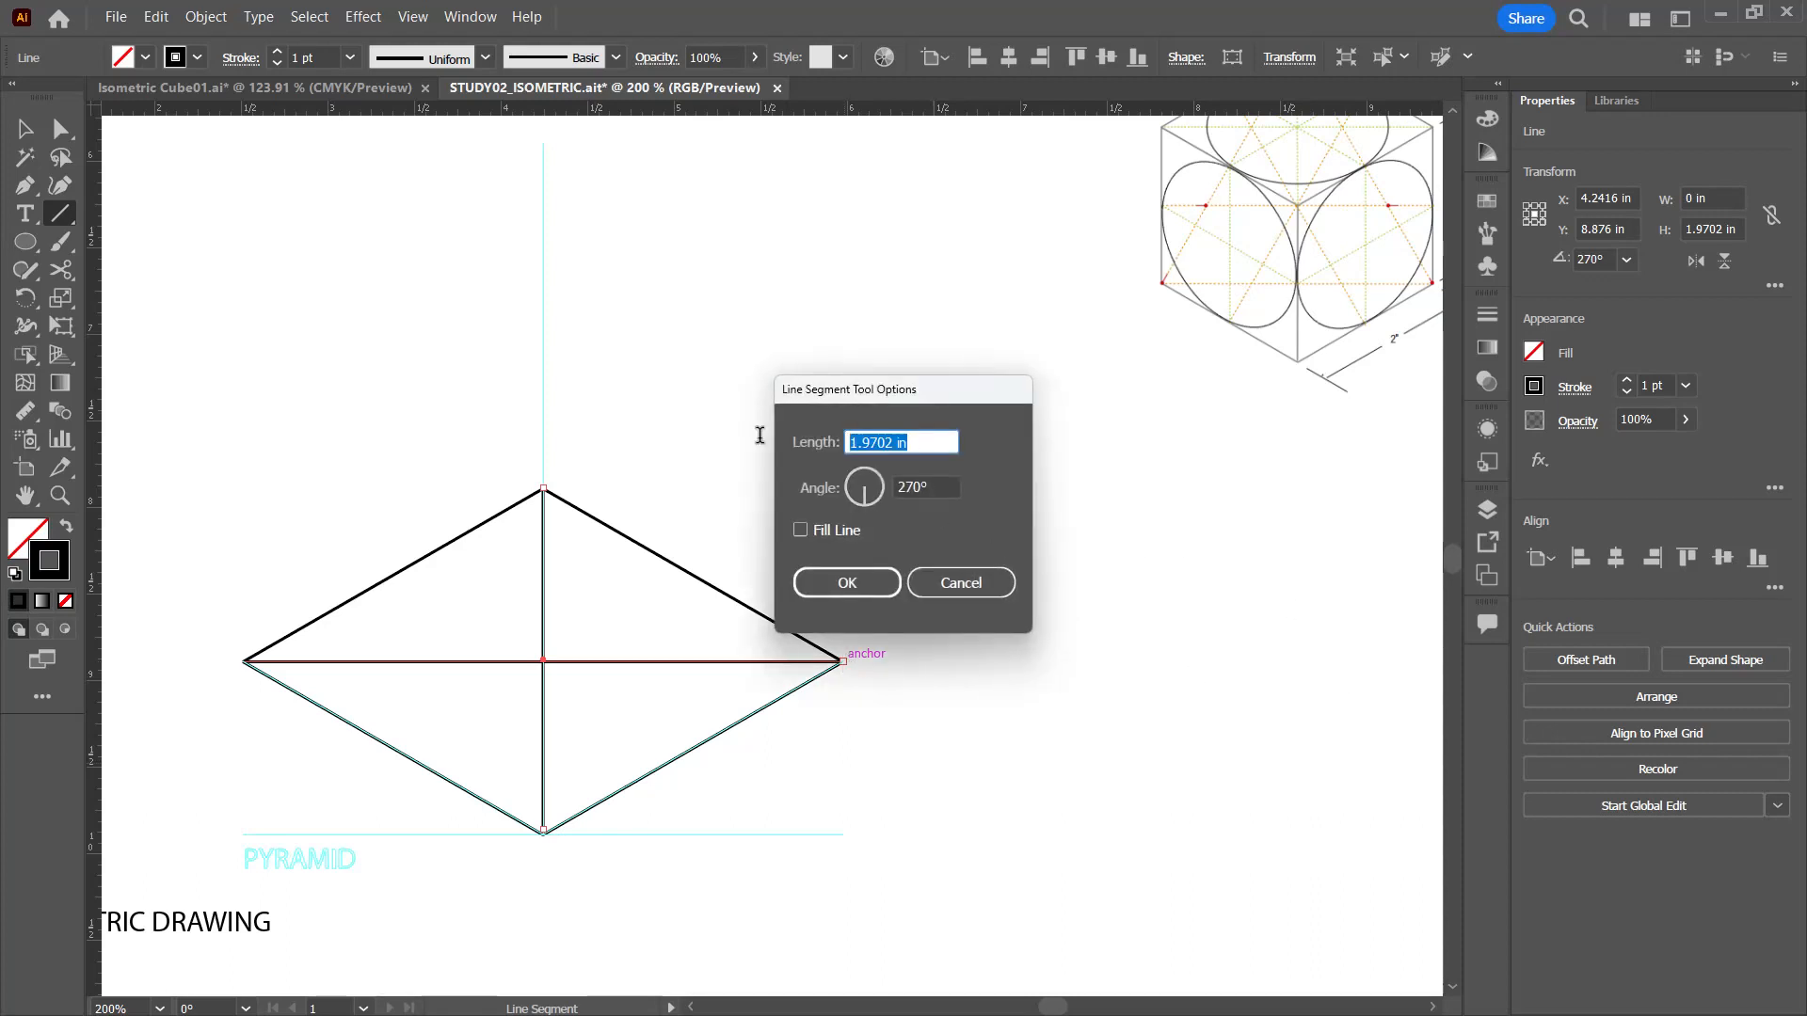
text(2)
key(Tab)
text(90)
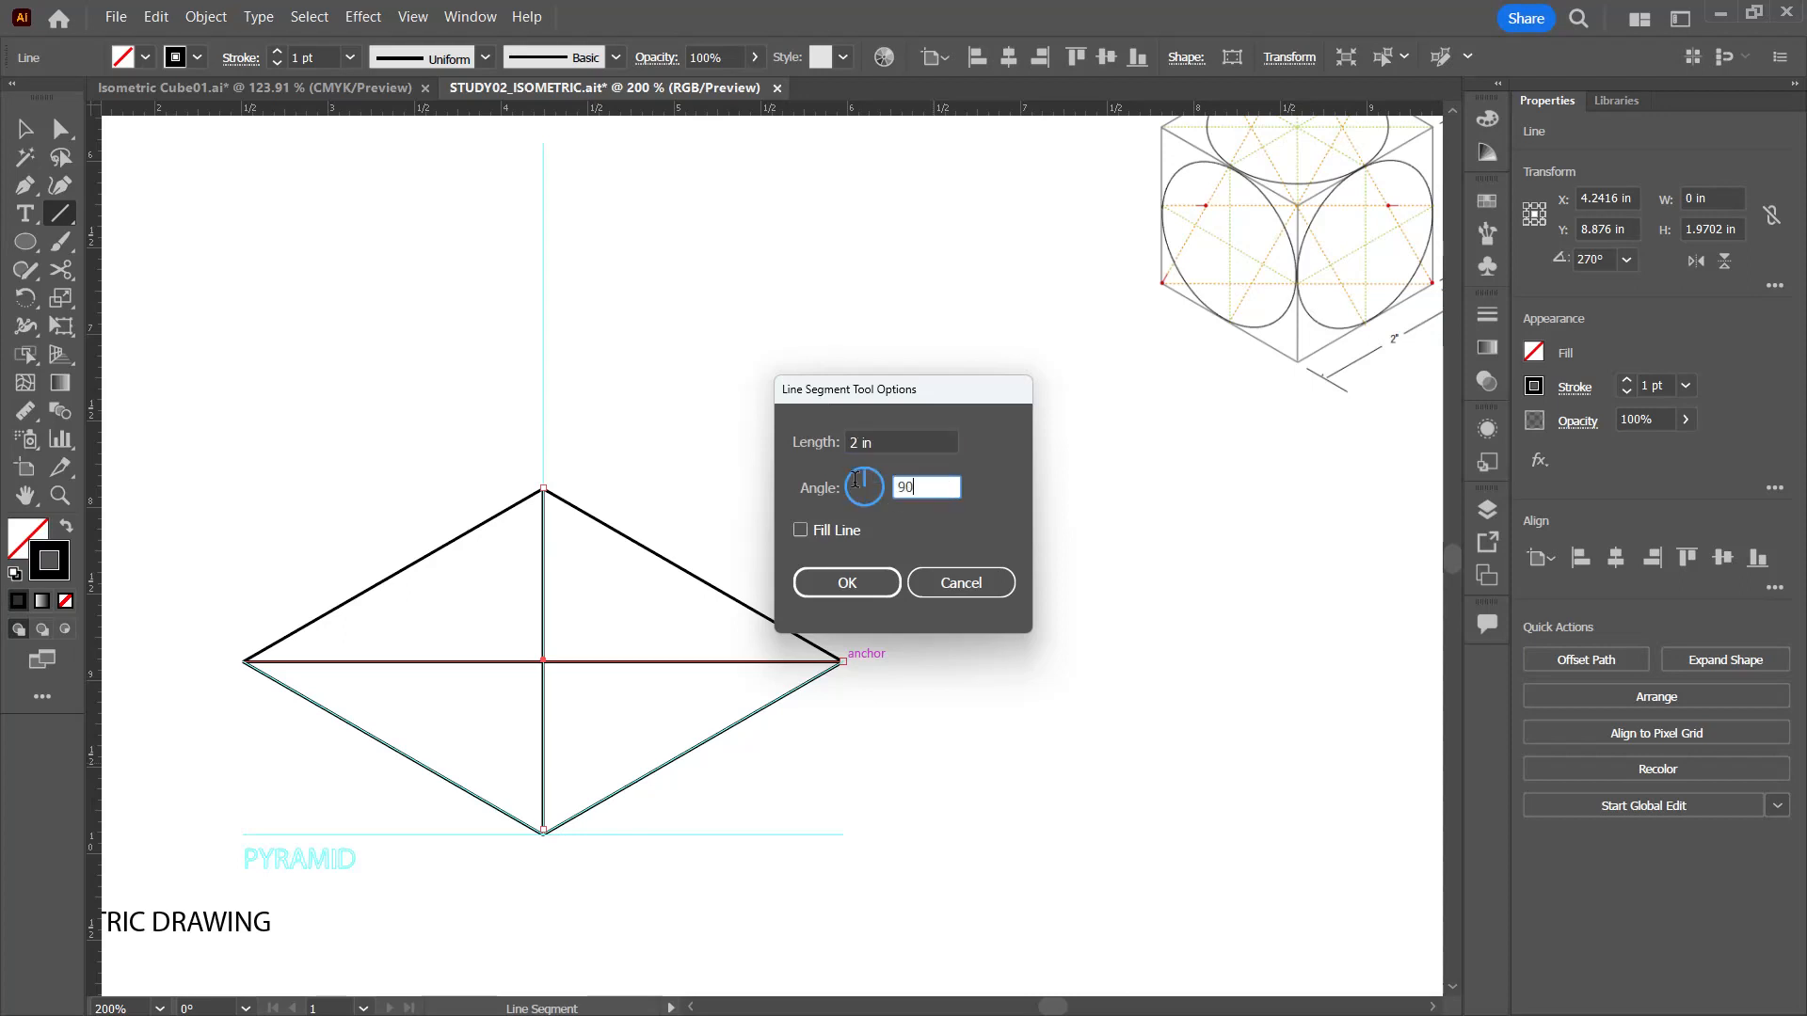
click(847, 582)
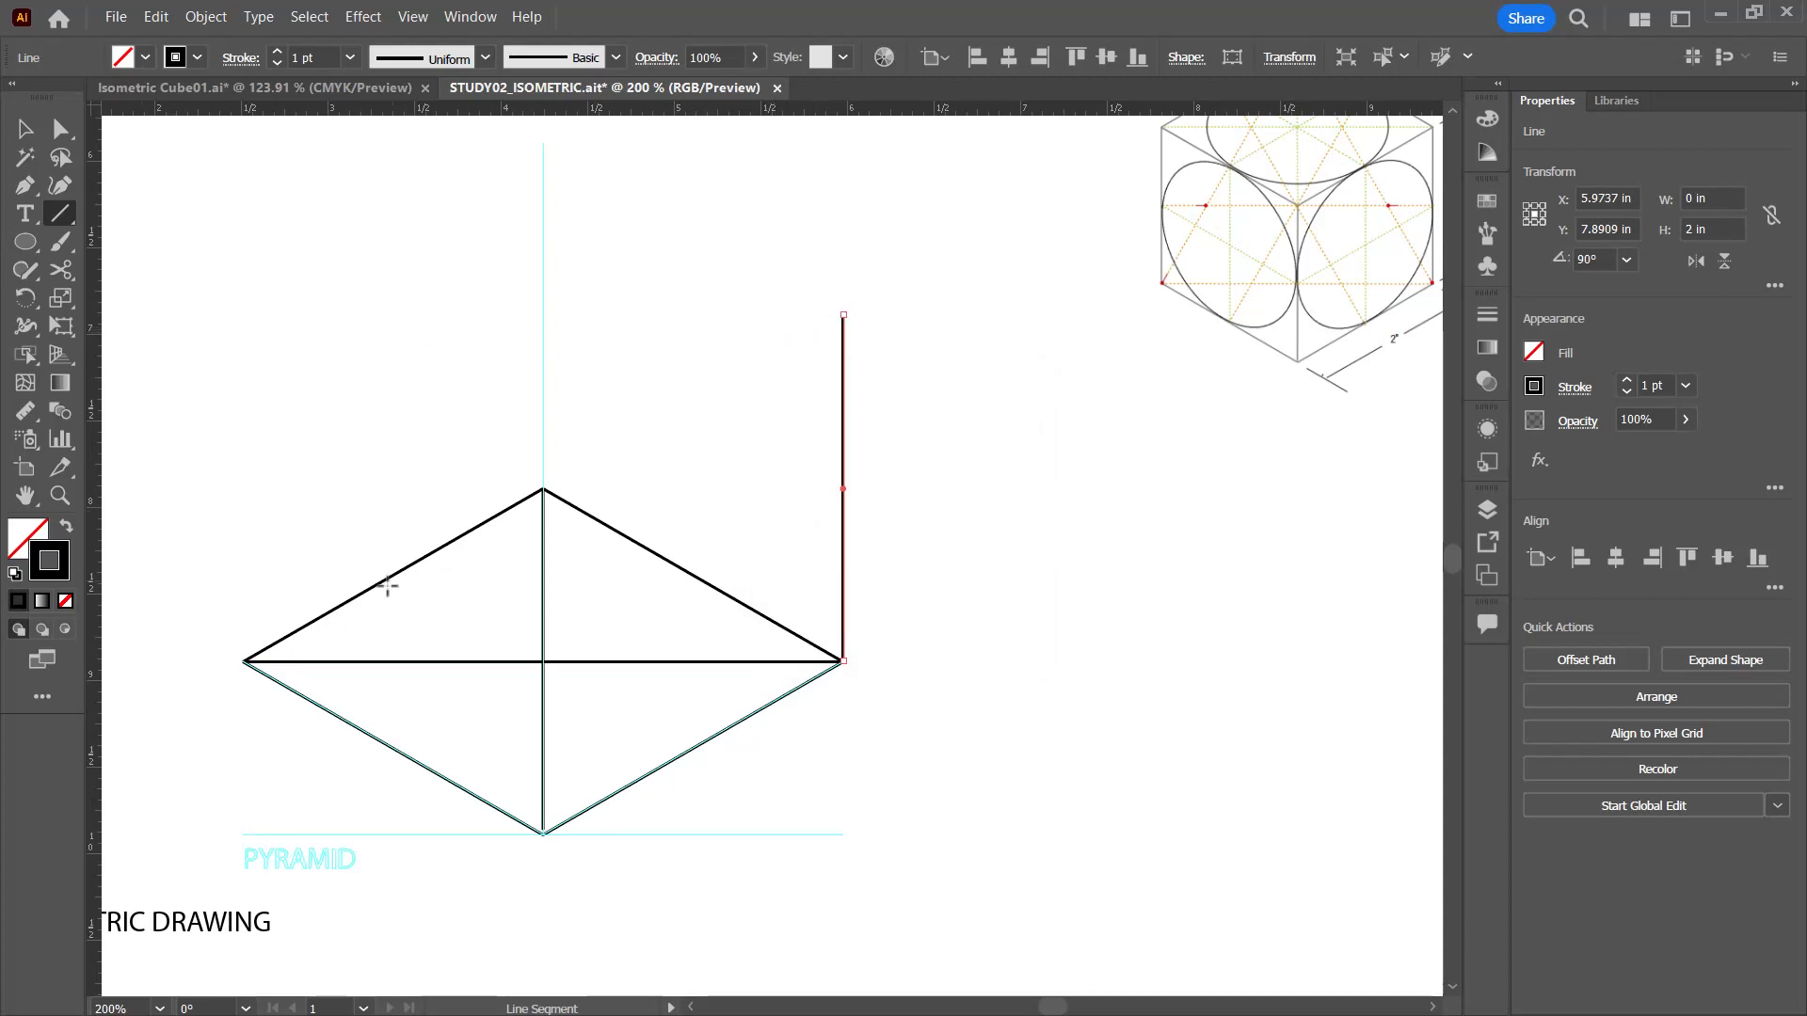
drag(242, 661, 243, 314)
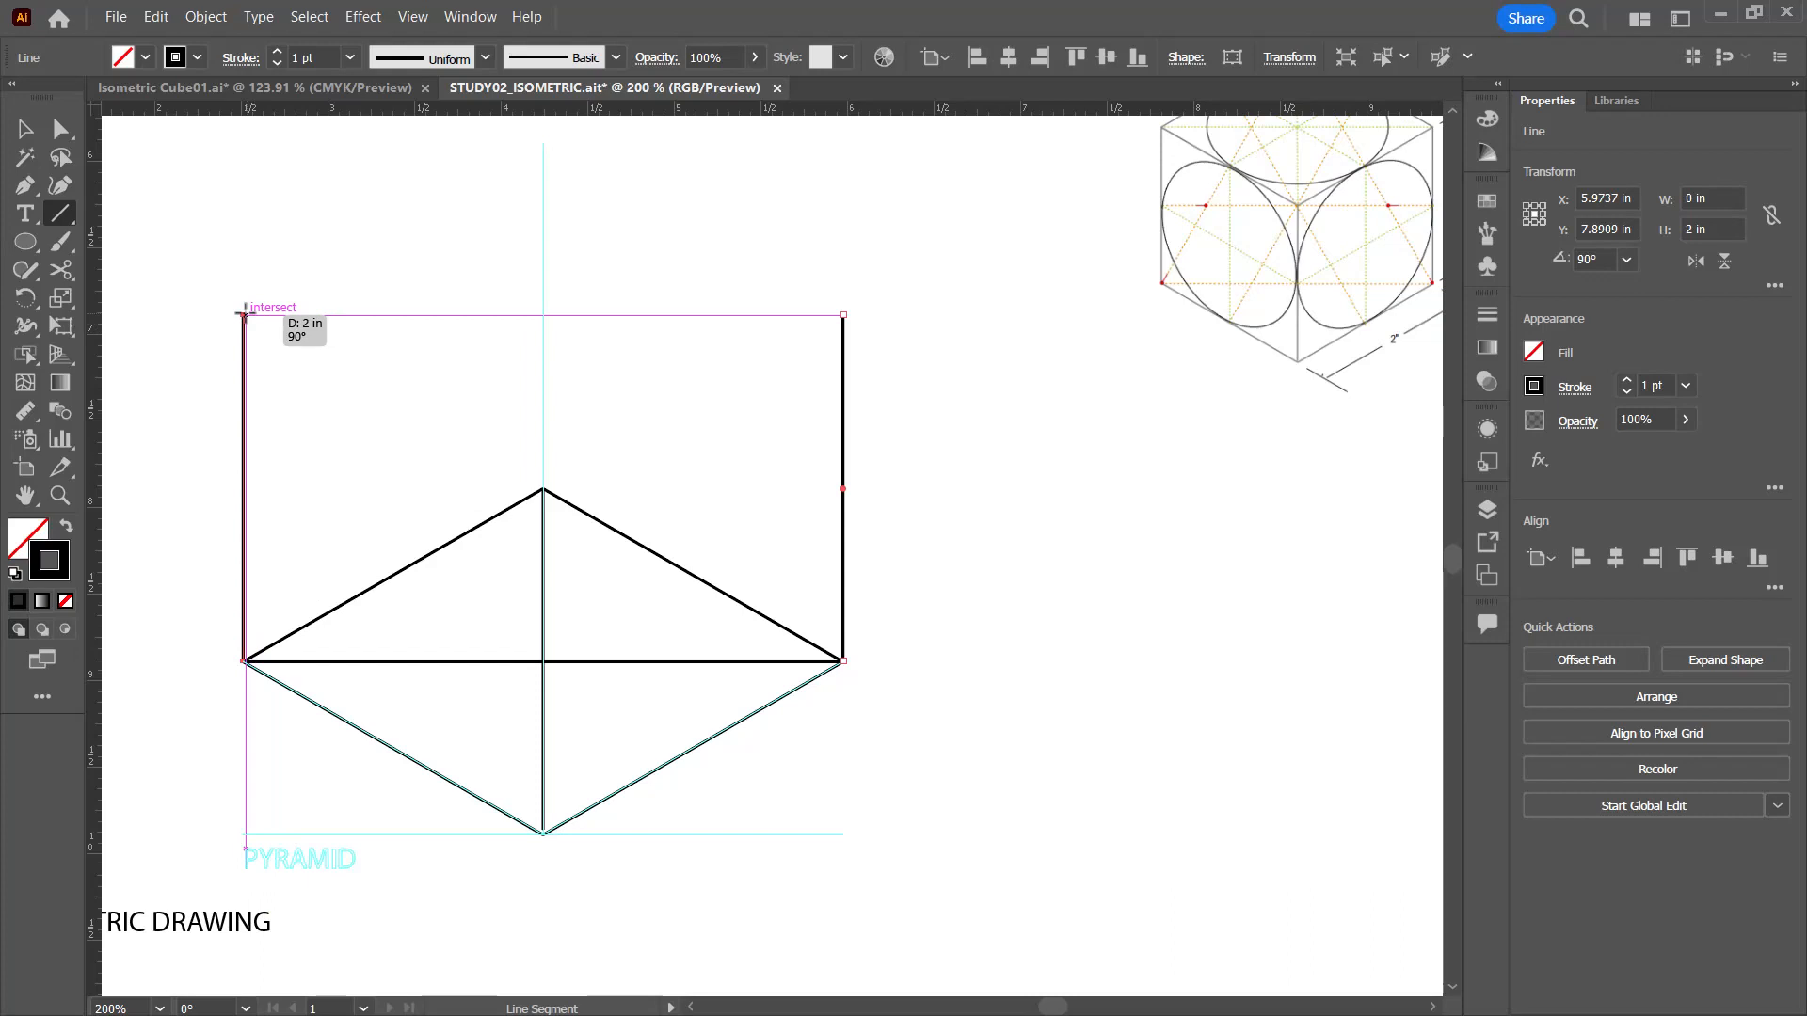
drag(243, 313, 242, 314)
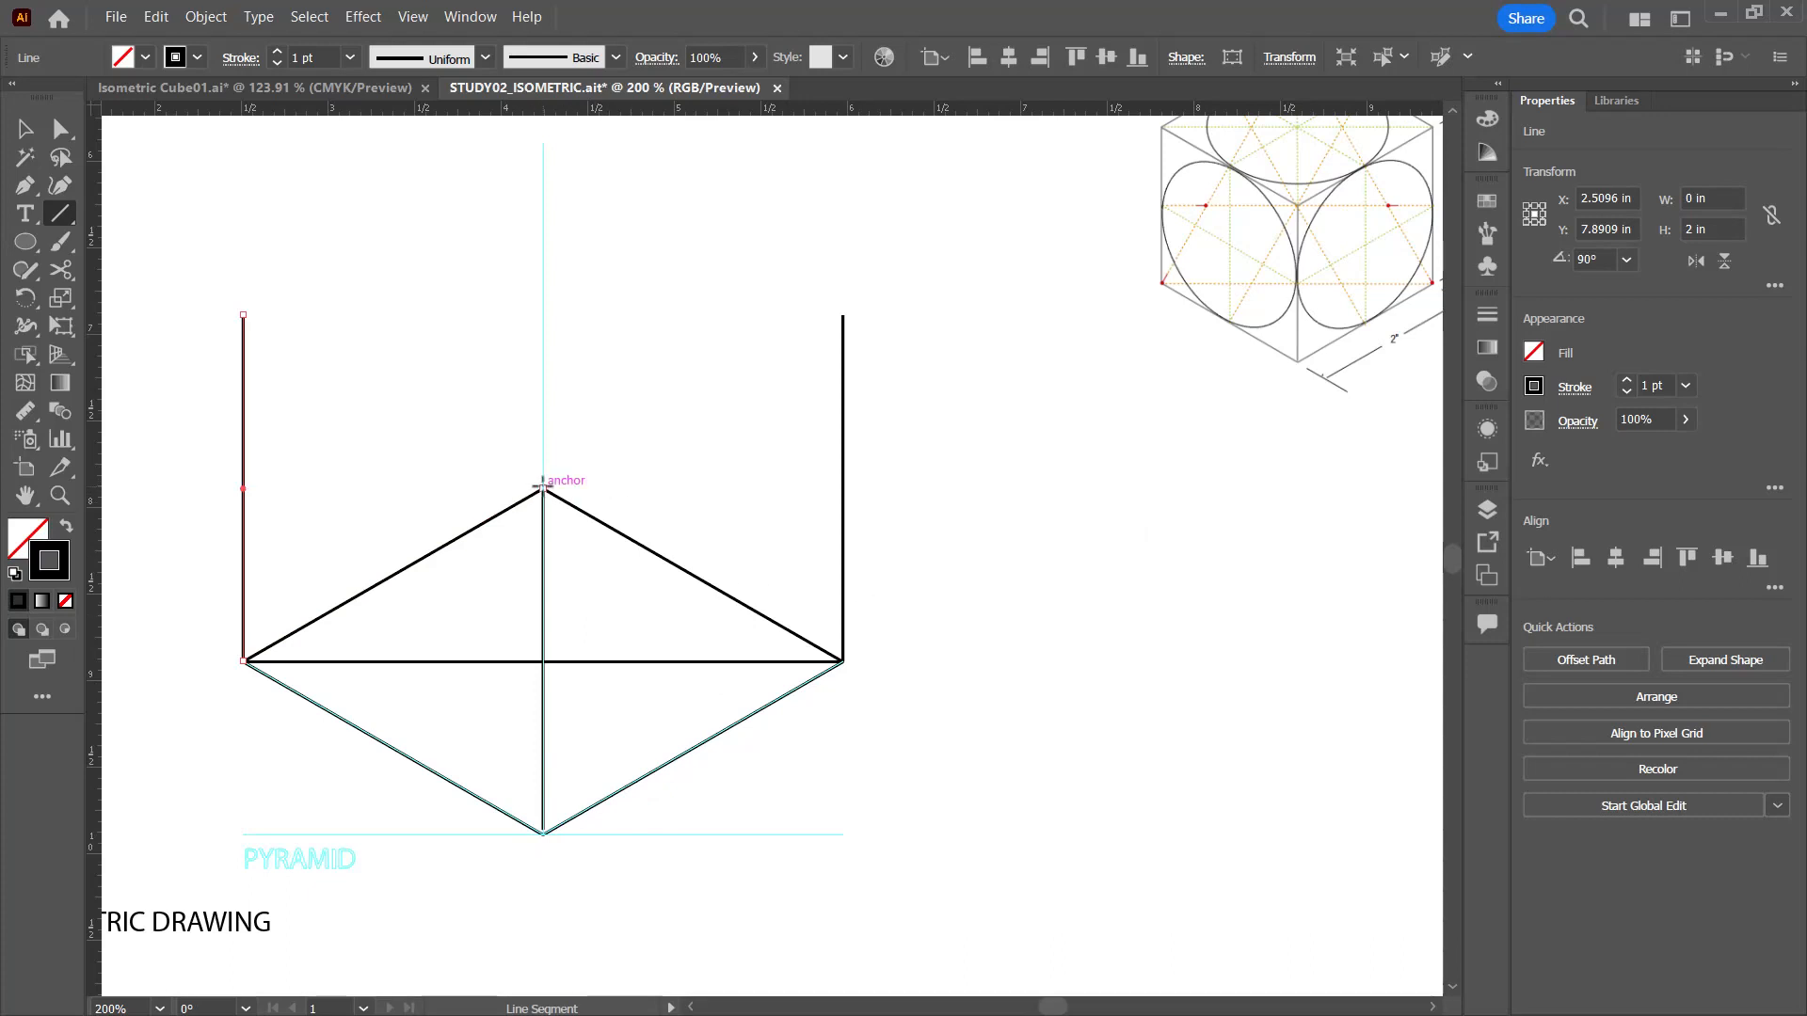
Step: Draw a 2 in line segment at 90° from the rear corner of the pyramid's base
click(543, 487)
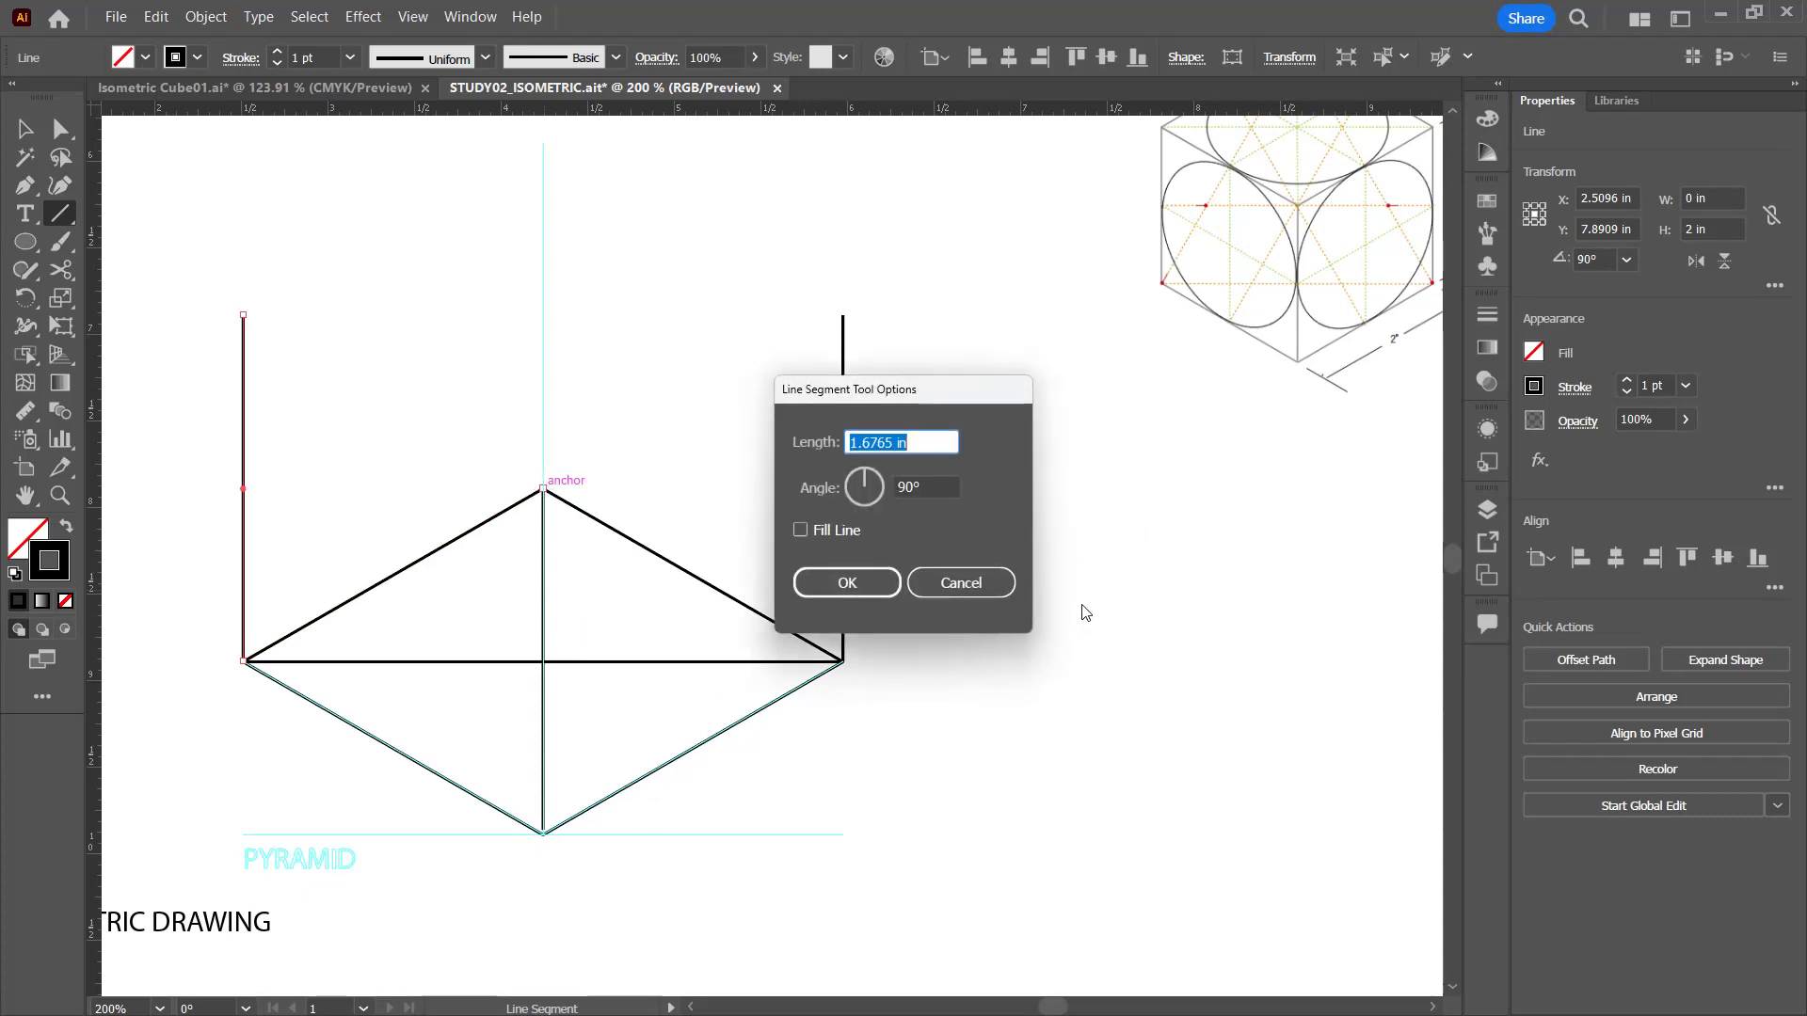
text(2)
click(851, 585)
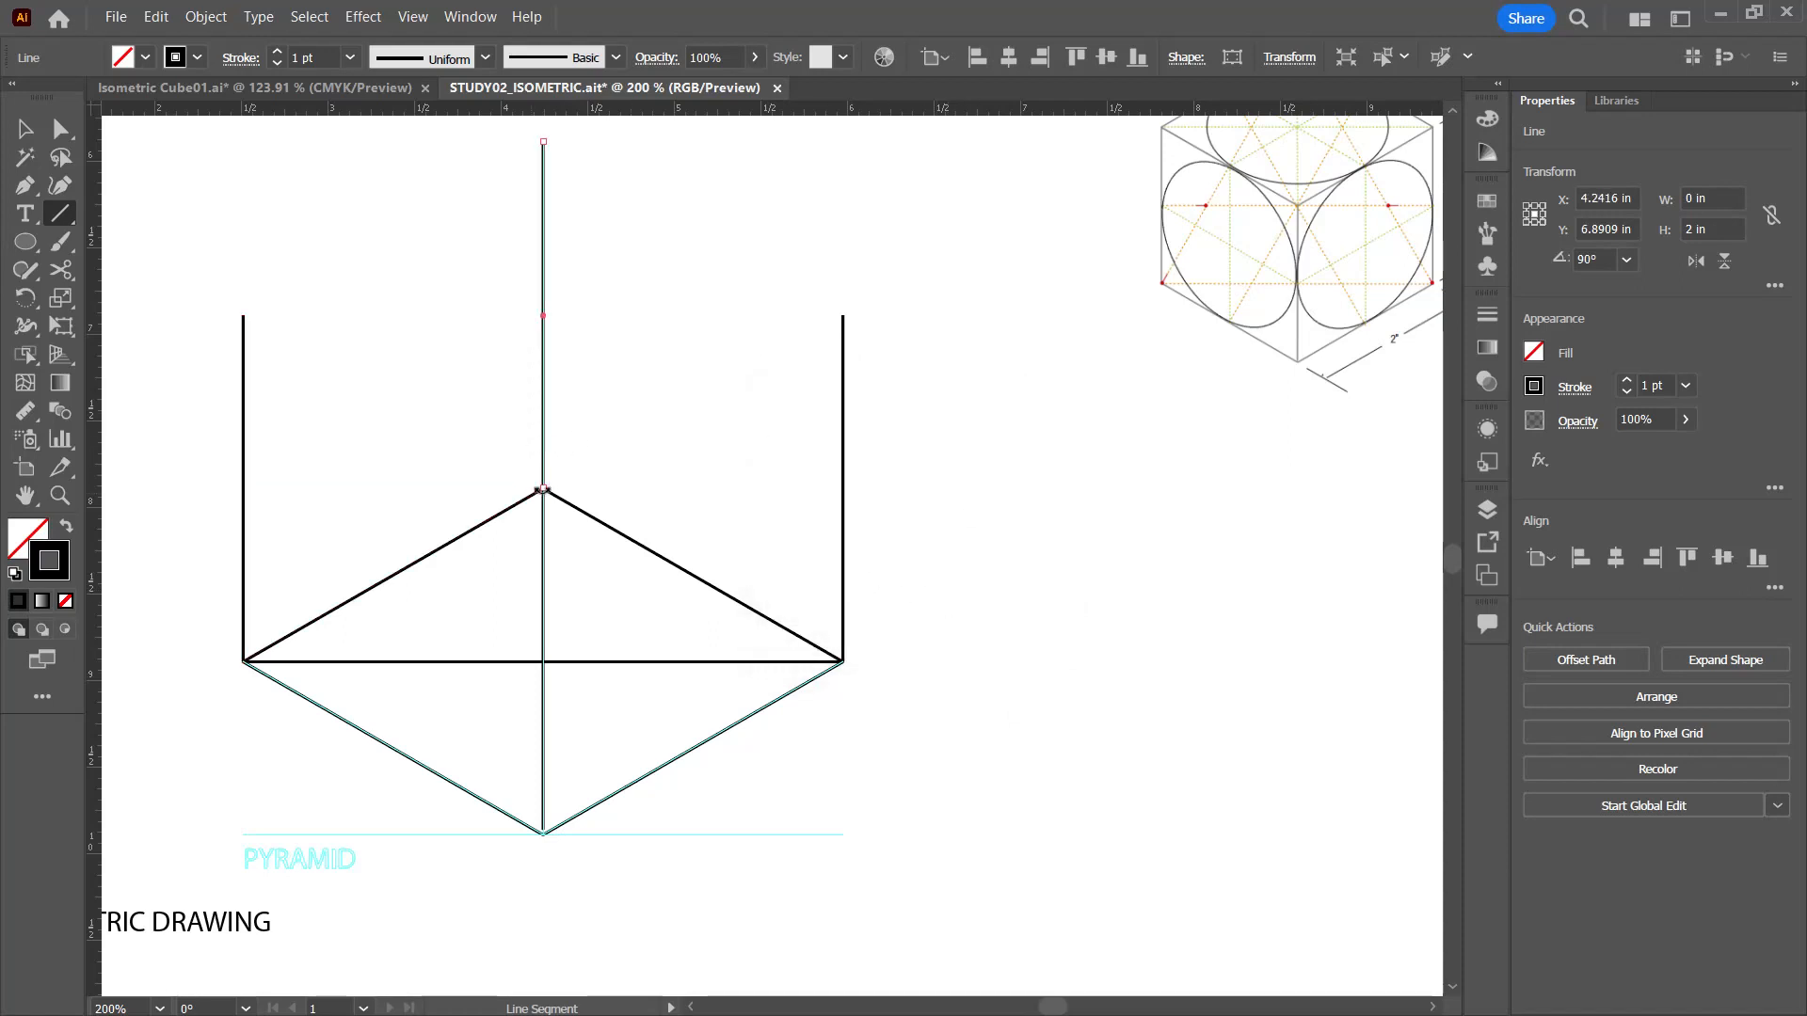
Step: Draw the four edges of the pyramid's enclosing box top between the verticals' ends and the base's rear corner, plus the top's horizontal diagonal
drag(242, 315, 543, 487)
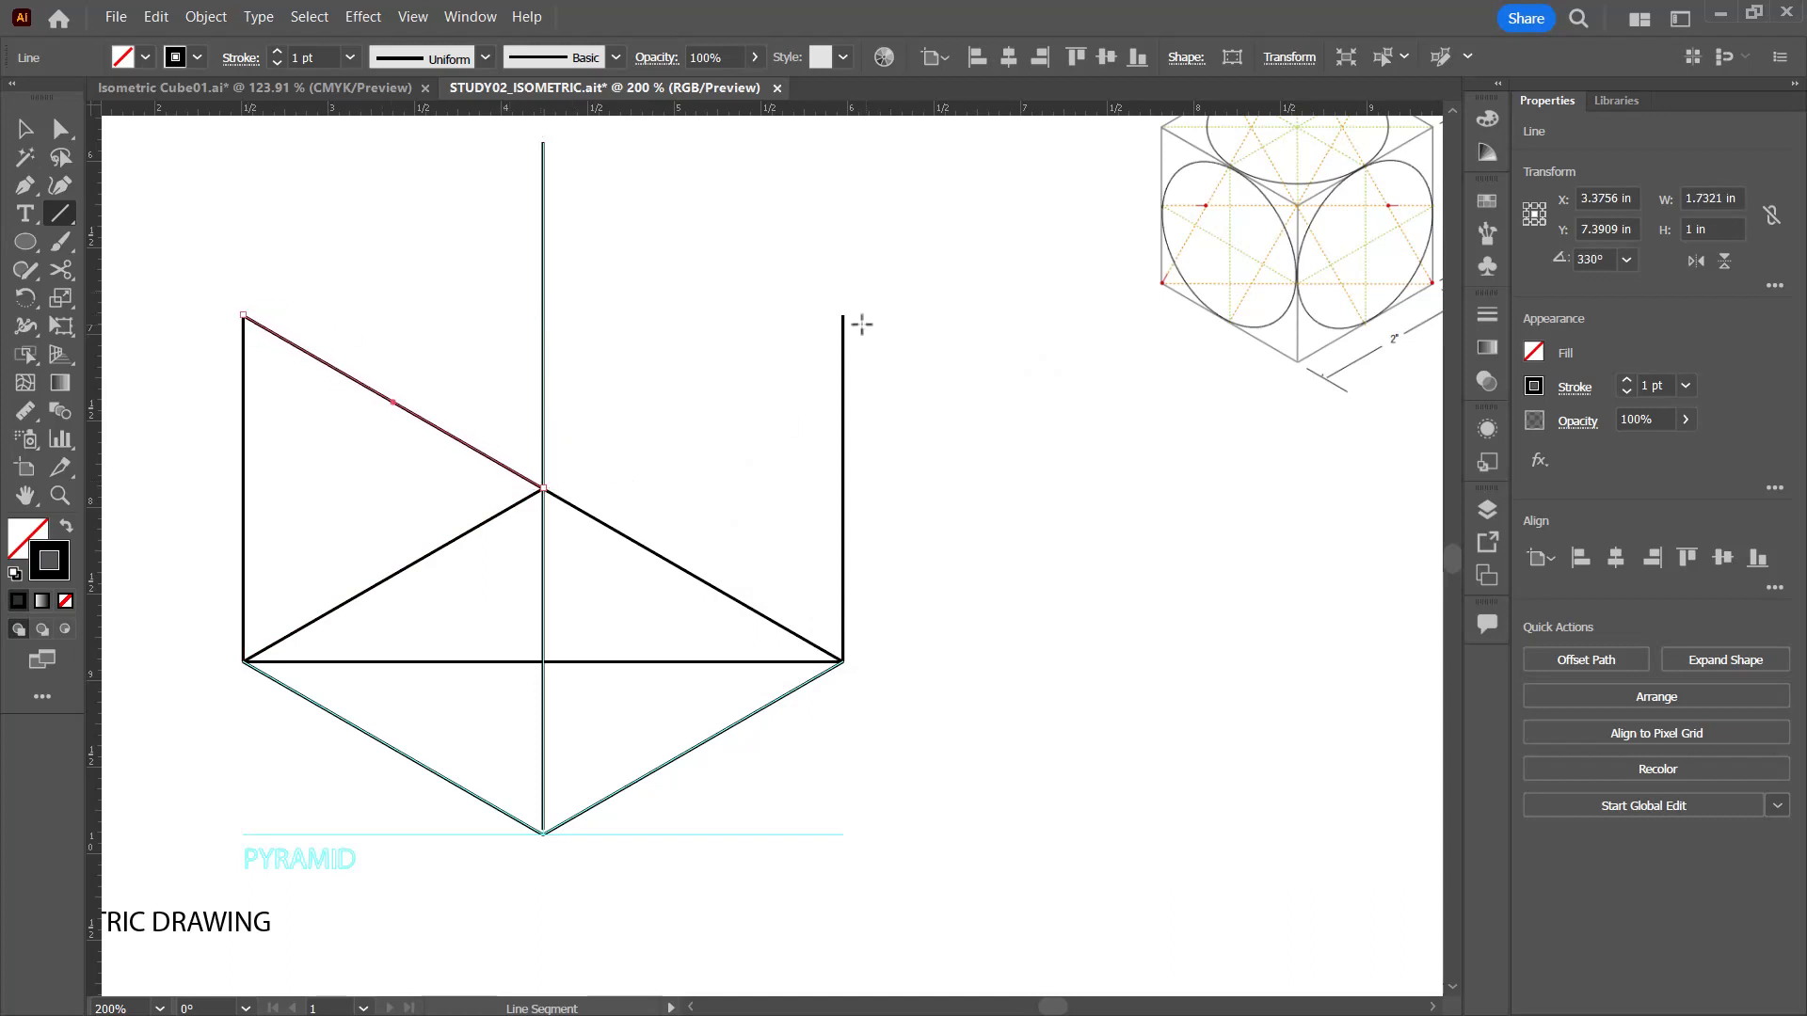
drag(843, 316, 543, 487)
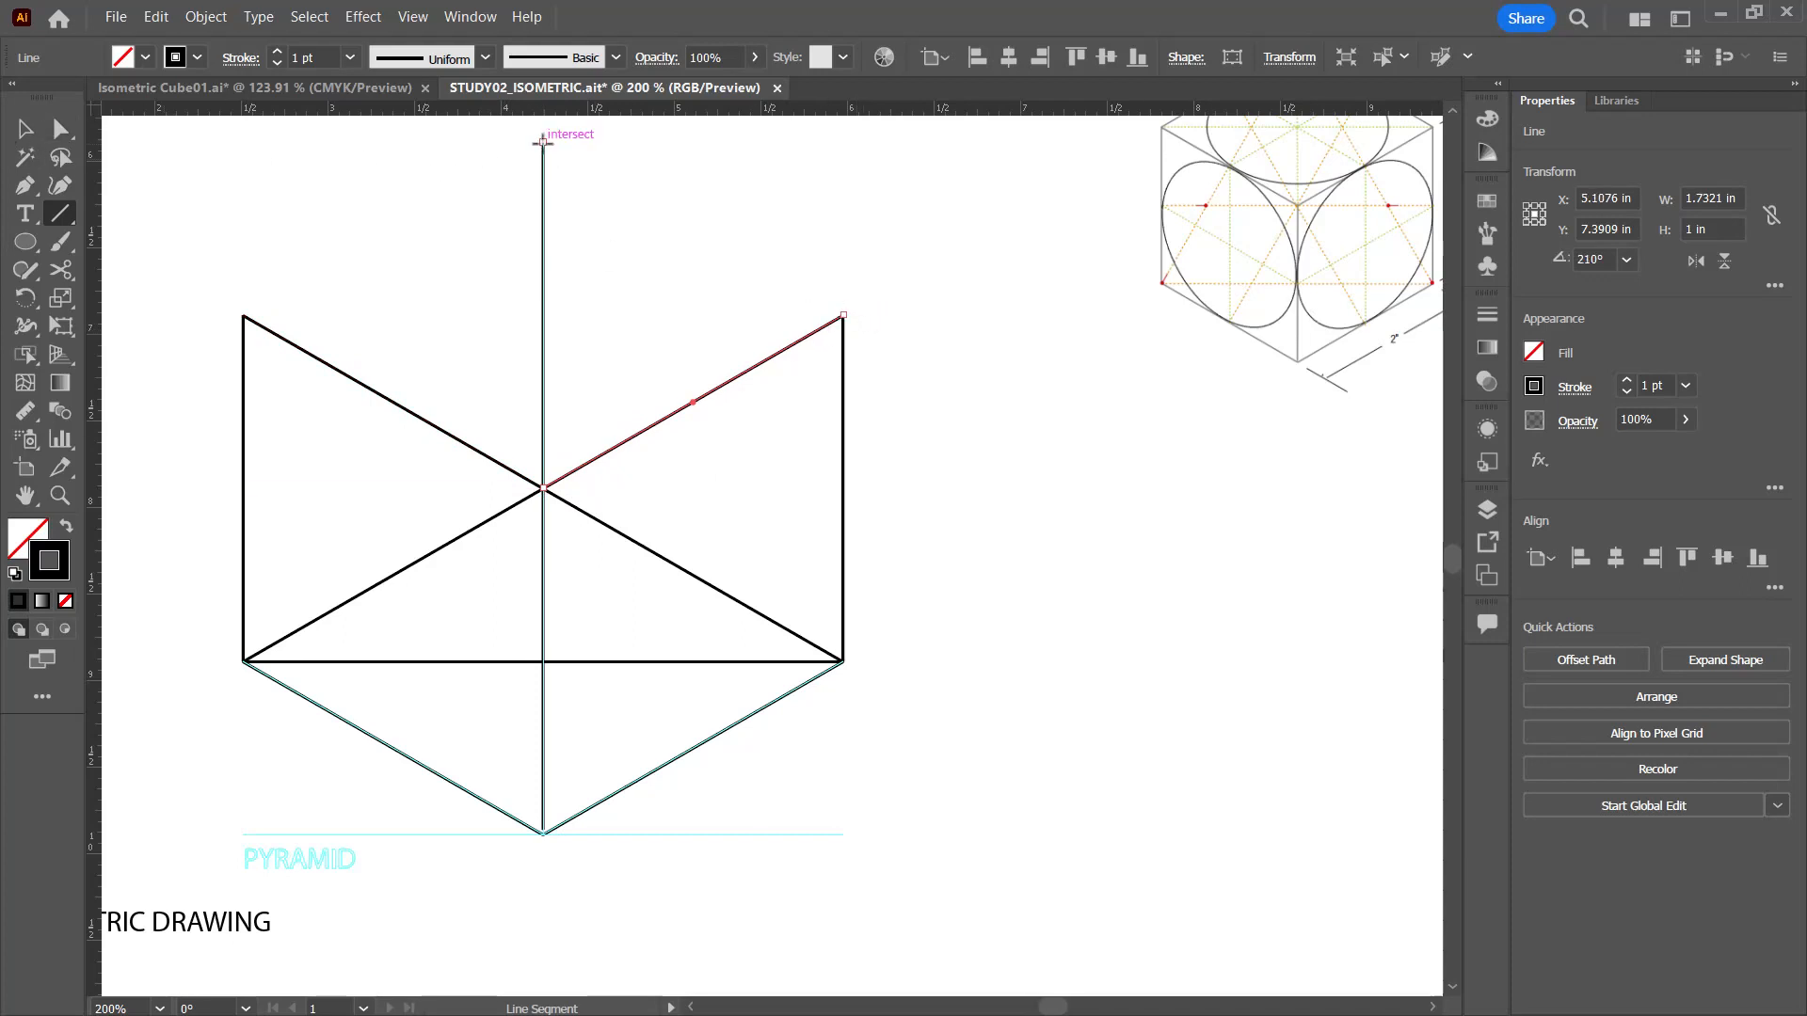
drag(542, 143, 844, 315)
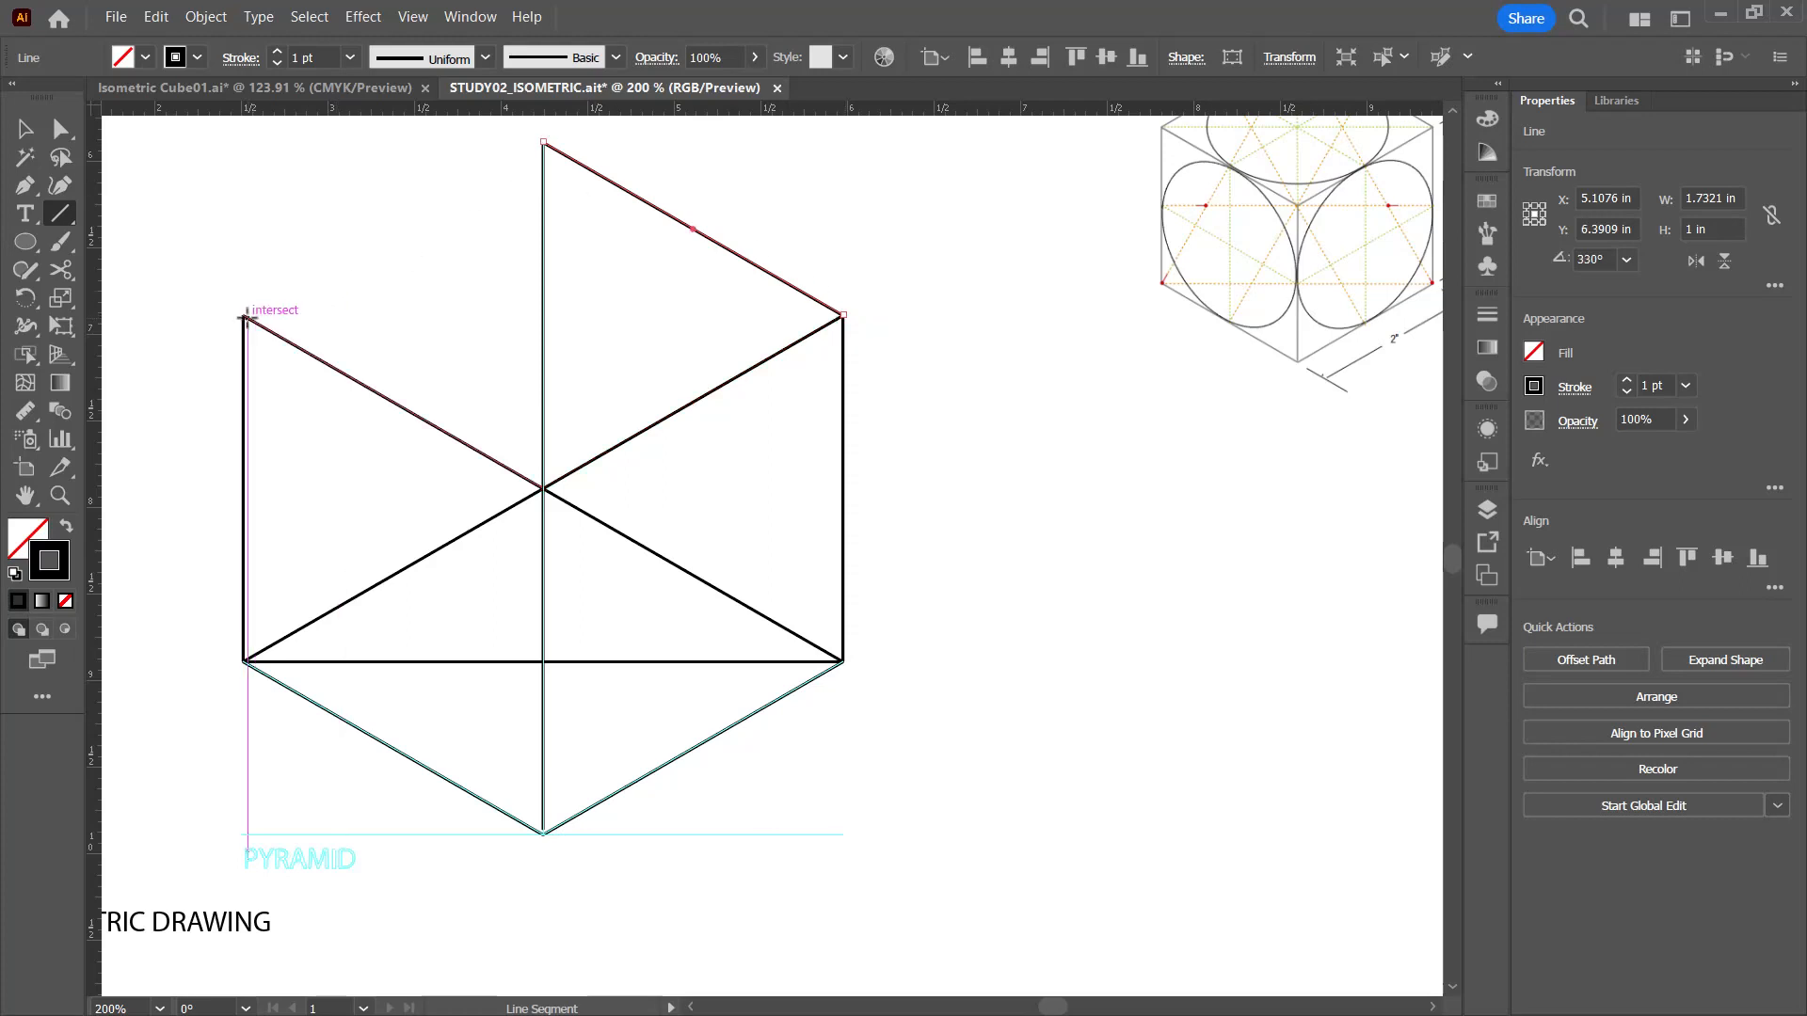
drag(243, 314, 543, 142)
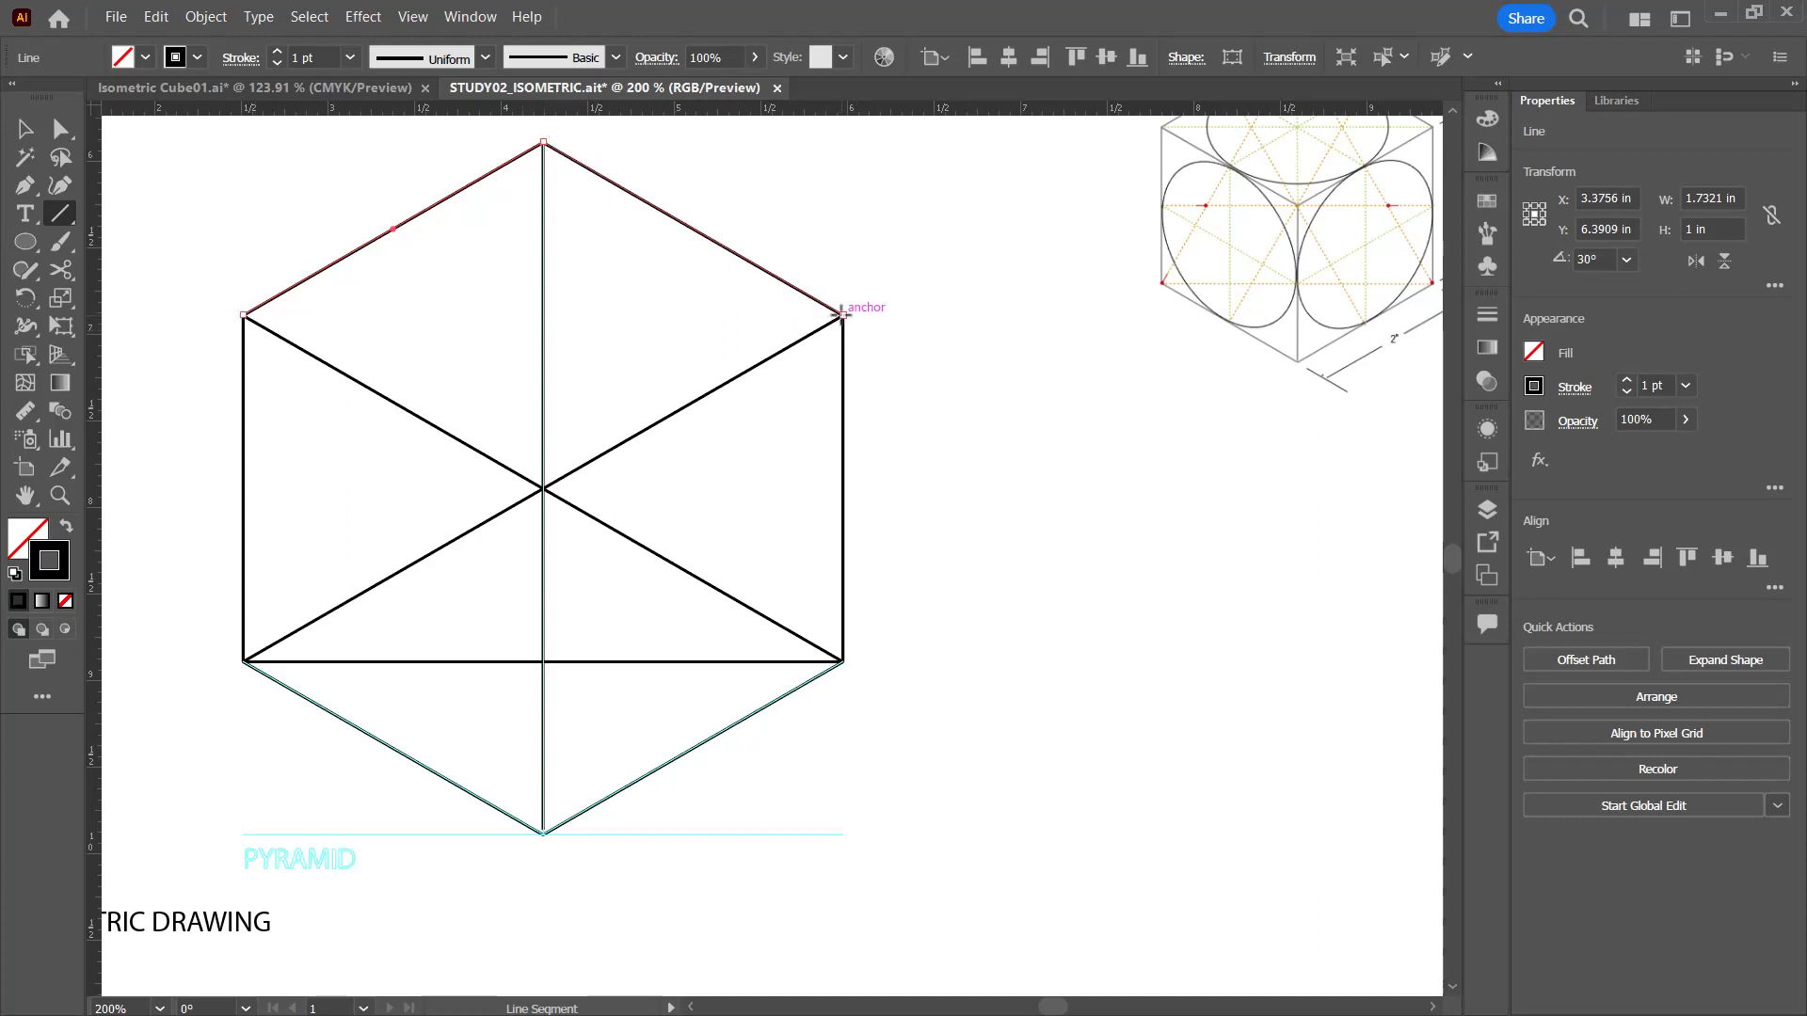
drag(842, 313, 243, 314)
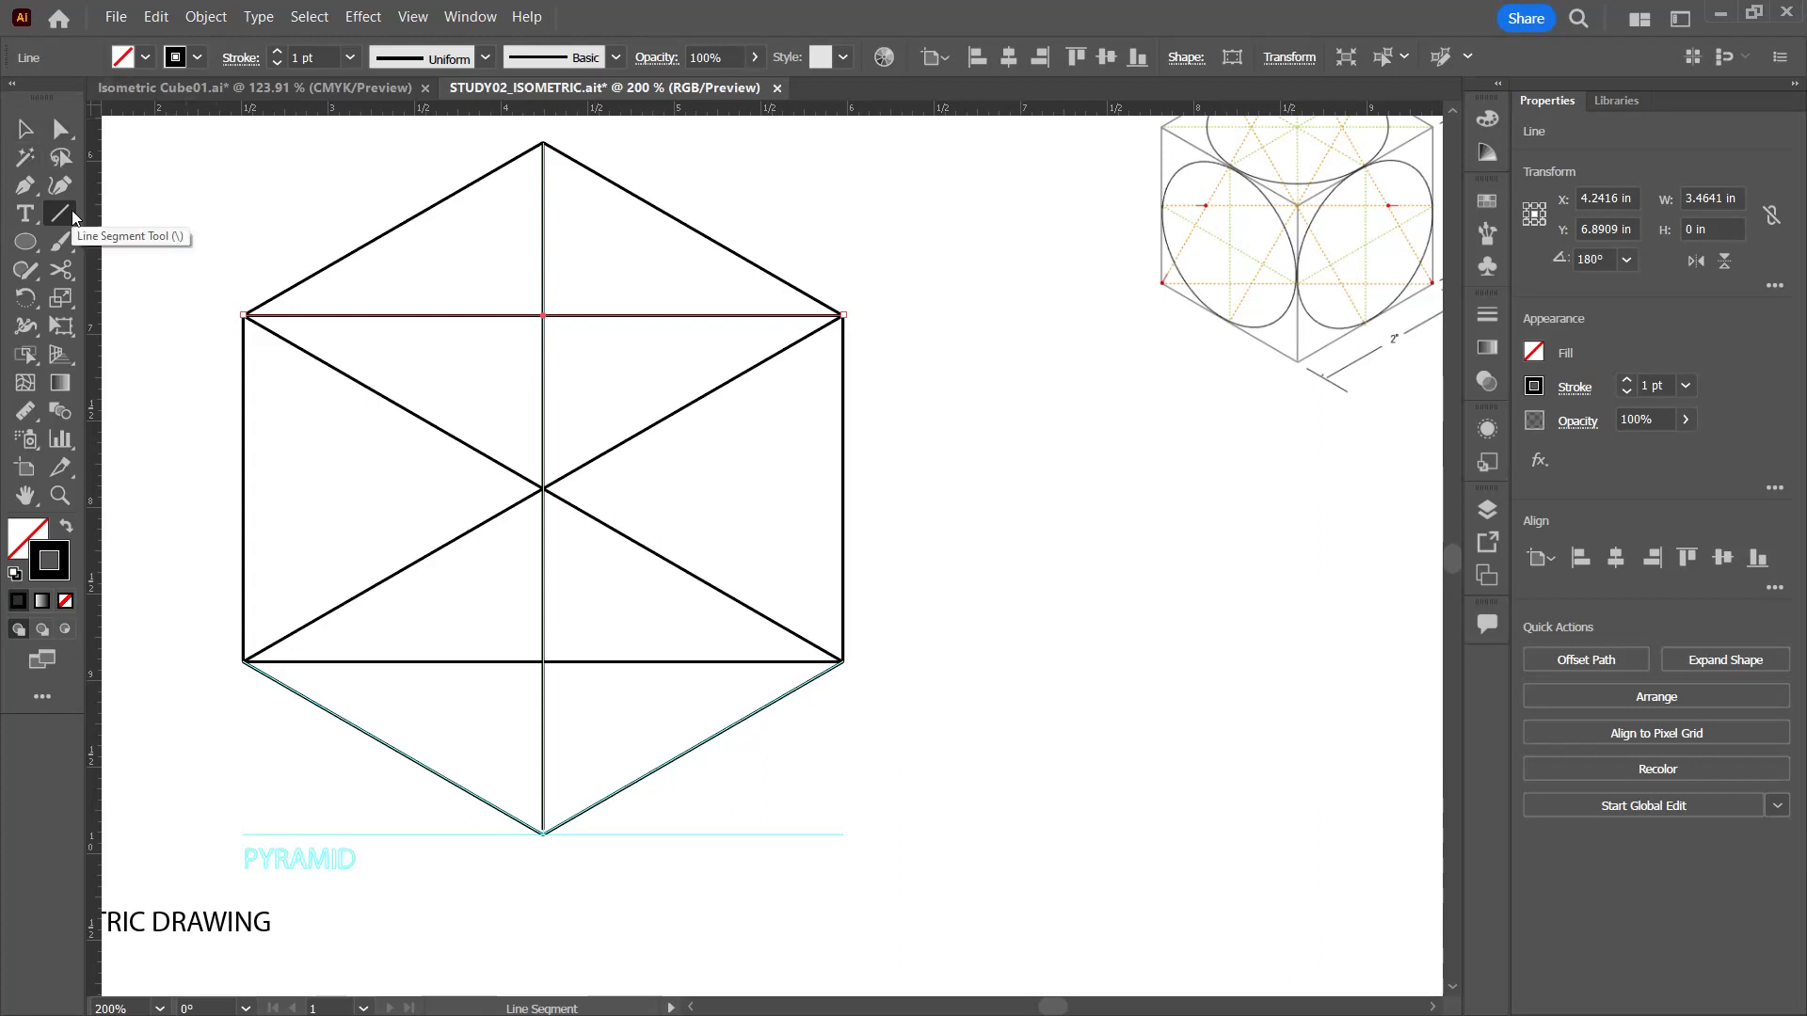
Step: Draw the pyramid's two side edges from the centre of the box top's horizontal diagonal to the base's left and right corners
ctrl+click(482, 250)
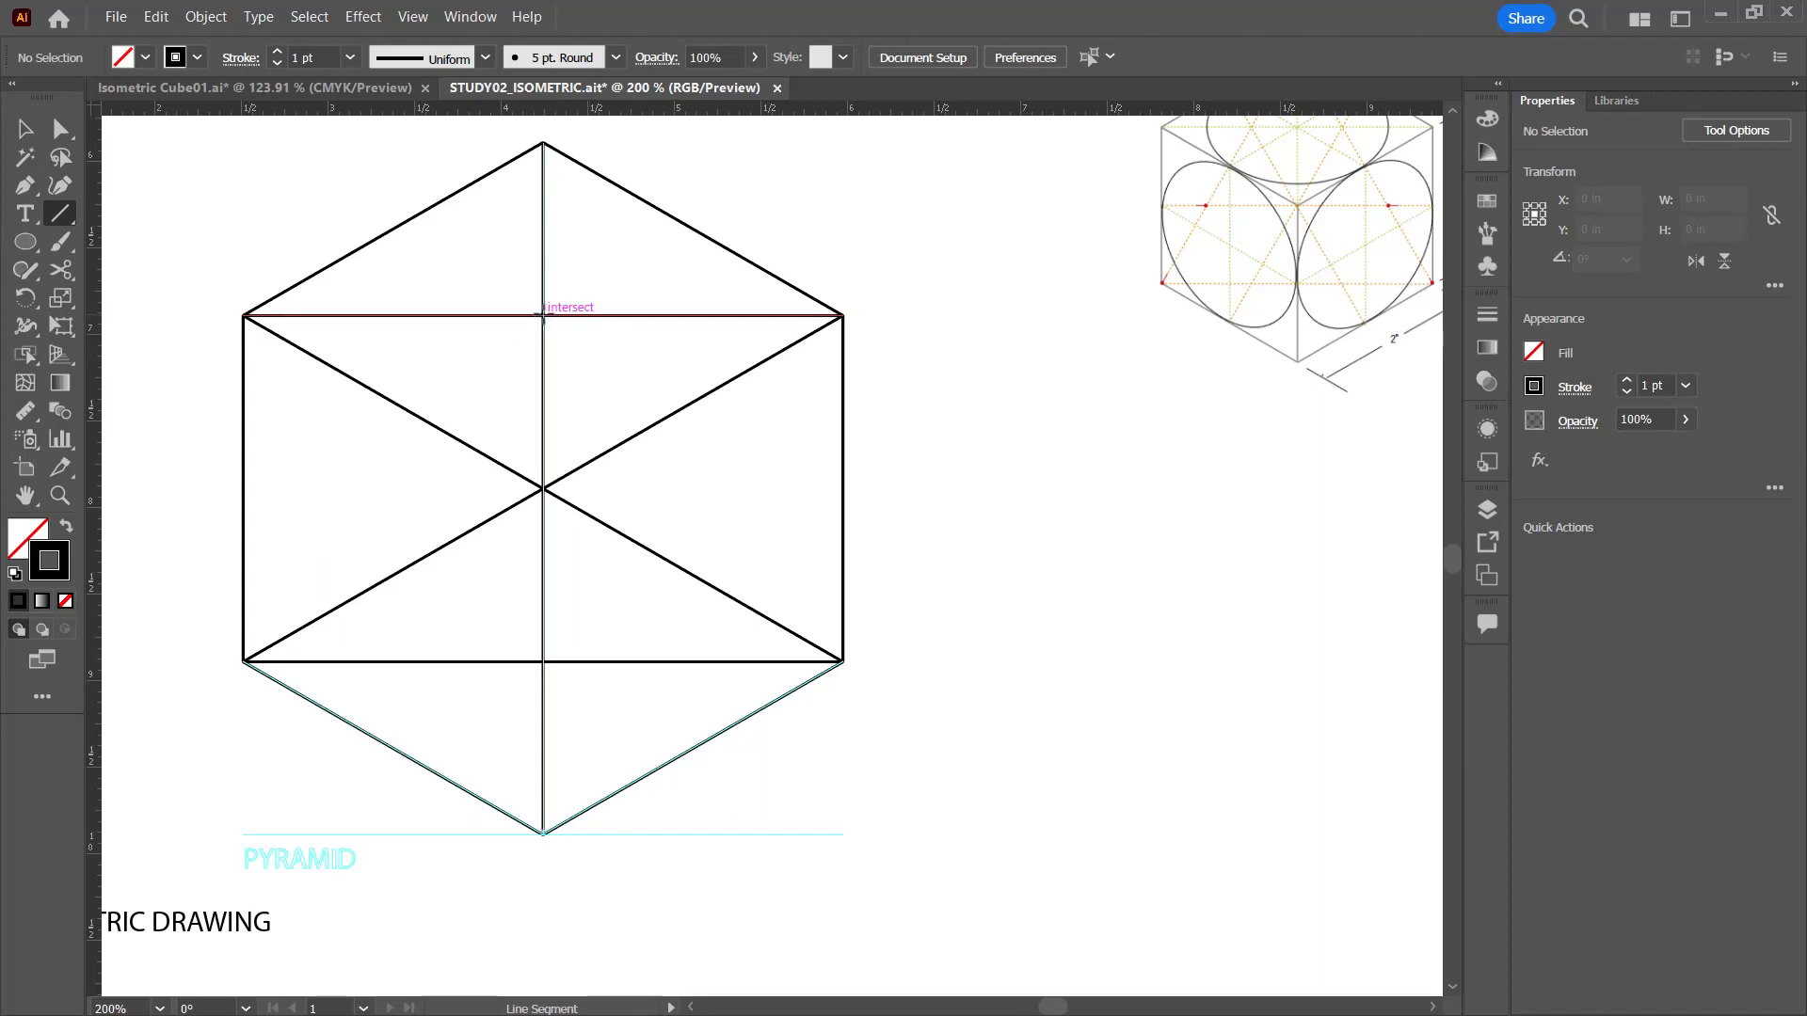
drag(542, 316, 241, 661)
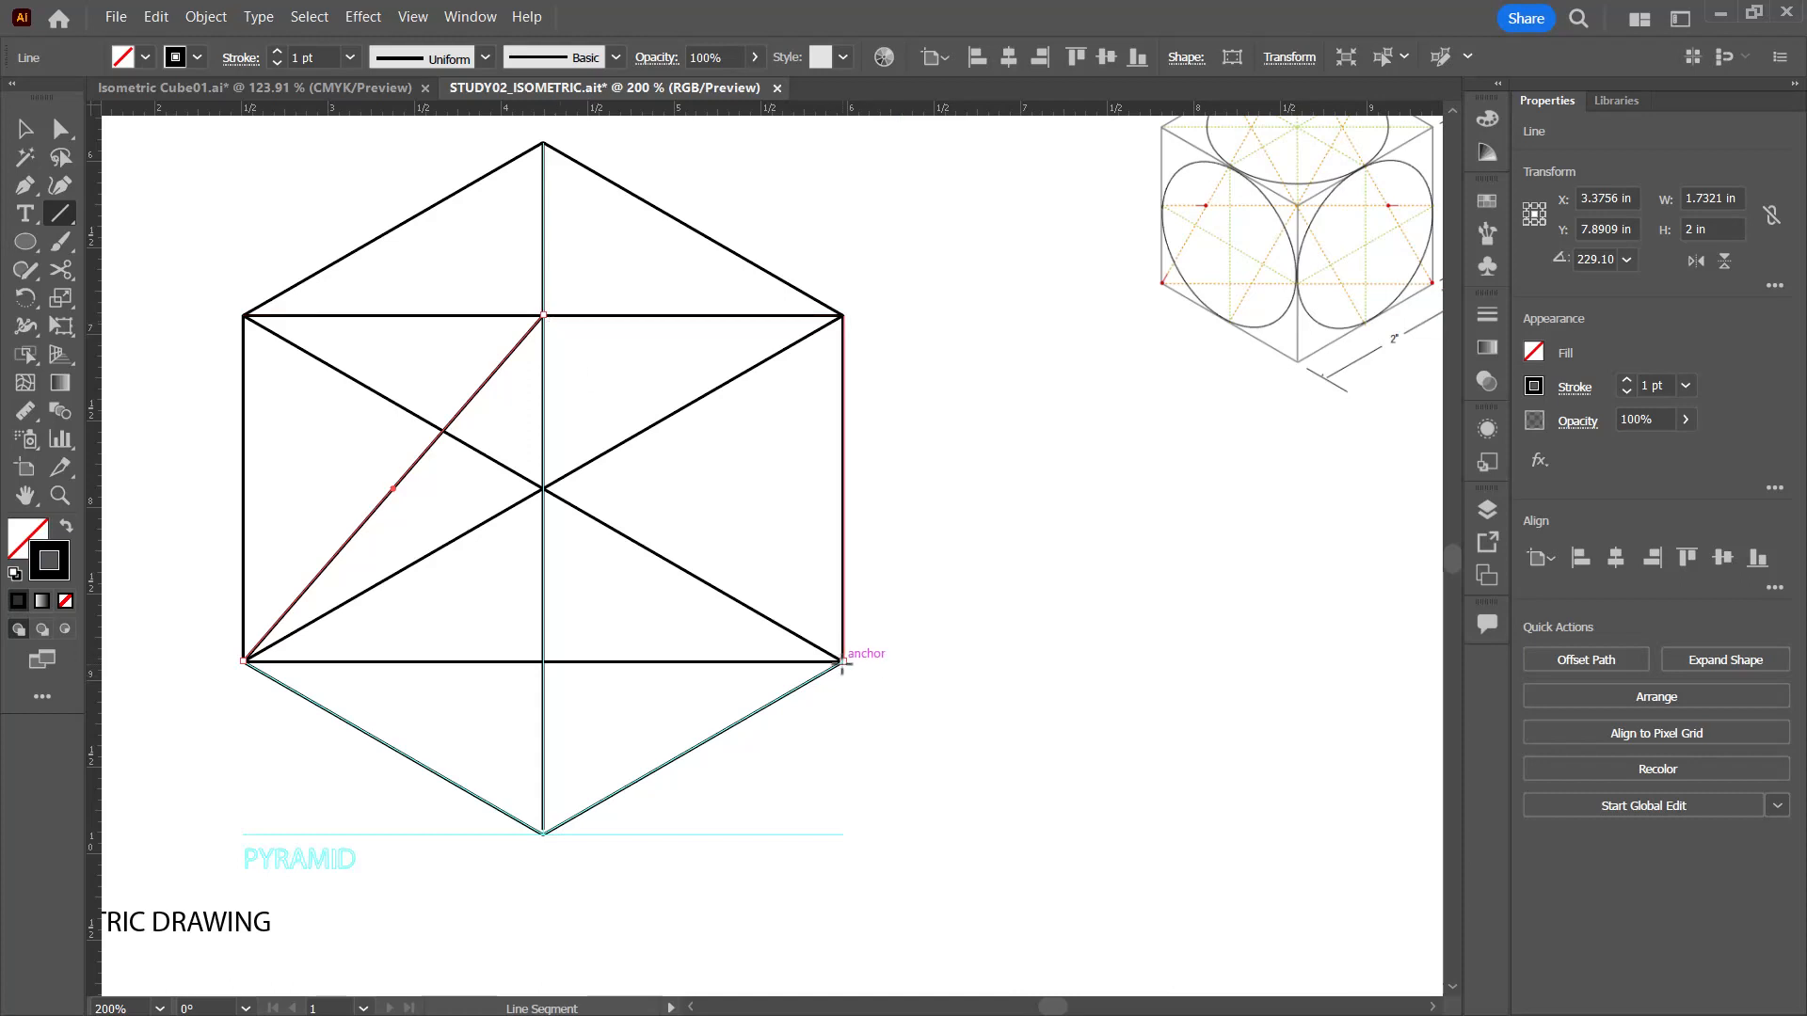
drag(842, 662, 542, 315)
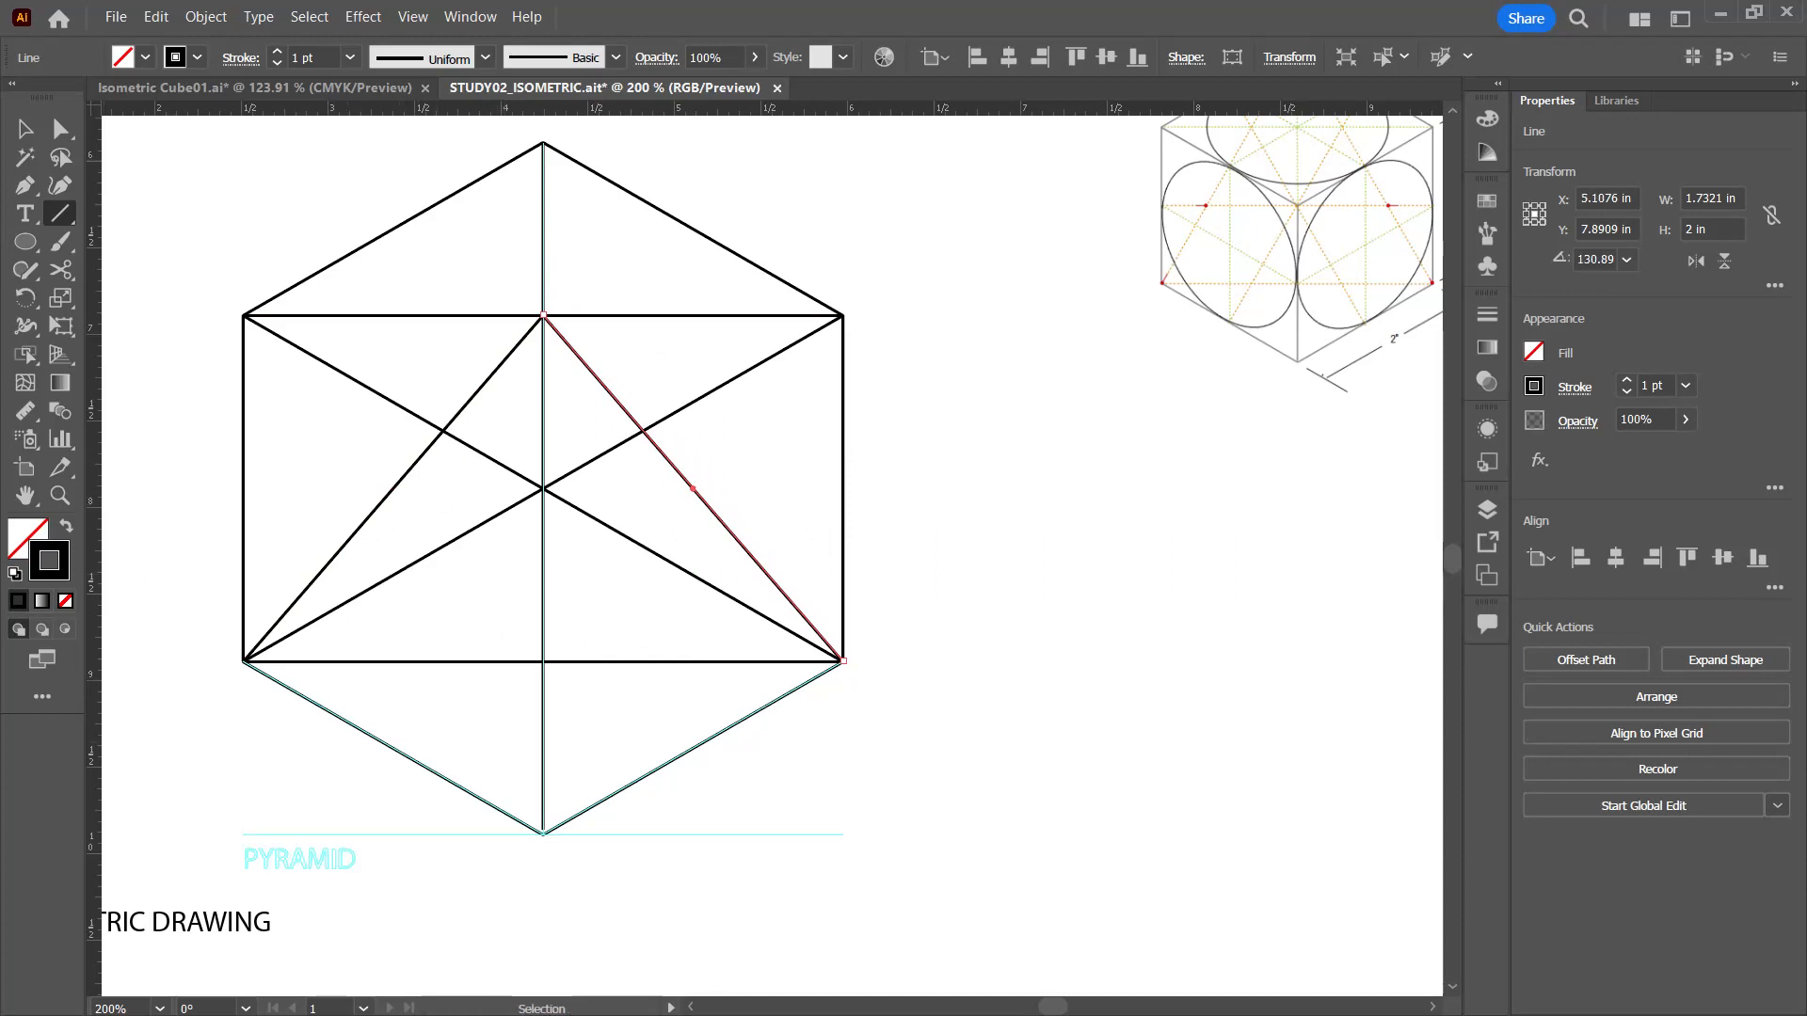
Step: Convert the base and top horizontal diagonals, left rear base edge, right front top edge and both rear top edges into guides
click(25, 129)
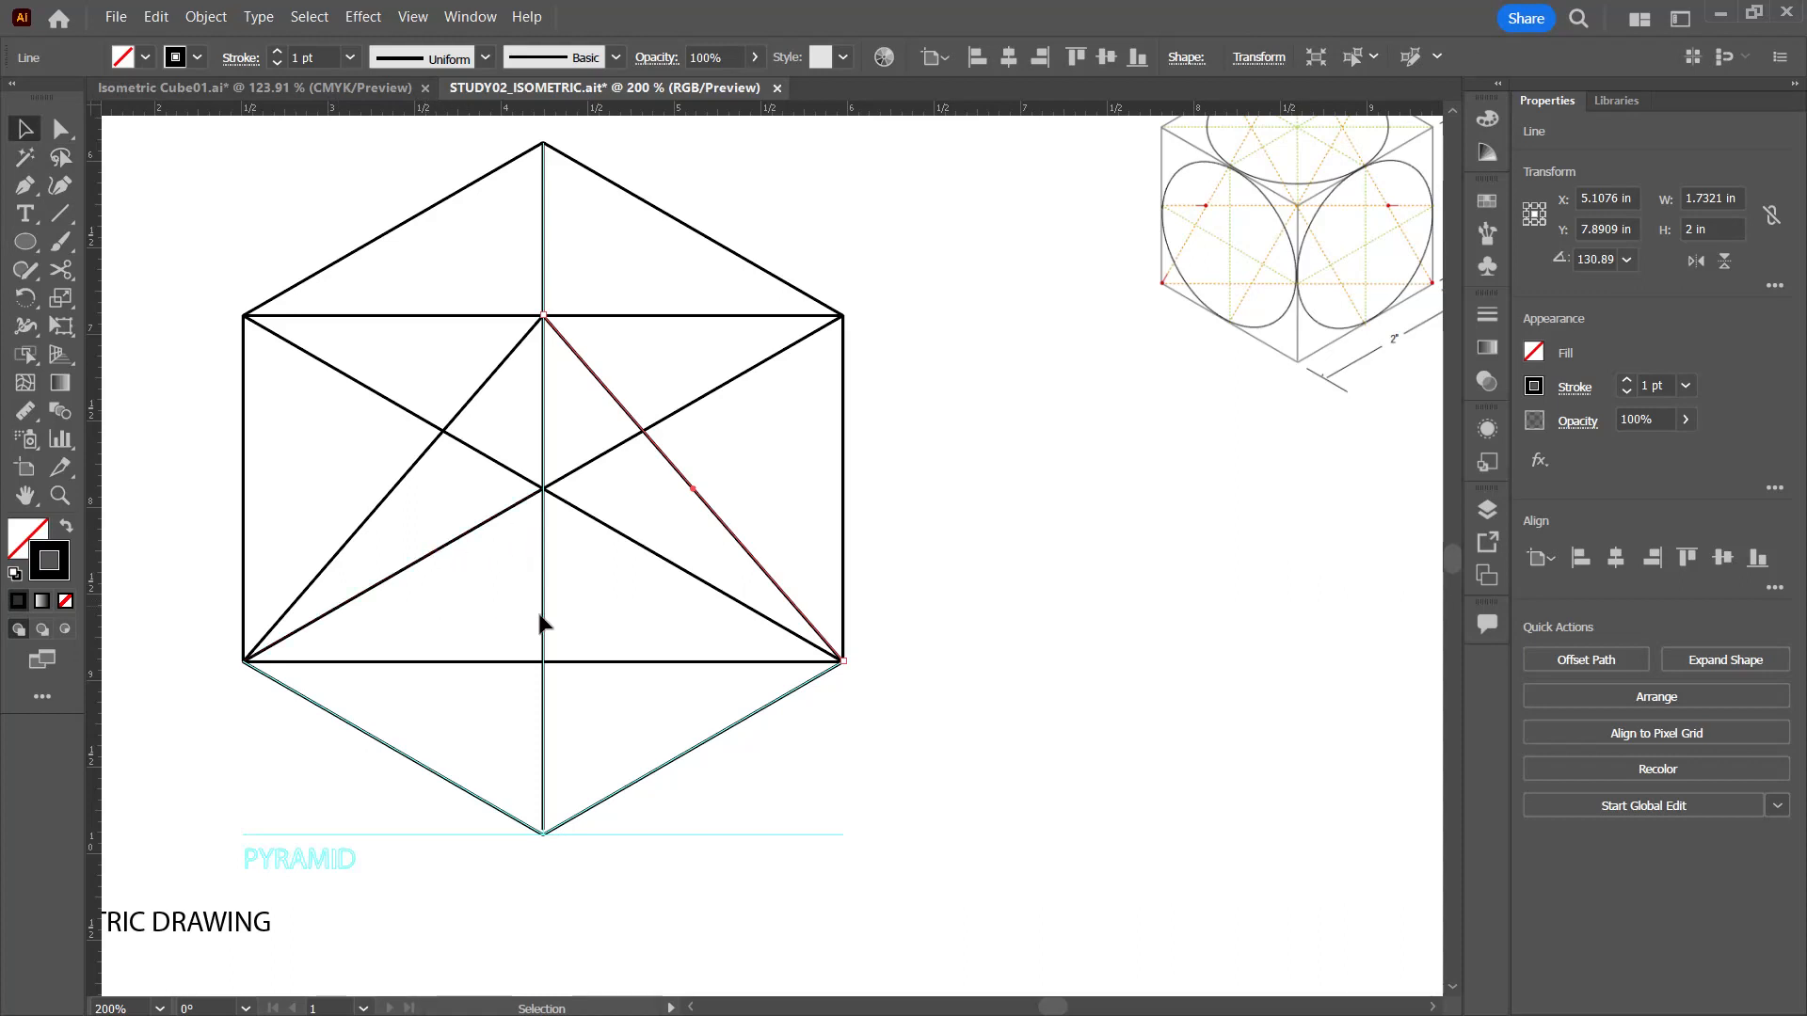
click(472, 664)
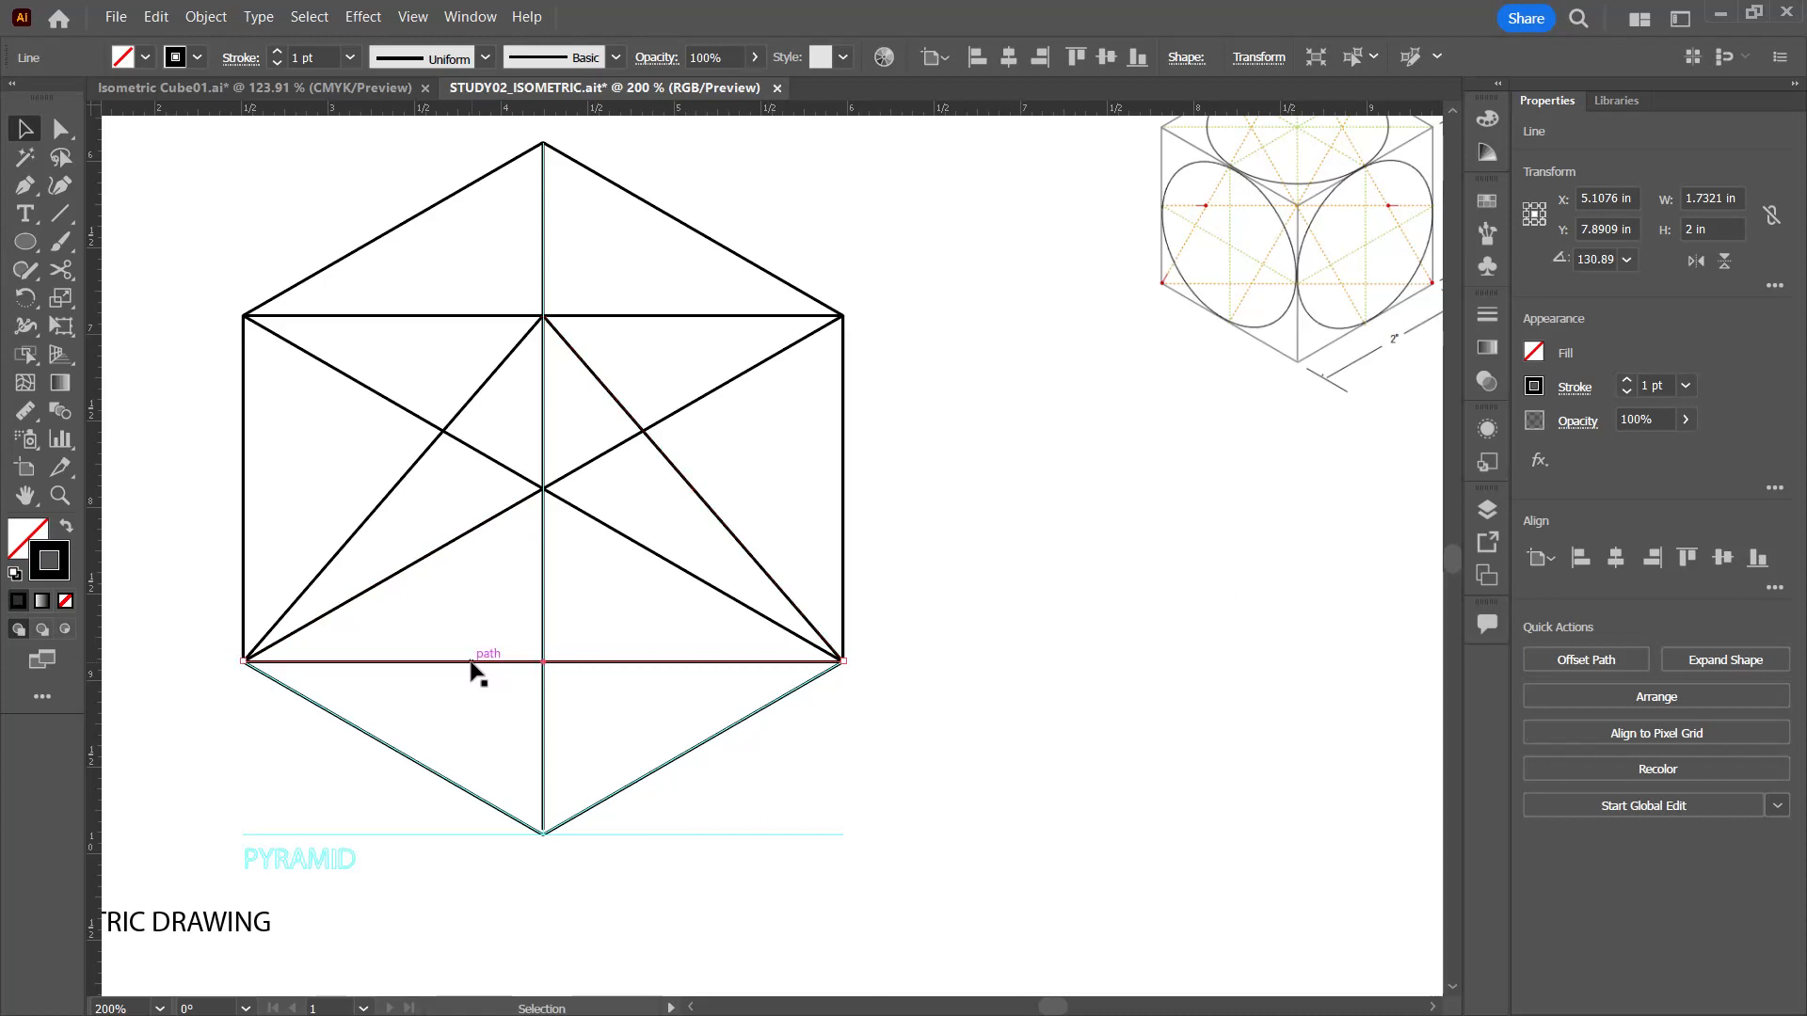
shift+click(456, 542)
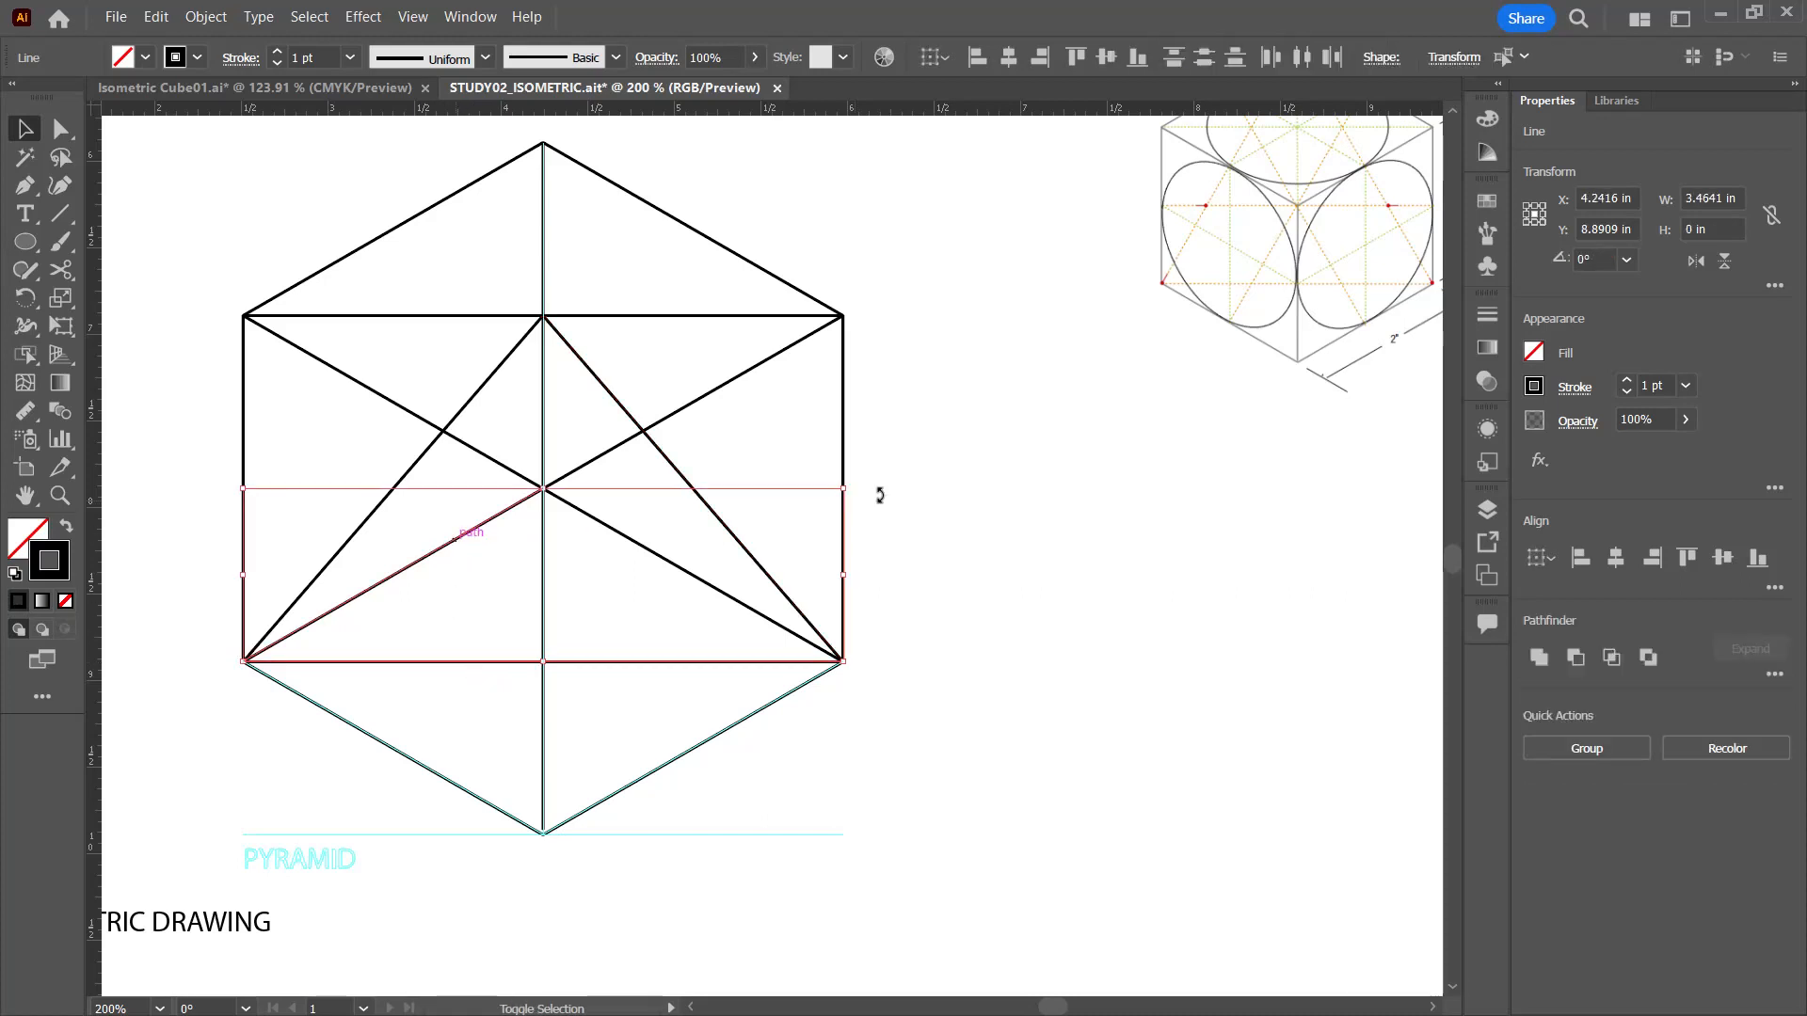
shift+click(621, 453)
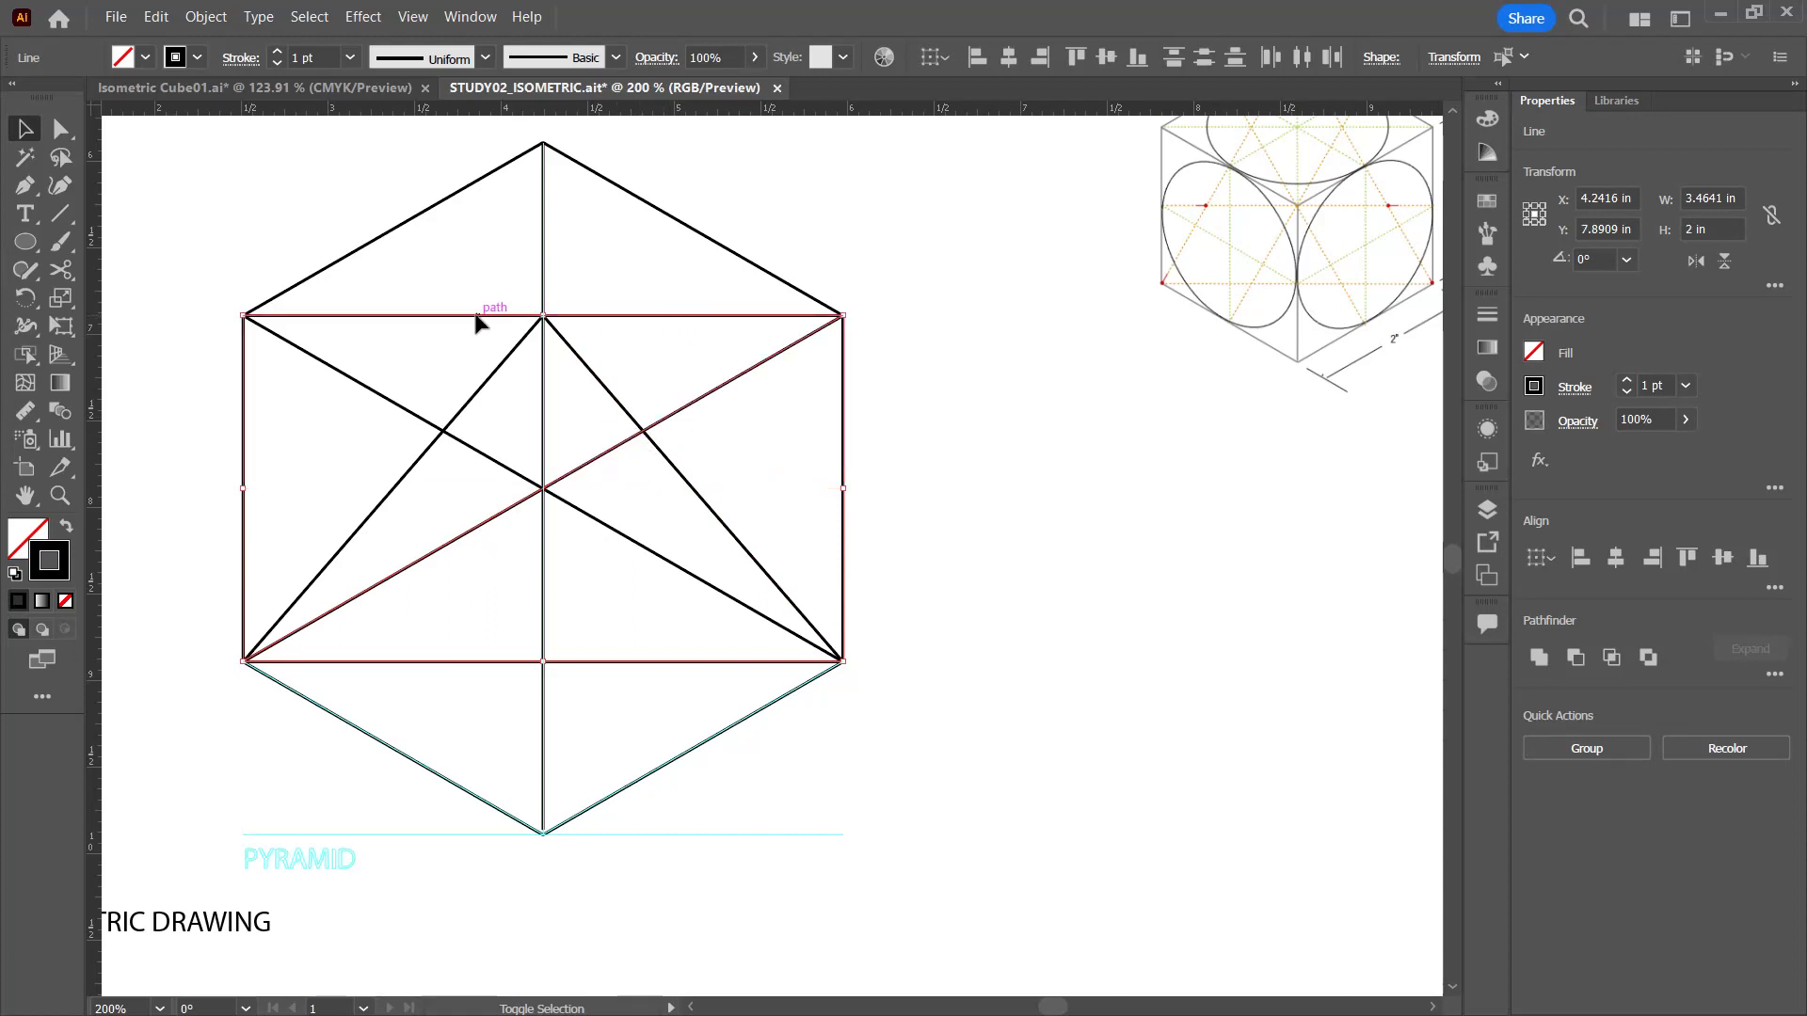
shift+click(704, 238)
shift+click(413, 219)
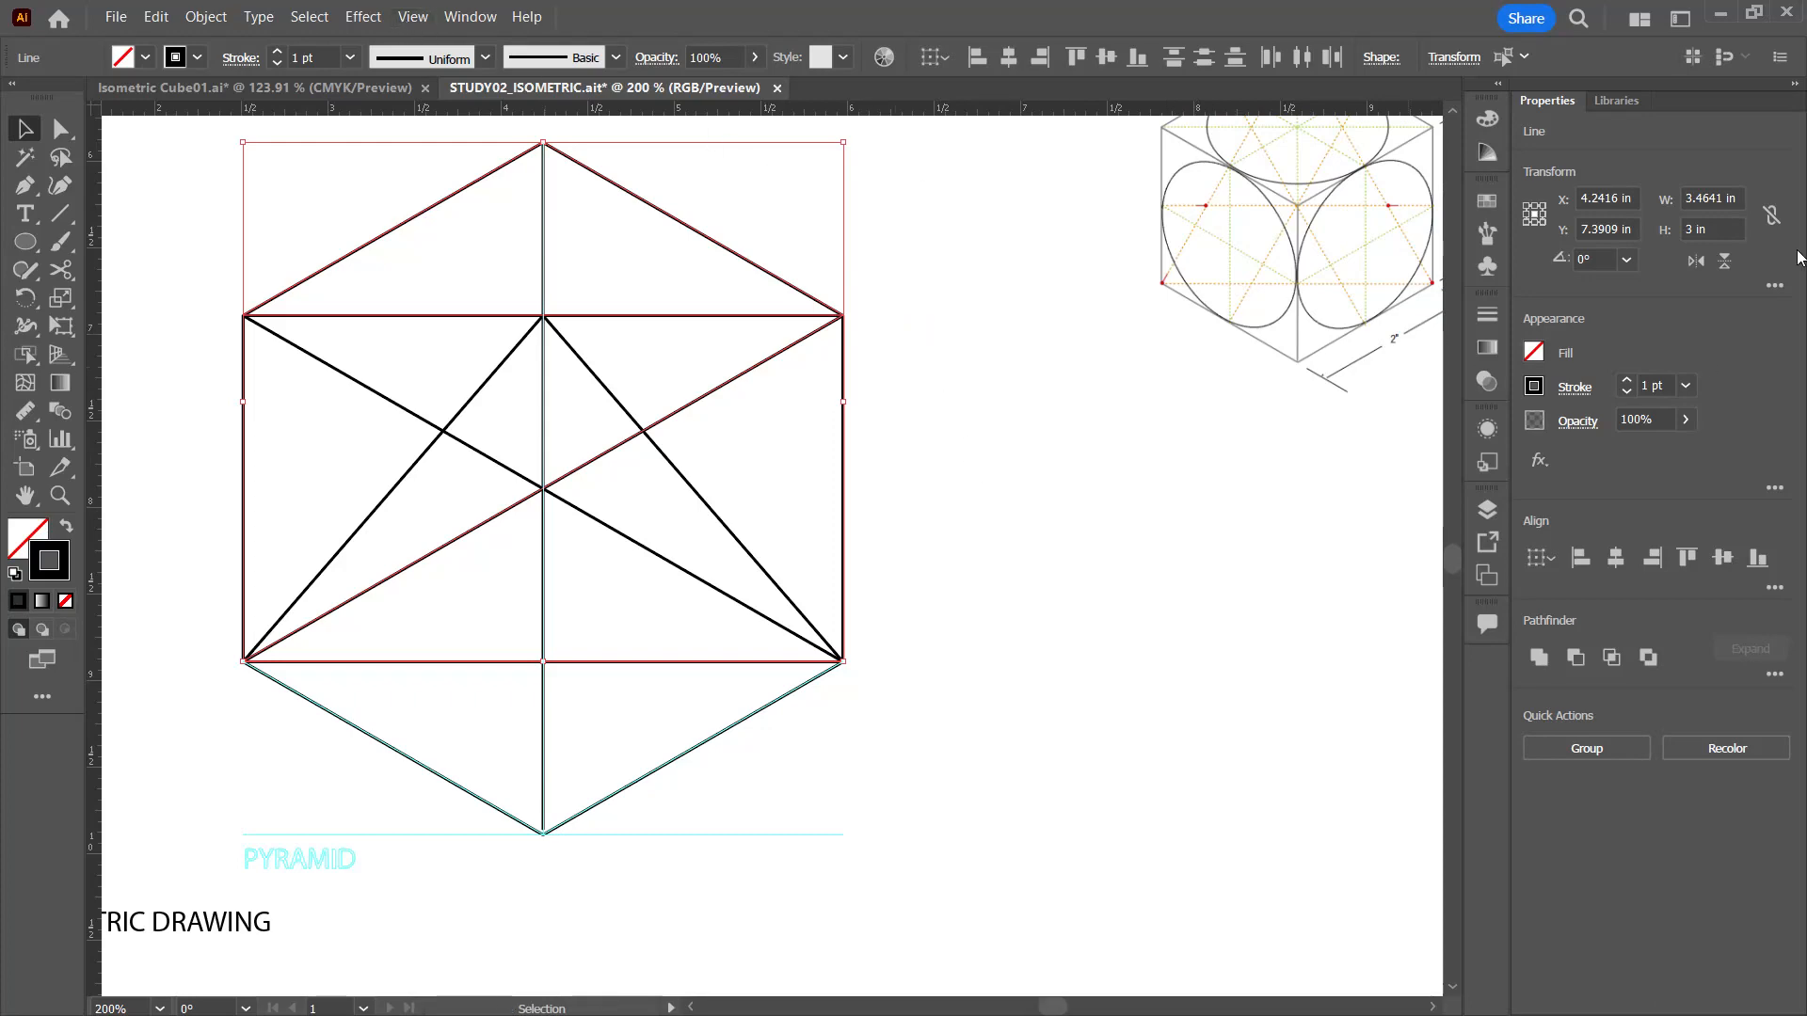
click(412, 17)
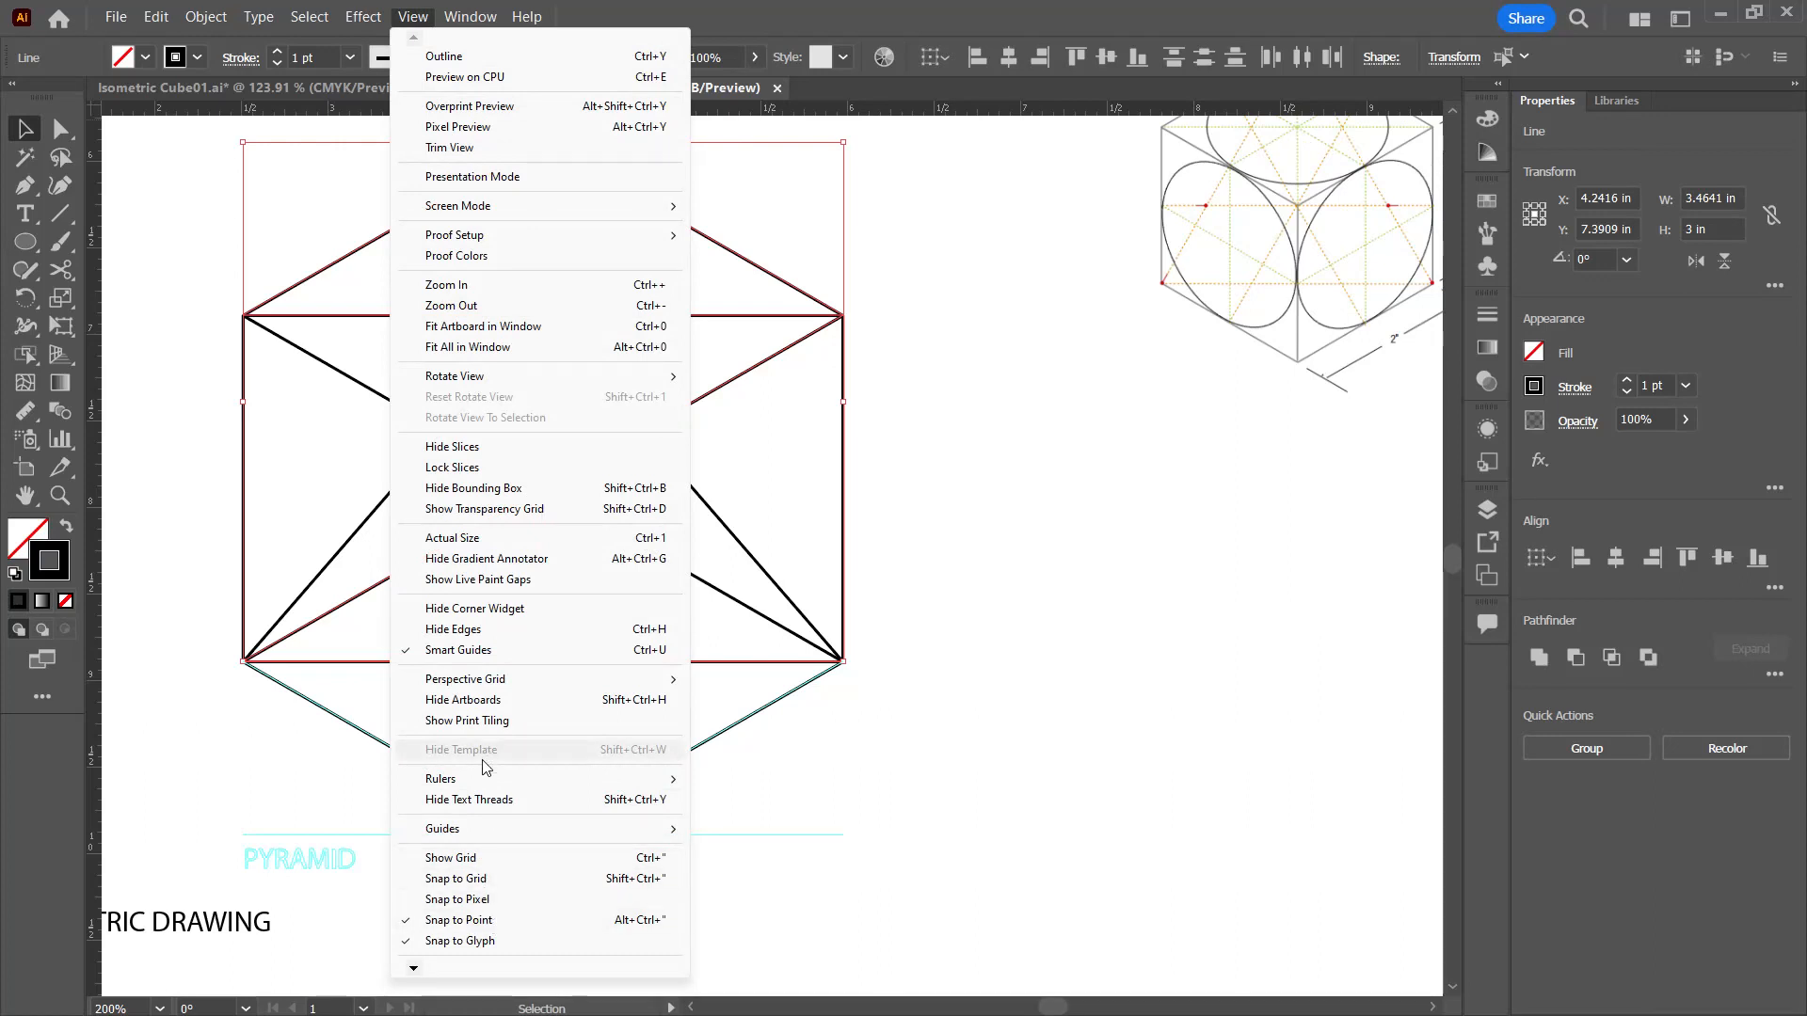
mouse_move(484, 830)
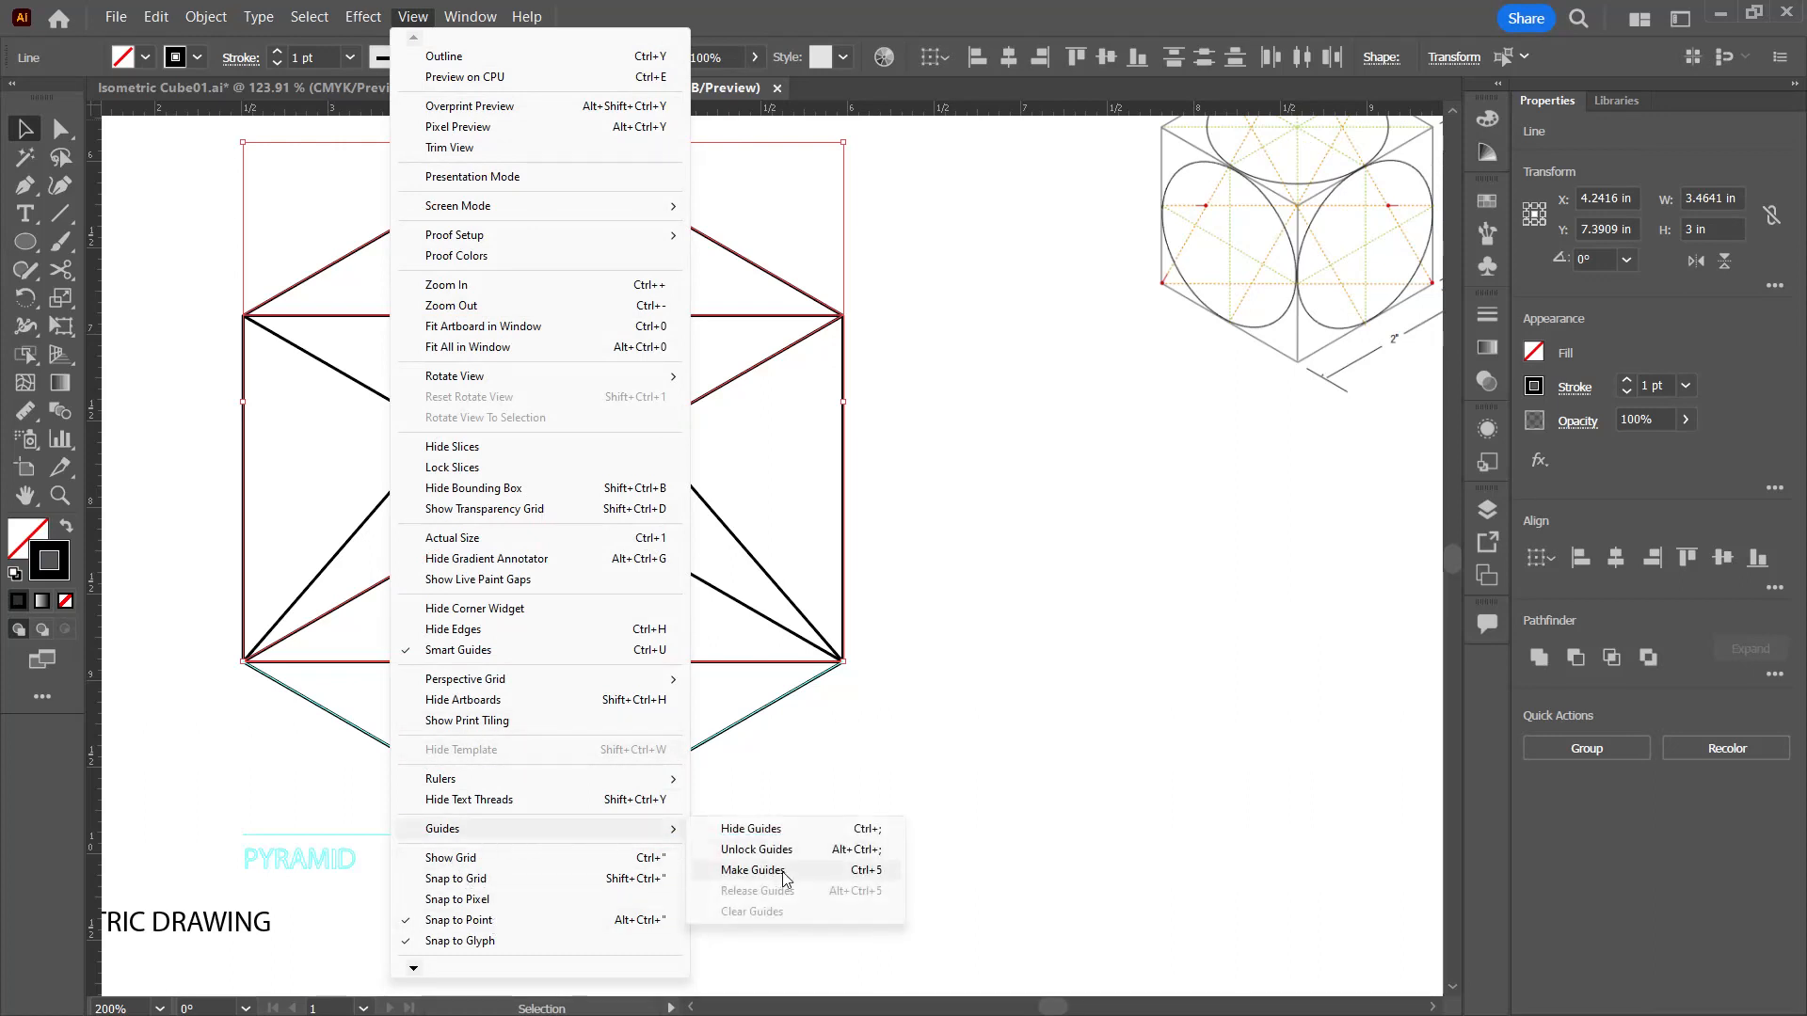
click(781, 871)
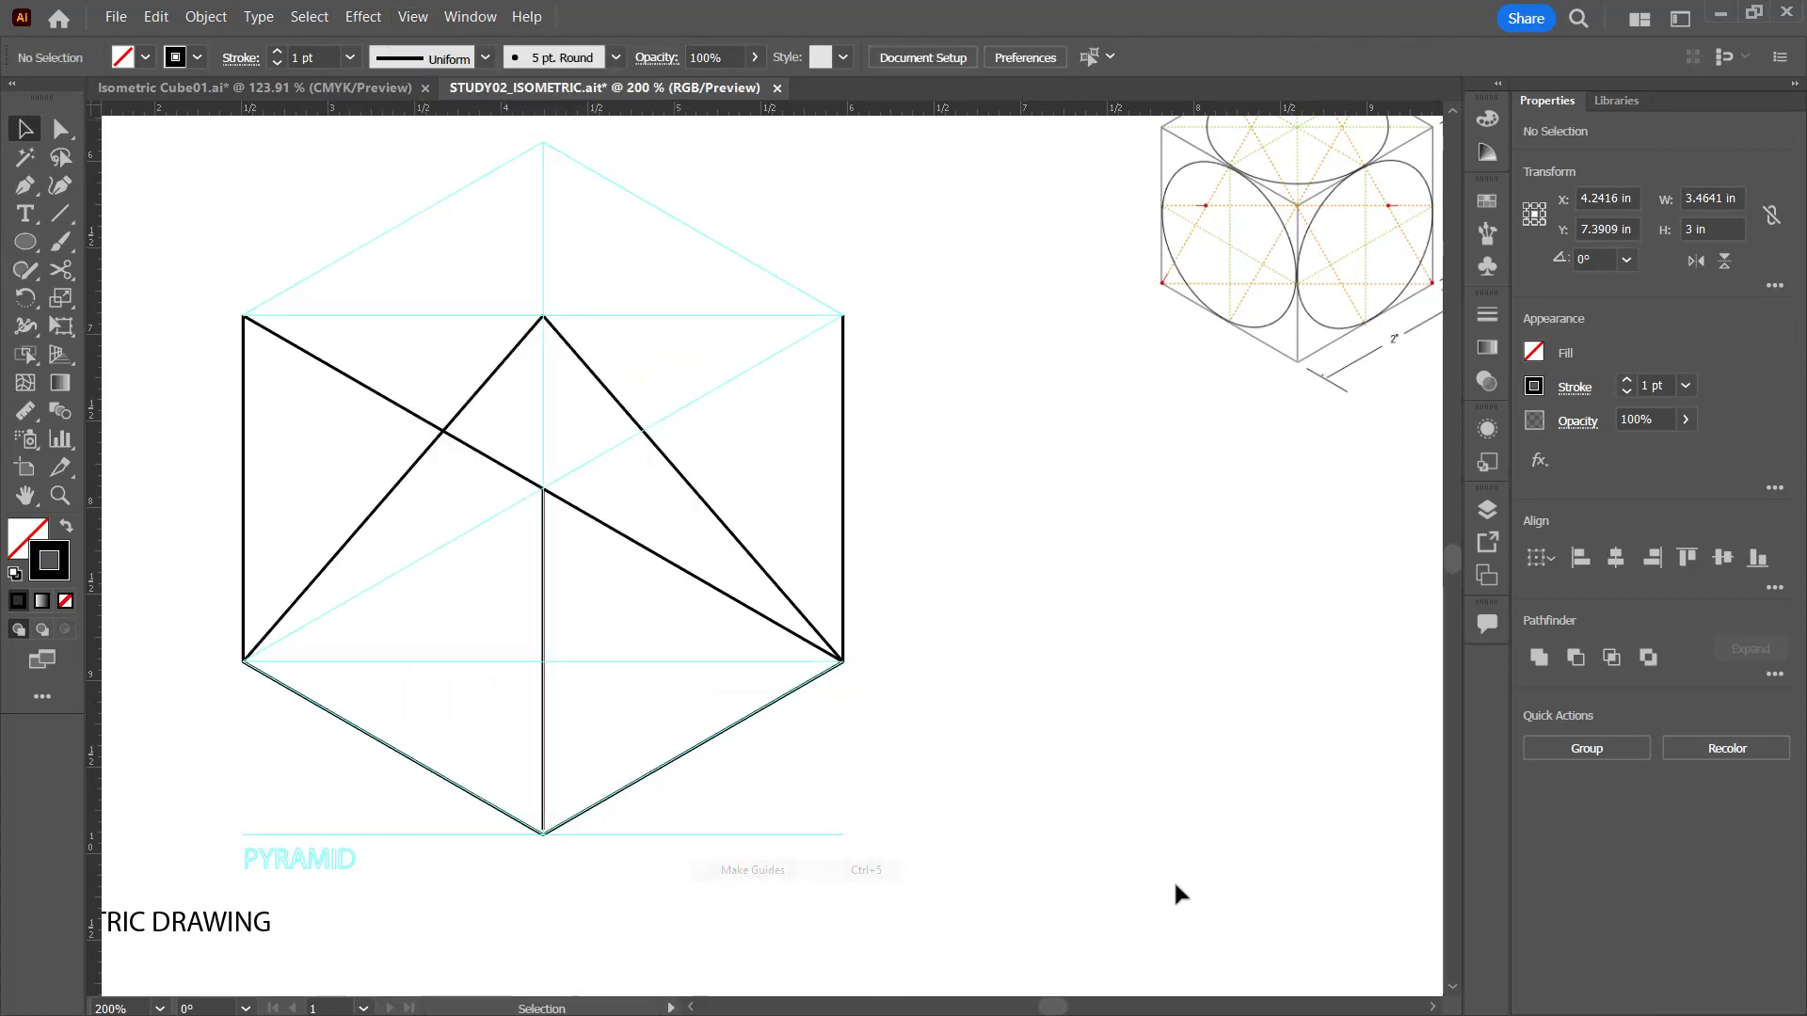
Step: Convert the left front top edge, both side verticals, the right rear base edge and the base's vertical diagonal into guides
click(487, 456)
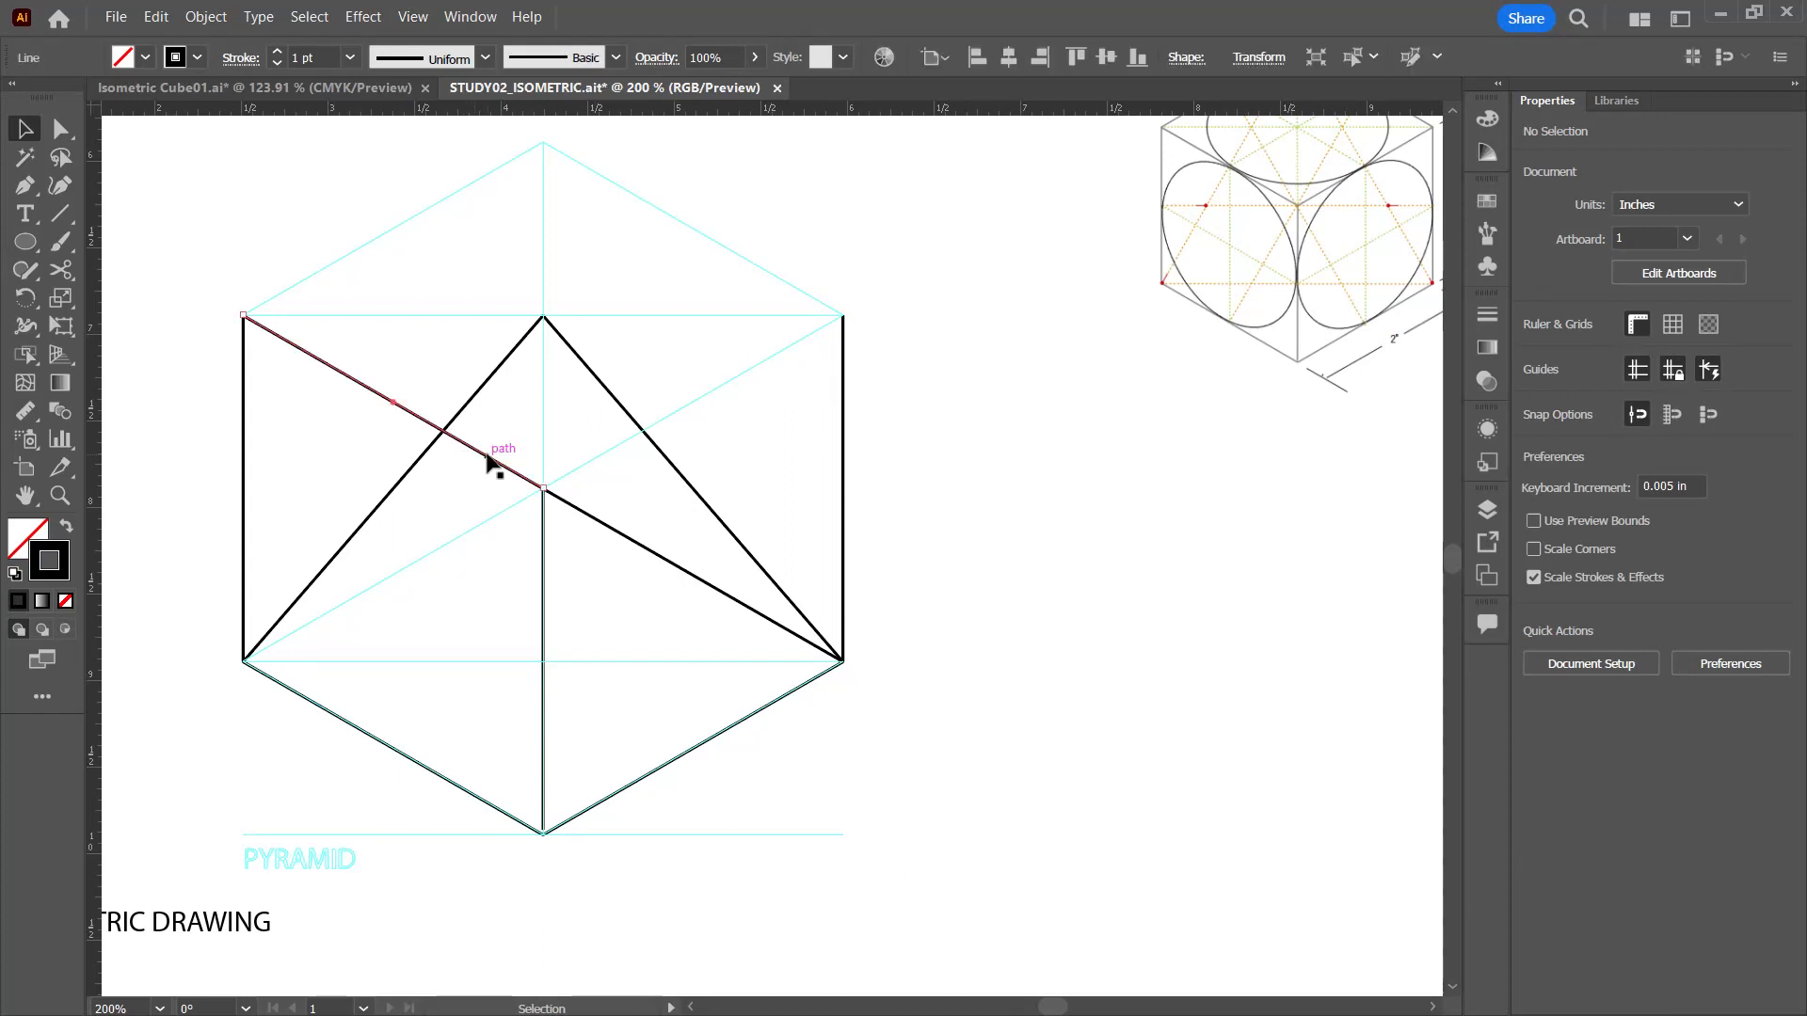
shift+click(243, 472)
shift+click(842, 538)
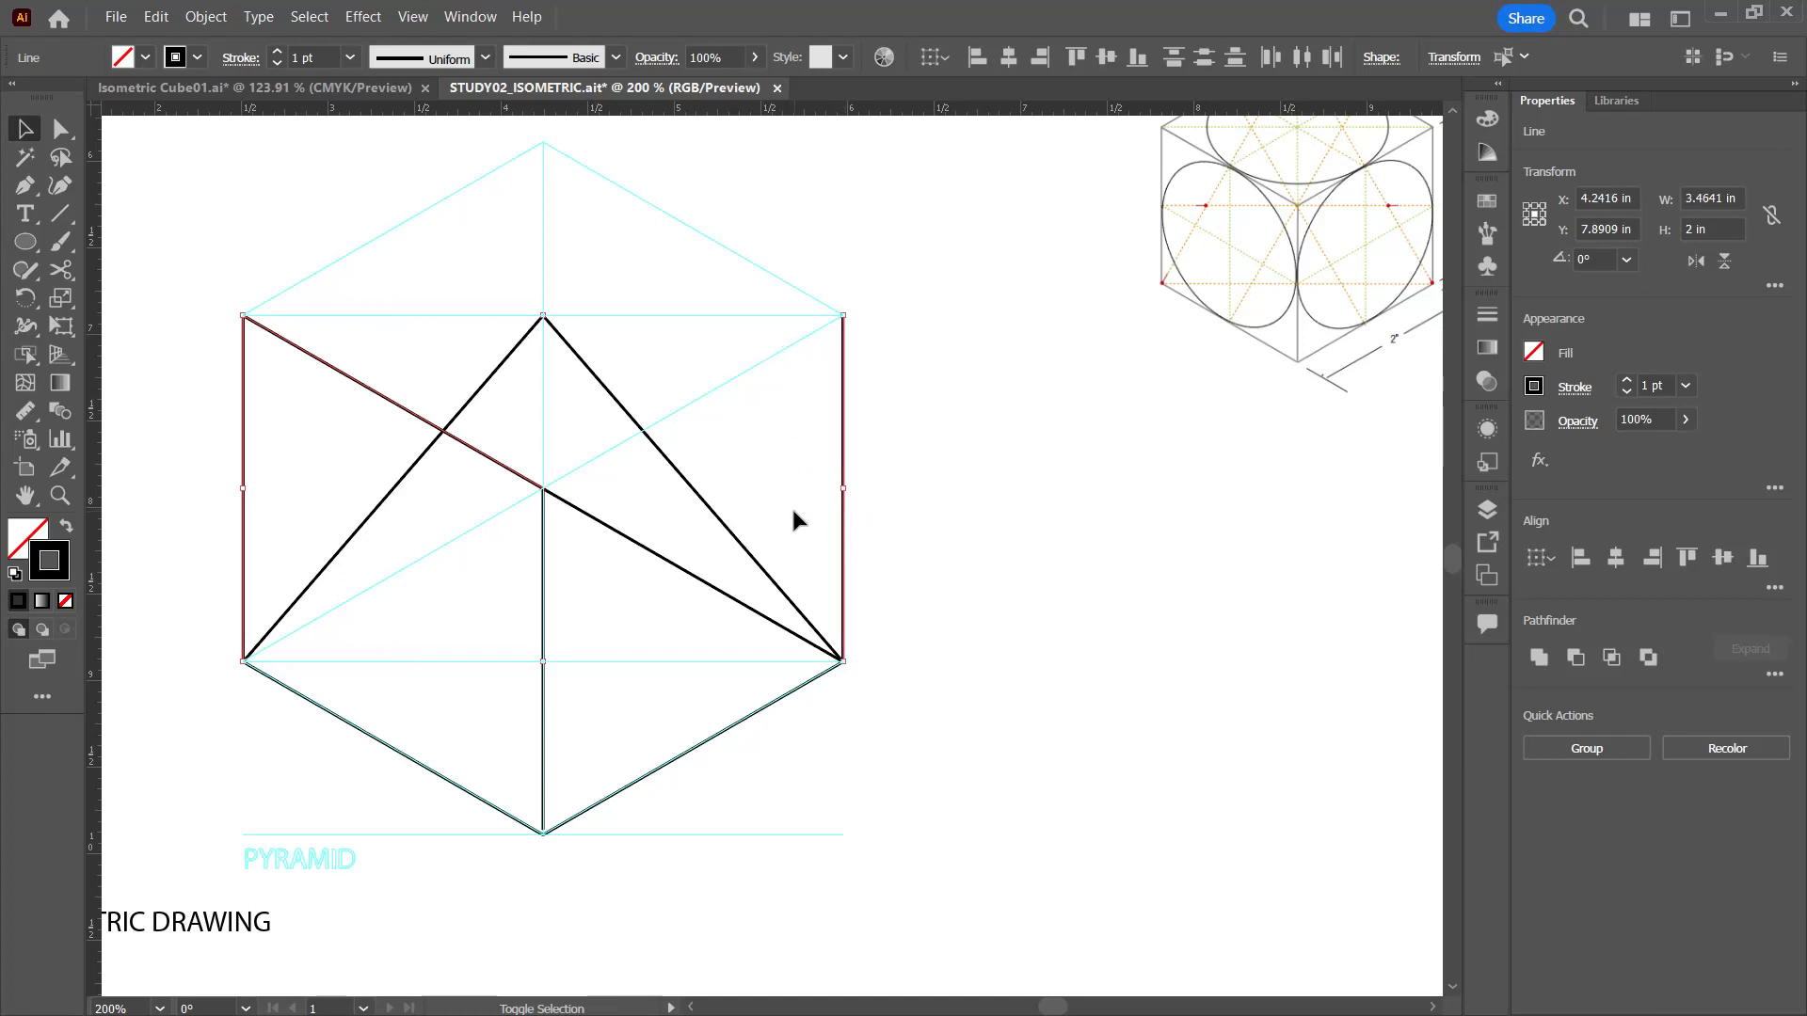
shift+click(673, 564)
shift+click(543, 621)
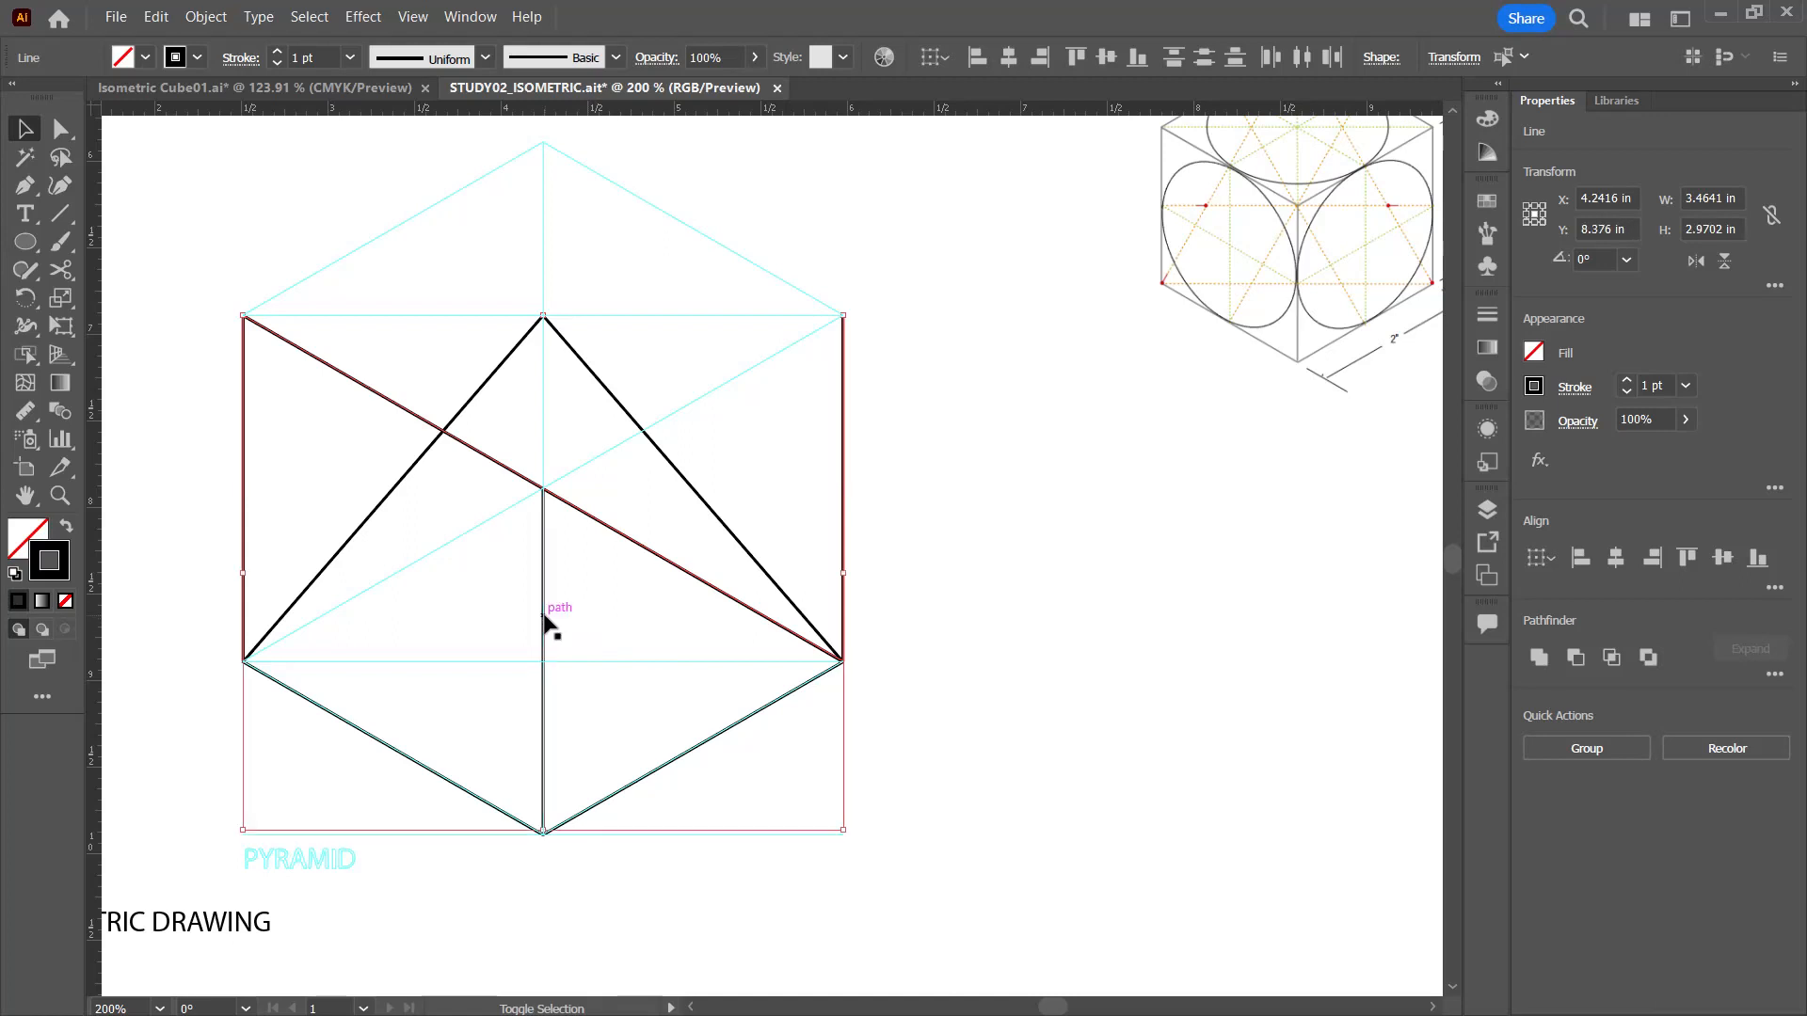
key(ctrl+5)
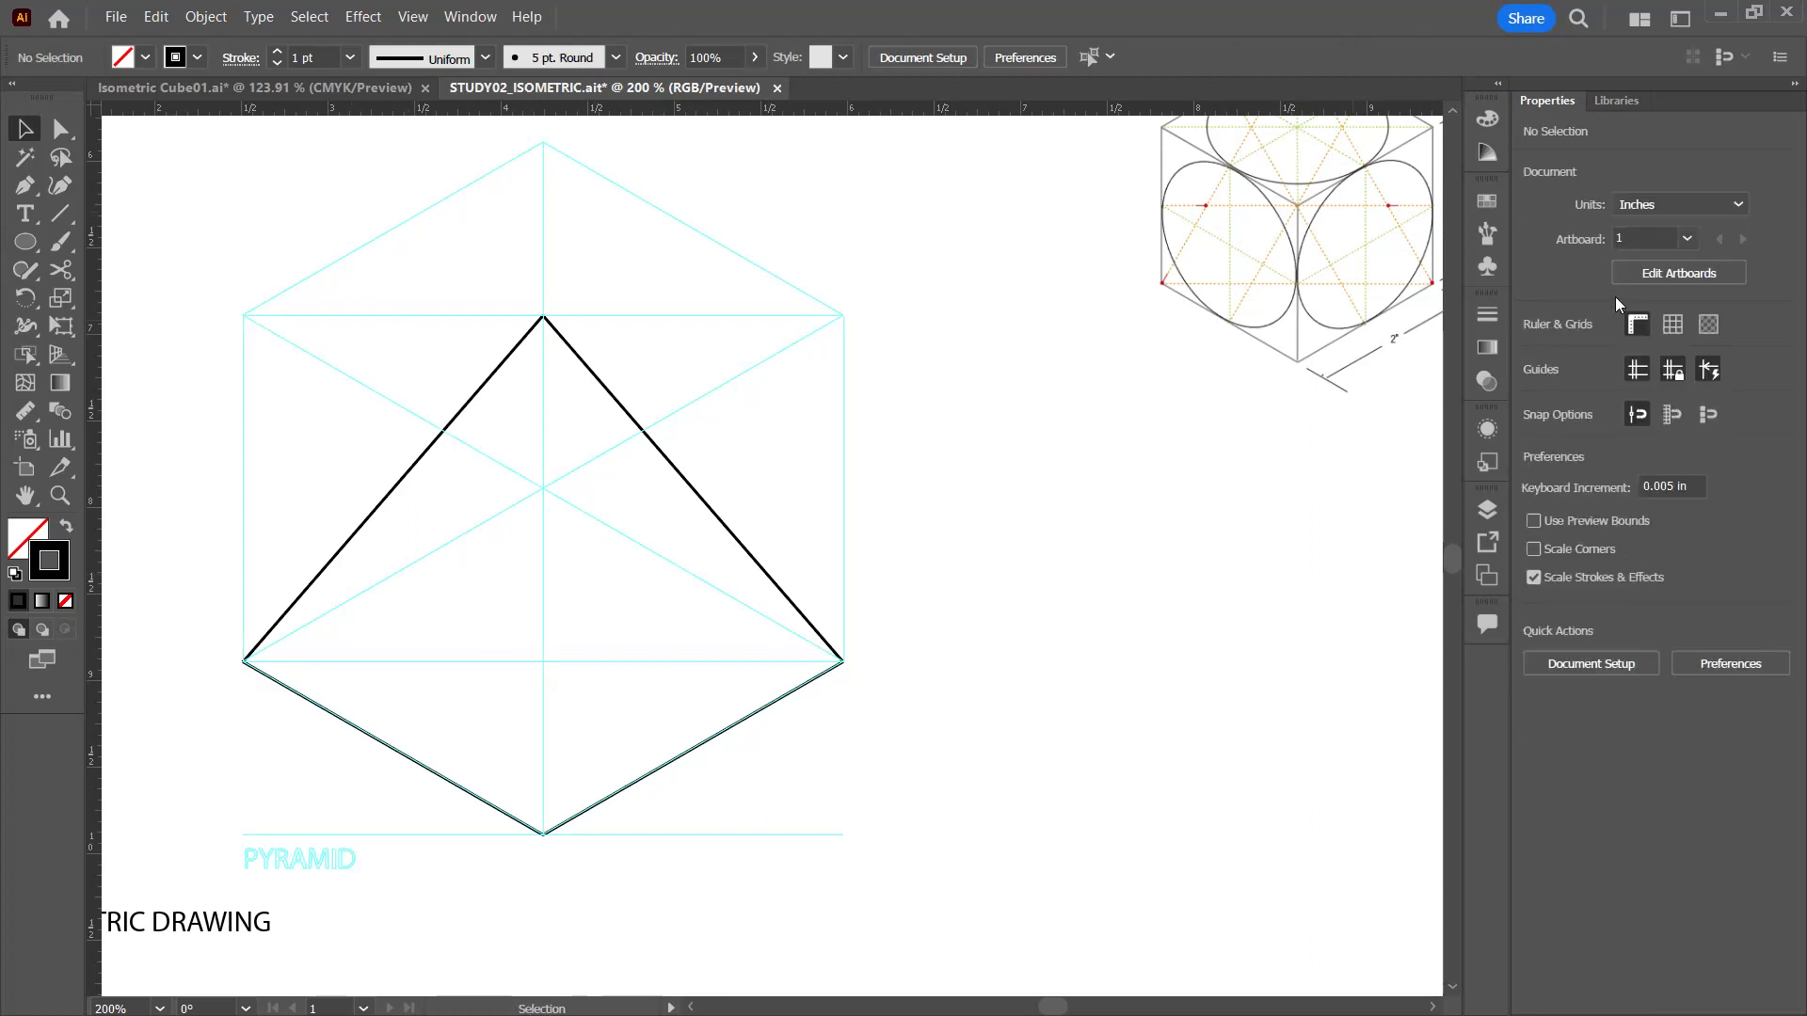
Step: Draw the pyramid's front edge from the base's front corner up to the apex and deselect it
click(25, 157)
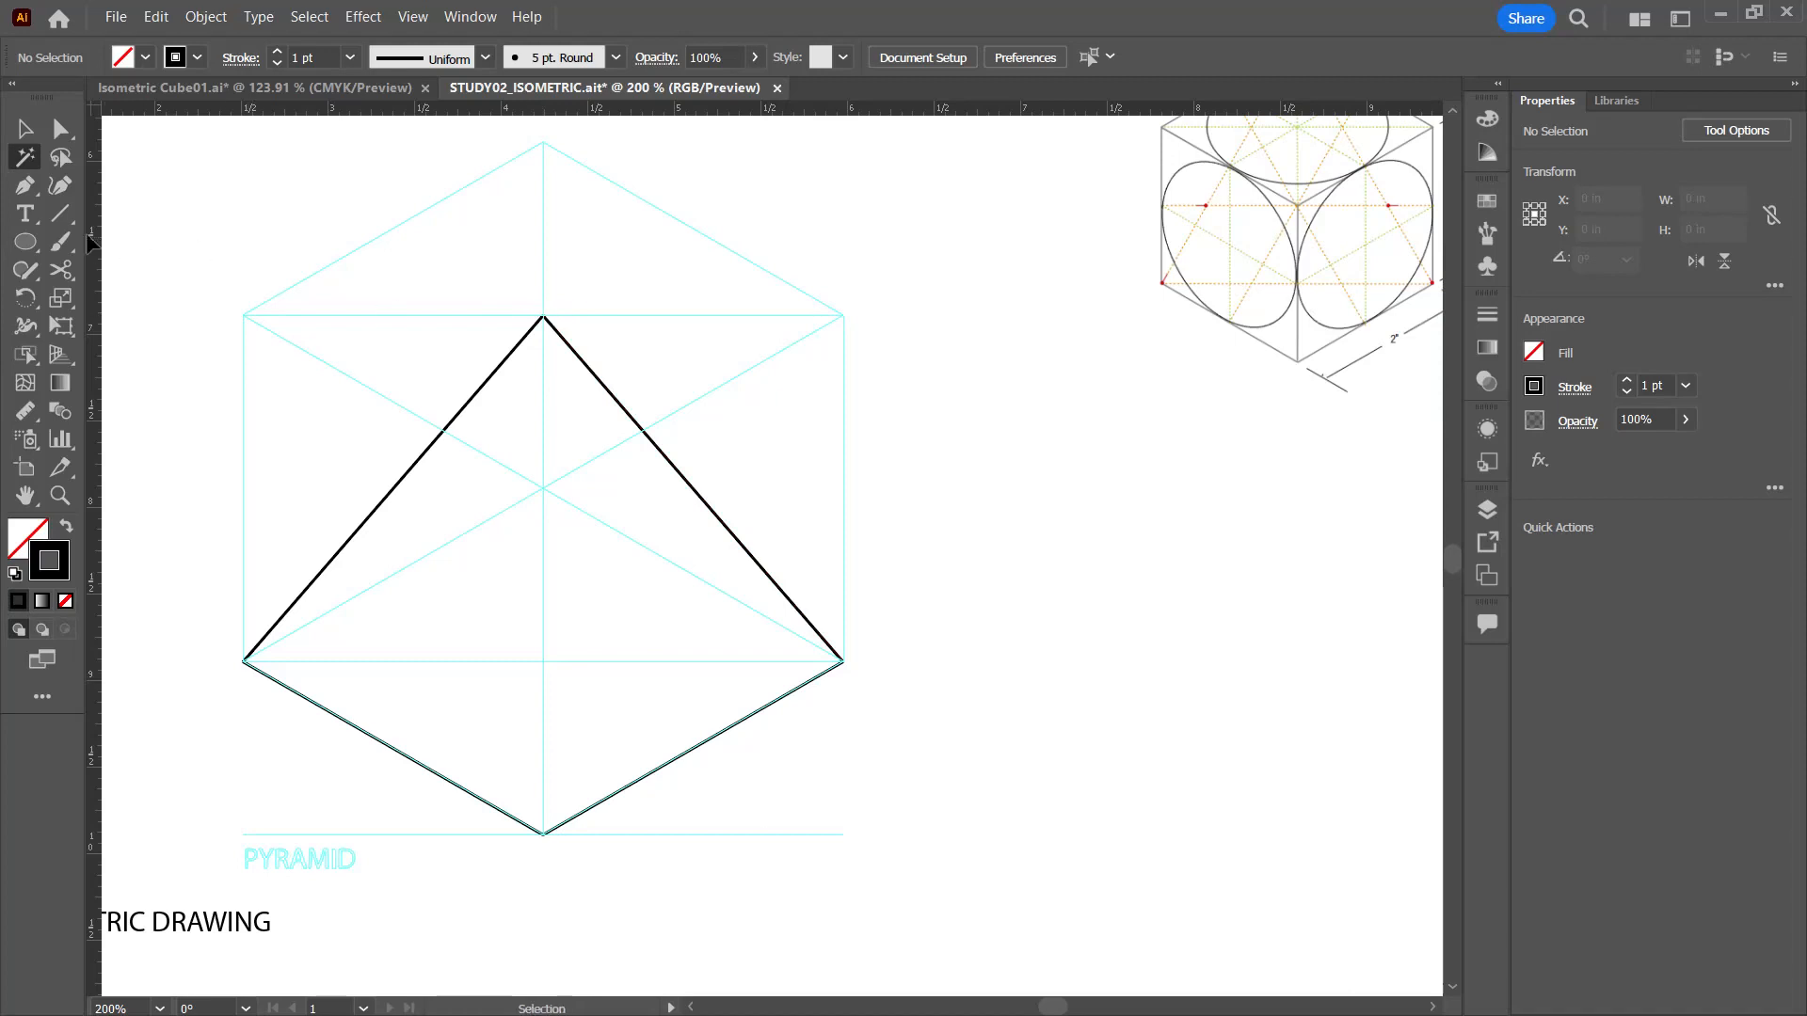
click(61, 214)
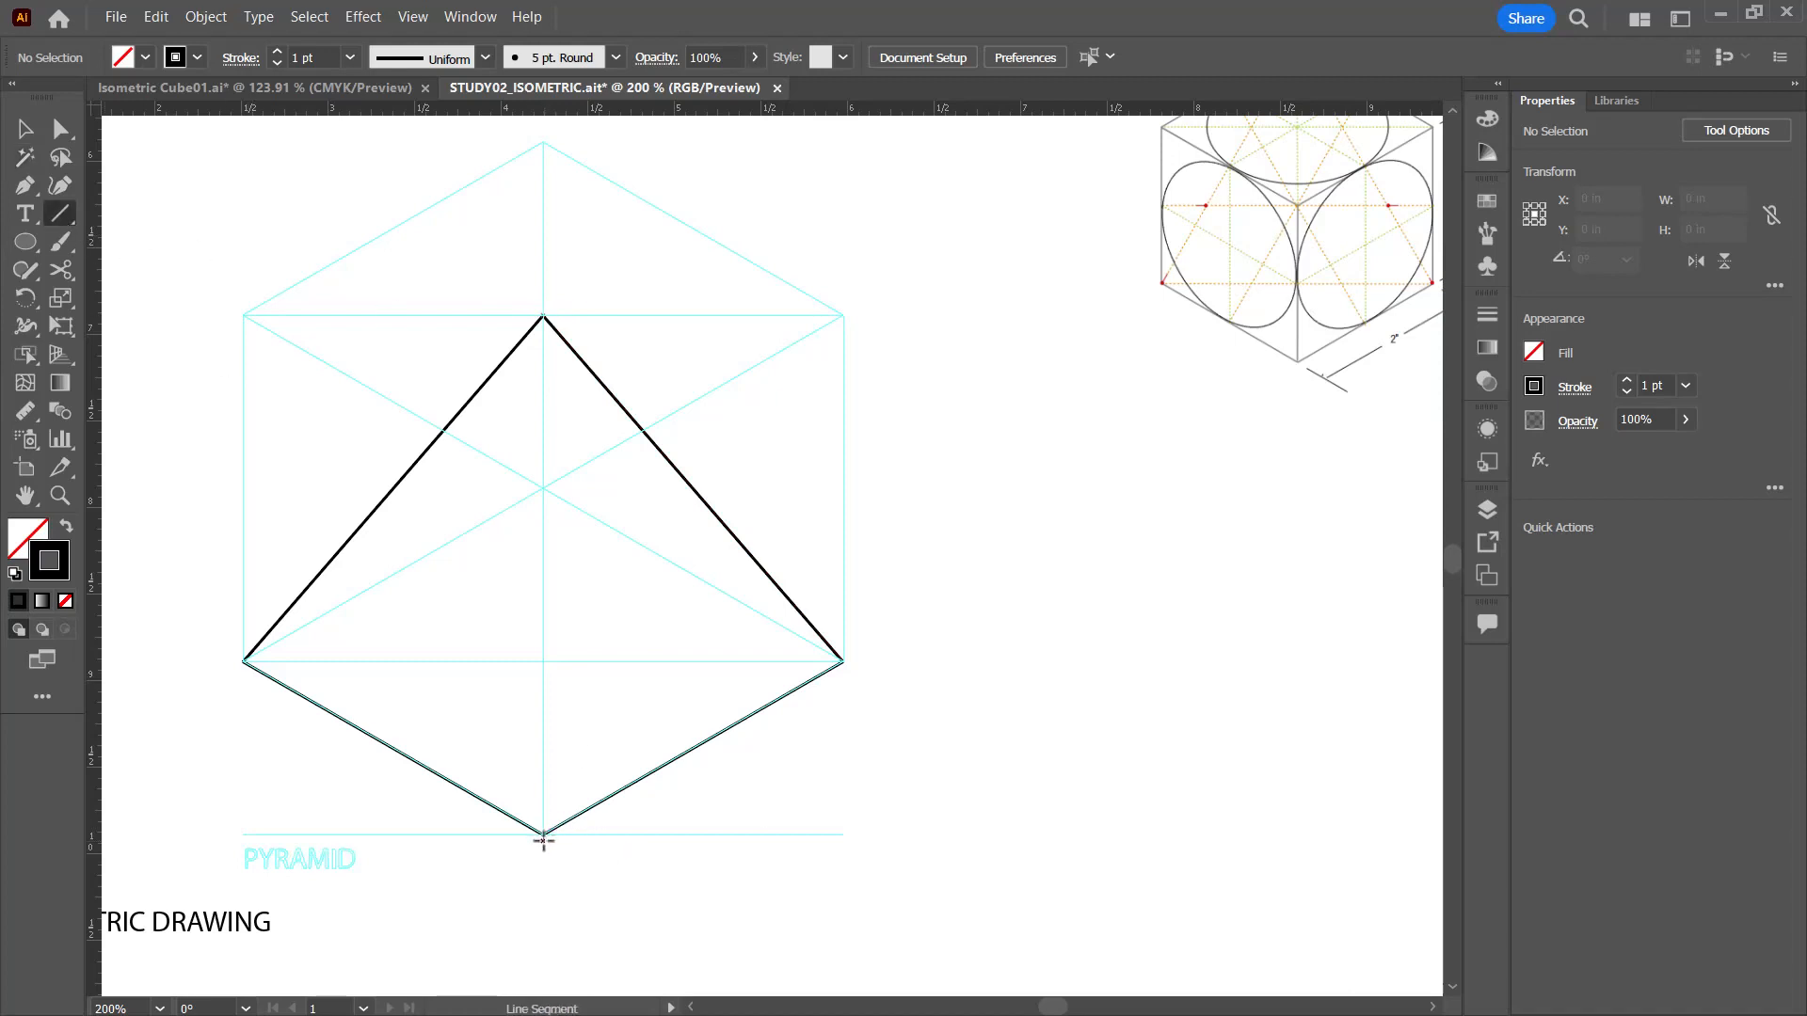
drag(544, 833, 543, 314)
click(26, 129)
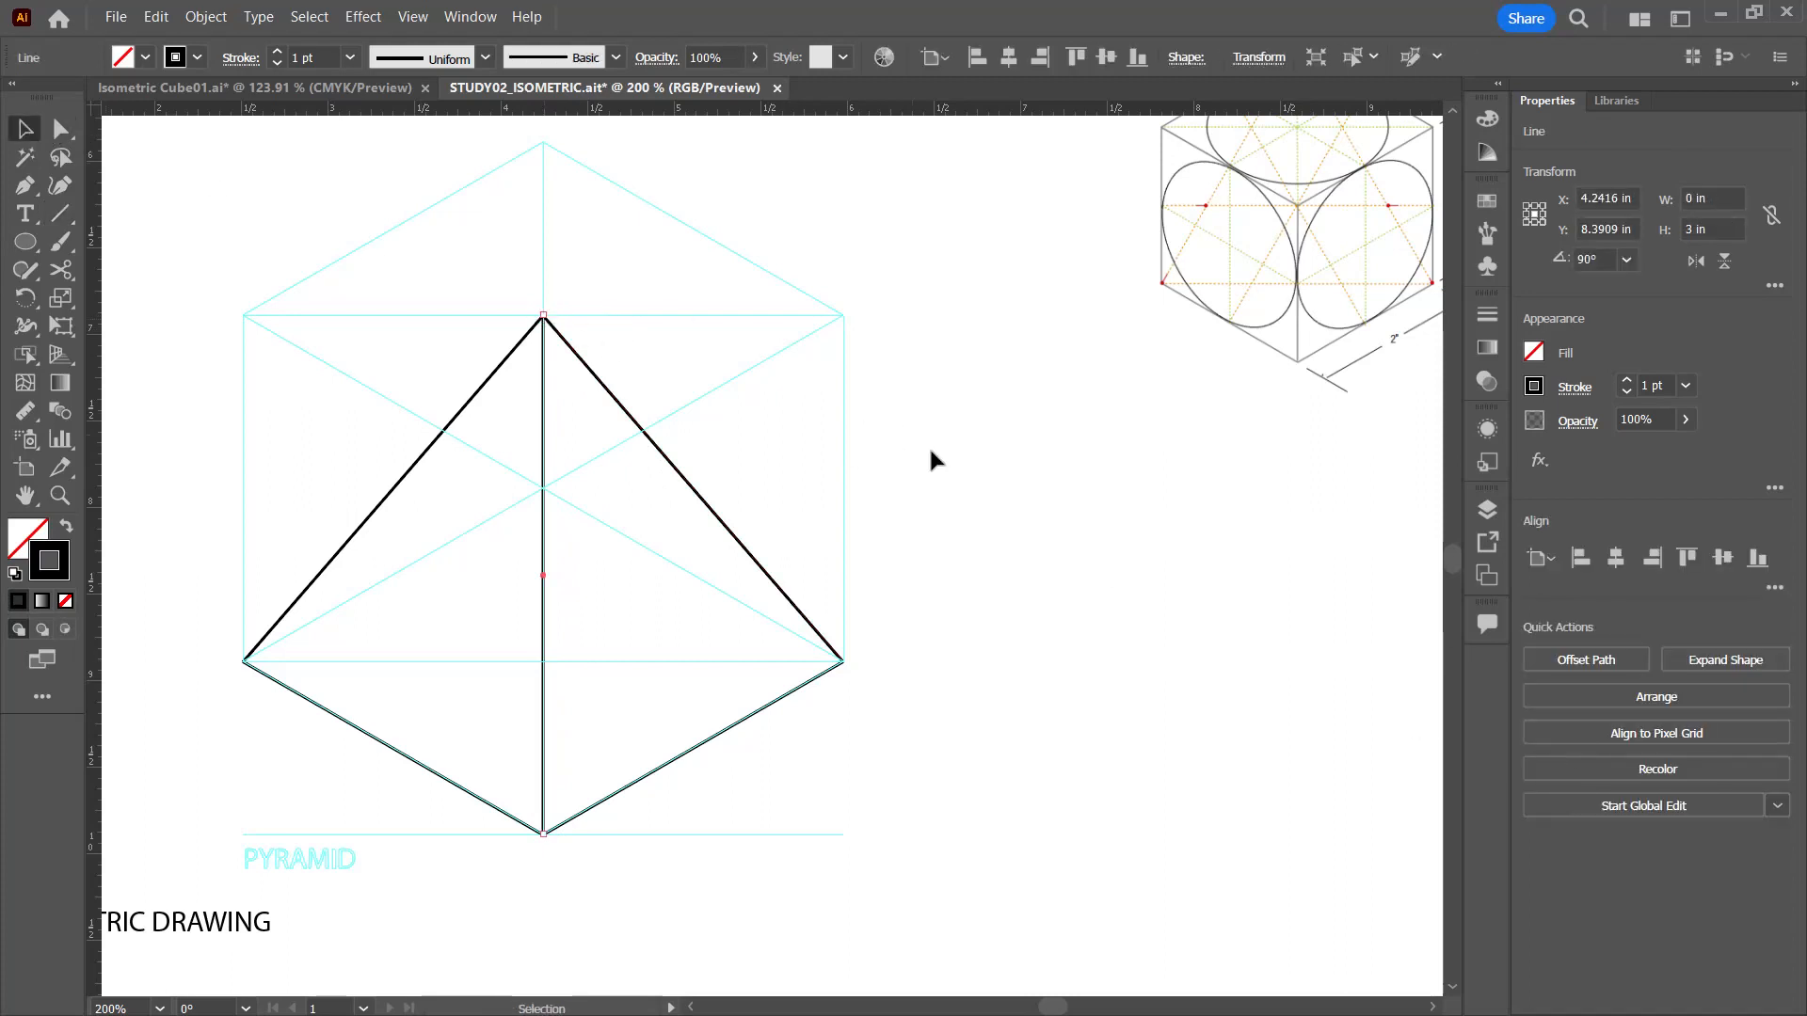
click(1031, 501)
Step: Examine the ellipse reference cube and the ellipse construction in the Isometric Cube01 document, and return to STUDY02_ISOMETRIC
drag(1031, 500, 927, 489)
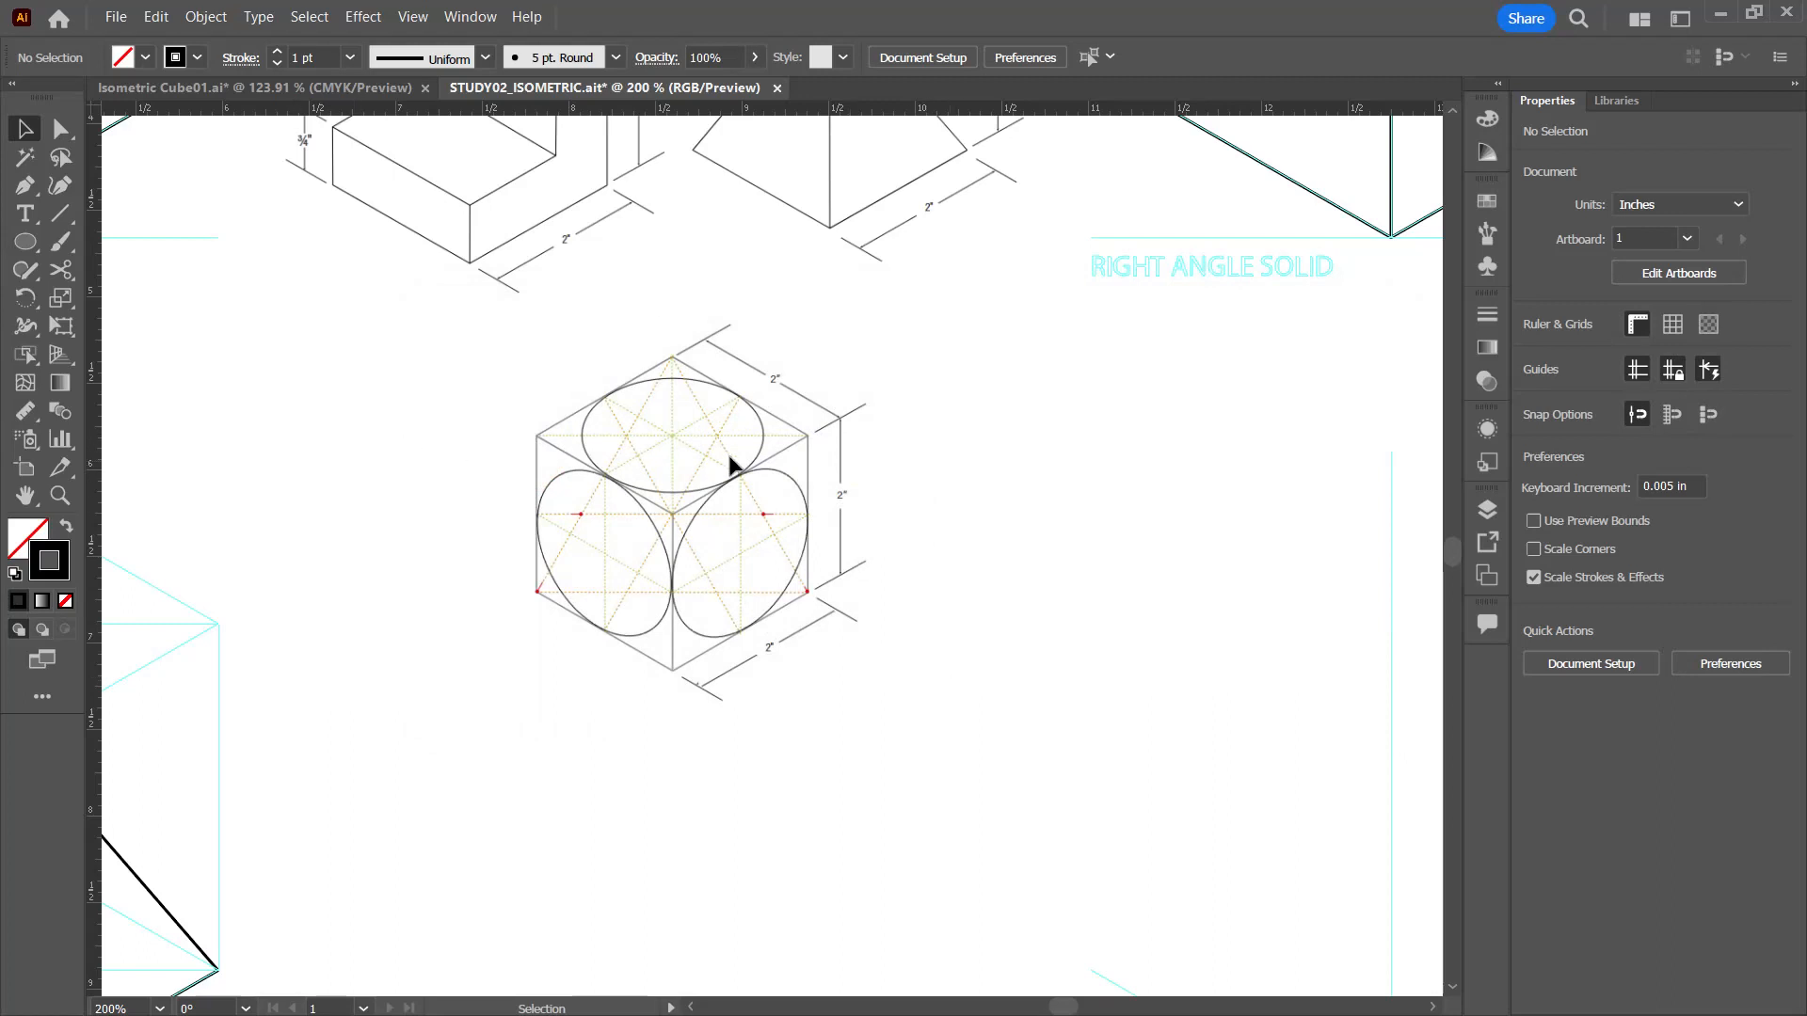
click(237, 92)
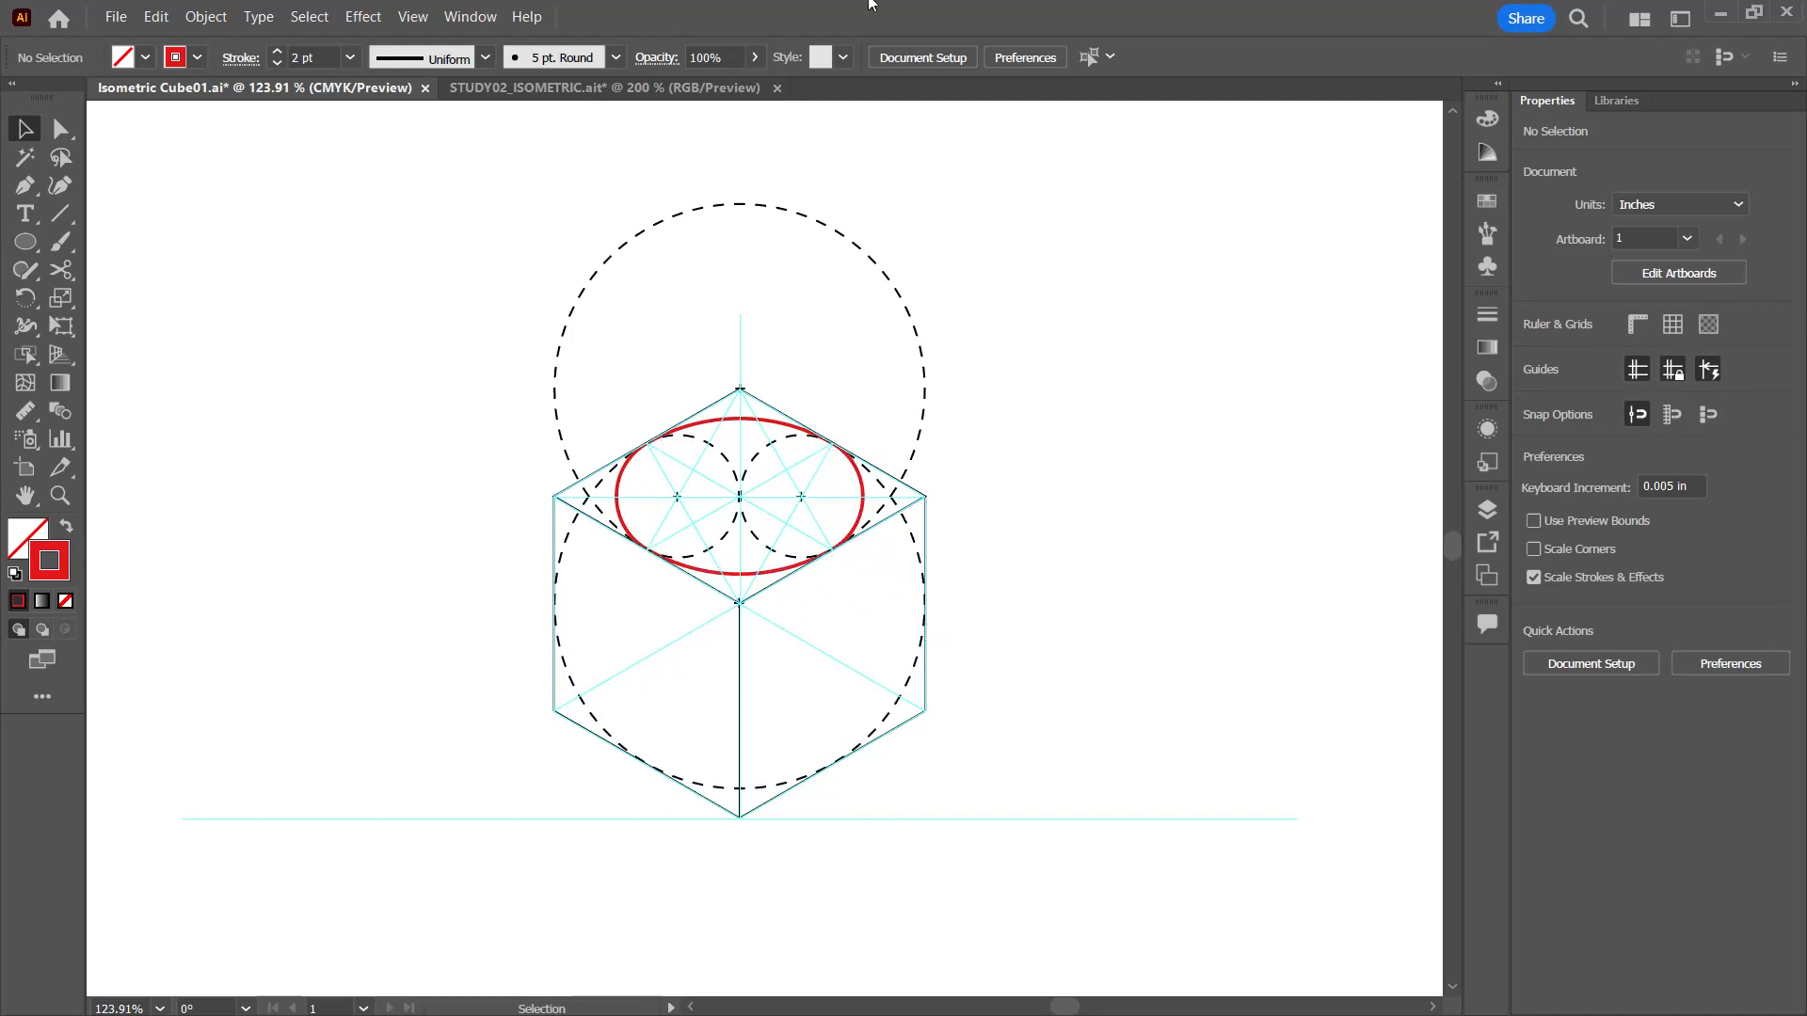
click(553, 90)
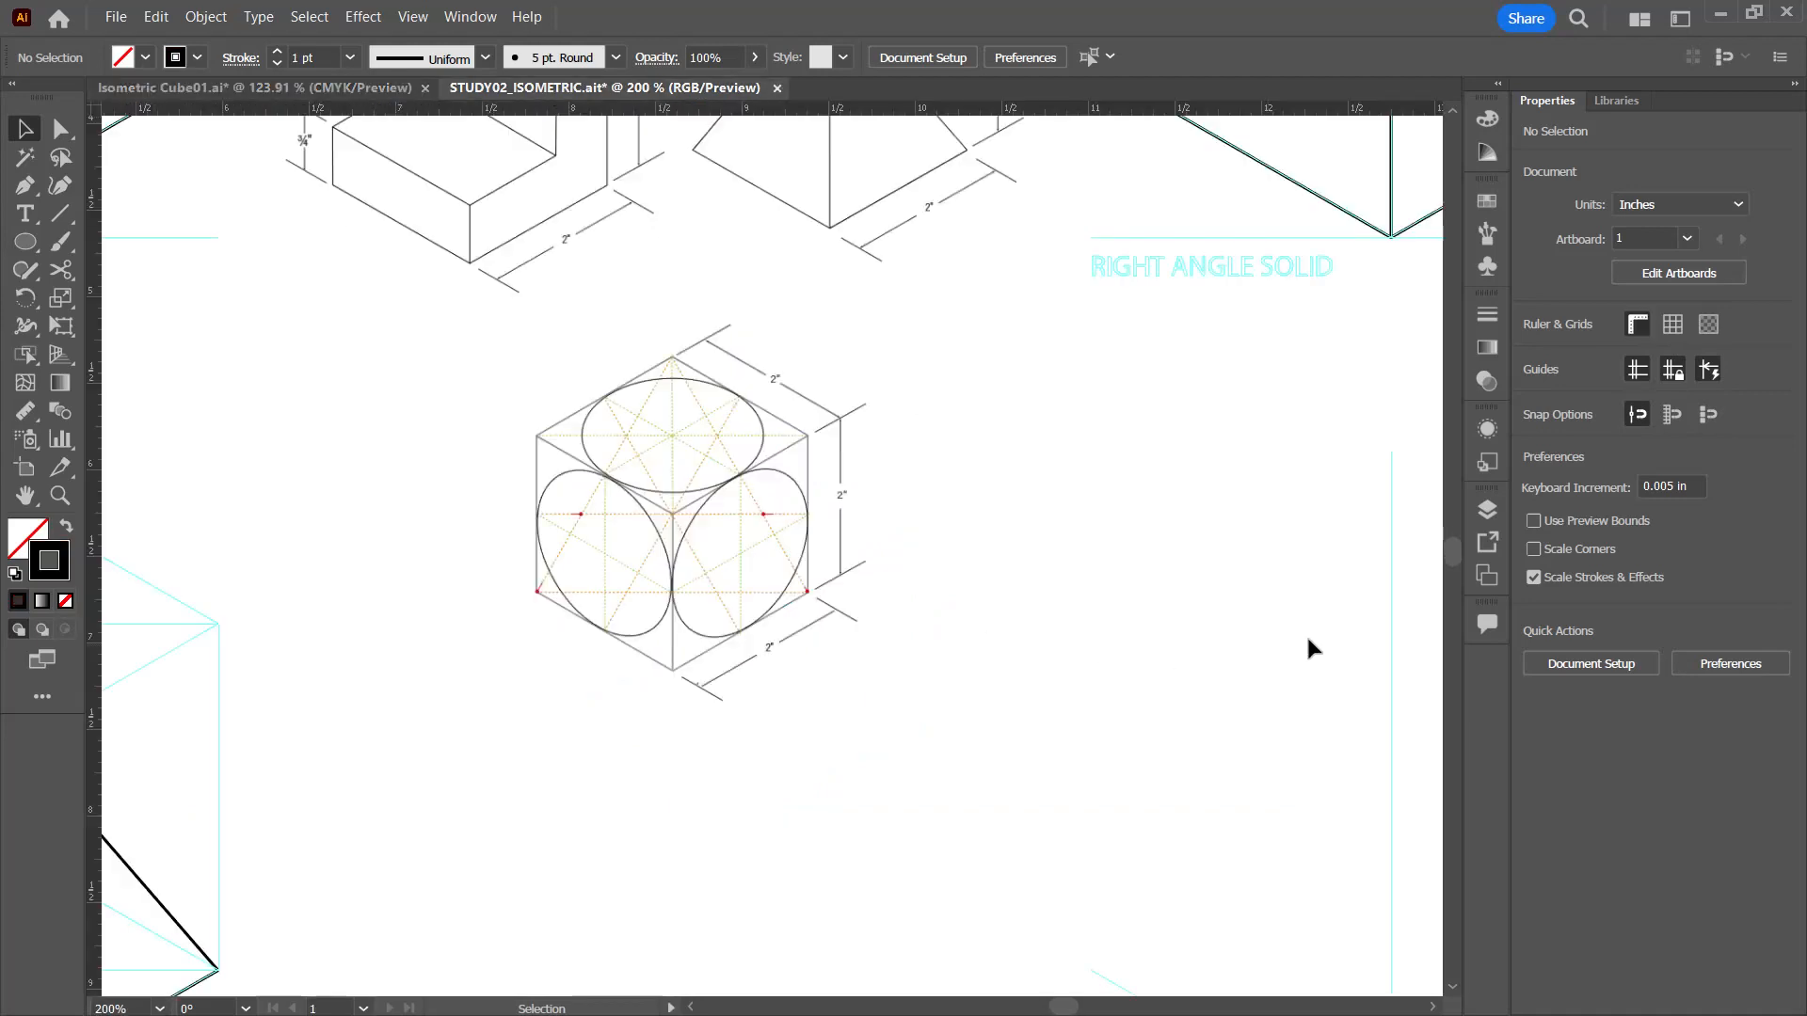
Step: Draw the ELLIPSES cube's 2 in front vertical at 90° from the guides' meeting point and two lower edges along the angled guides
drag(1274, 516, 790, 242)
drag(972, 528, 984, 617)
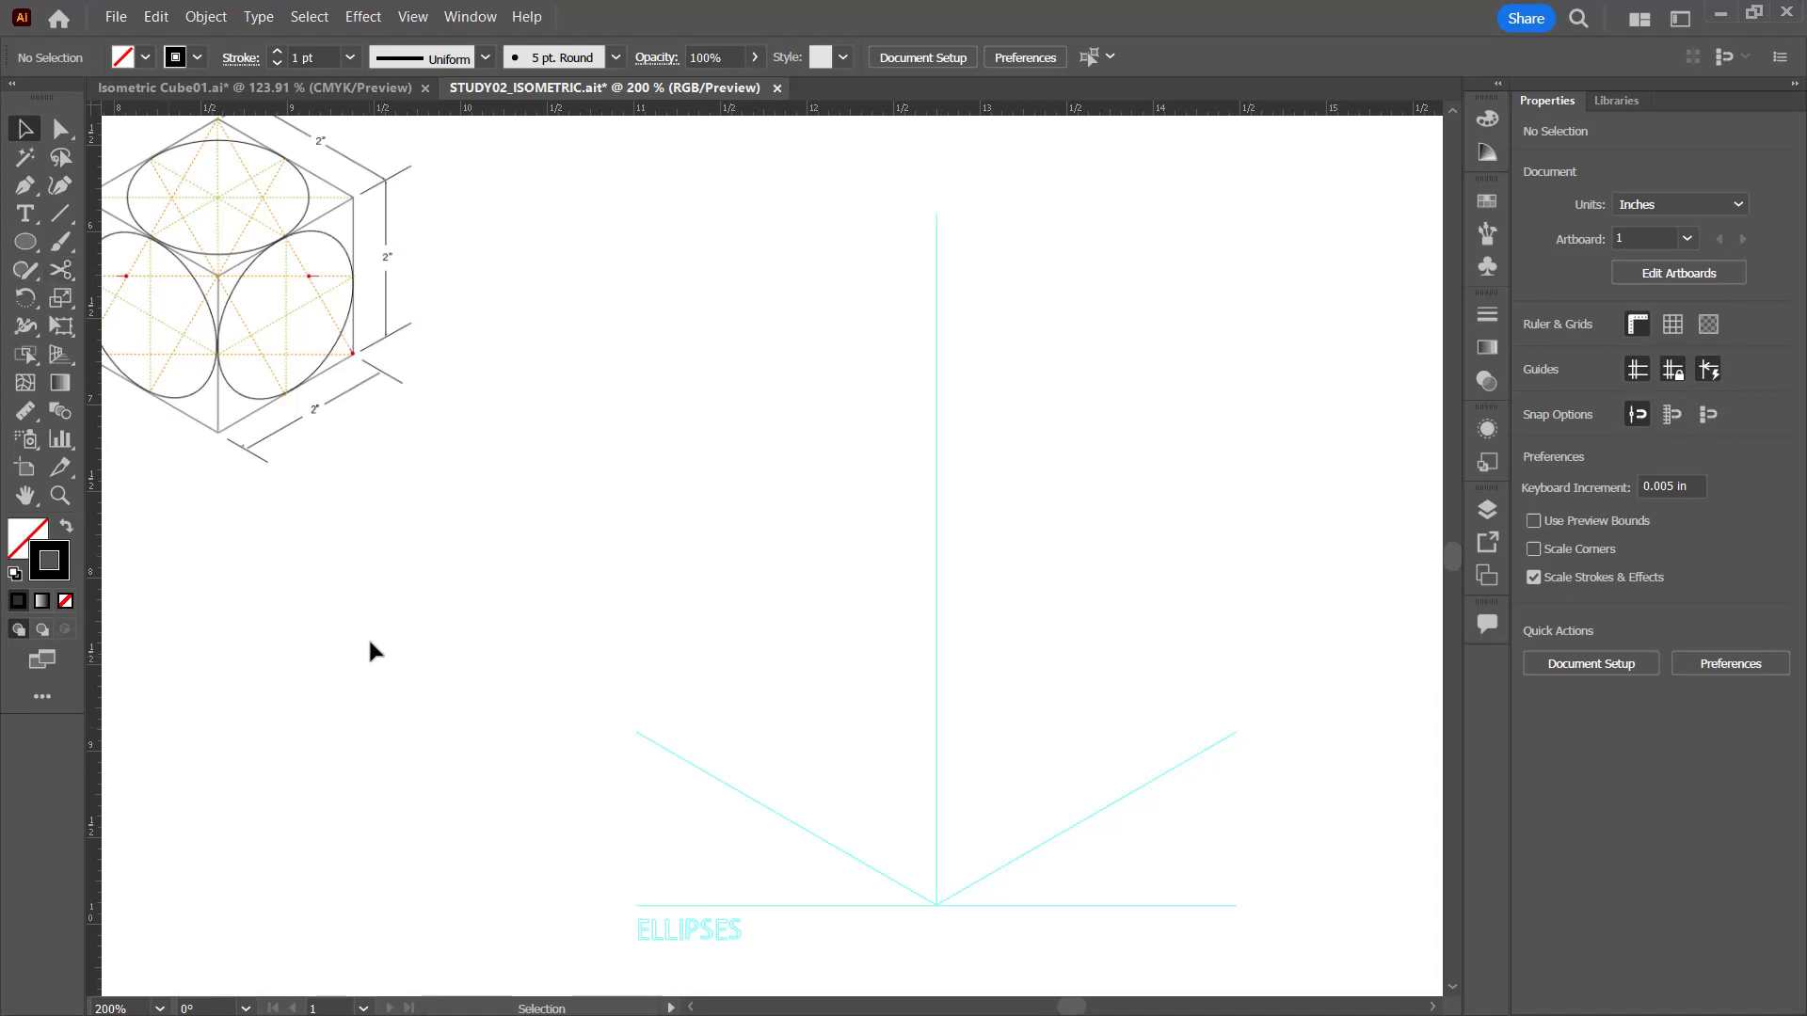
click(65, 213)
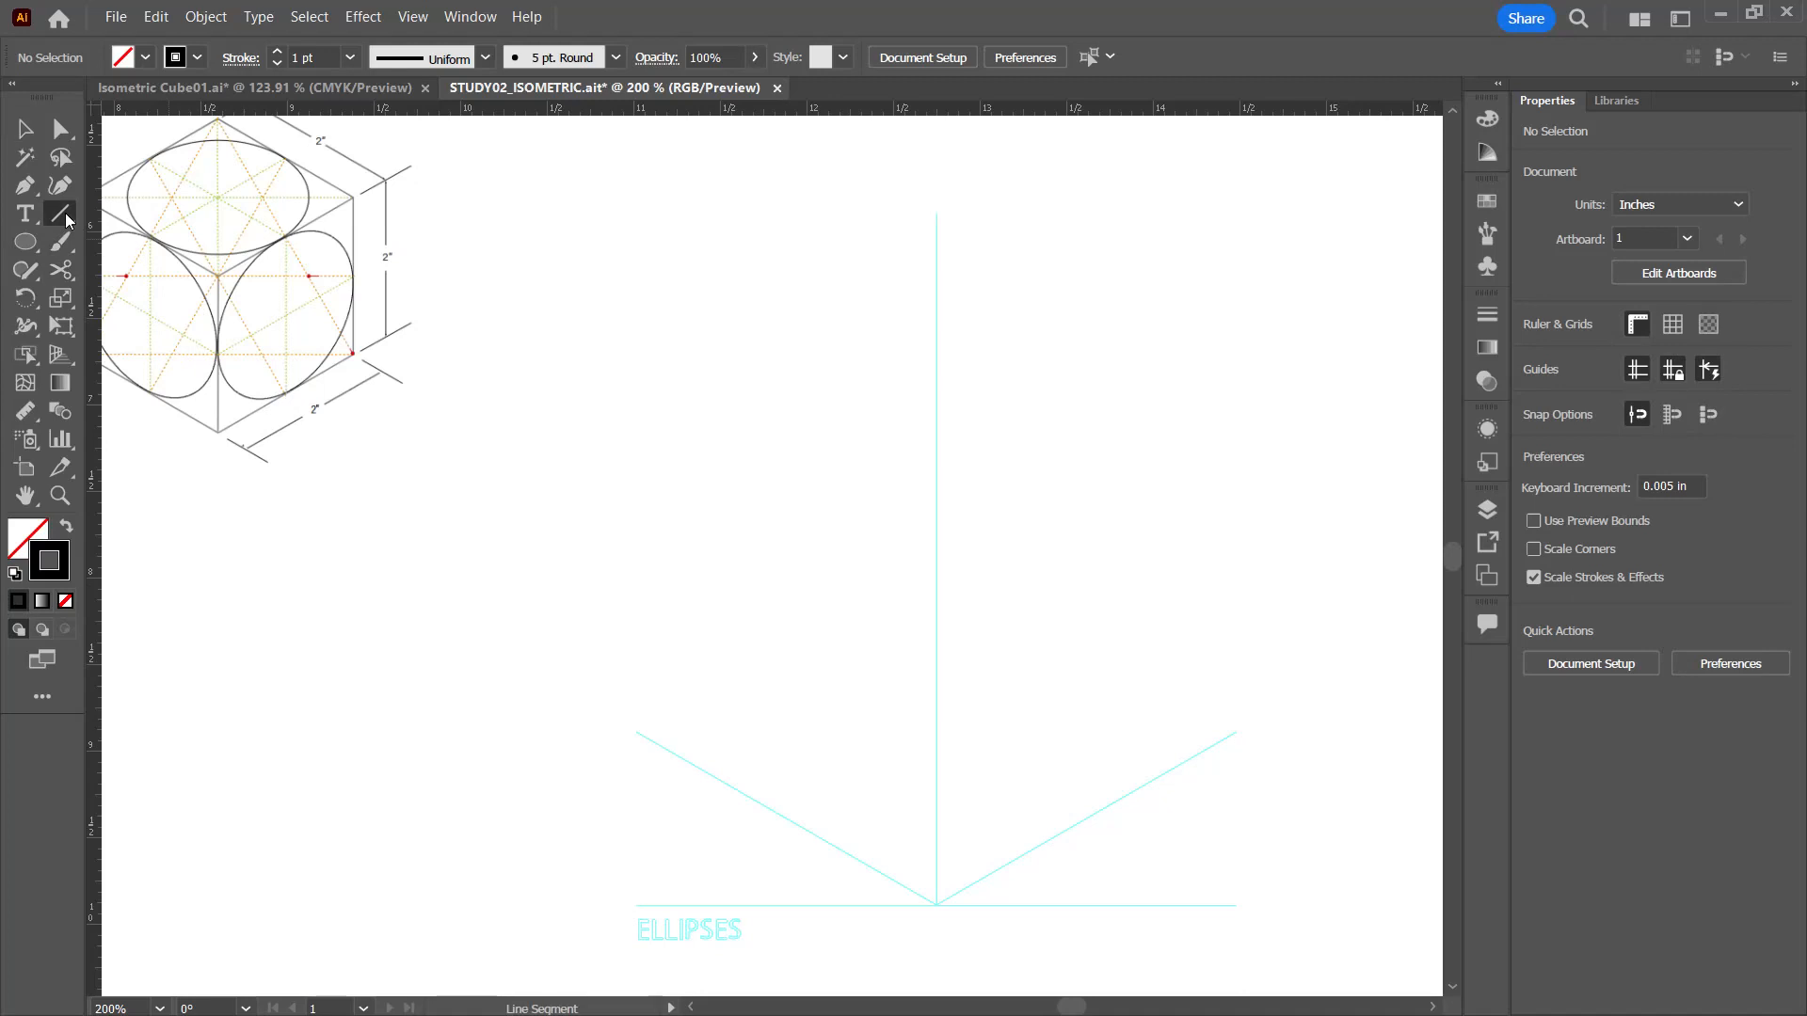
click(936, 904)
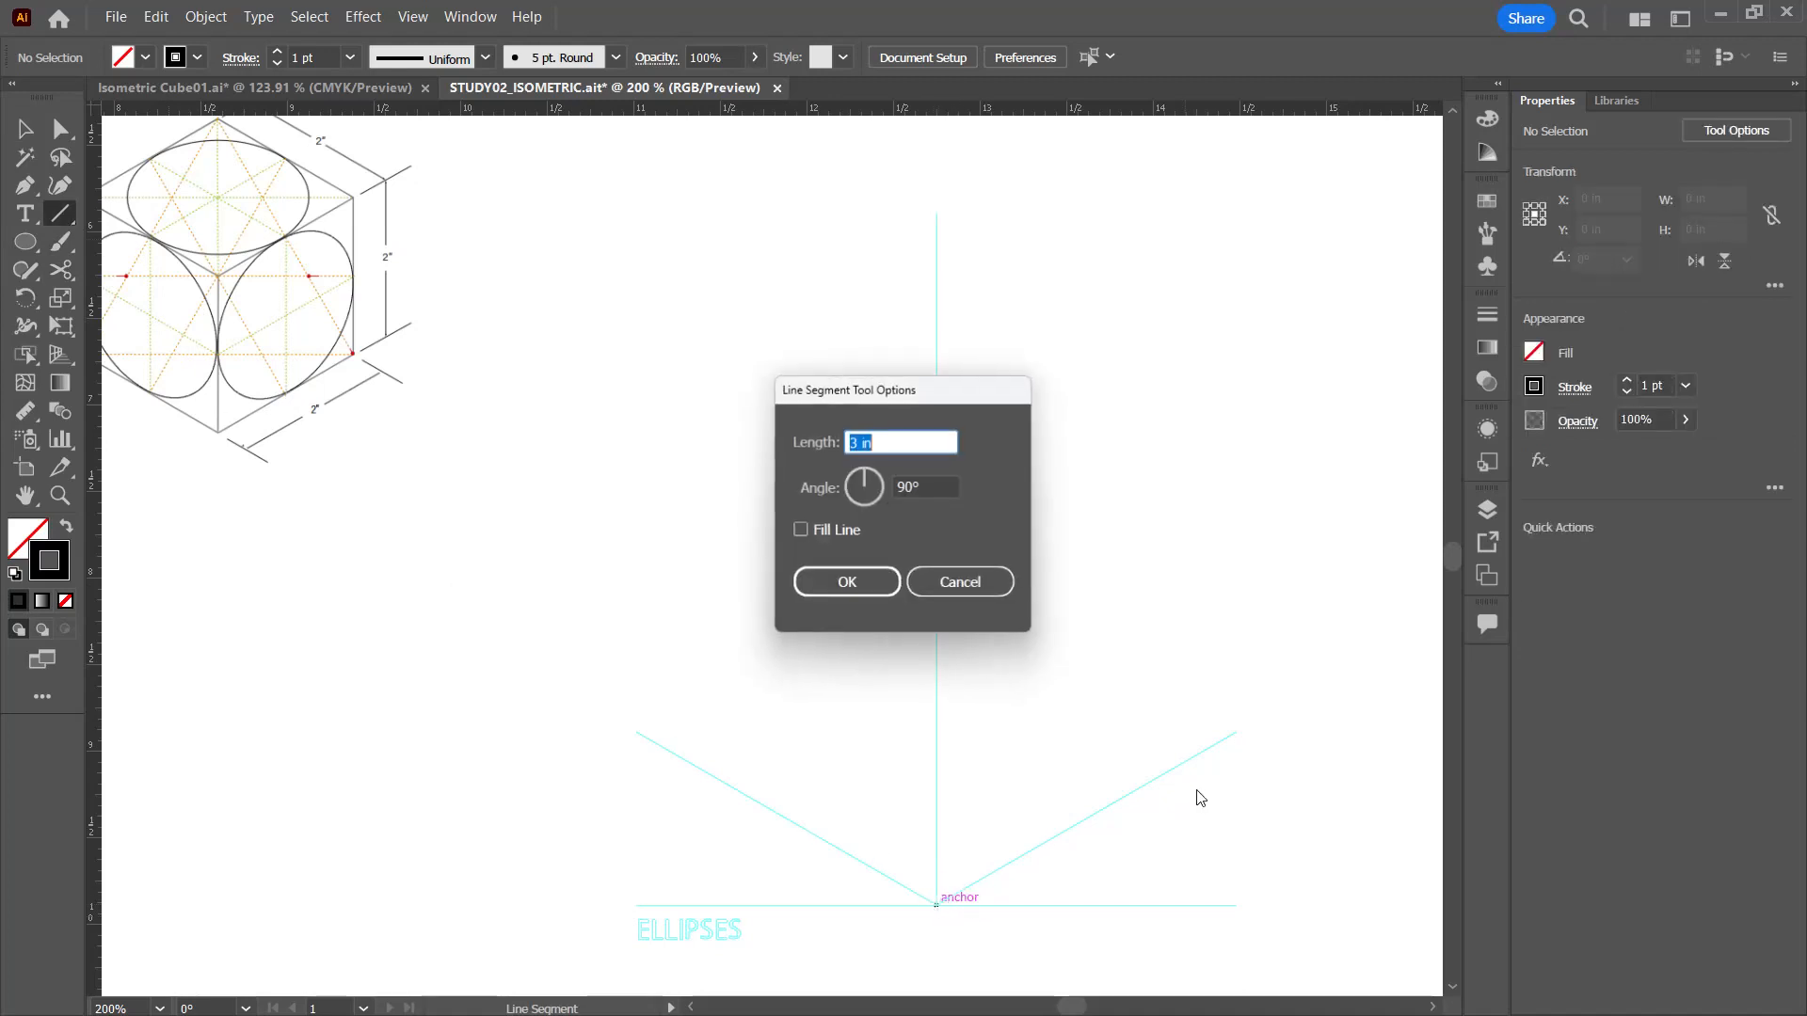
click(930, 486)
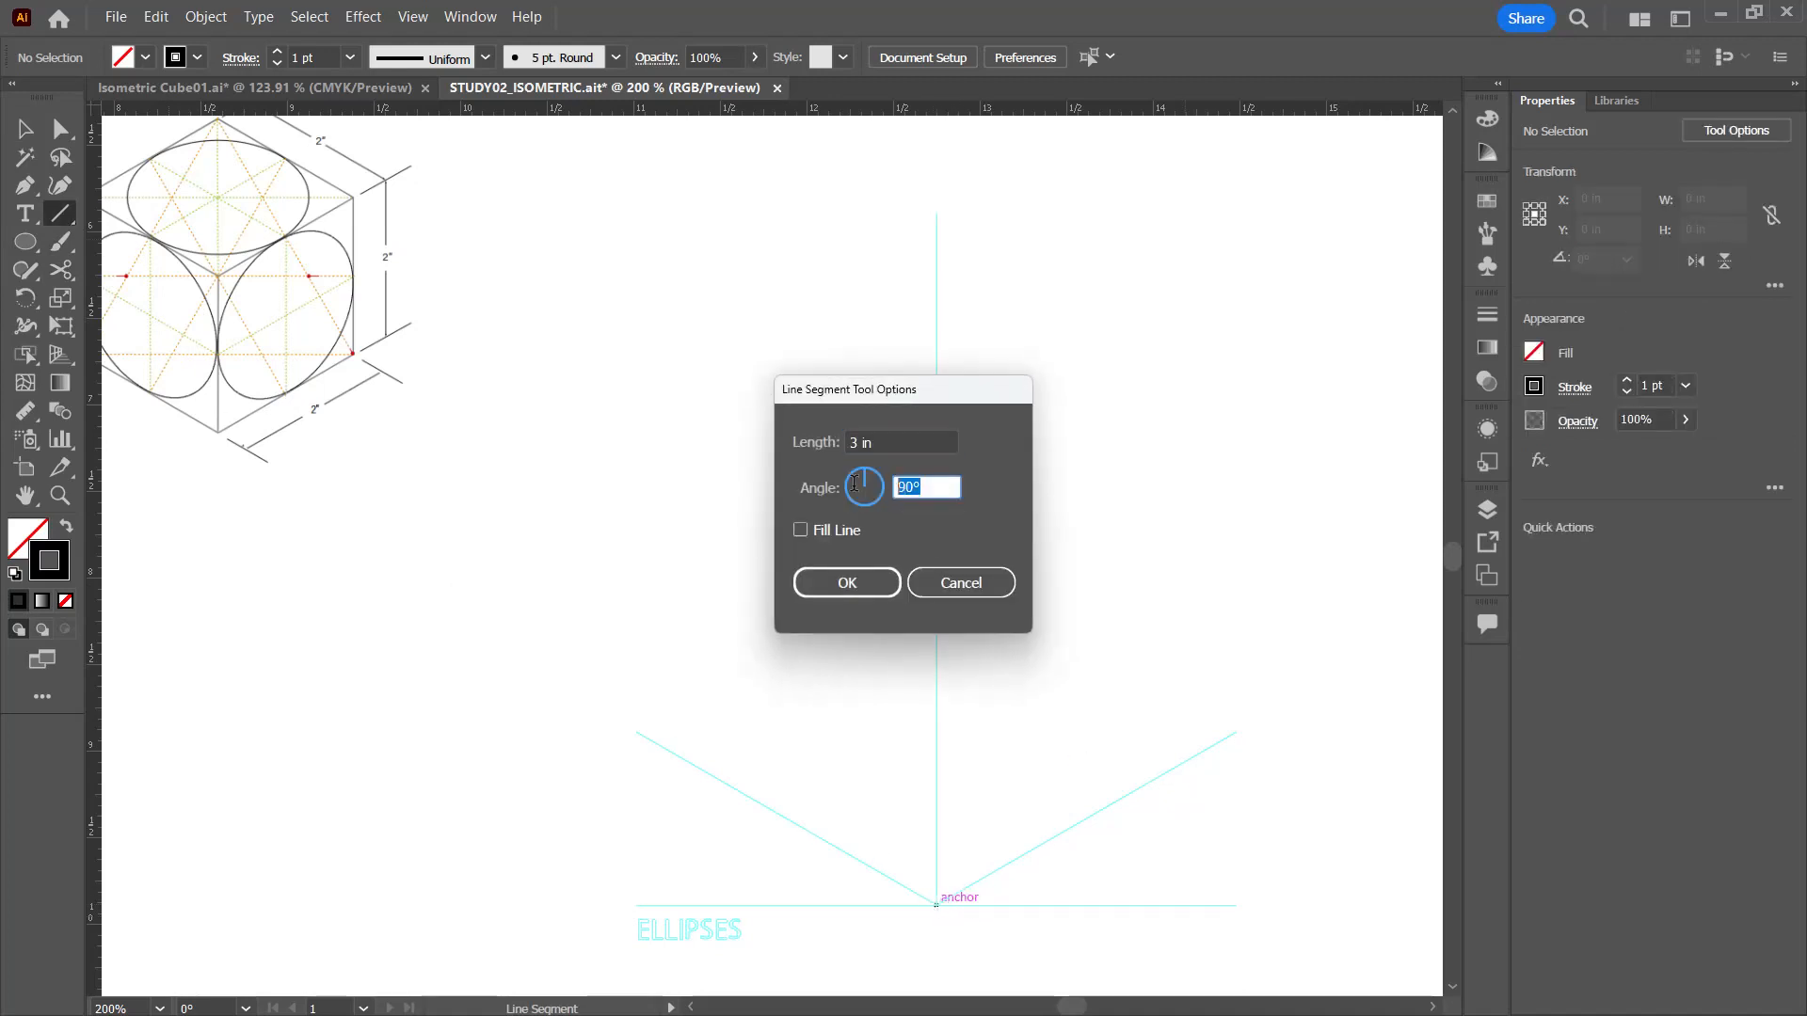
click(907, 450)
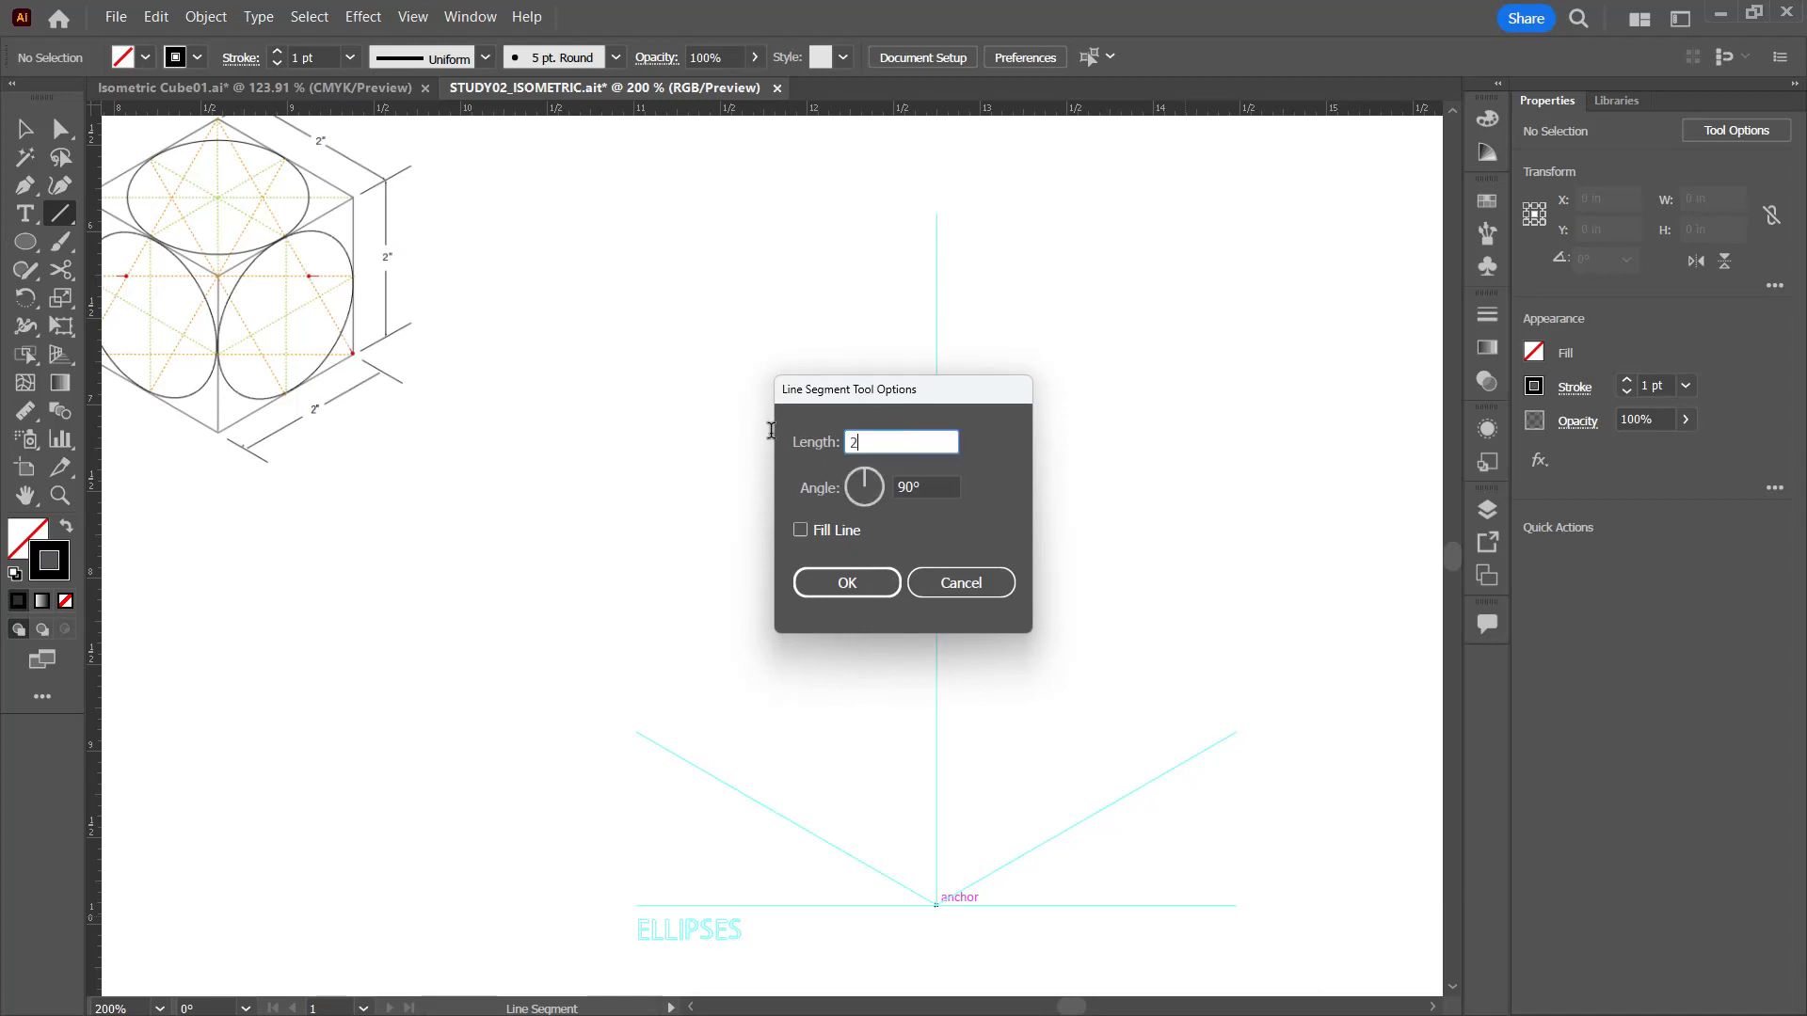
click(843, 583)
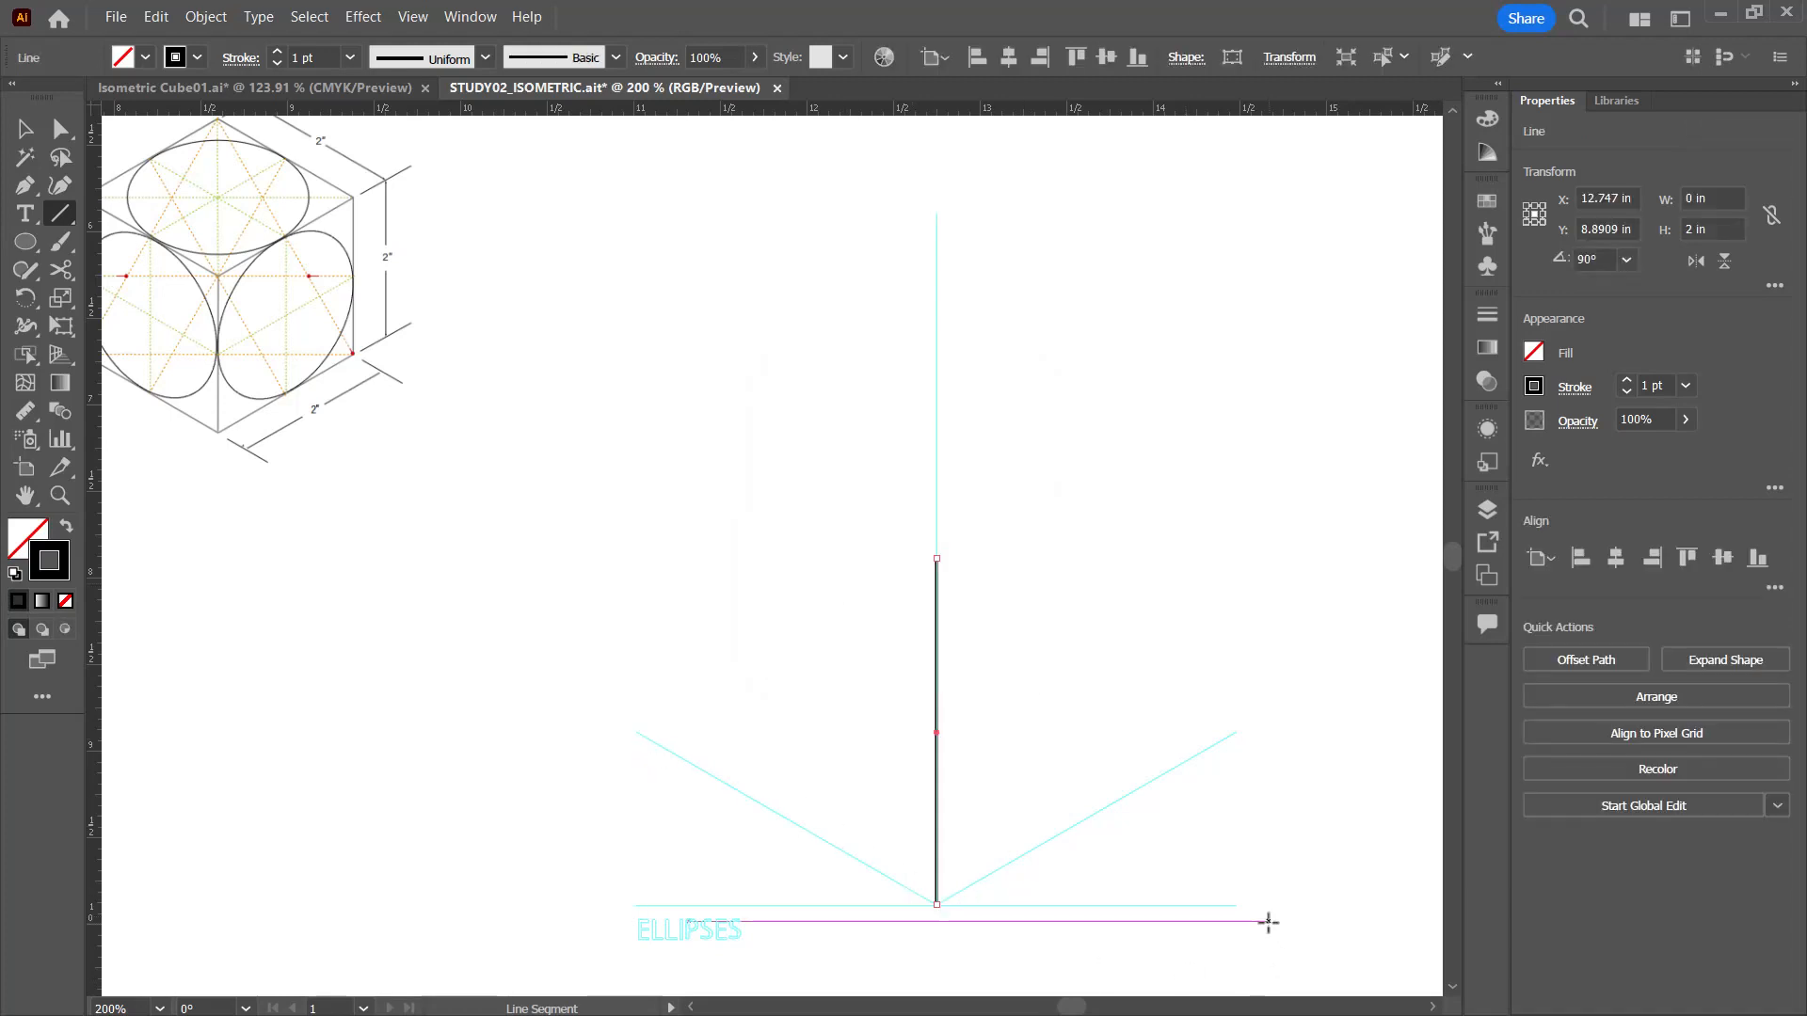
key(ctrl)
ctrl+click(1009, 900)
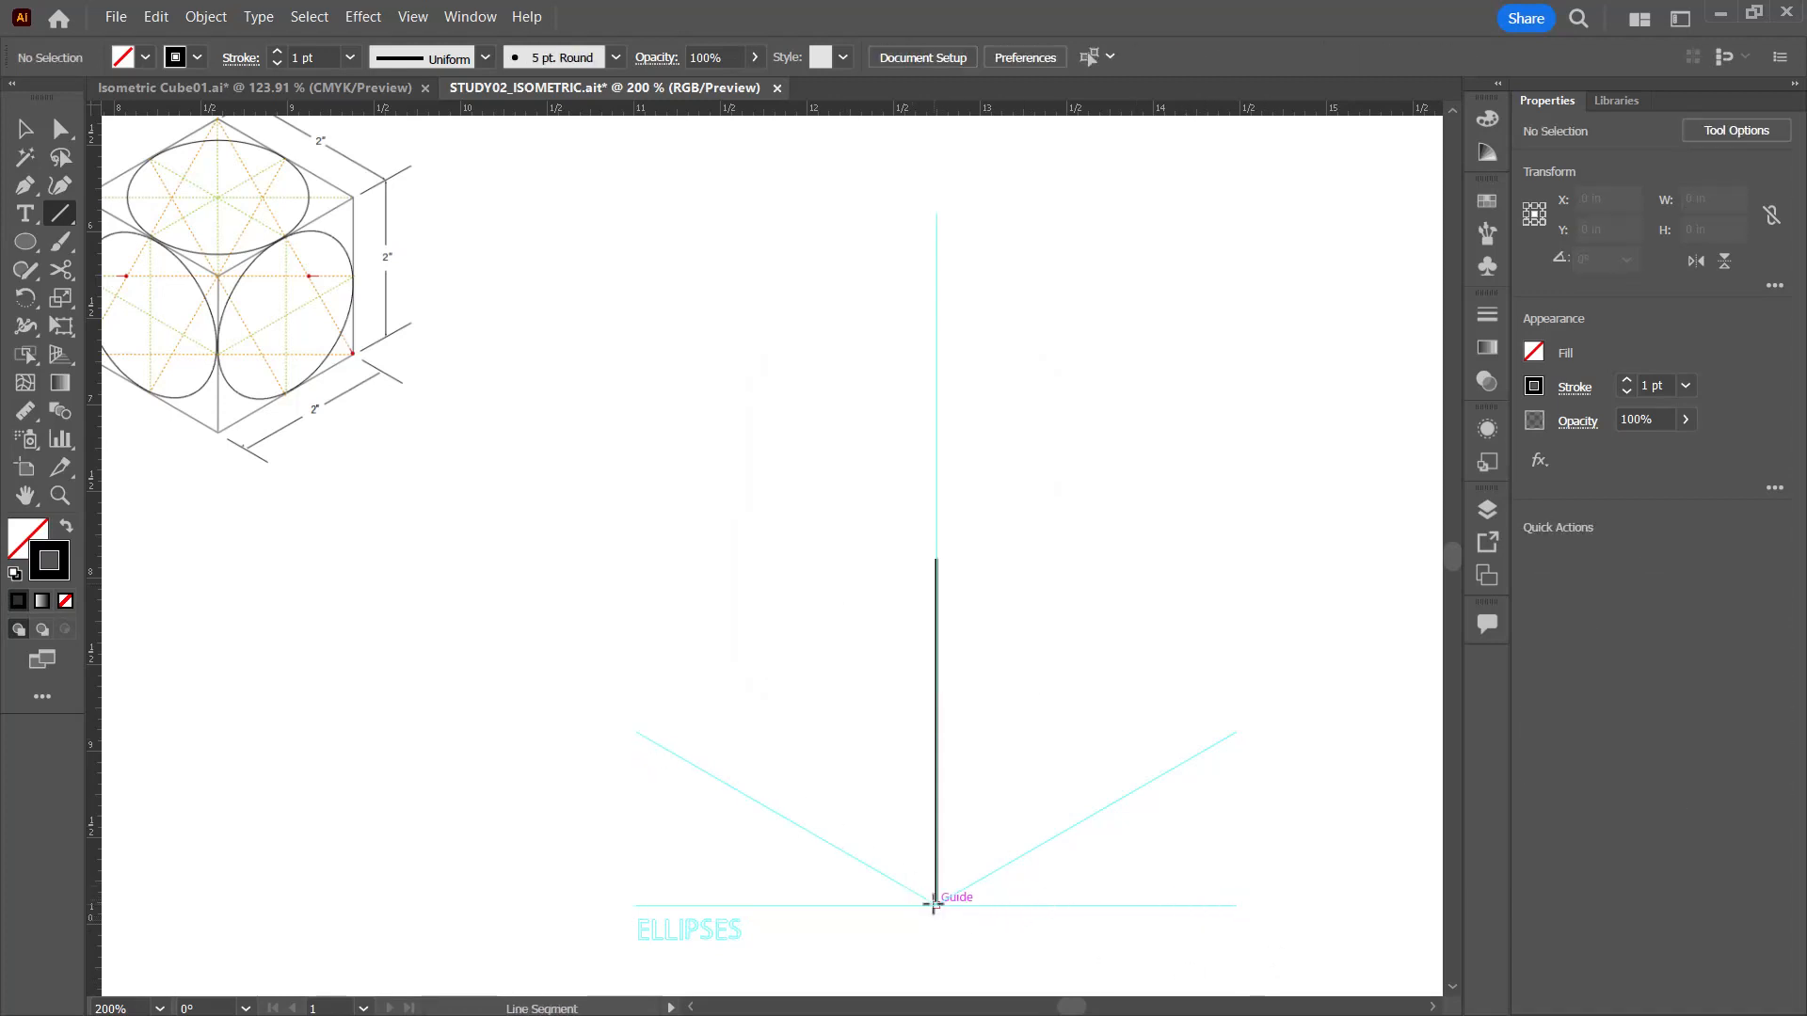
drag(936, 905, 1236, 731)
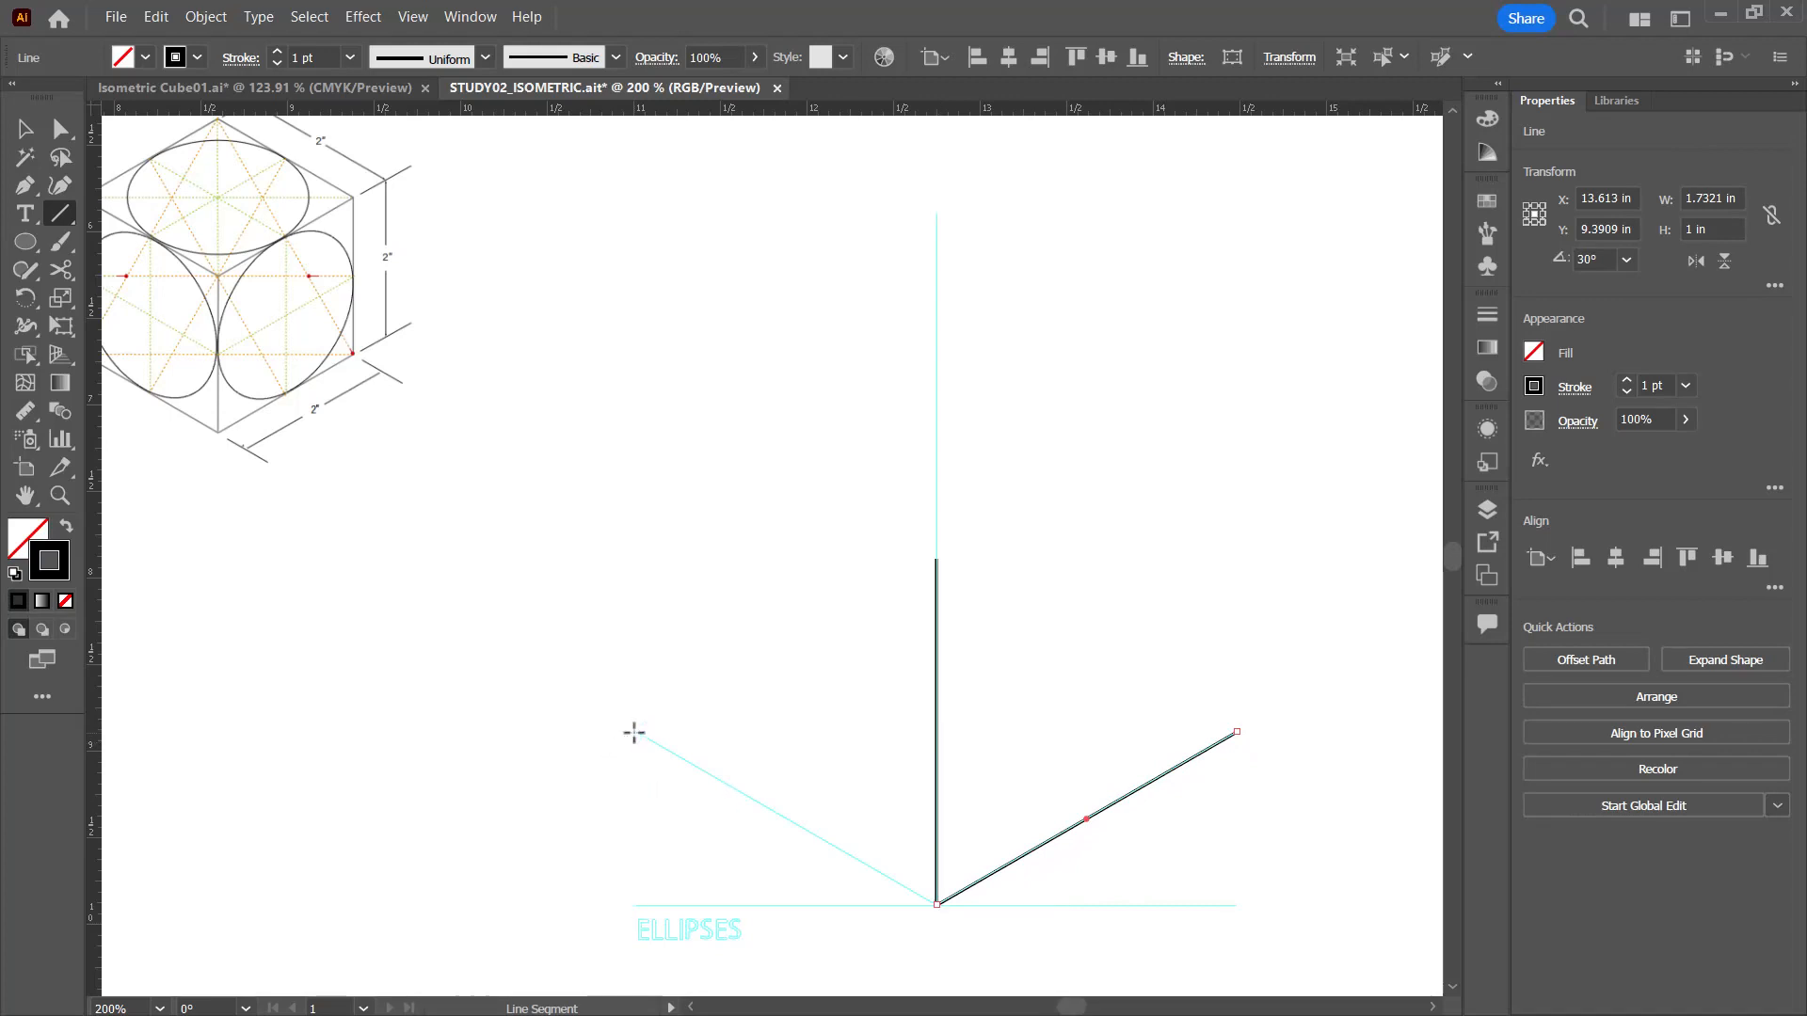
drag(633, 733, 936, 905)
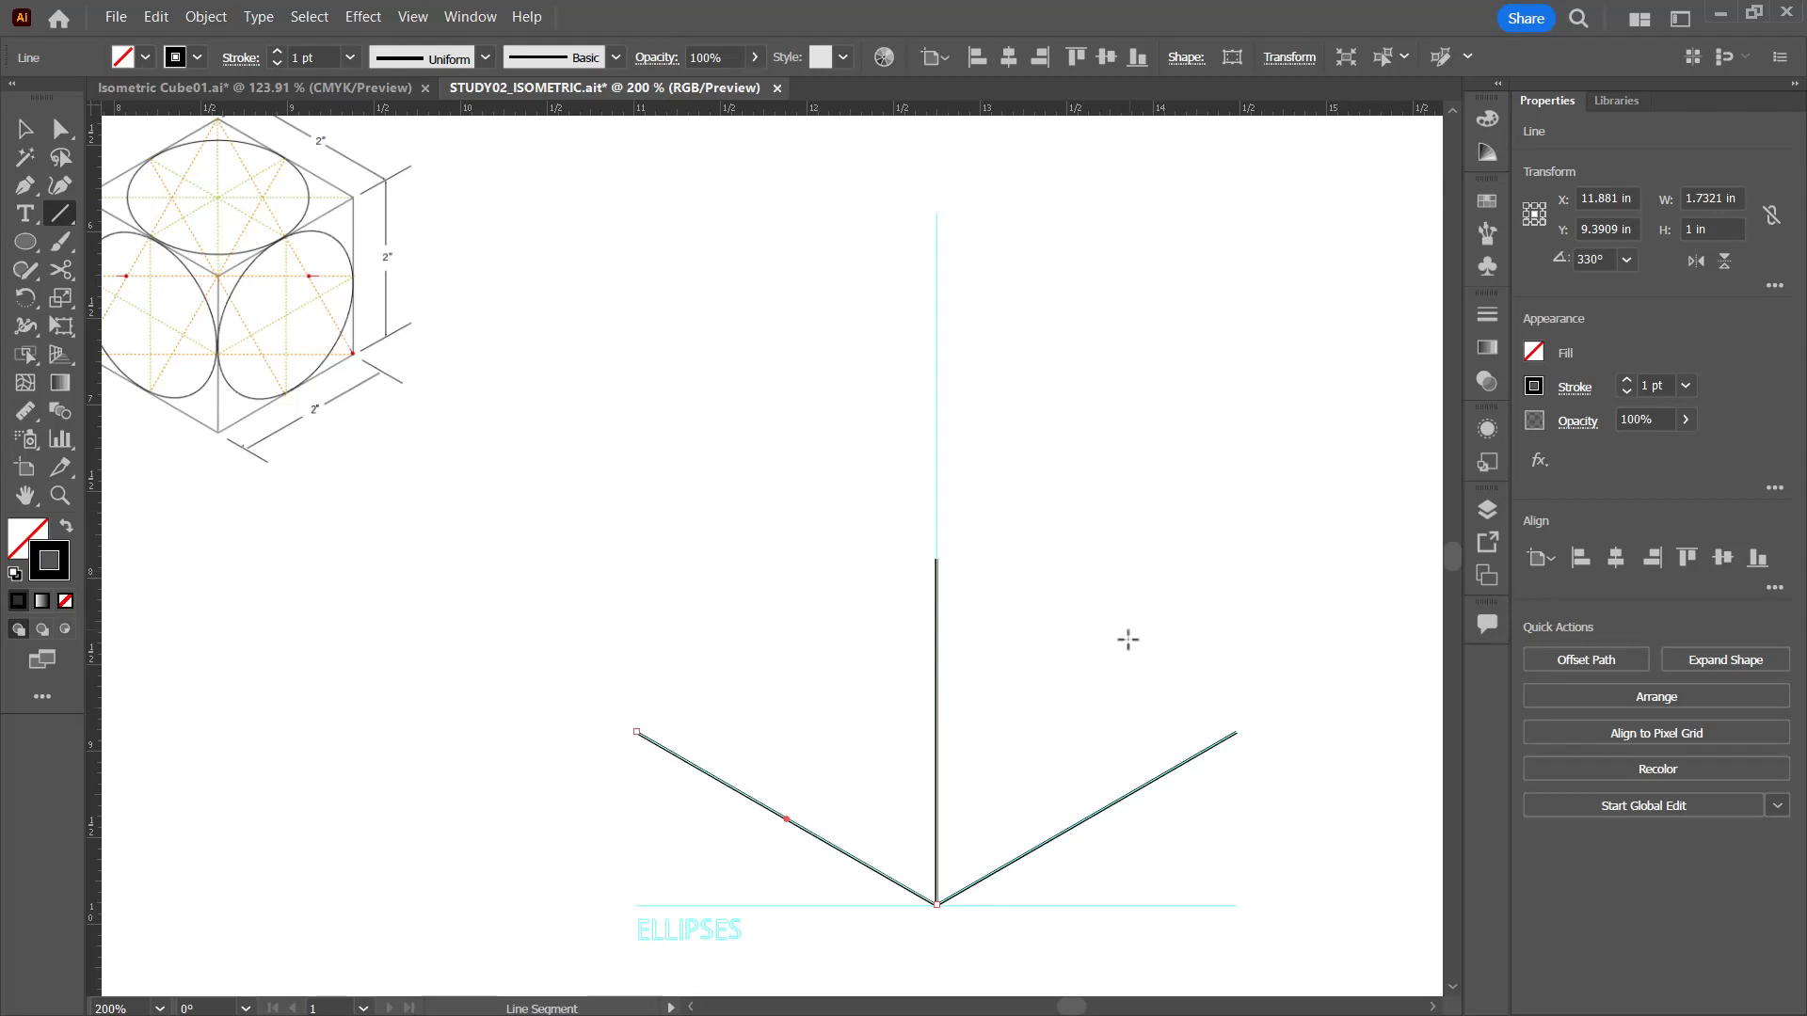
Step: Draw 2 in verticals at 90° from the ELLIPSES cube's outer corners and connect their upper ends to the front vertical's upper end
click(1236, 732)
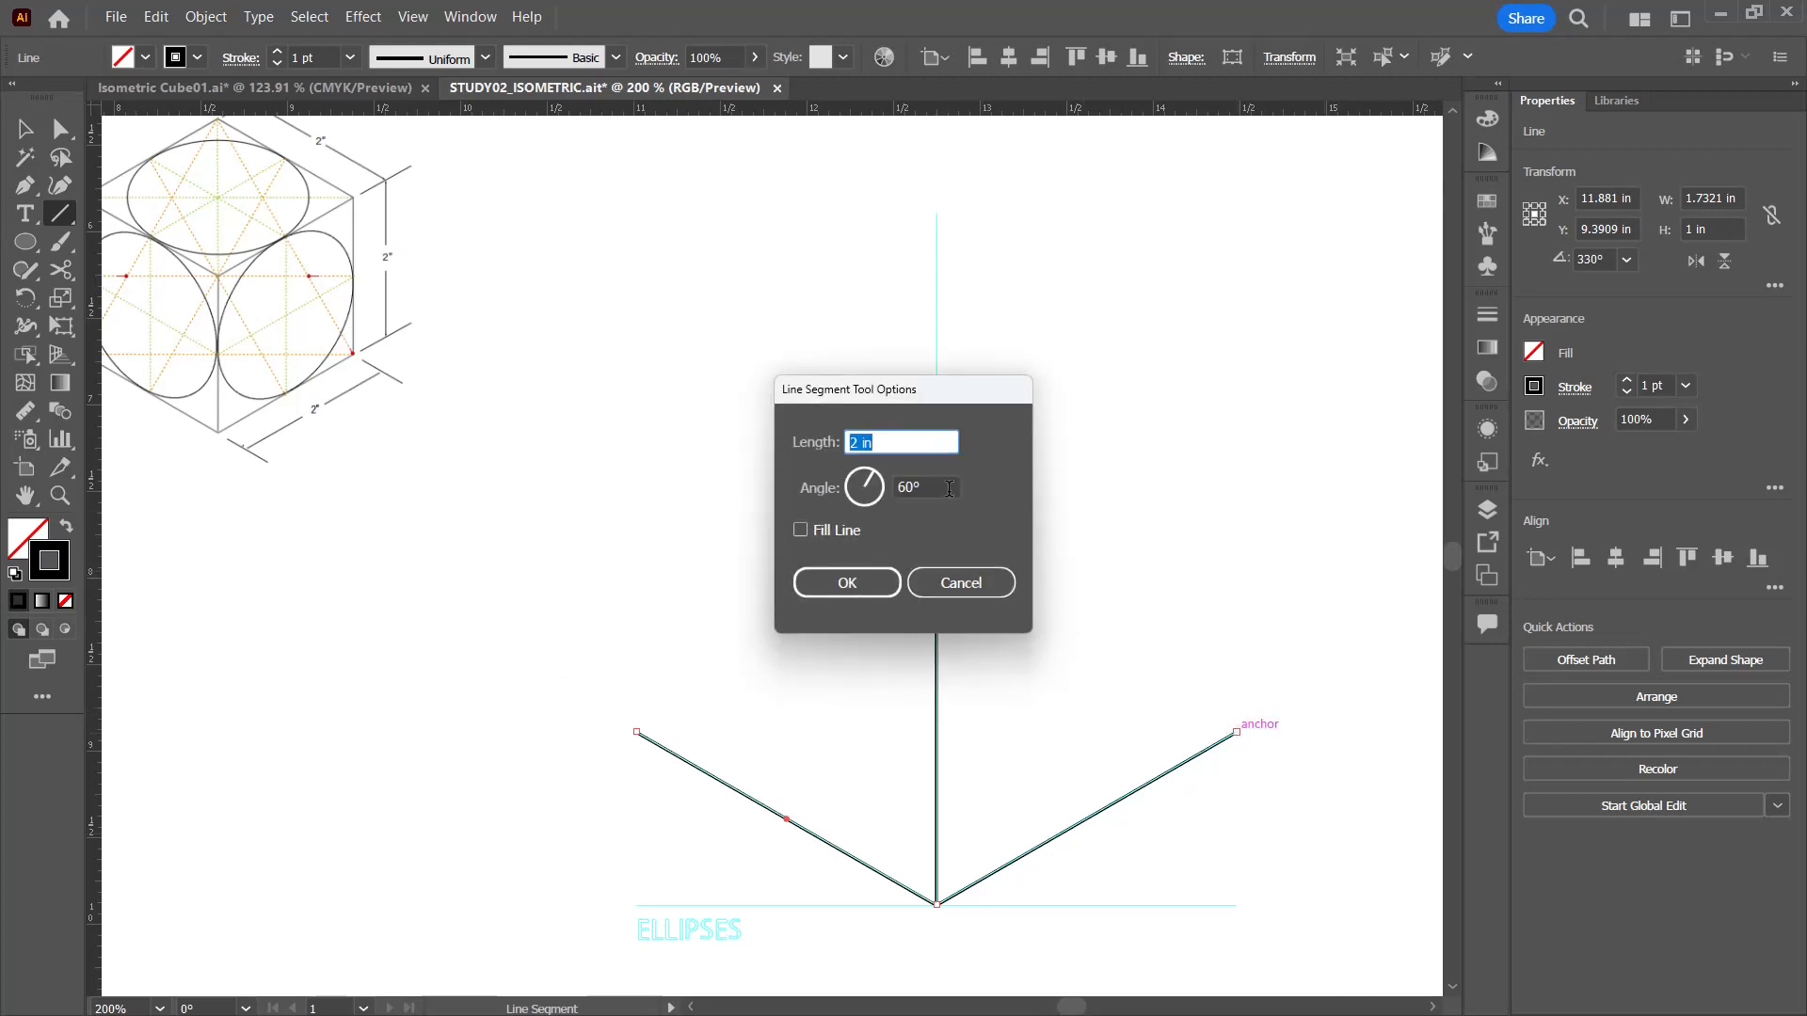
key(Tab)
text(90)
key(Return)
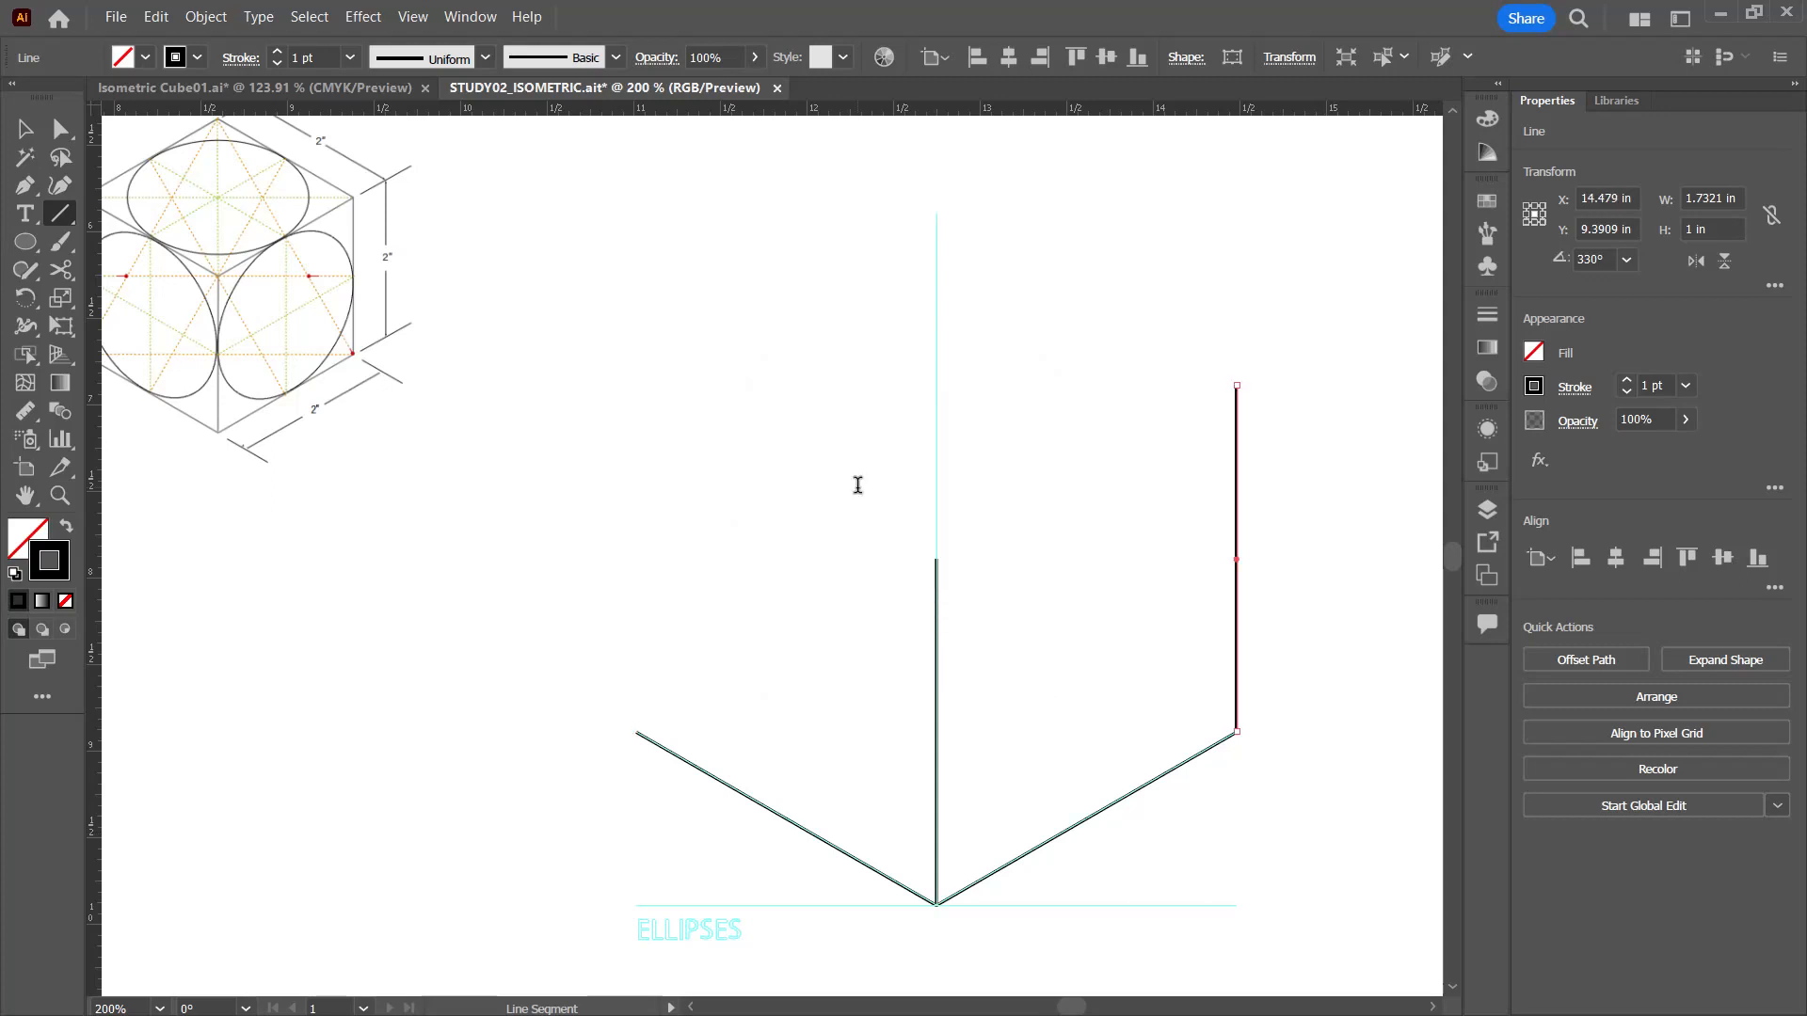
click(637, 732)
click(845, 588)
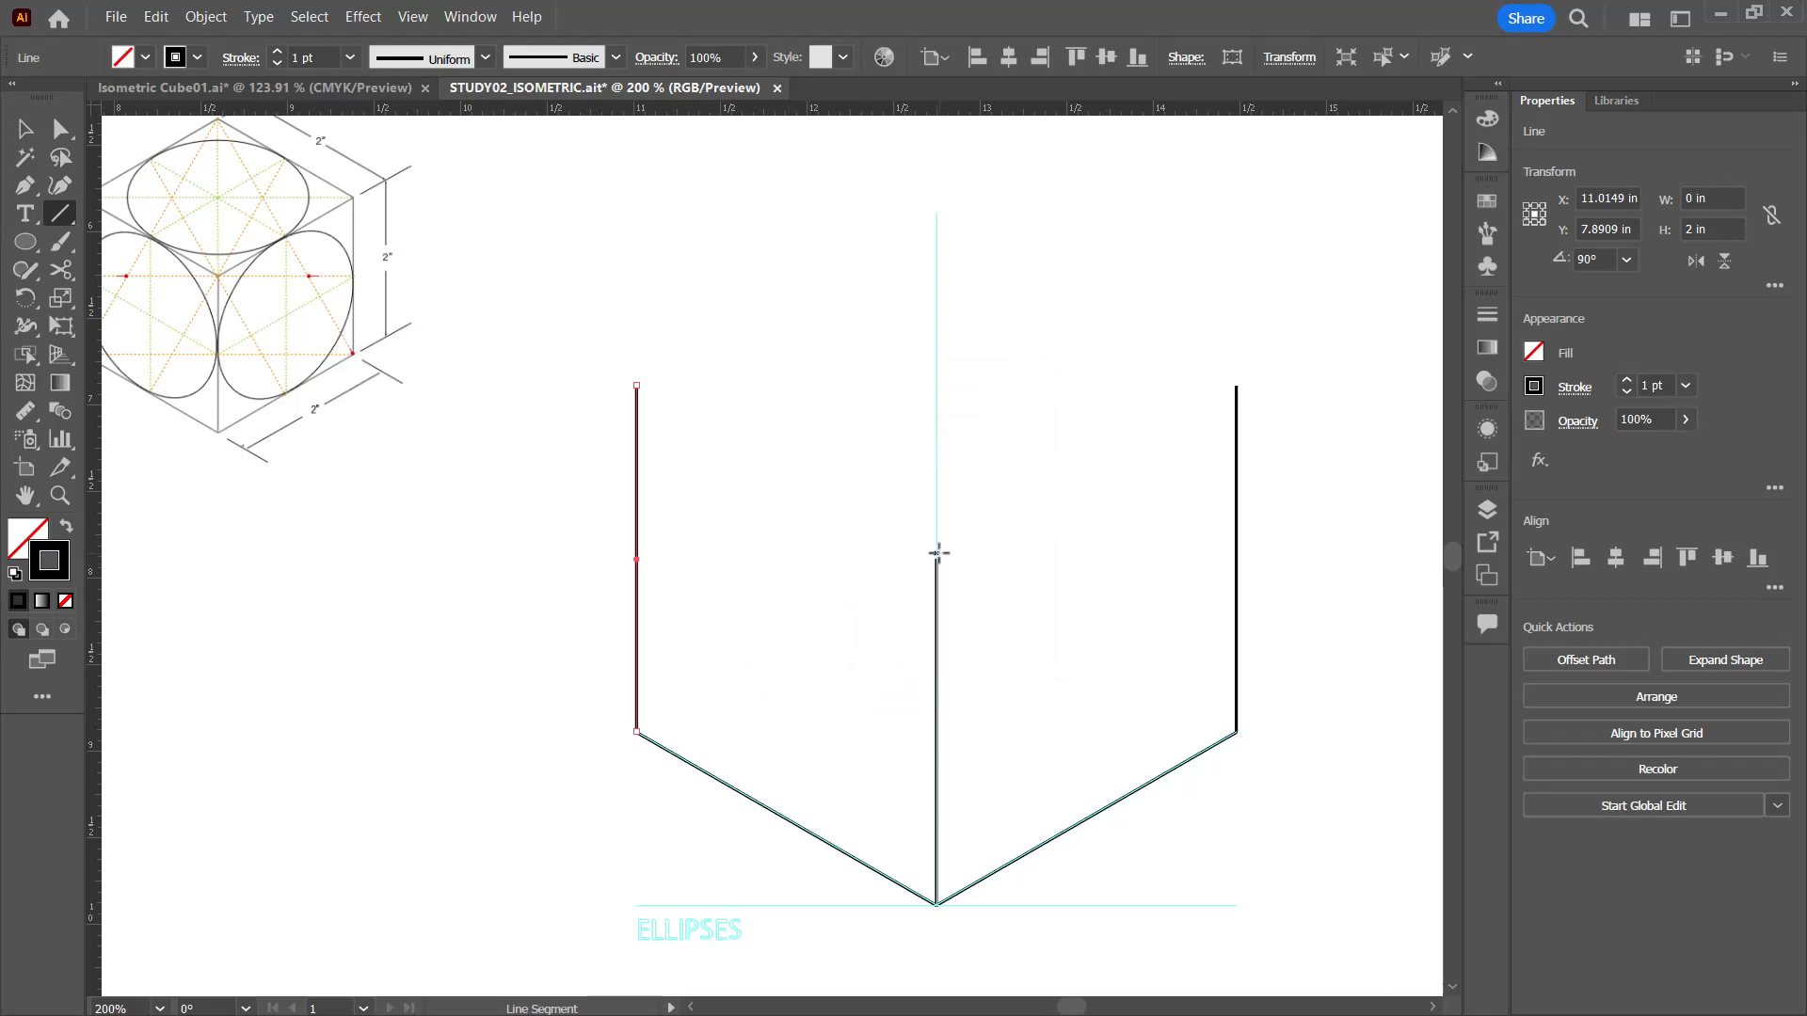
mouse_move(936, 559)
mouse_down()
mouse_move(1148, 383)
mouse_move(1236, 385)
mouse_up()
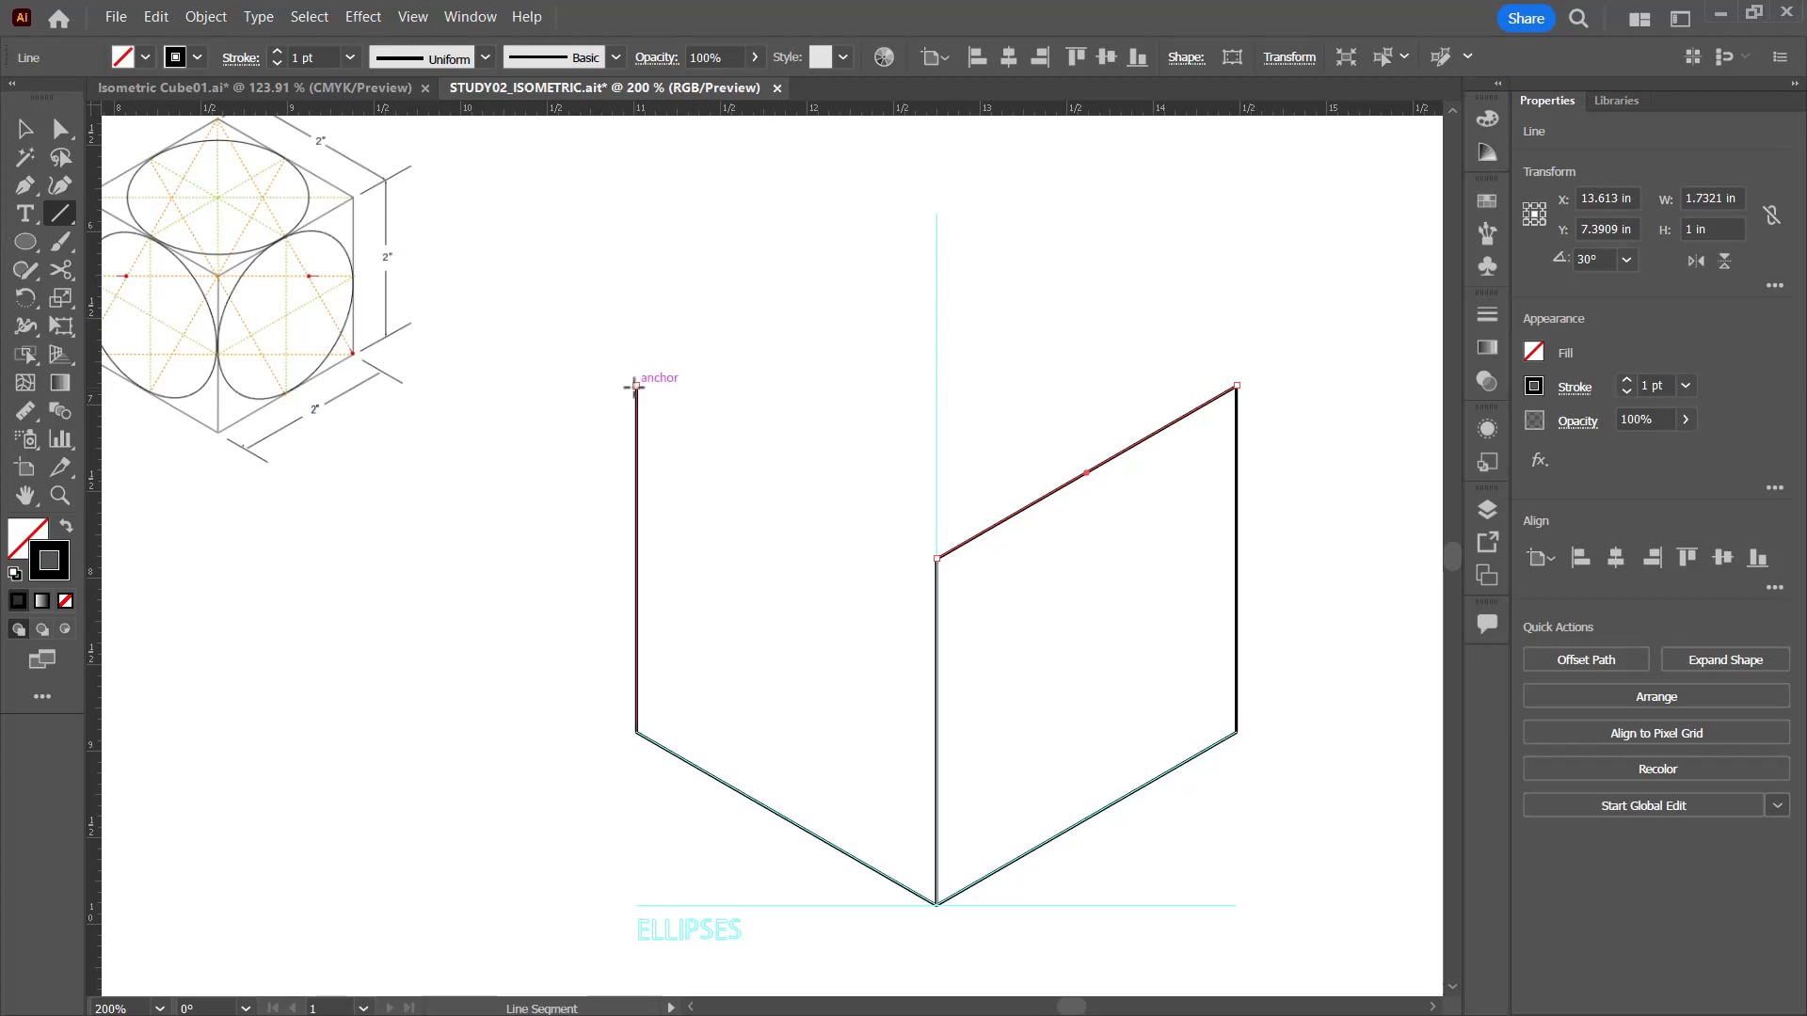
drag(637, 387, 936, 558)
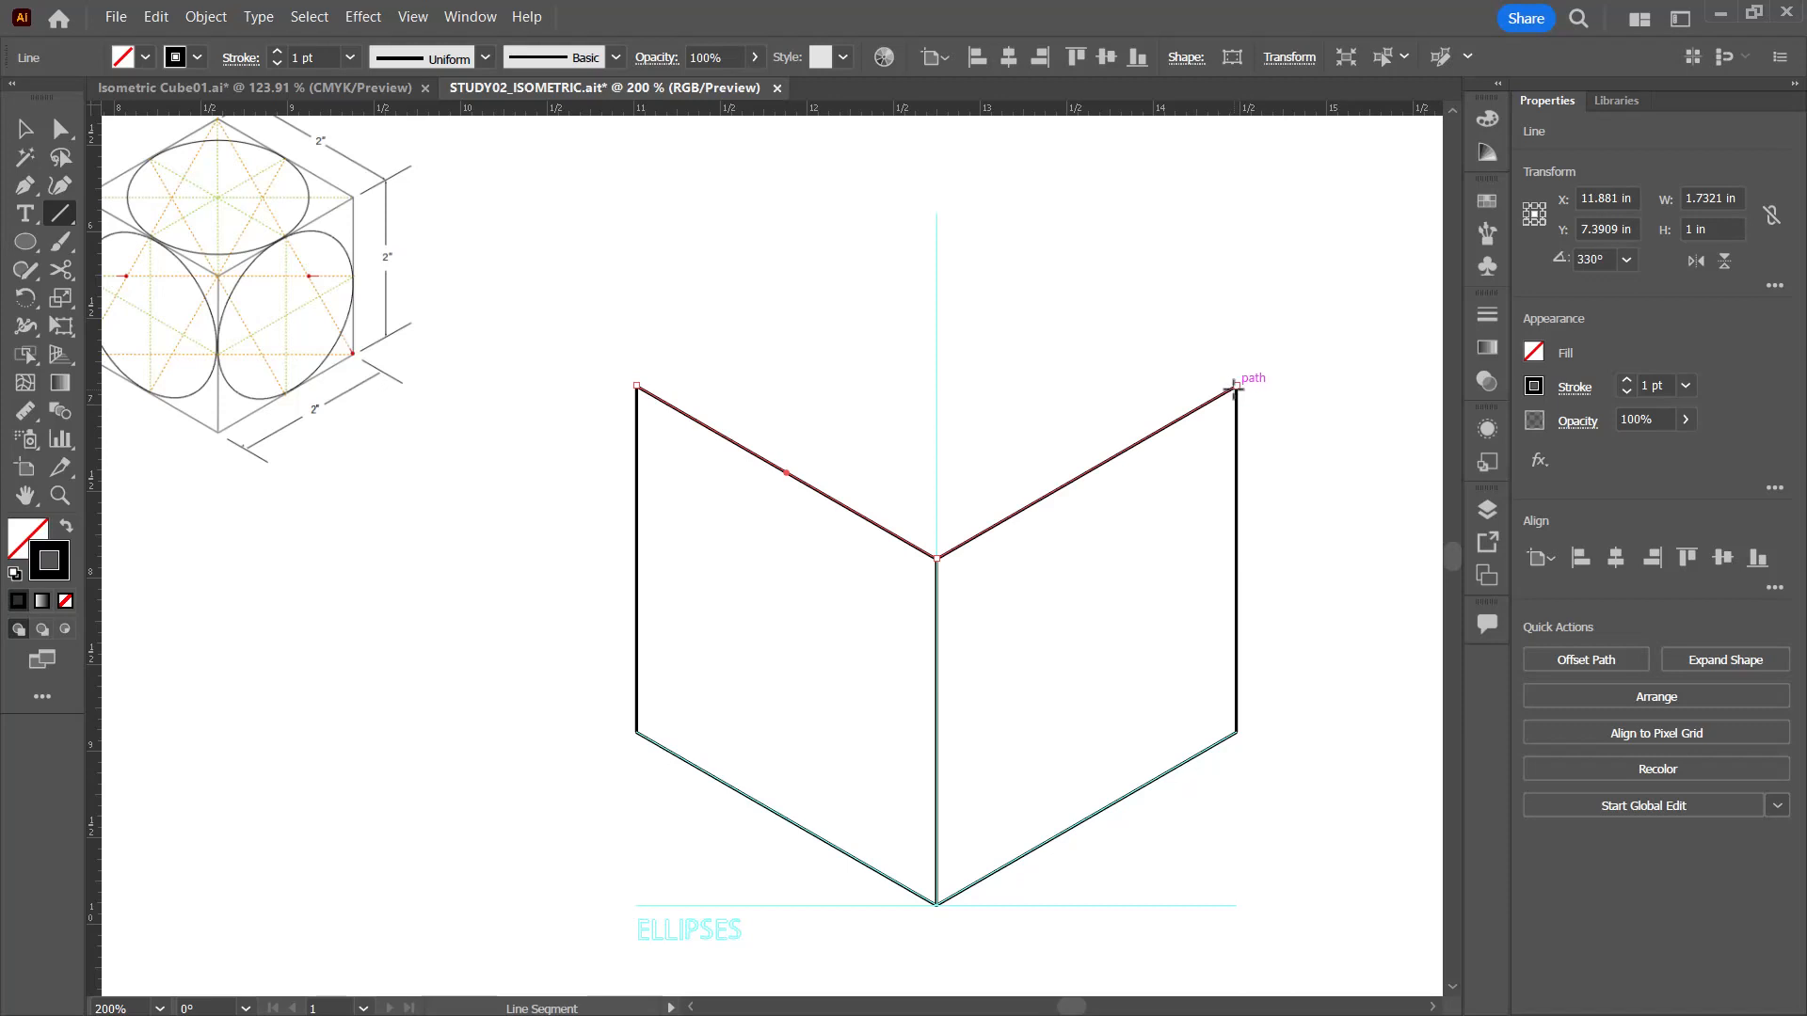
Step: Close the ELLIPSES cube's top face with 2 in lines at 150° from its right corner and 30° from its left corner
click(1236, 384)
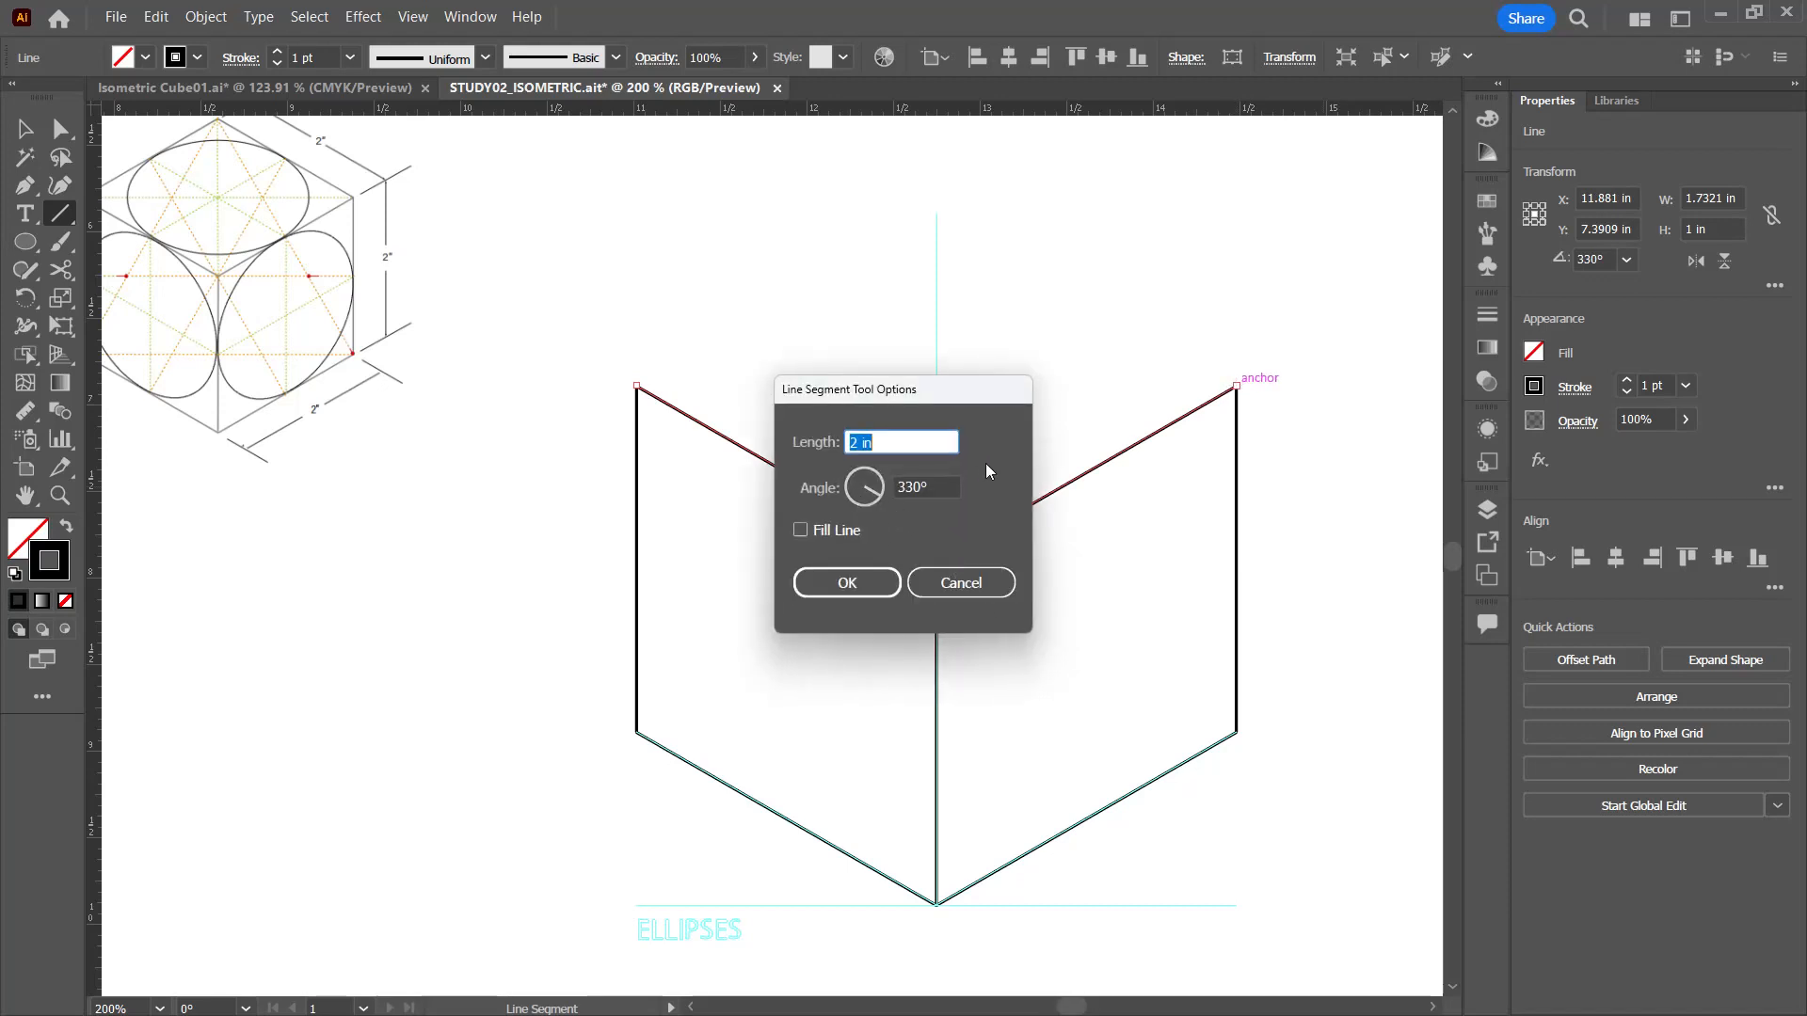
click(895, 486)
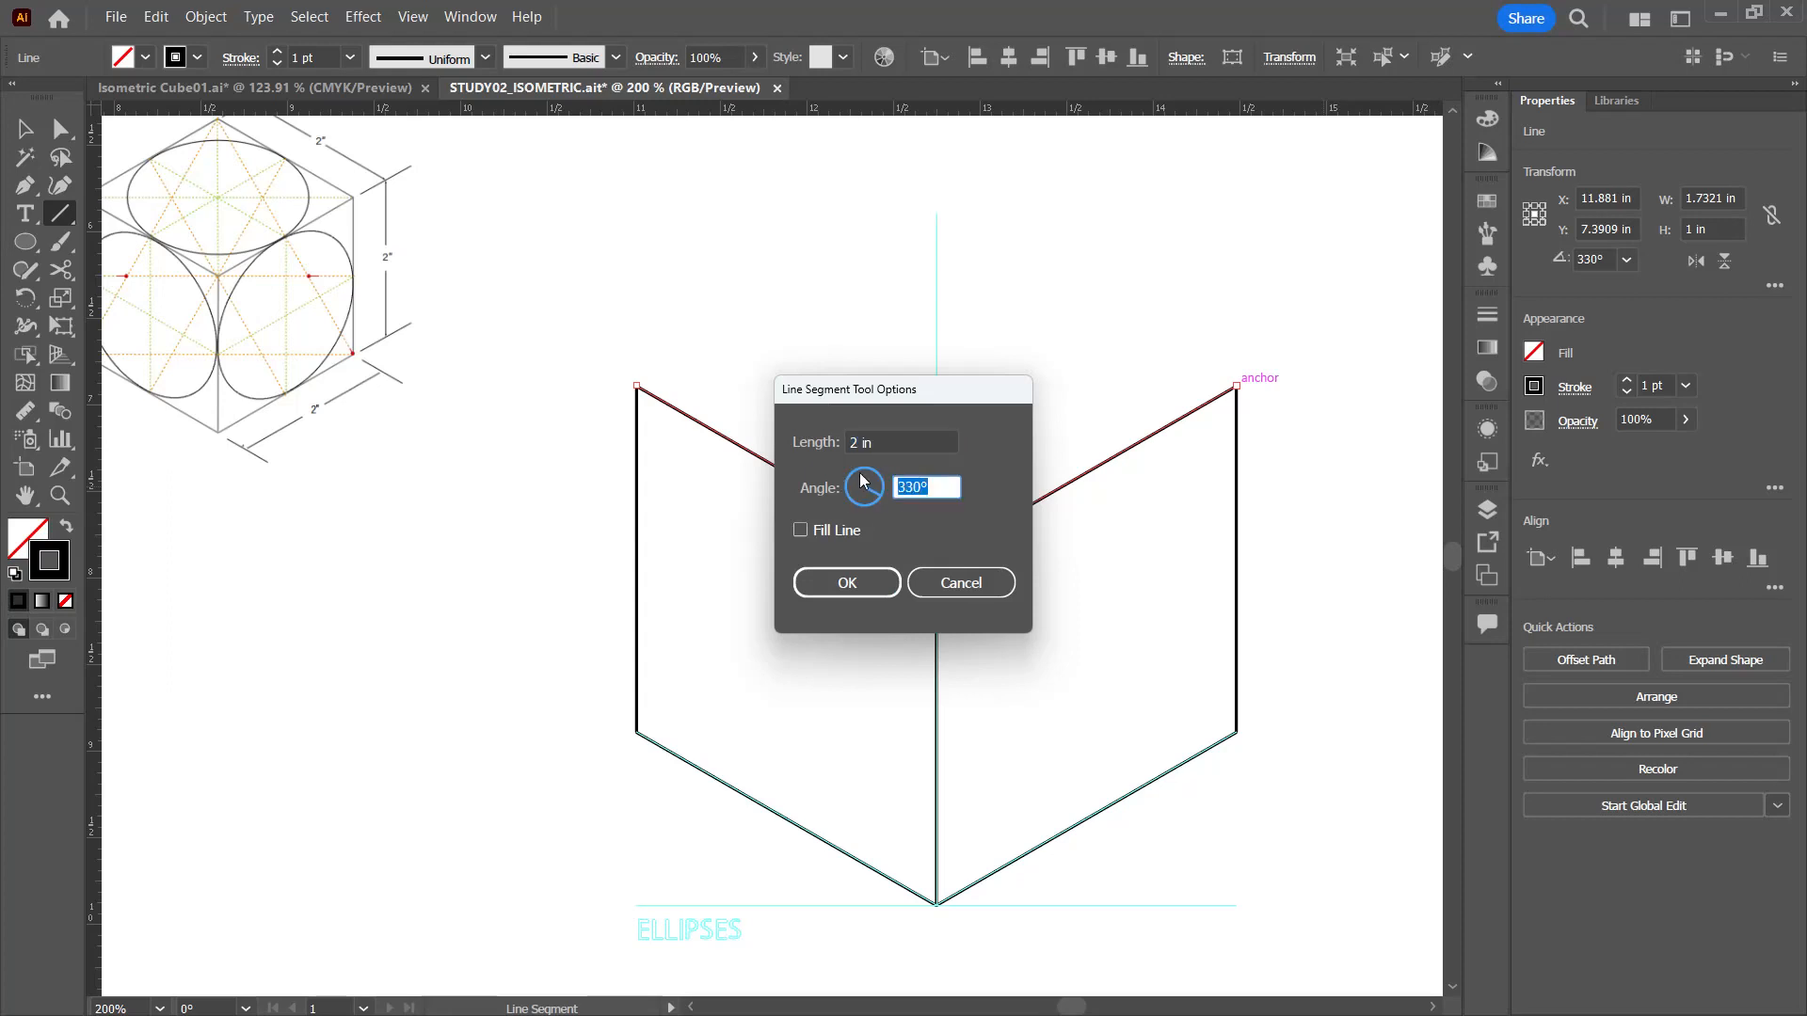
text(150)
click(855, 587)
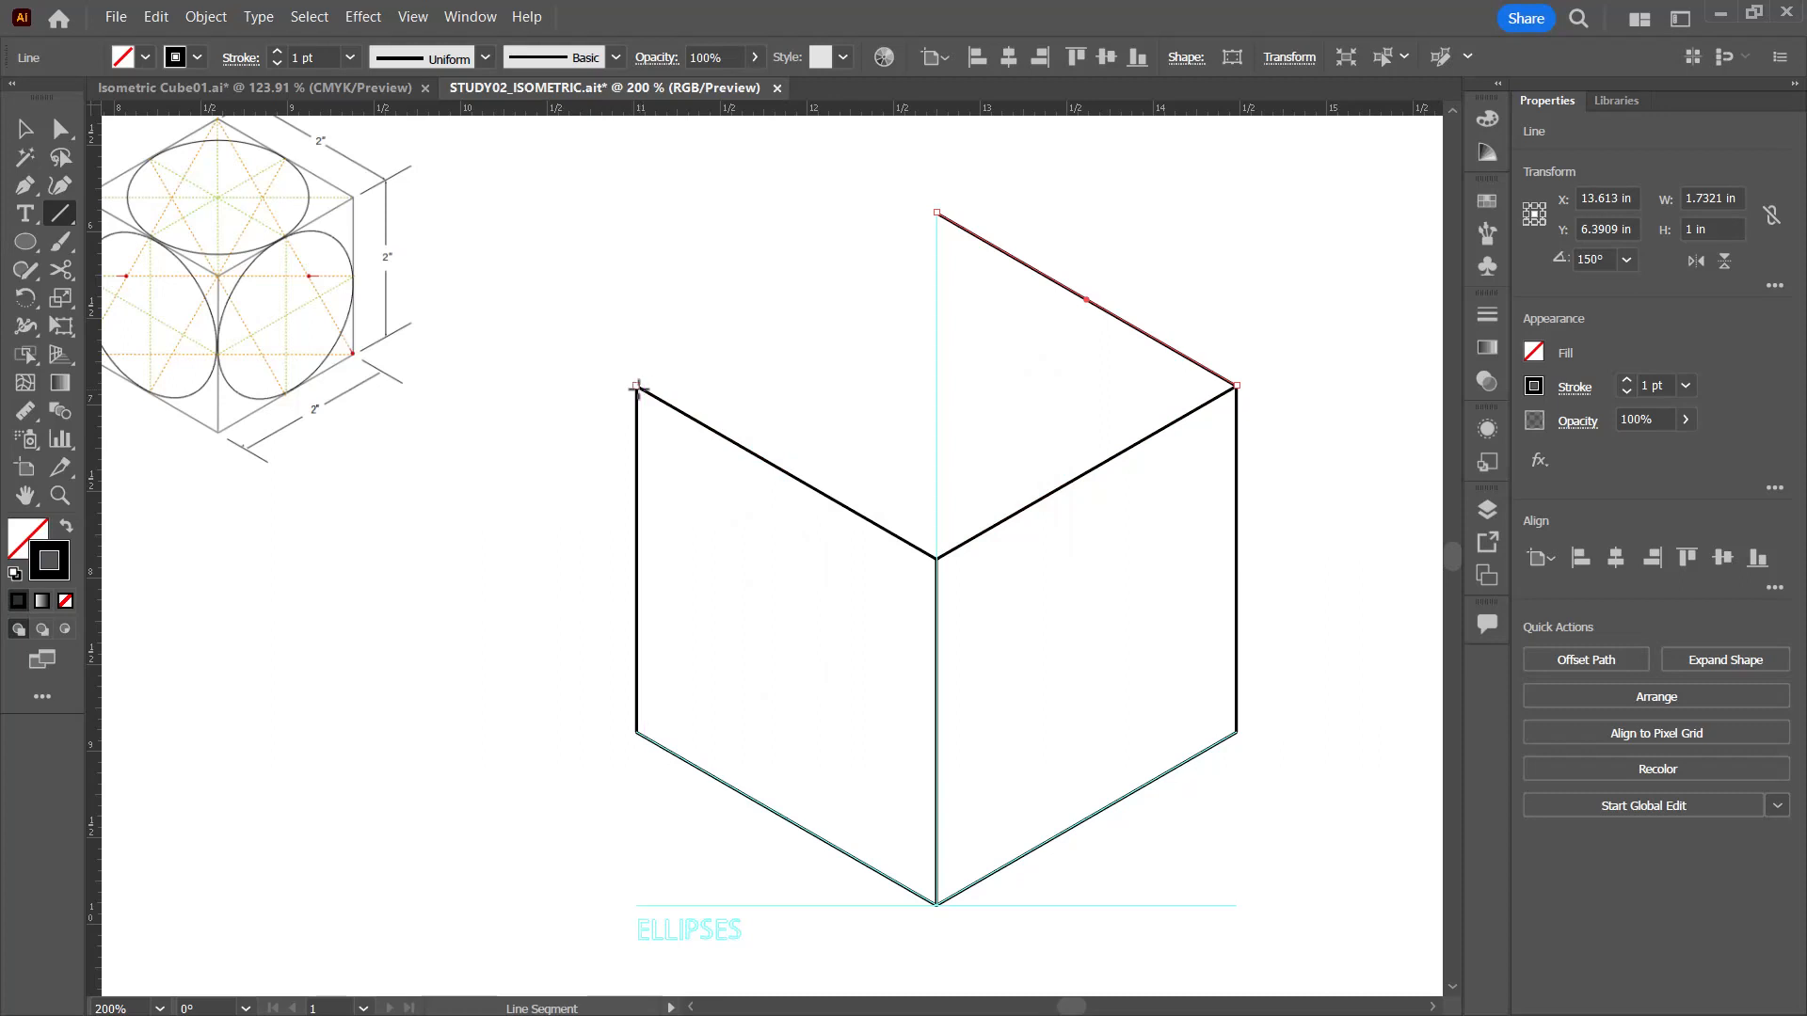
click(636, 387)
key(Tab)
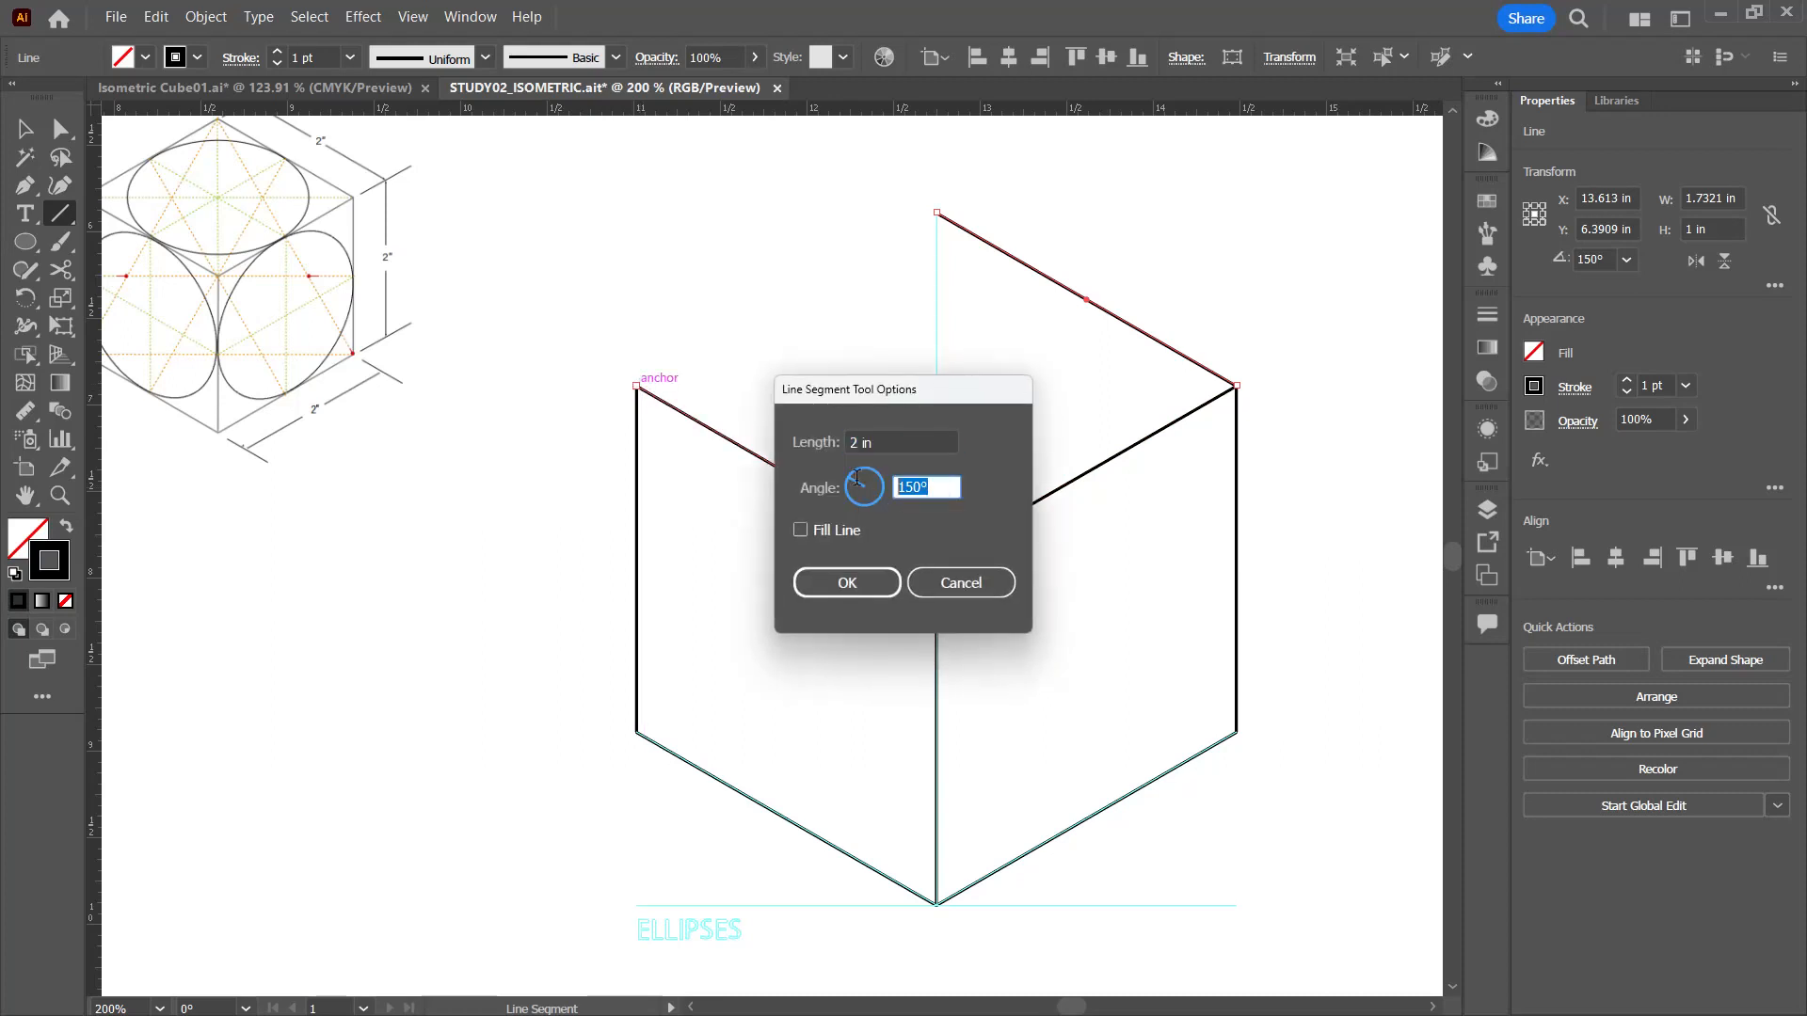
text(30)
key(Return)
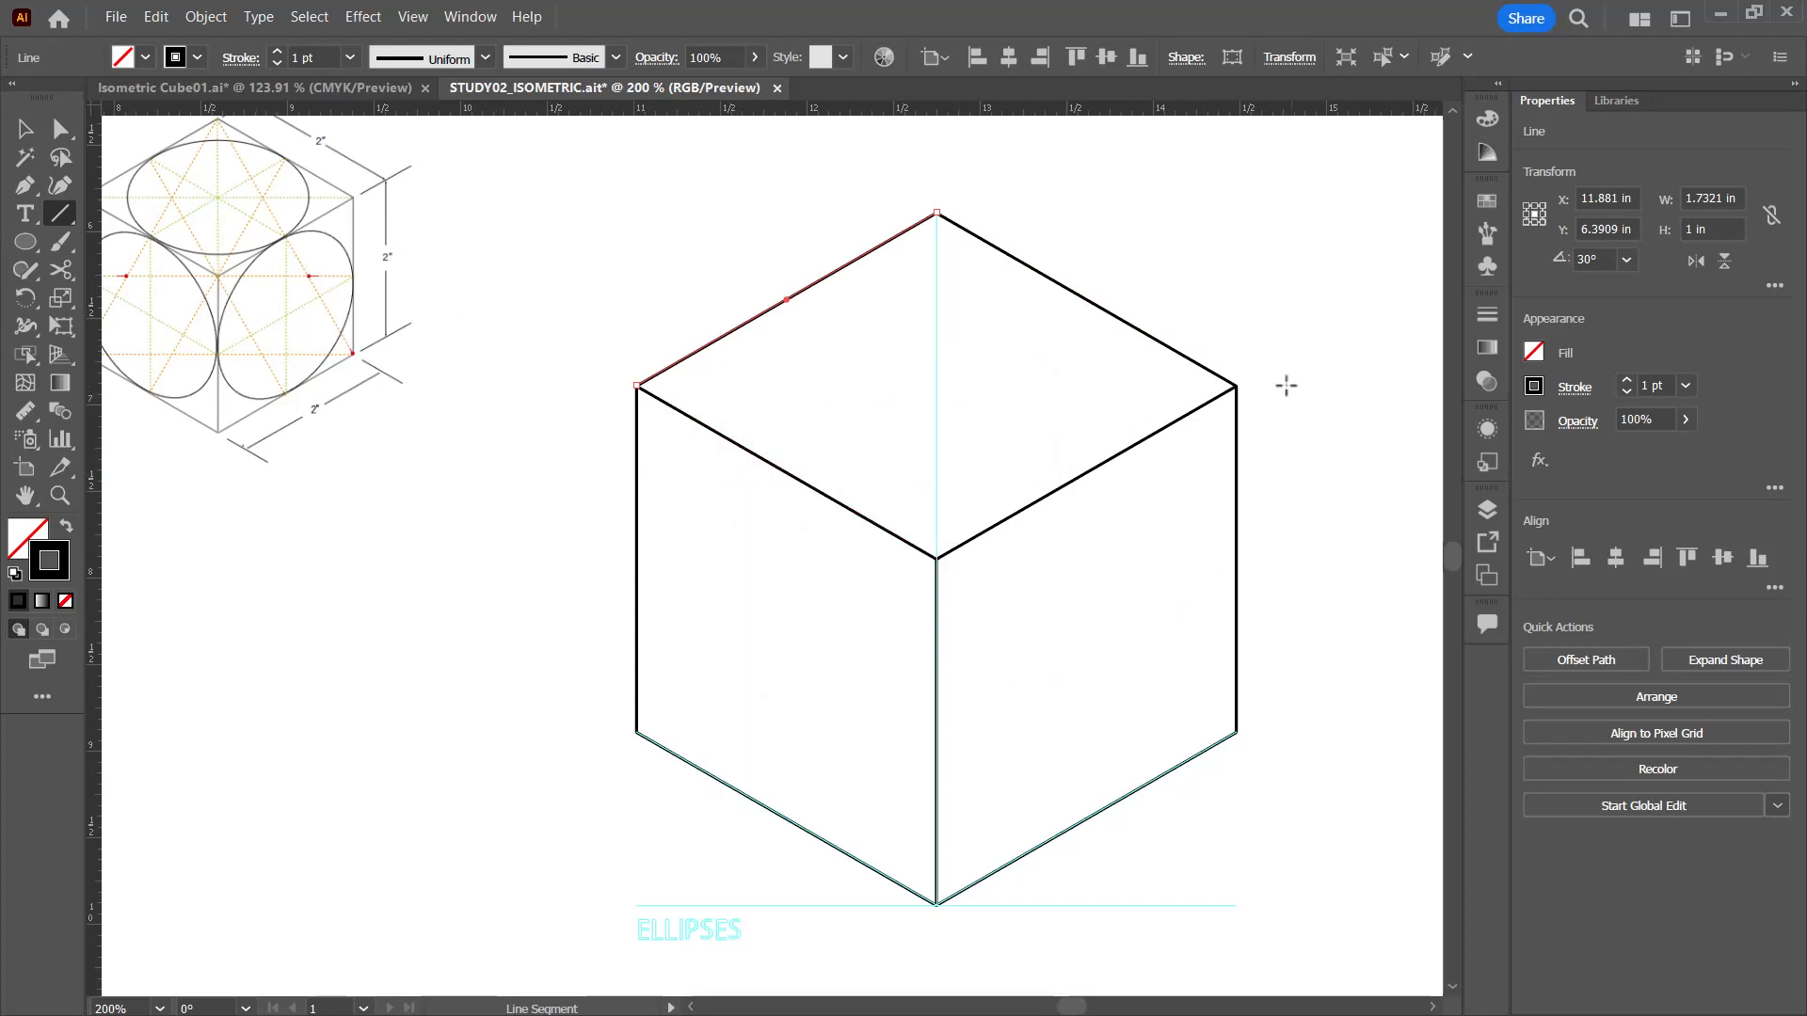
Step: Draw the top face's horizontal and vertical diagonals between its opposite corners and deselect them
drag(1235, 385, 637, 385)
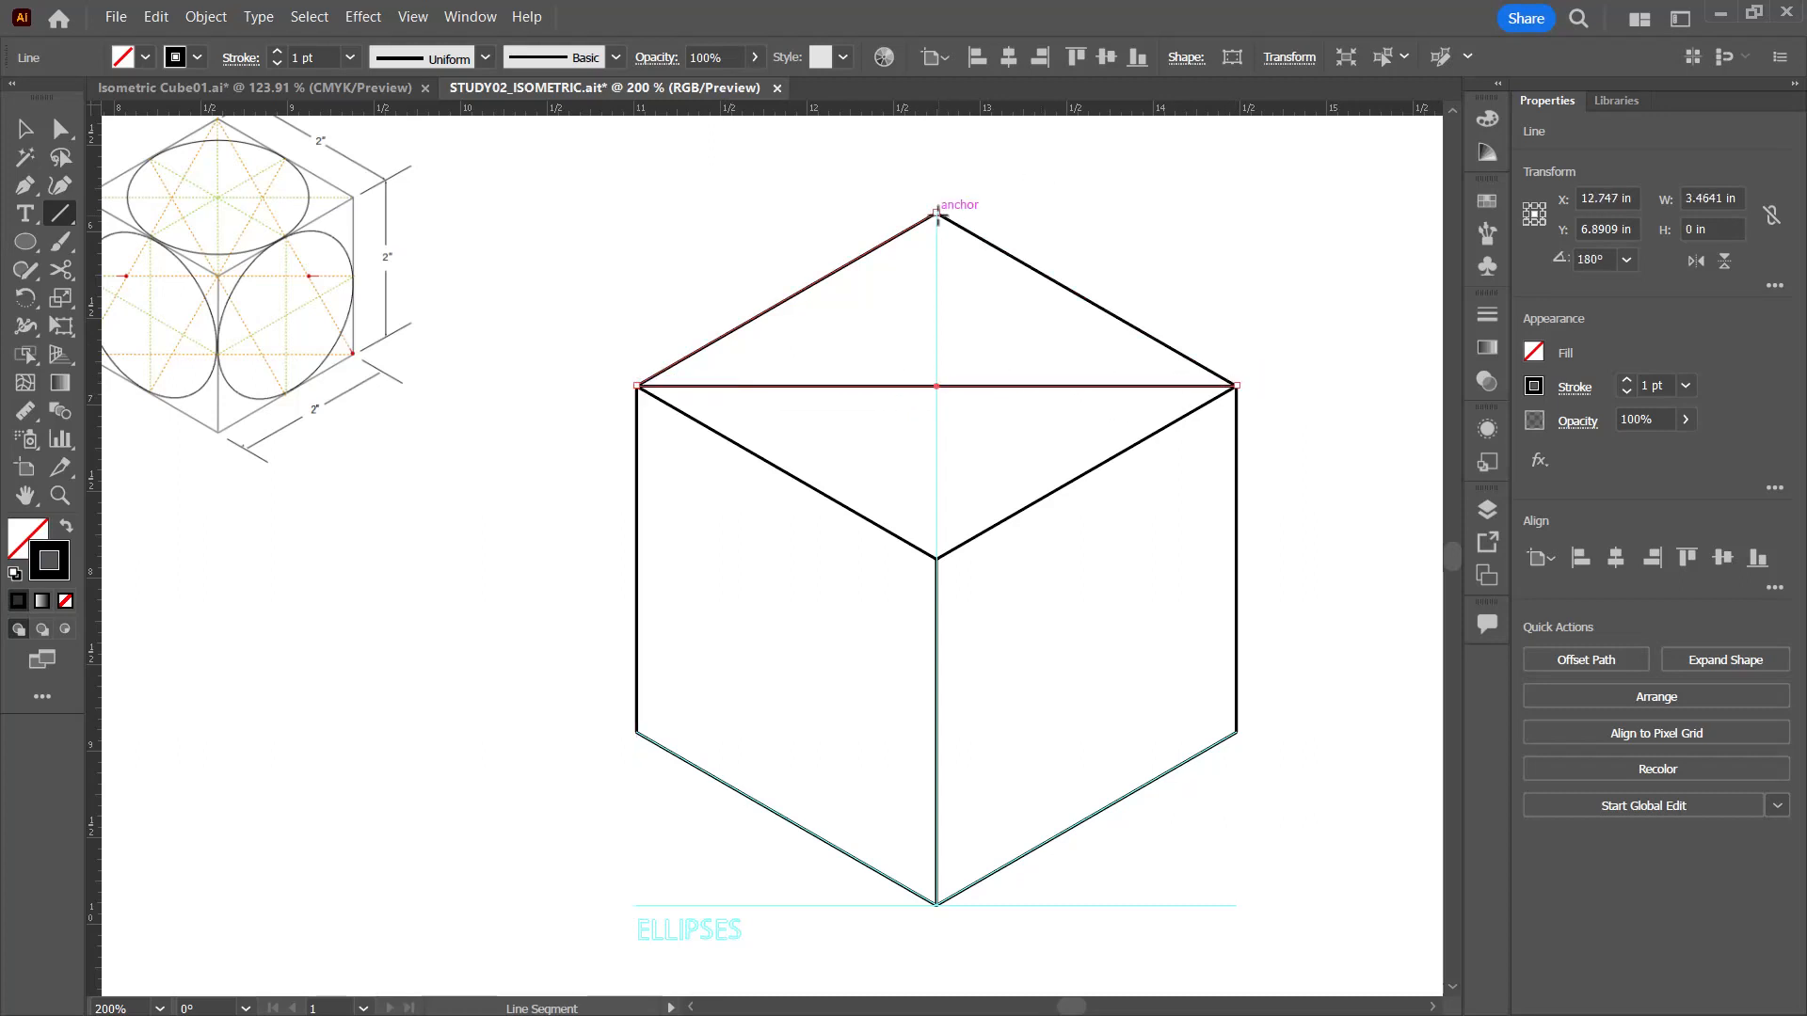
drag(936, 213, 936, 559)
key(v)
click(1355, 211)
Step: Examine at high magnification how the lines meet at the top face's back corner and where its diagonals cross
drag(1101, 344, 894, 504)
key(ctrl+equal)
key(ctrl+equal)
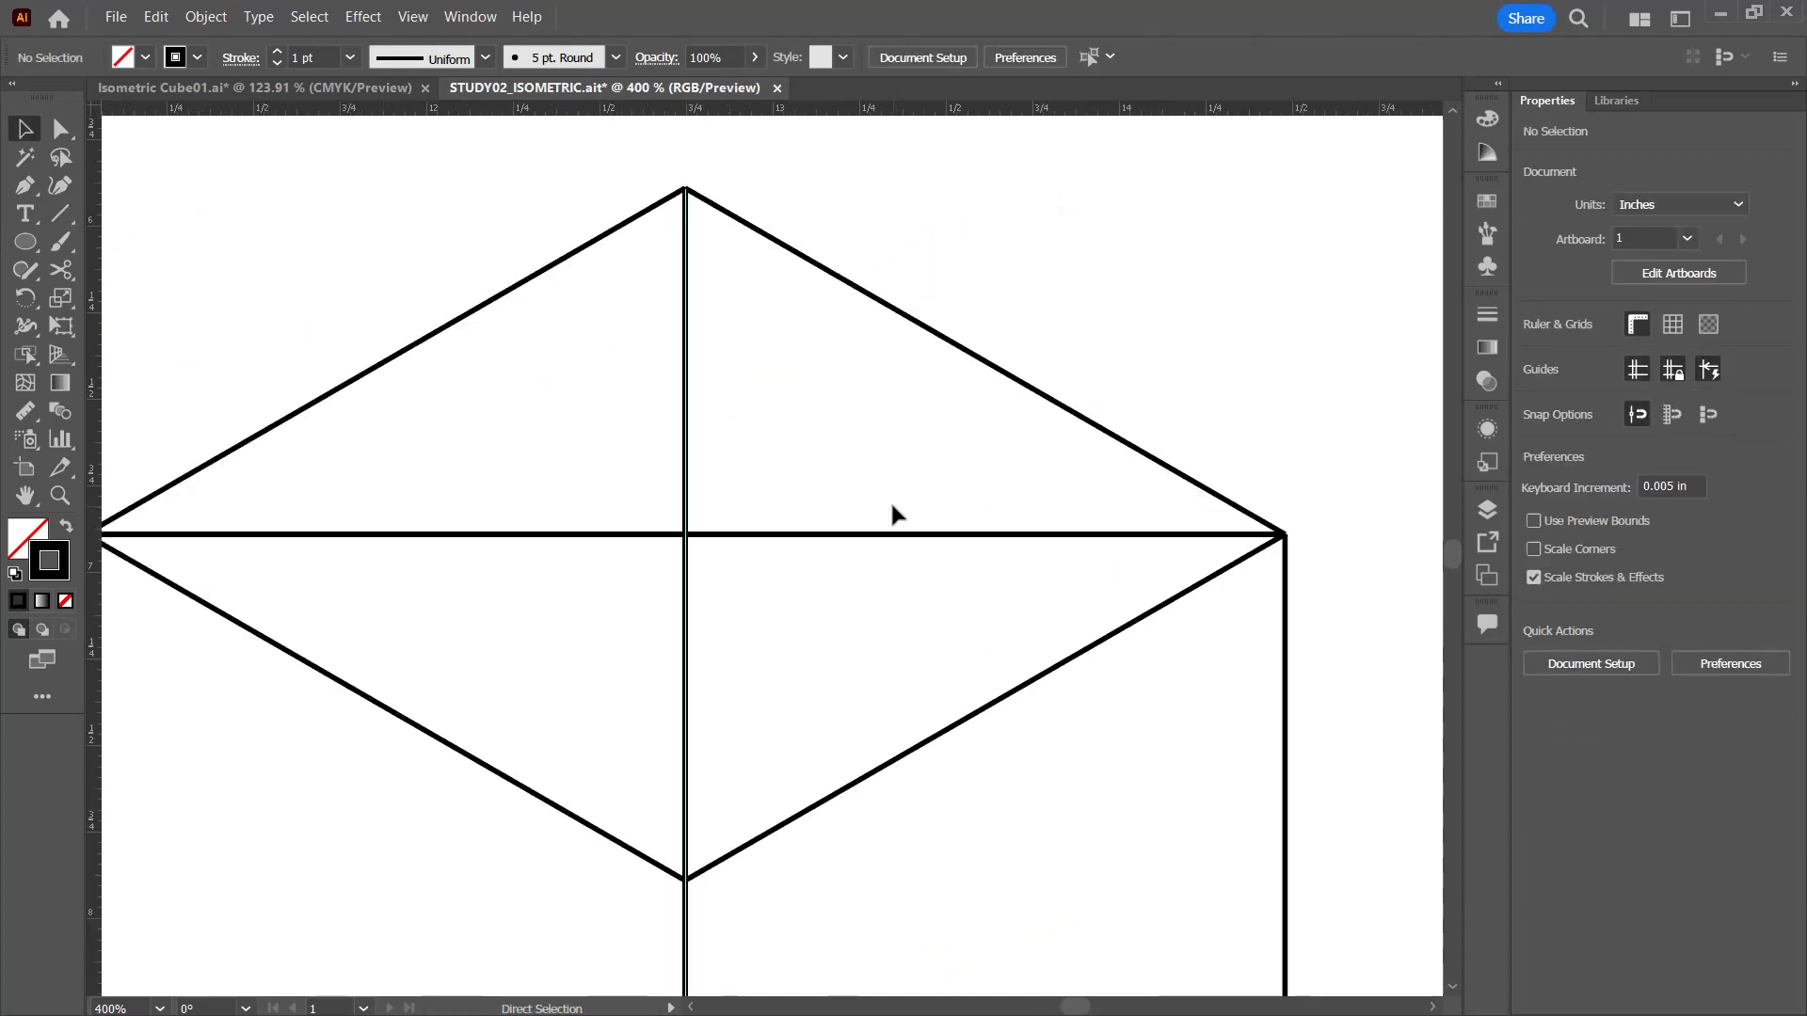
mouse_move(674, 593)
mouse_down()
mouse_move(762, 508)
mouse_move(737, 573)
mouse_move(754, 517)
mouse_move(1323, 476)
mouse_move(1775, 702)
mouse_move(1740, 789)
mouse_move(1088, 673)
mouse_move(819, 552)
mouse_up()
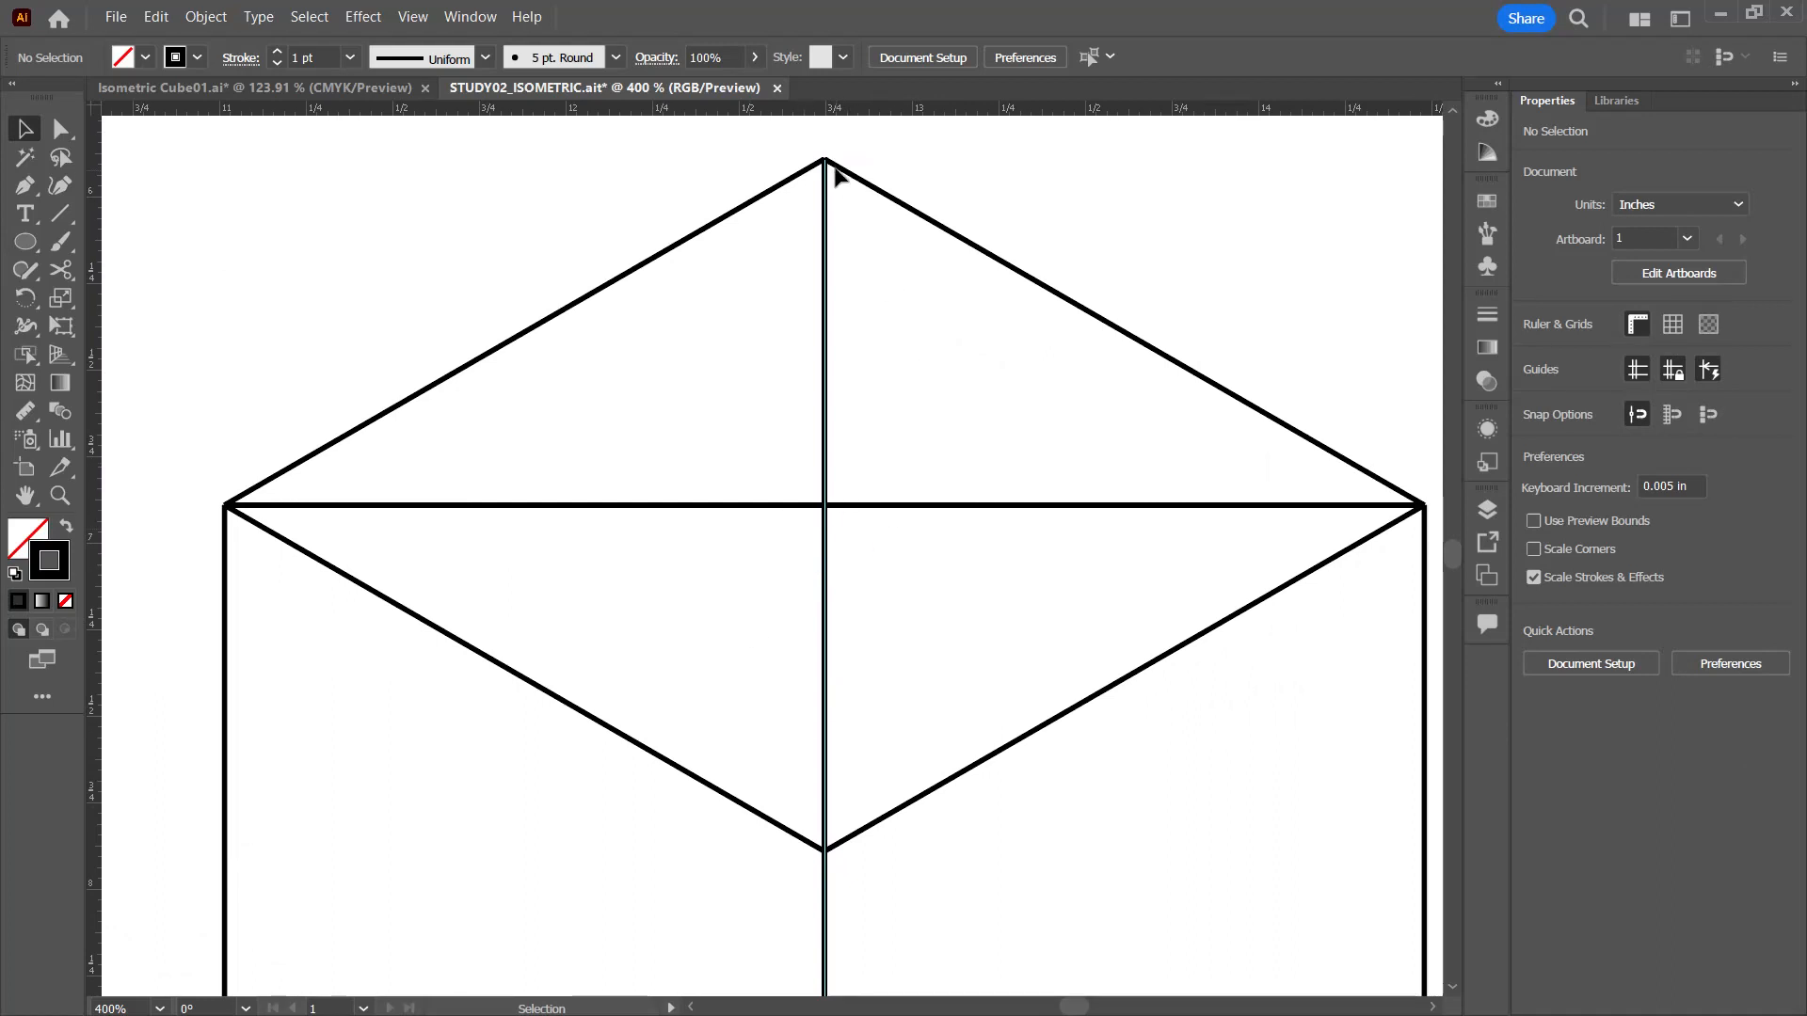
key(a)
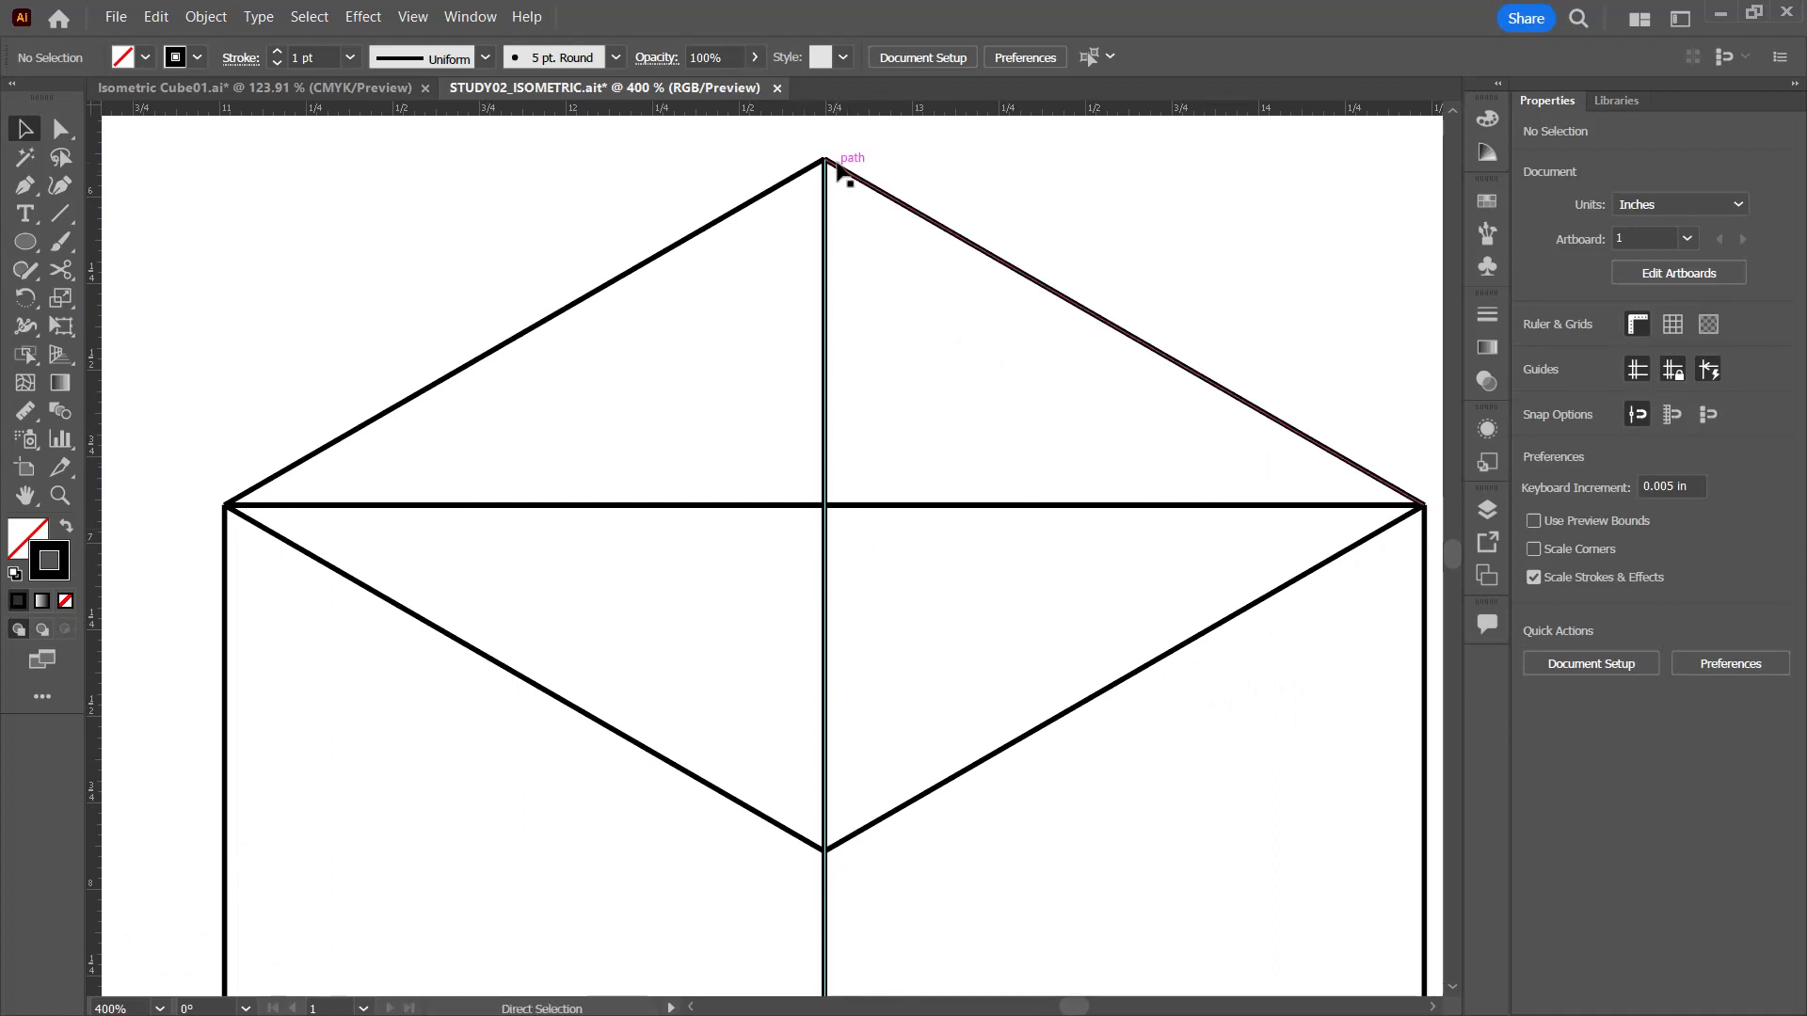
key(ctrl+equal)
key(ctrl+equal)
key(ctrl+equal)
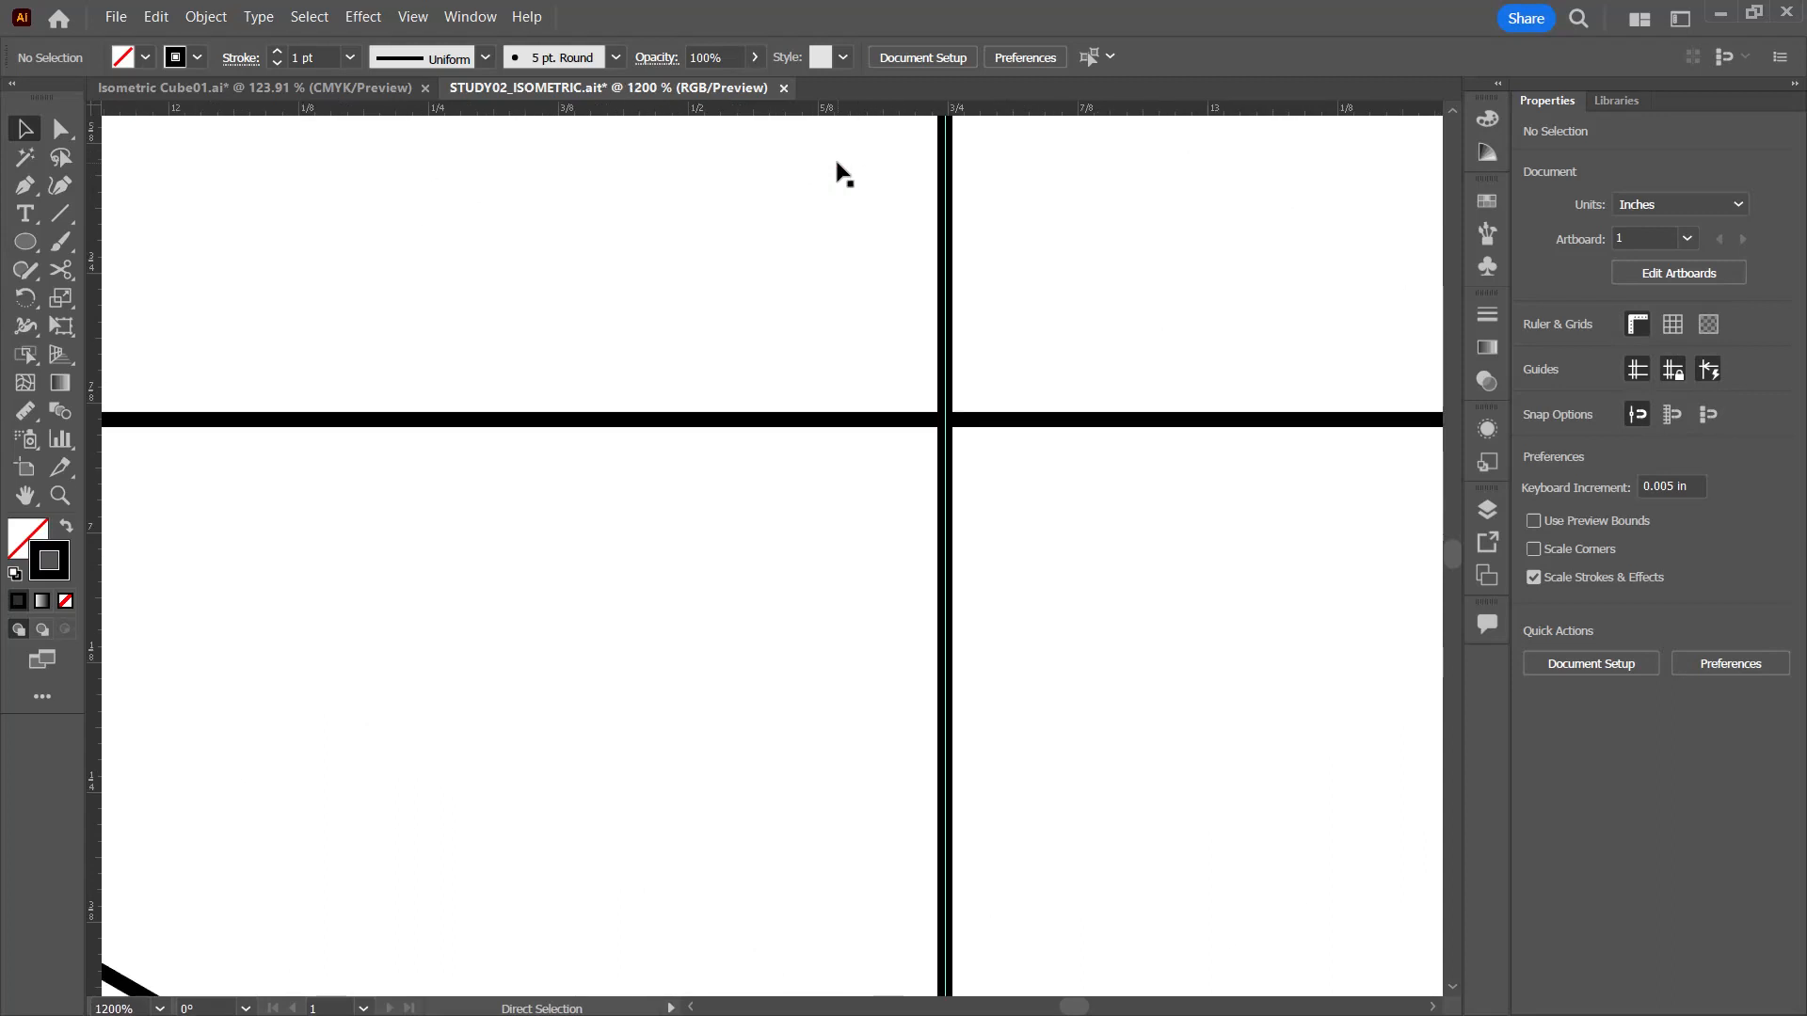
key(space)
drag(1225, 226, 793, 1007)
drag(596, 329, 670, 395)
click(626, 252)
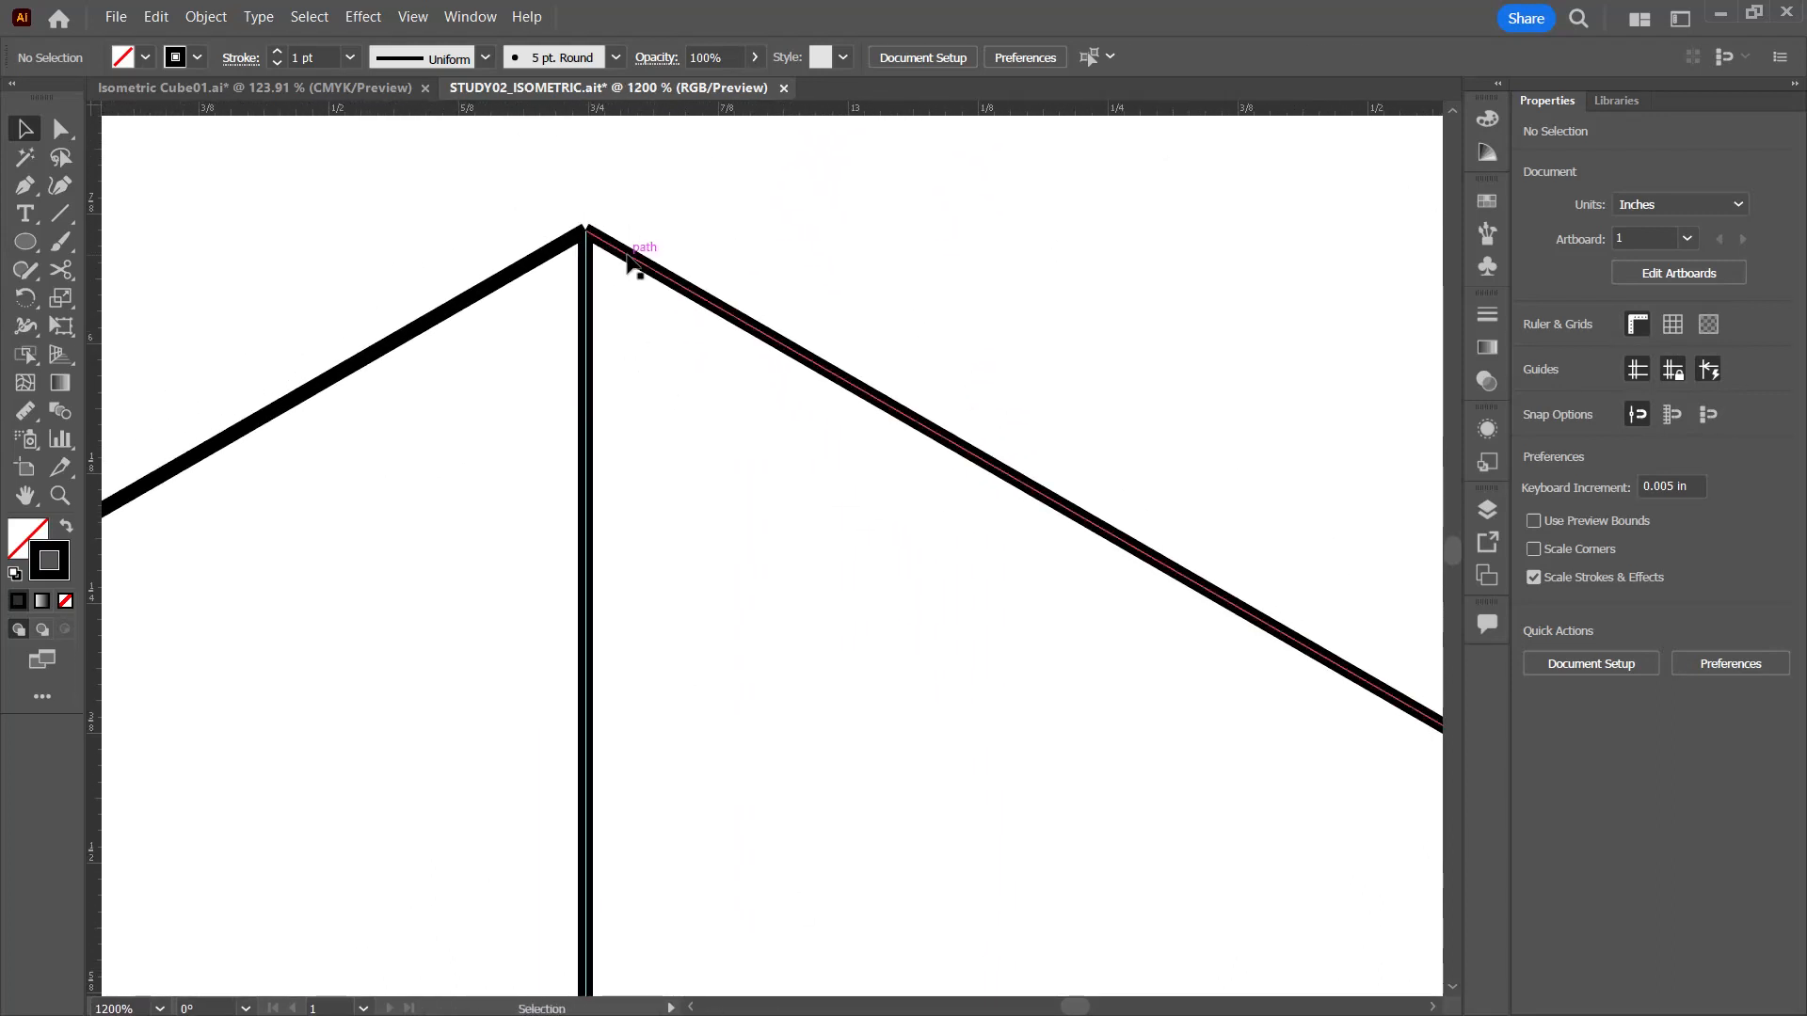
click(578, 243)
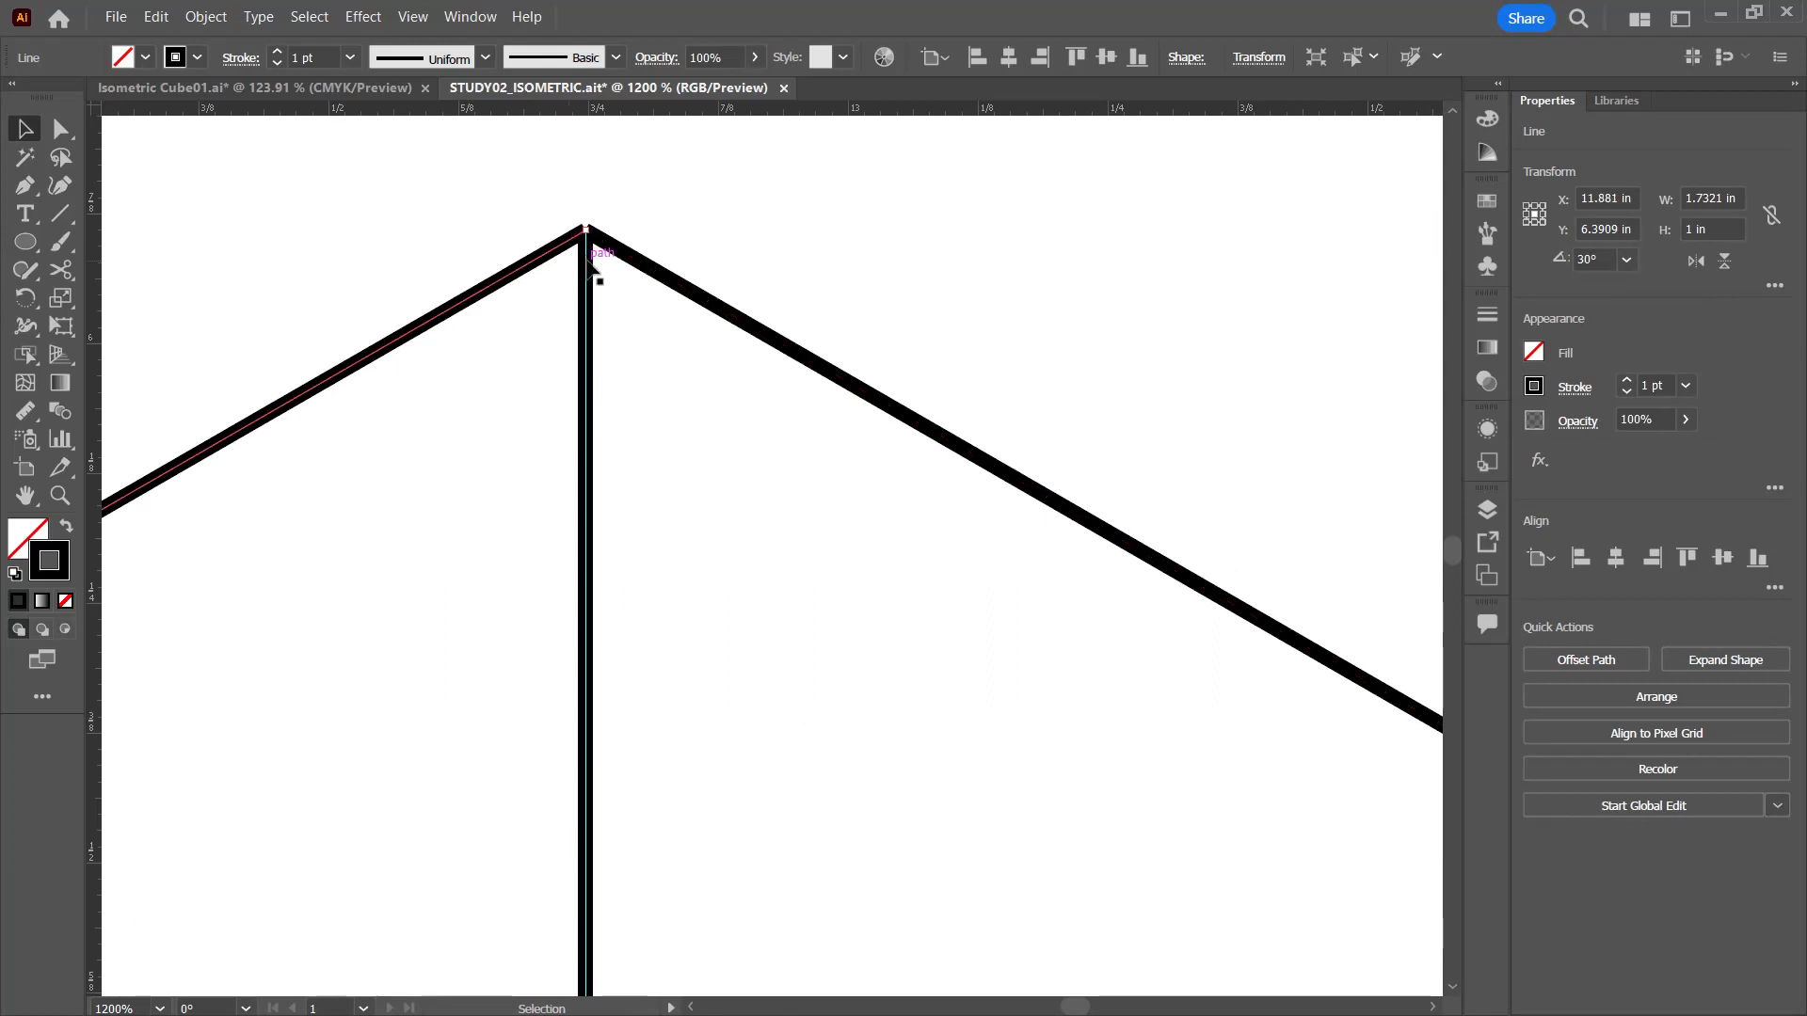
click(871, 786)
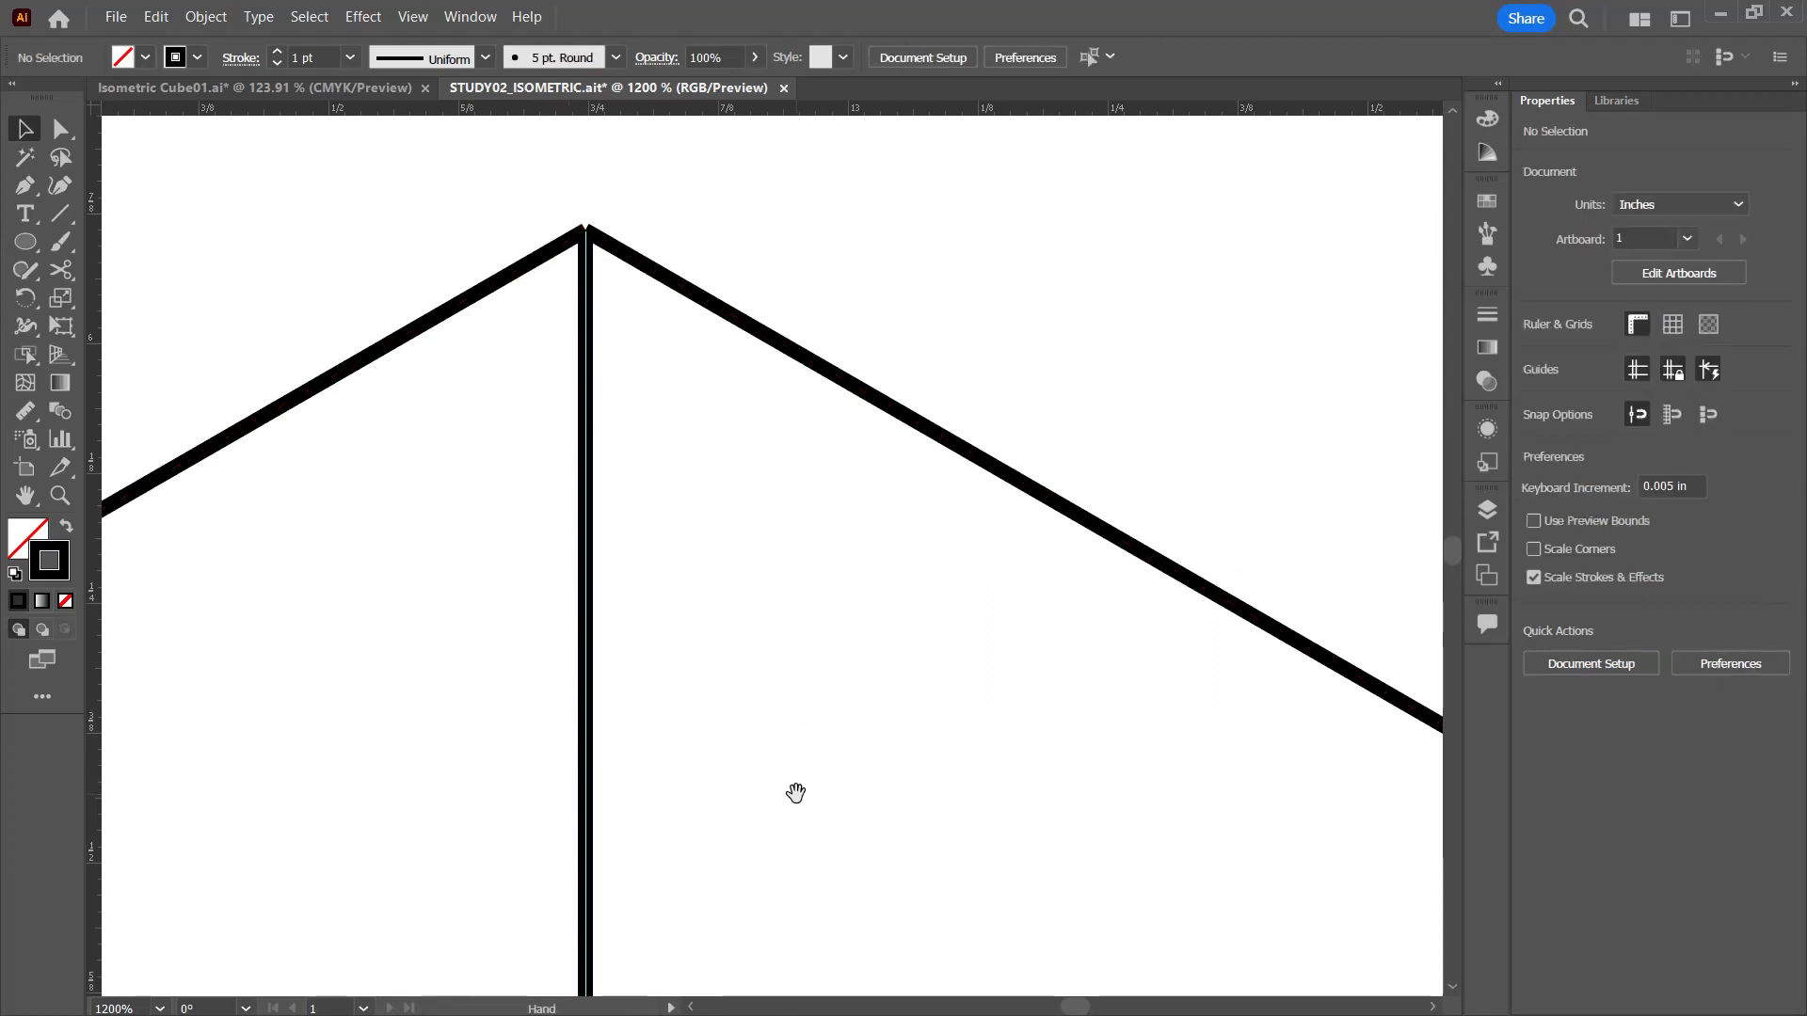
drag(794, 791, 21, 250)
drag(875, 488, 1289, 624)
key(ctrl+minus)
key(ctrl+minus)
key(ctrl+minus)
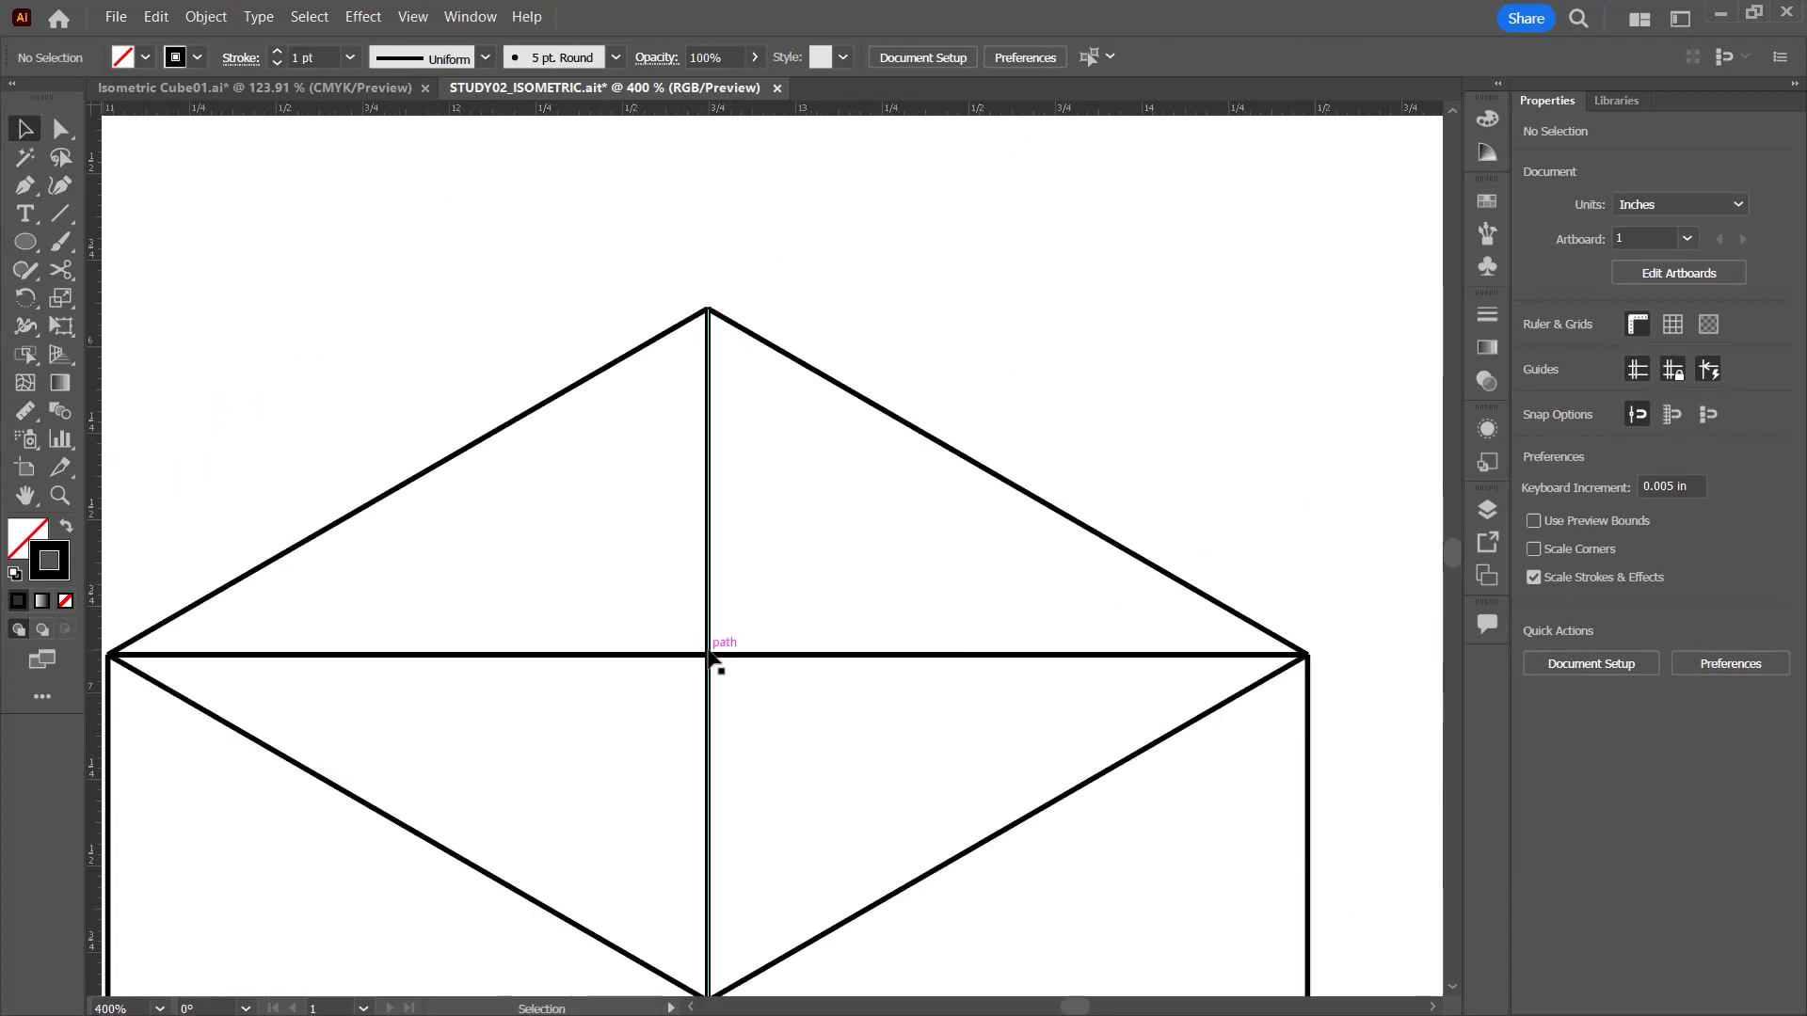
key(a)
key(v)
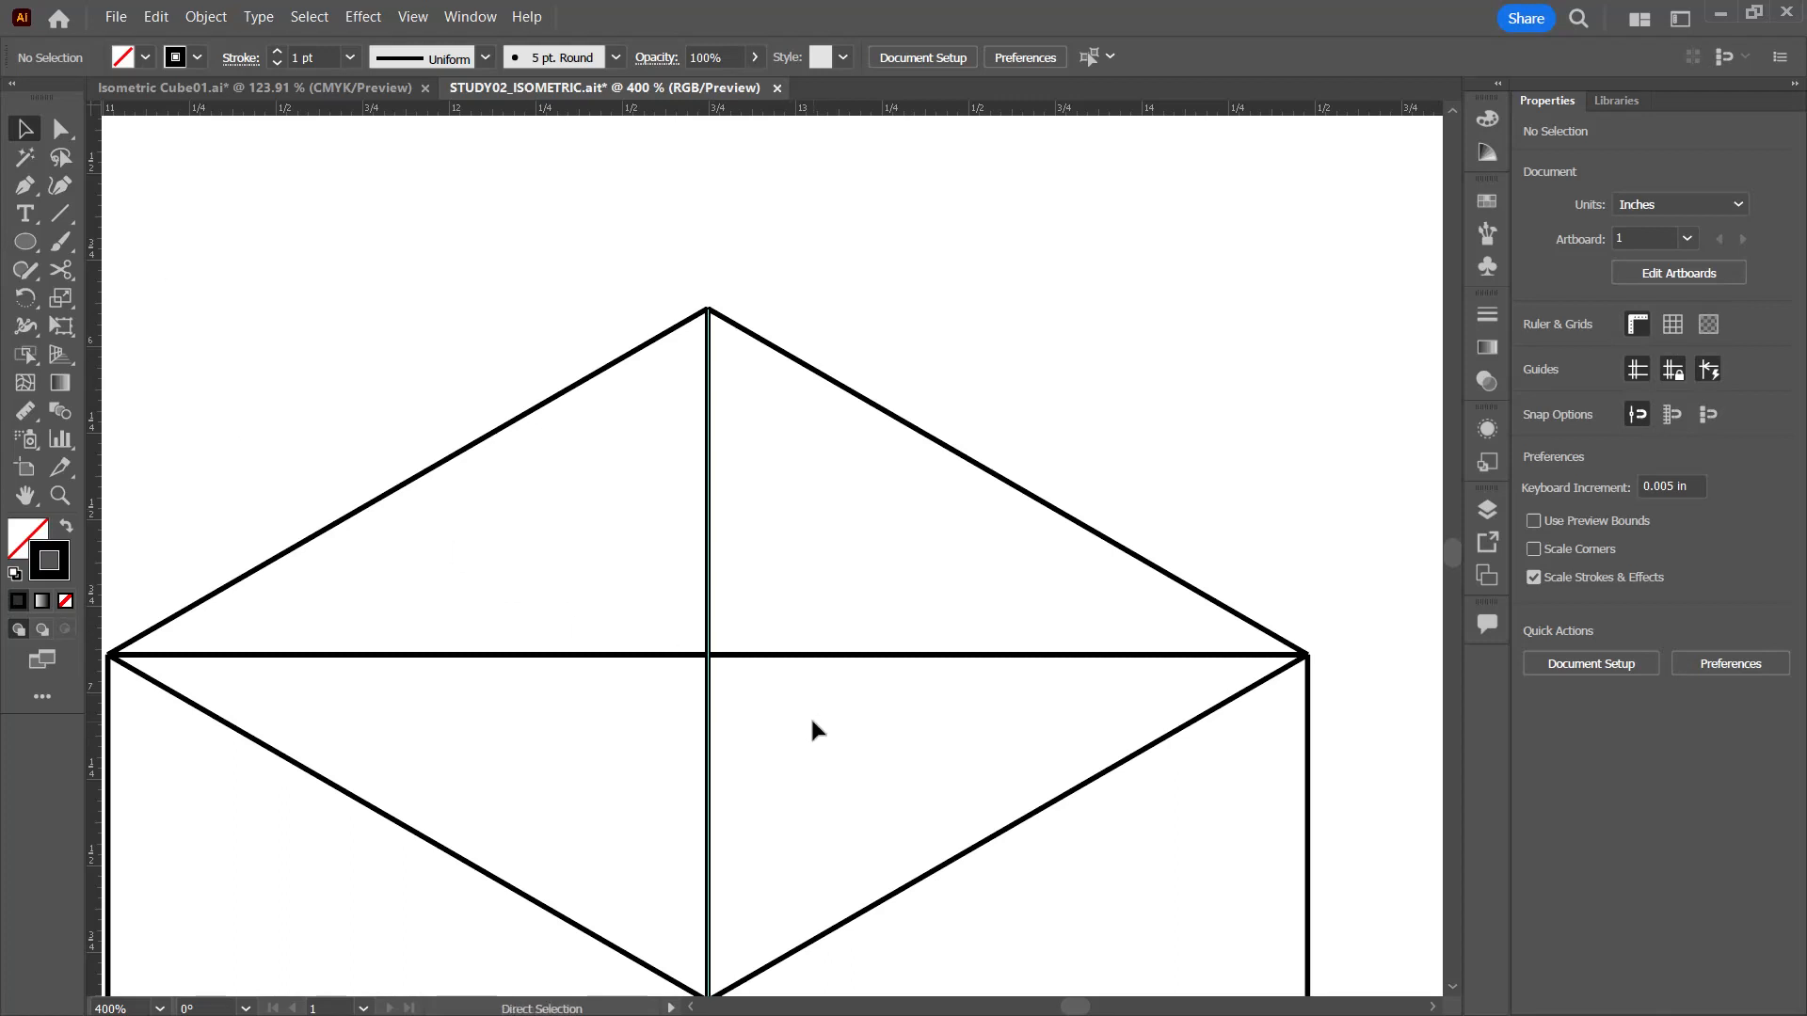
key(ctrl+minus)
key(ctrl+minus)
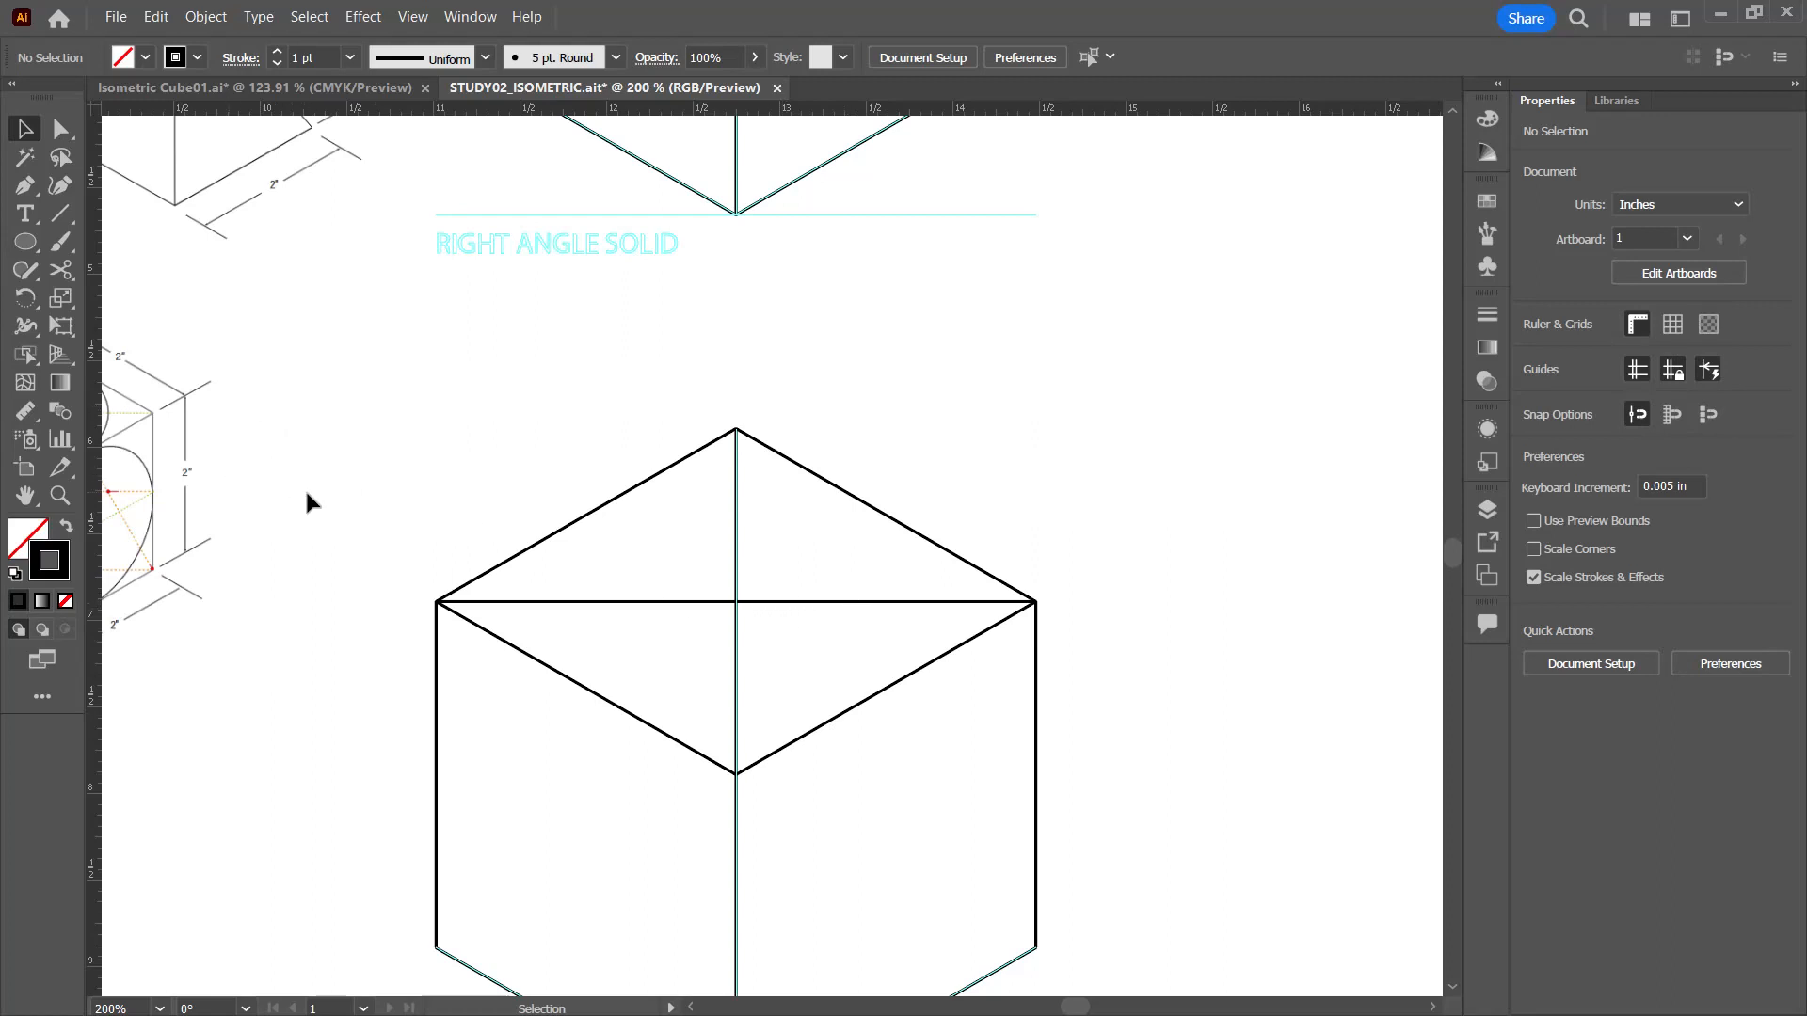
Step: Try to draw a line from the top face's center to the midpoint of its back-left edge
drag(706, 694, 690, 614)
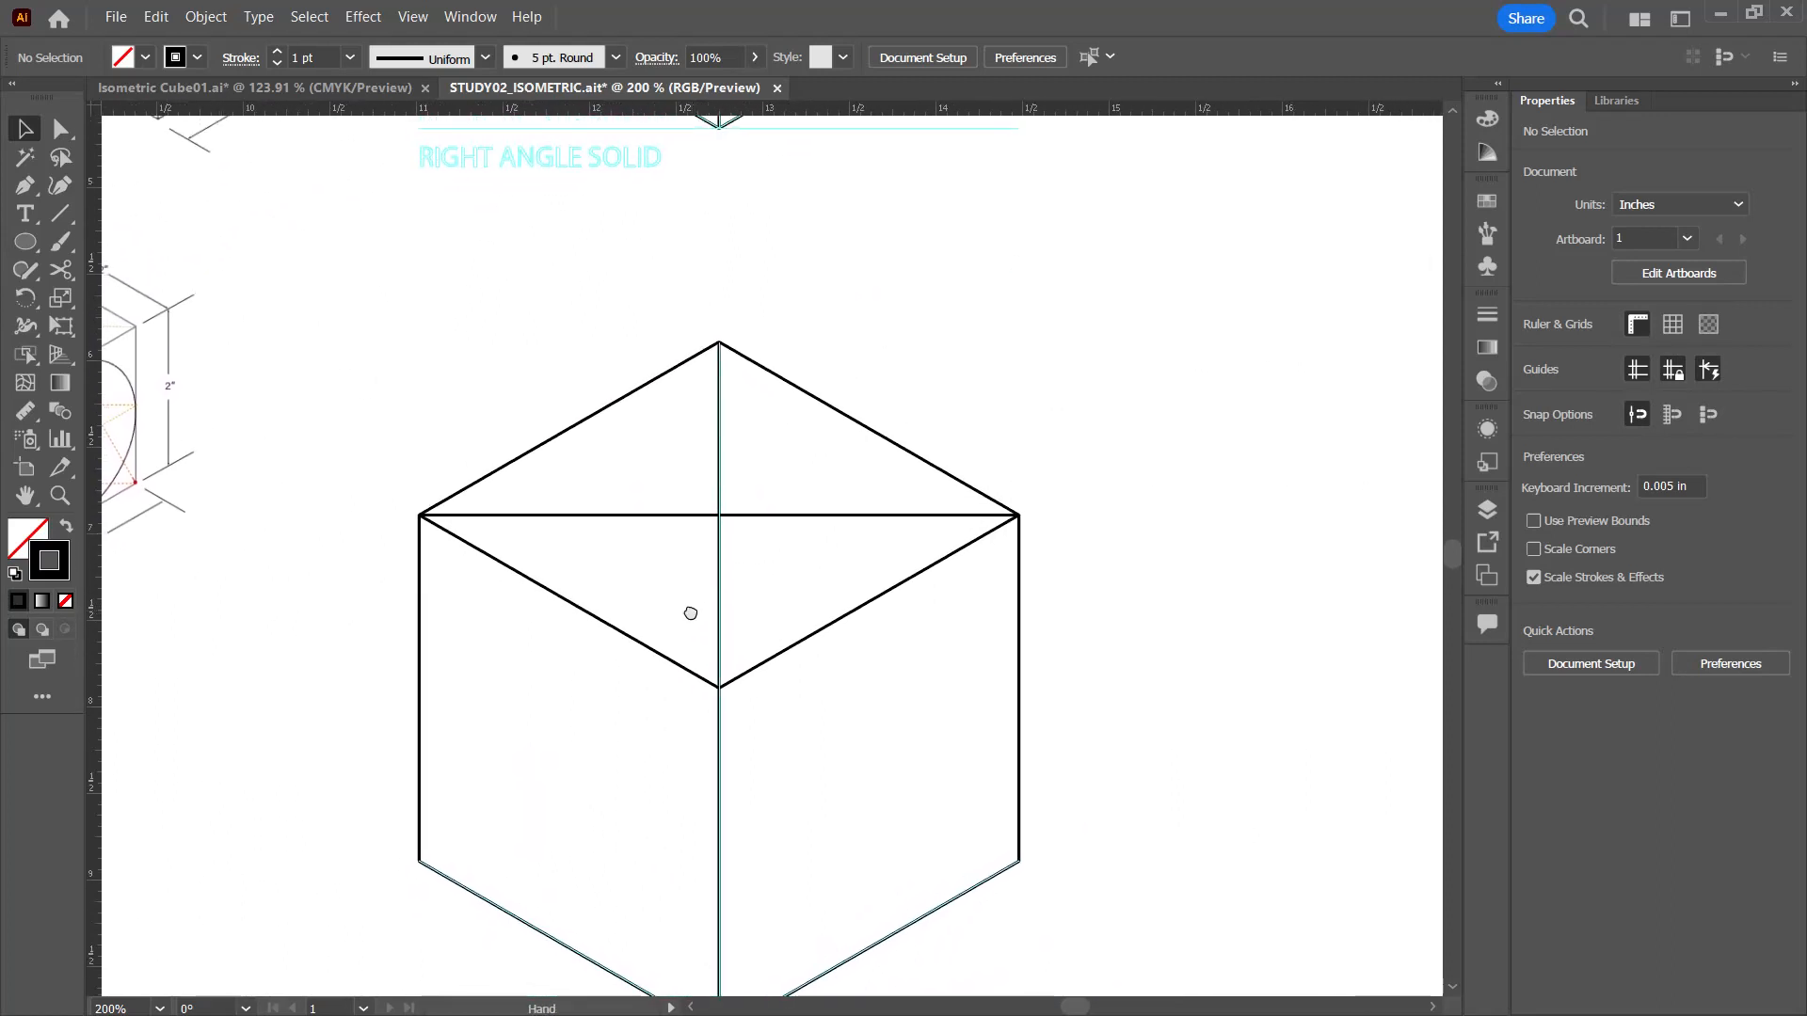
key(backslash)
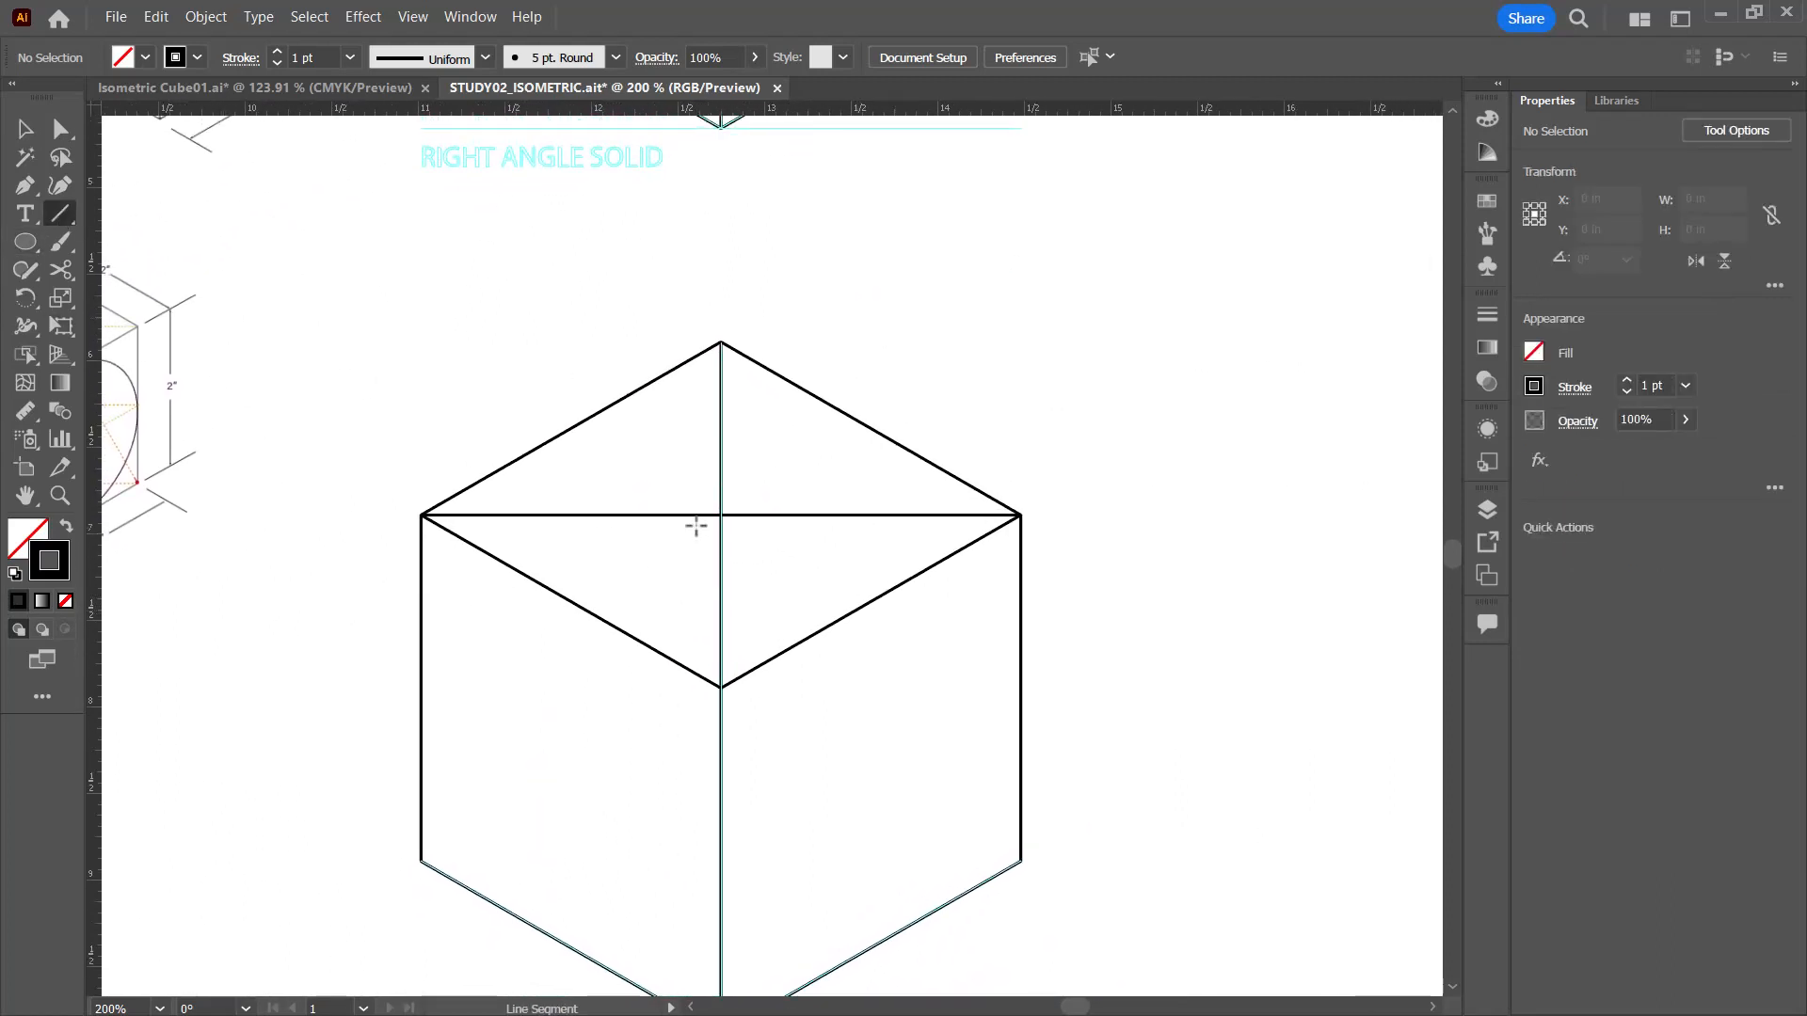
drag(721, 515, 571, 426)
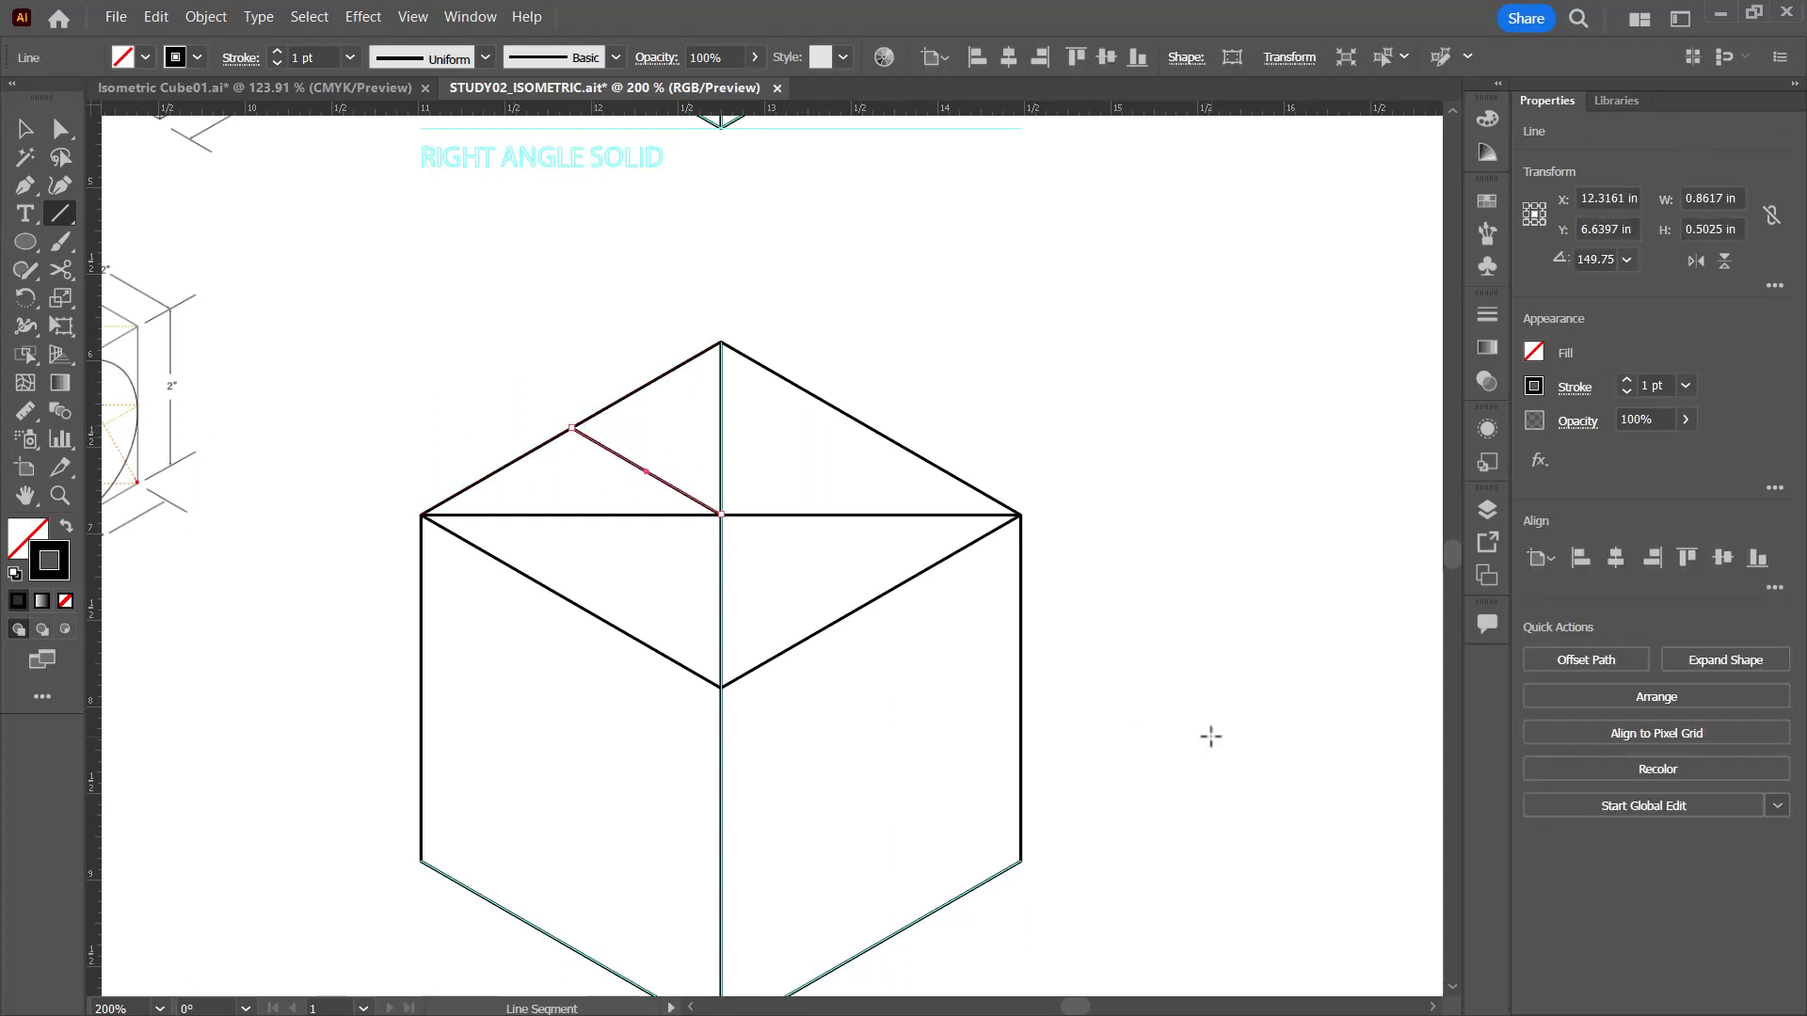
ctrl+click(1211, 737)
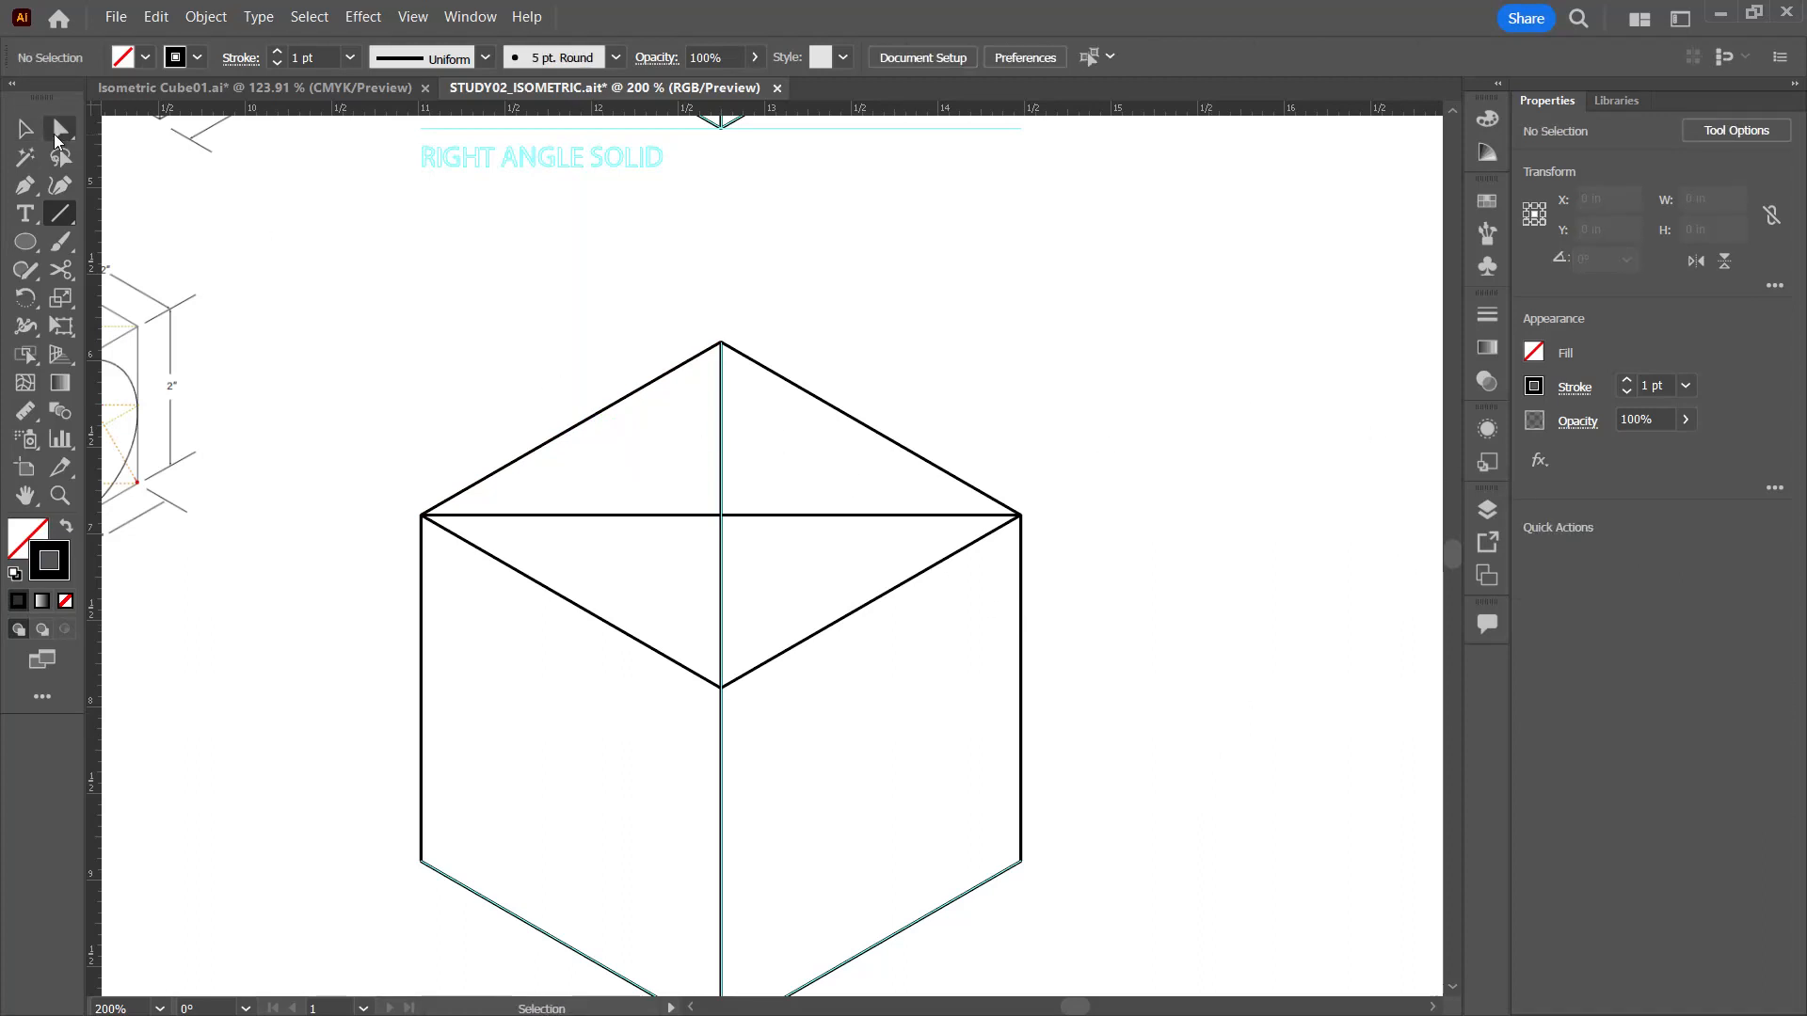
Step: Select the back-left edge of the ELLIPSES cube's top face
click(25, 129)
click(589, 418)
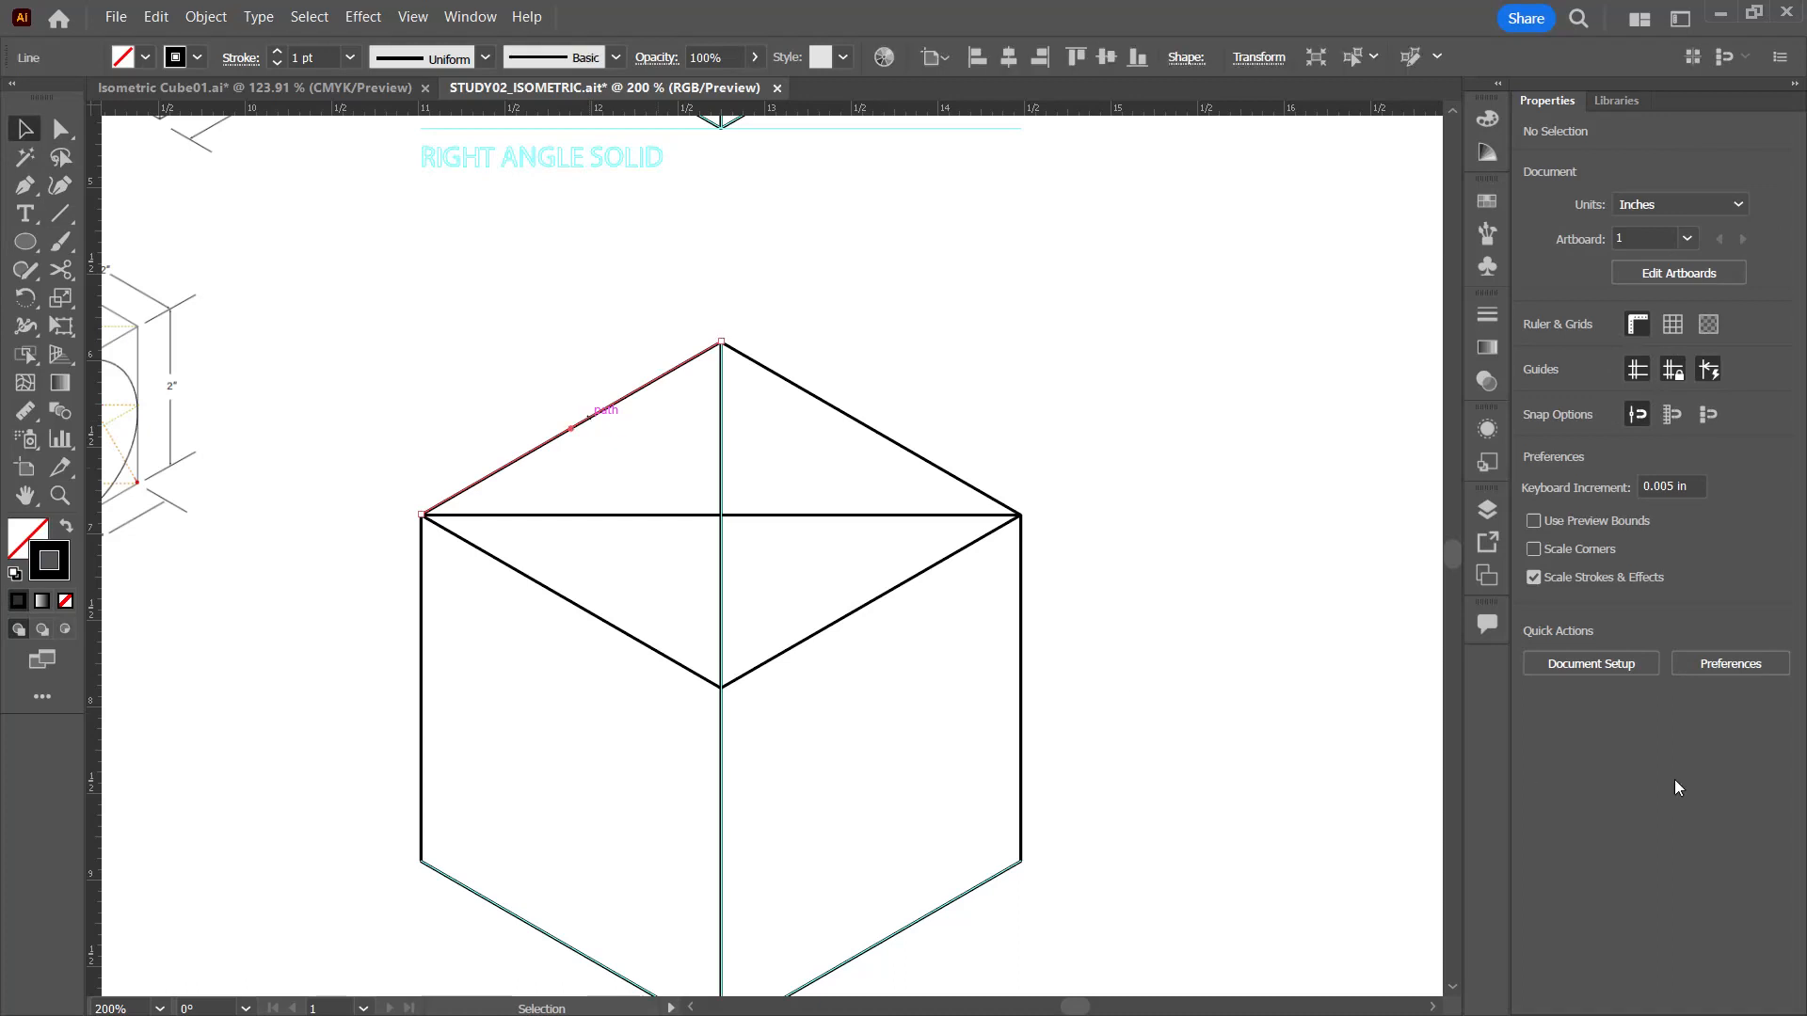
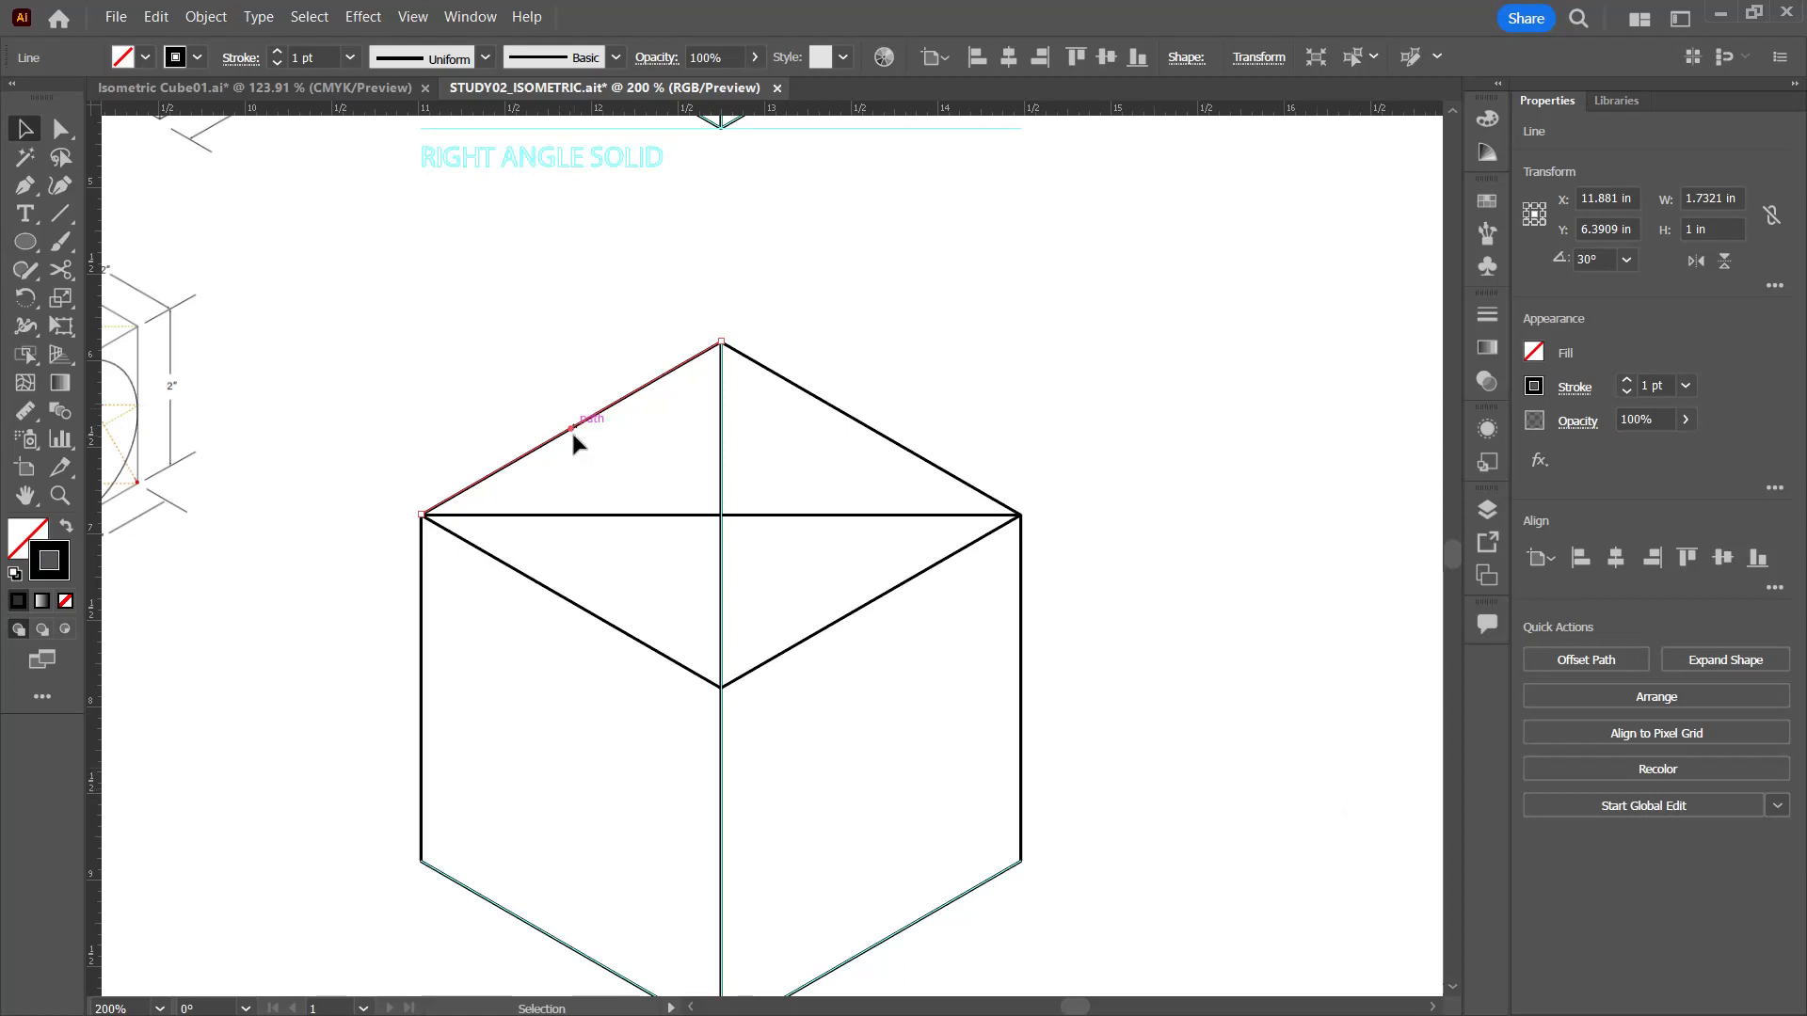
Step: Deselect the top face's back-left edge and hide the Guides layer
click(1276, 592)
key(backslash)
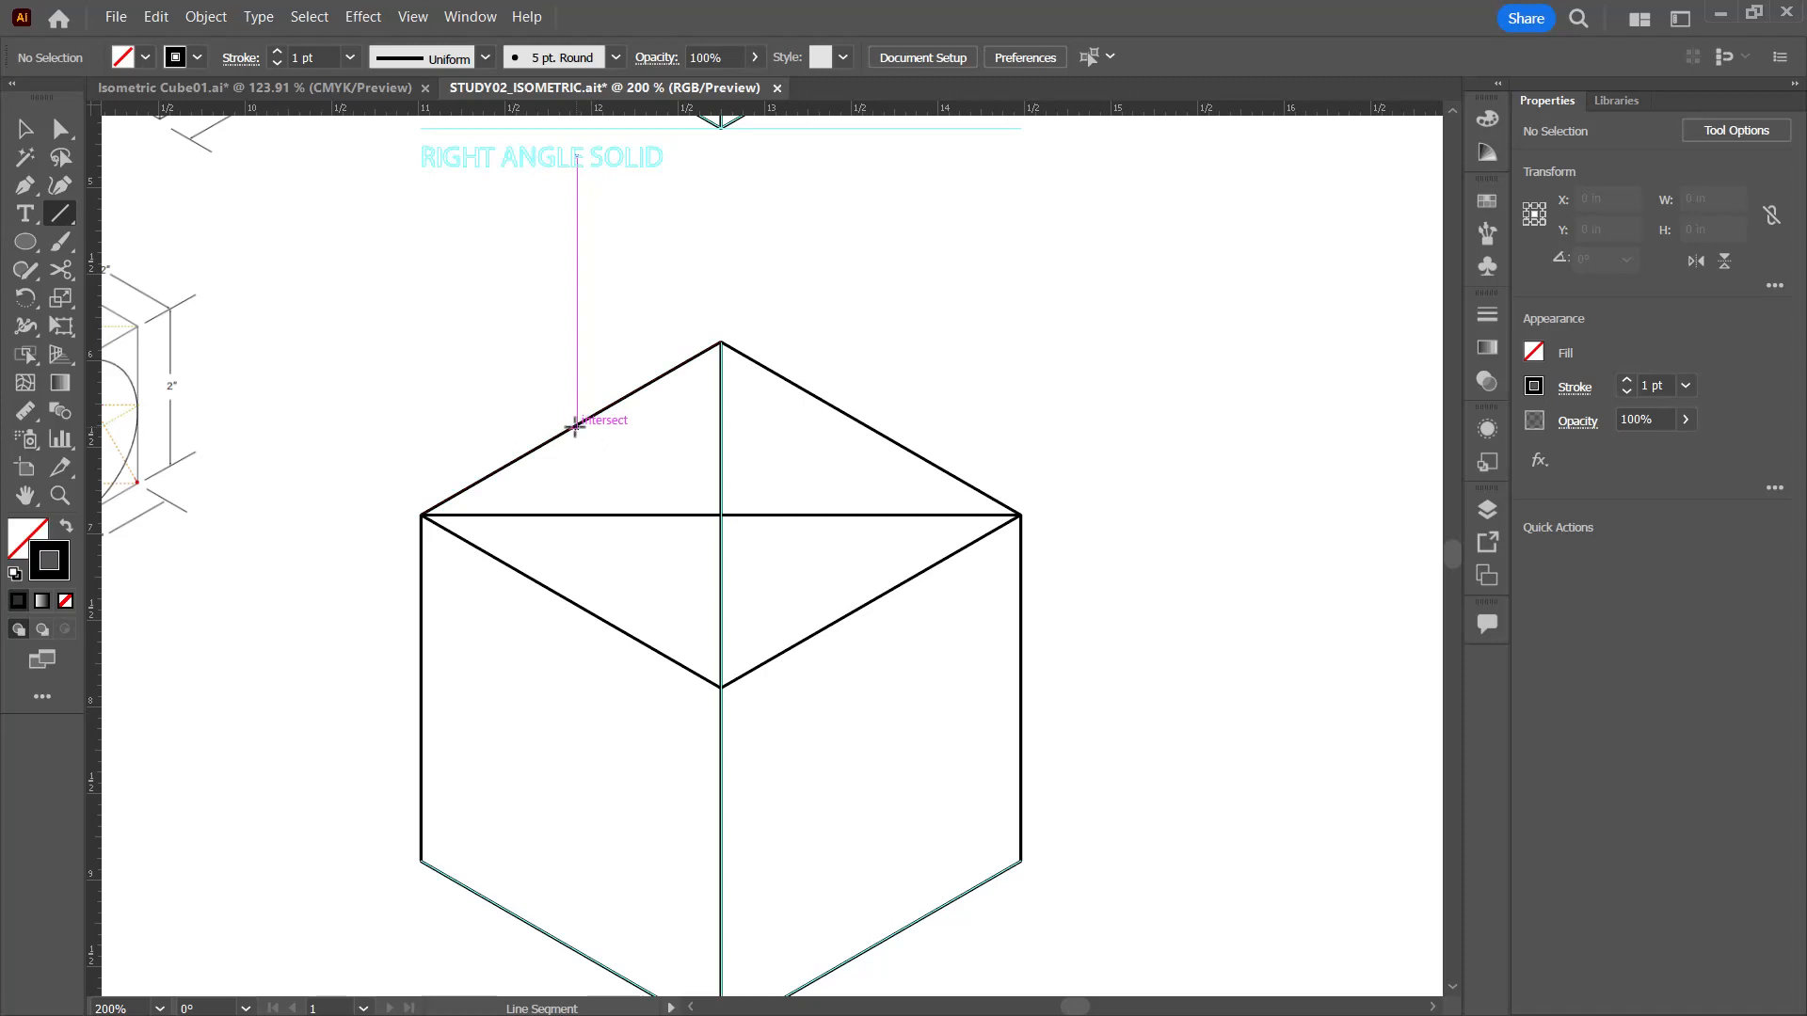
drag(582, 168, 582, 411)
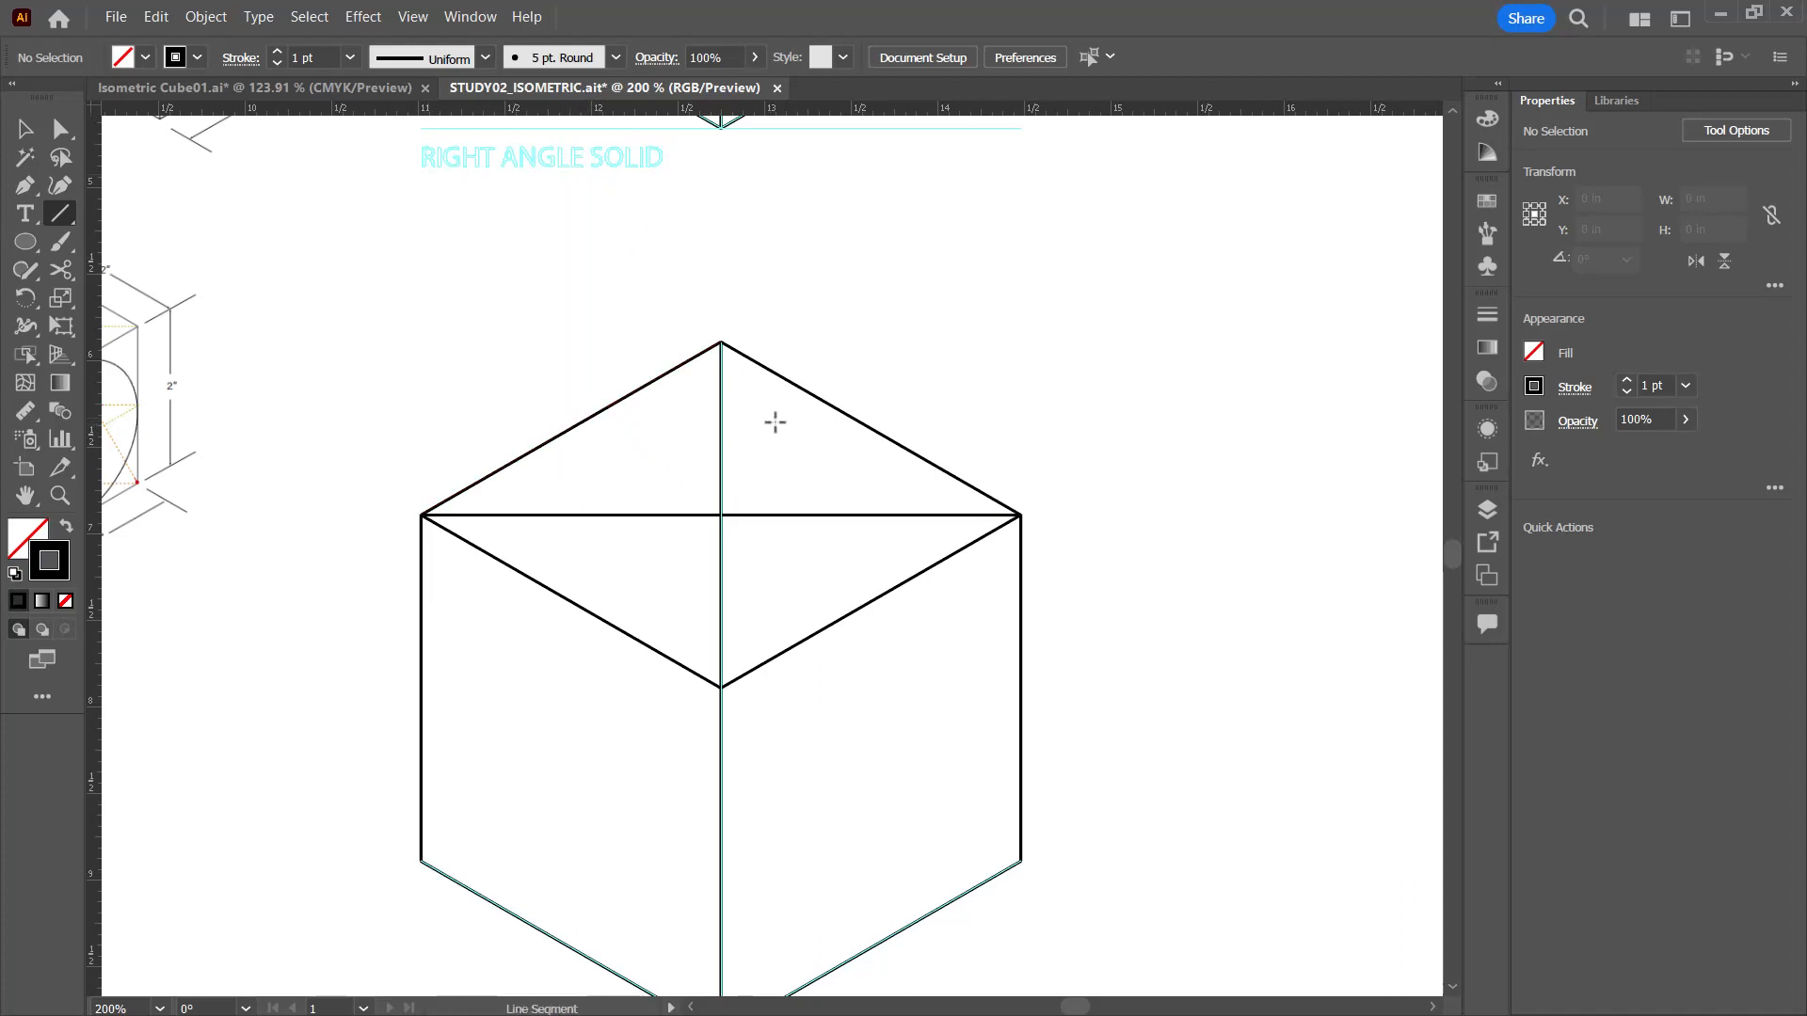
click(1487, 511)
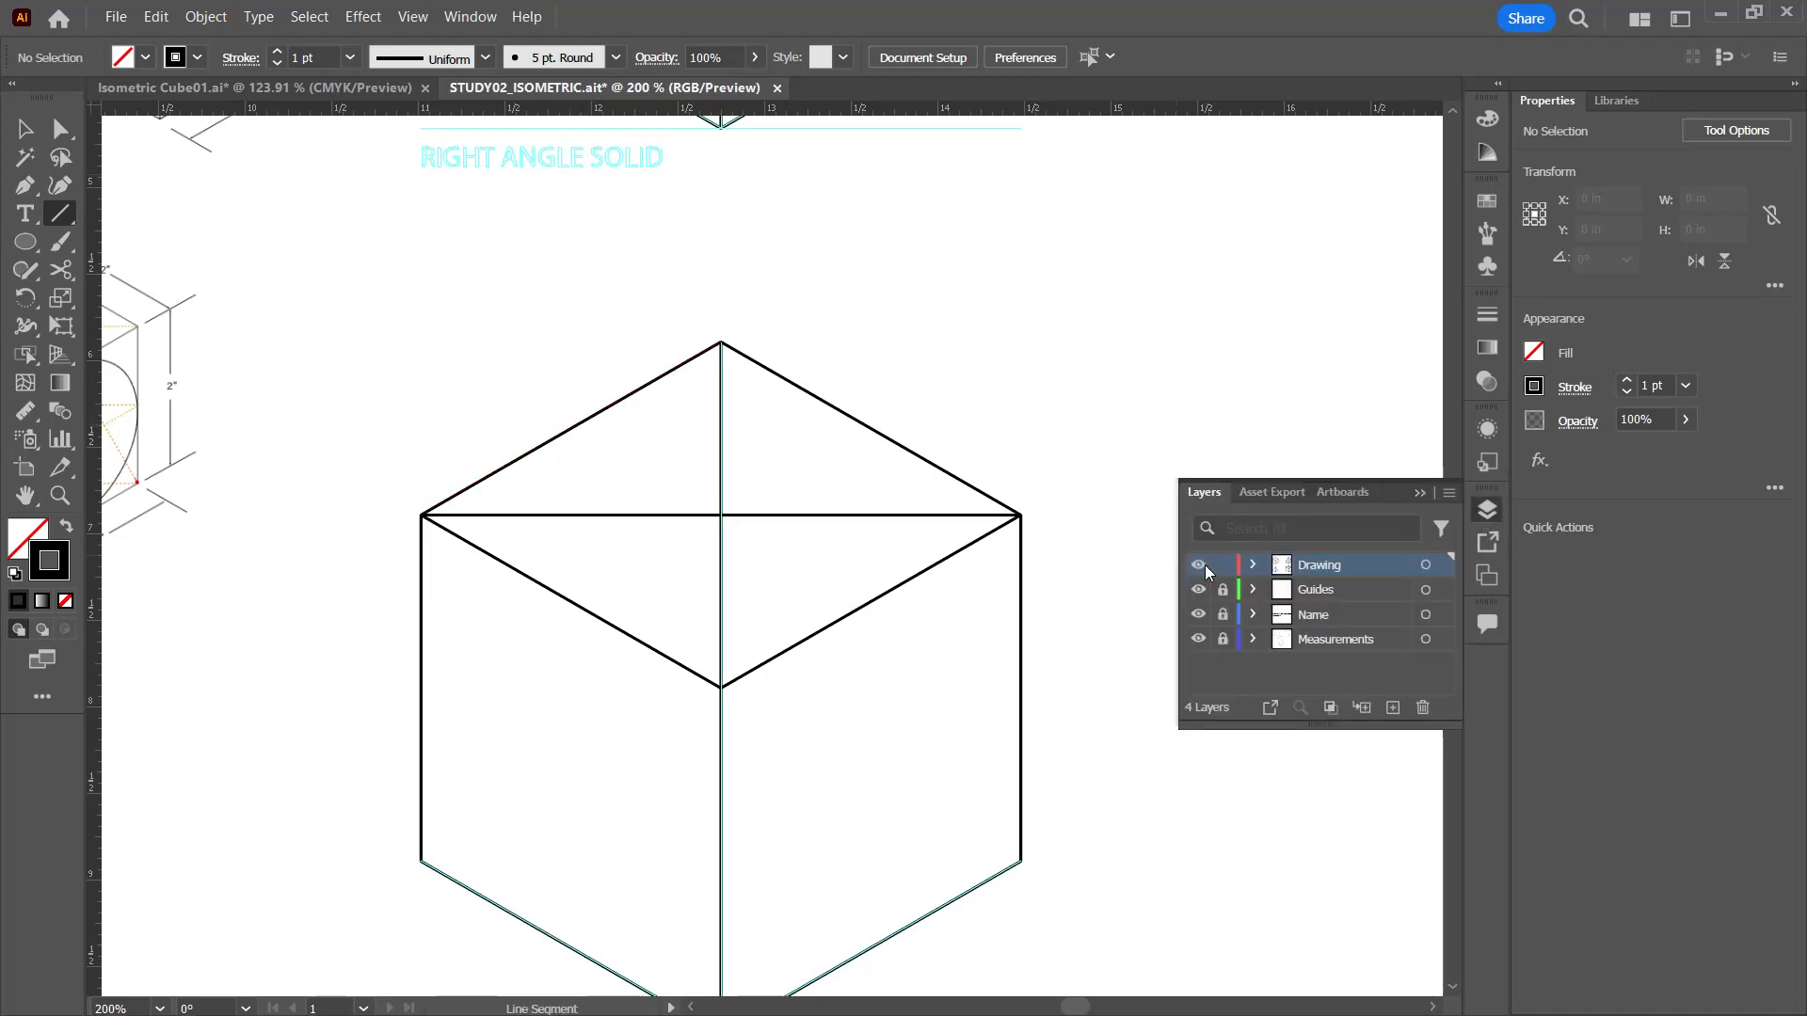
click(1197, 589)
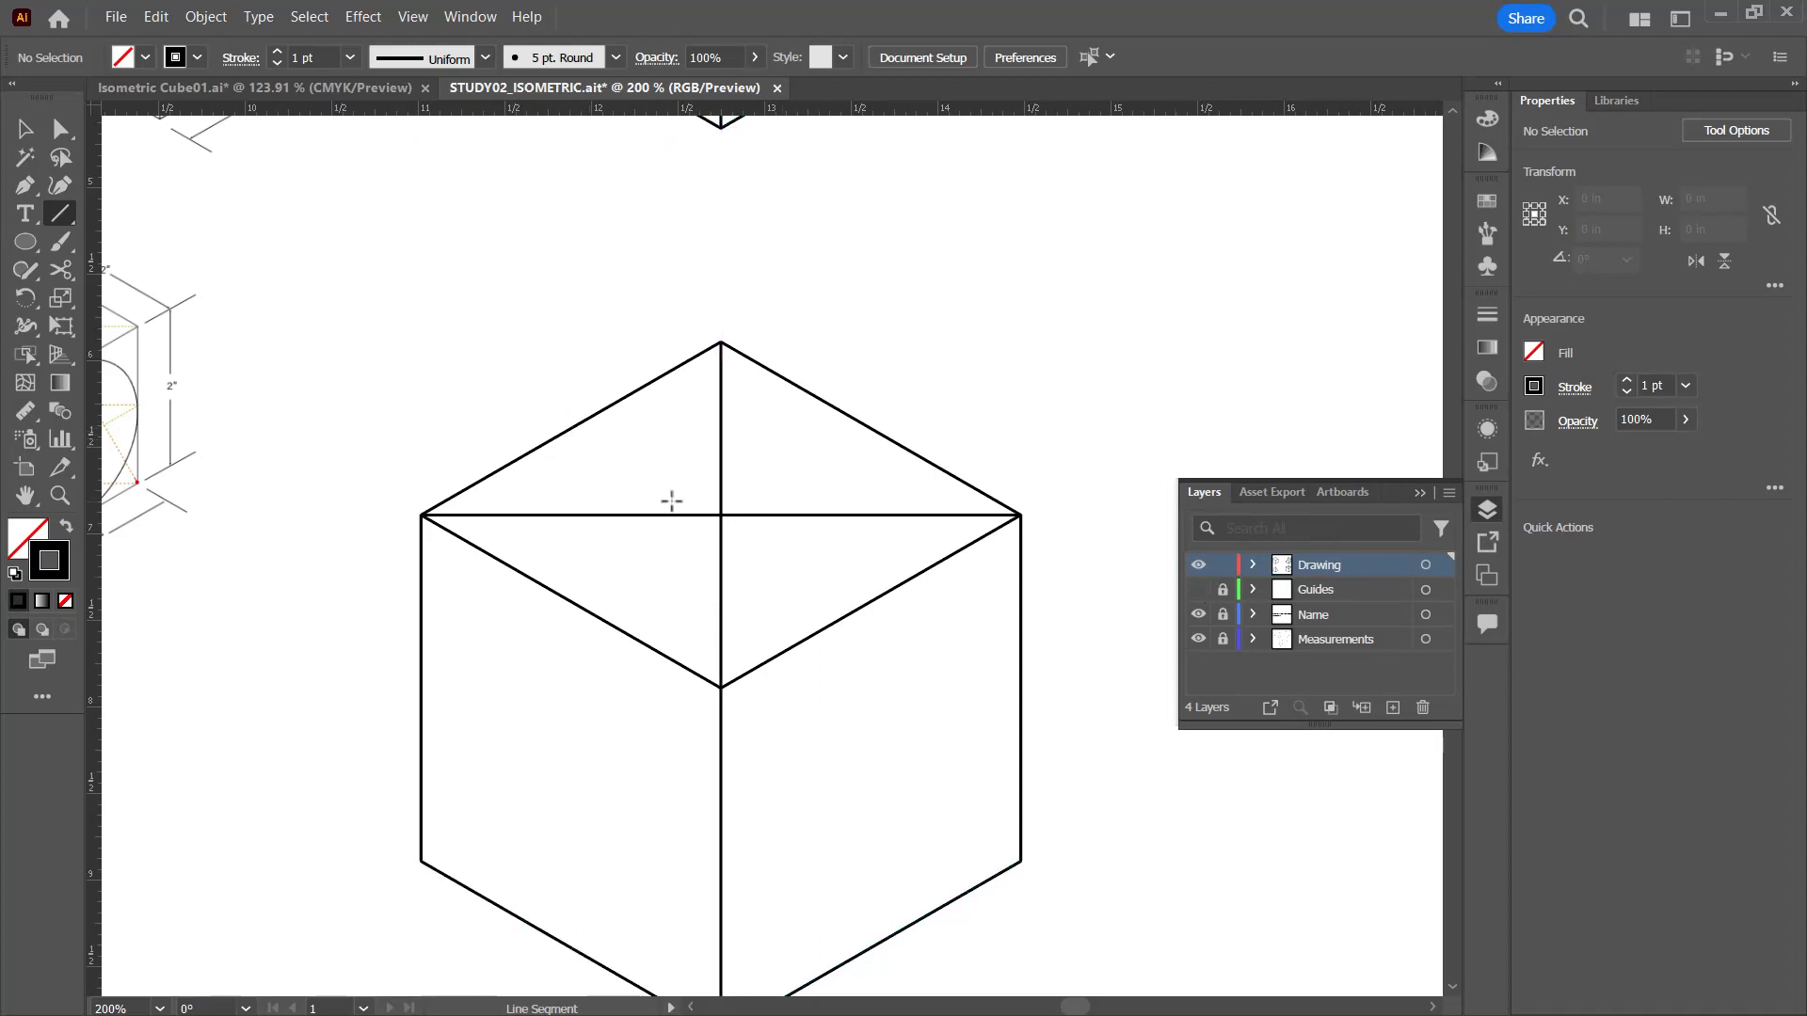
Step: Draw a 2 in line through the top face's center, joining the midpoints of its back-left and front-right edges, and deselect it
key(v)
click(588, 428)
key(backslash)
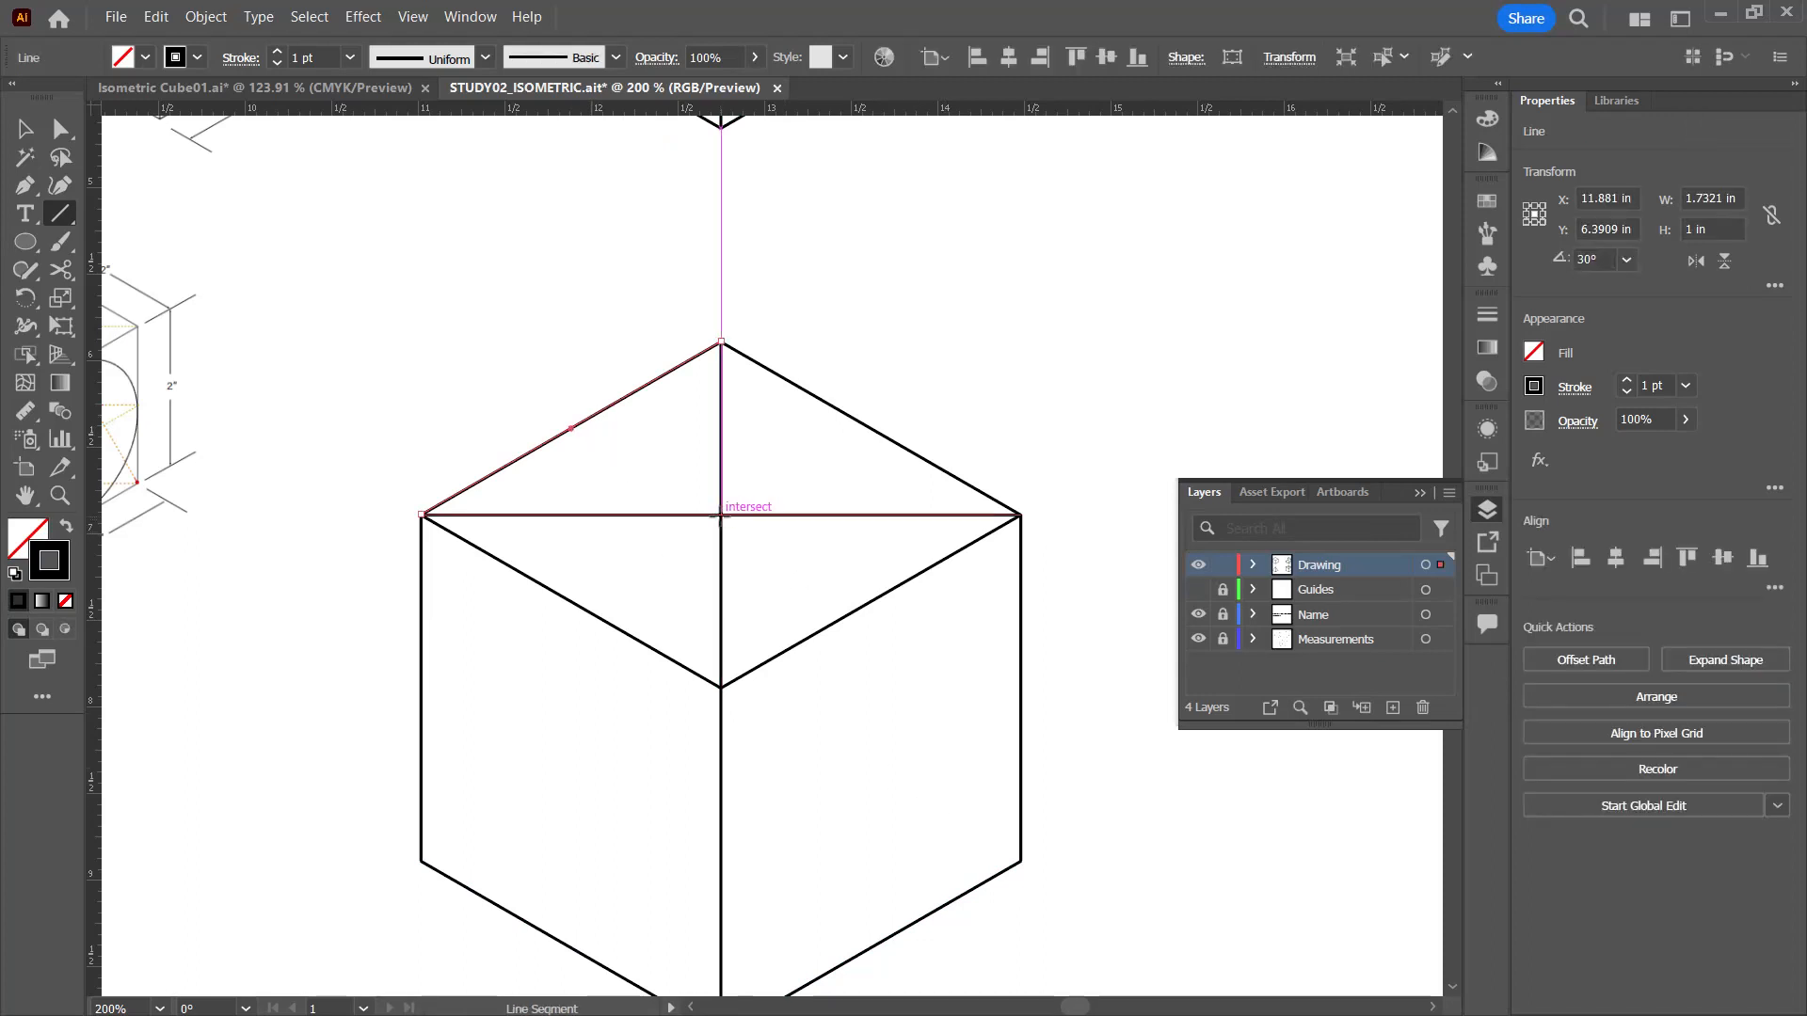
drag(720, 515, 579, 434)
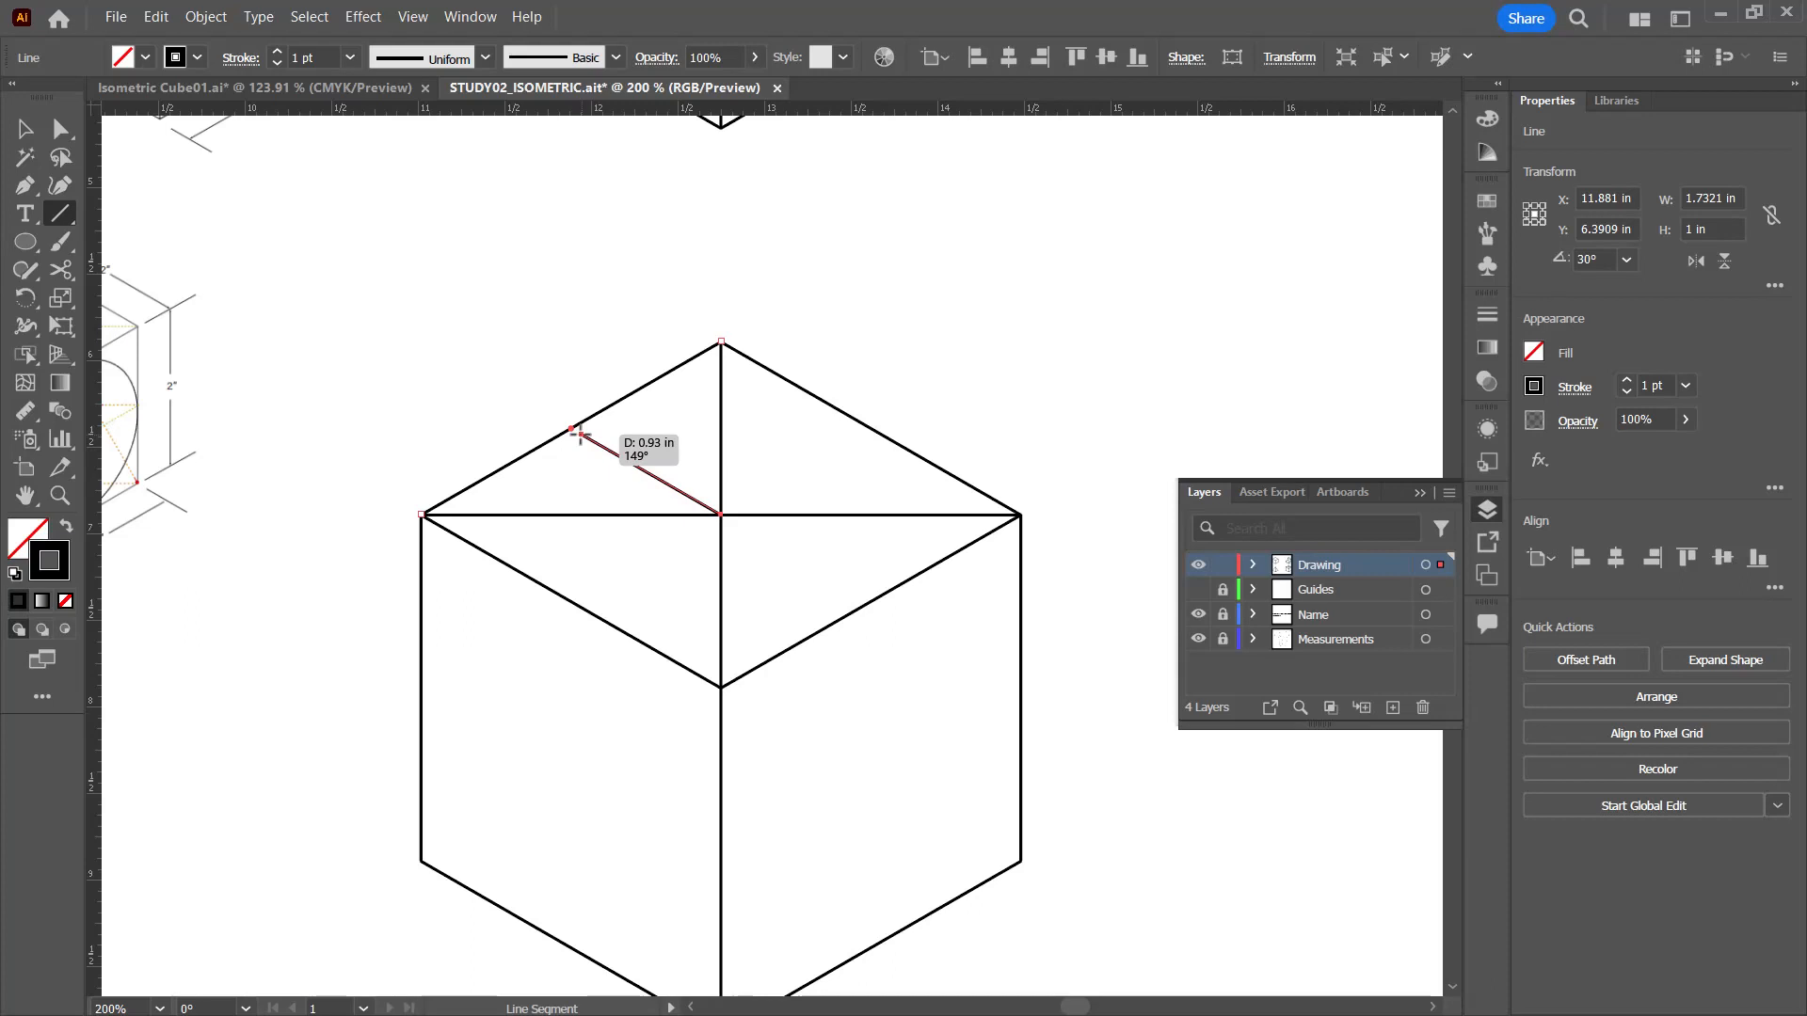
mouse_move(579, 433)
mouse_down()
mouse_move(612, 456)
mouse_move(856, 488)
mouse_move(808, 567)
mouse_move(659, 616)
mouse_move(671, 521)
mouse_move(841, 477)
mouse_move(764, 570)
mouse_move(707, 471)
mouse_move(717, 497)
mouse_move(572, 430)
mouse_up()
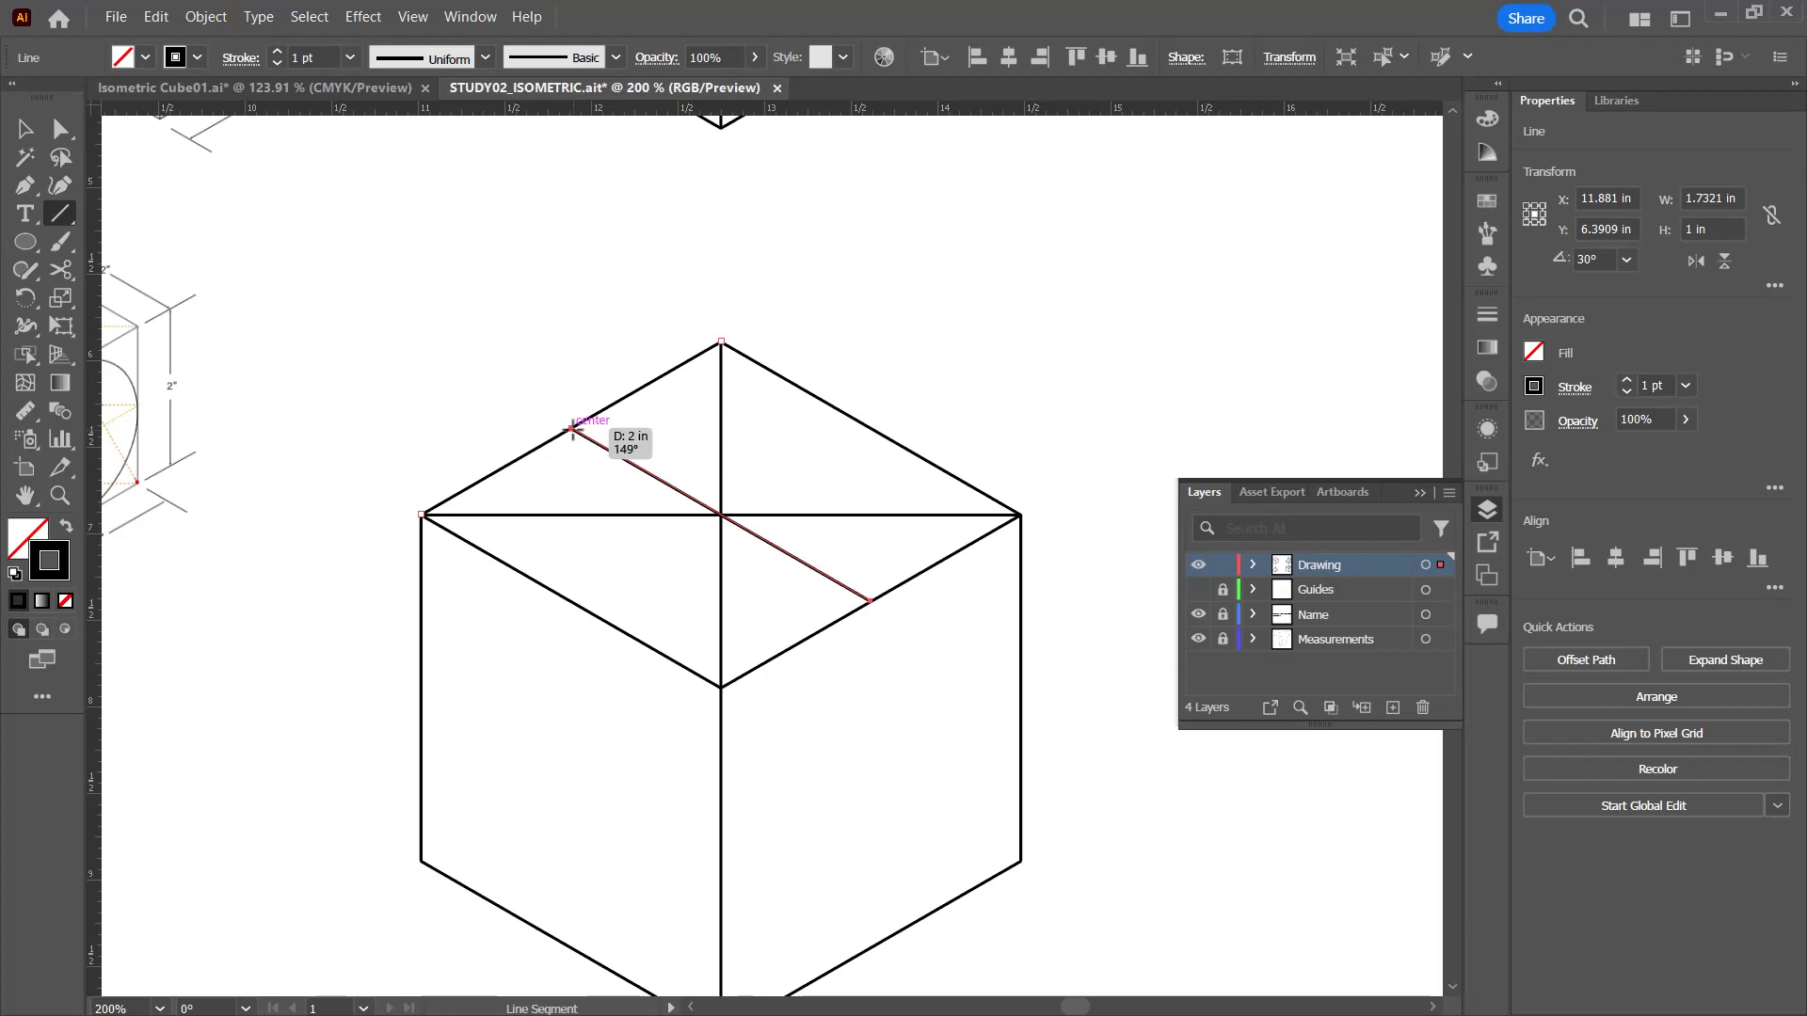
drag(572, 430, 572, 430)
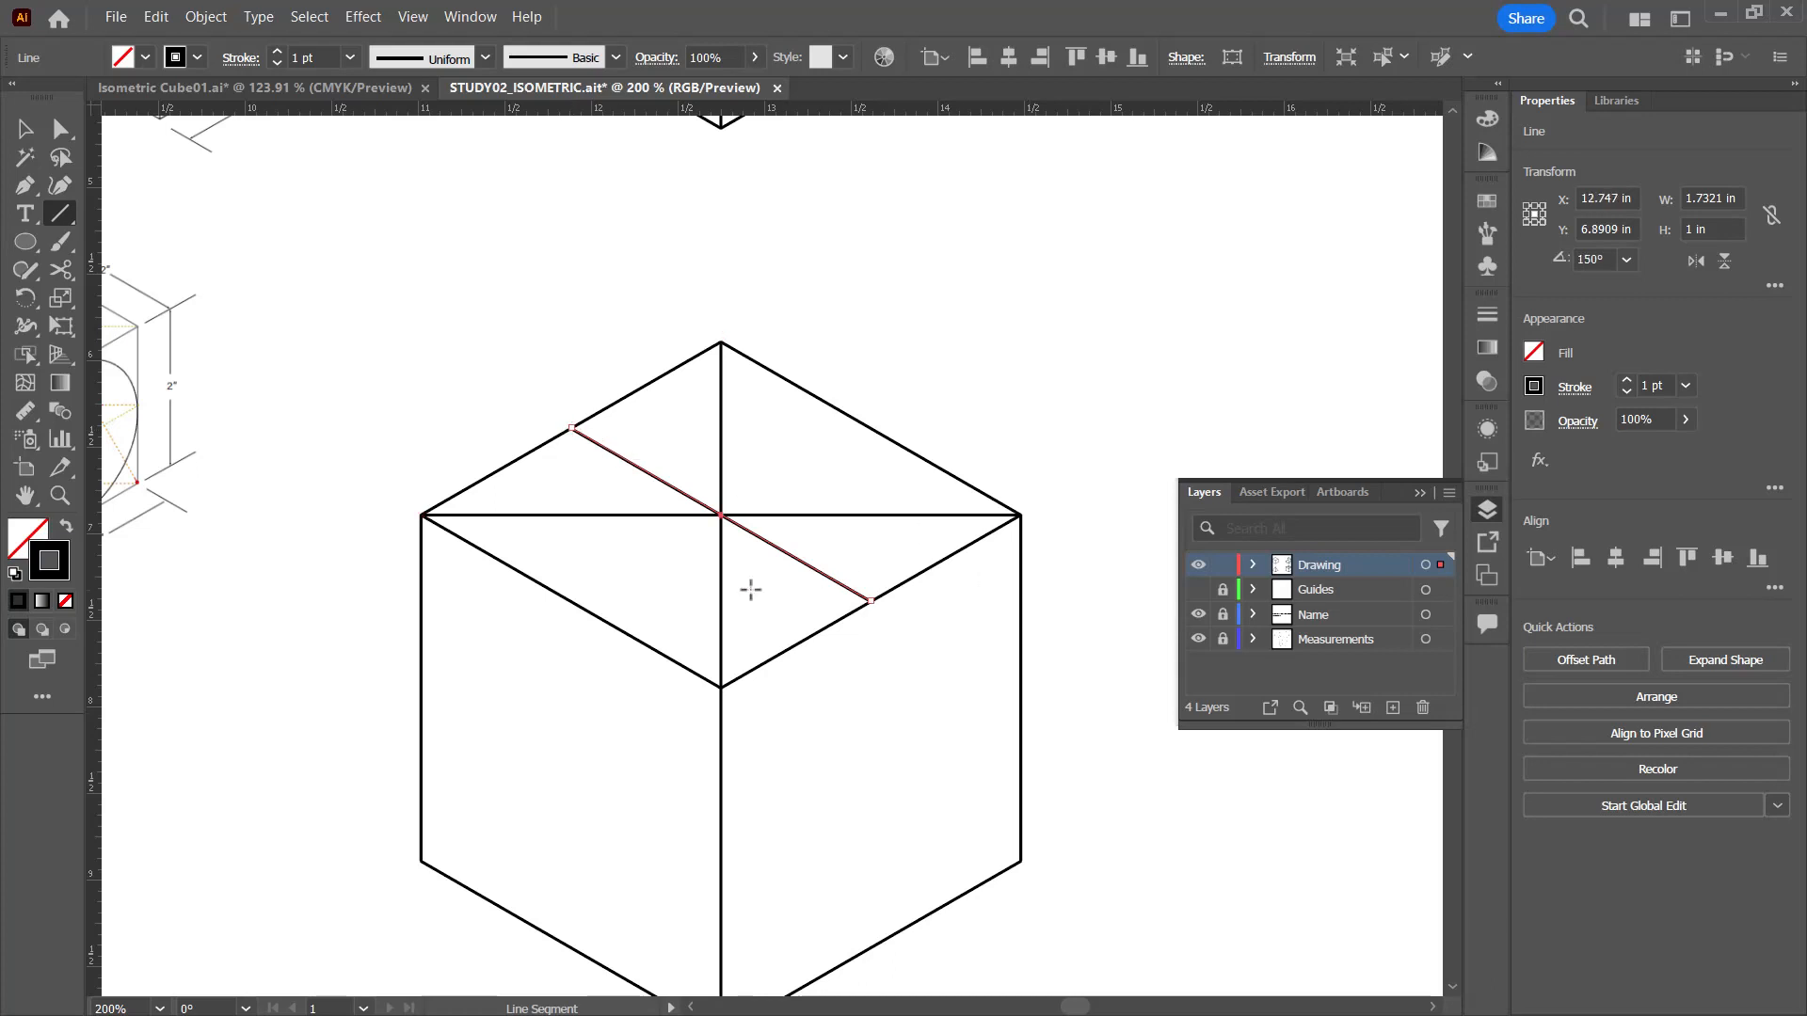
ctrl+click(648, 576)
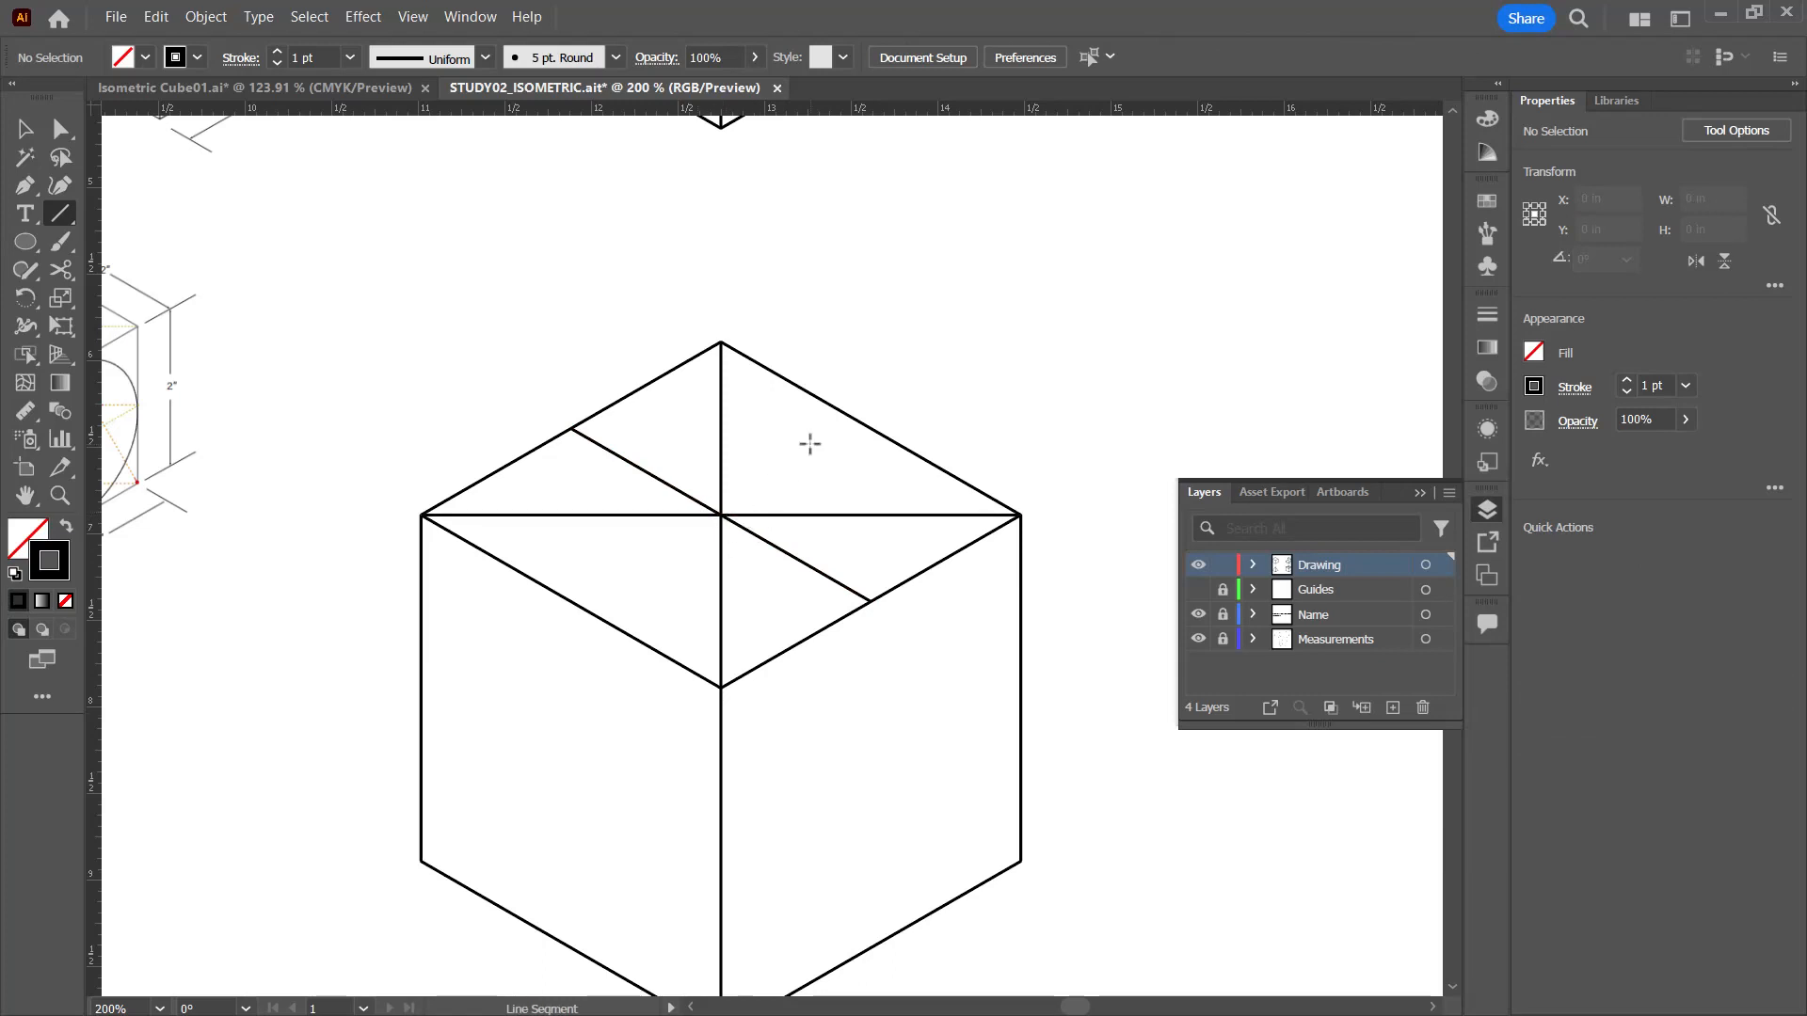
Step: Draw a 2 in line through the top face's center, joining the midpoints of its back-right and front-left edges
ctrl+click(876, 431)
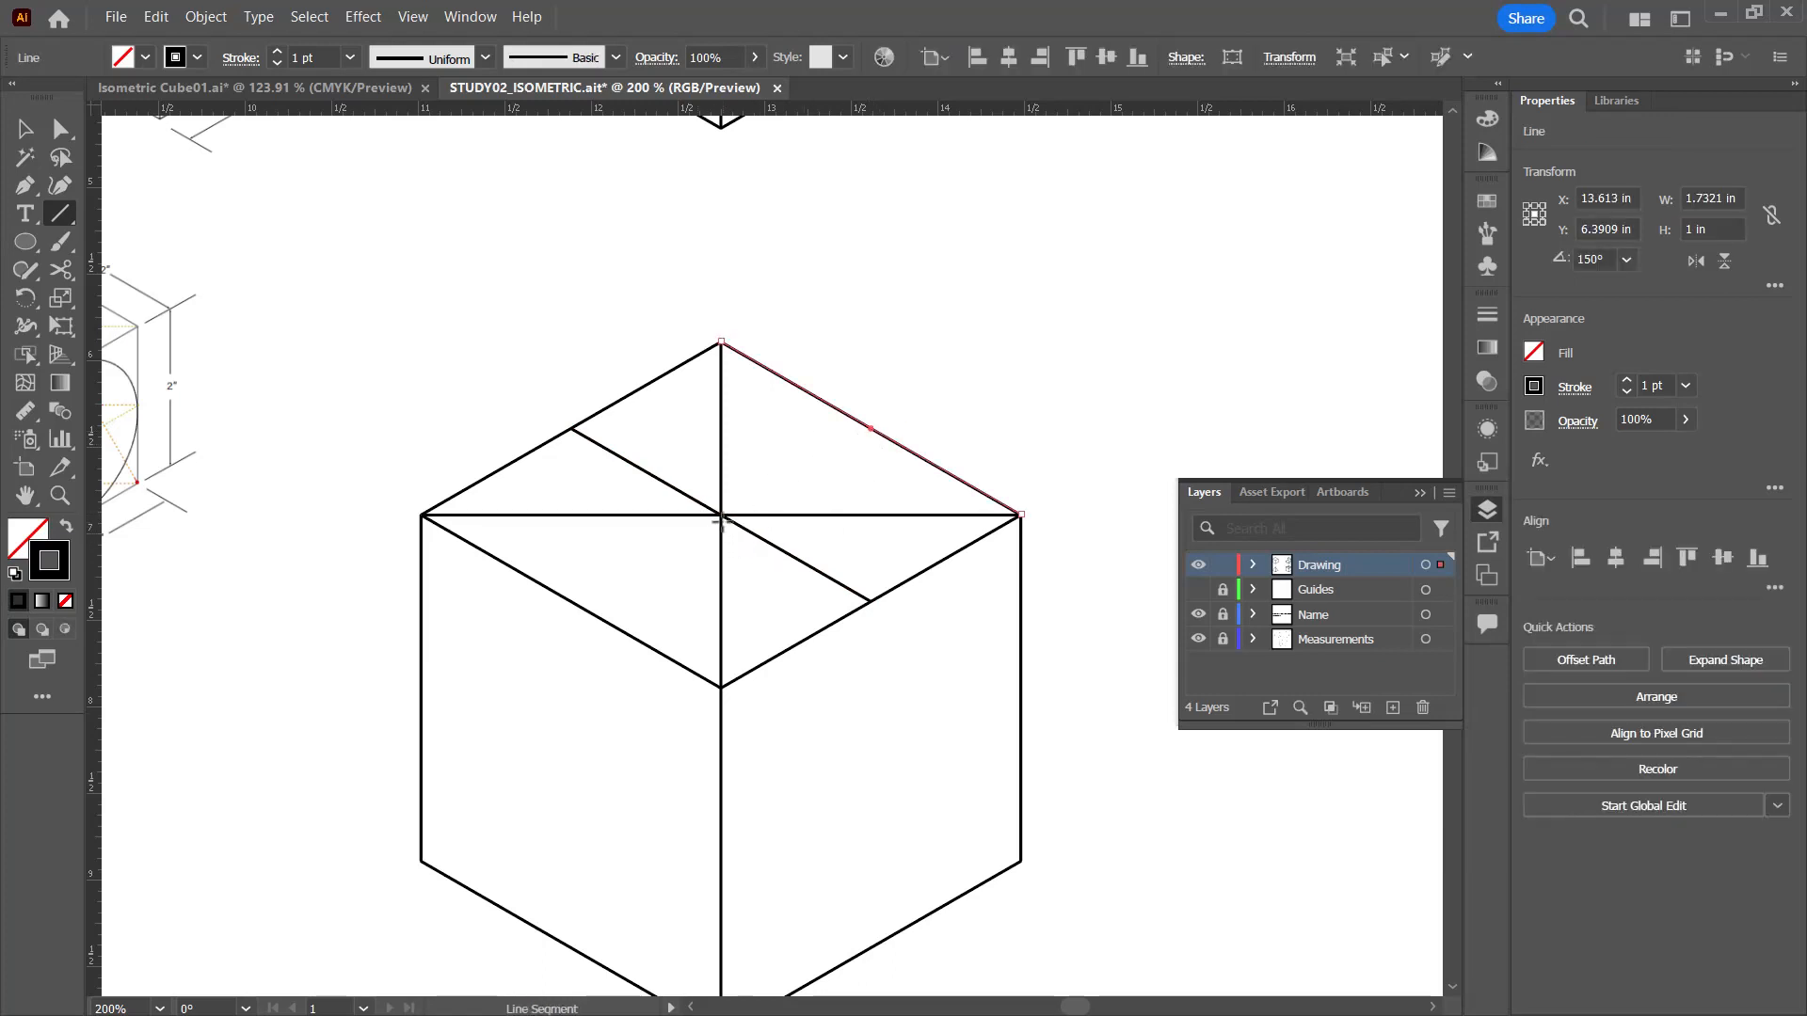
drag(721, 515, 872, 429)
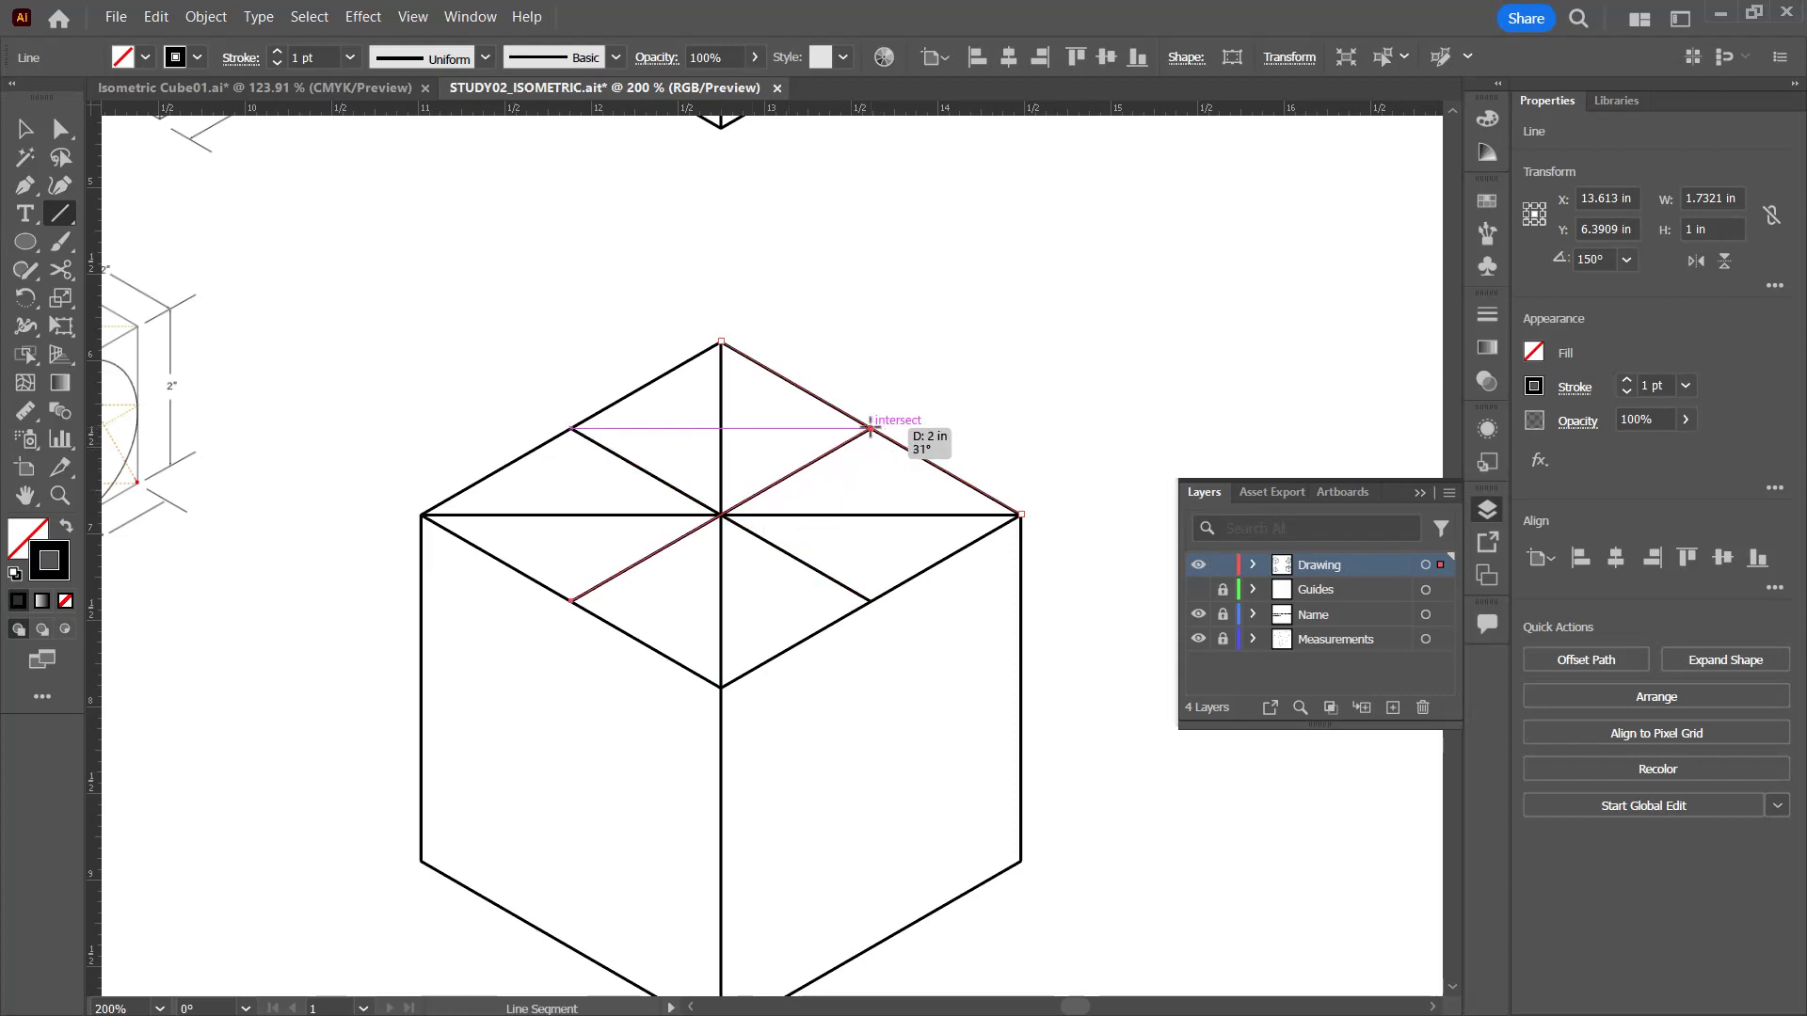
drag(871, 429, 871, 429)
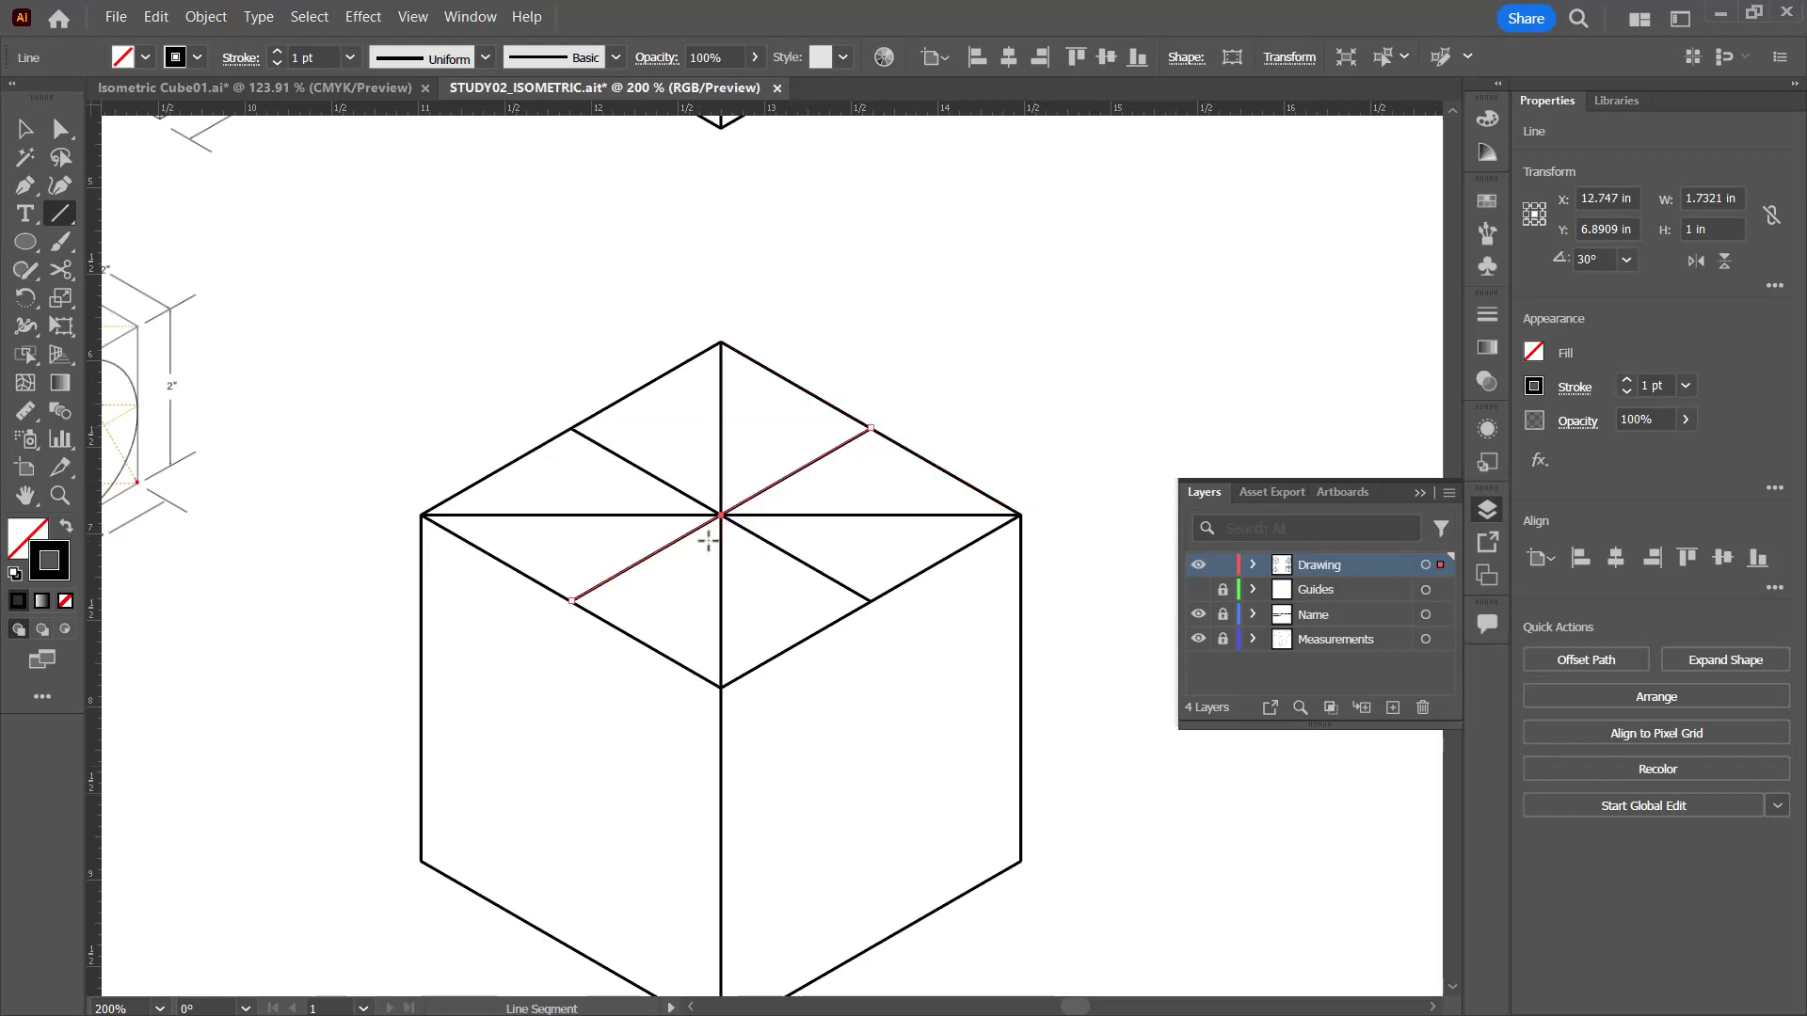
Step: Draw four lines connecting the top face's back and front corners to the midpoints of the two edges opposite each corner
scroll(712, 537, up, 5)
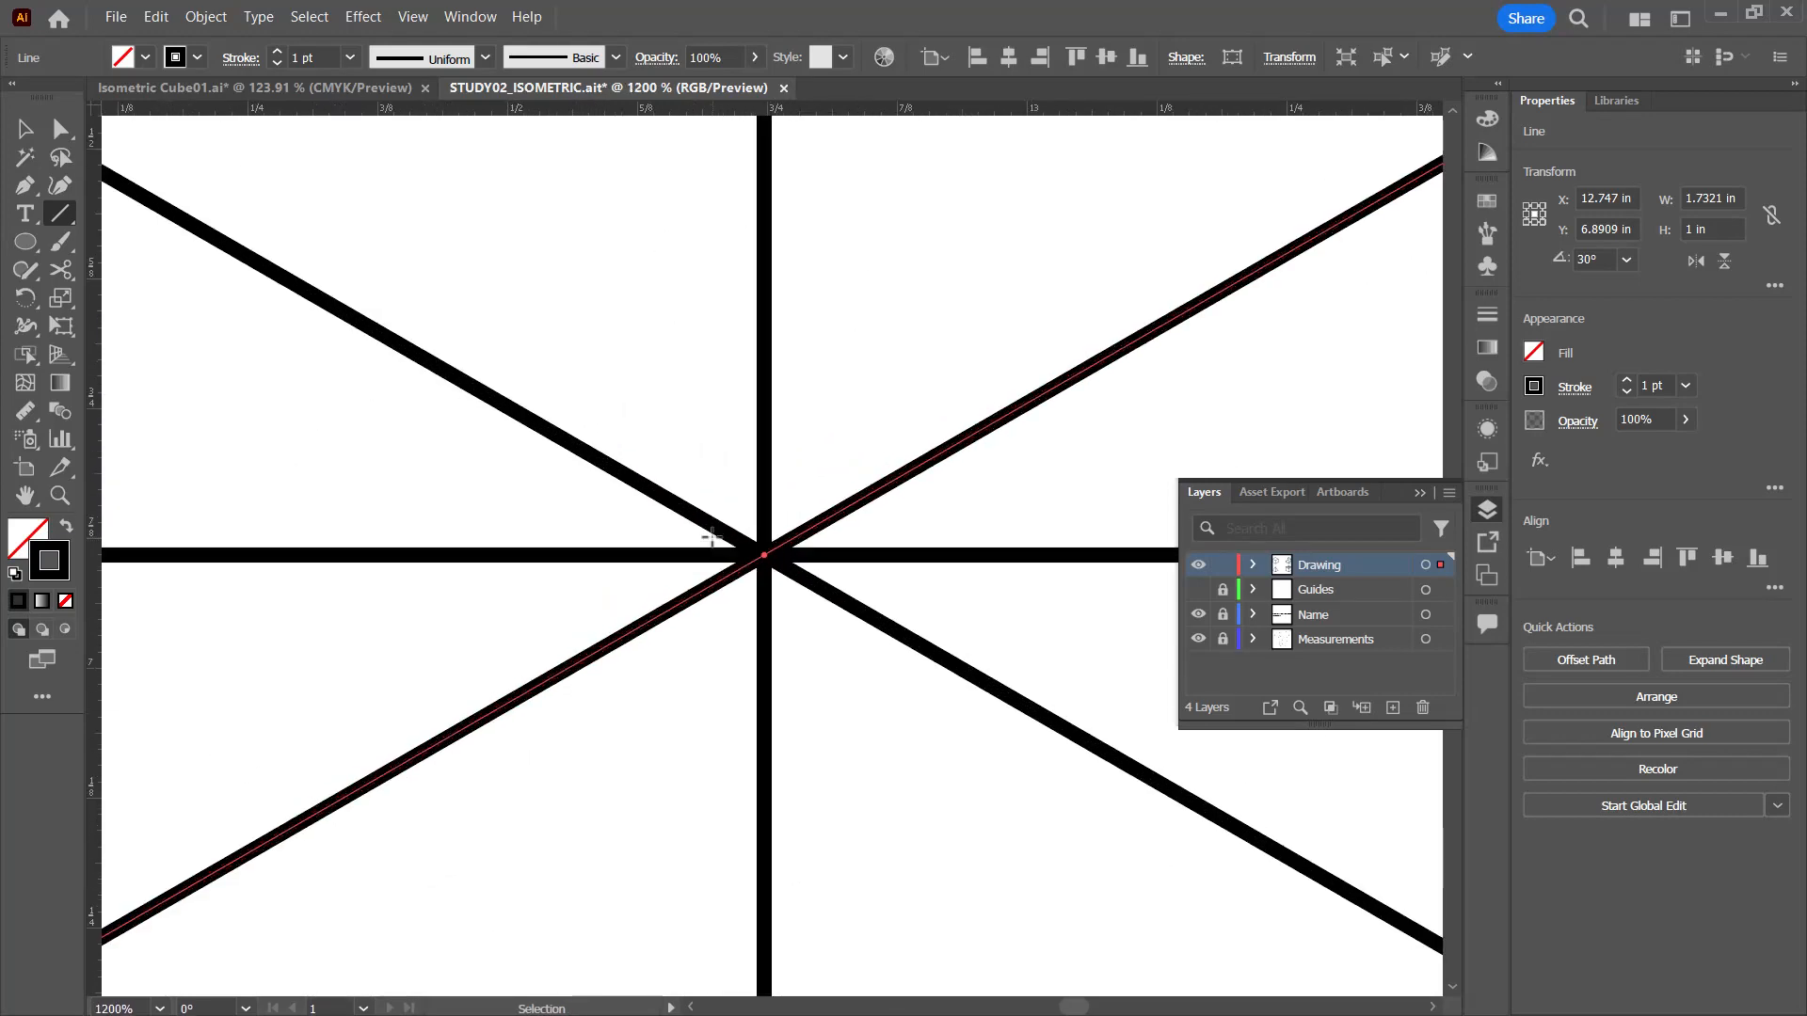
scroll(712, 537, down, 6)
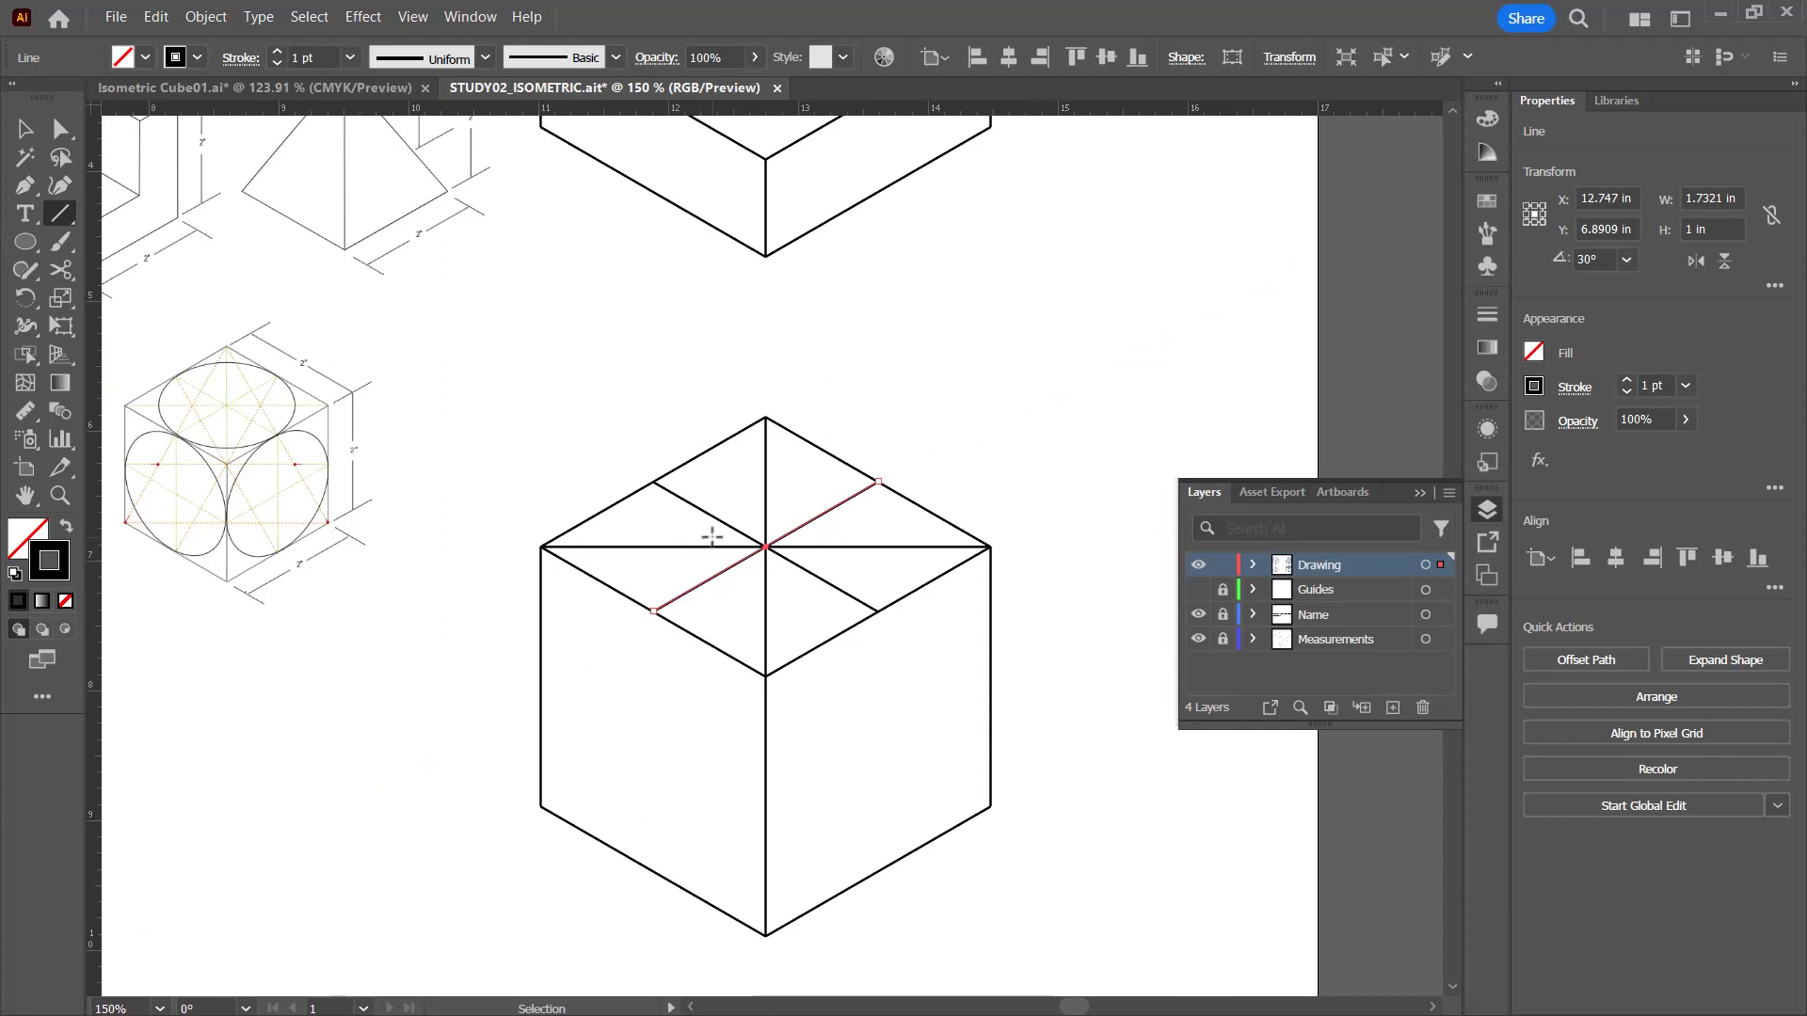
scroll(711, 537, up, 2)
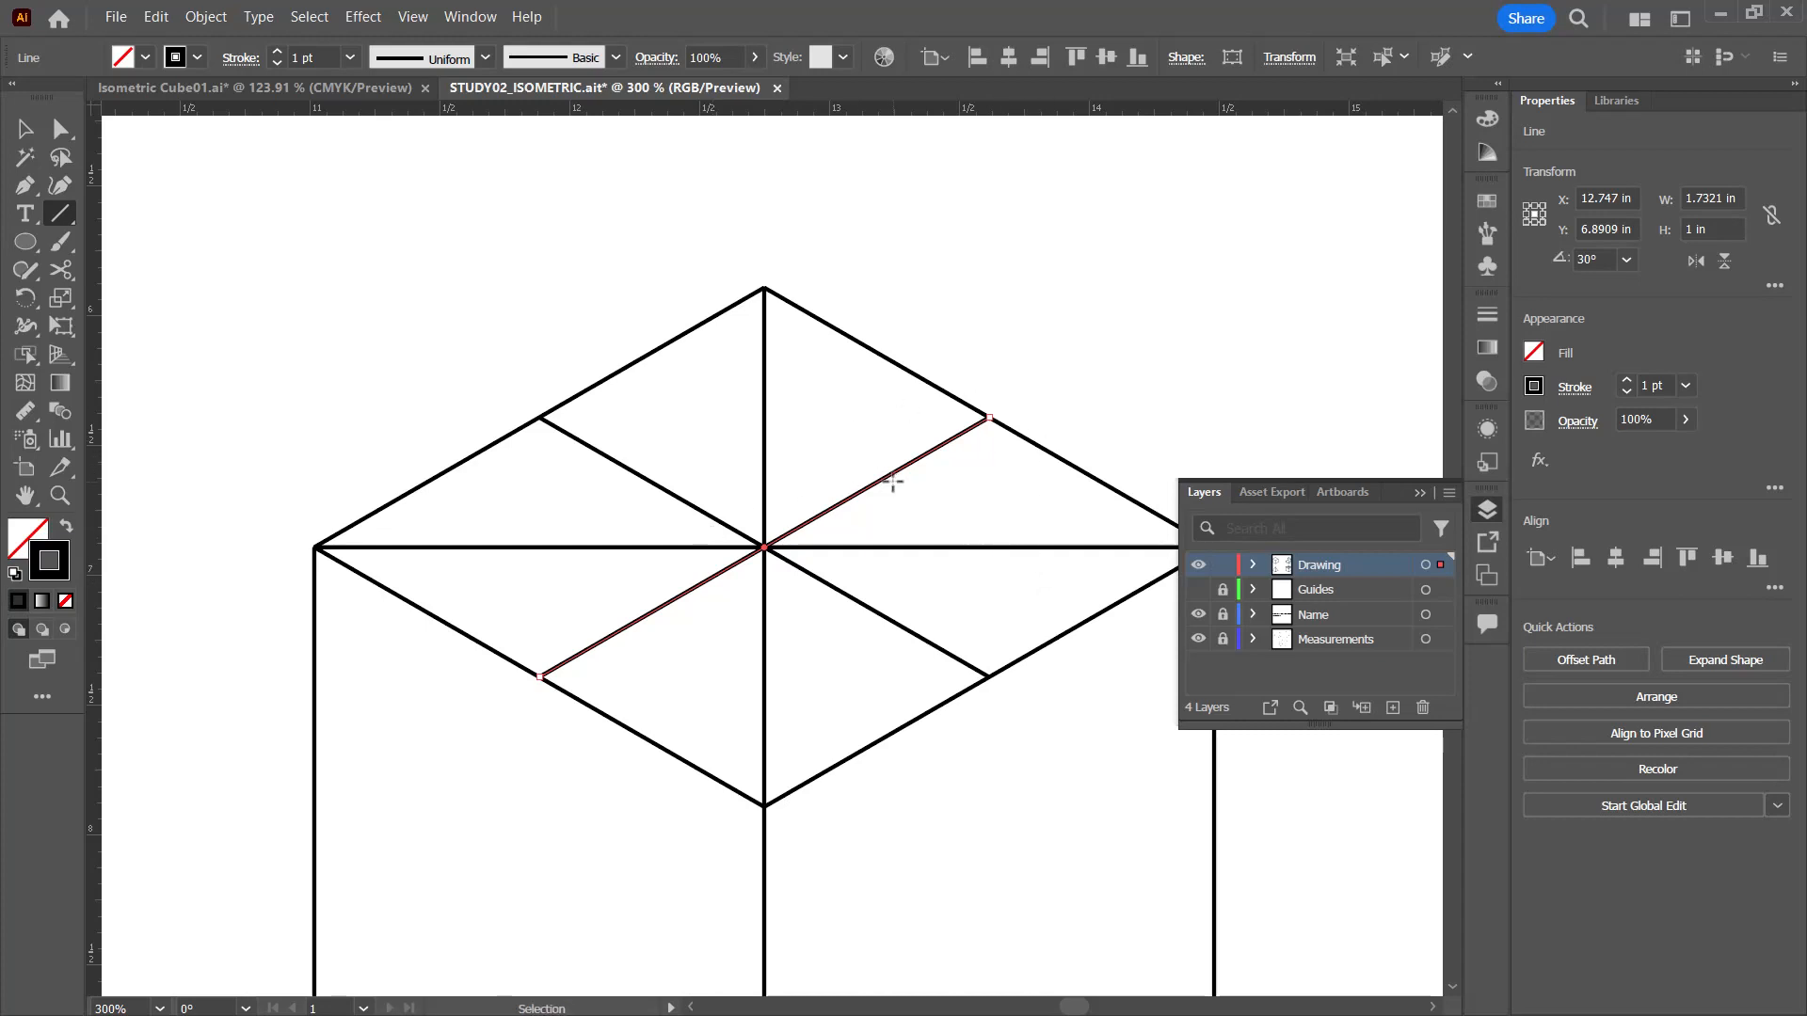
key(ctrl+minus)
key(ctrl+minus)
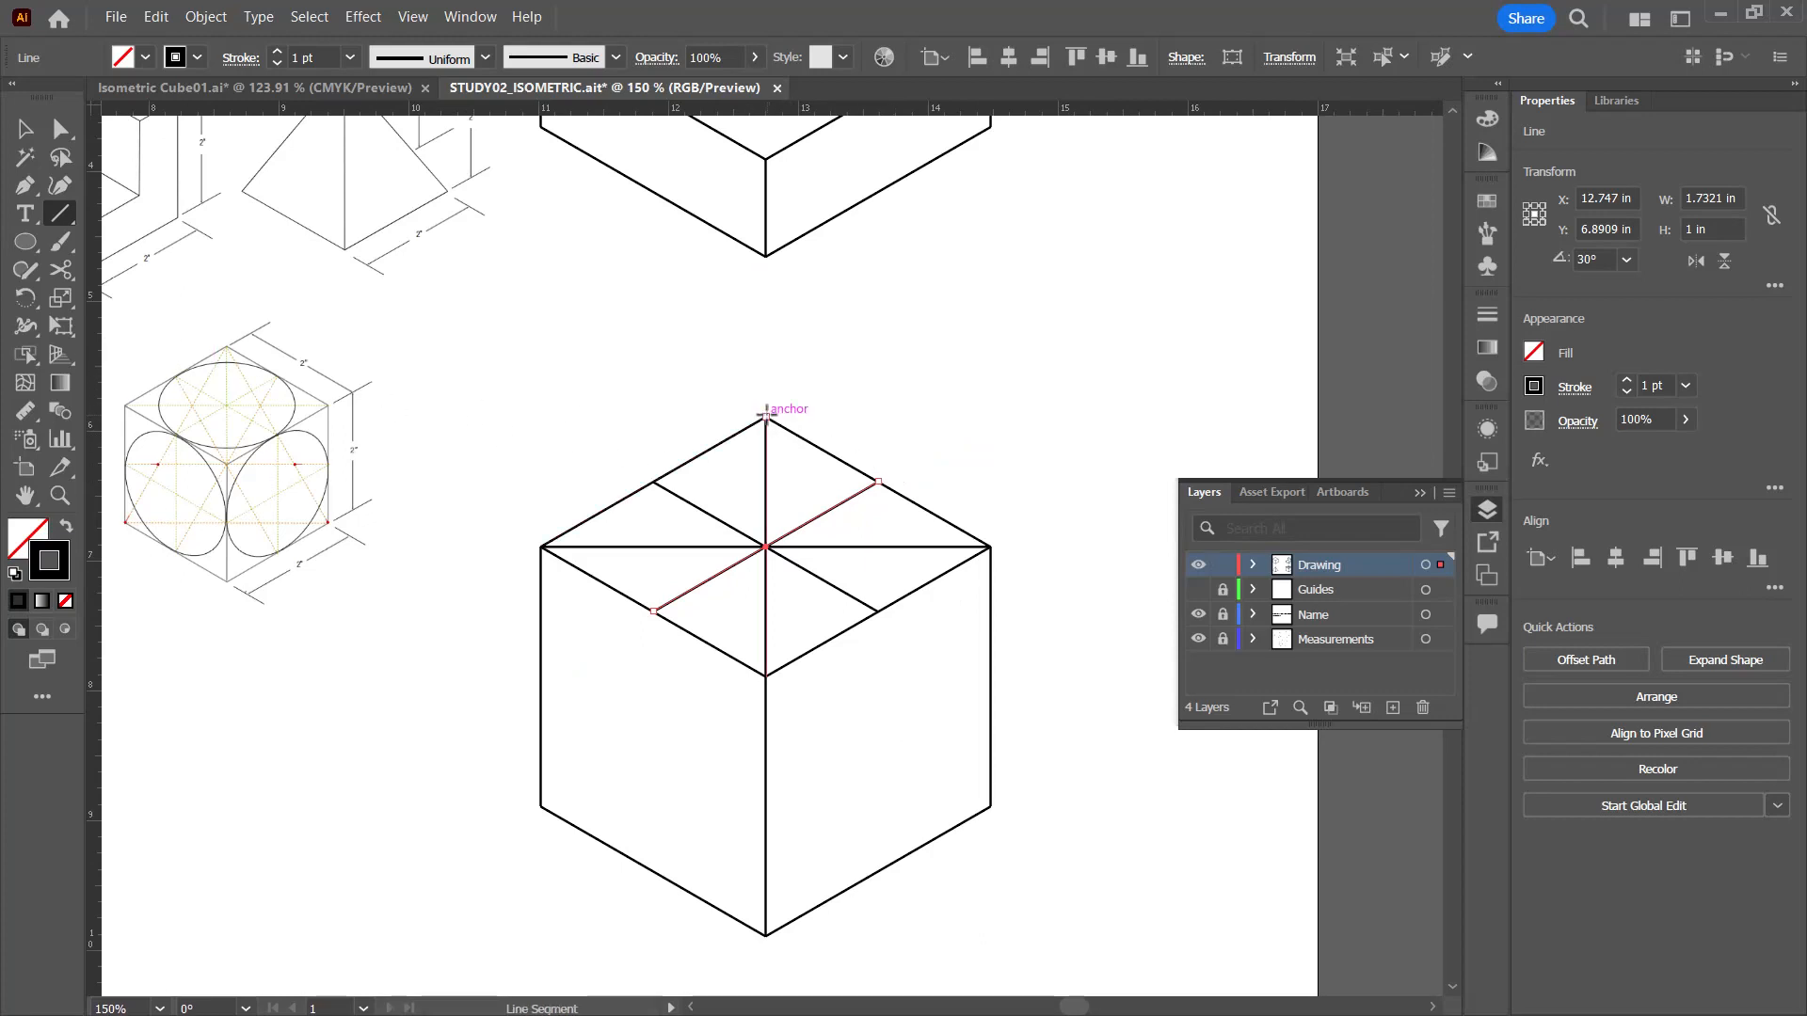
drag(769, 417, 653, 613)
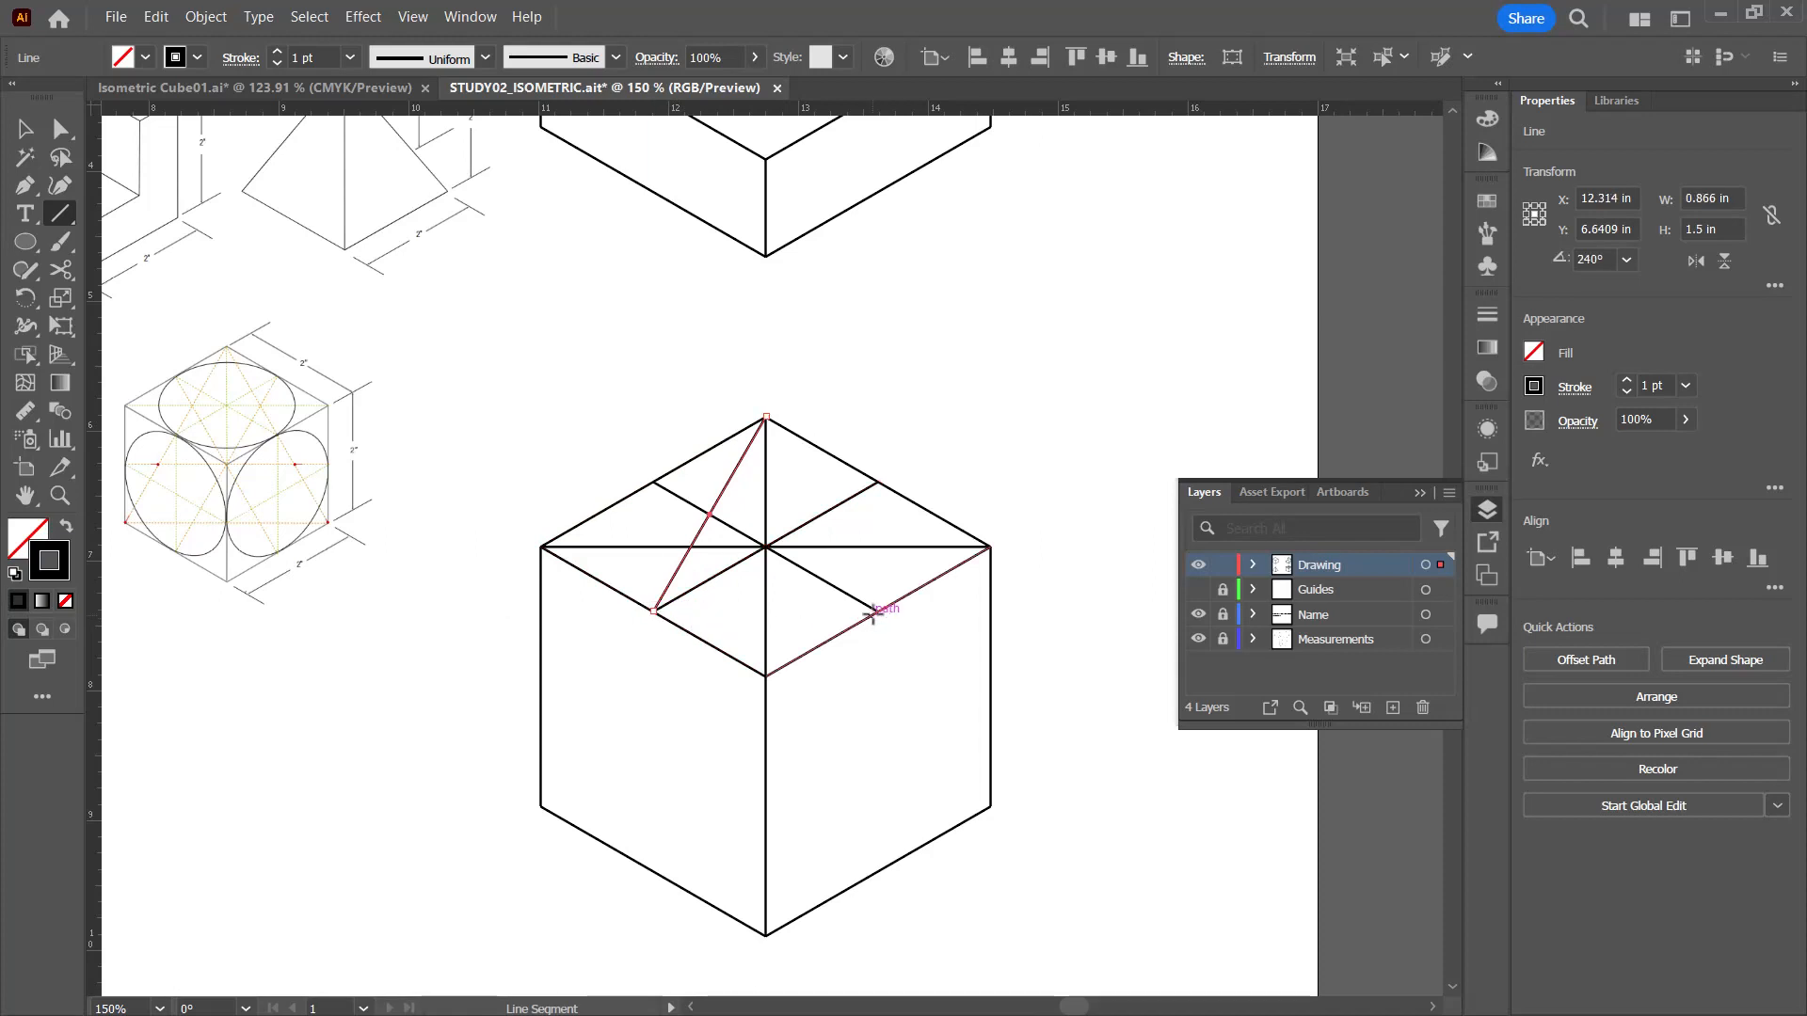
drag(876, 610, 766, 415)
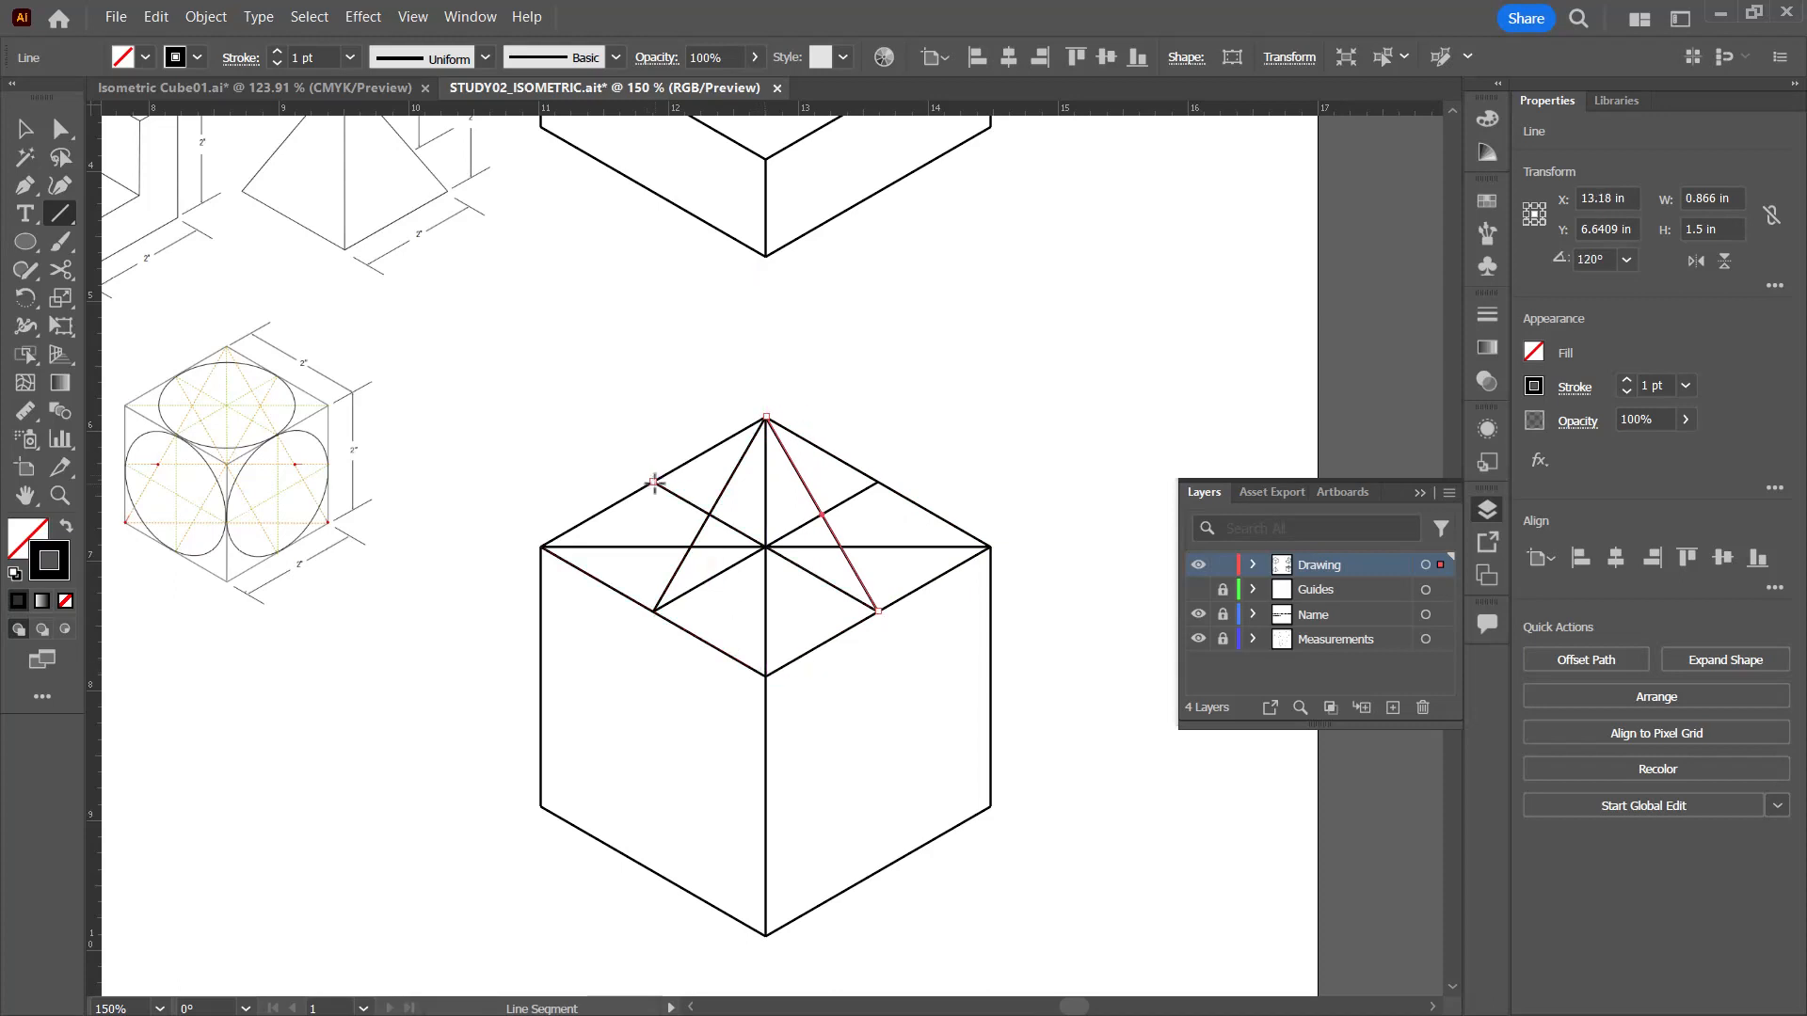
drag(654, 483, 765, 676)
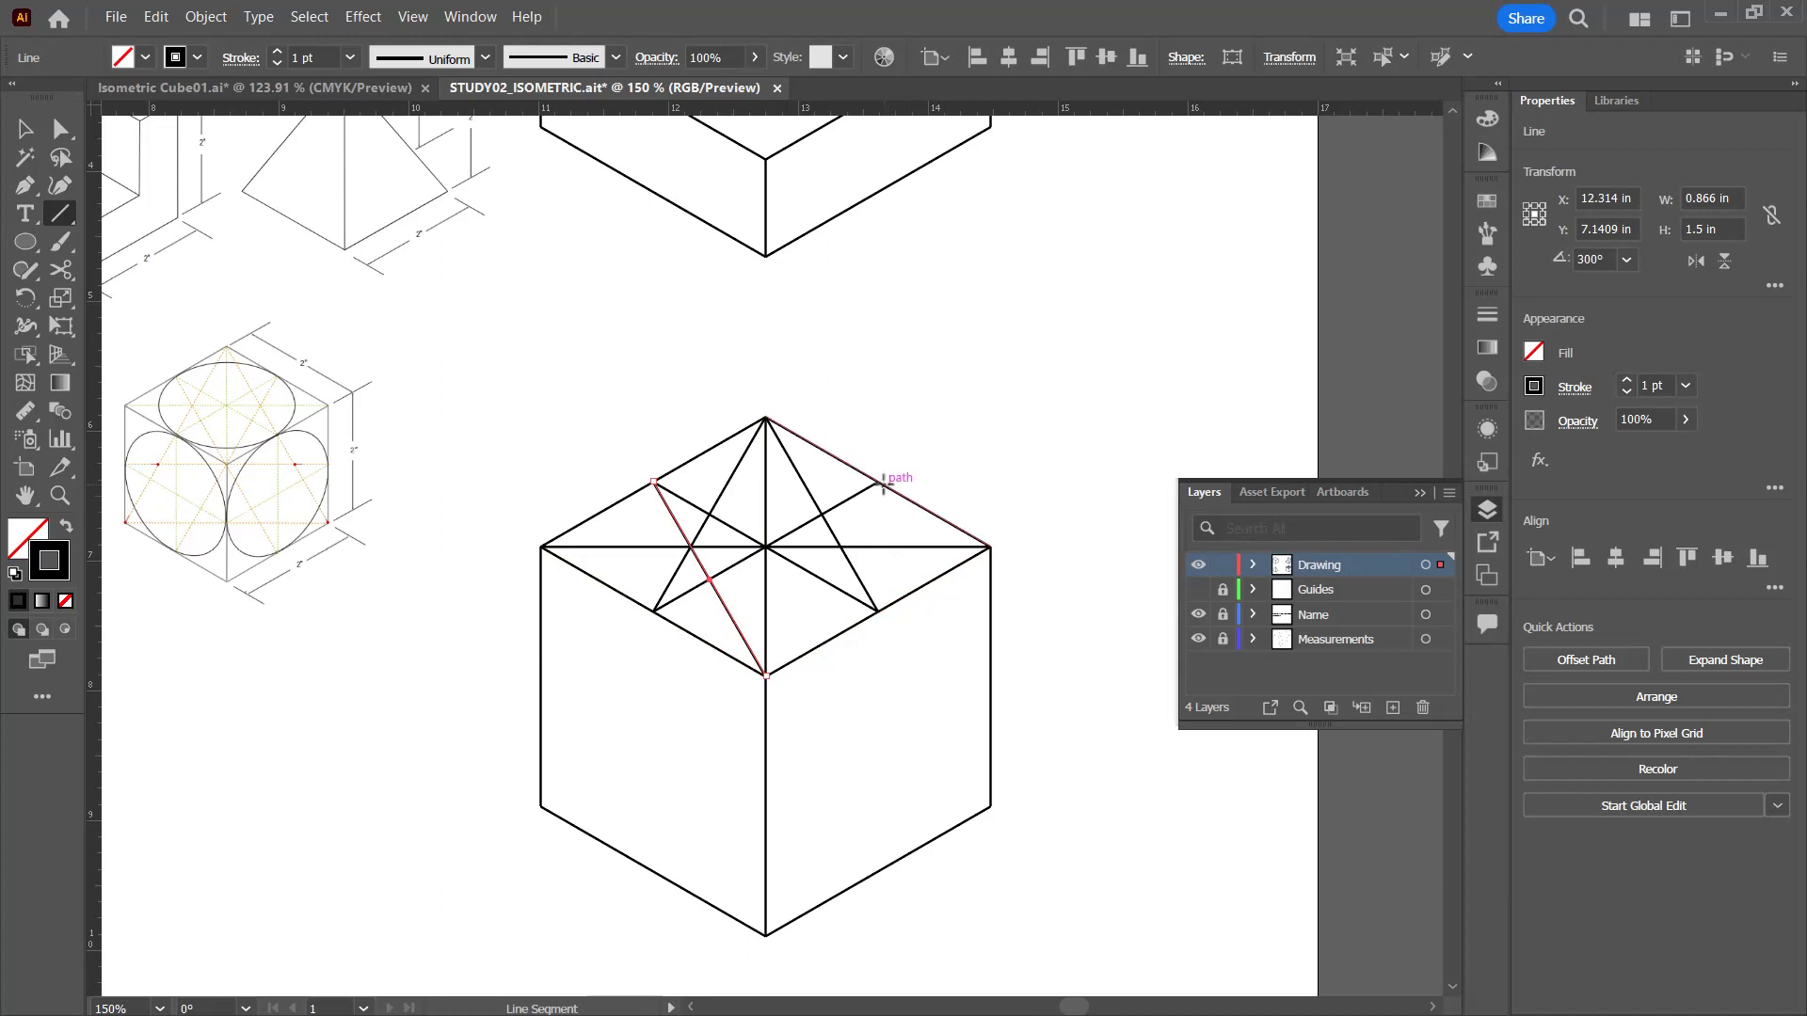
drag(878, 482, 765, 676)
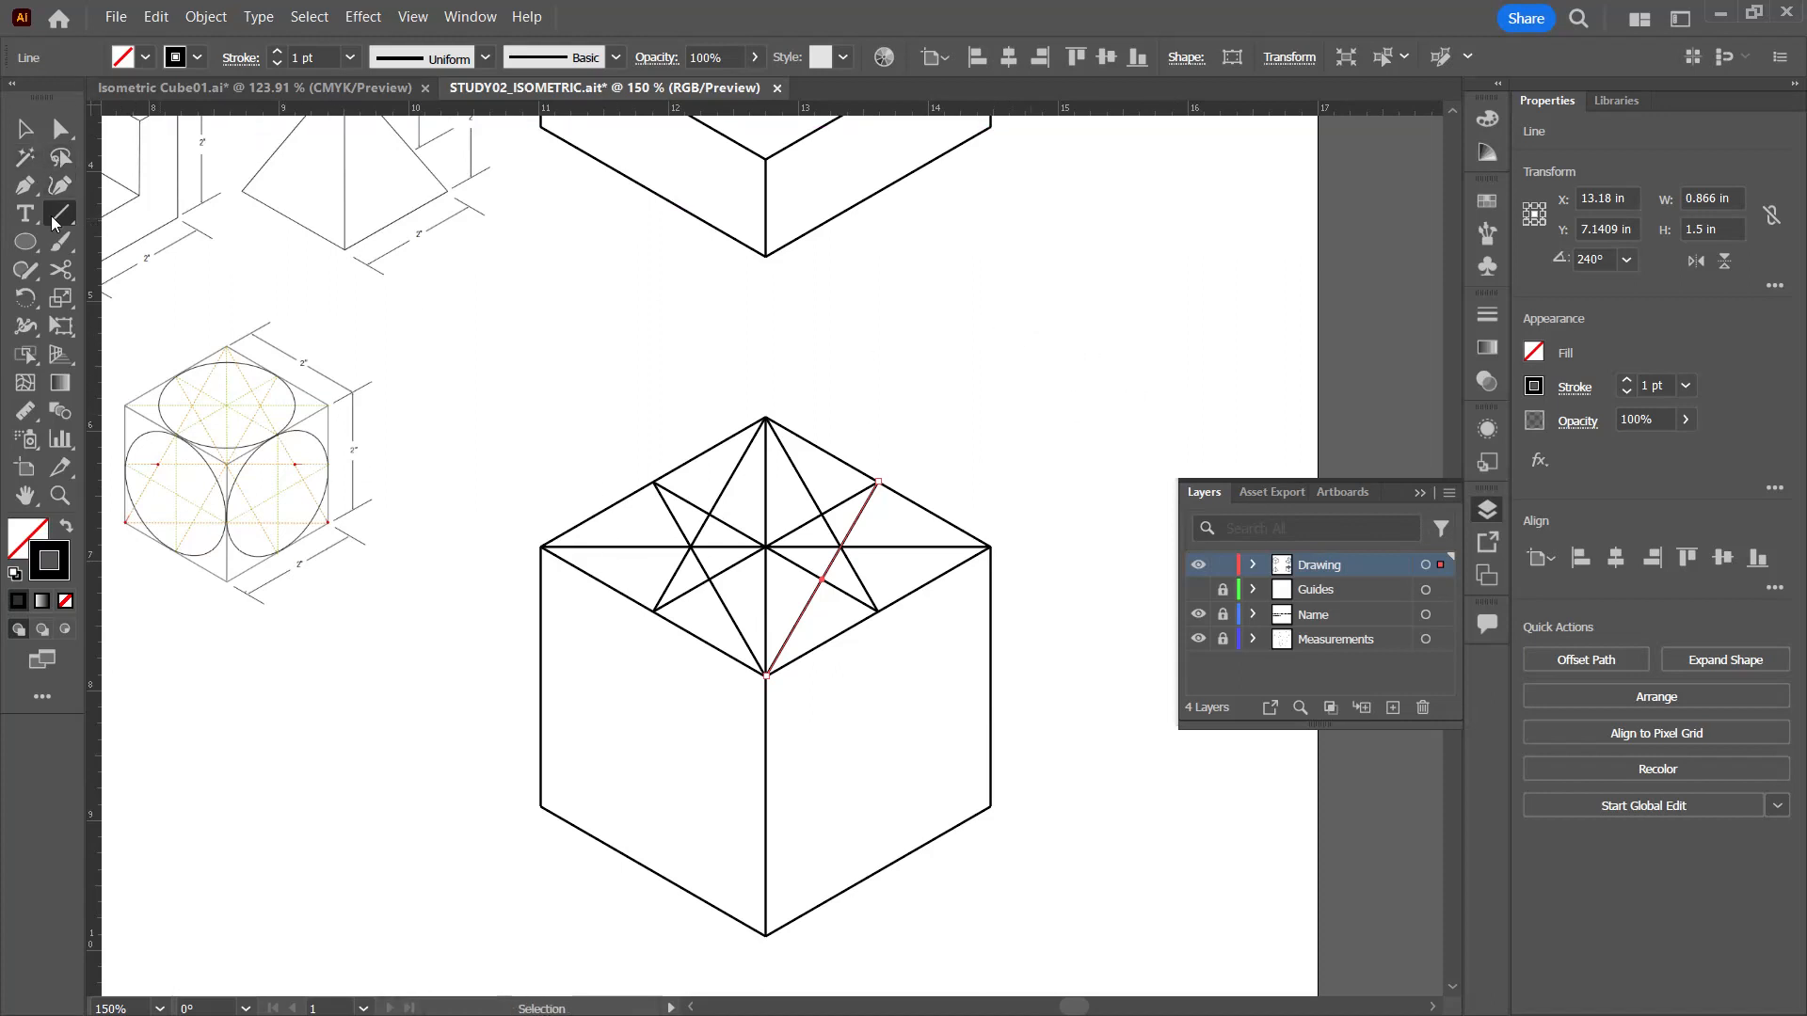
Step: Make the top face's horizontal diagonal a dashed line with a 4 pt dash
ctrl+click(636, 553)
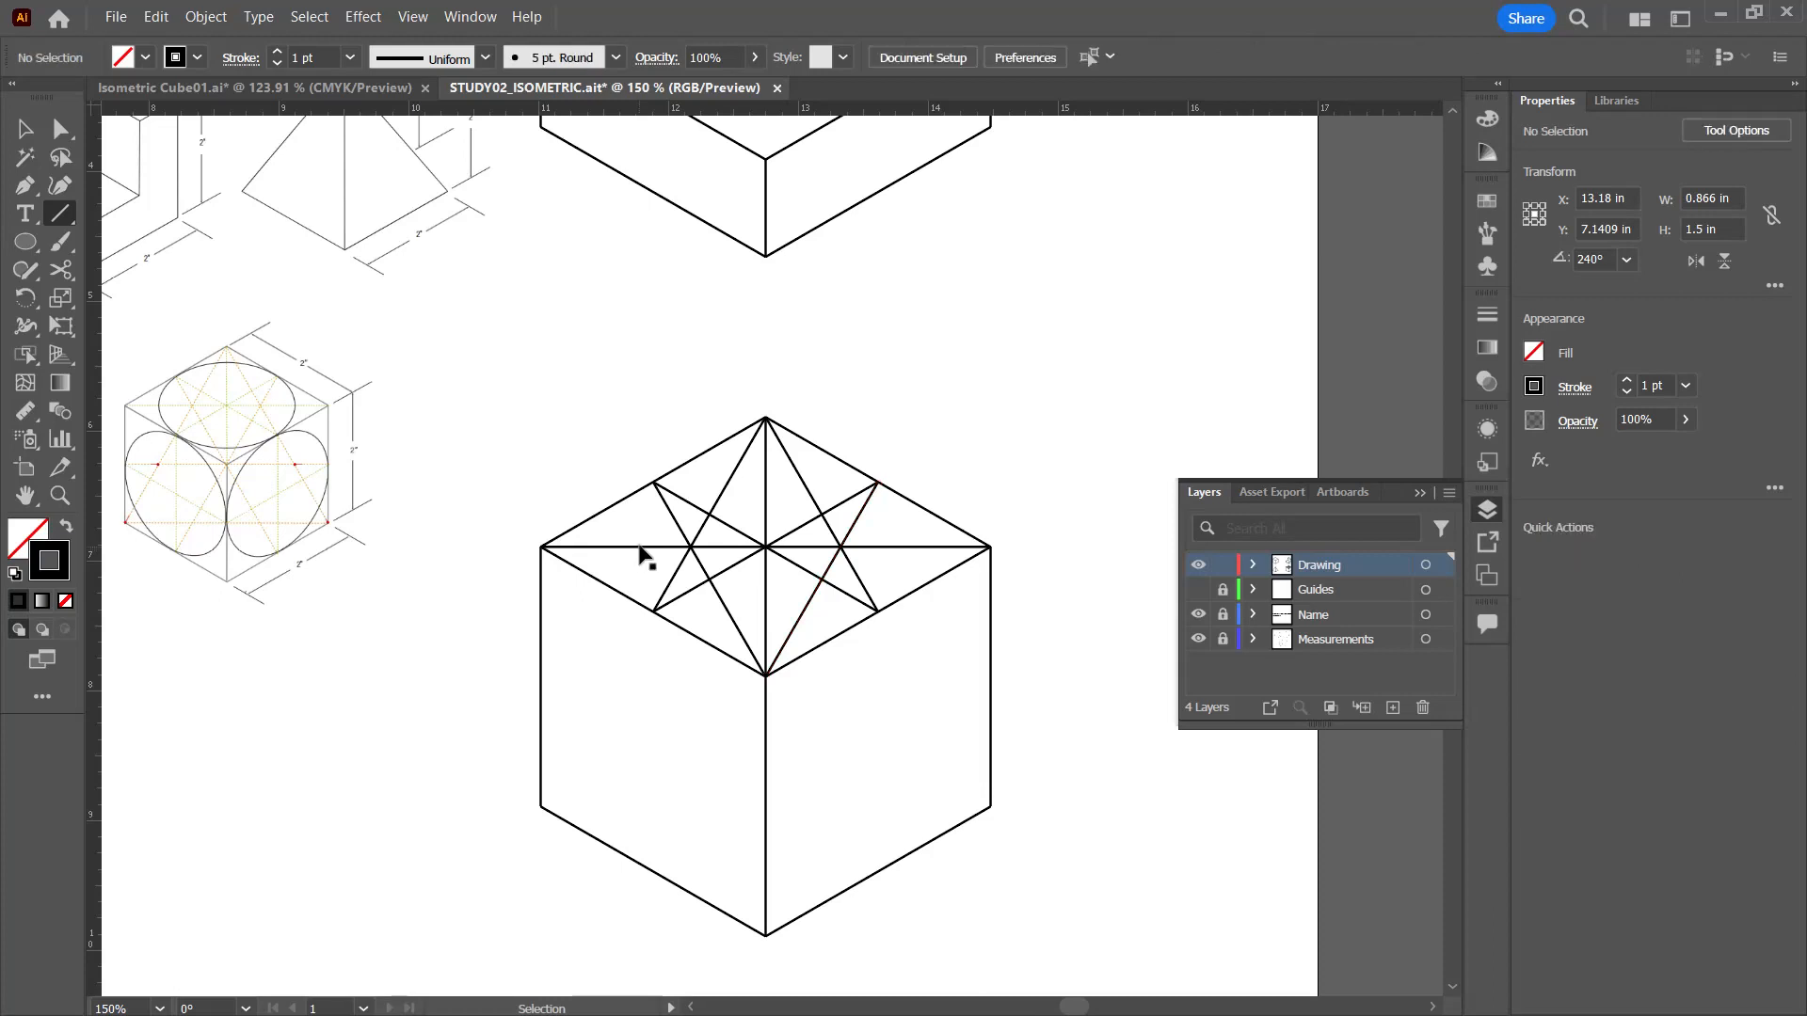
ctrl+click(642, 547)
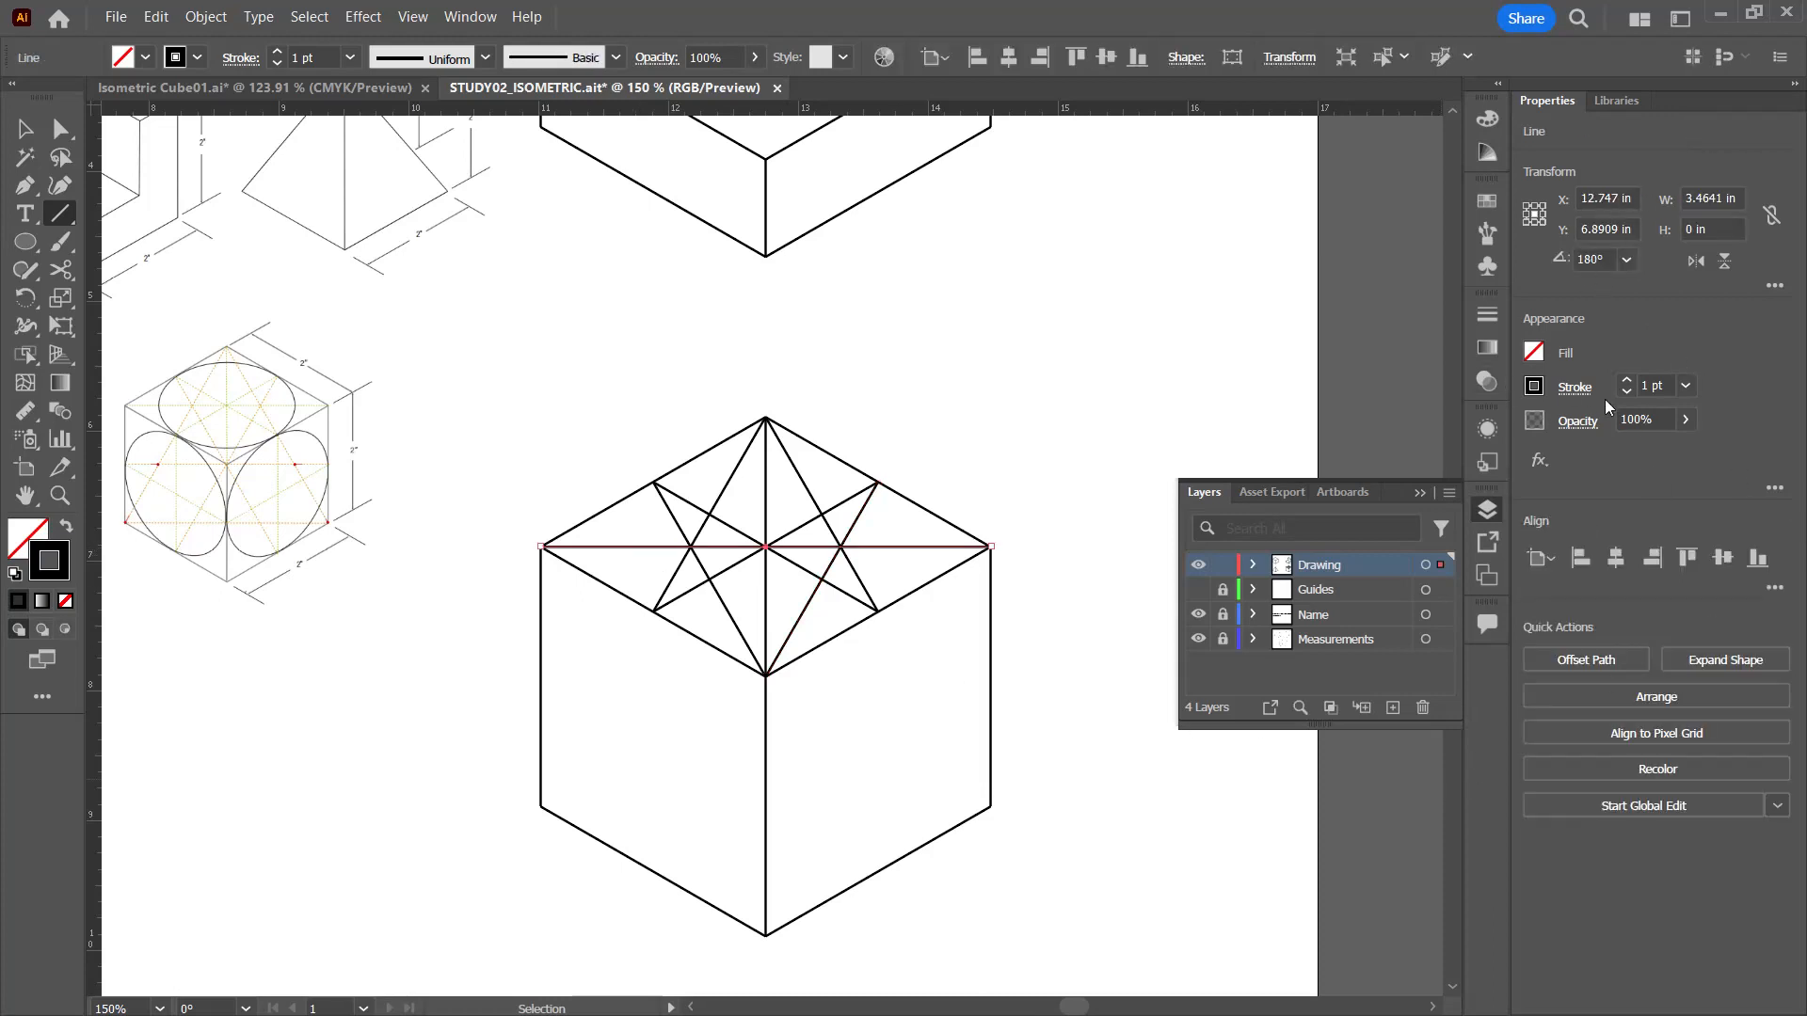
click(1575, 389)
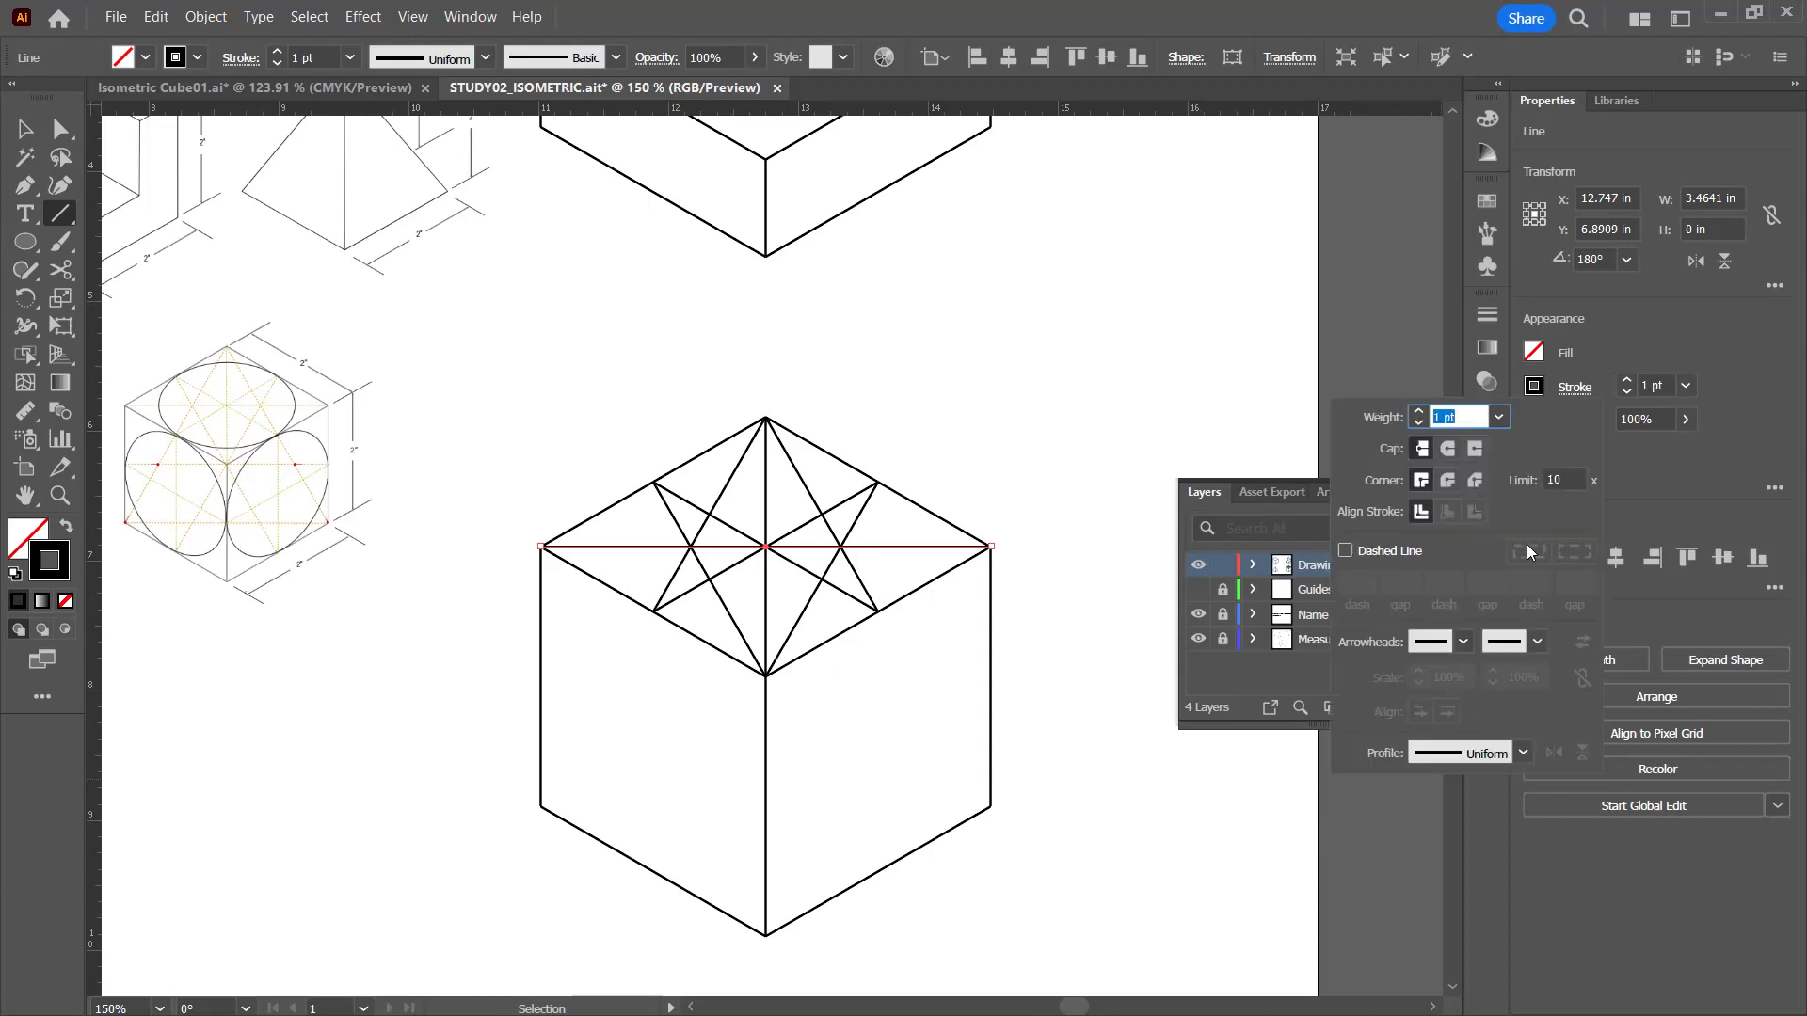
click(1346, 552)
click(1464, 646)
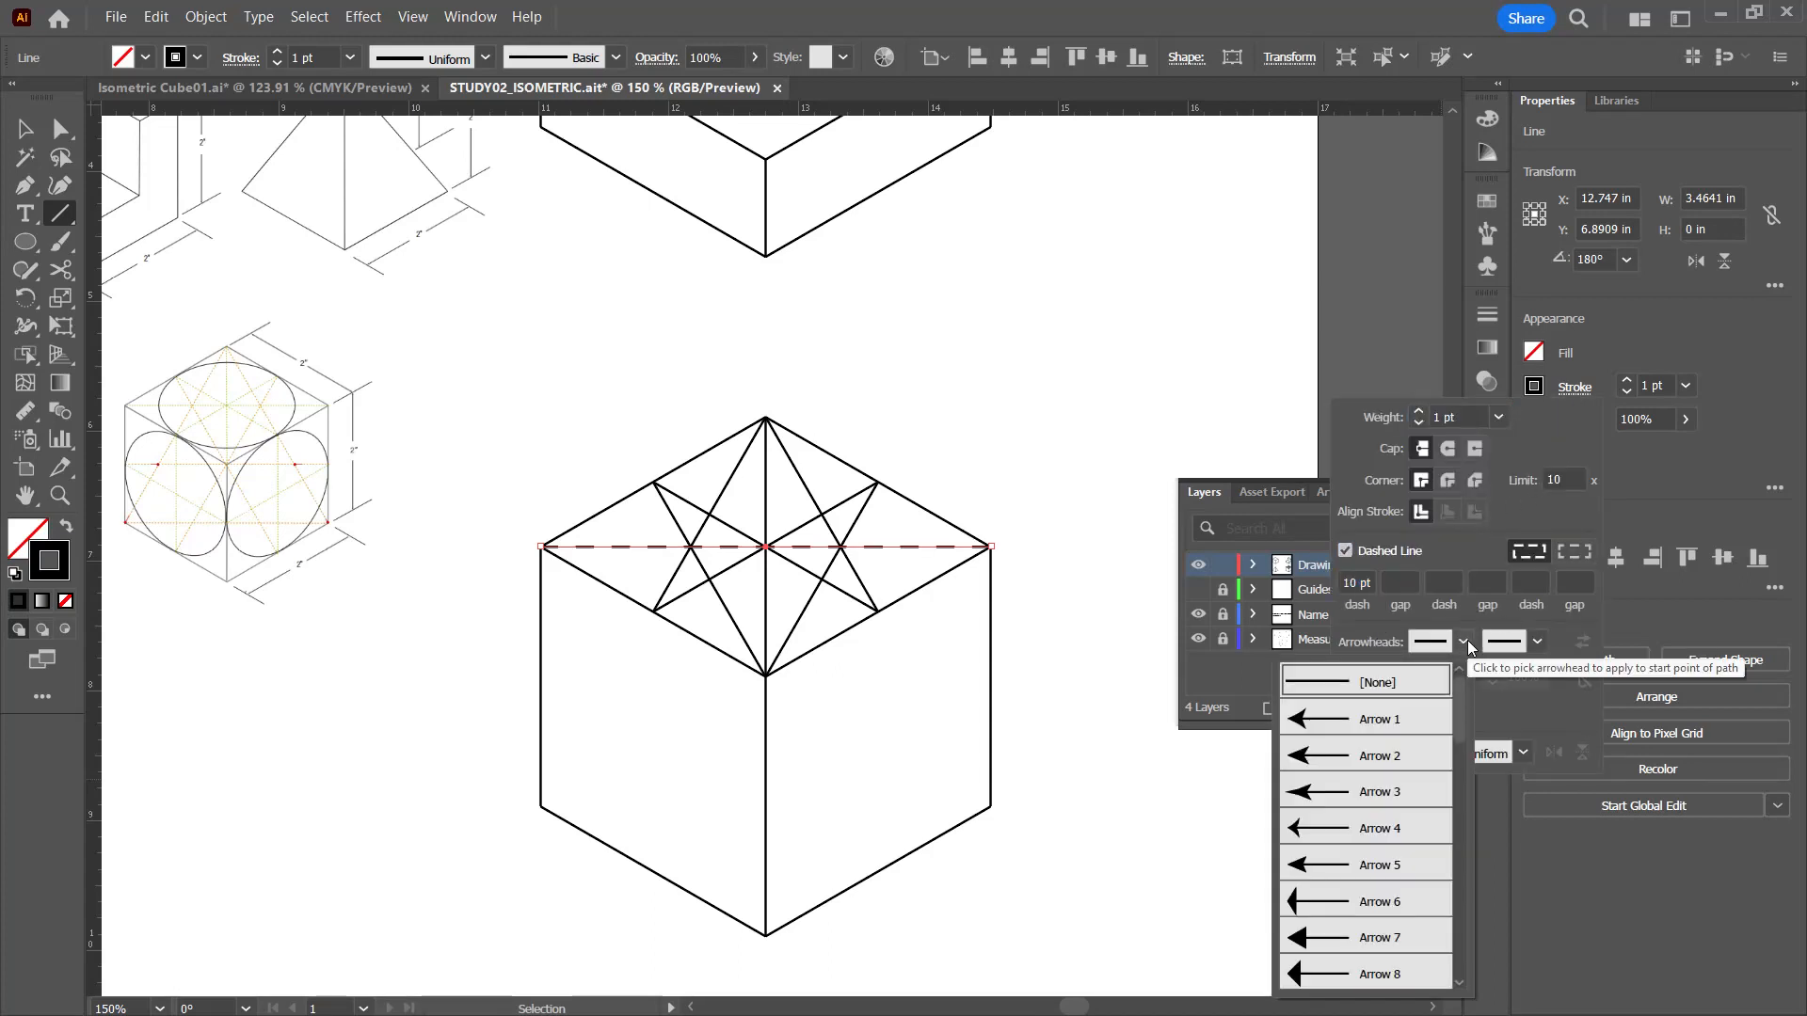
click(1466, 639)
click(1358, 576)
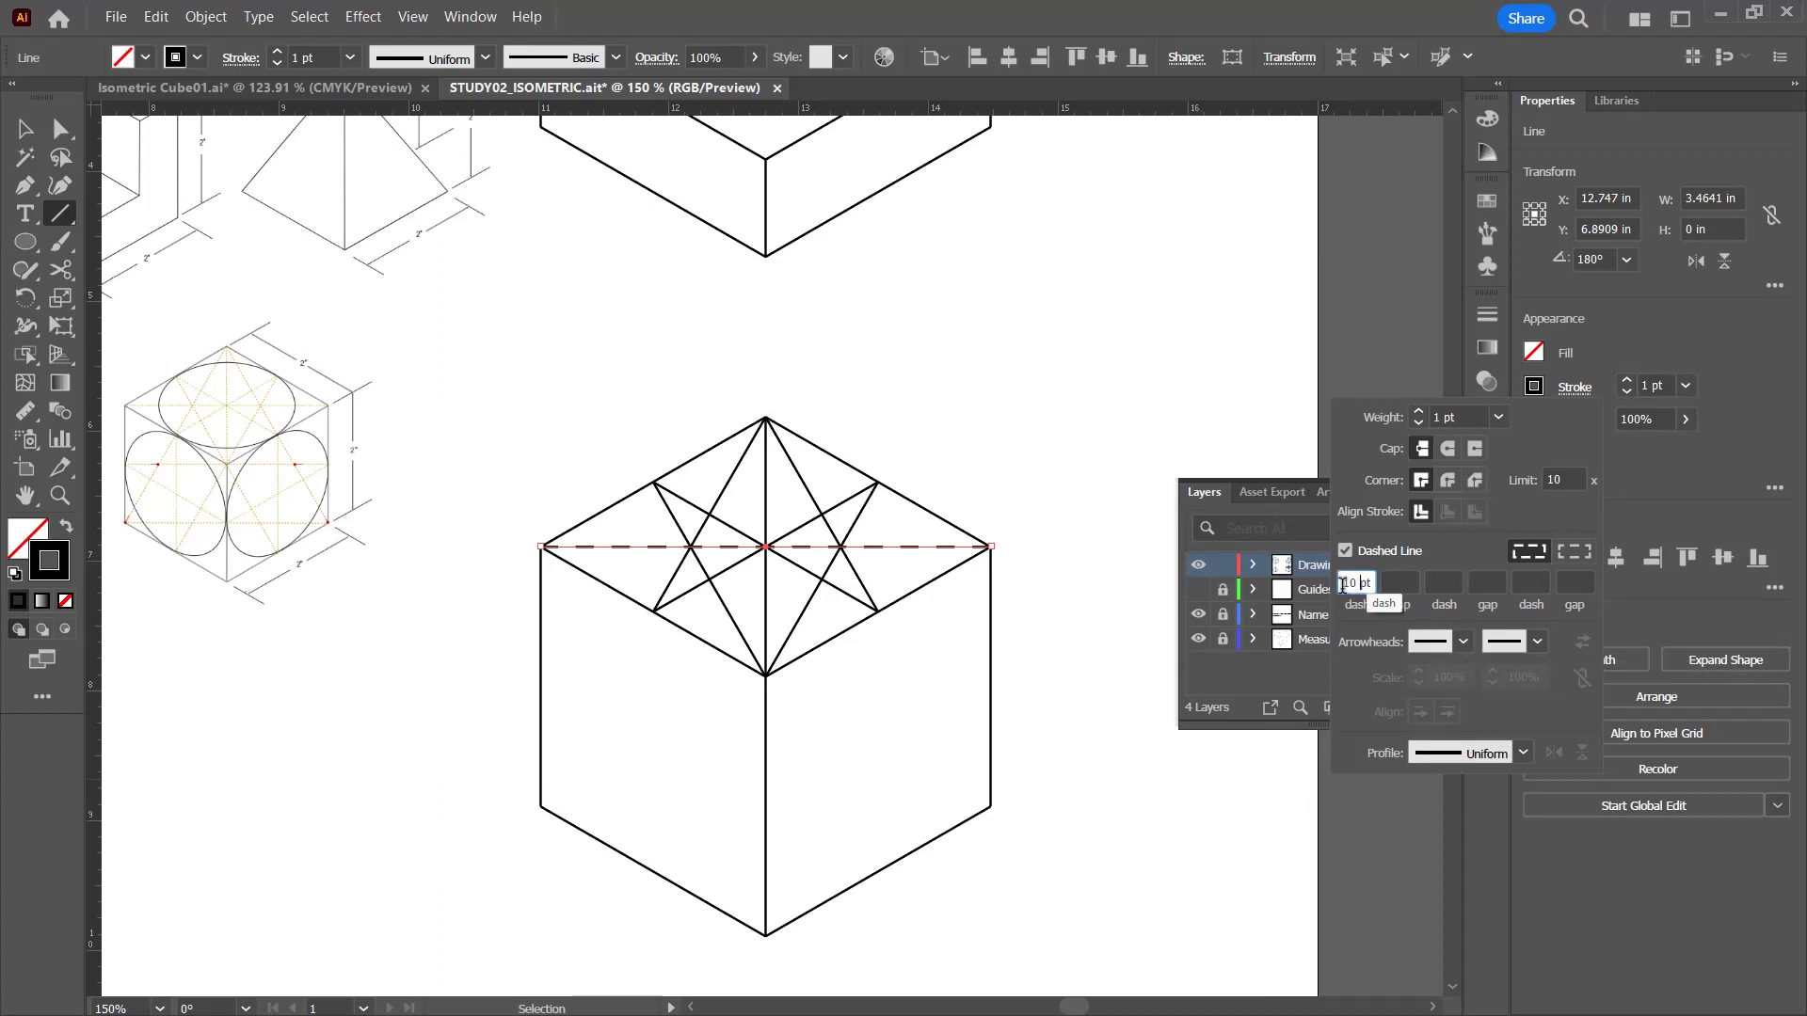
drag(1368, 583, 1338, 591)
text(4)
key(Tab)
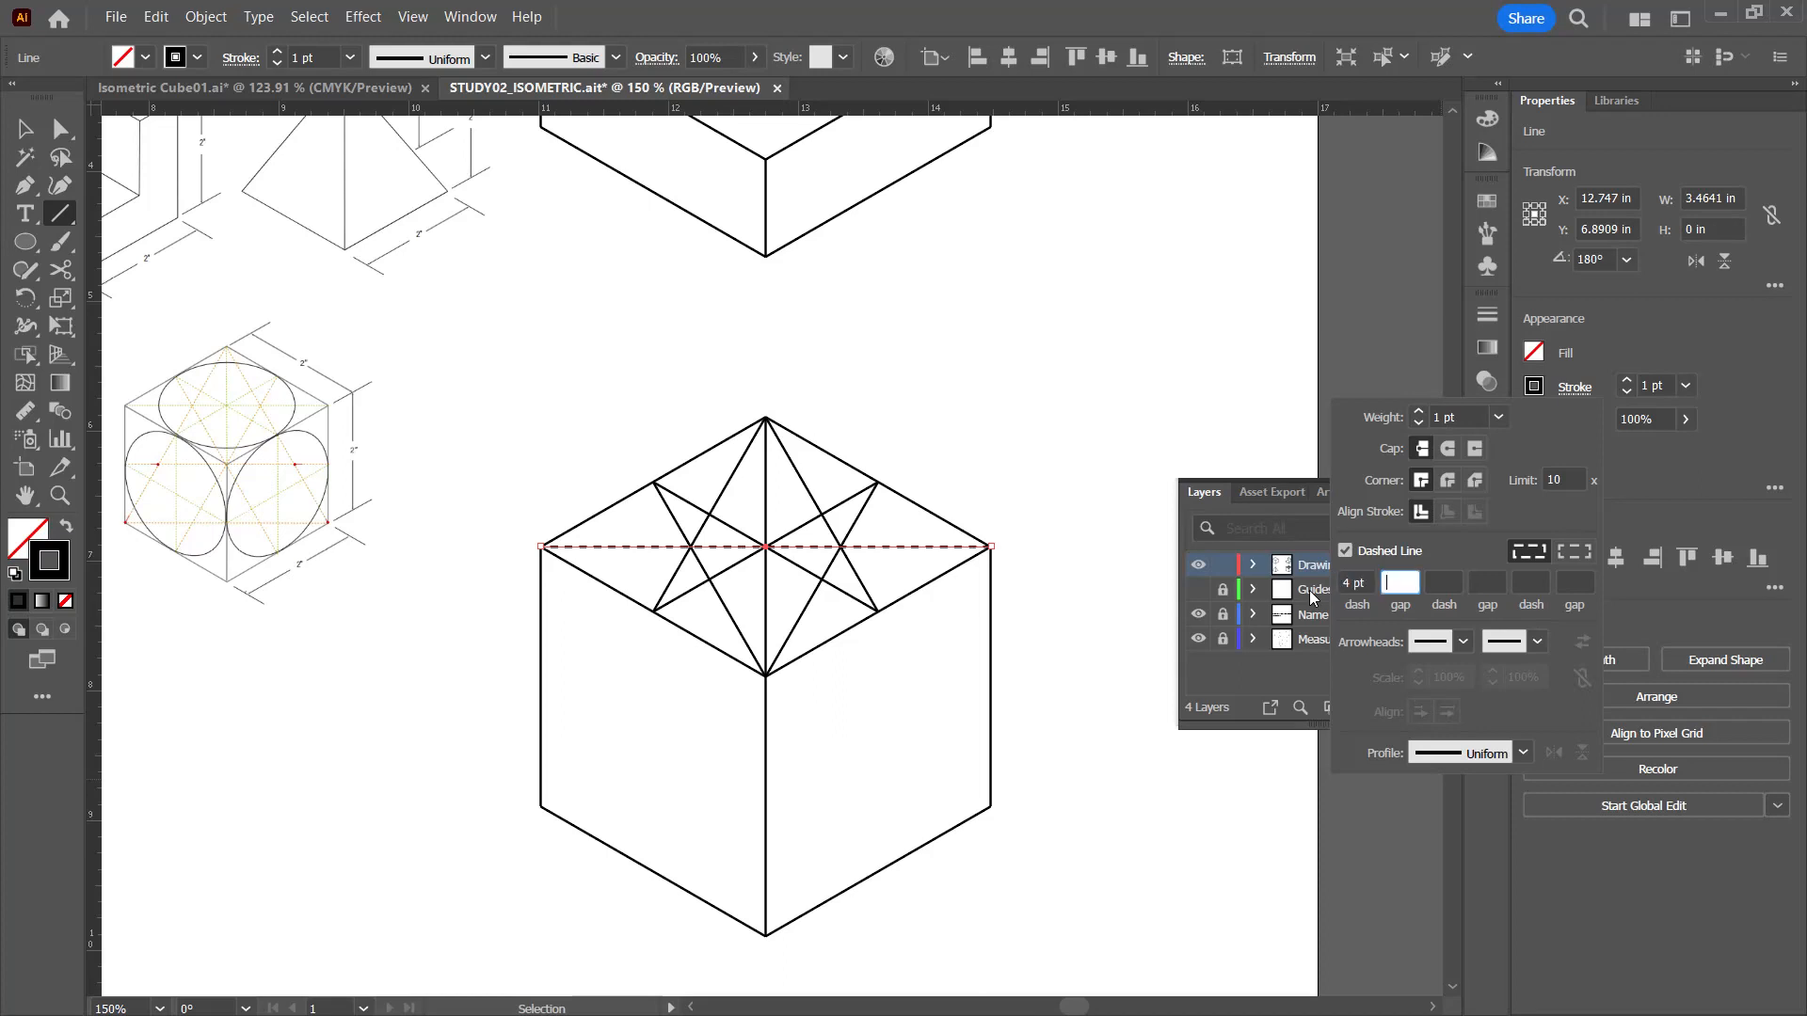
Step: Set the diagonal's dash length to 3 pt and align the dashes to corners and path ends
click(1365, 584)
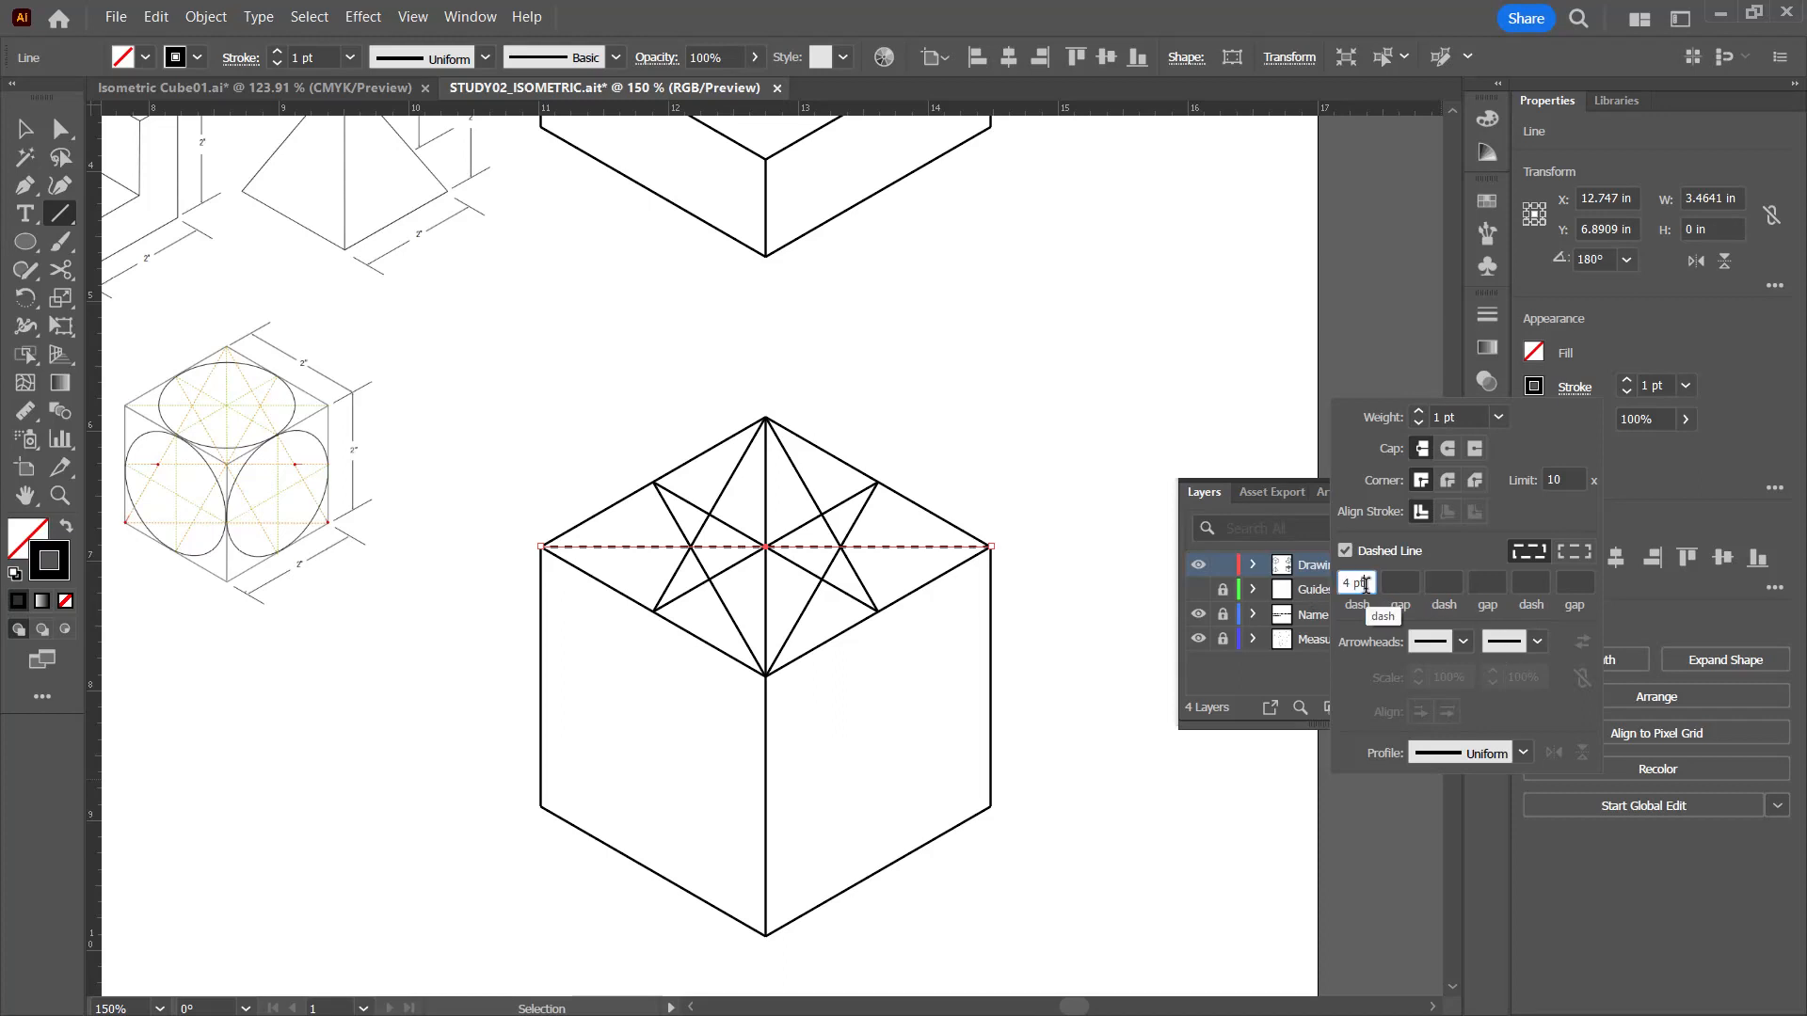
drag(1365, 584, 1330, 582)
text(3)
key(Tab)
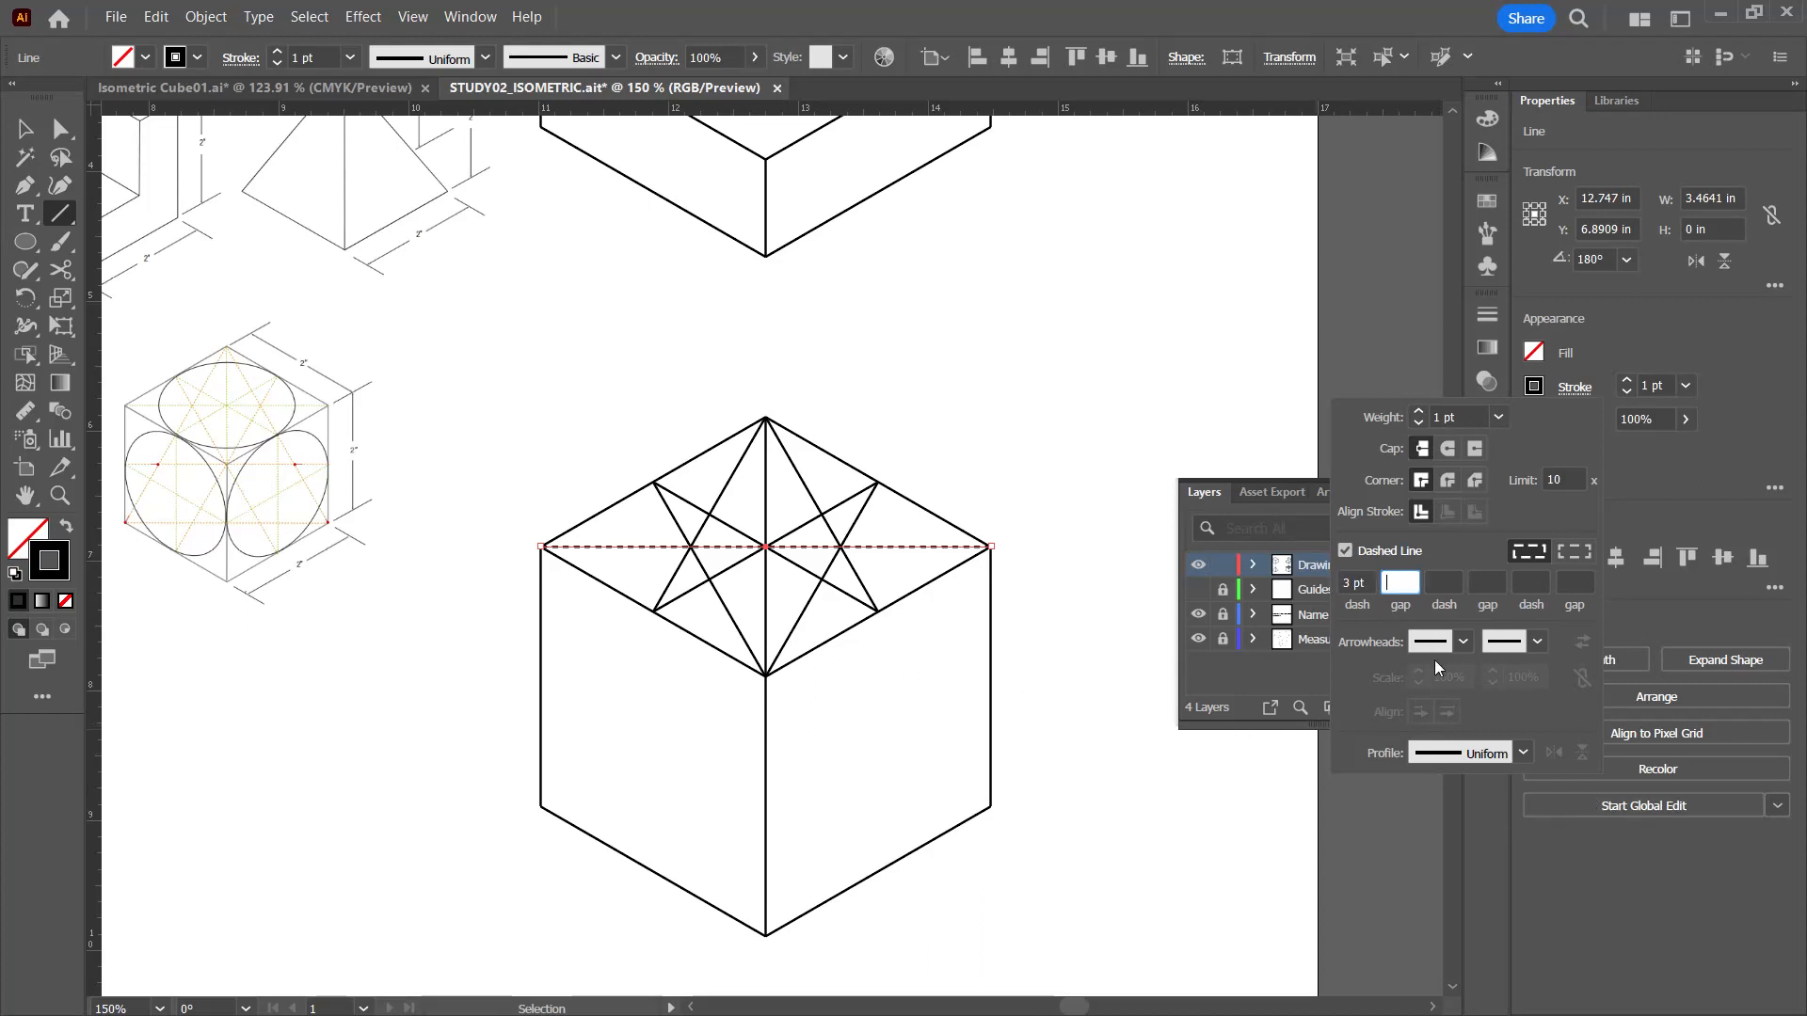
click(1584, 553)
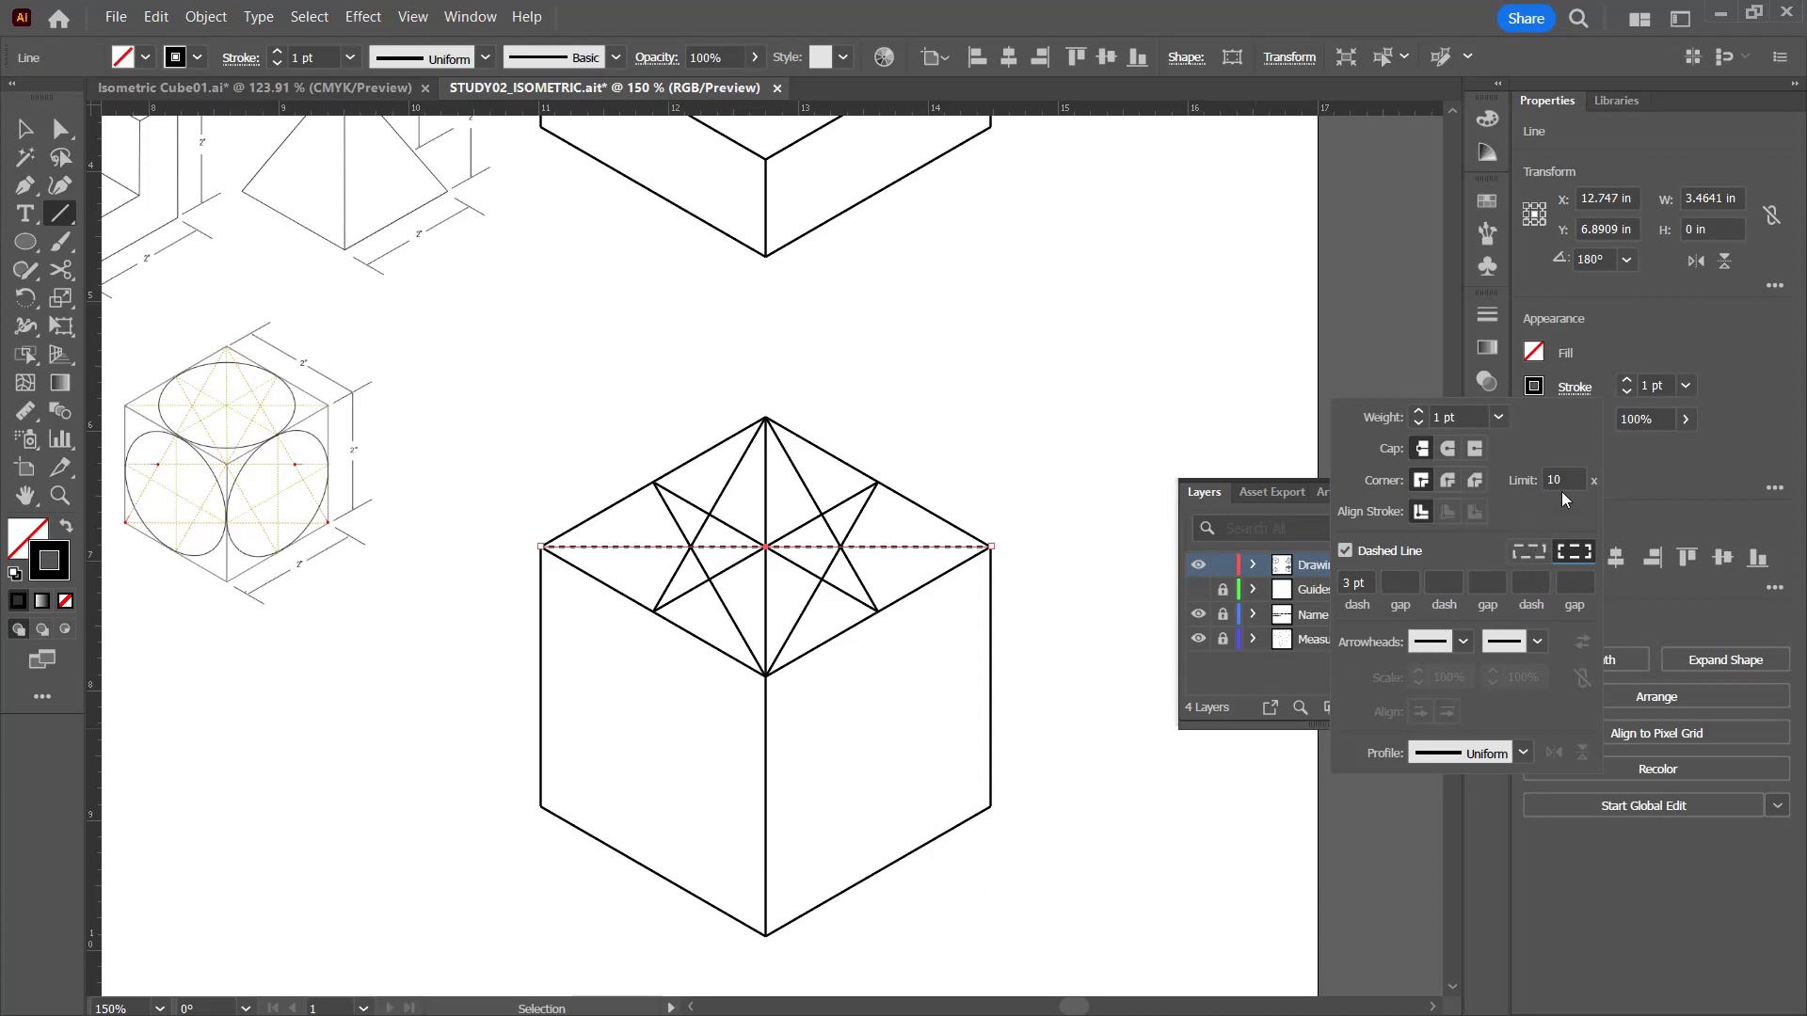
Step: Set the horizontal diagonal's stroke weight to 0.5 pt
click(1419, 423)
click(1419, 422)
click(1662, 347)
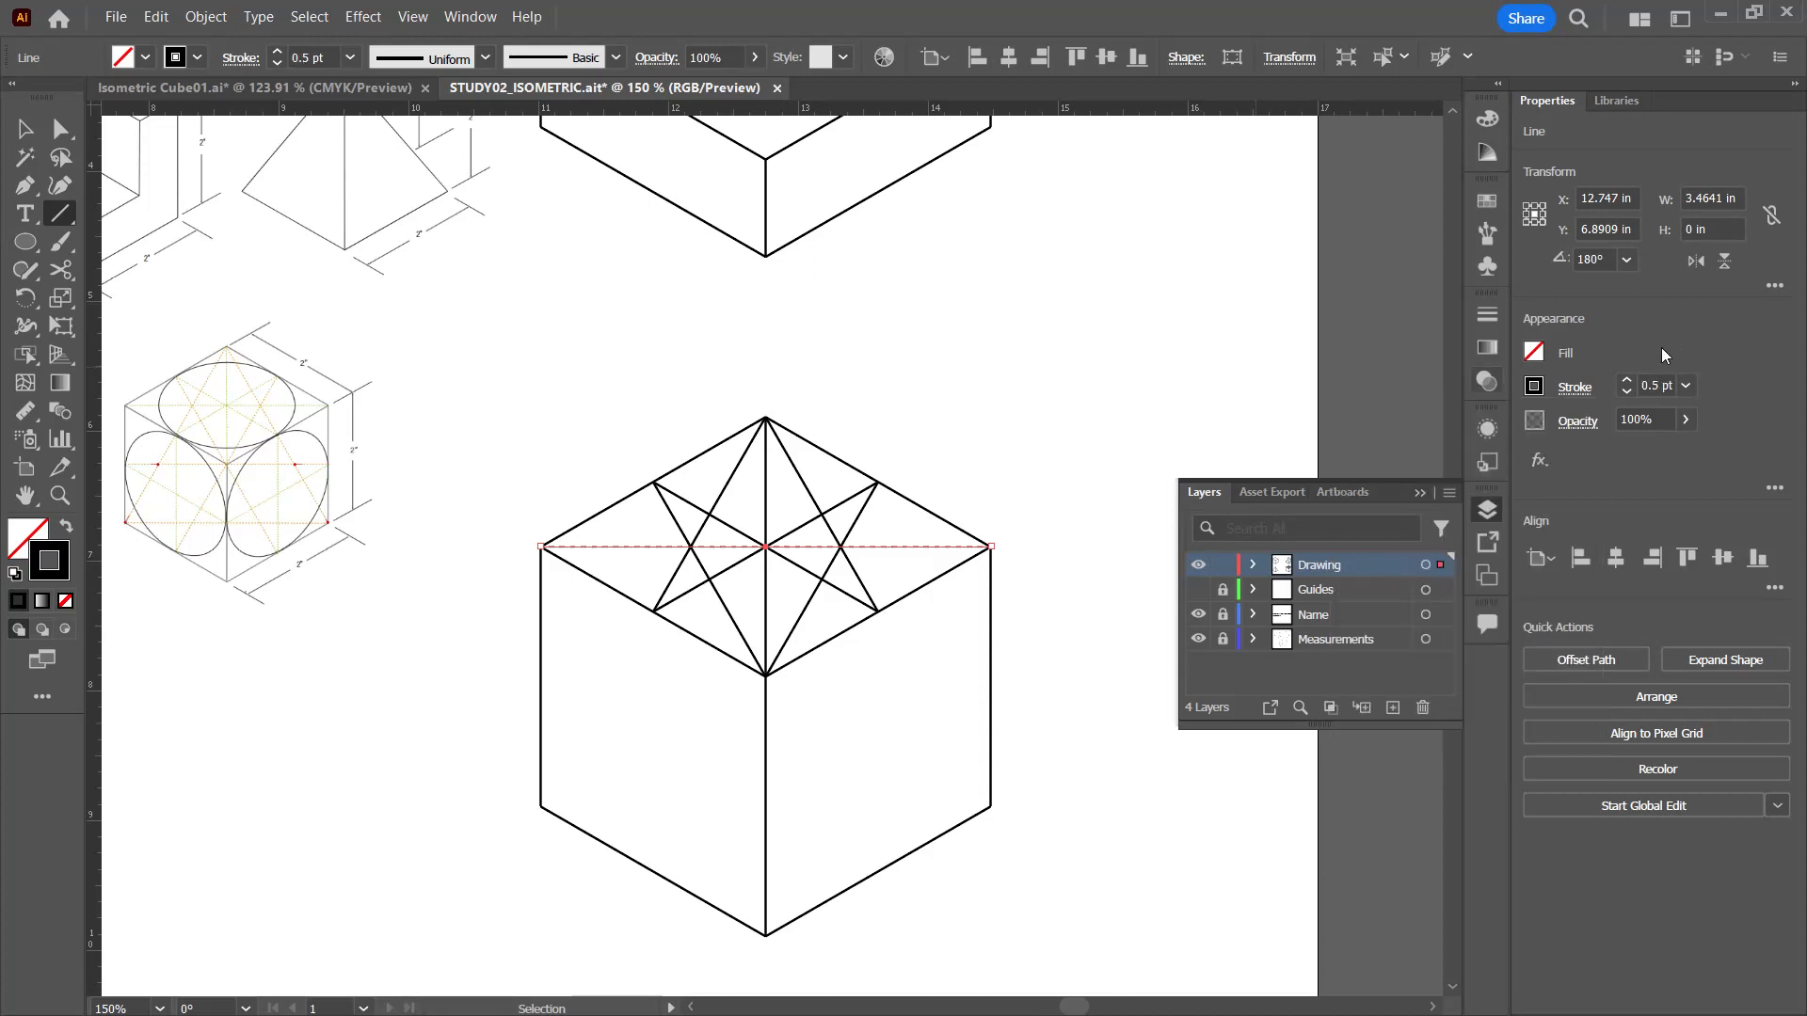
Step: Color the horizontal diagonal's stroke with a medium green swatch and deselect it
click(1537, 390)
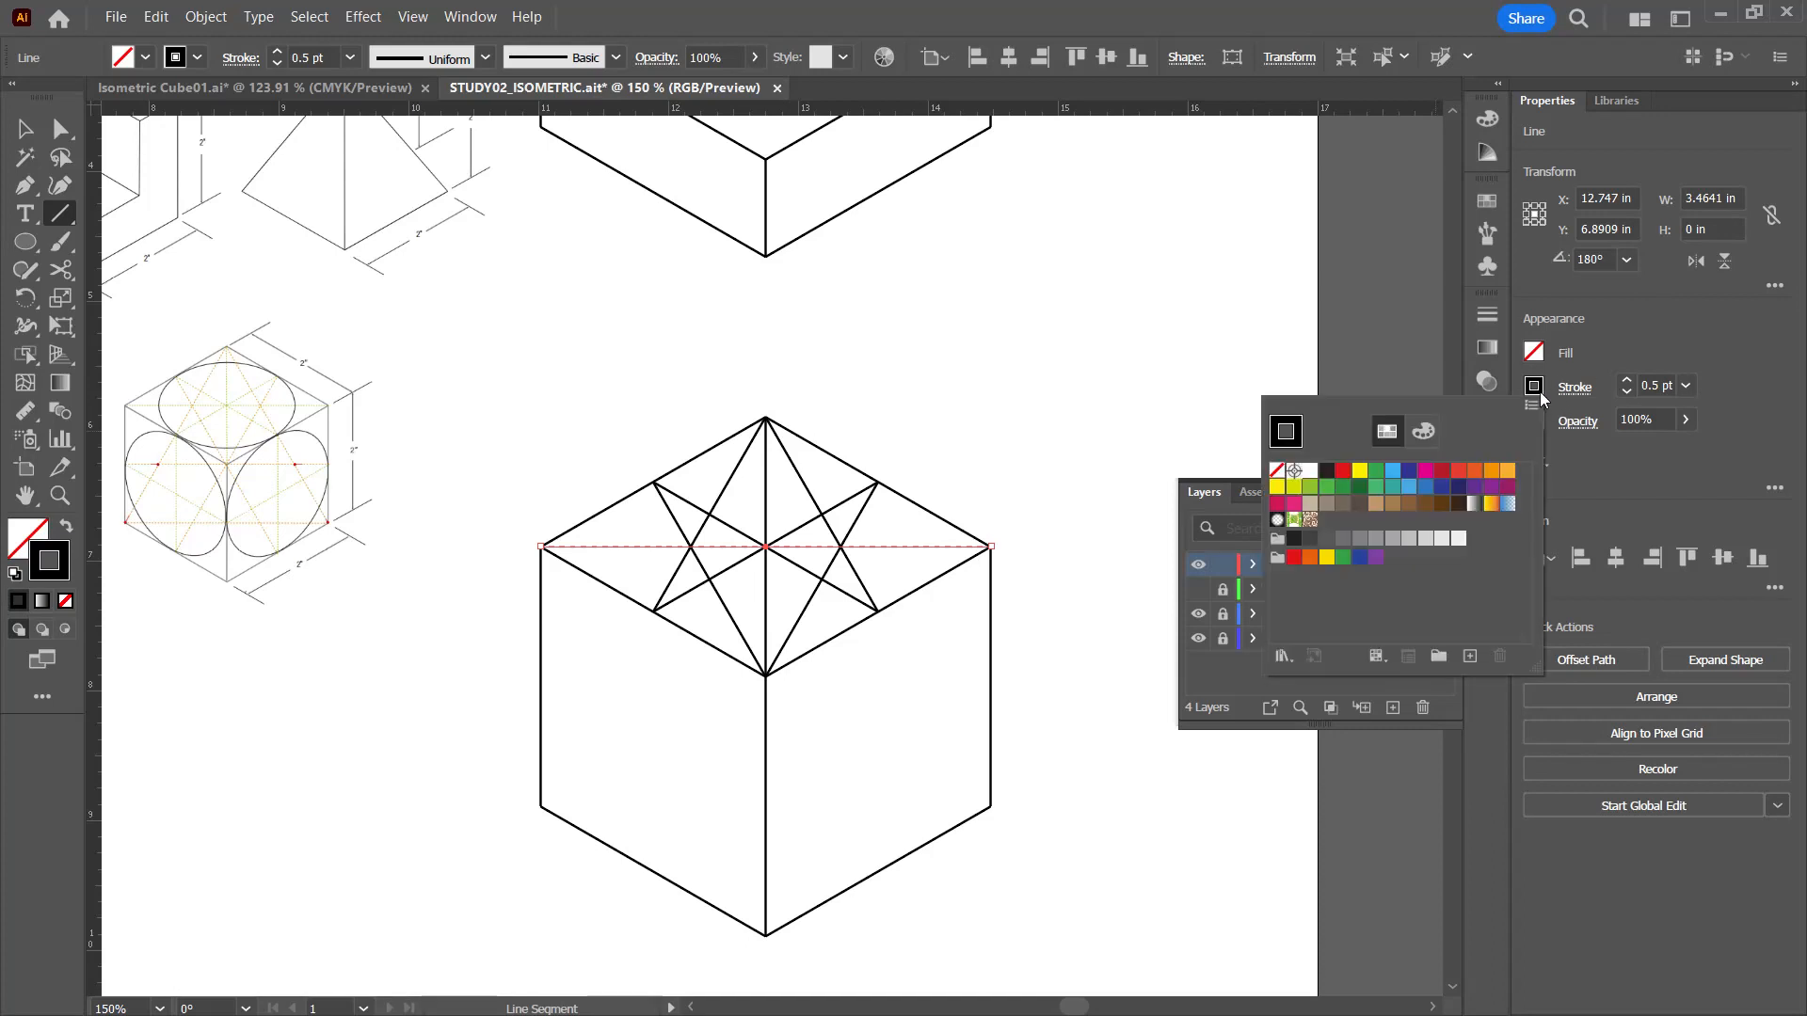
click(1308, 488)
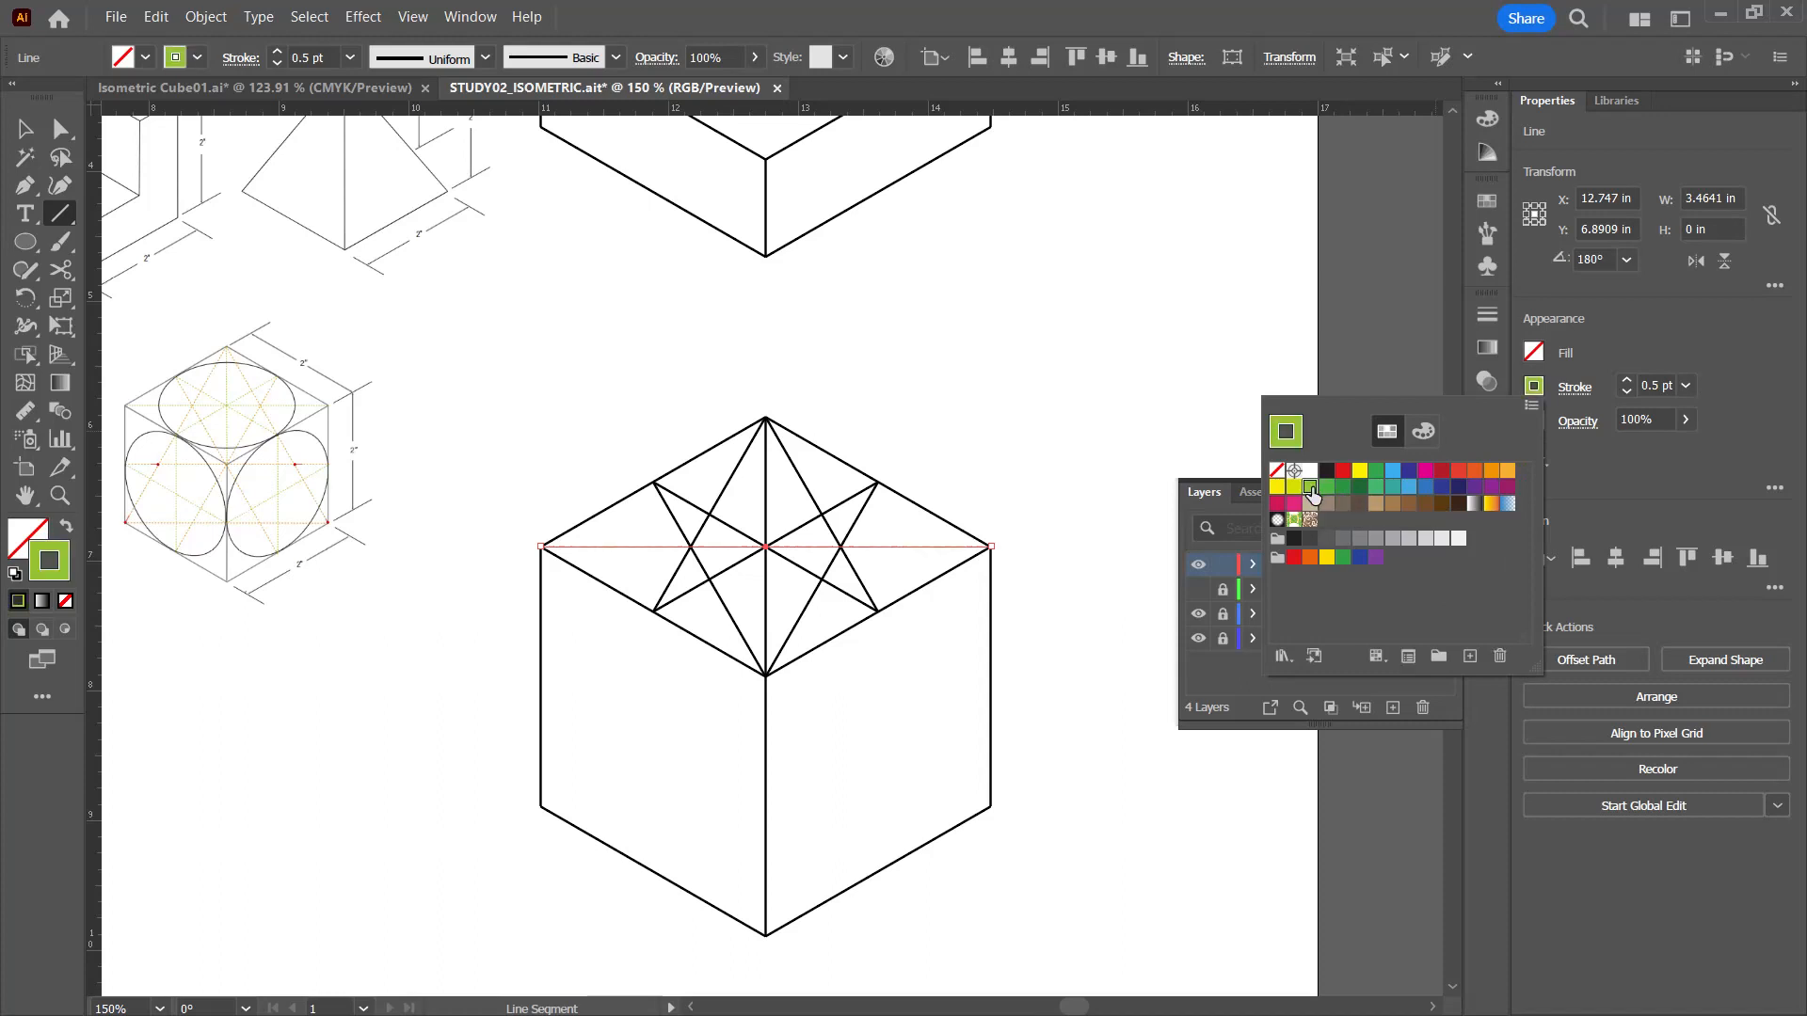
click(1327, 487)
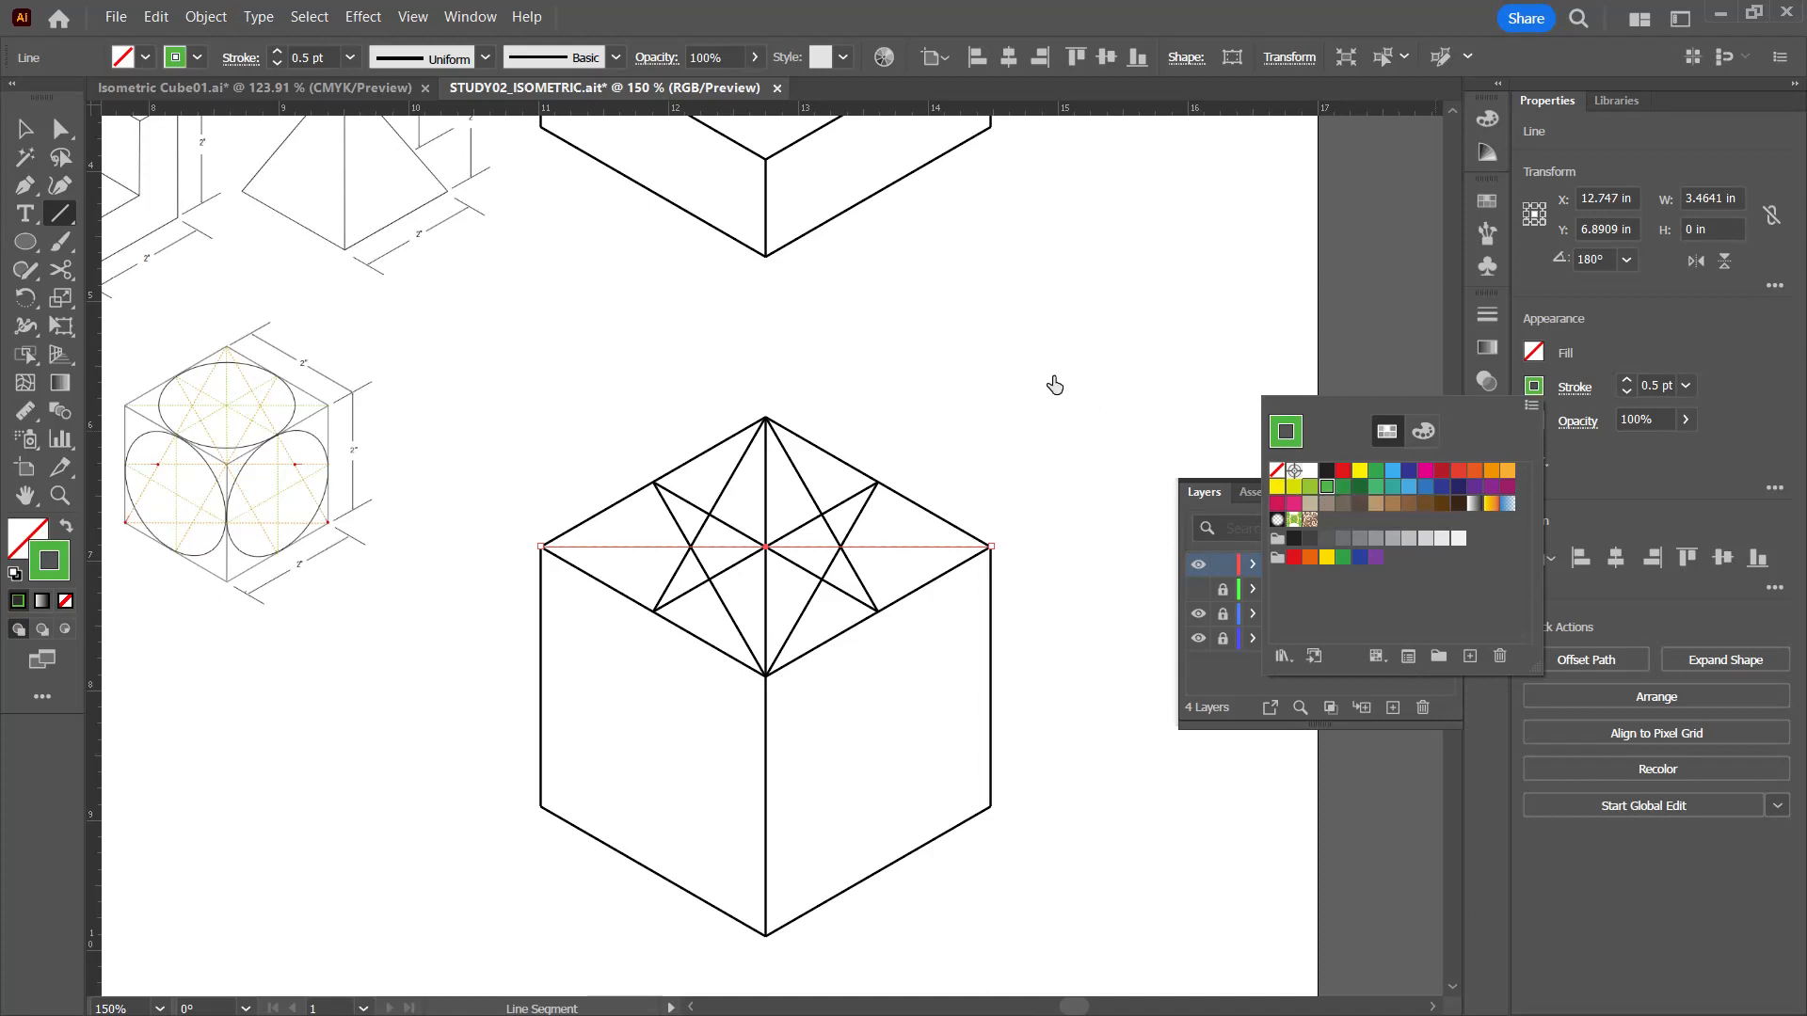
click(1392, 331)
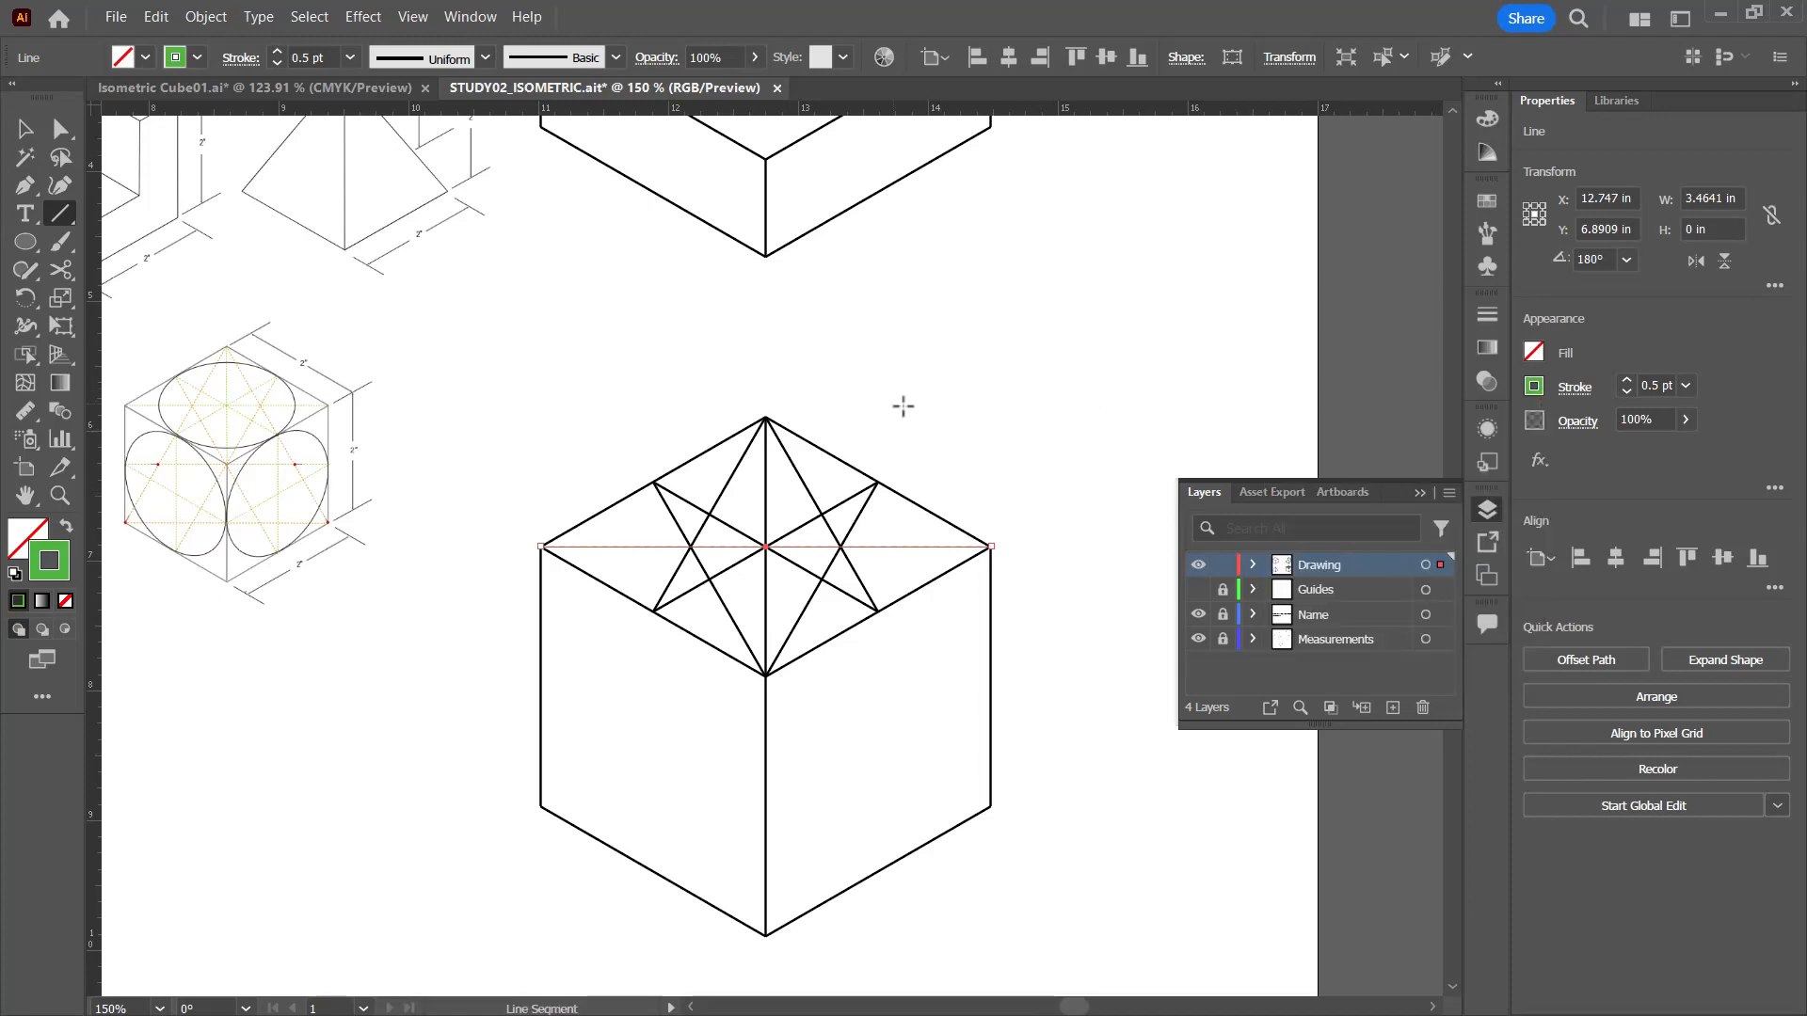
key(ctrl+shift+a)
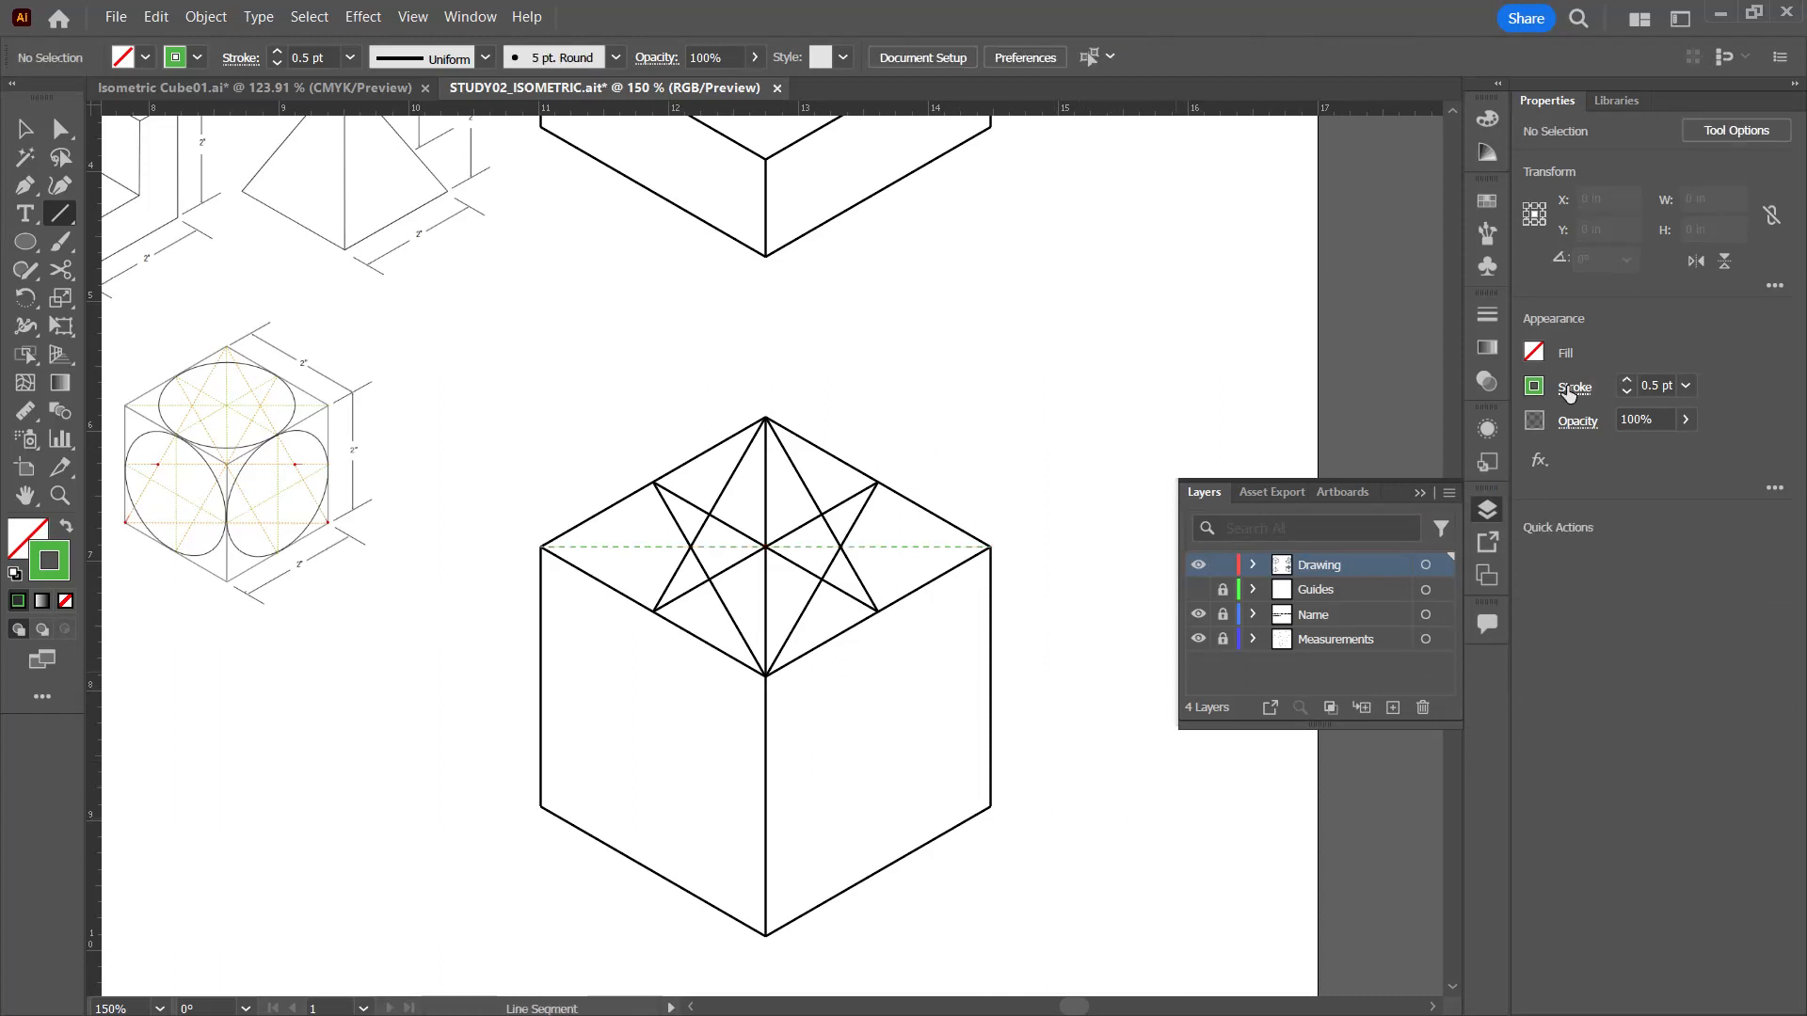
click(1536, 388)
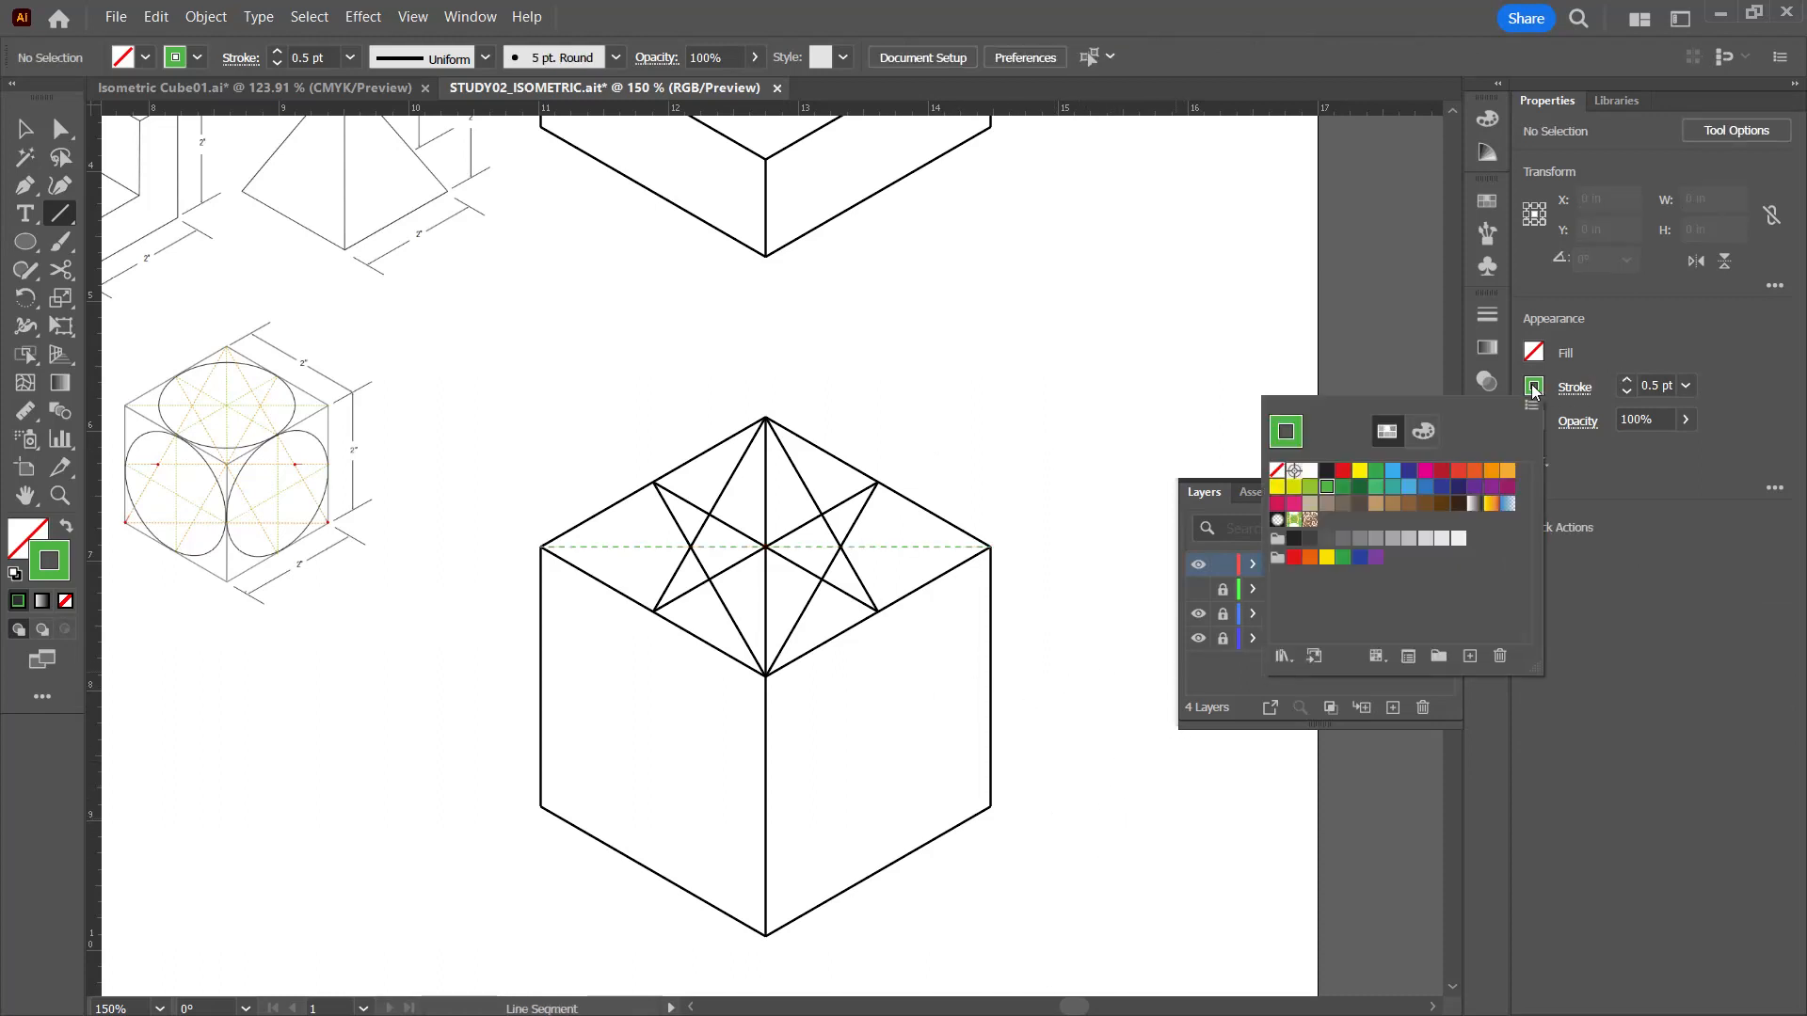
click(896, 546)
click(965, 589)
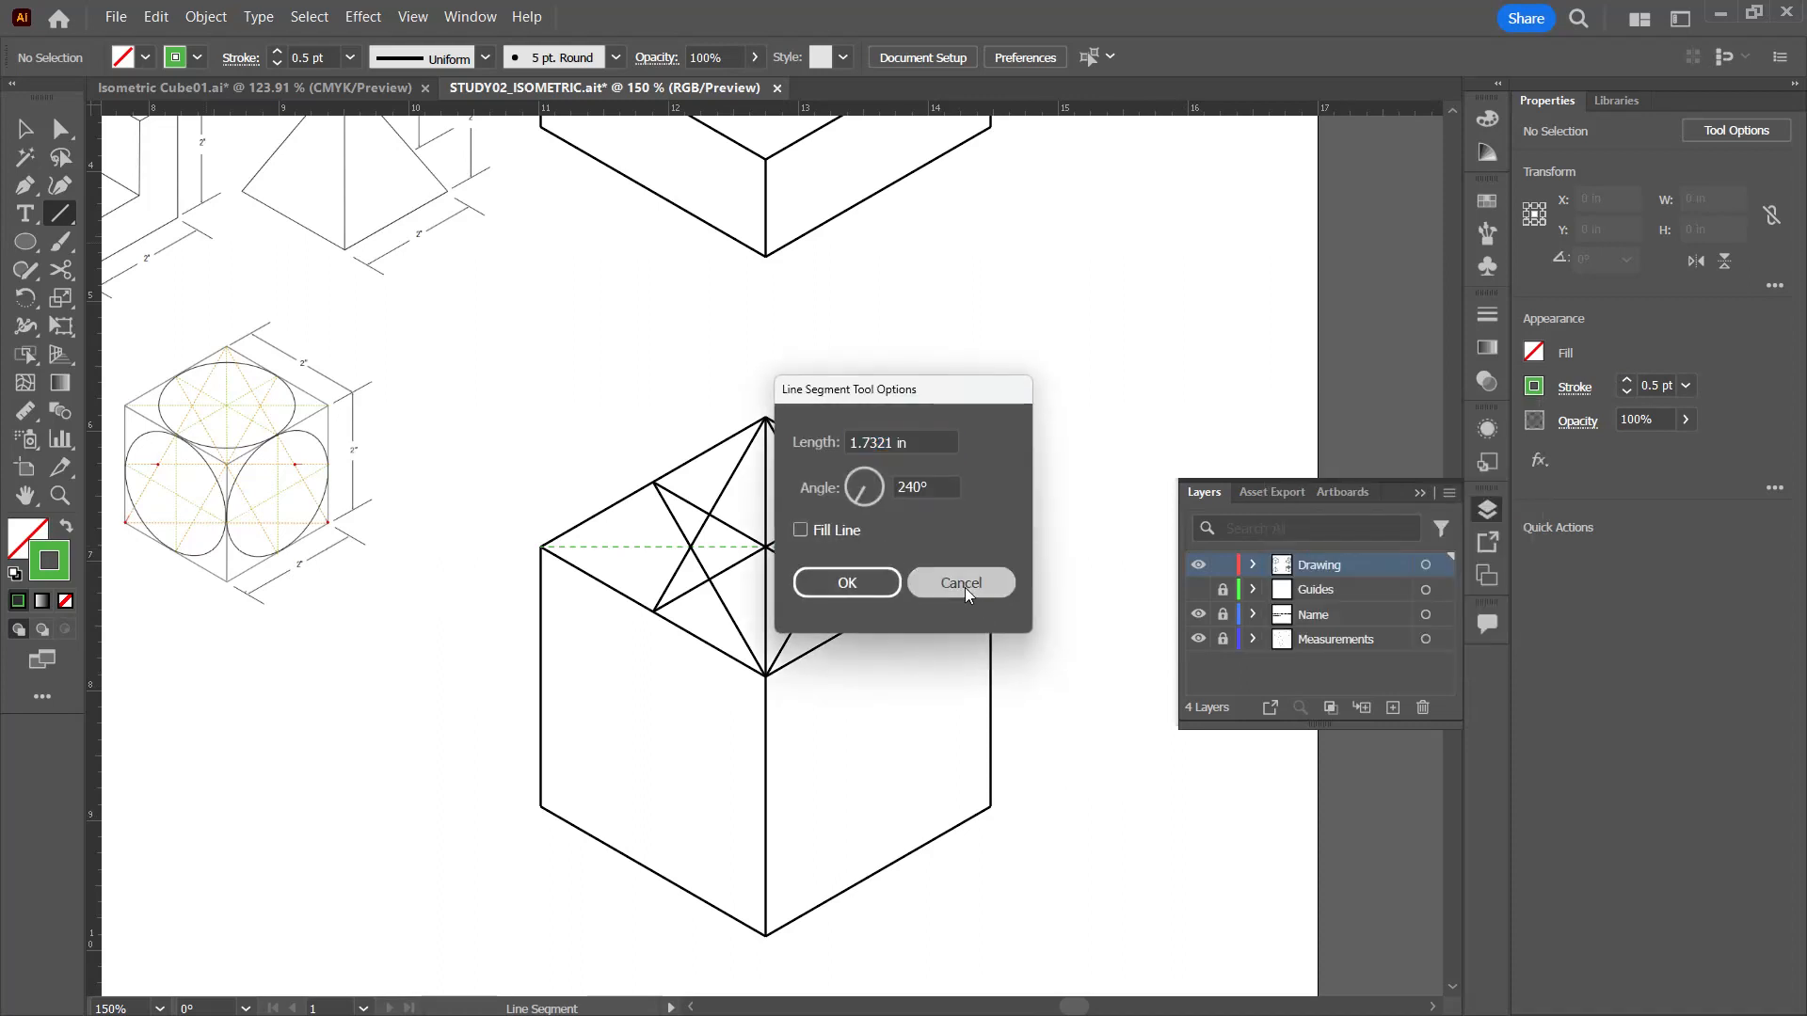
Step: Recolor the top face's horizontal diagonal with the lighter yellow-green stroke swatch and deselect it
ctrl+click(924, 548)
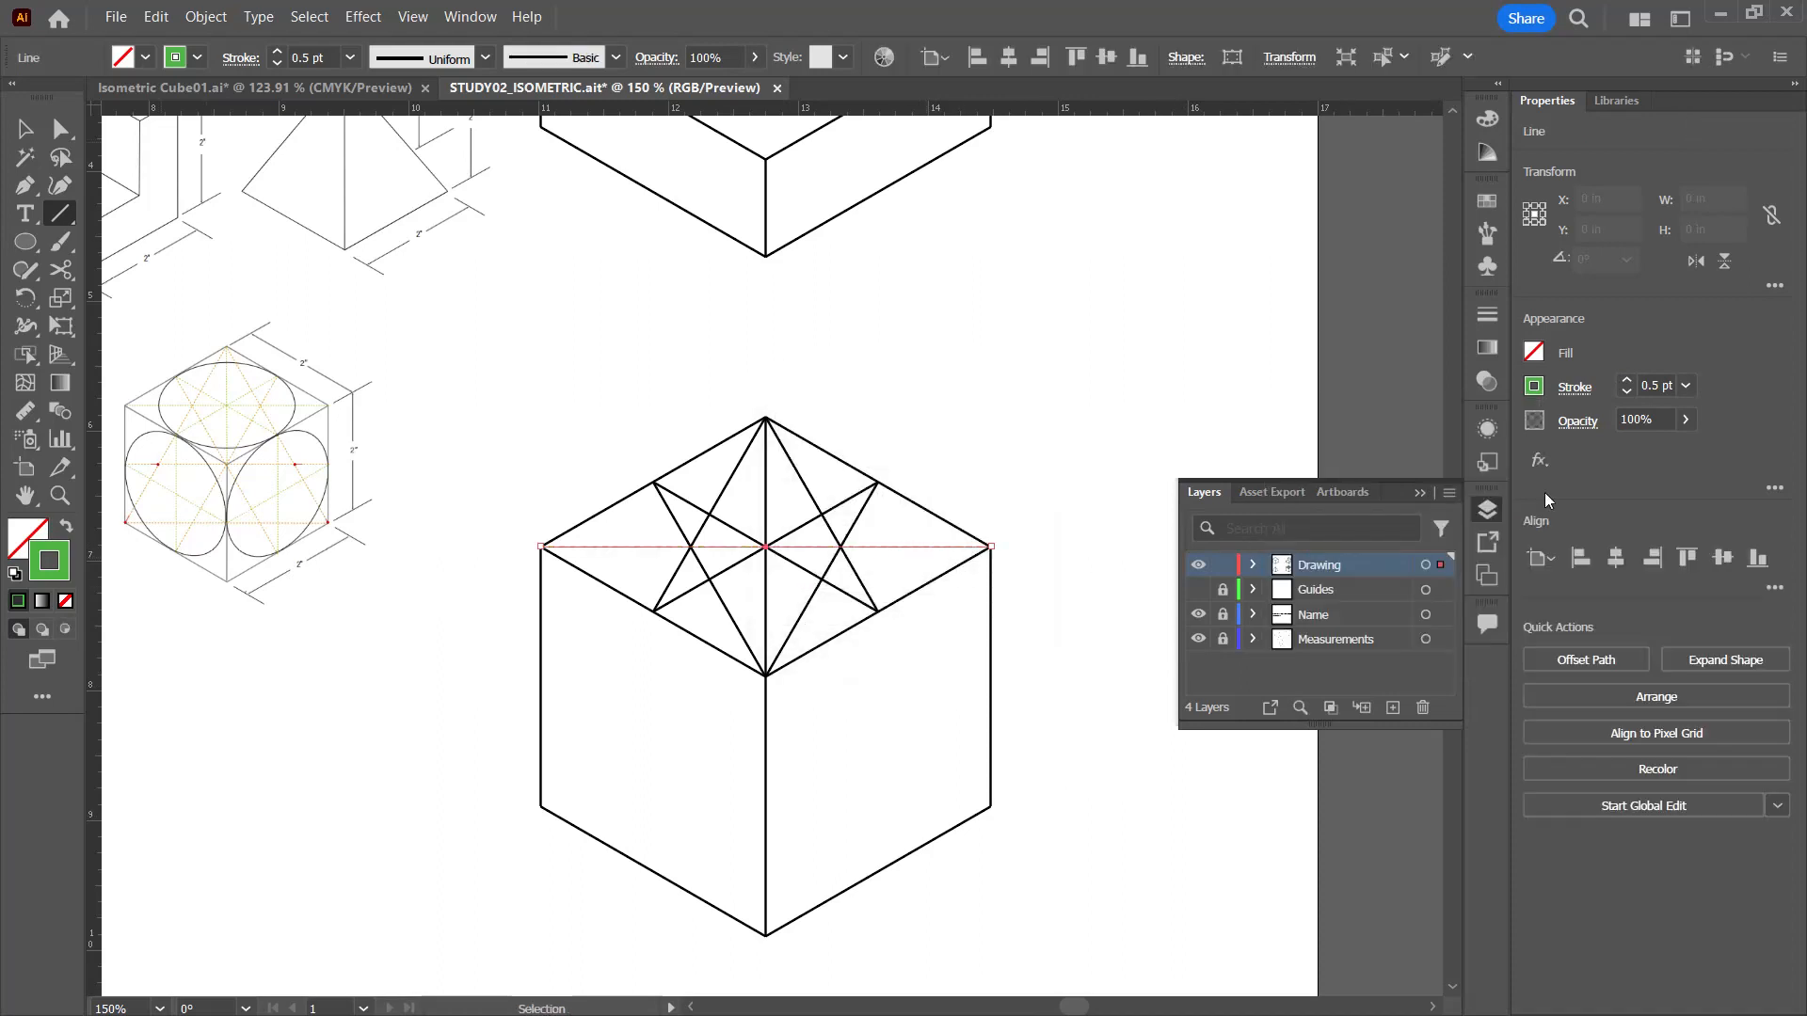
click(1564, 395)
click(1539, 390)
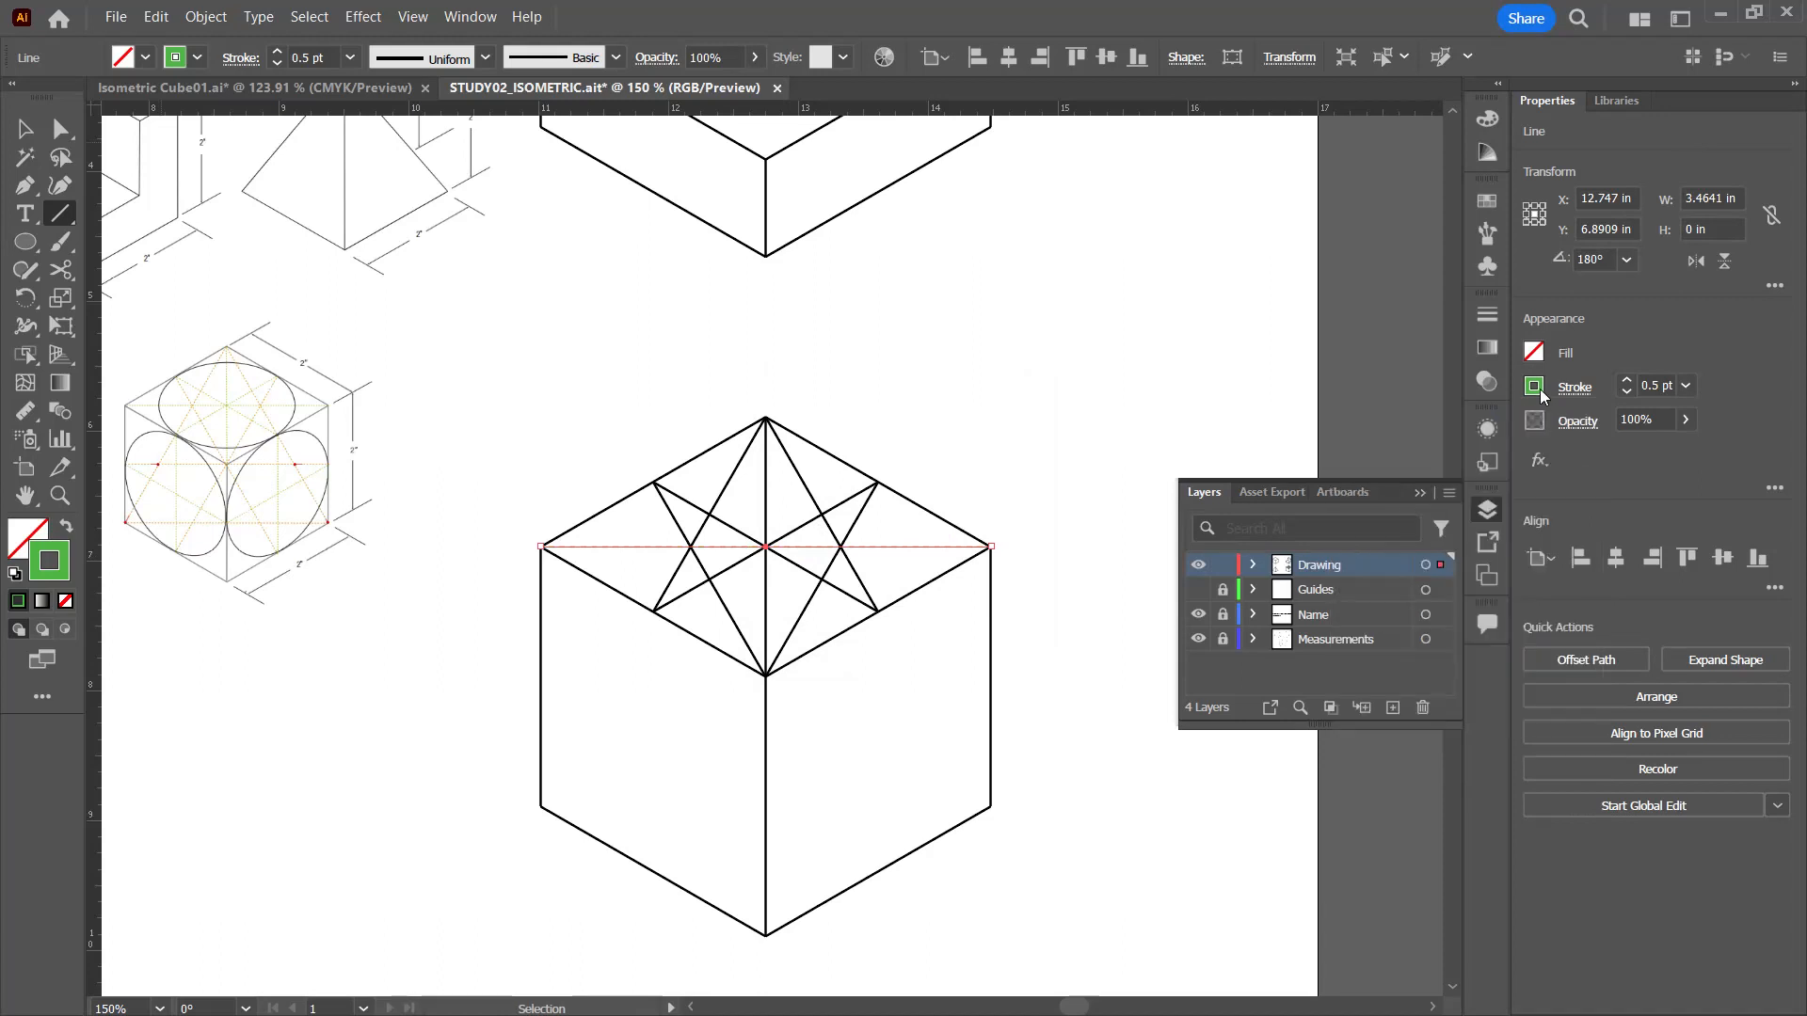
click(1538, 390)
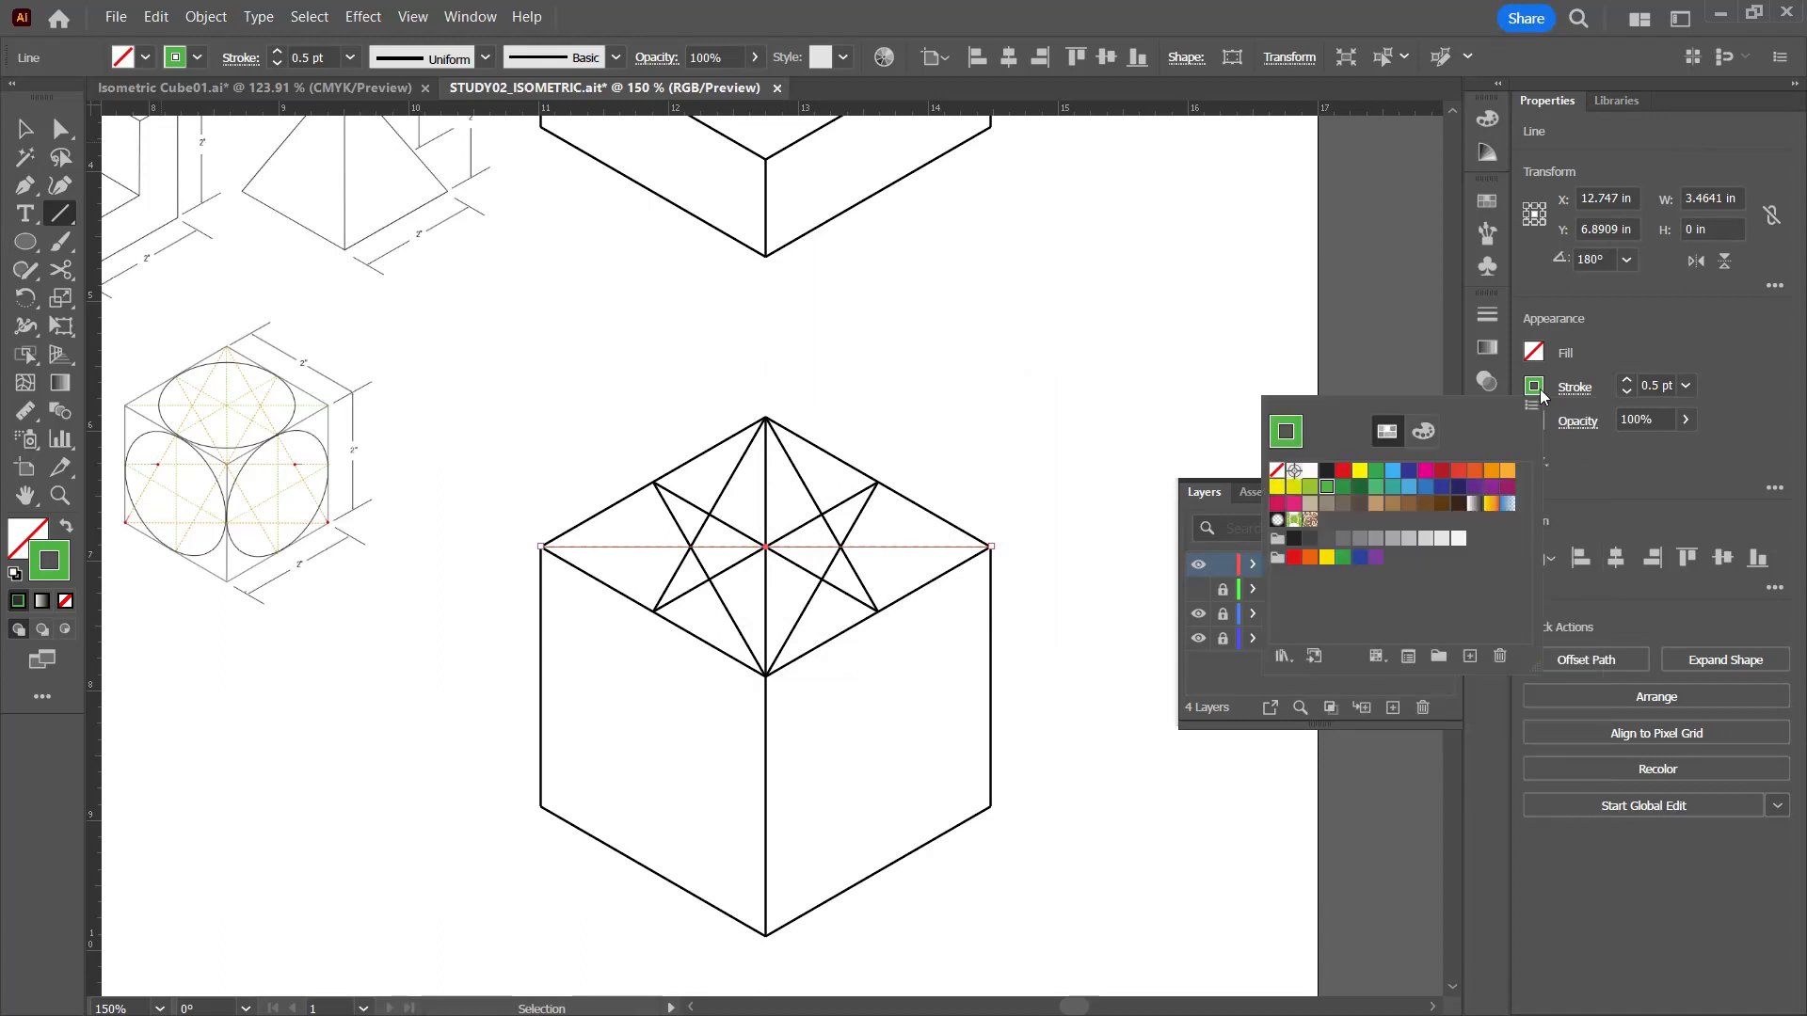
click(1310, 487)
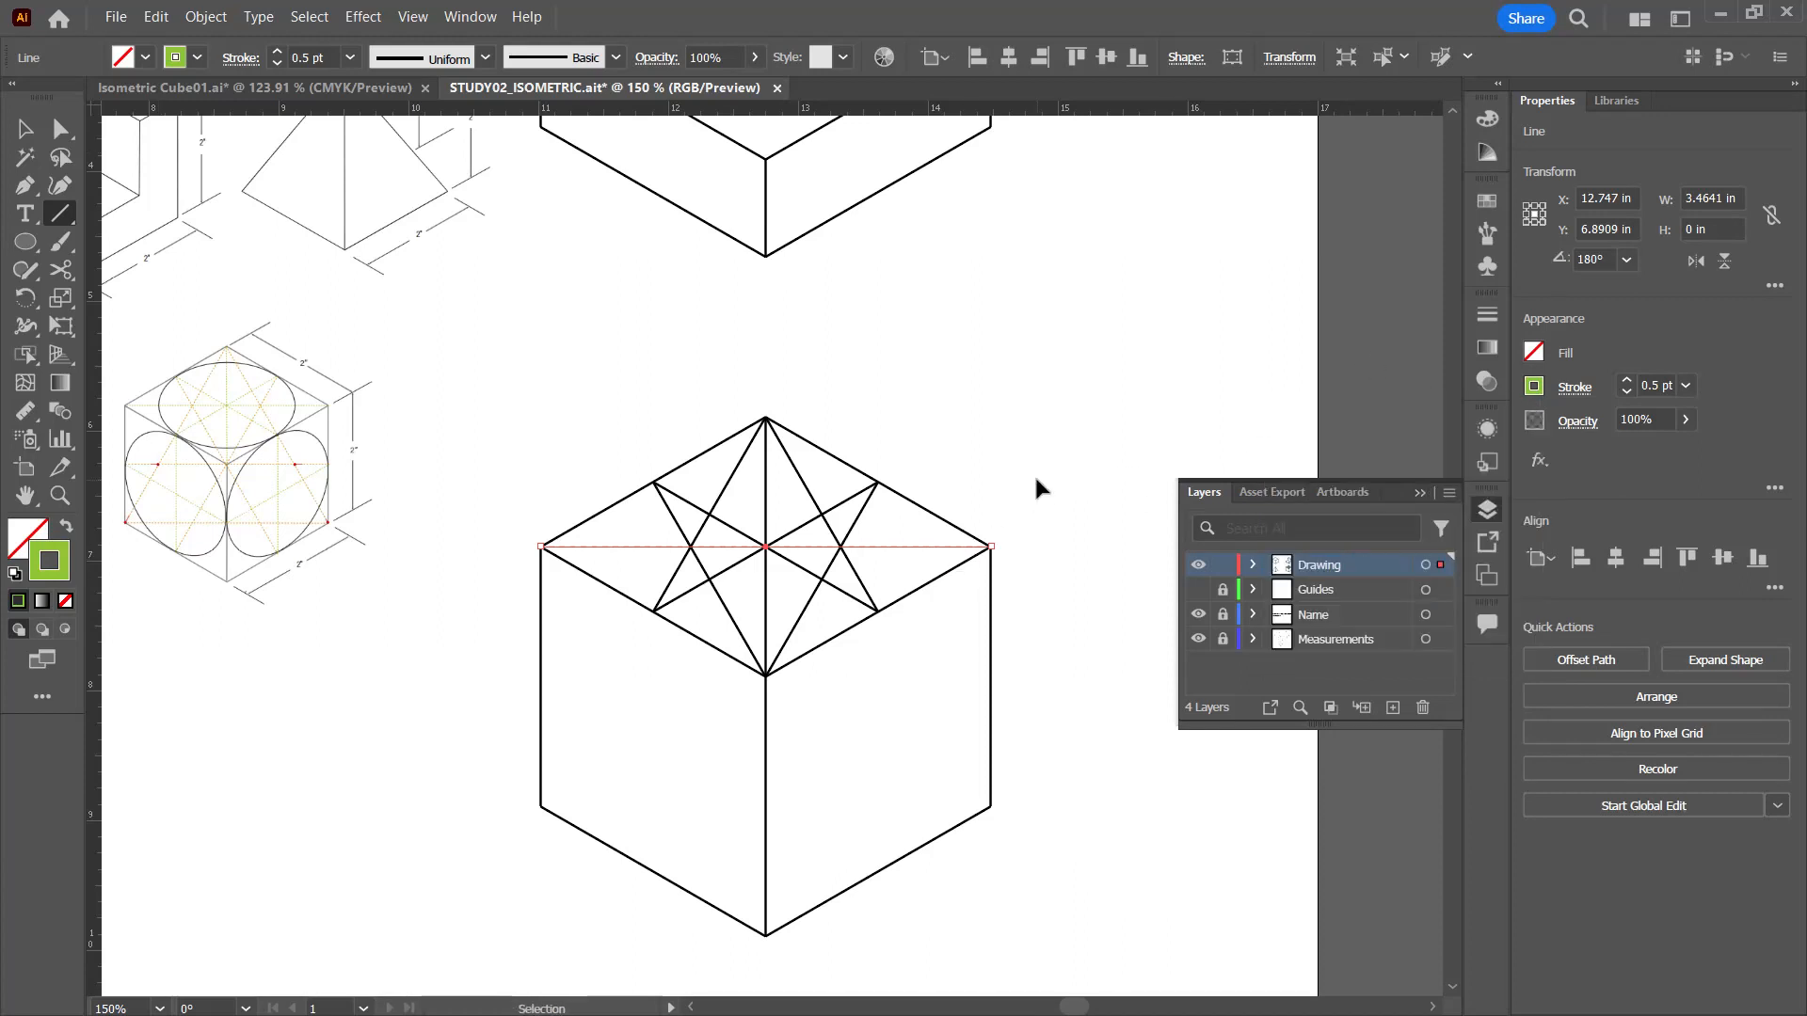
key(ctrl+5)
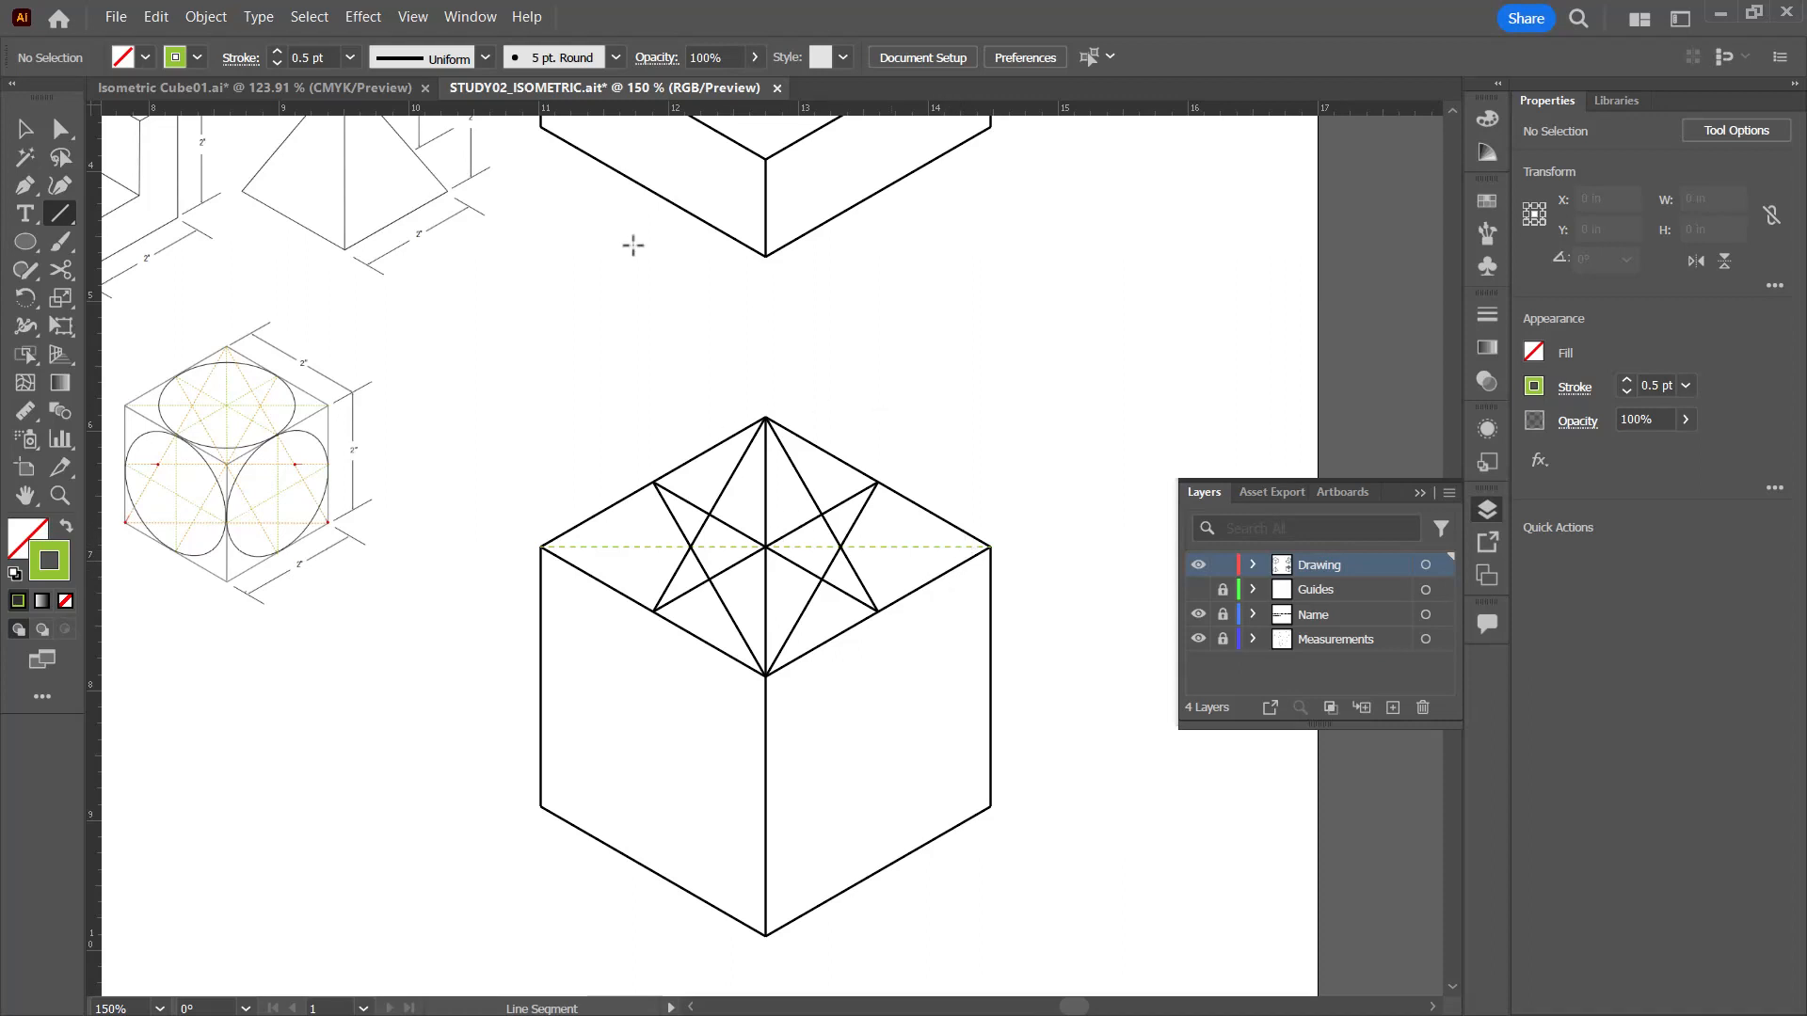
Step: Copy the horizontal diagonal's green dashed style with the Eyedropper onto the two crossing lines joining the top face's edge midpoints
click(25, 129)
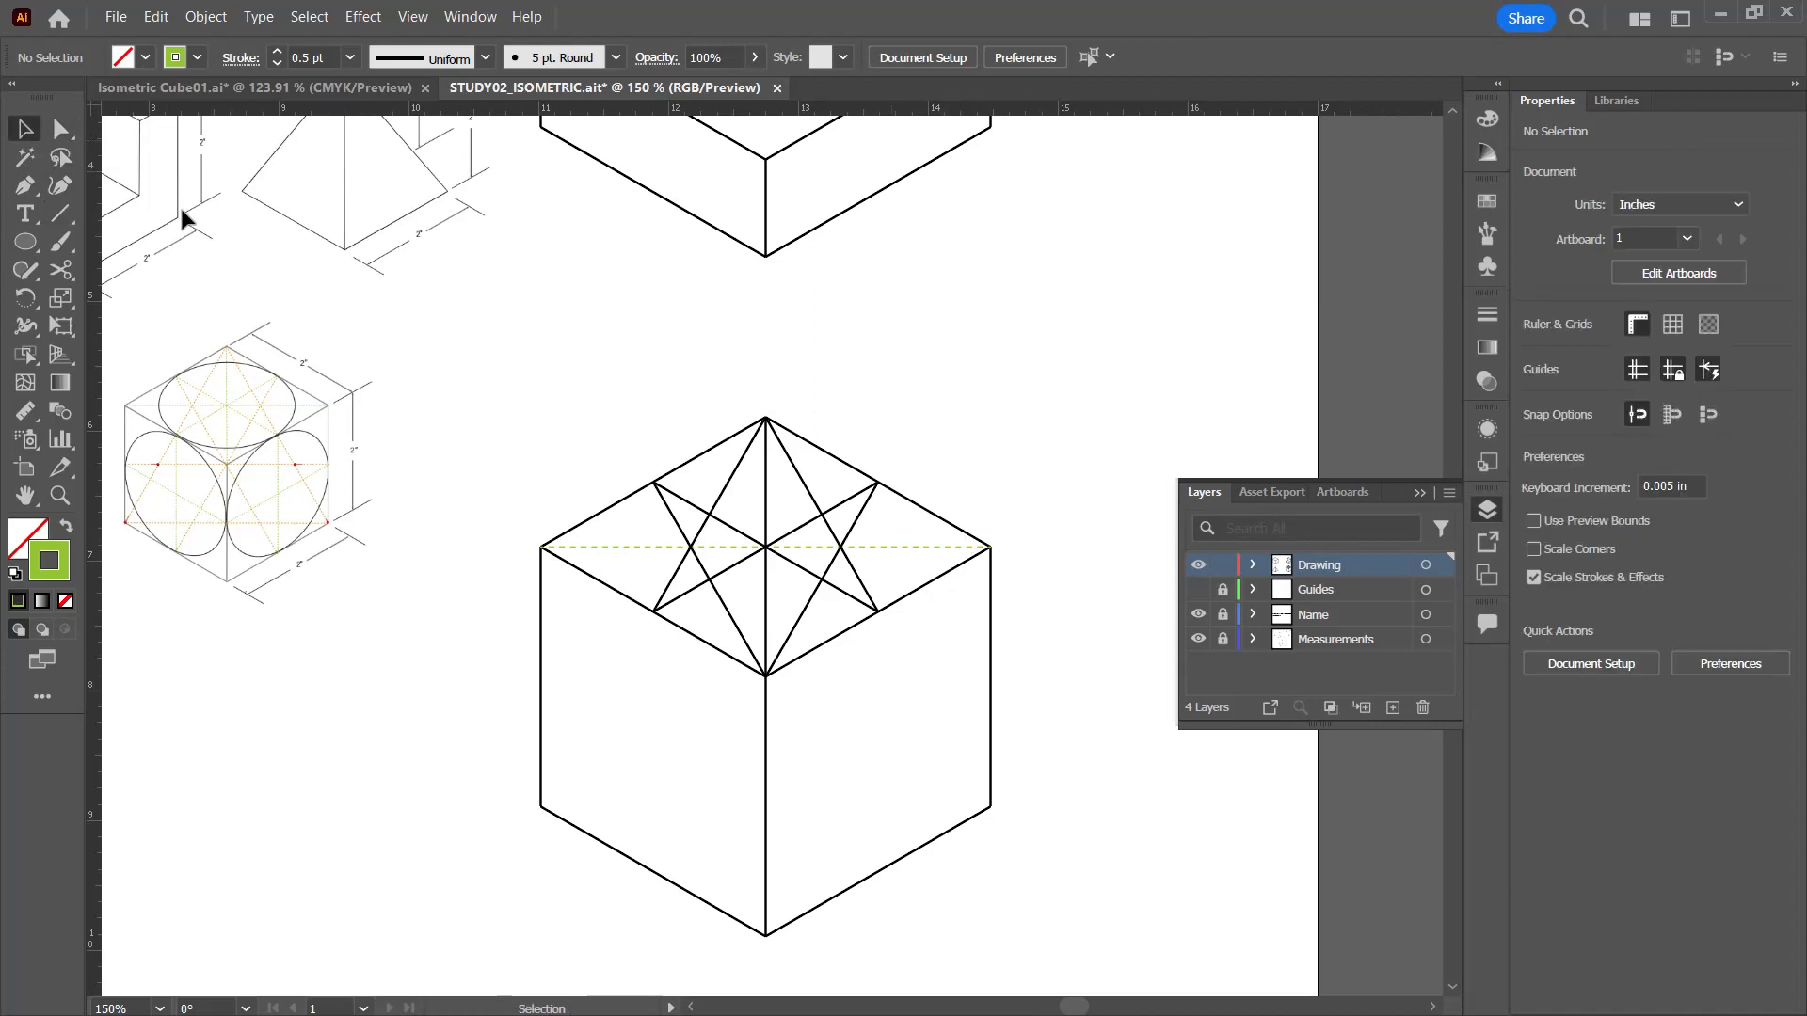
click(796, 531)
shift+click(726, 524)
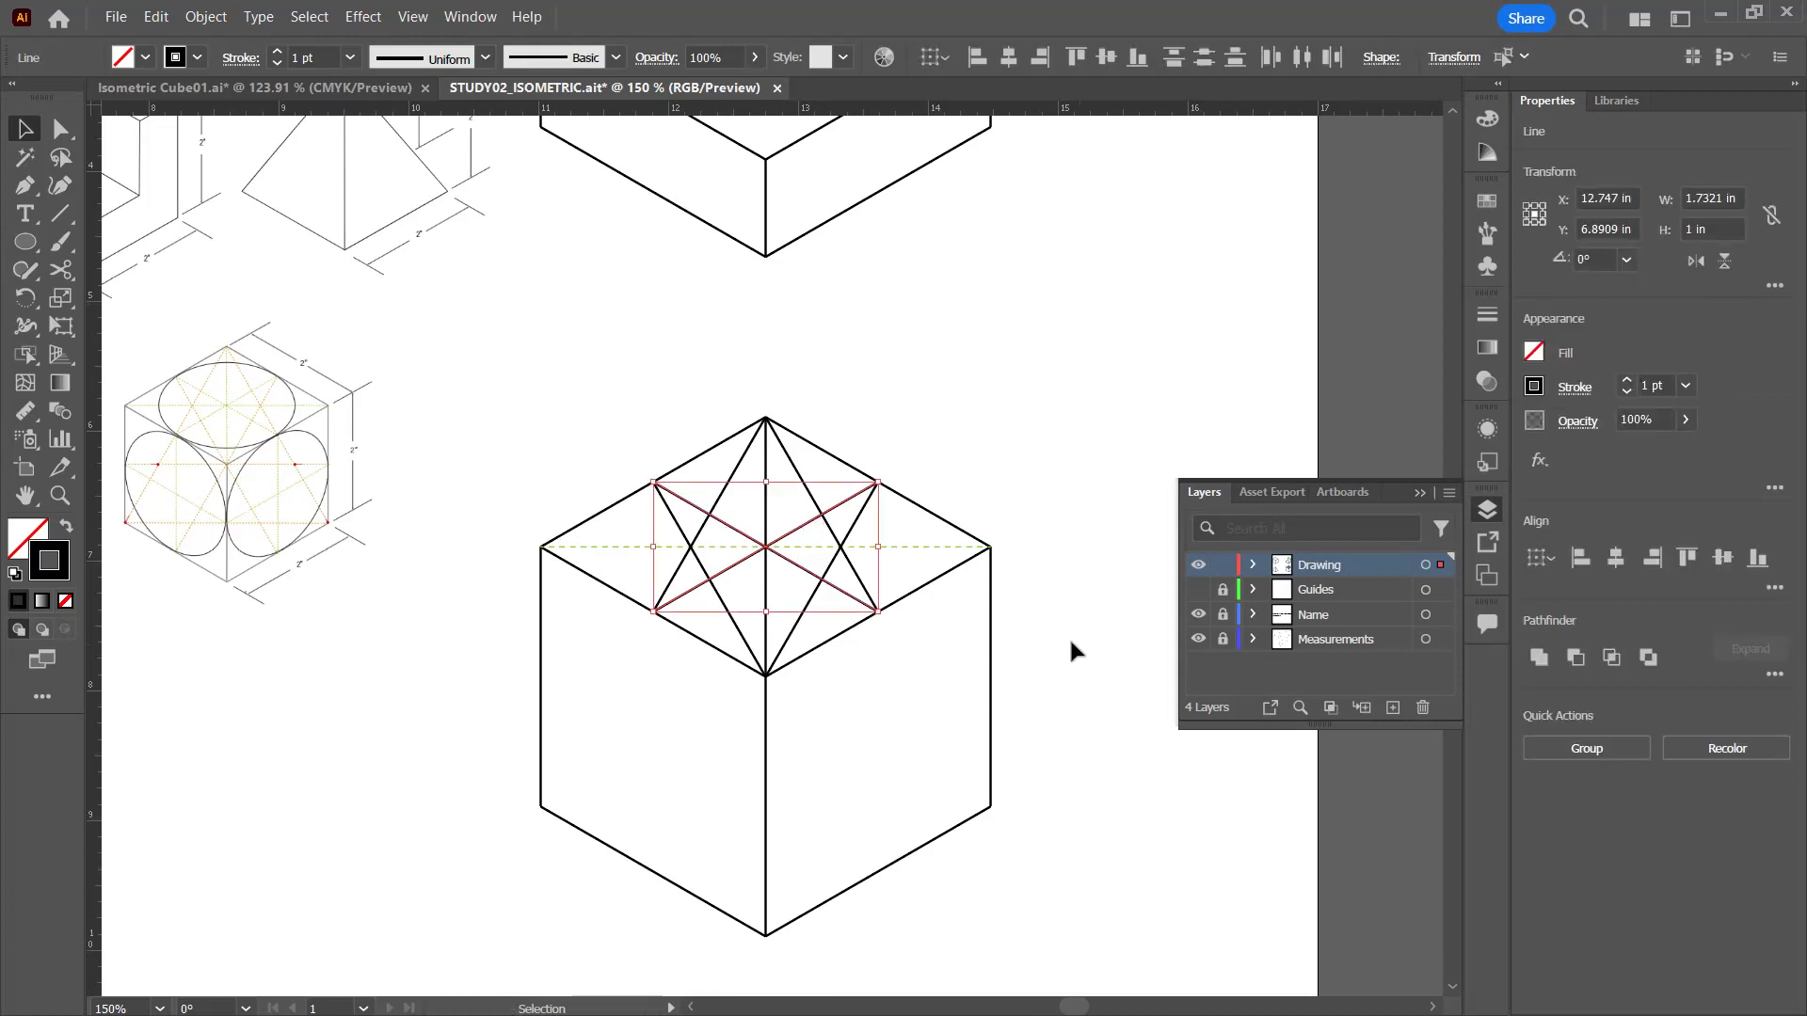
key(i)
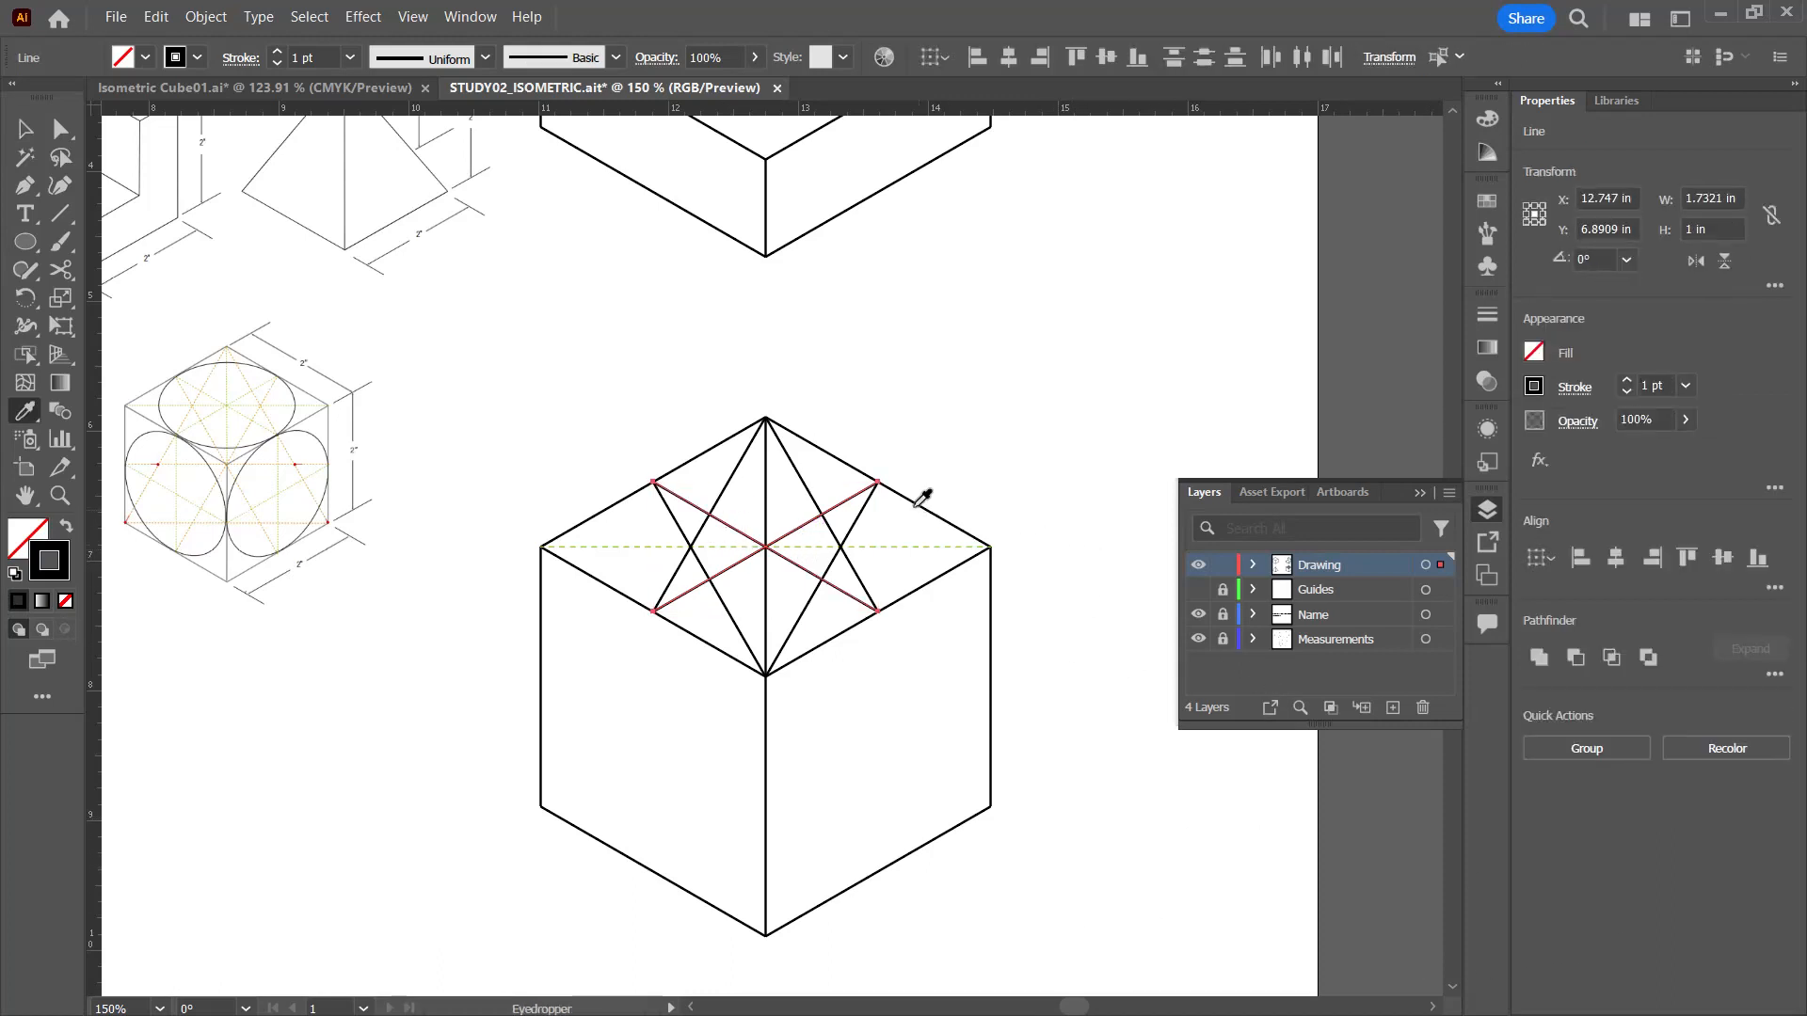
click(896, 543)
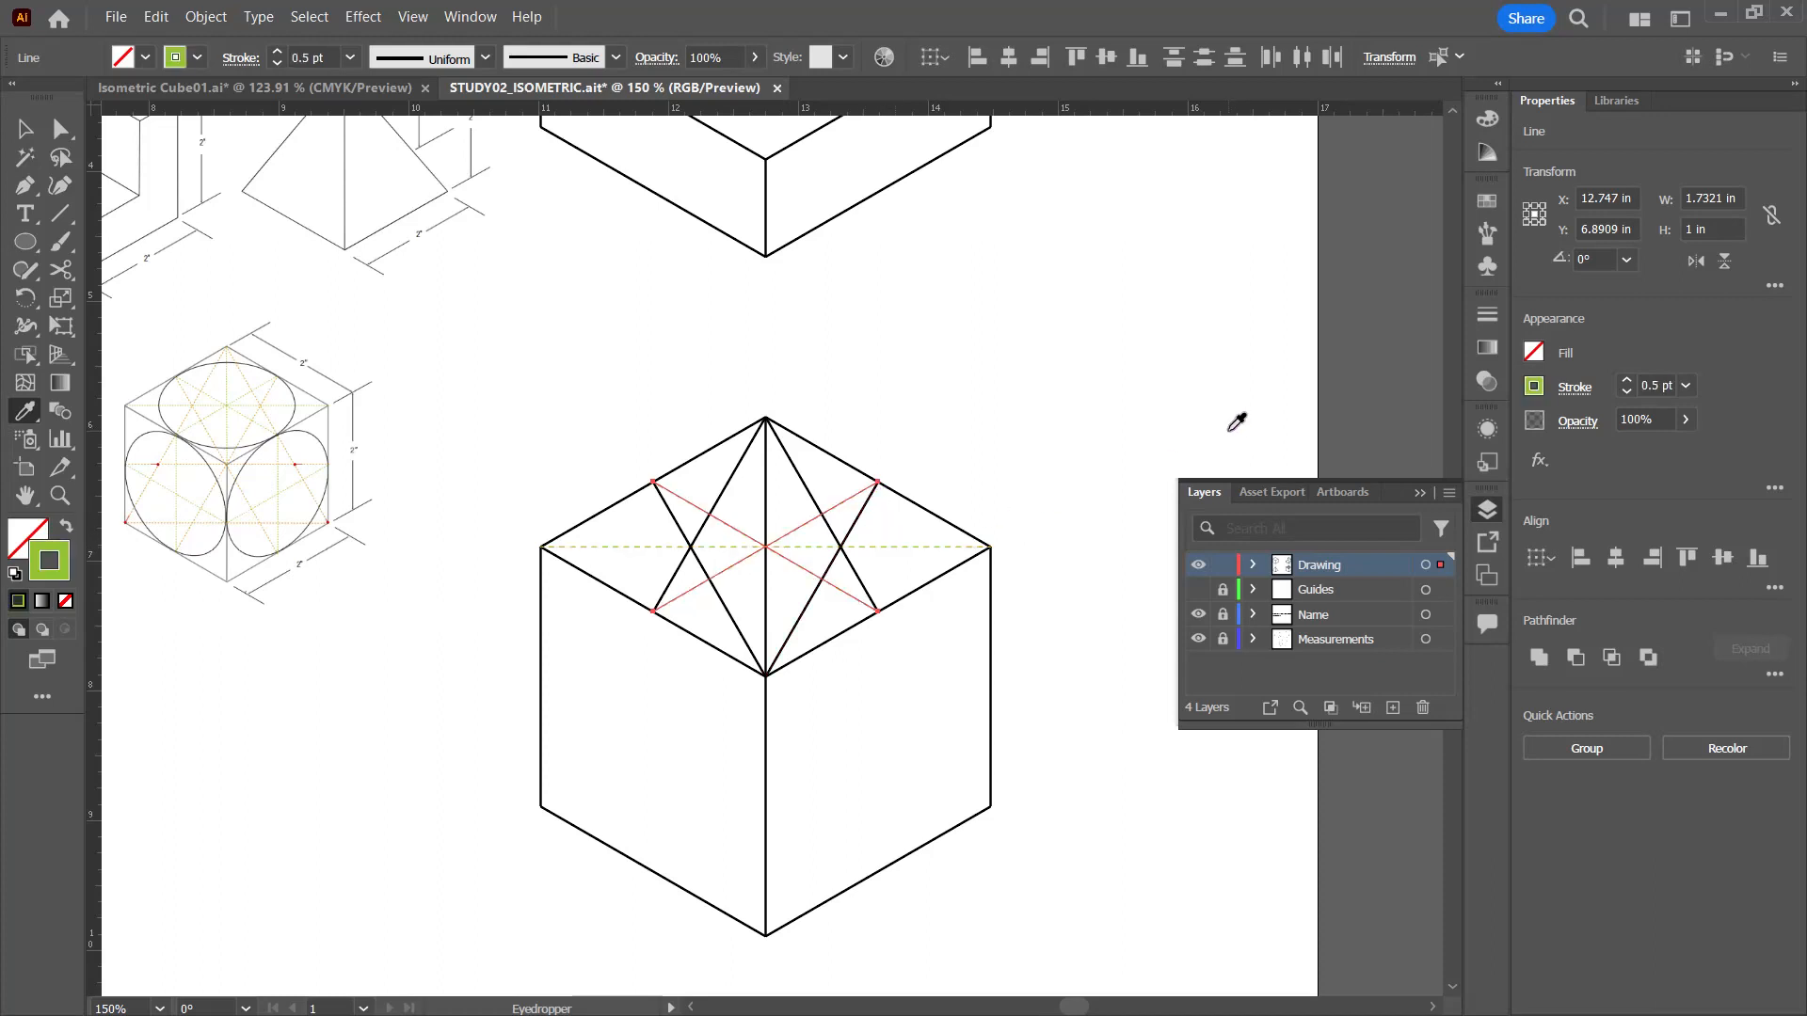
key(v)
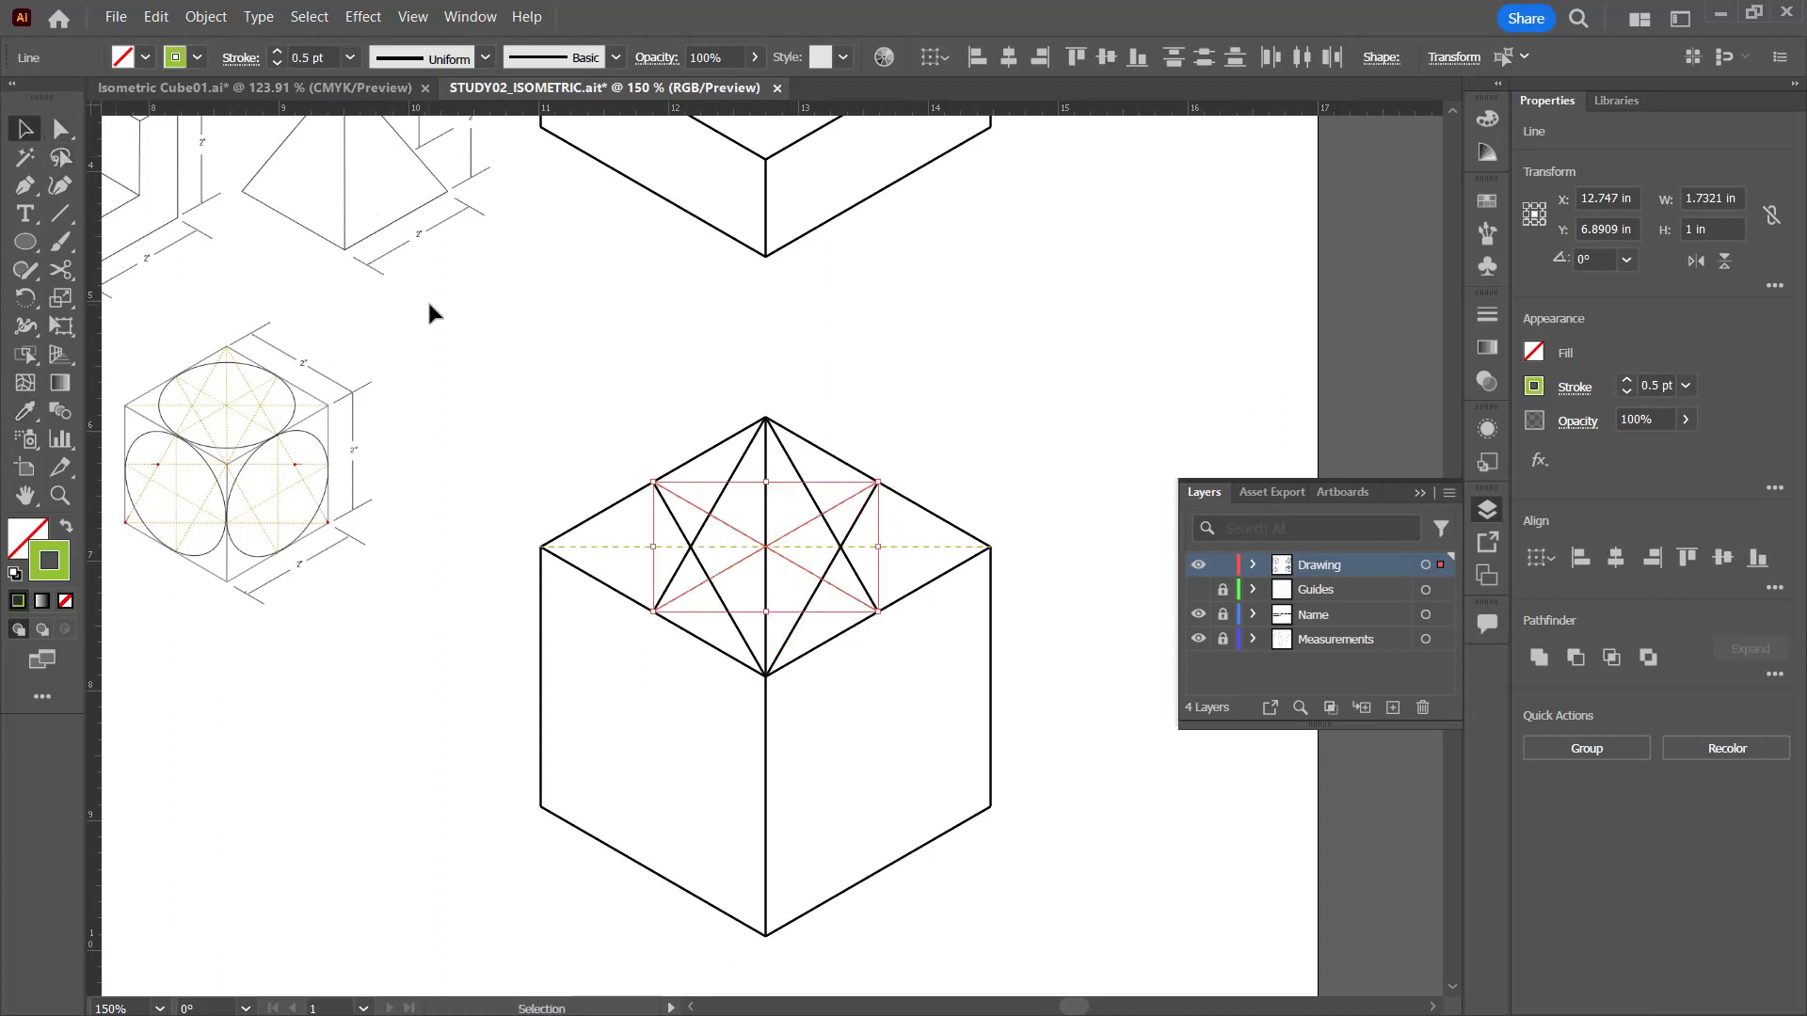
click(427, 297)
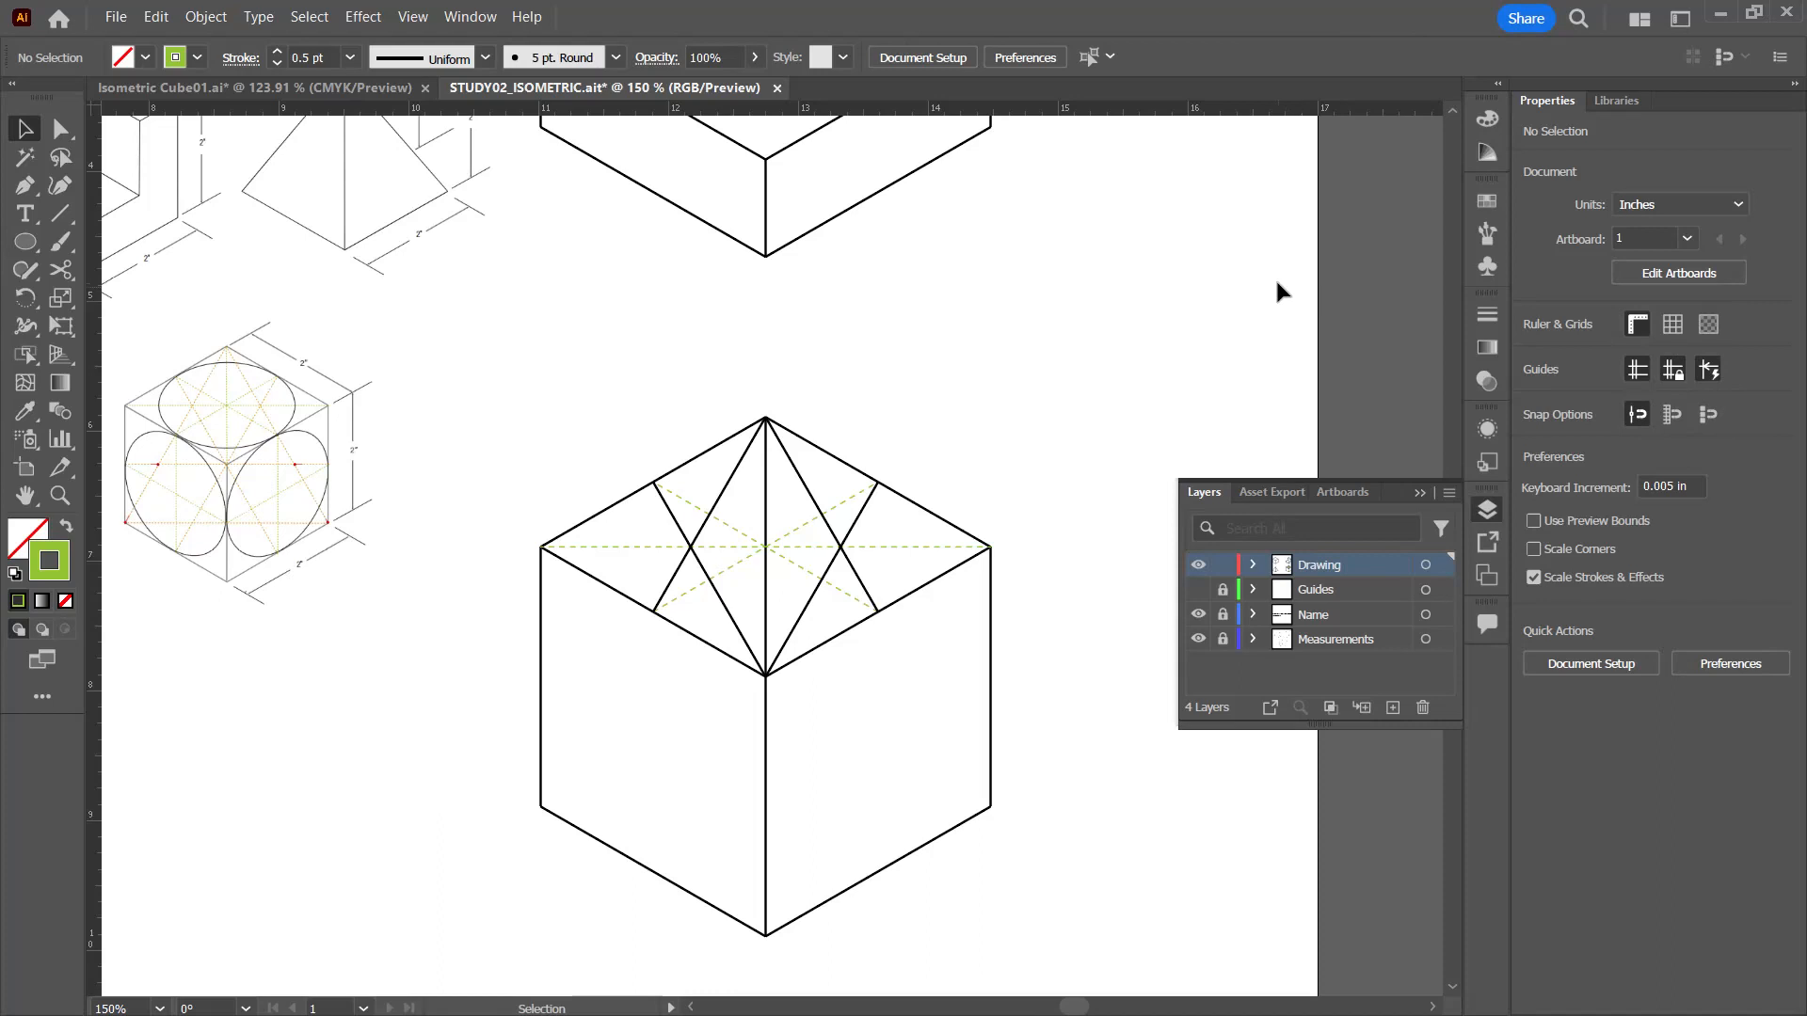
Step: Apply the horizontal diagonal's dashed style with the Eyedropper to the line from the top face's back corner to its front-right edge midpoint
click(862, 584)
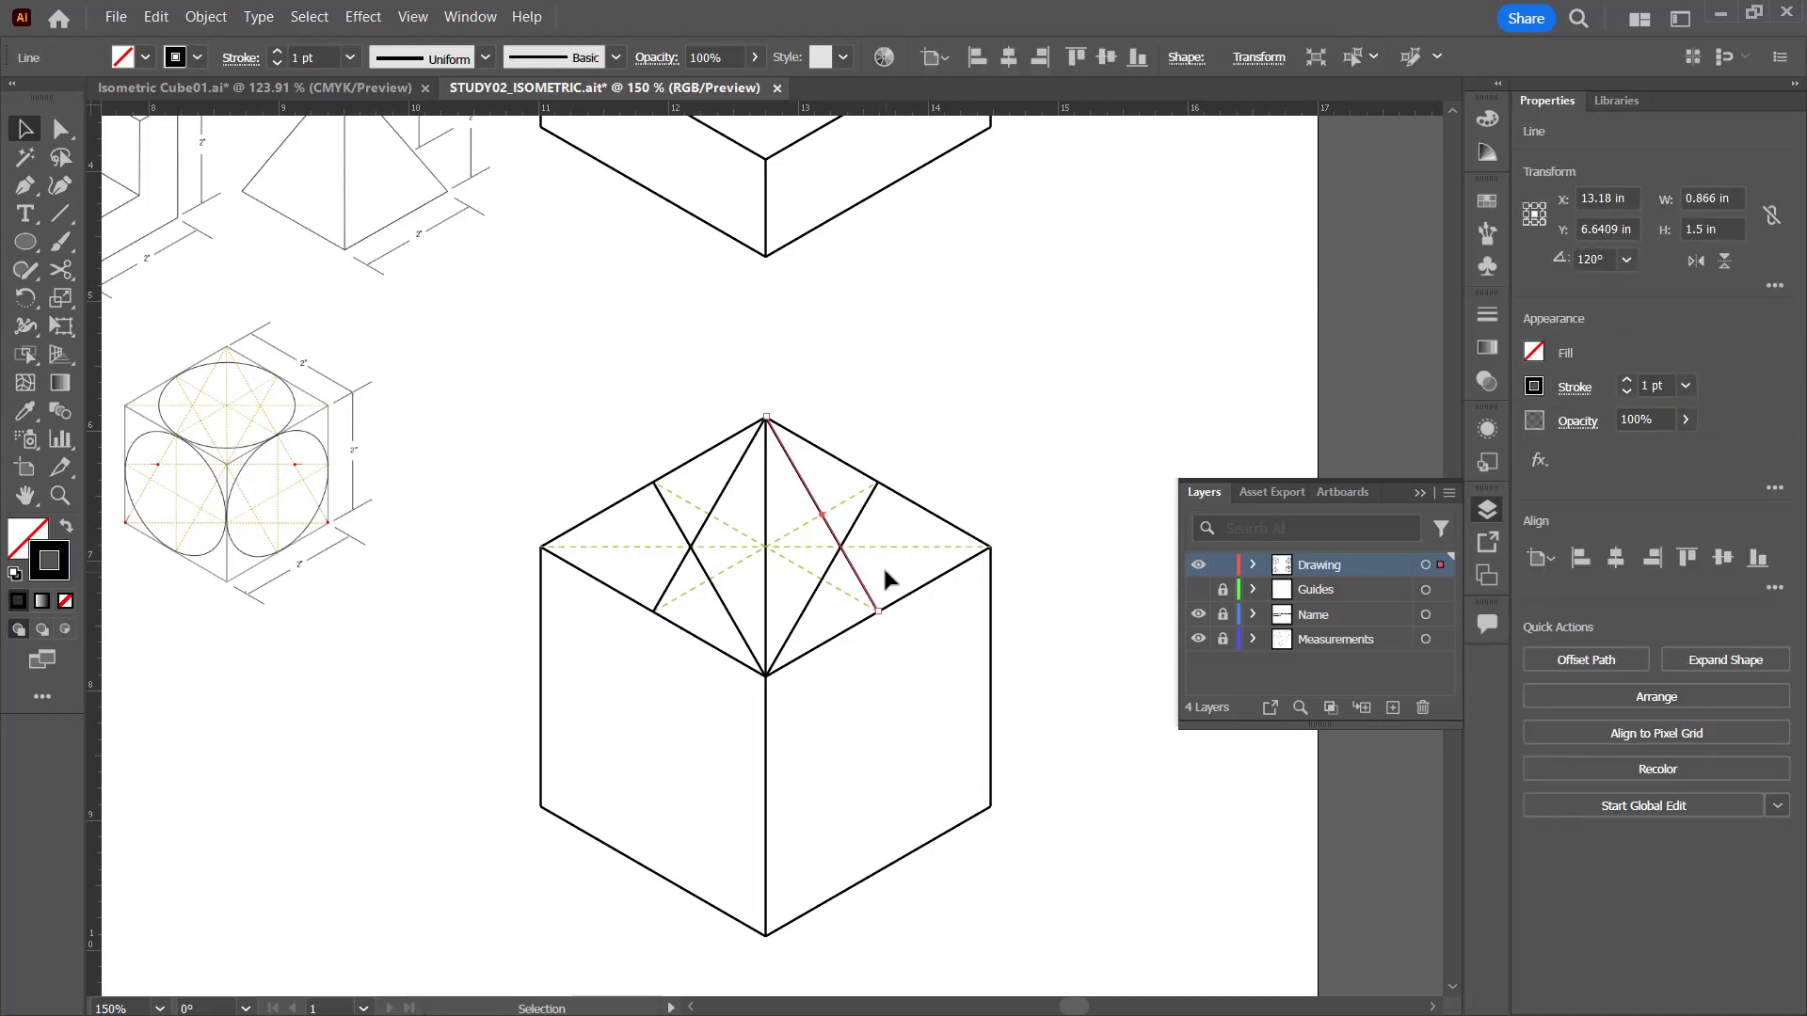
key(a)
key(v)
key(i)
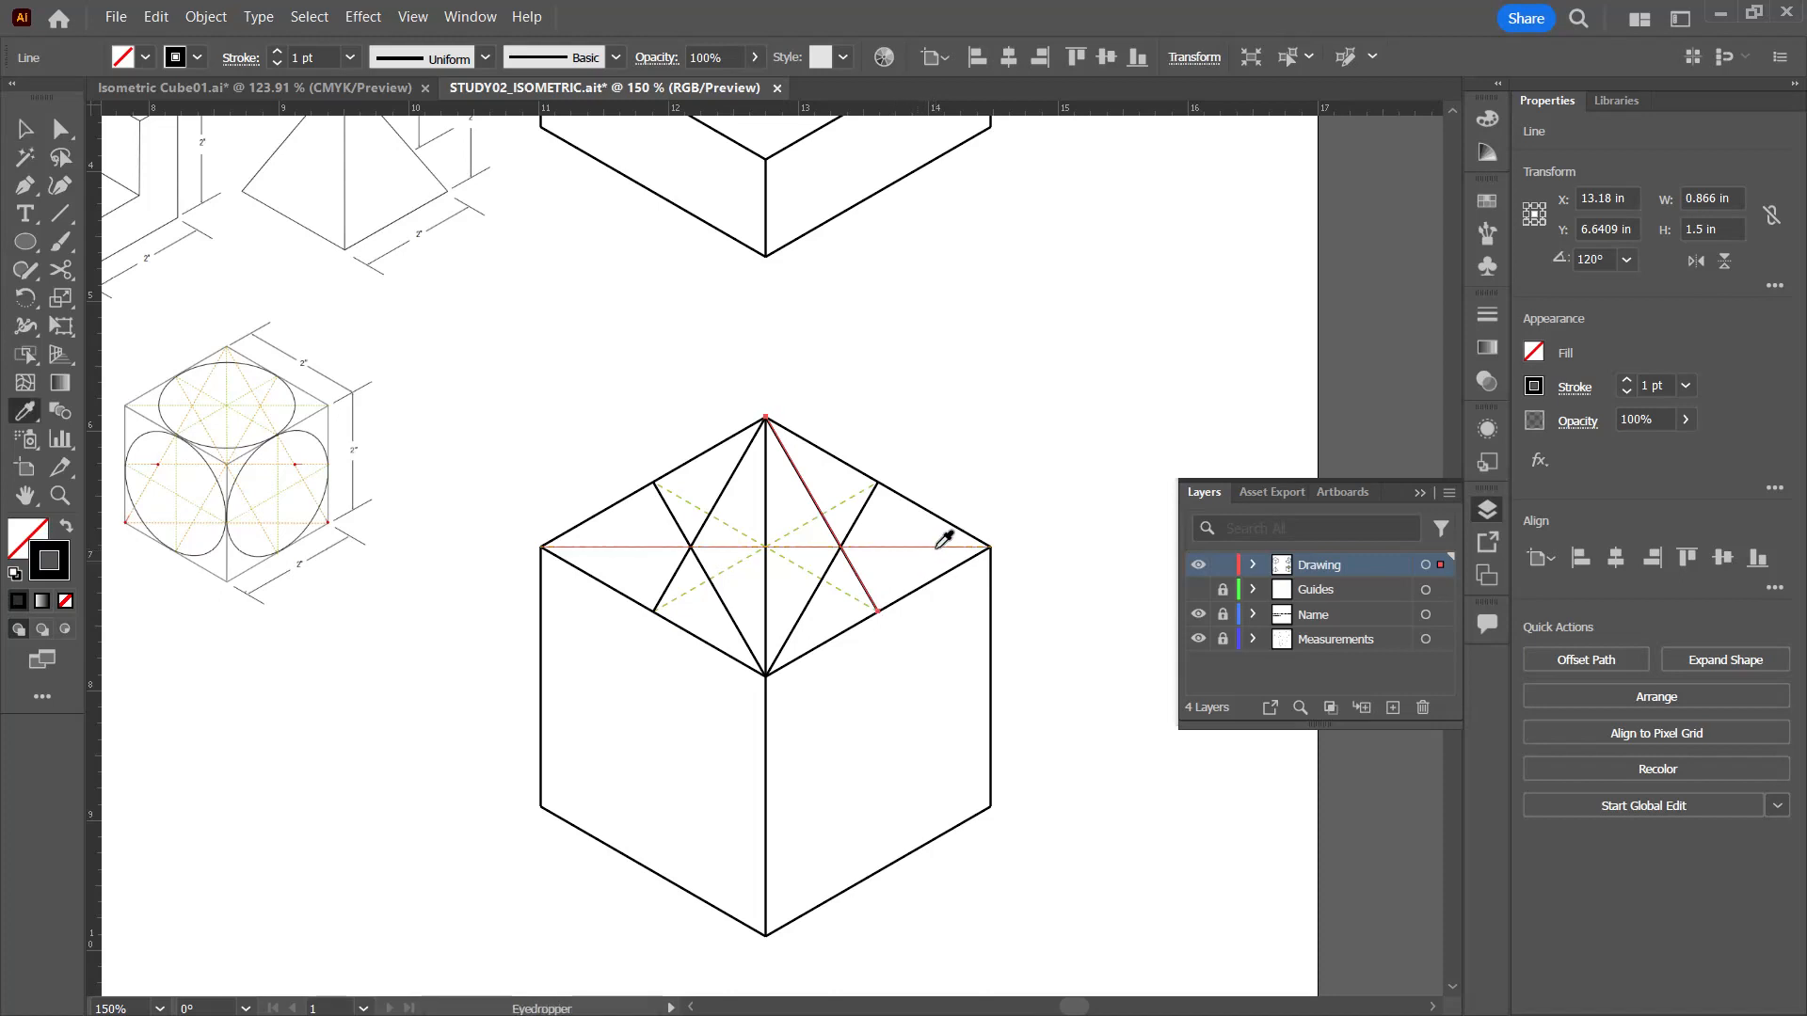
click(935, 547)
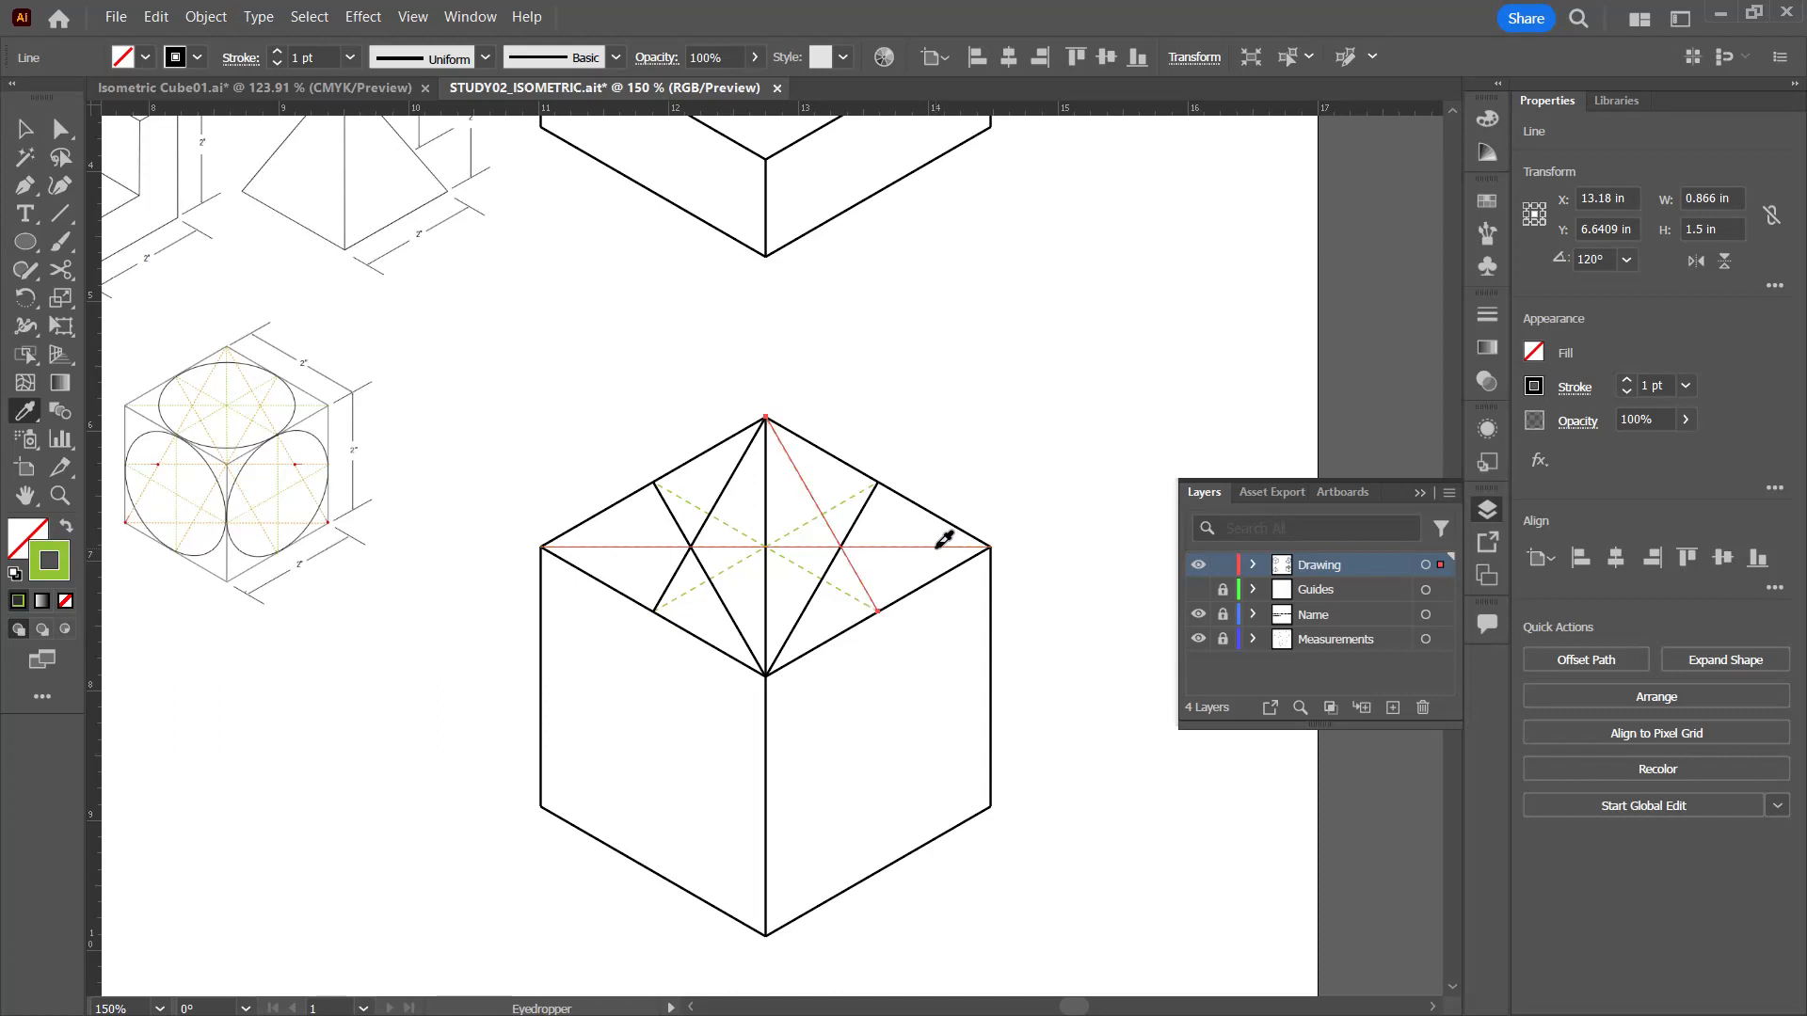
Step: Color the dashed line from the back corner to the front-right edge midpoint with a red stroke swatch and deselect it
click(1534, 386)
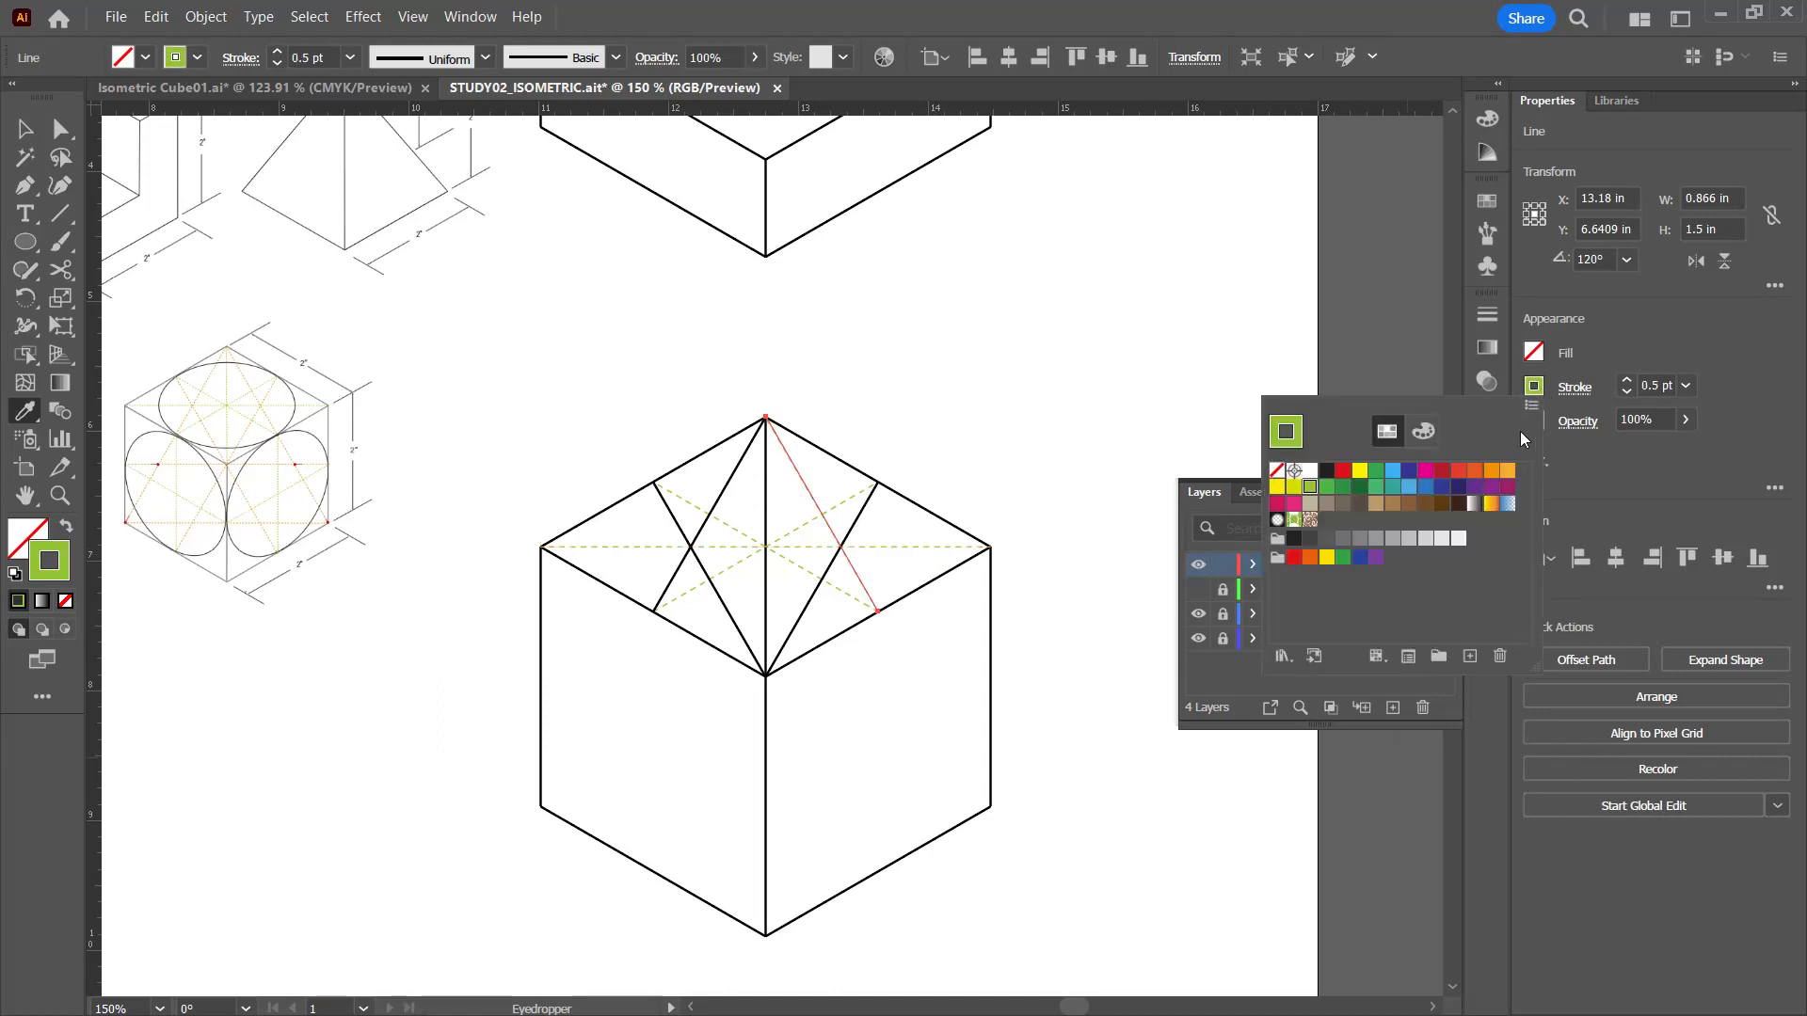
click(1458, 475)
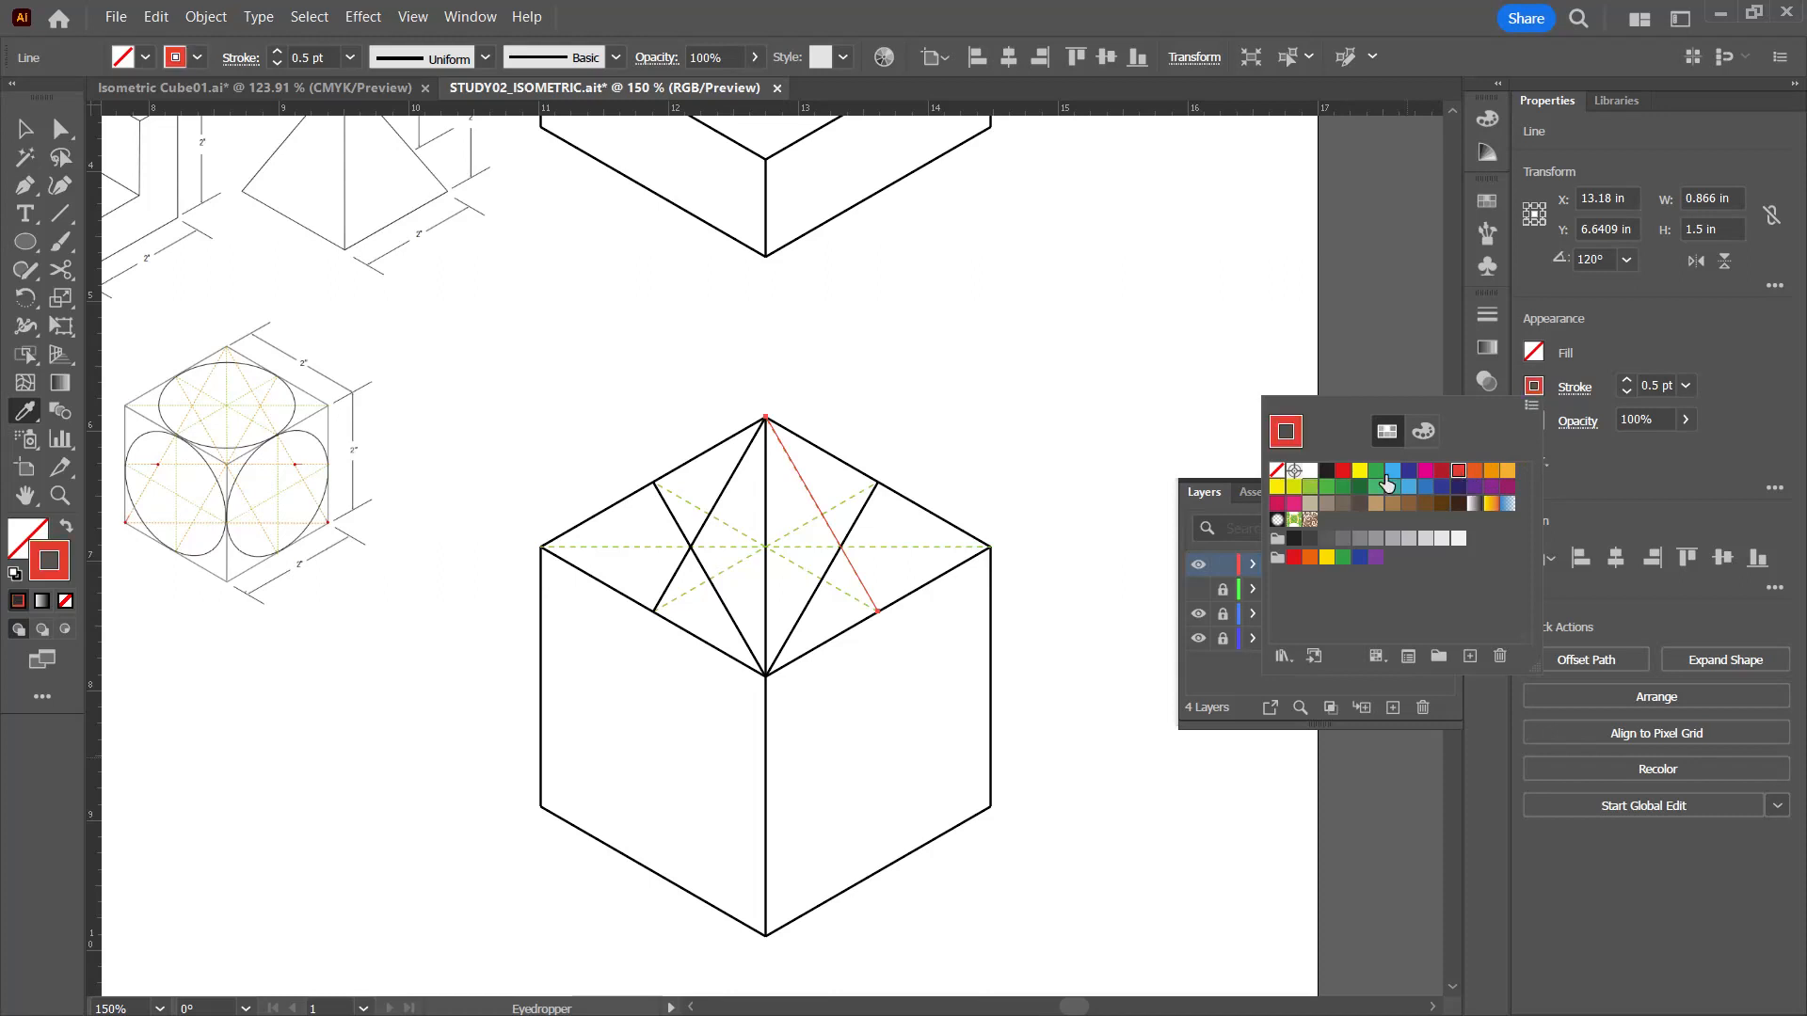
click(1075, 398)
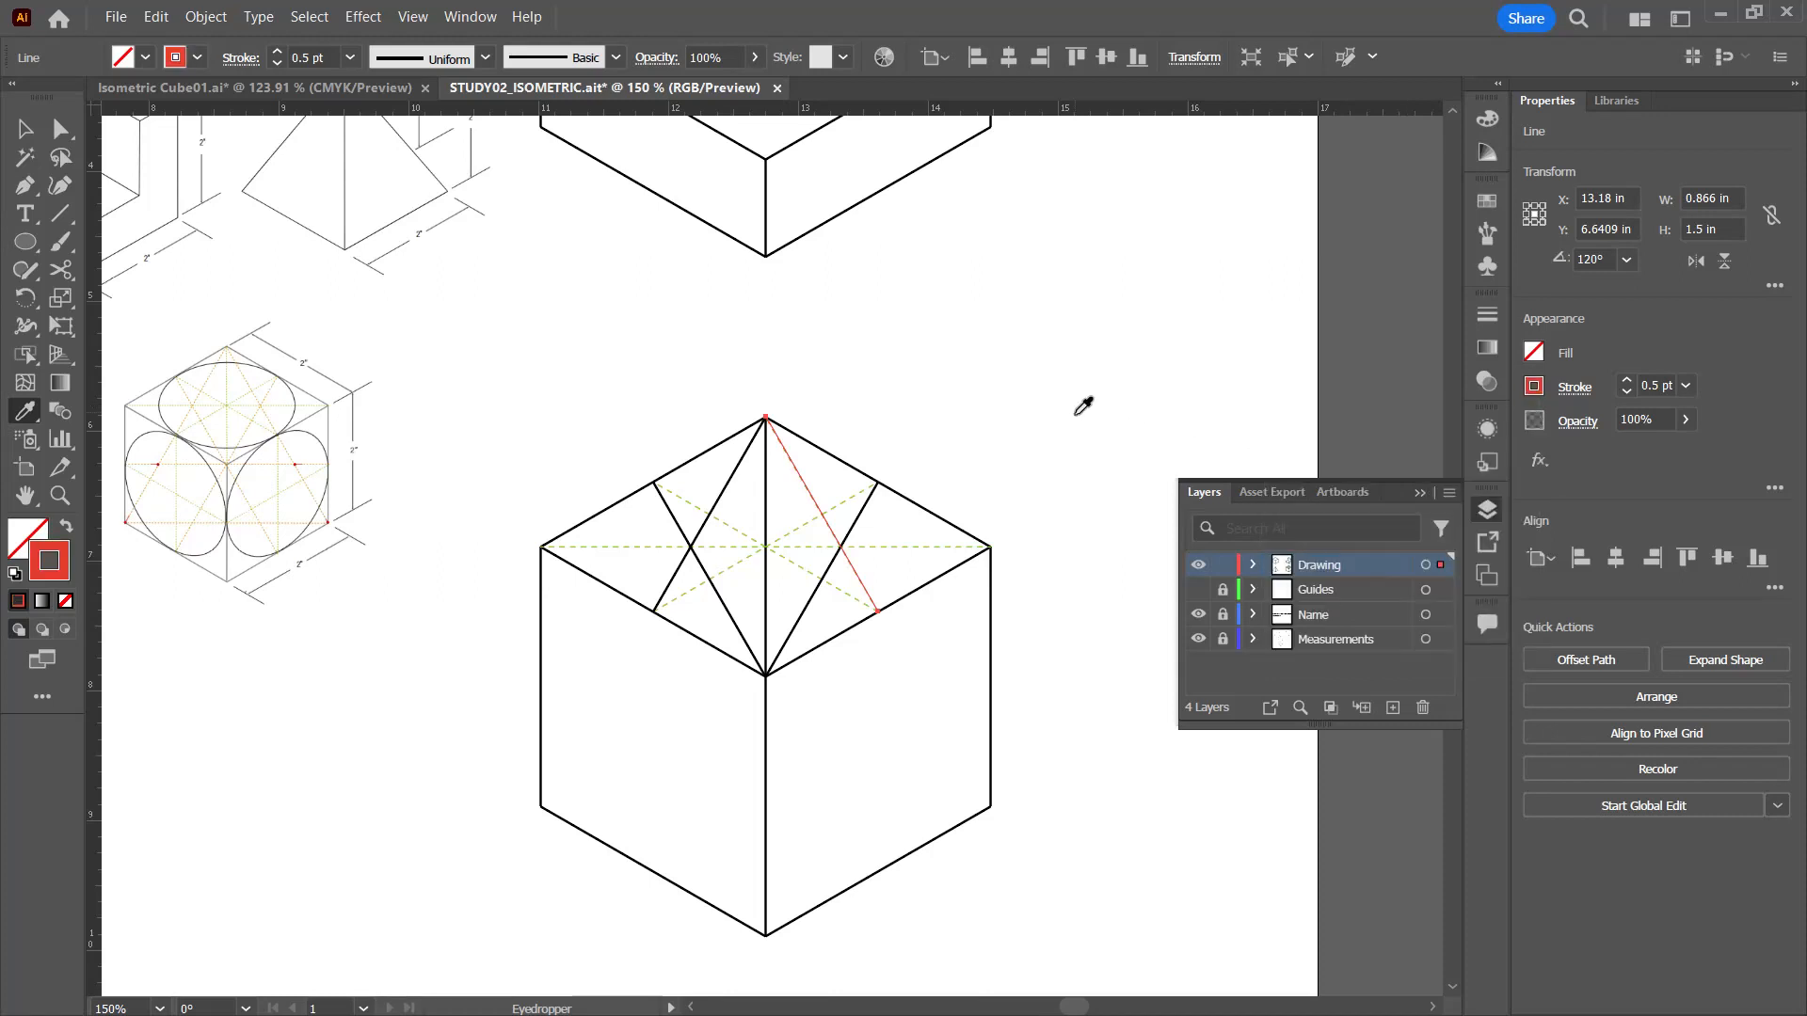
ctrl+click(1103, 434)
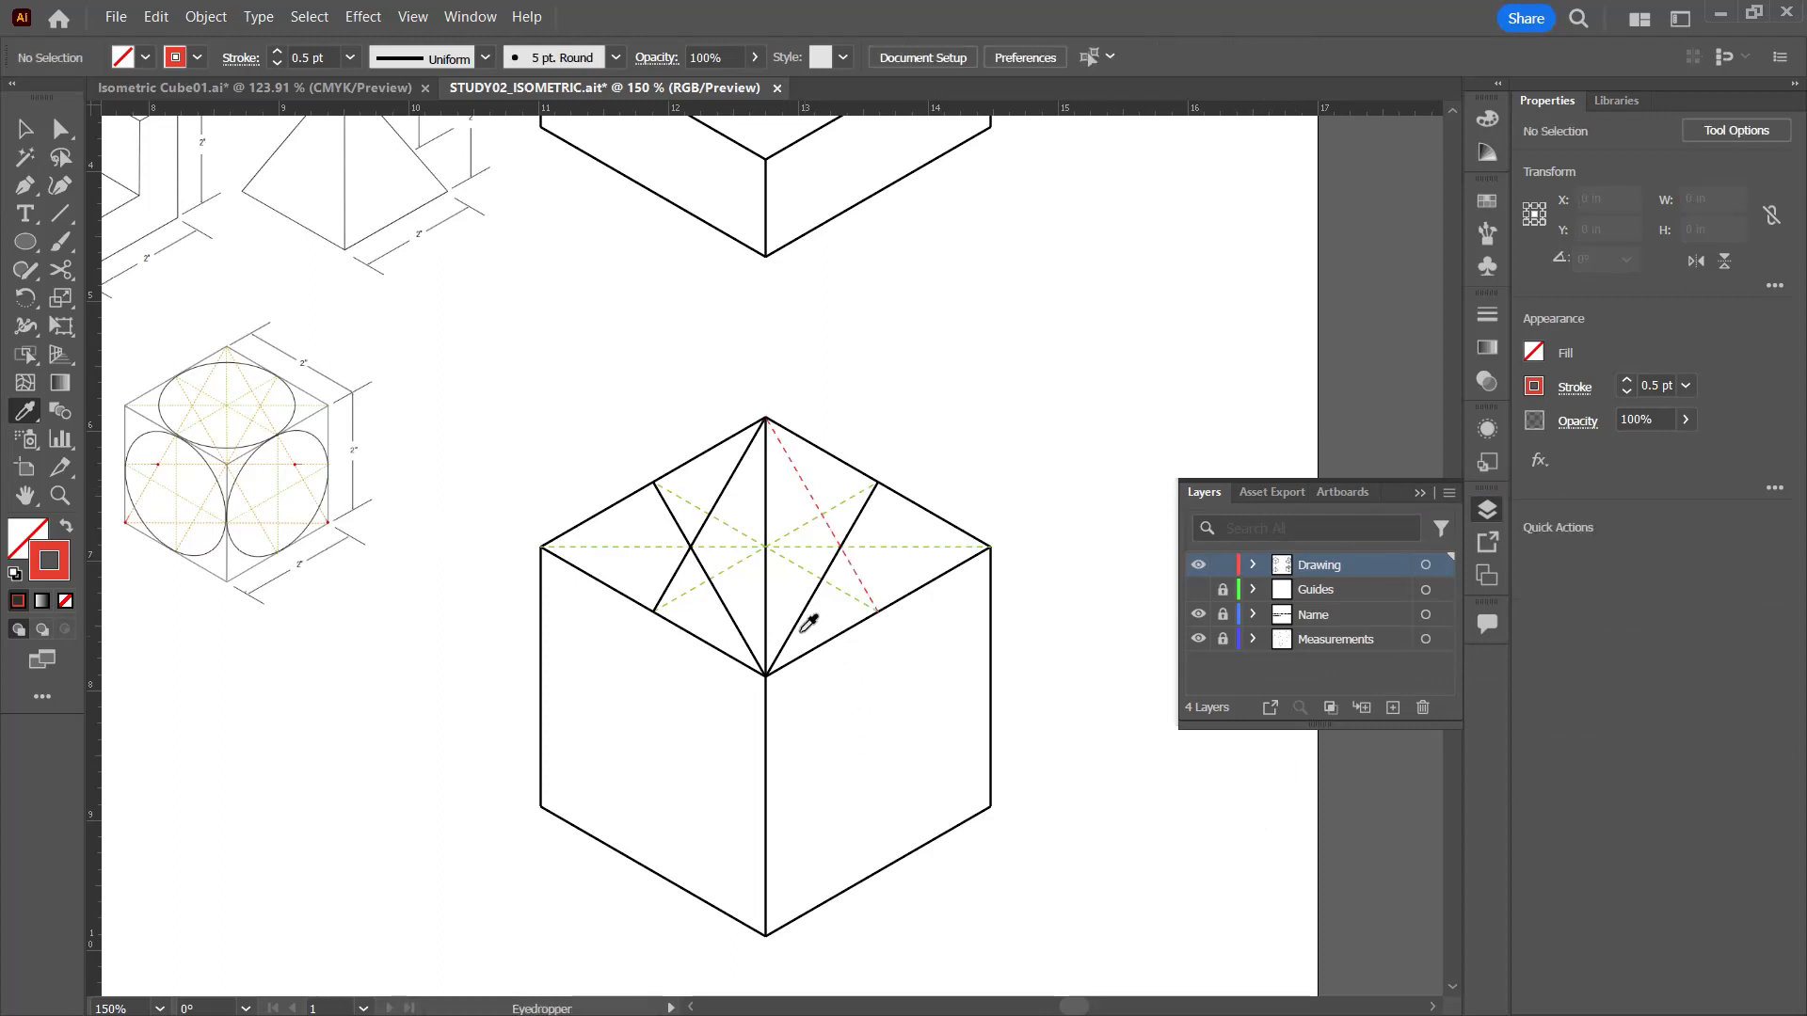
Step: Copy the red dashed style with the Eyedropper onto the three remaining corner-to-midpoint lines of the top face
click(25, 132)
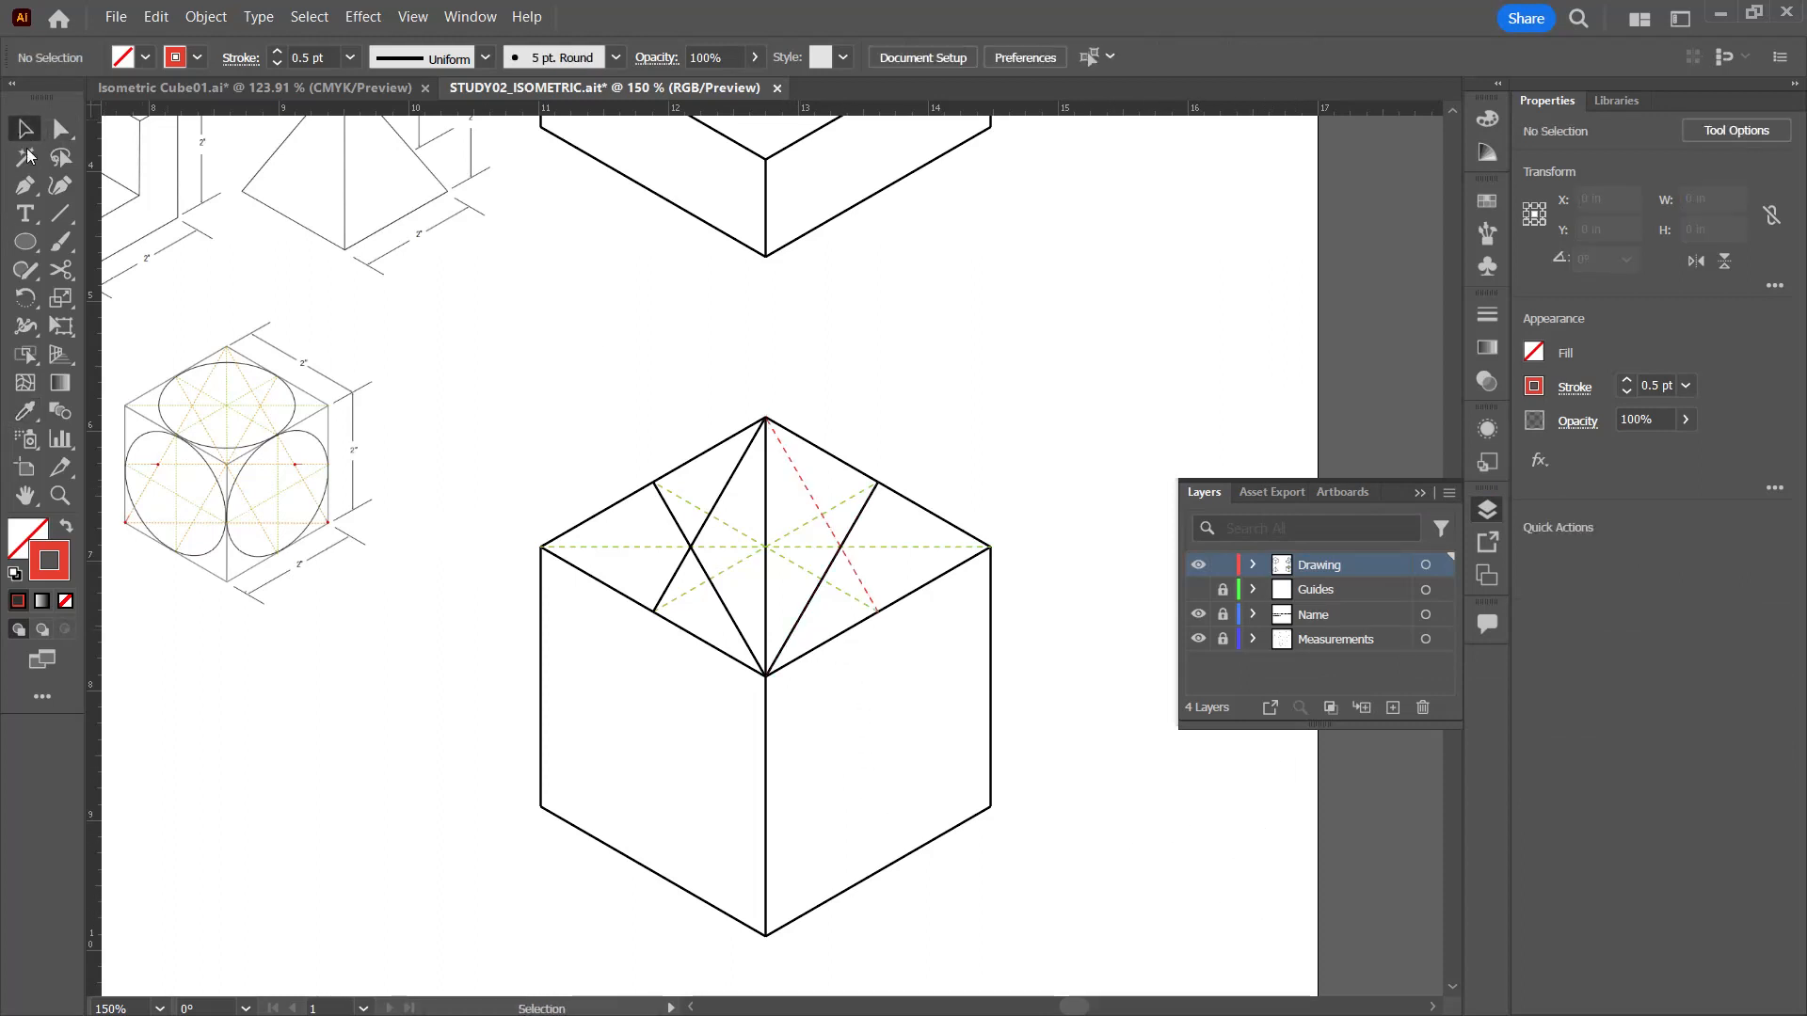
click(731, 613)
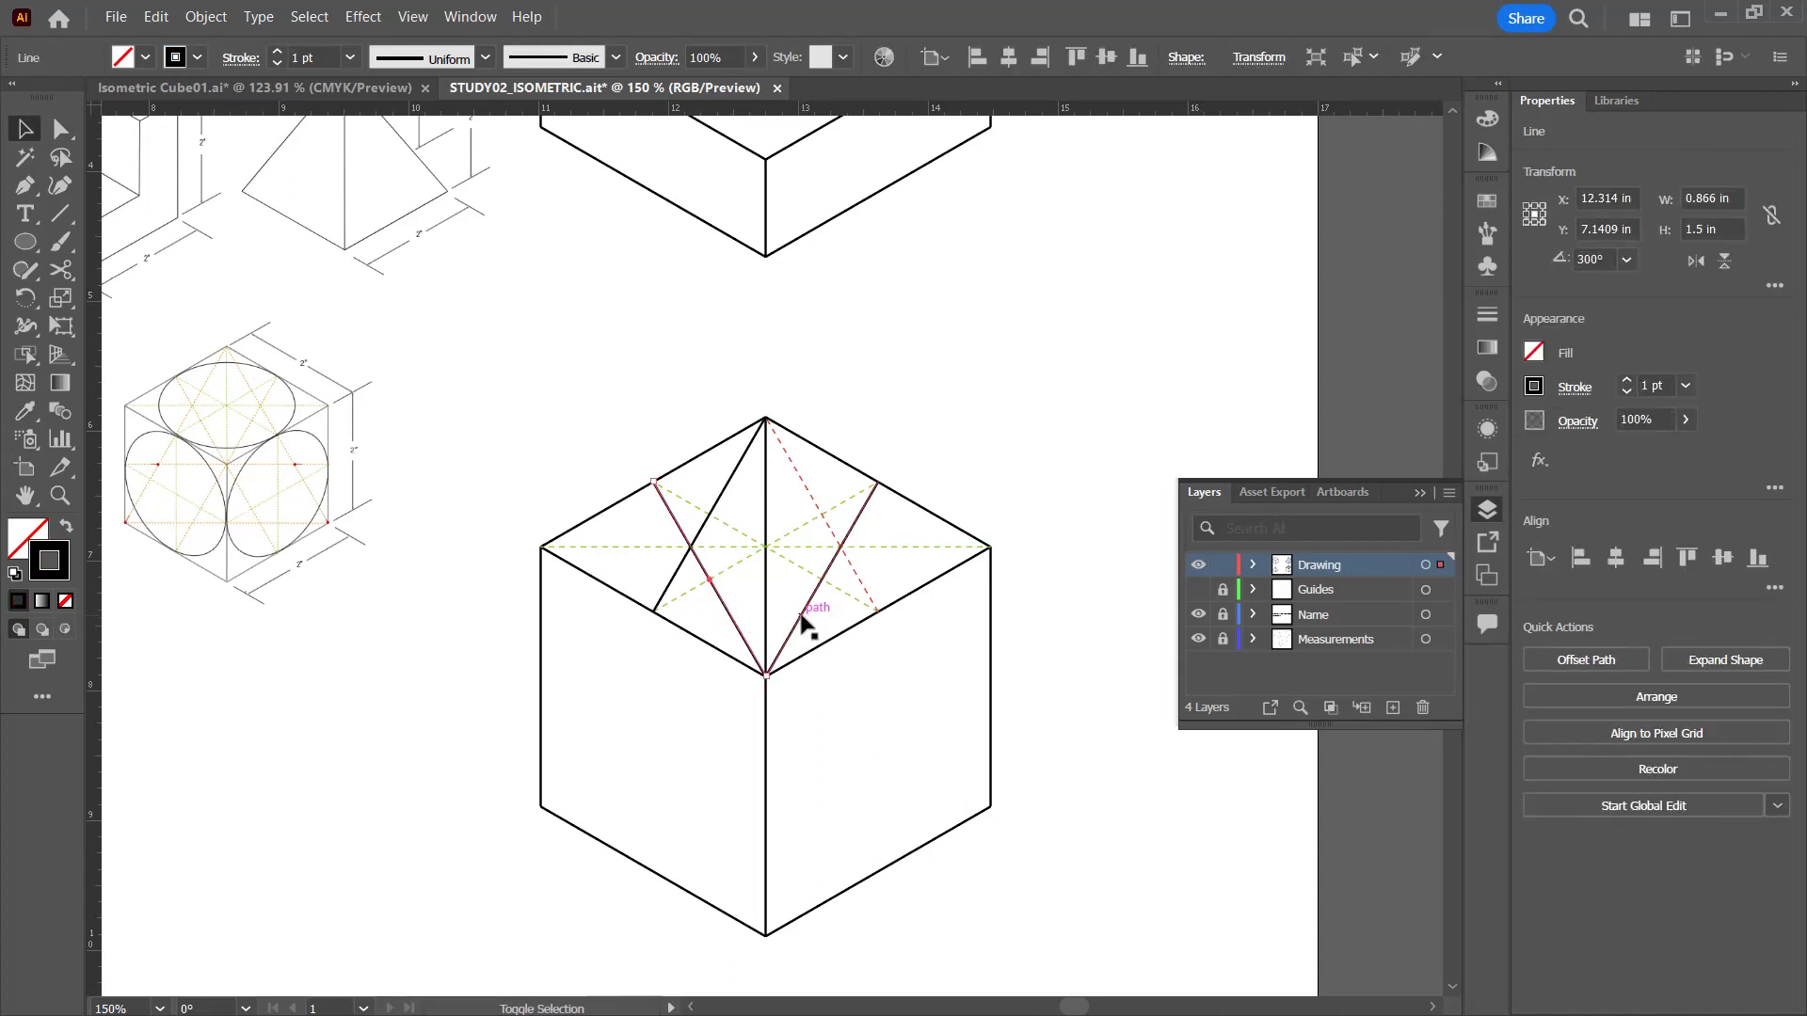
shift+click(801, 619)
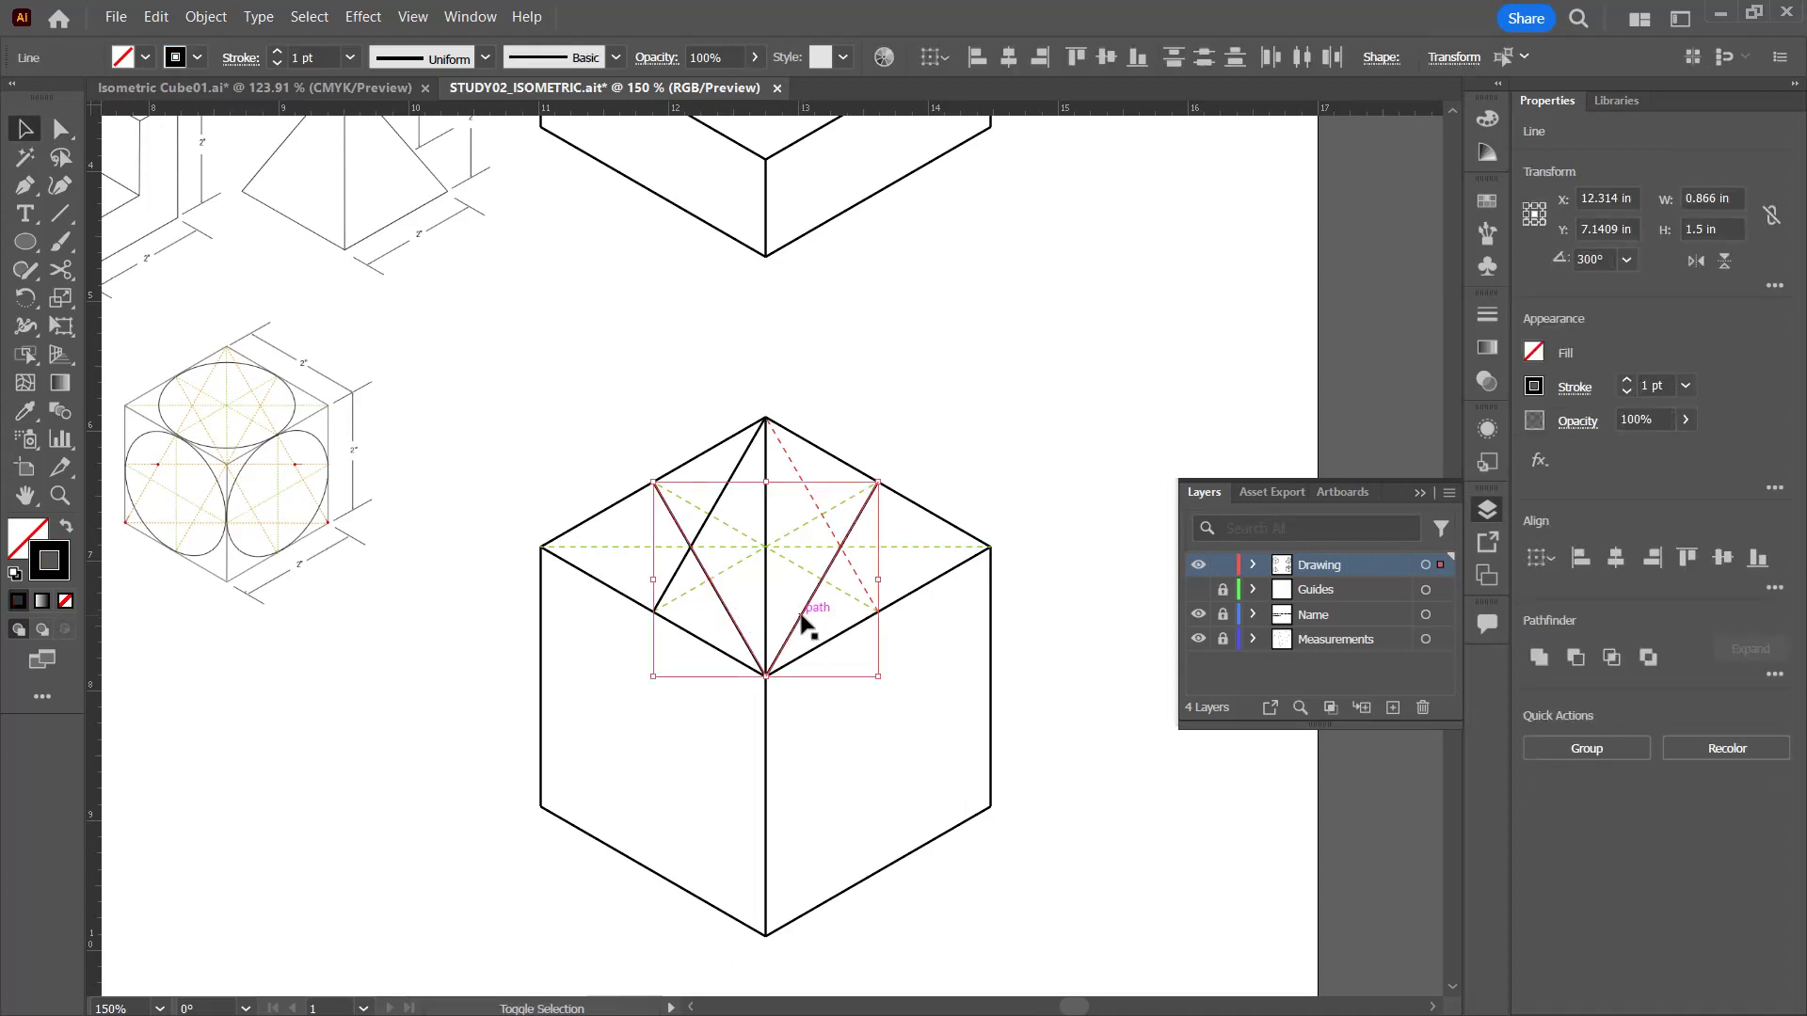
shift+click(718, 498)
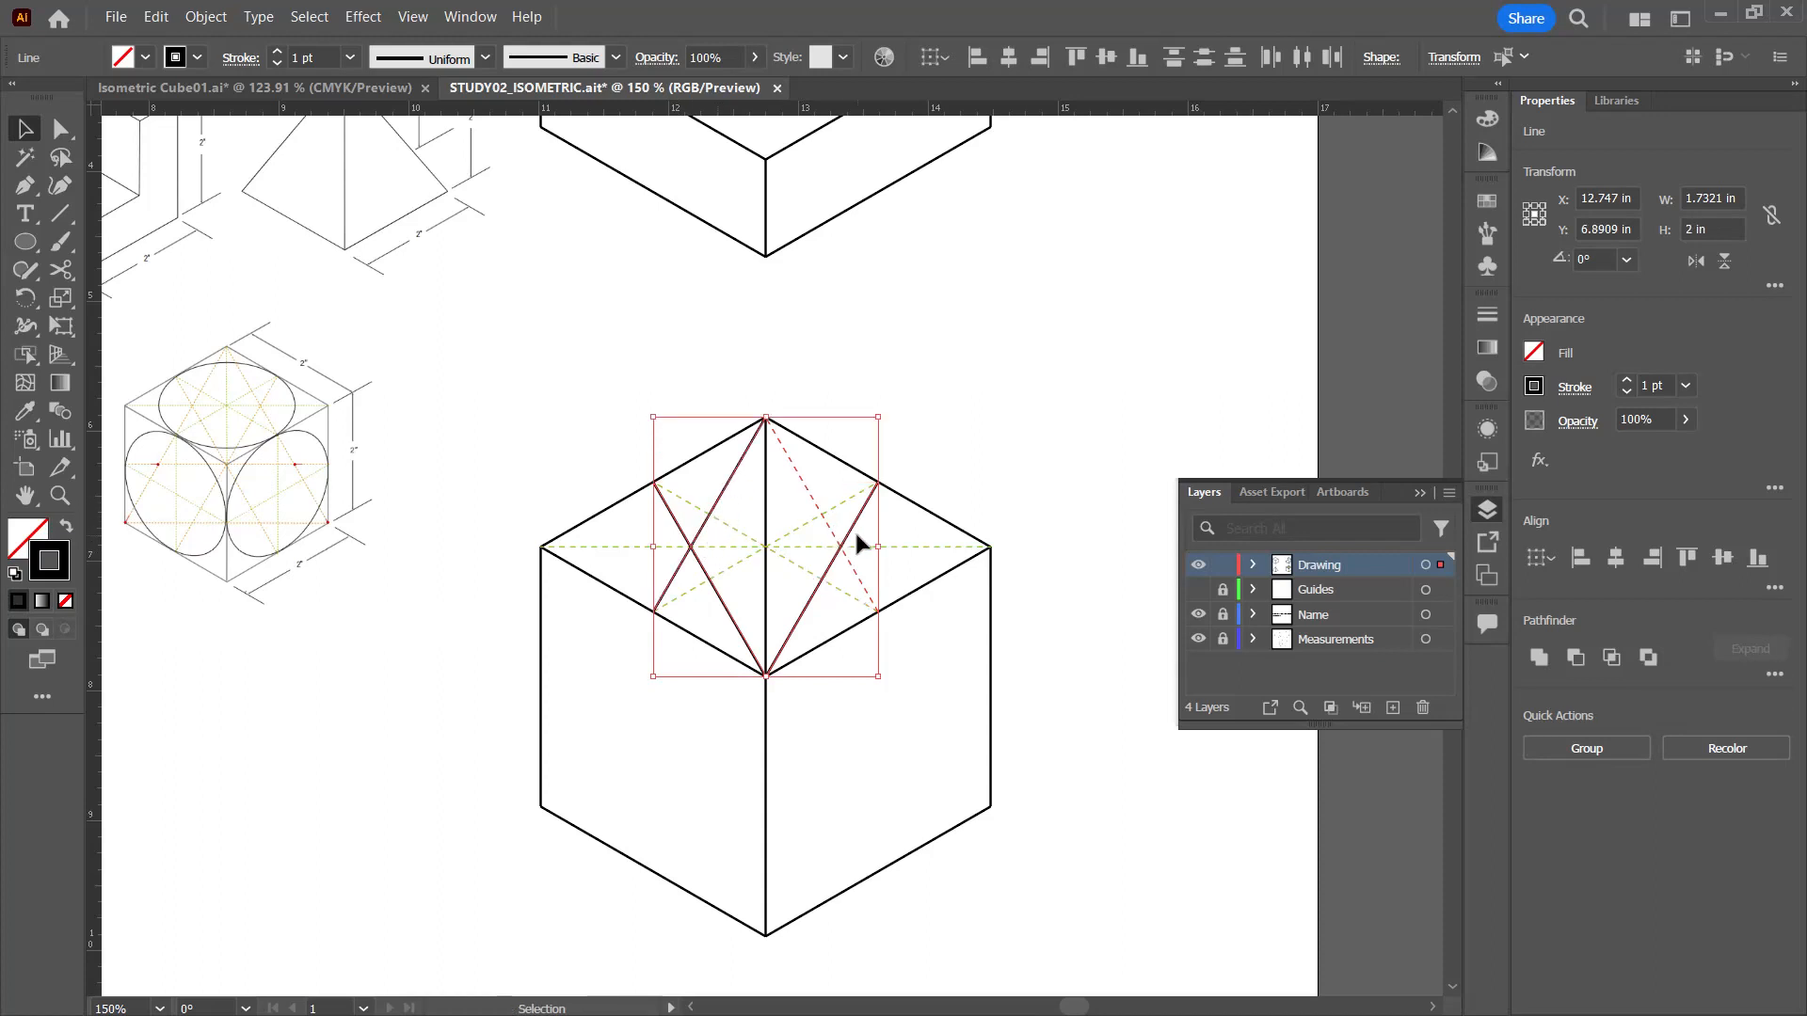
key(i)
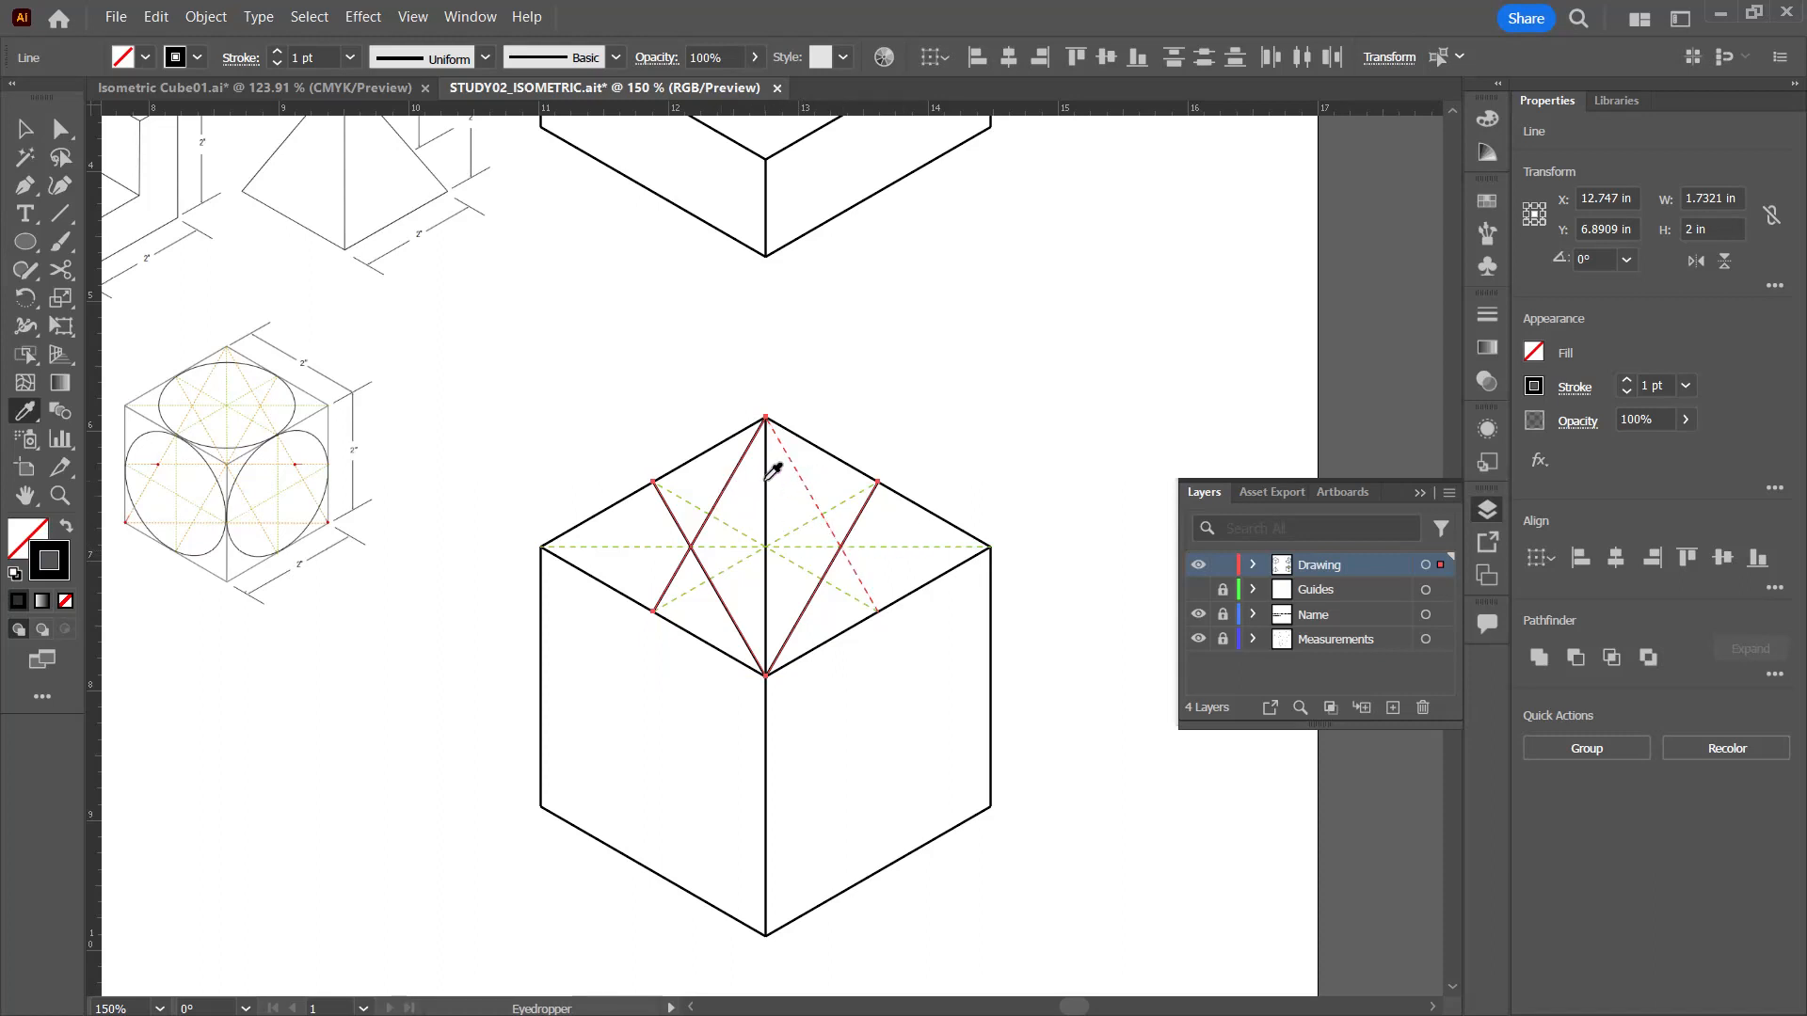
click(803, 482)
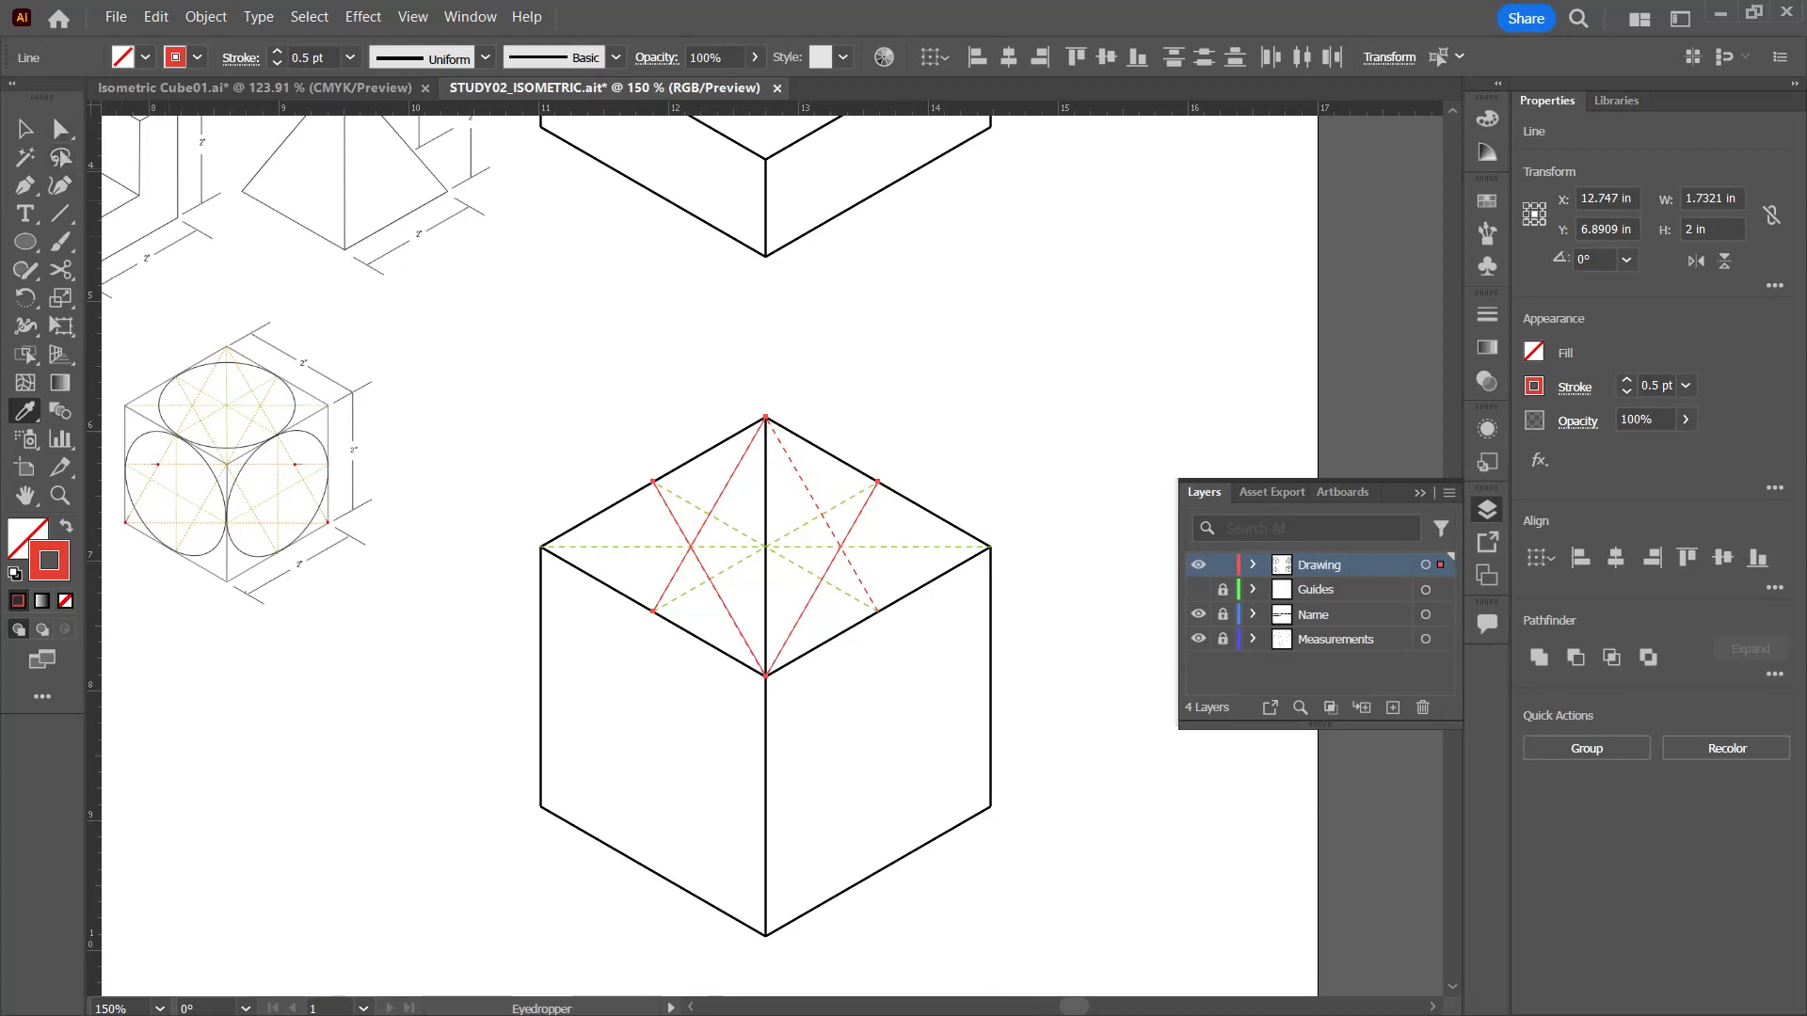
Step: Give the top face's vertical diagonal the horizontal diagonal's green dashed style with the Eyedropper and deselect it
click(24, 135)
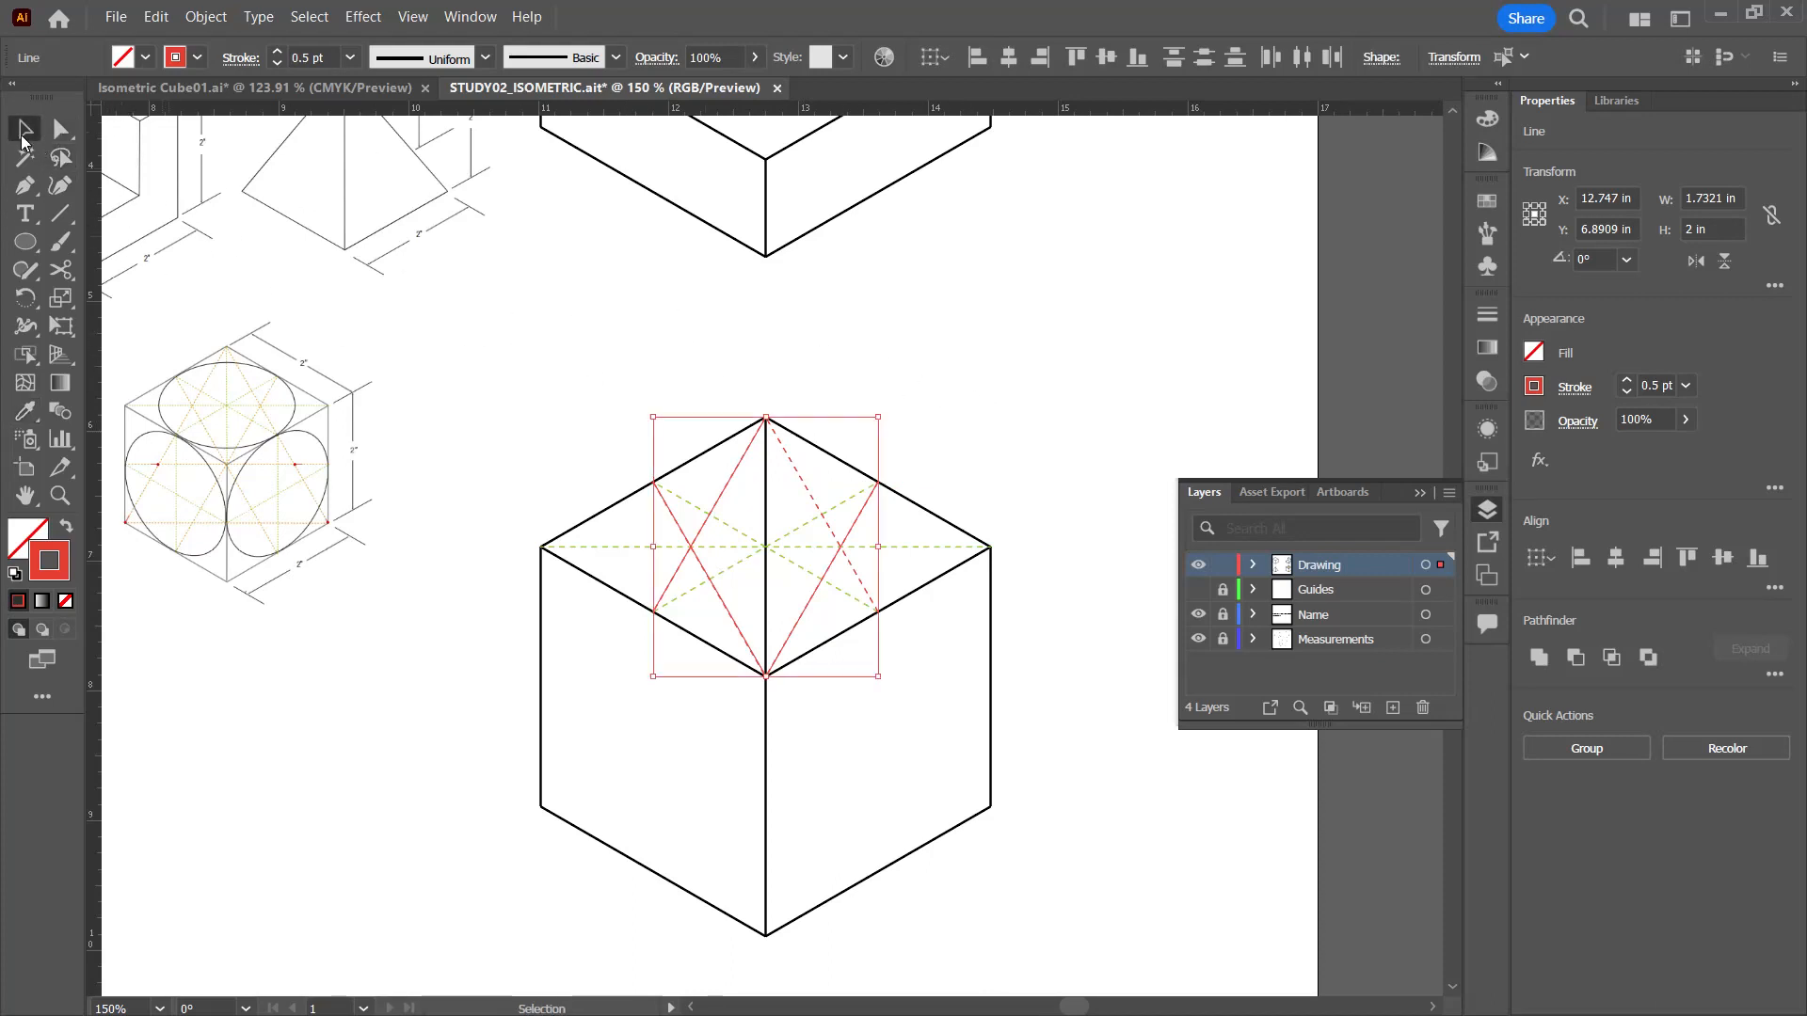
click(767, 515)
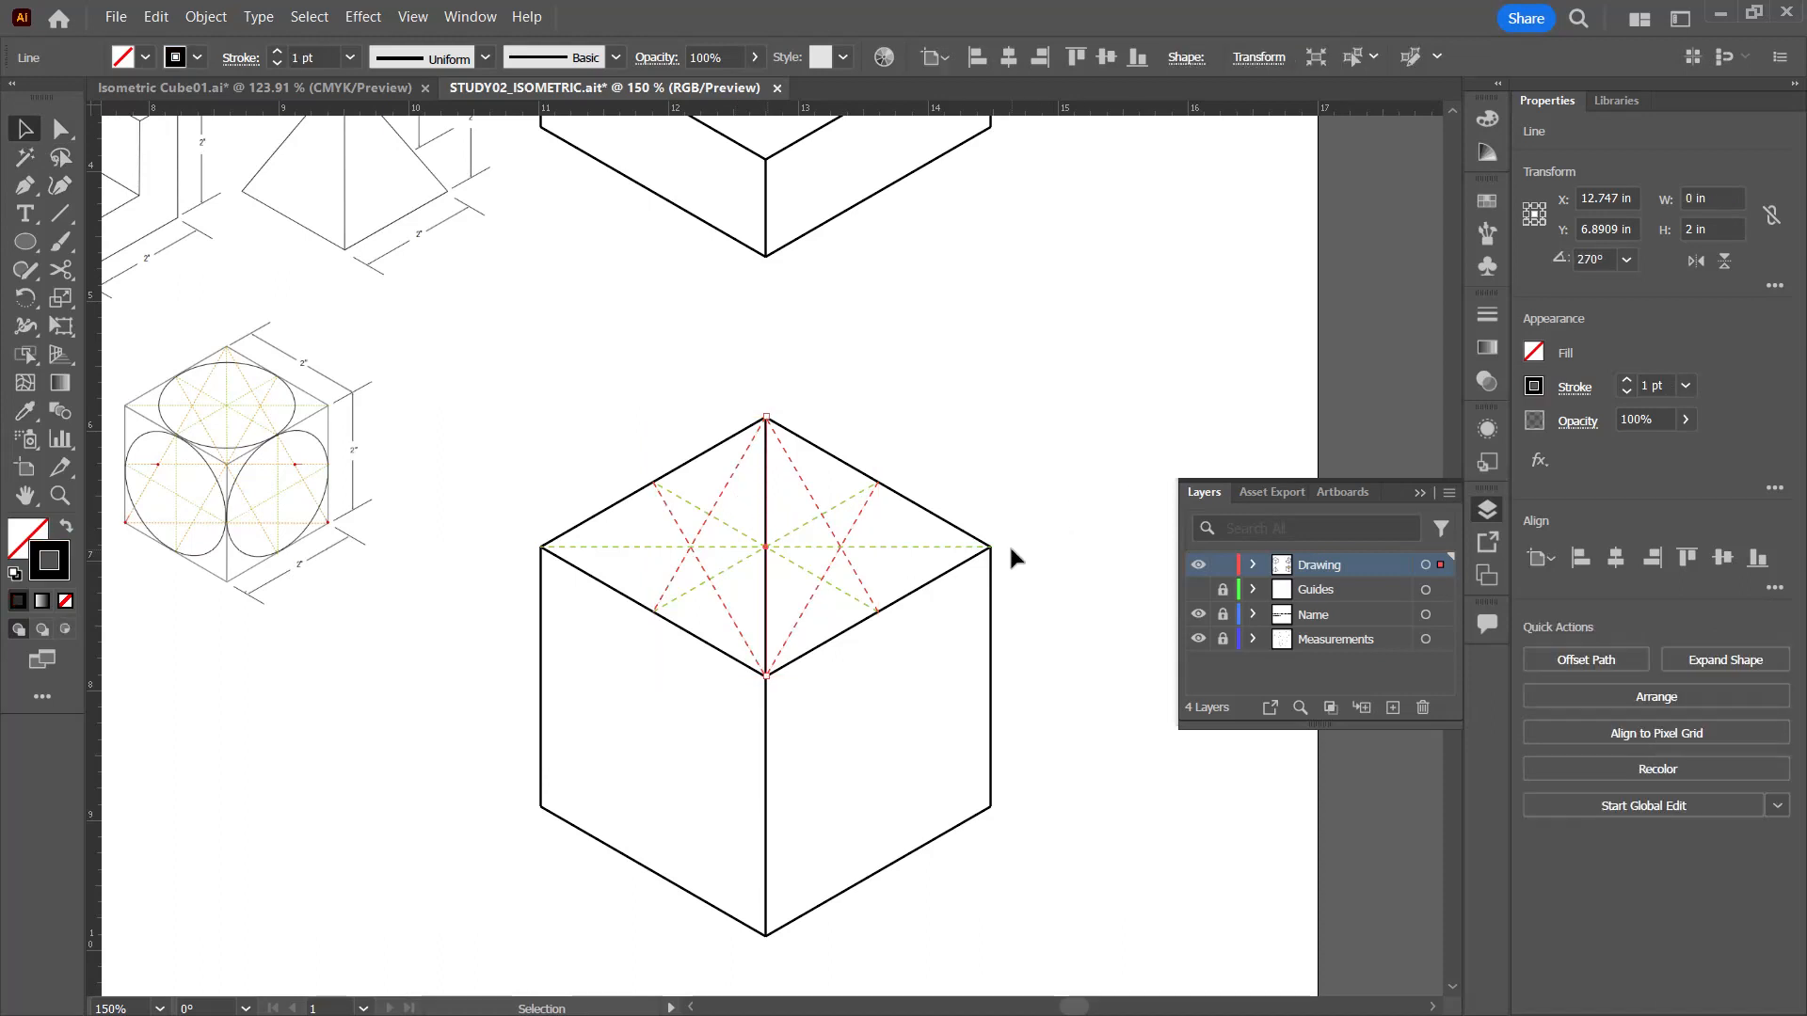
key(i)
click(905, 546)
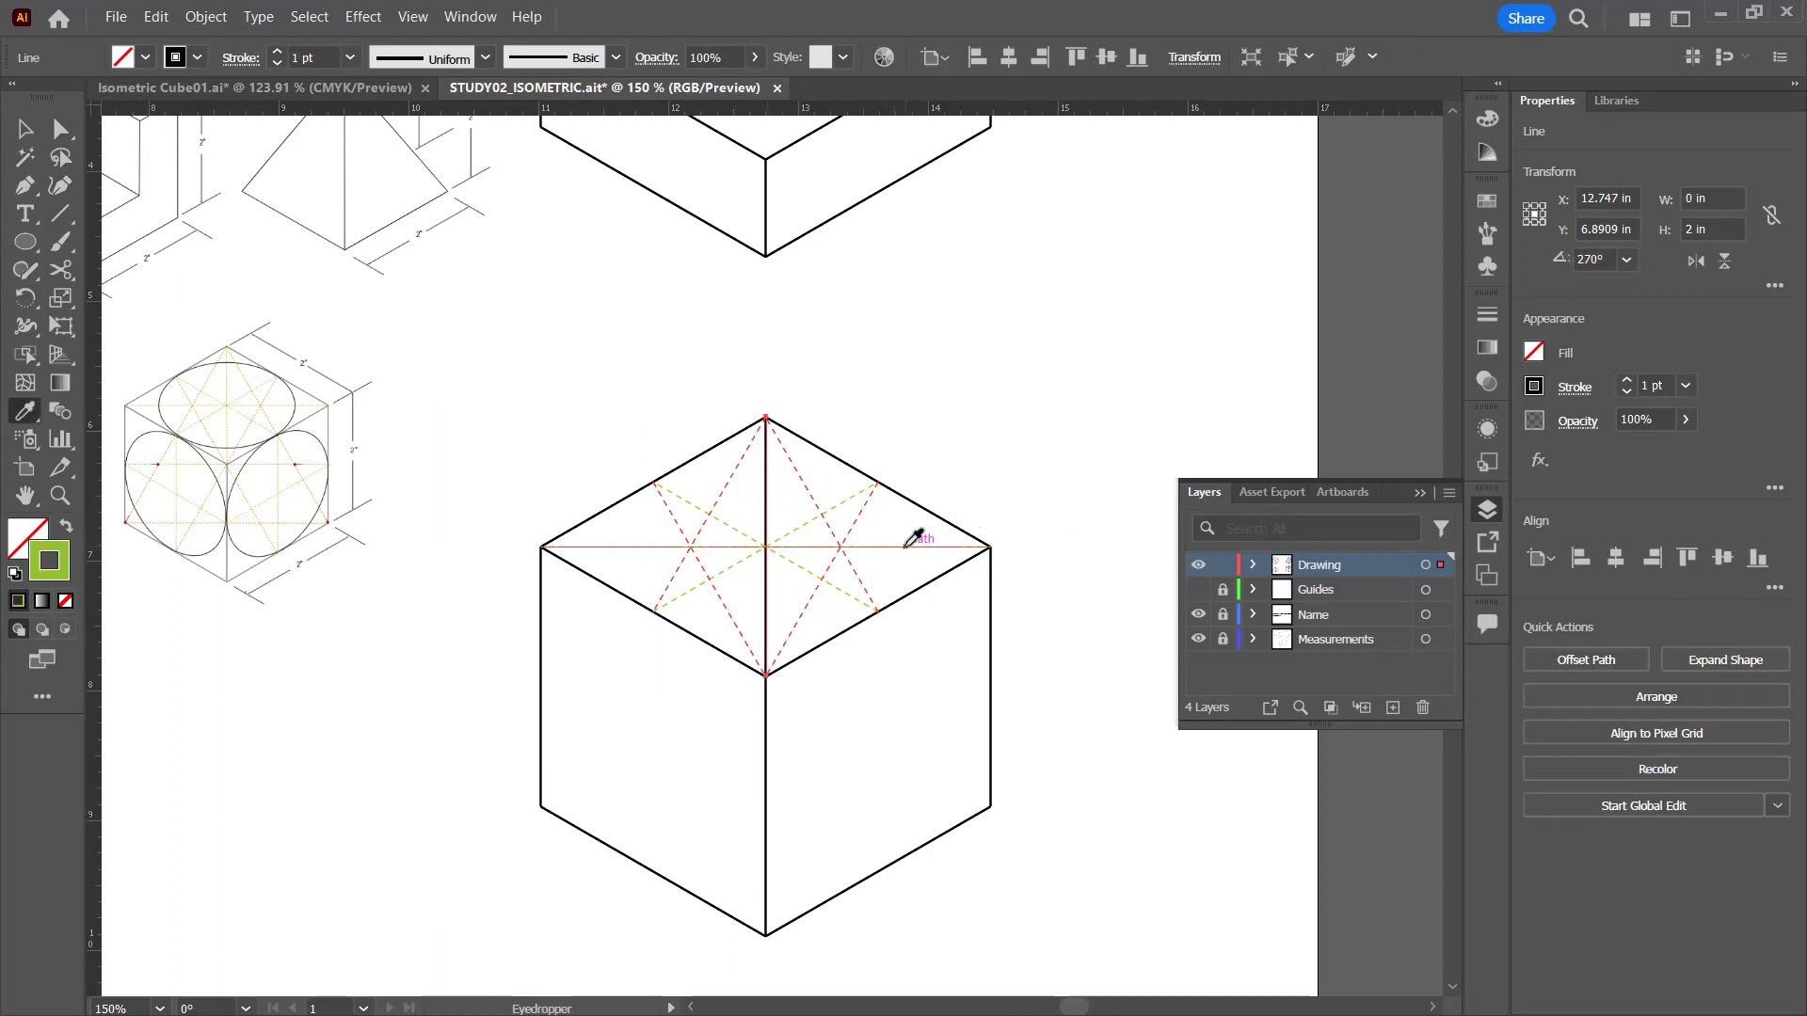
click(26, 128)
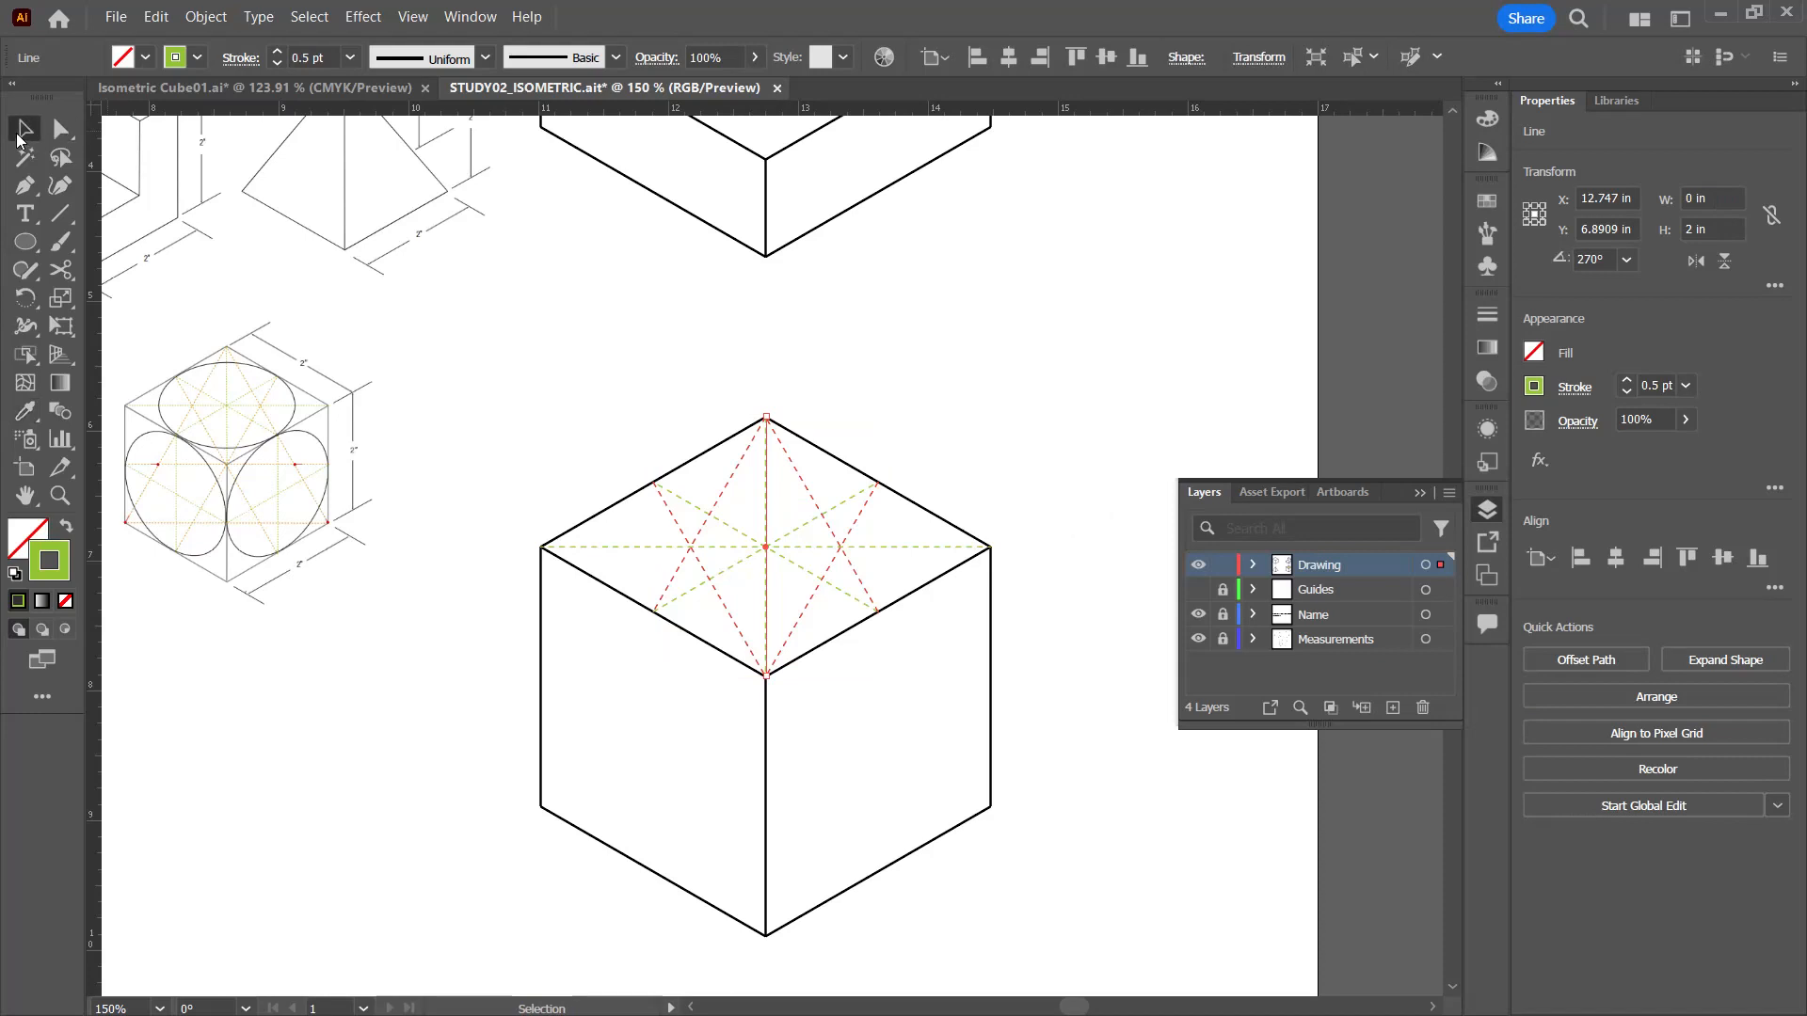
click(999, 362)
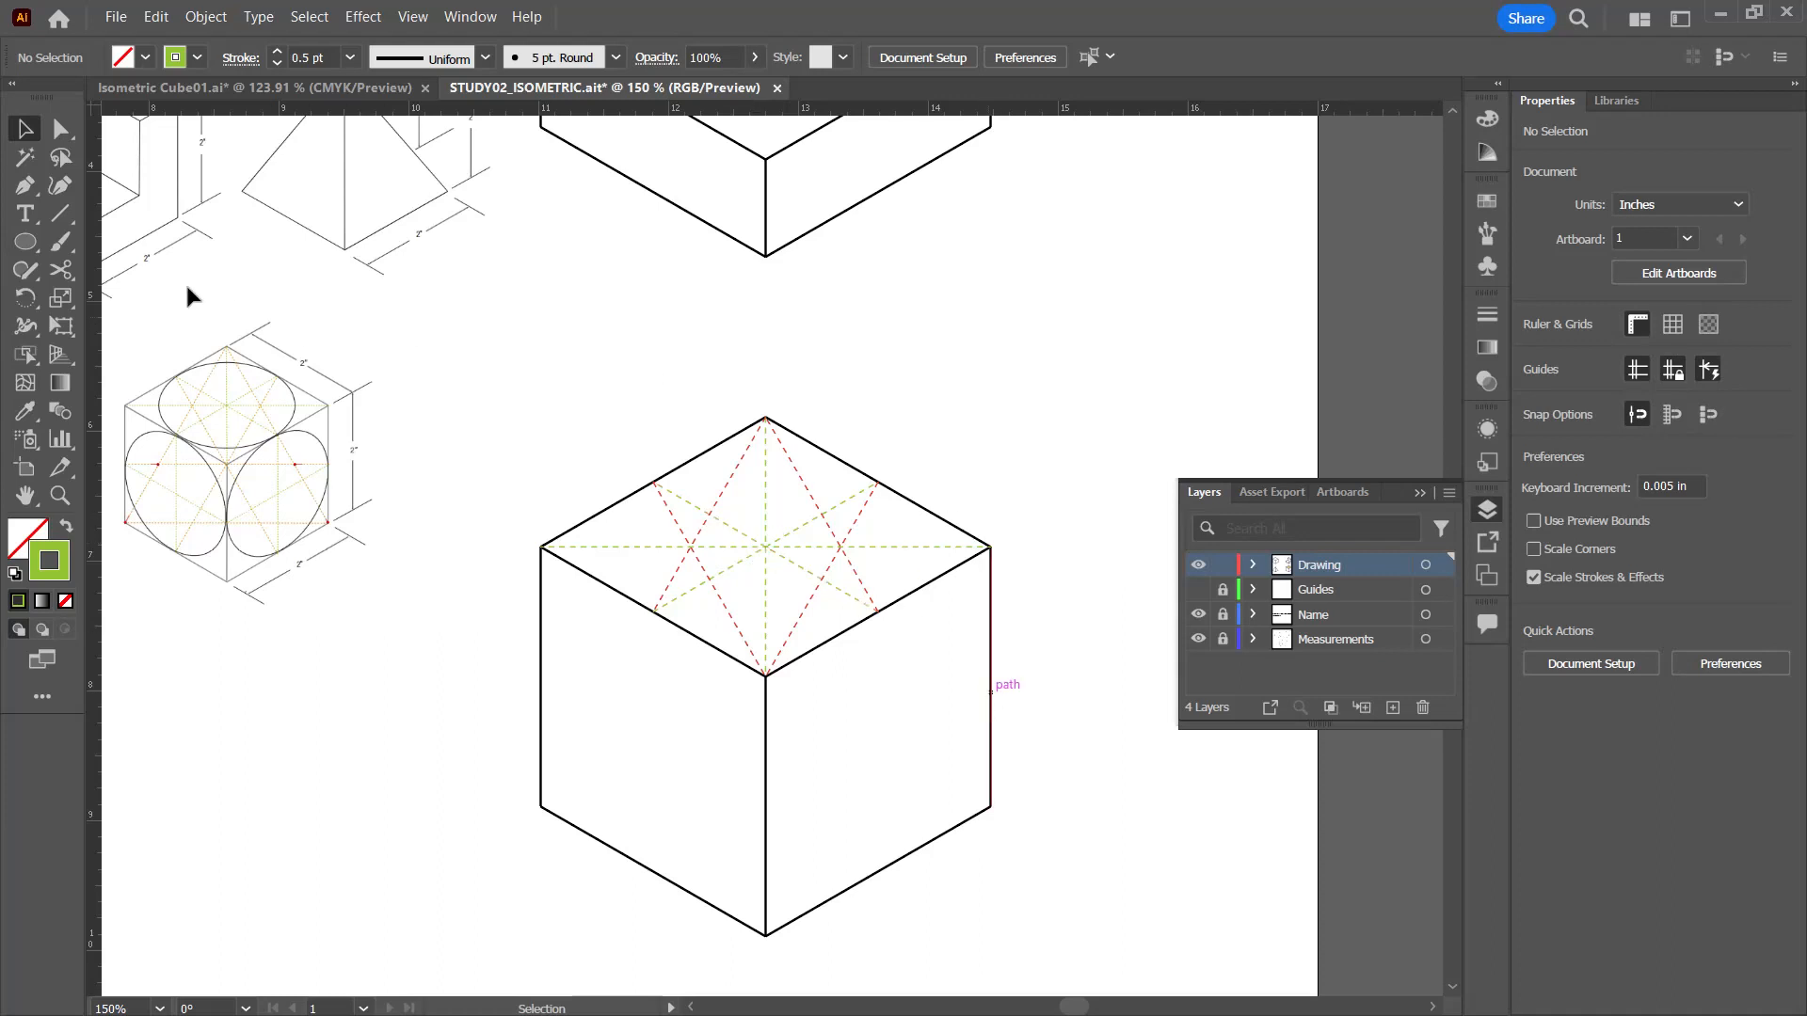
Step: Set up the Ellipse tool with a 1 pt black stroke
click(25, 242)
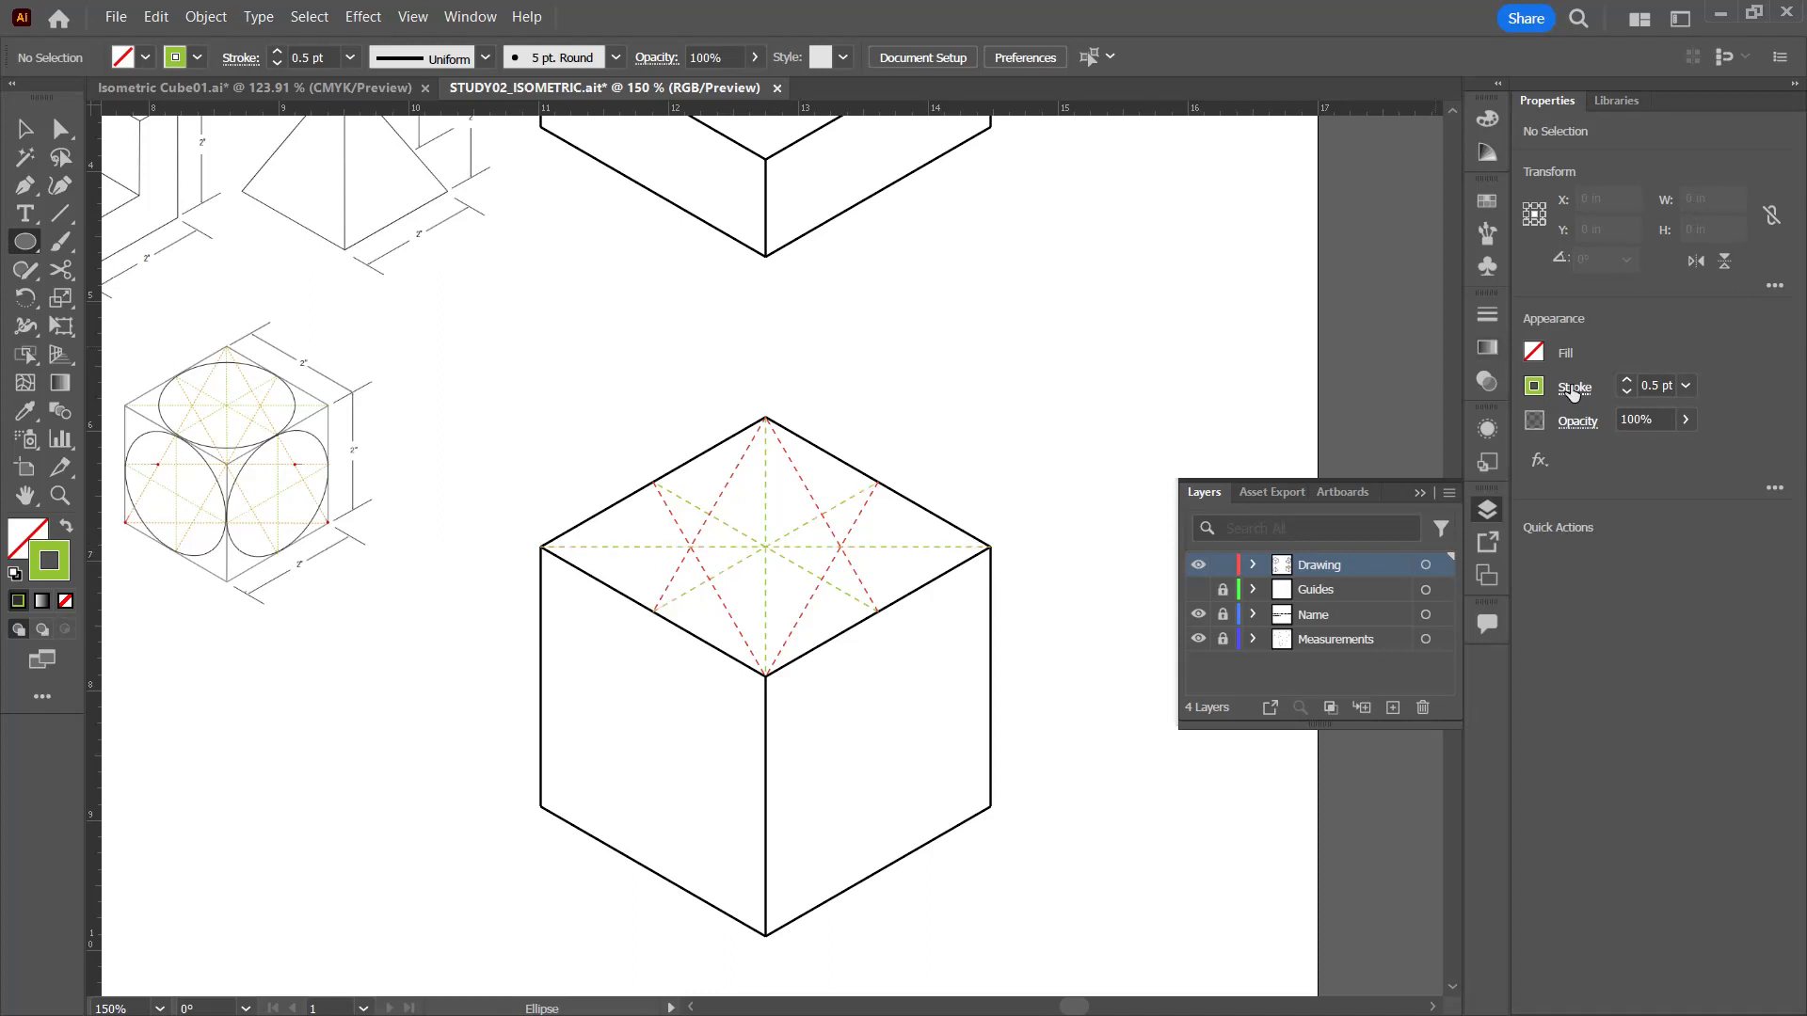
click(1625, 380)
click(1533, 388)
click(1323, 466)
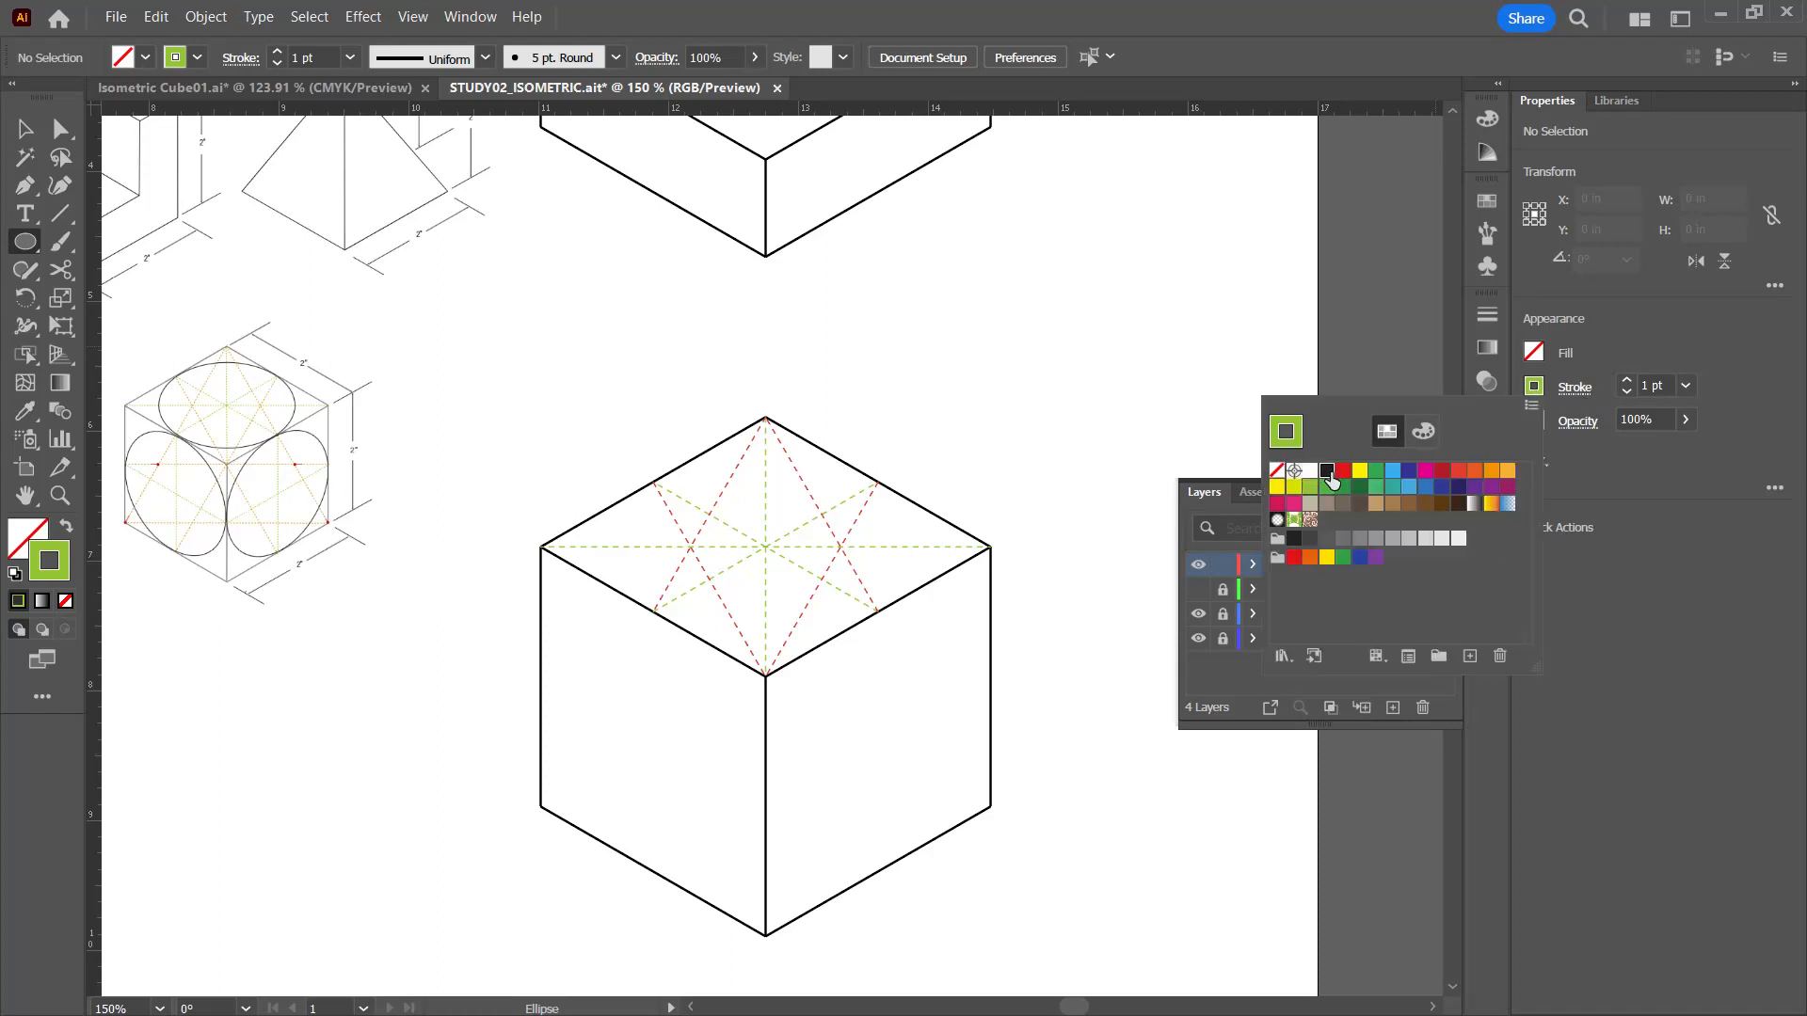
click(1263, 355)
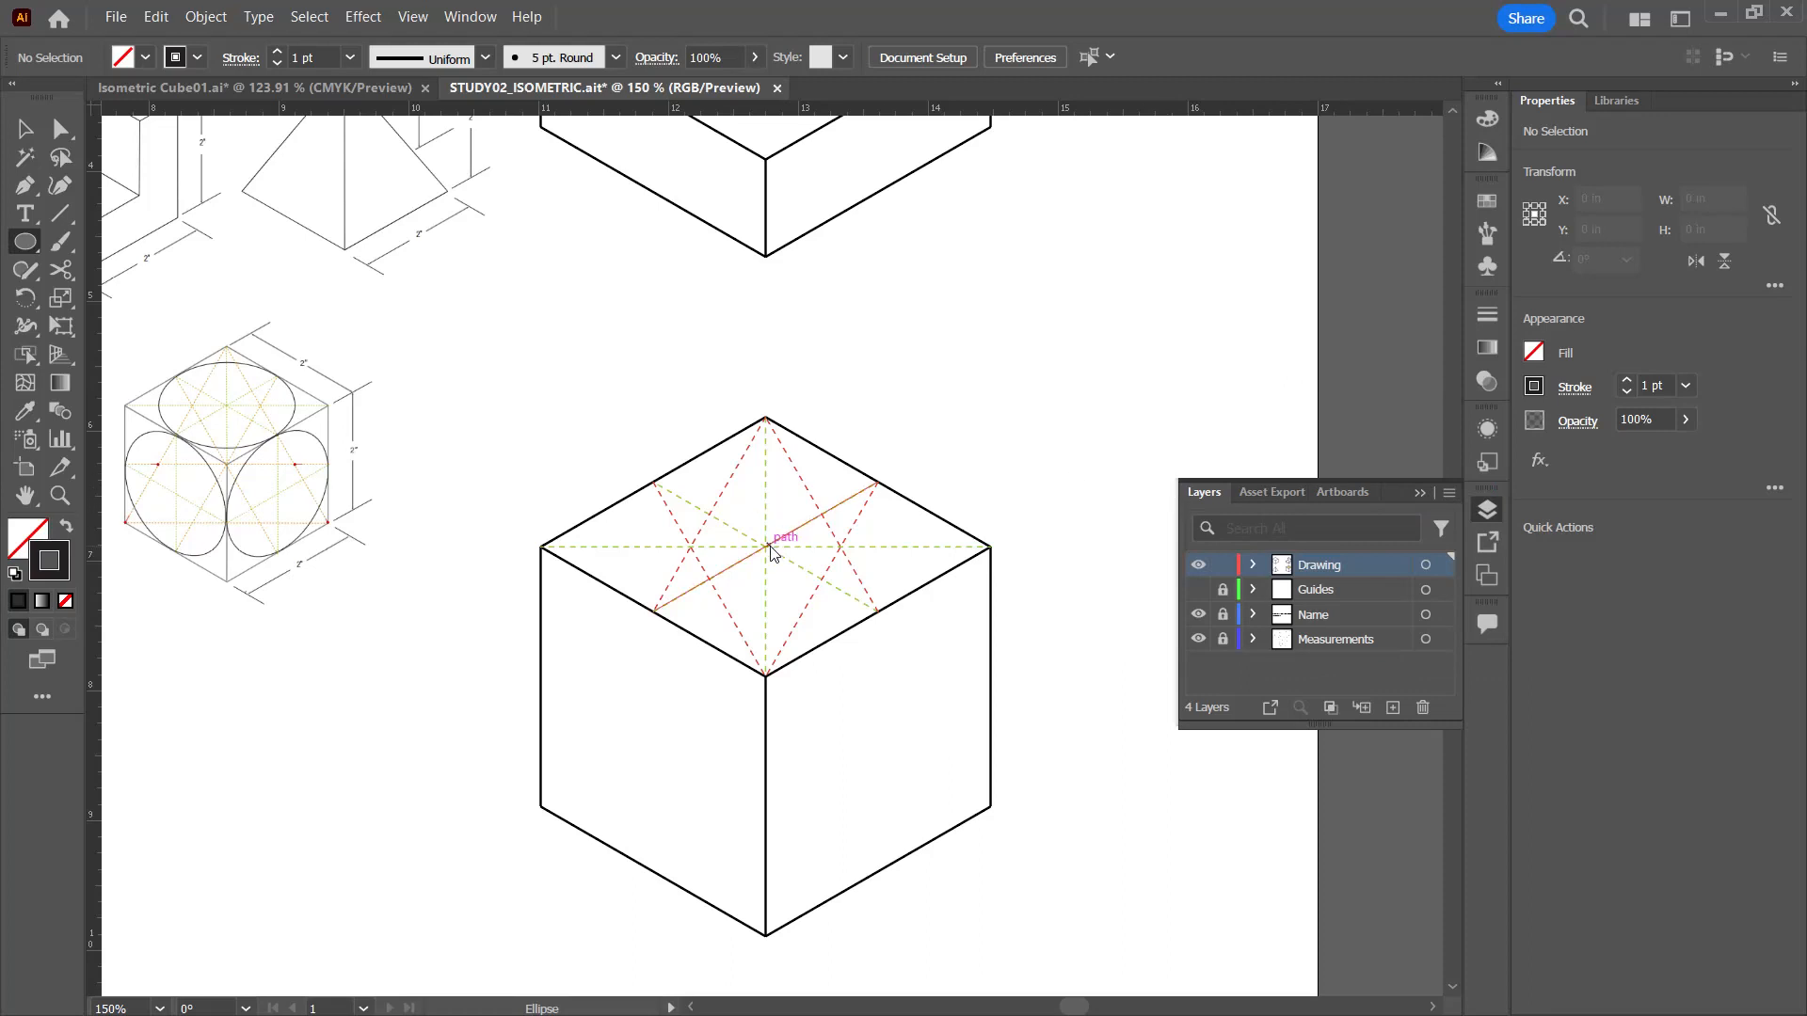
Step: Draw an ellipse about 2.33 in wide and 1.46 in high centered on the top face, passing through its edge midpoints
drag(766, 553, 836, 567)
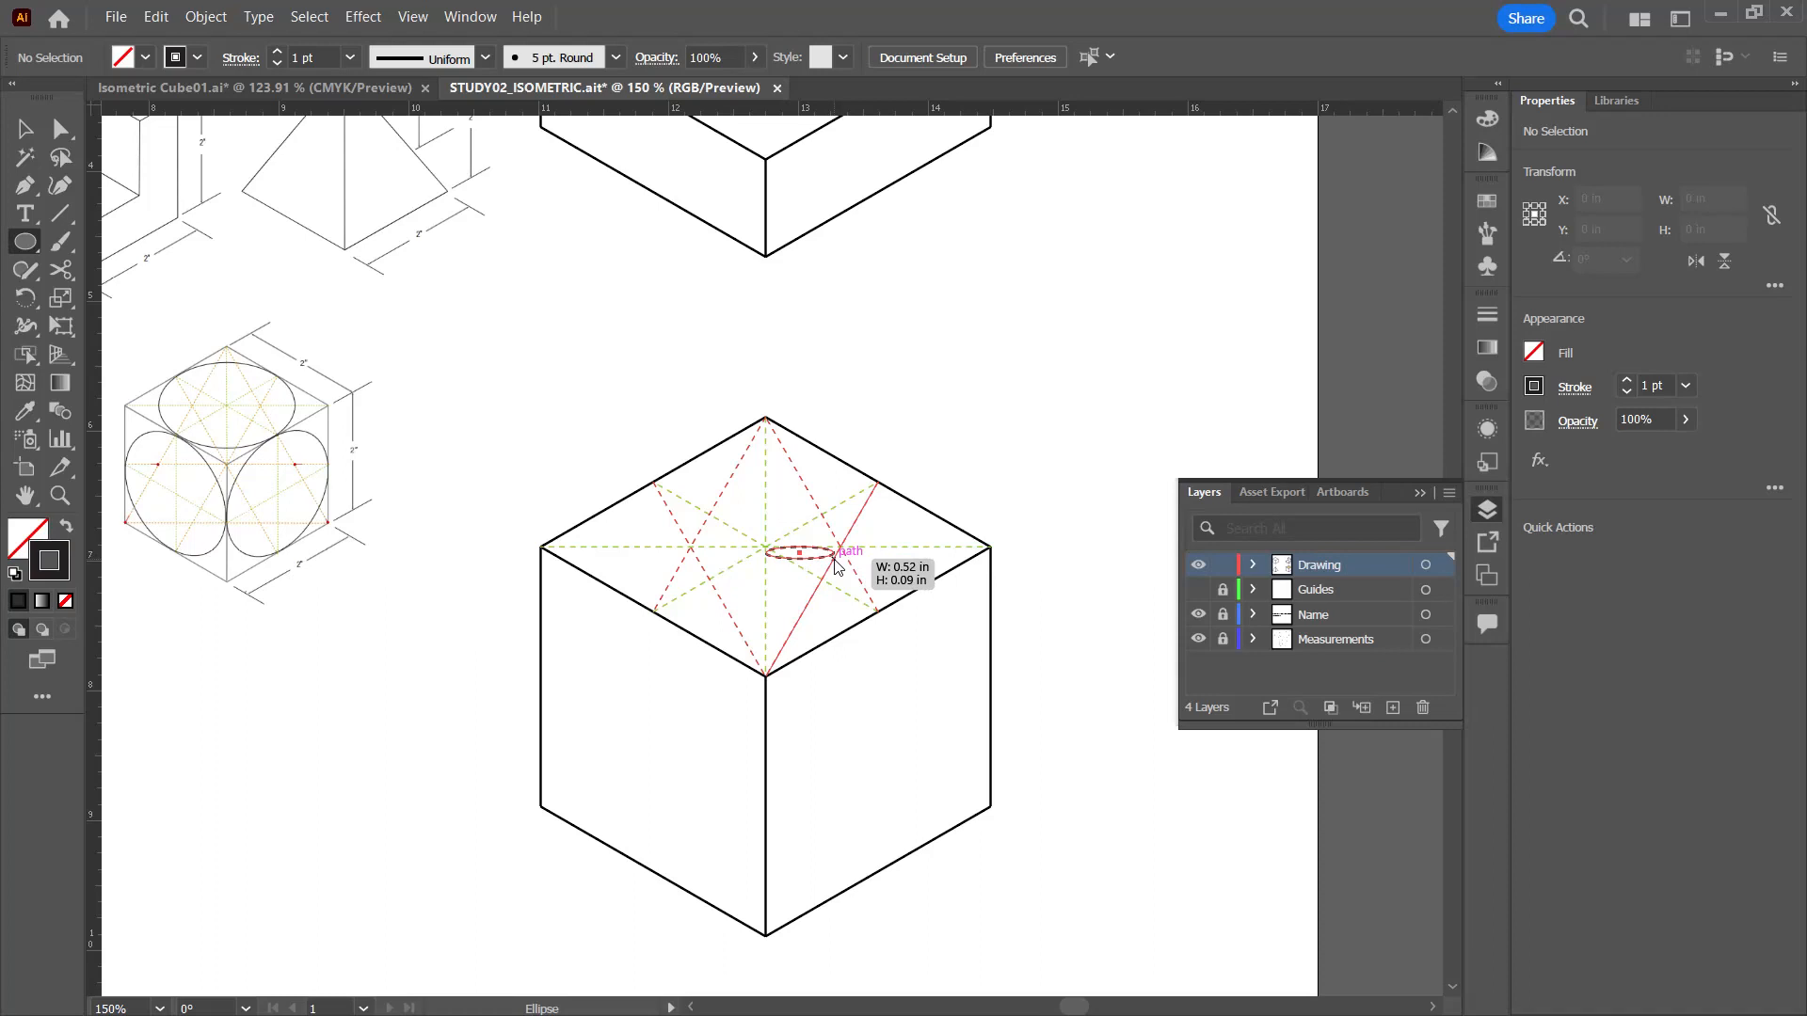
drag(836, 568, 917, 649)
drag(918, 649, 917, 642)
key(ctrl)
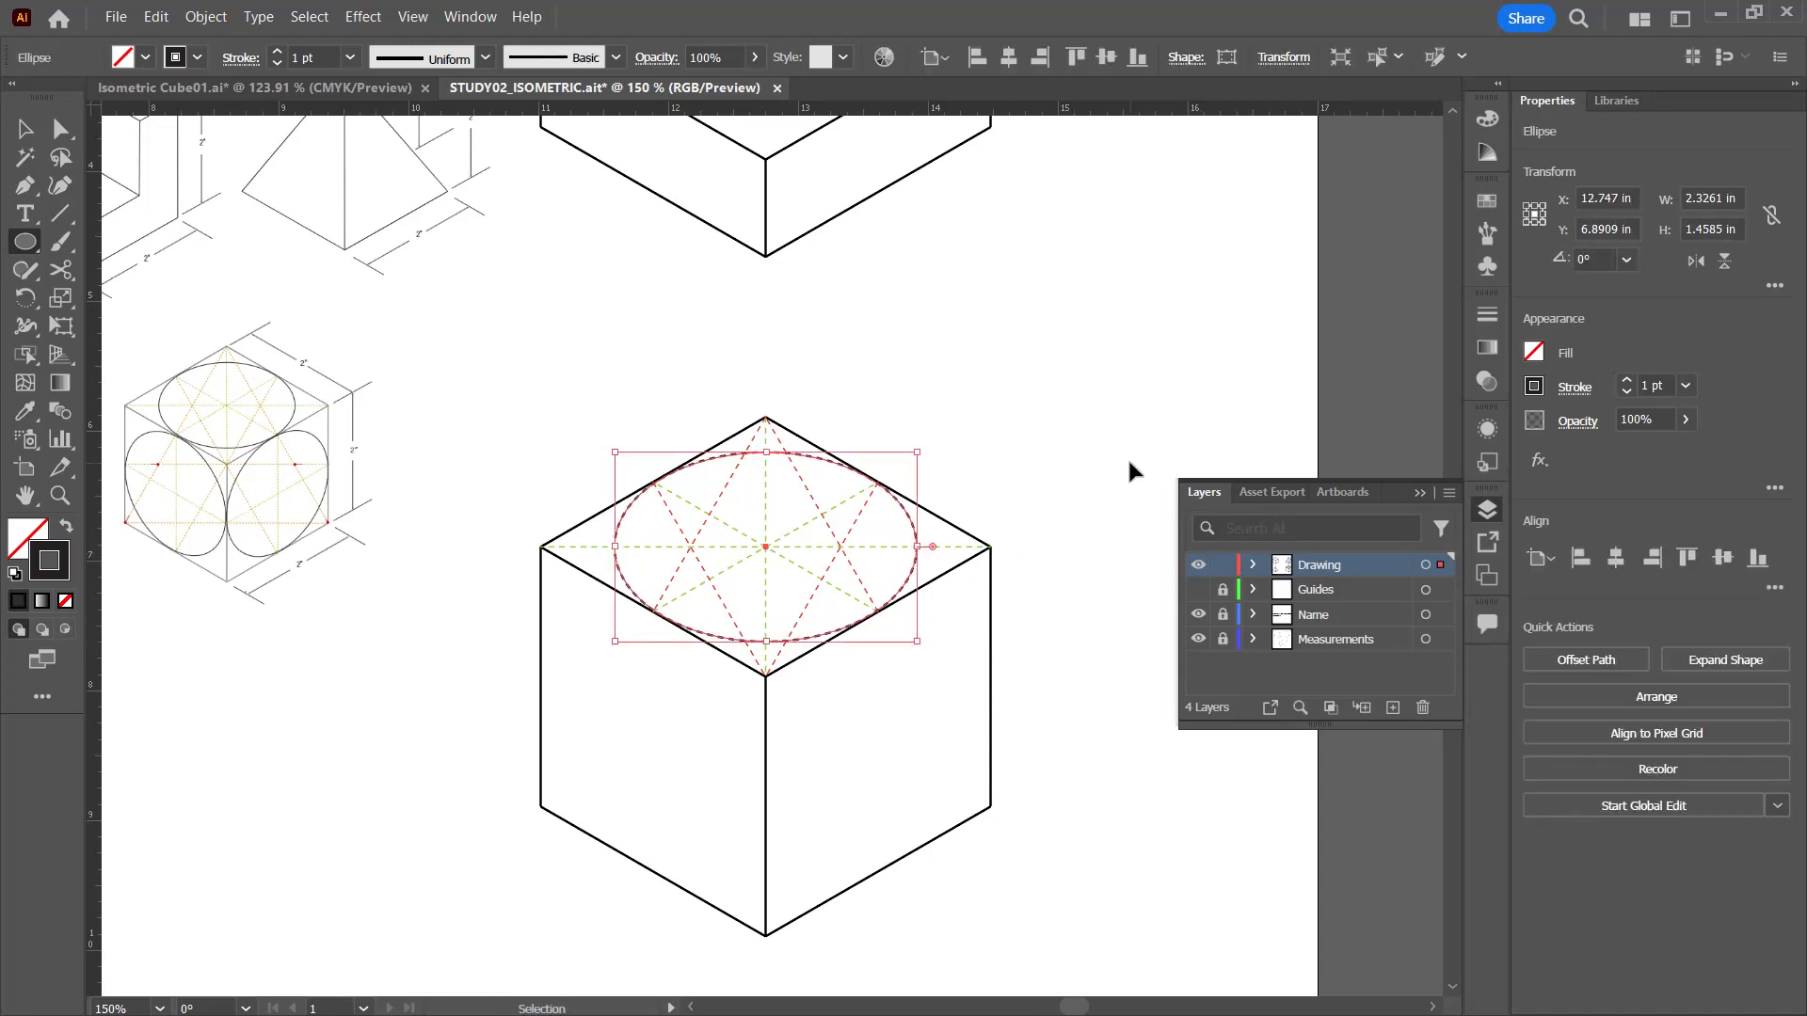
Step: Give the top face's ellipse the solid black stroke of the cube's outer edge with the Eyedropper and deselect it
click(1115, 459)
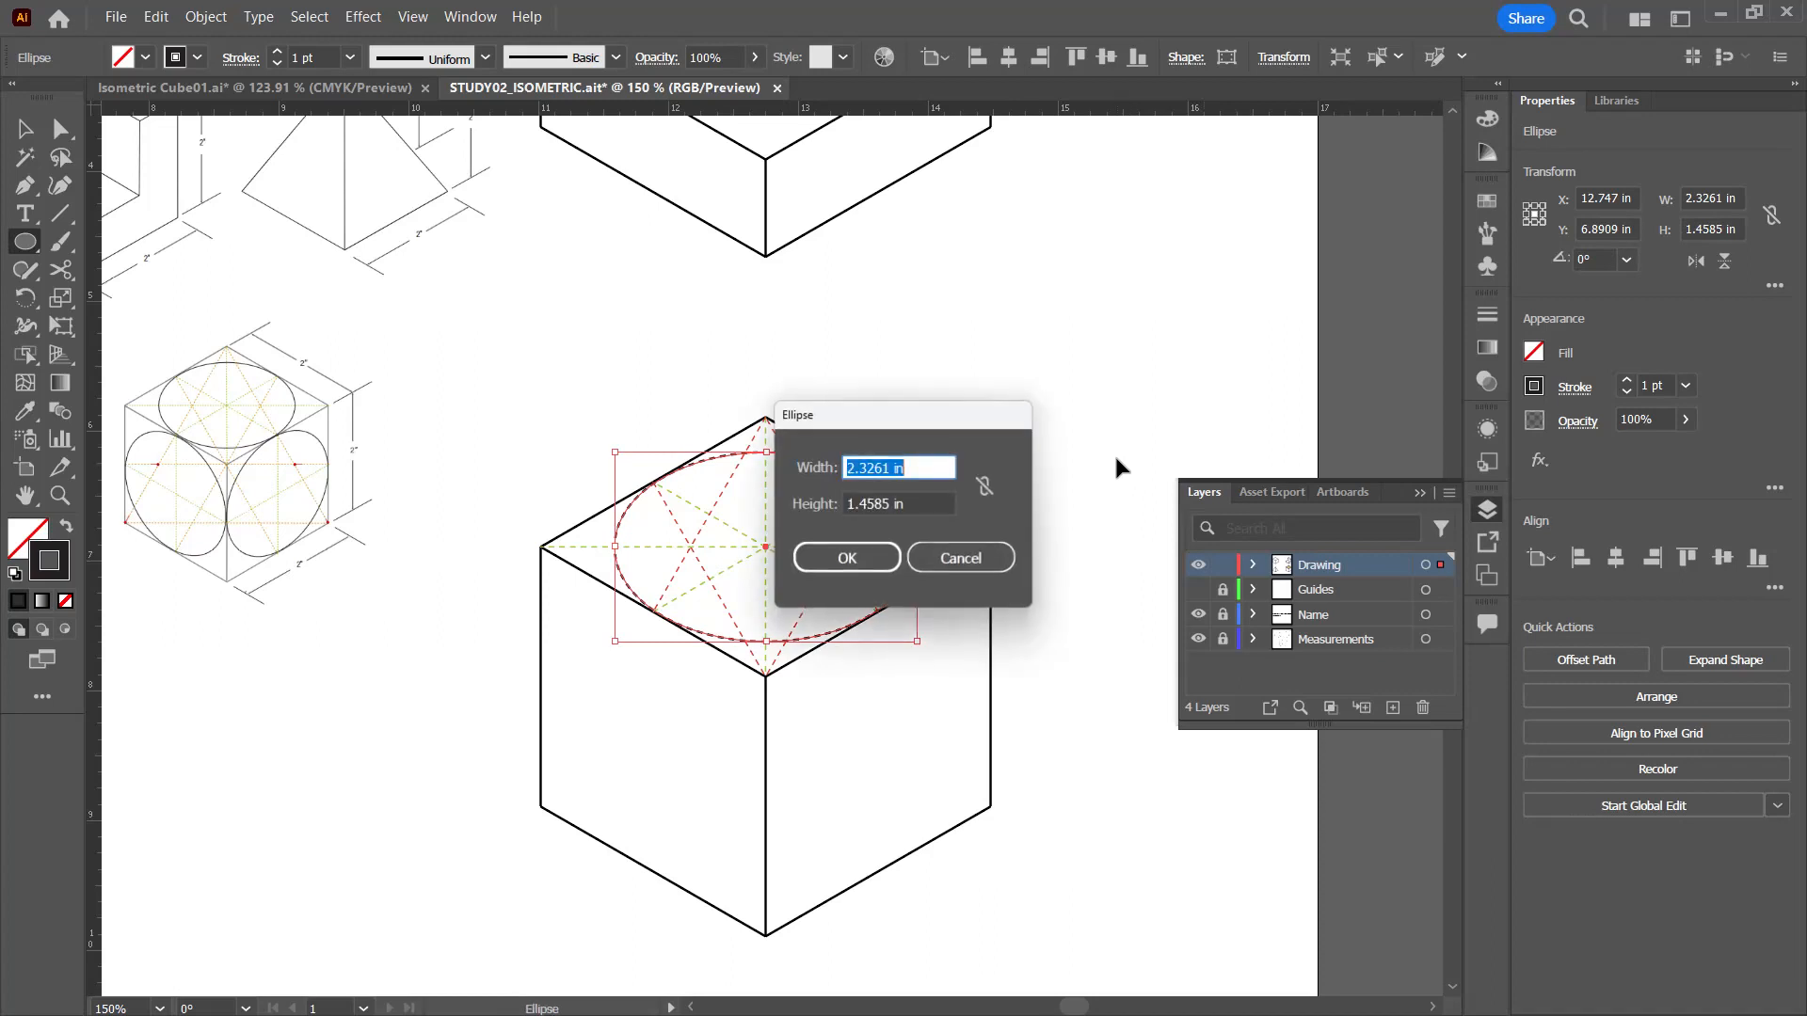
click(974, 553)
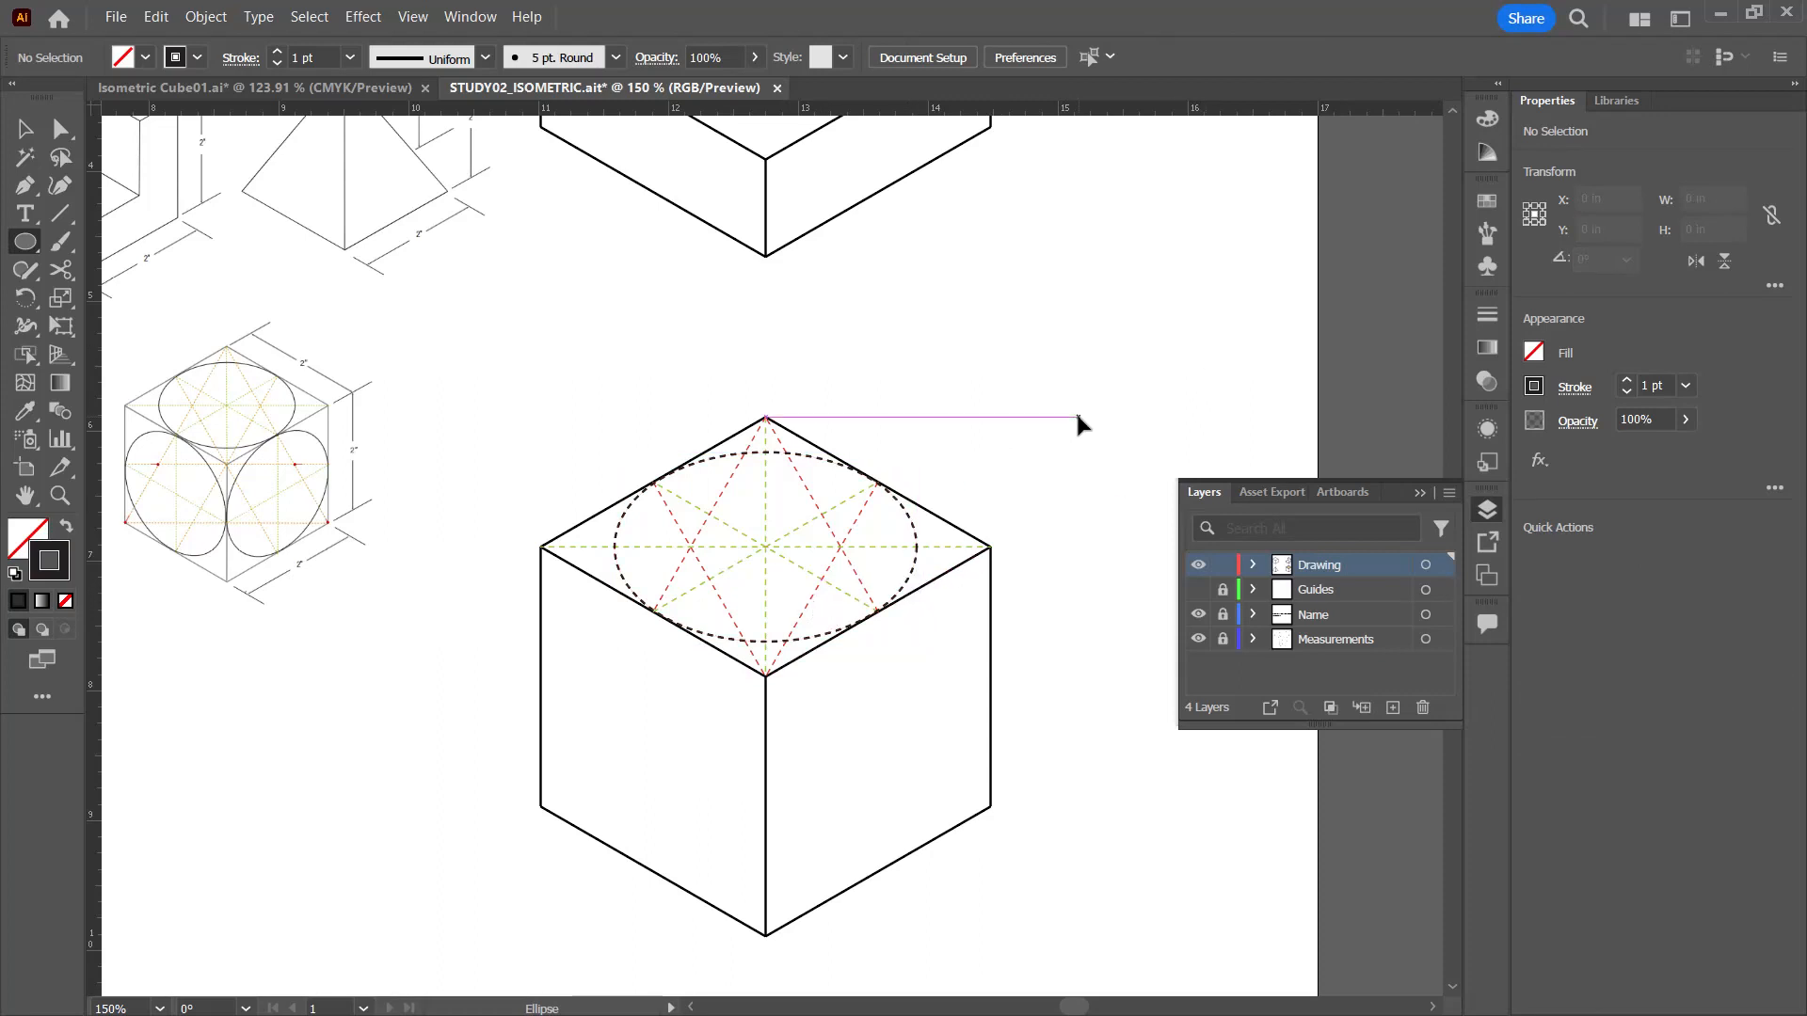
click(912, 569)
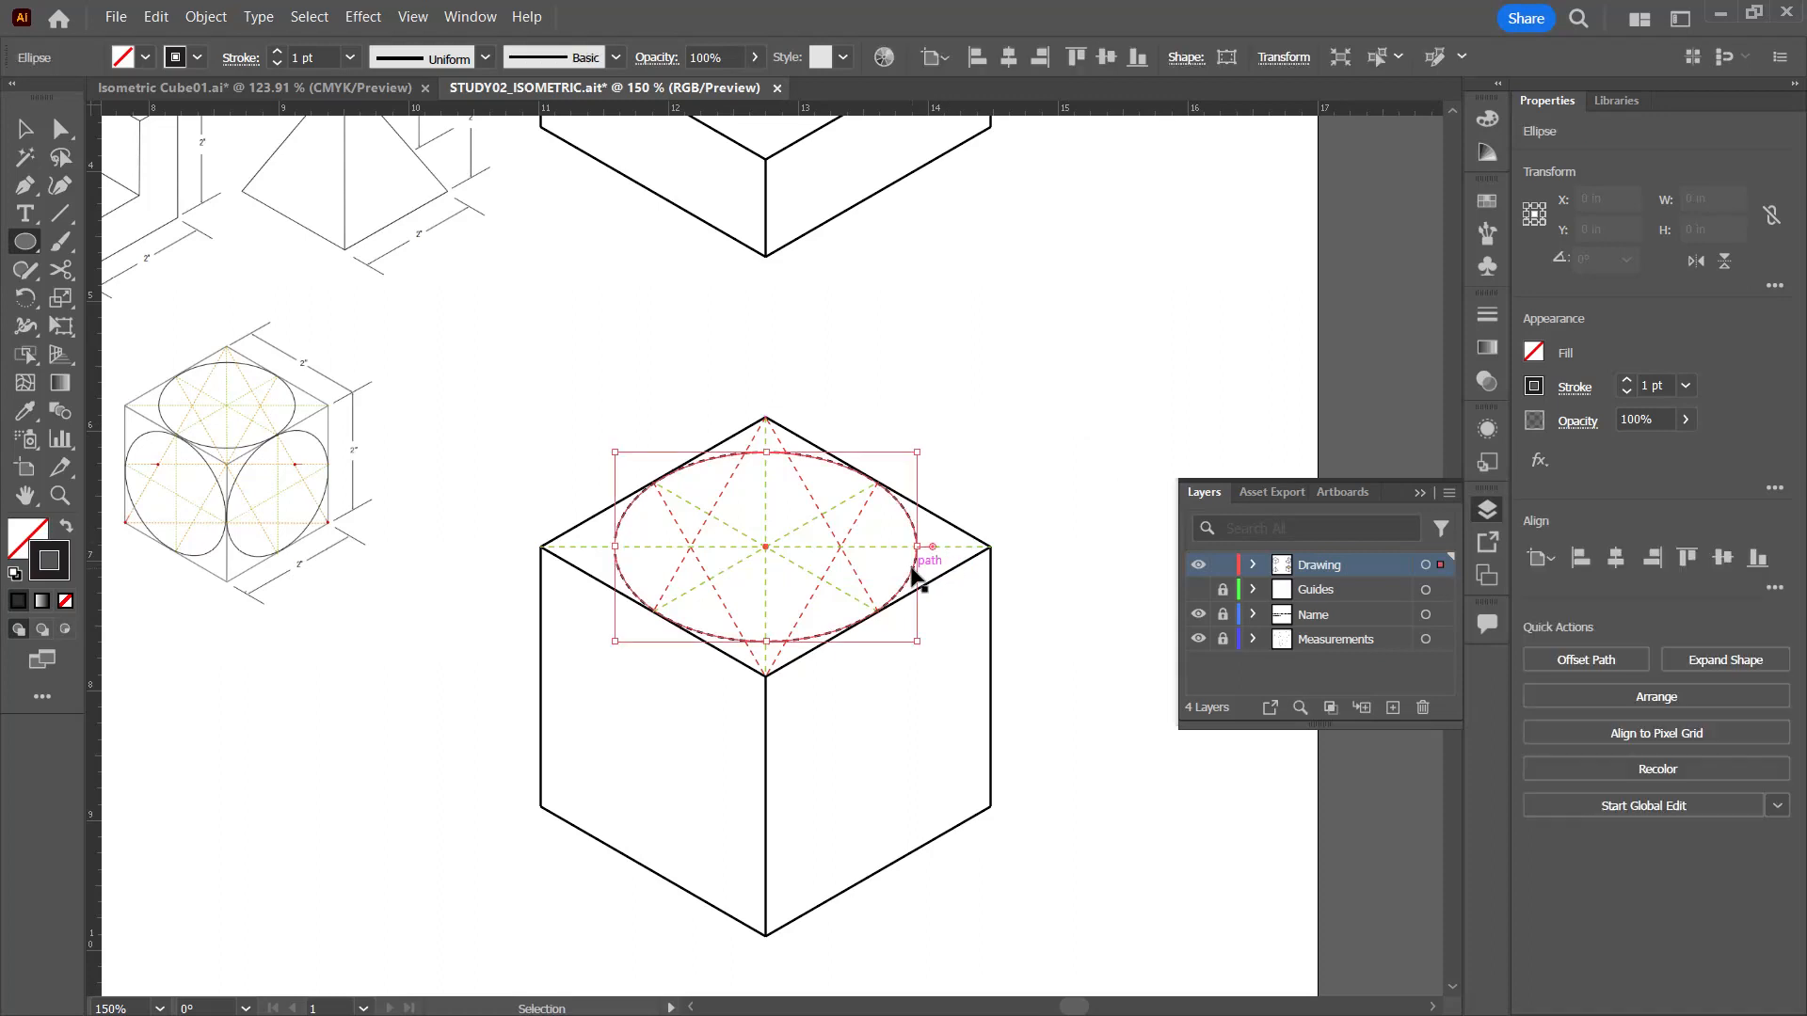
key(i)
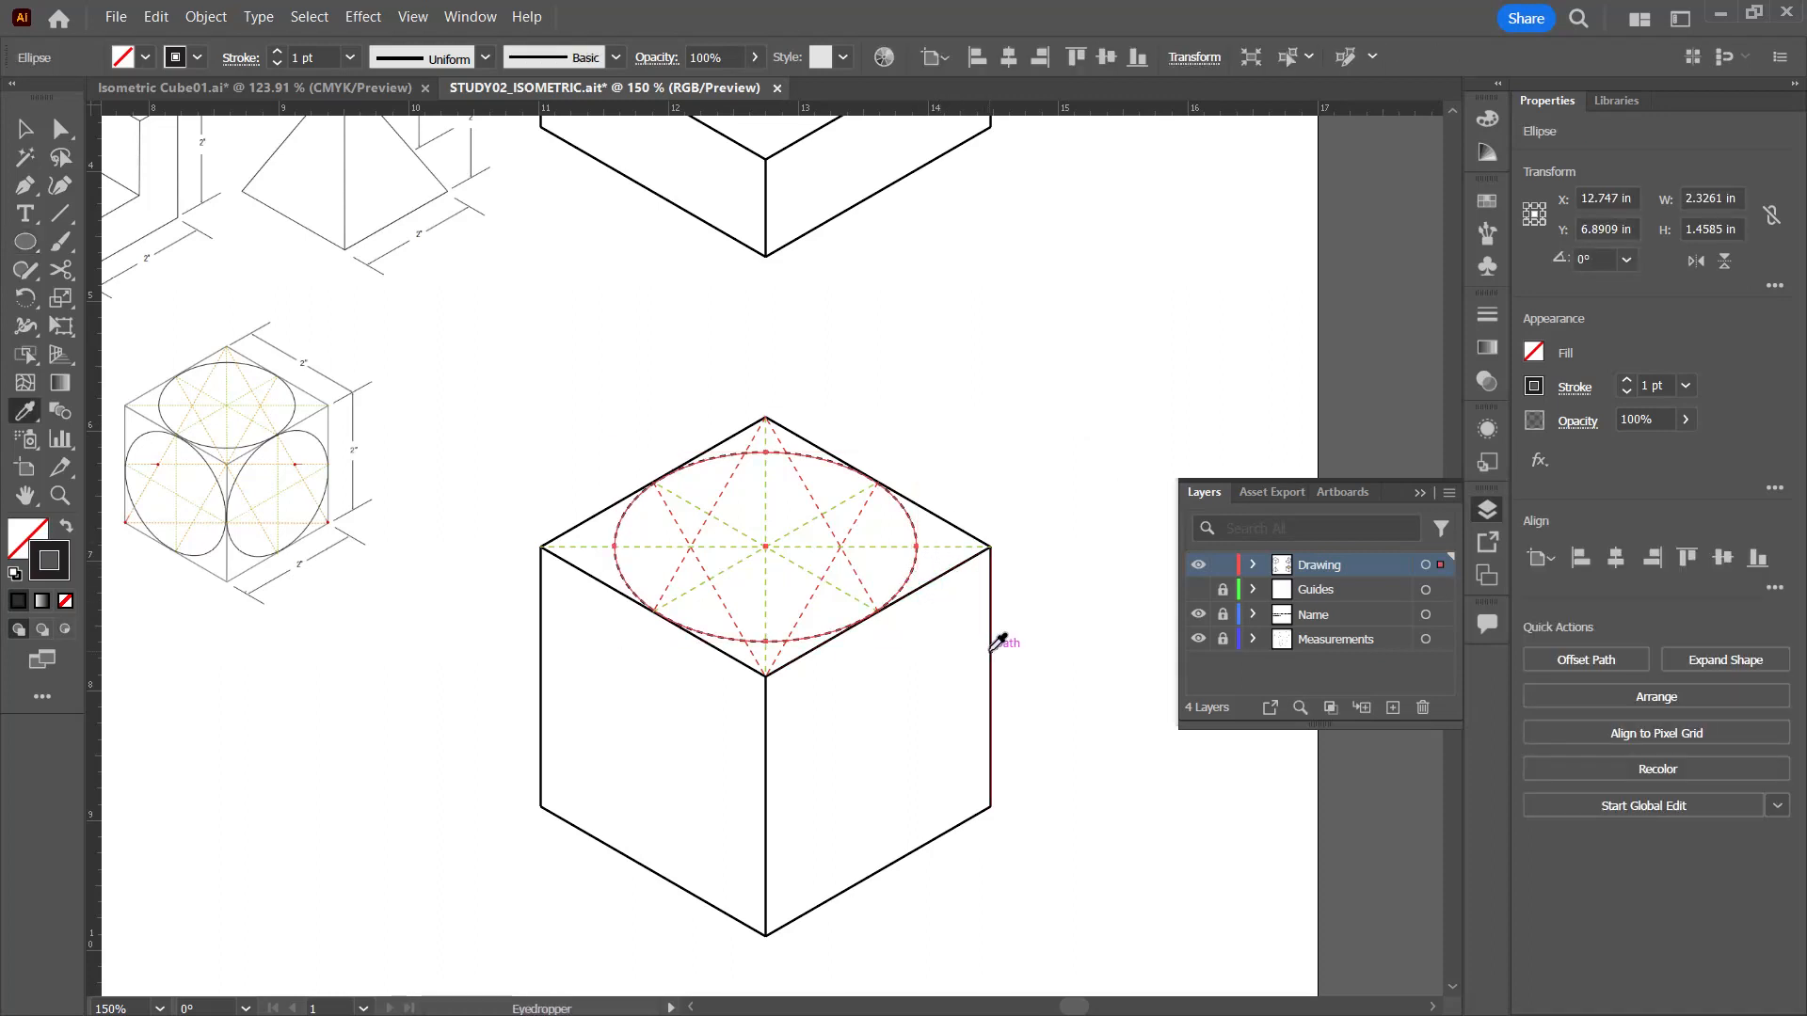
click(28, 134)
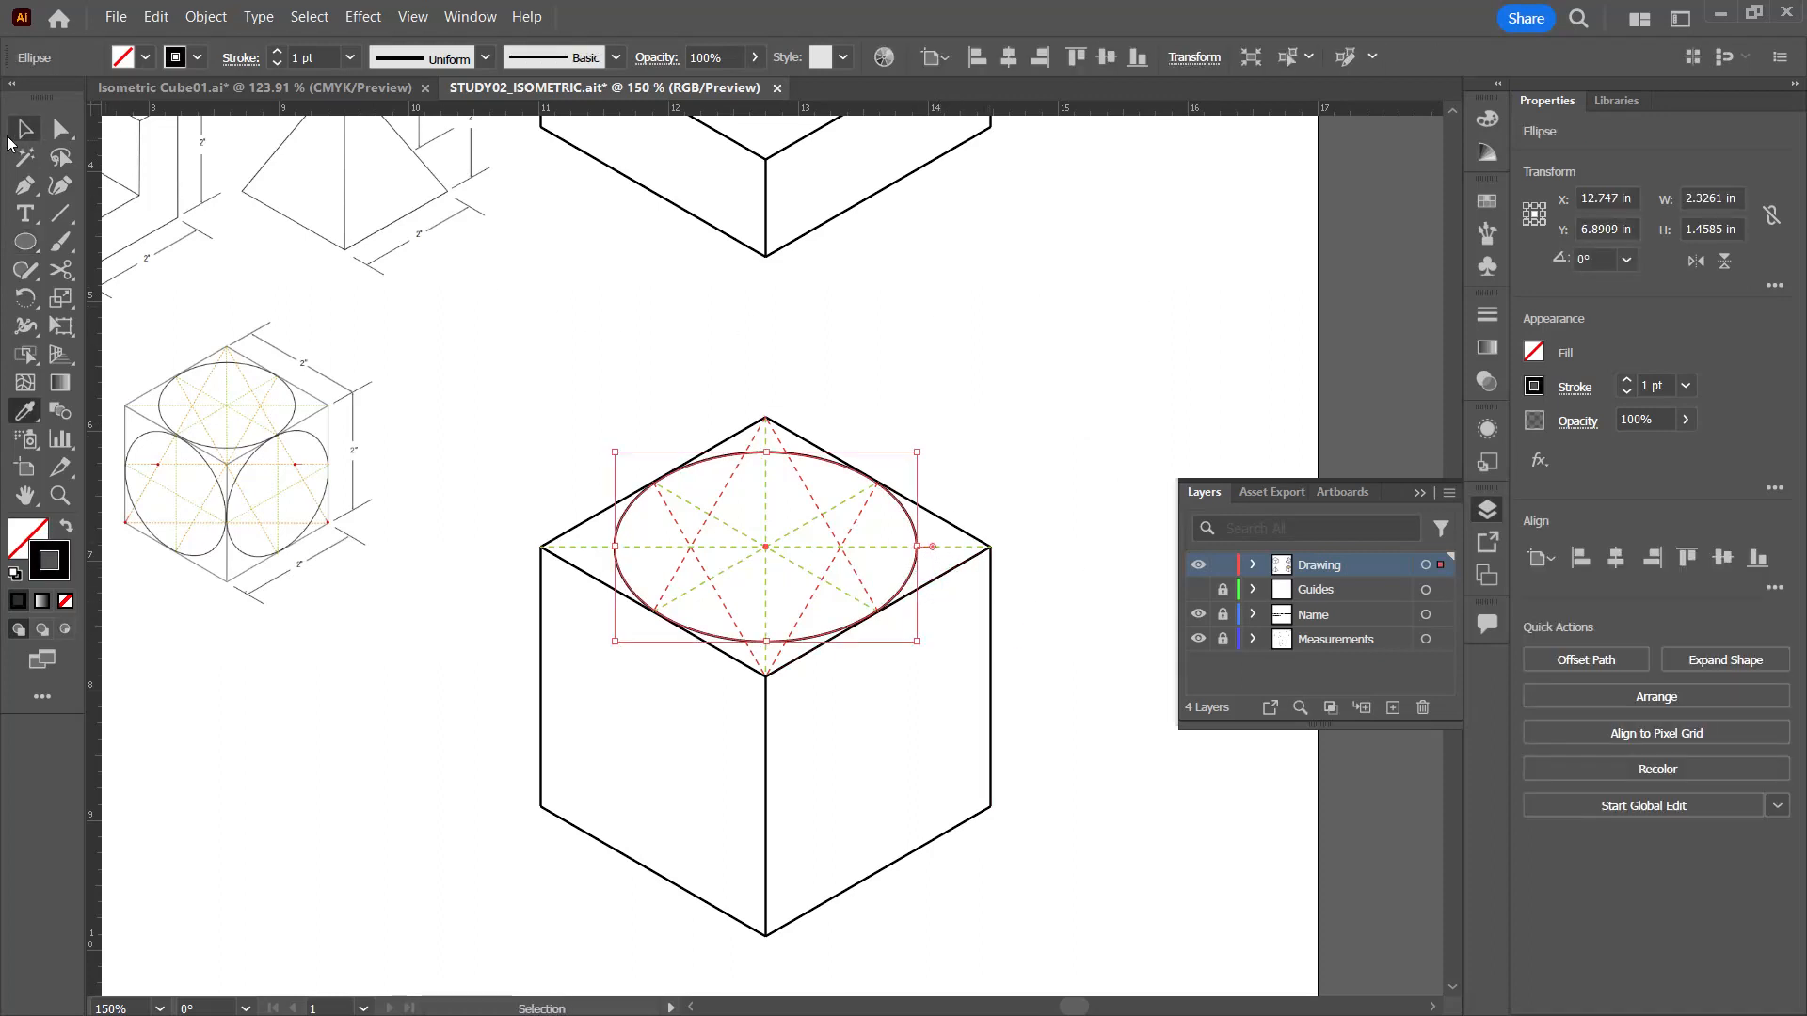
click(1091, 356)
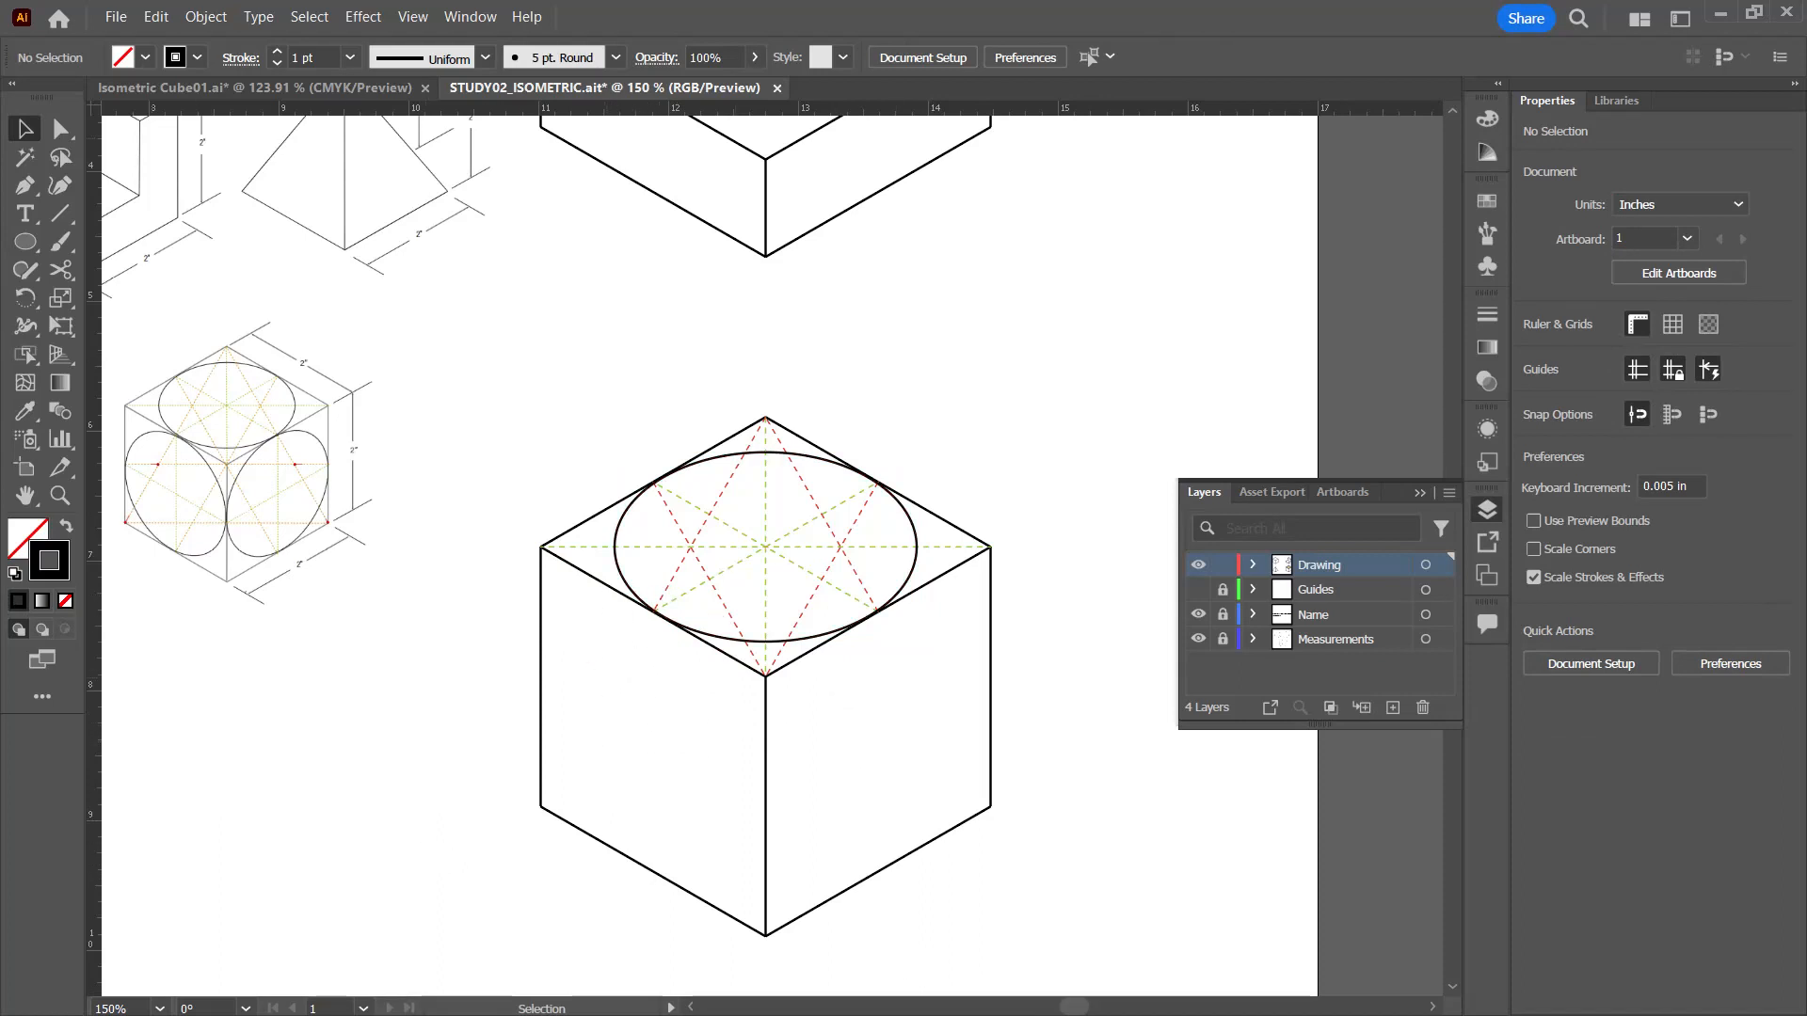
Step: Draw a 2 in vertical centerline on each of the cube's two side faces, from upper edge midpoint to lower edge midpoint
key(backslash)
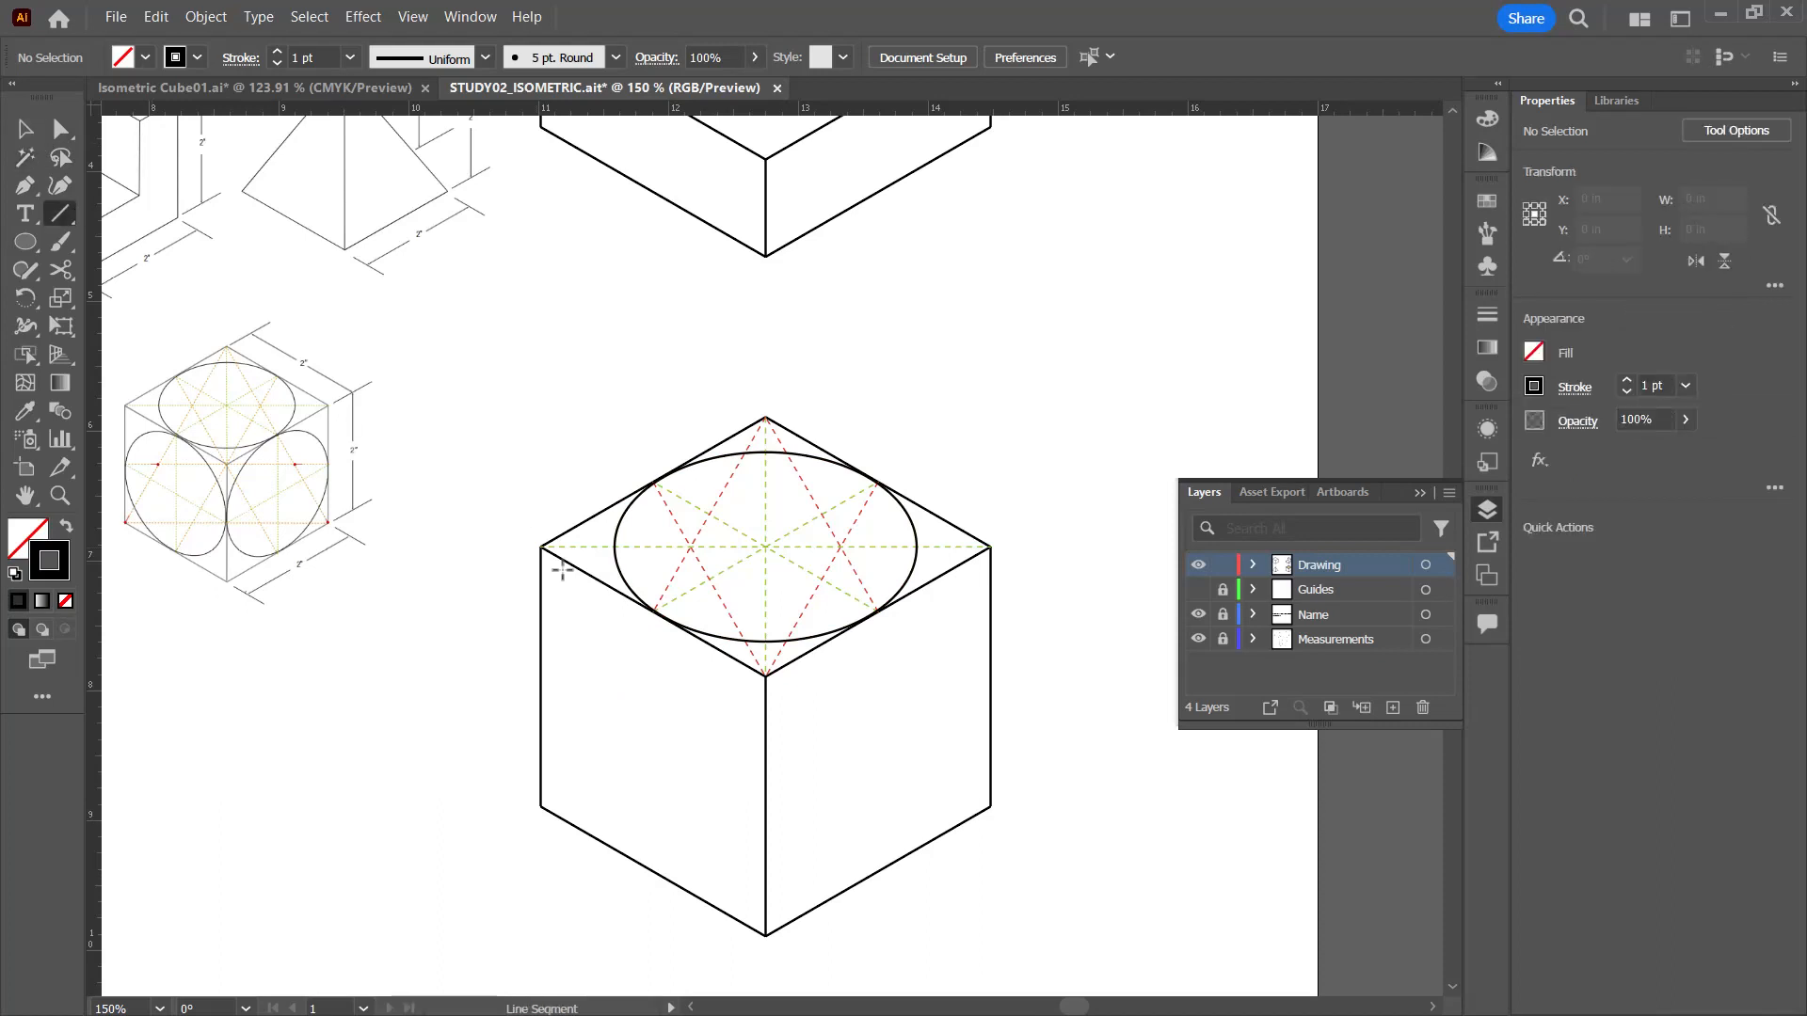
drag(653, 611, 652, 869)
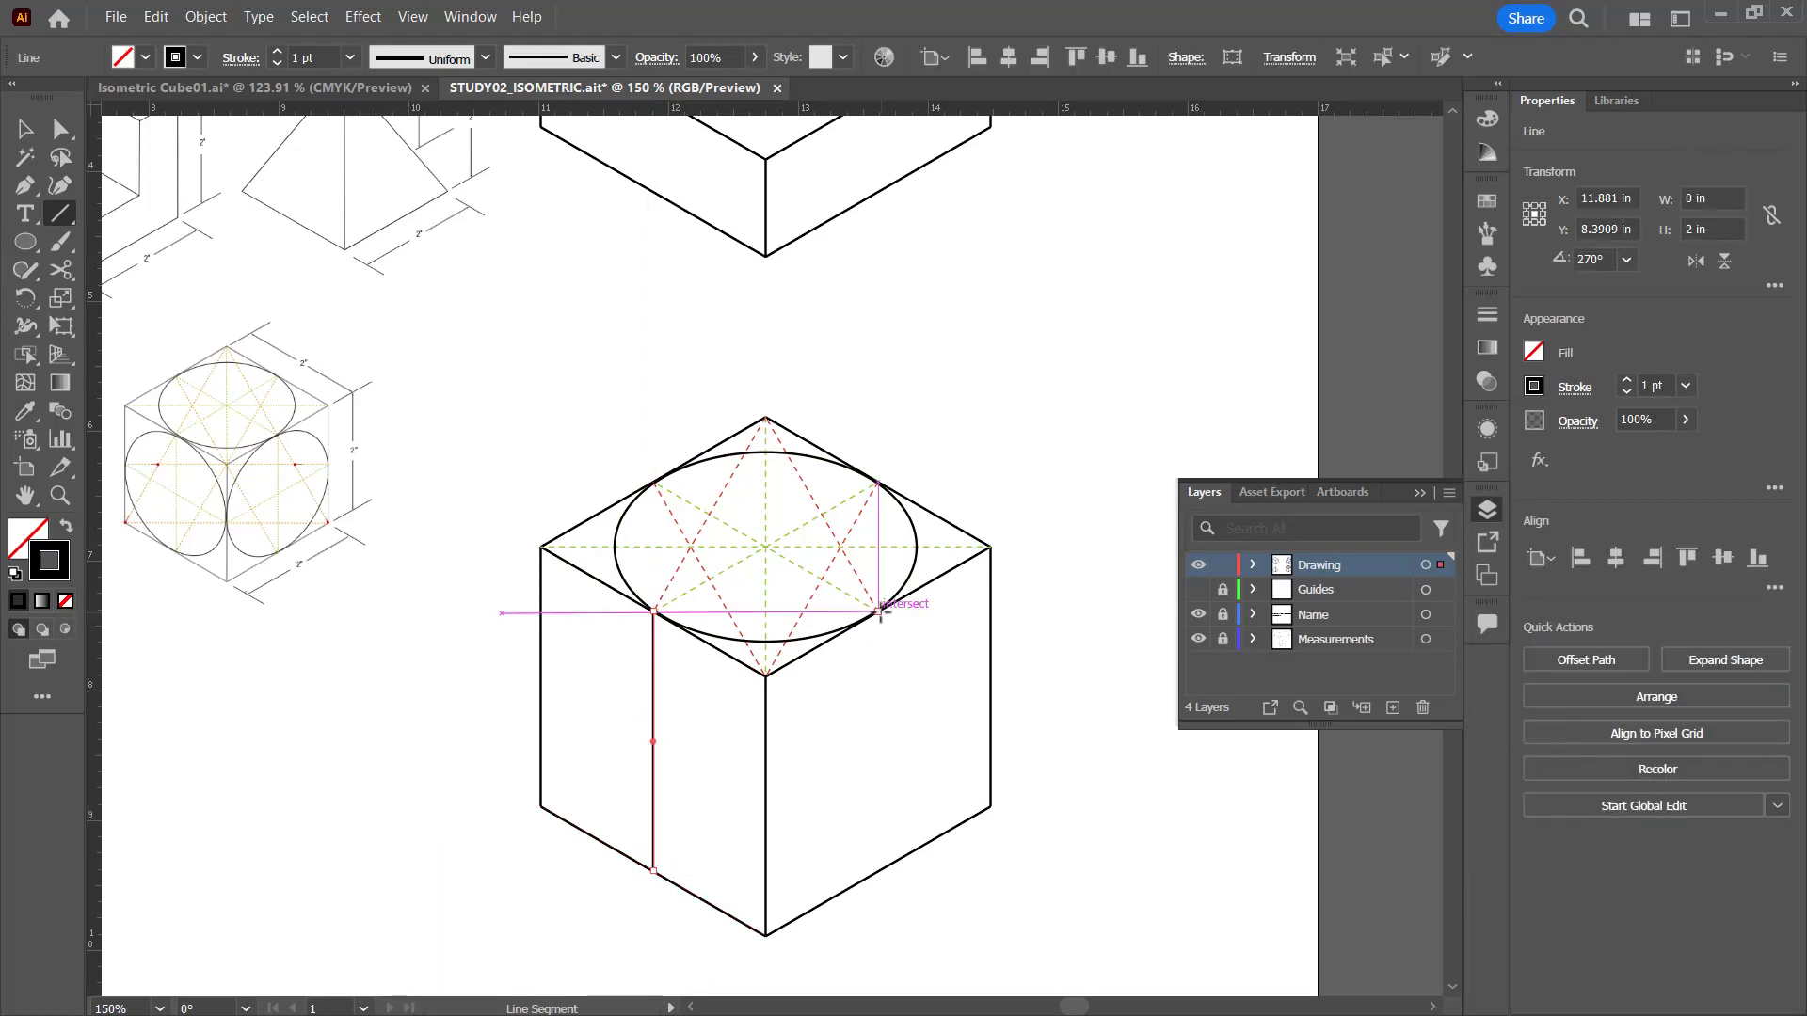
drag(877, 612, 877, 871)
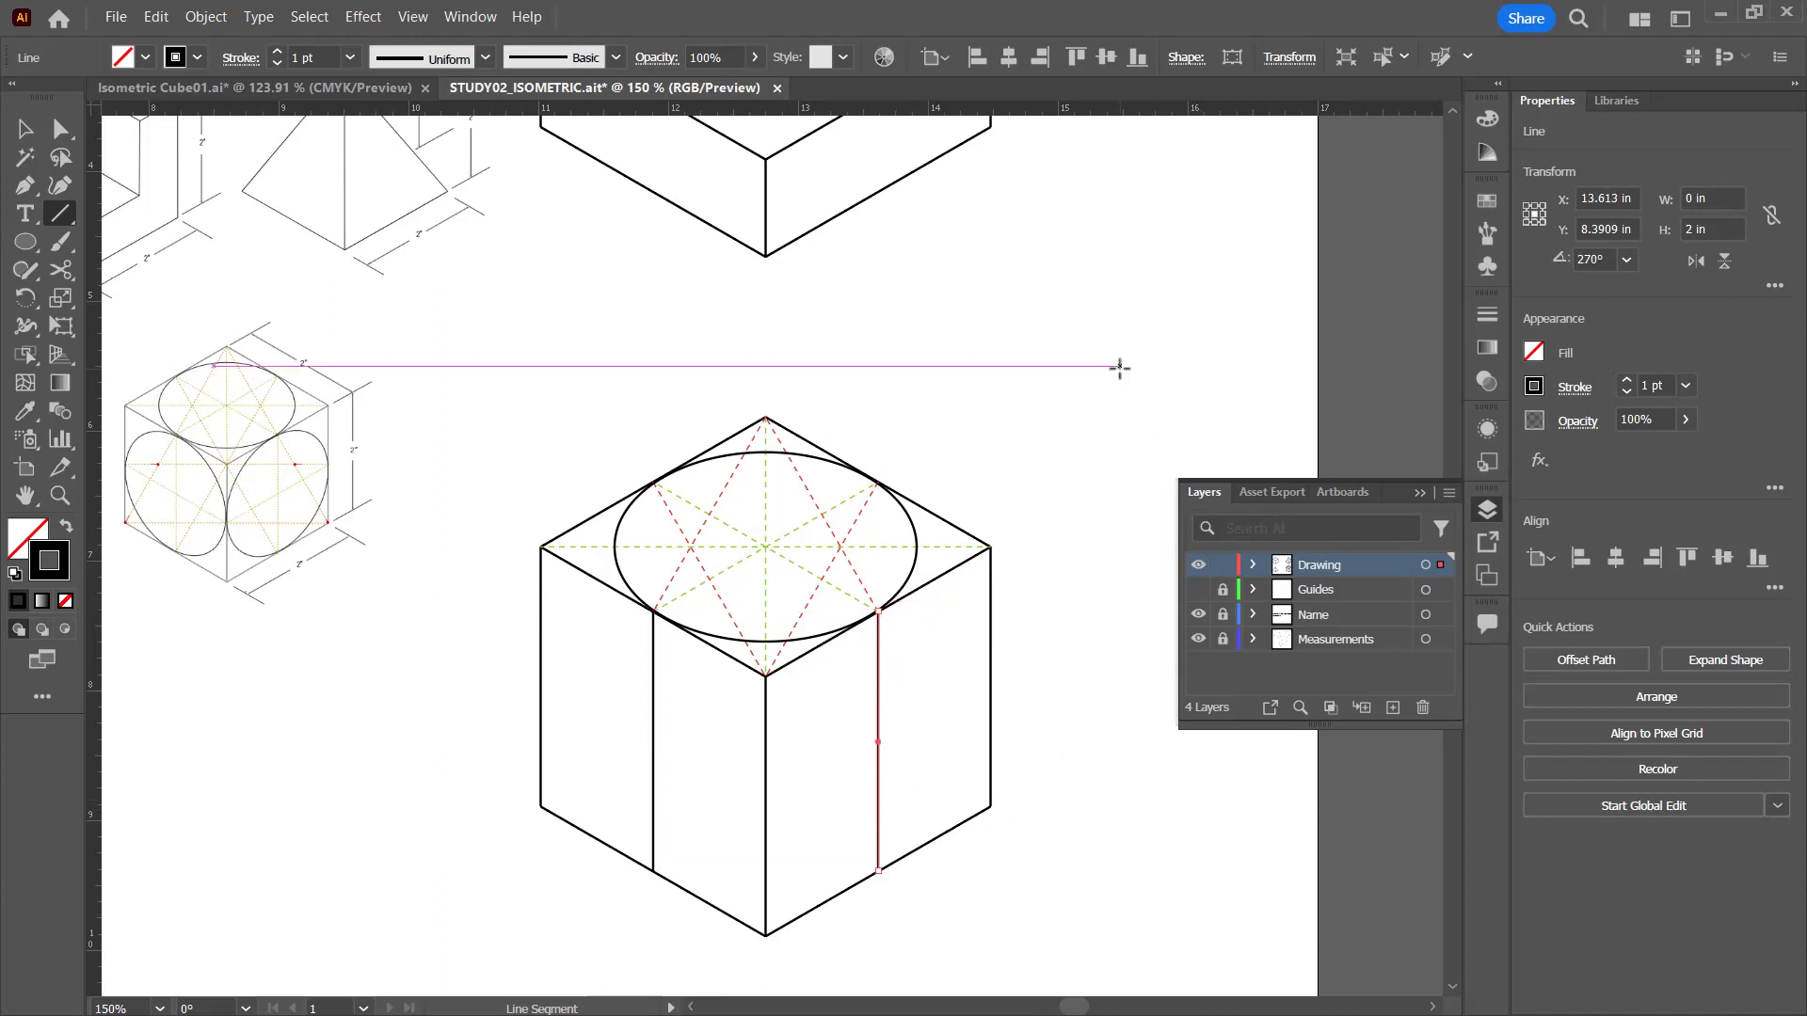
key(ctrl+minus)
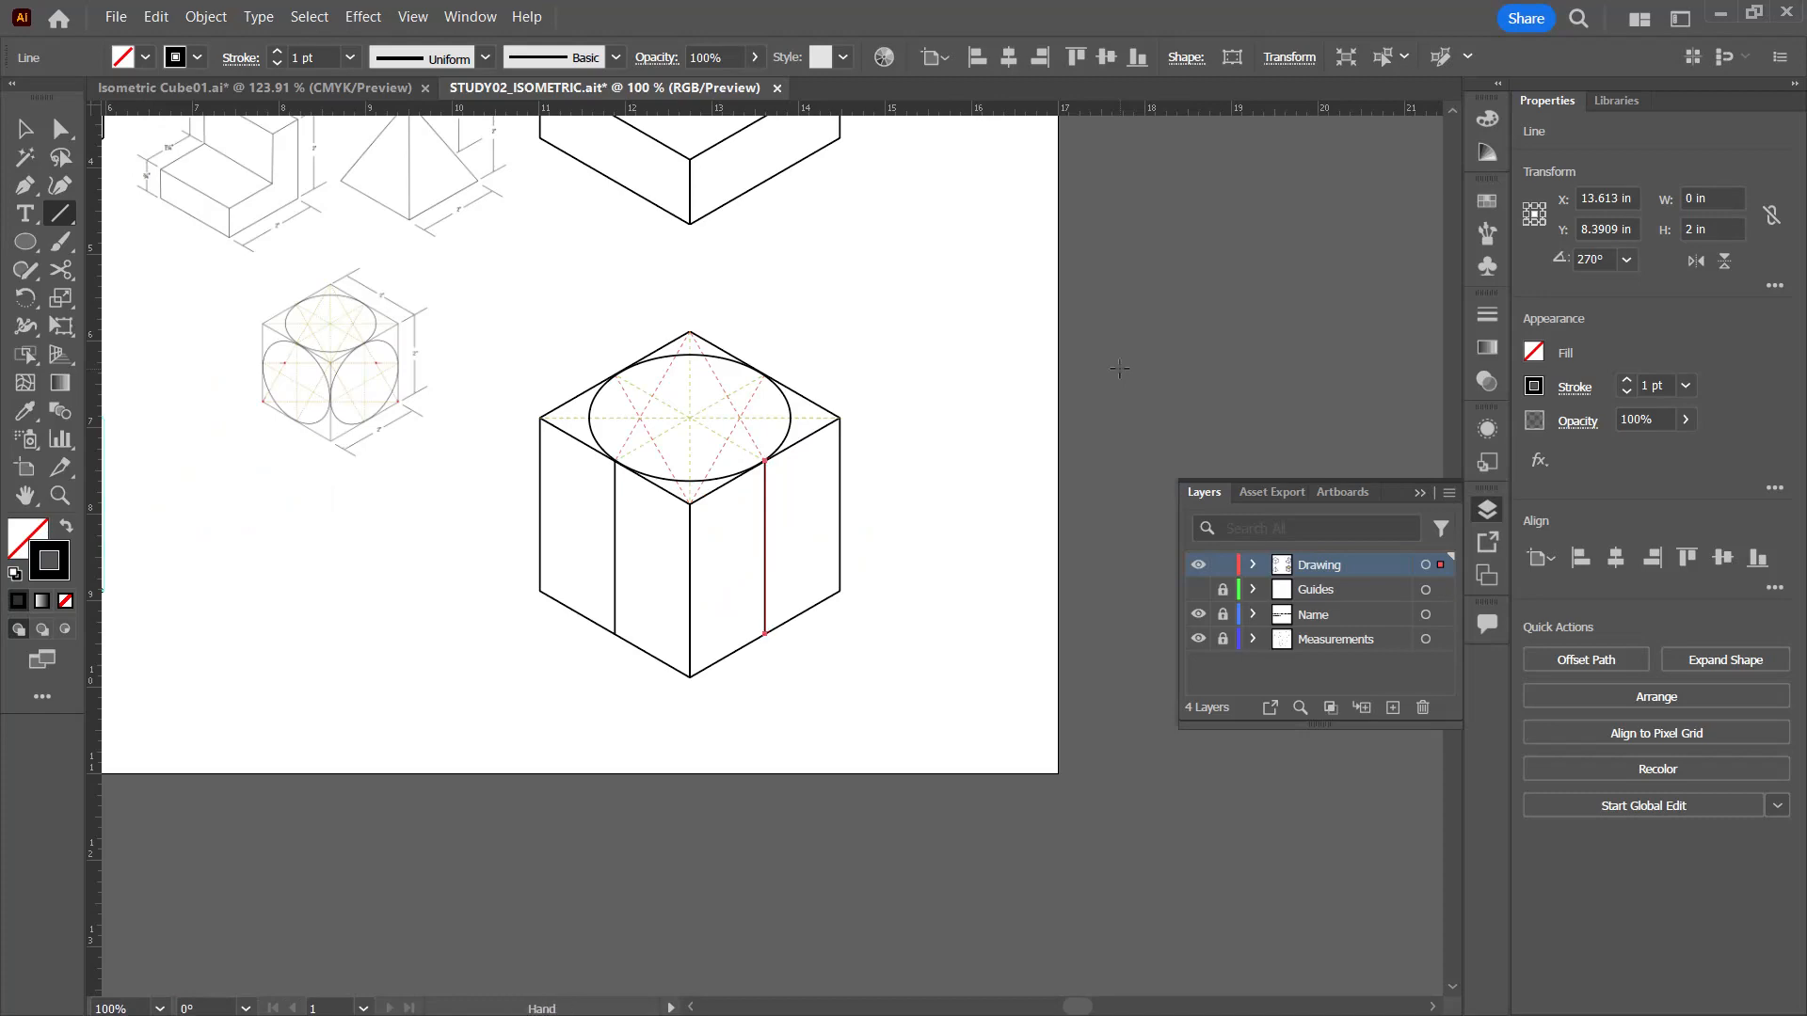
drag(282, 508, 867, 678)
drag(1058, 376, 905, 525)
key(ctrl+minus)
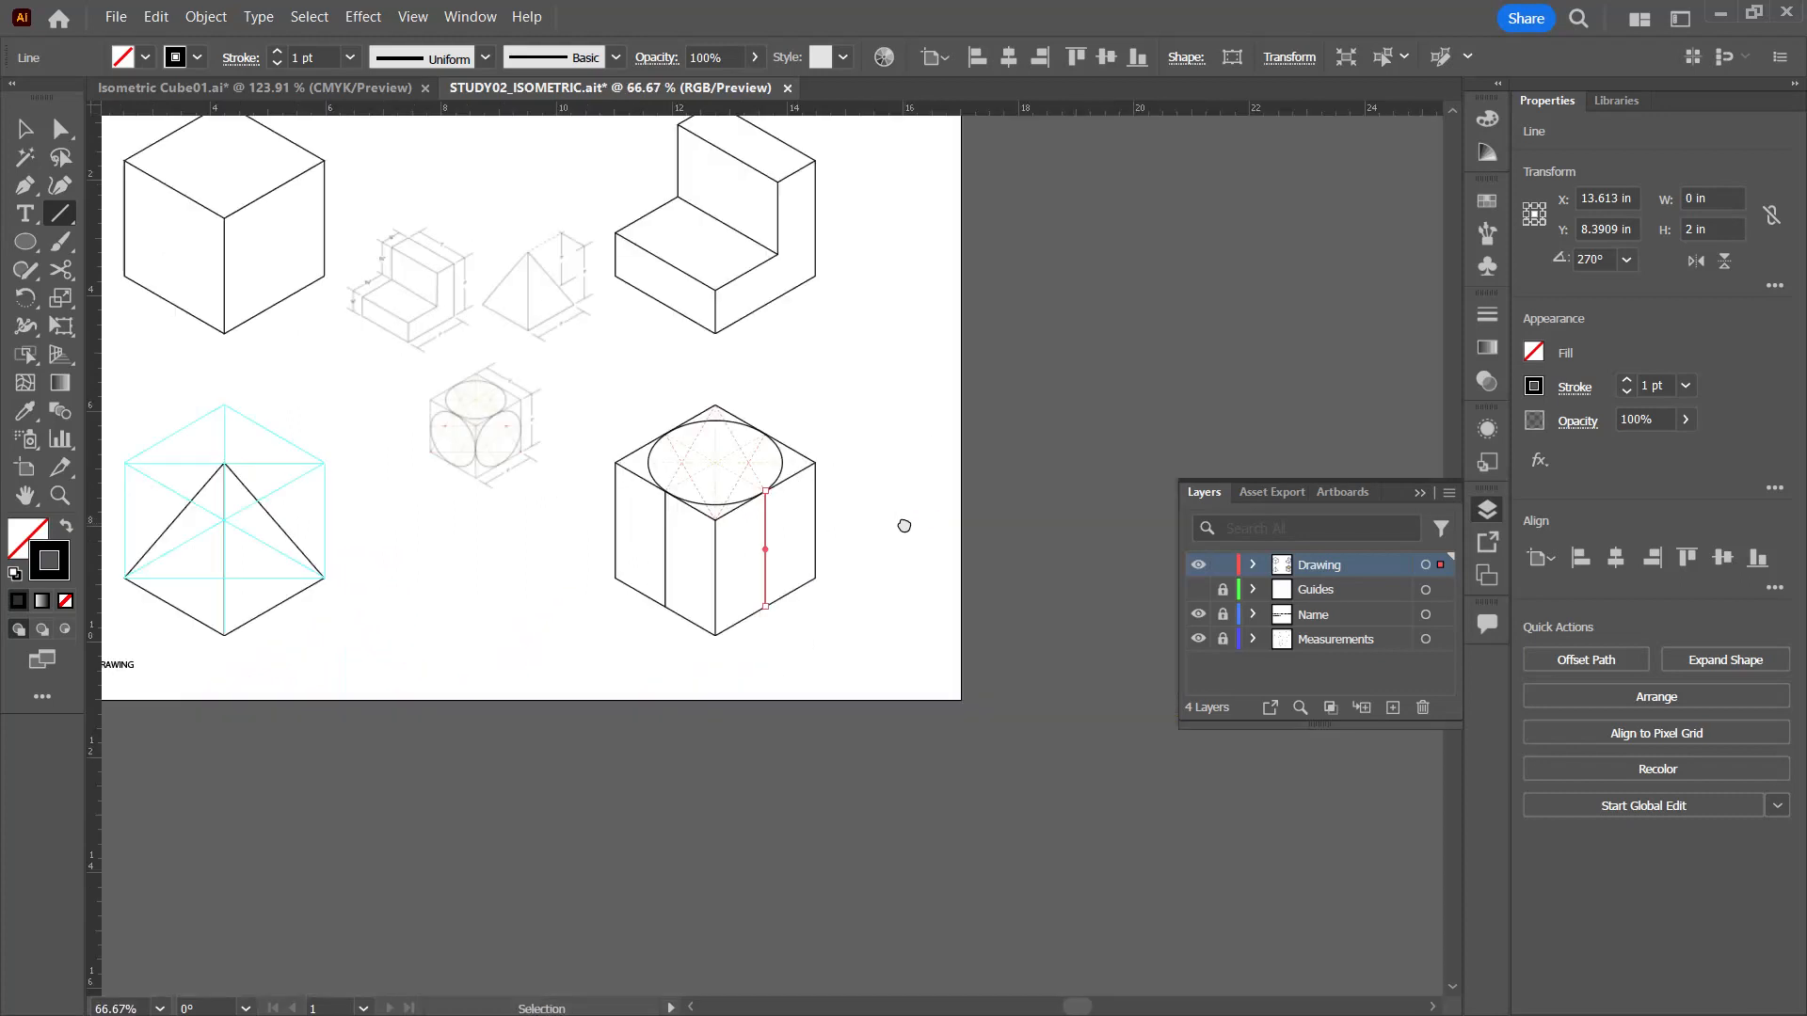